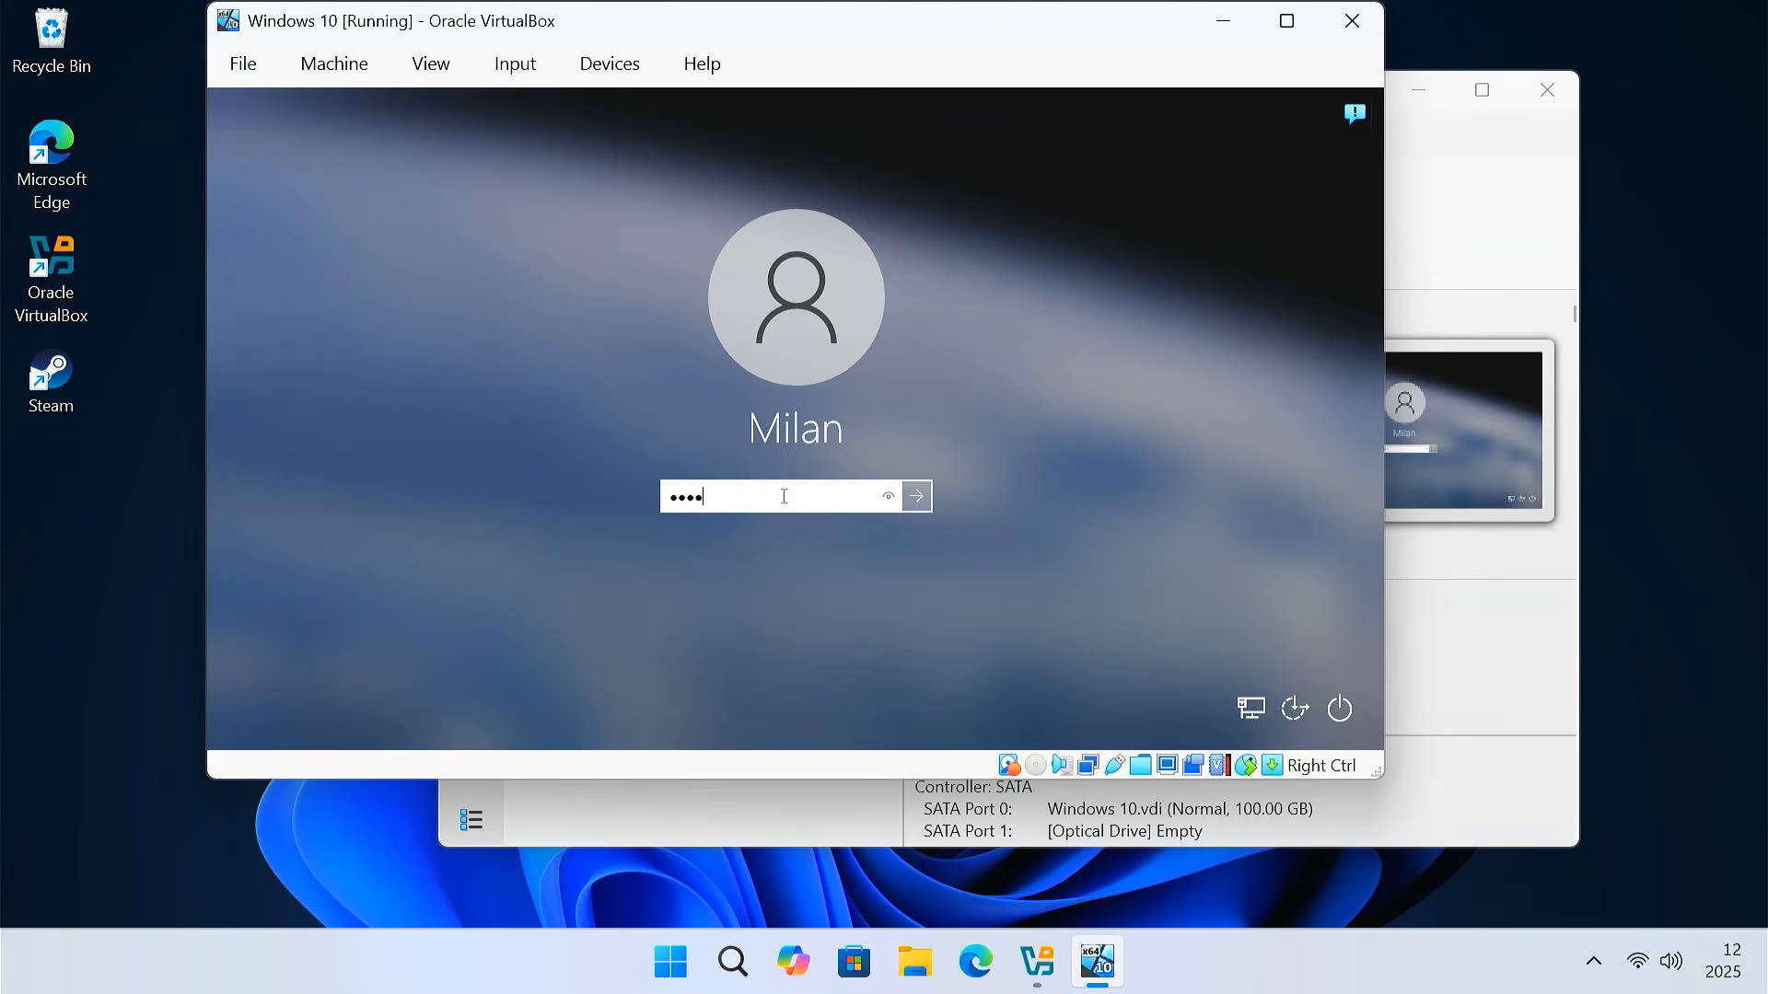
Sign in to the Windows 10 guest with the PIN and switch the VM to full-screen mode
key("Return")
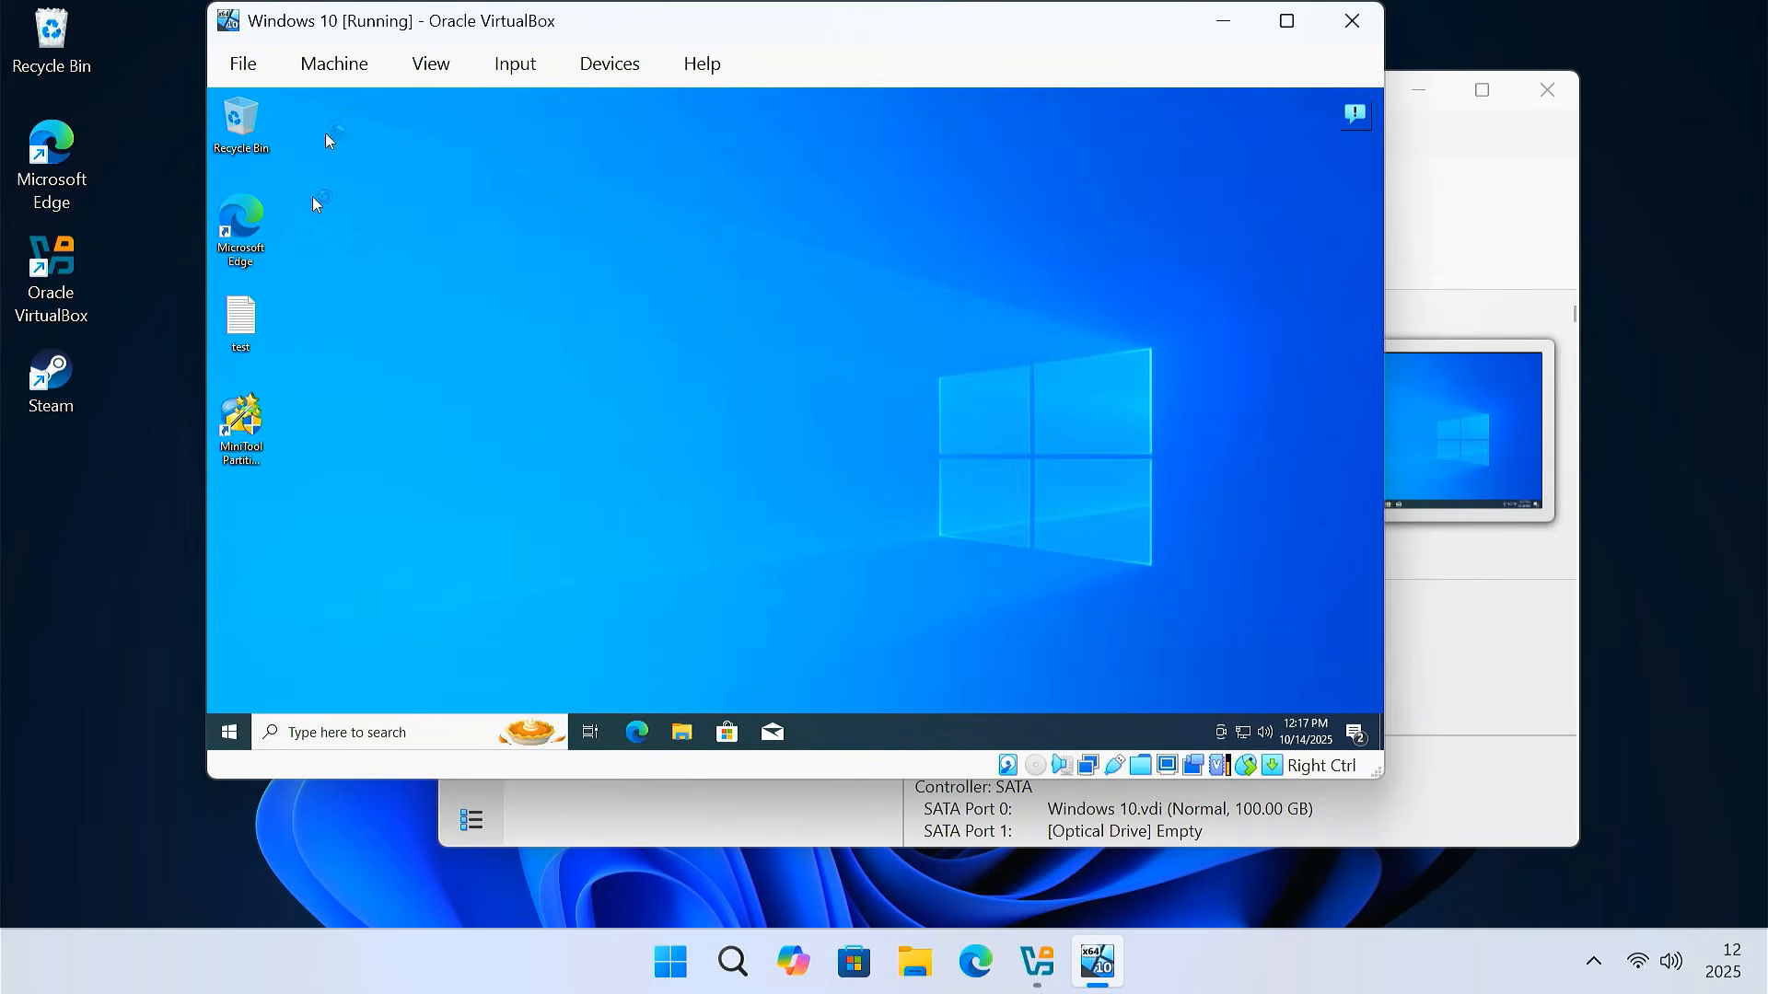
left_click(432, 65)
left_click(497, 108)
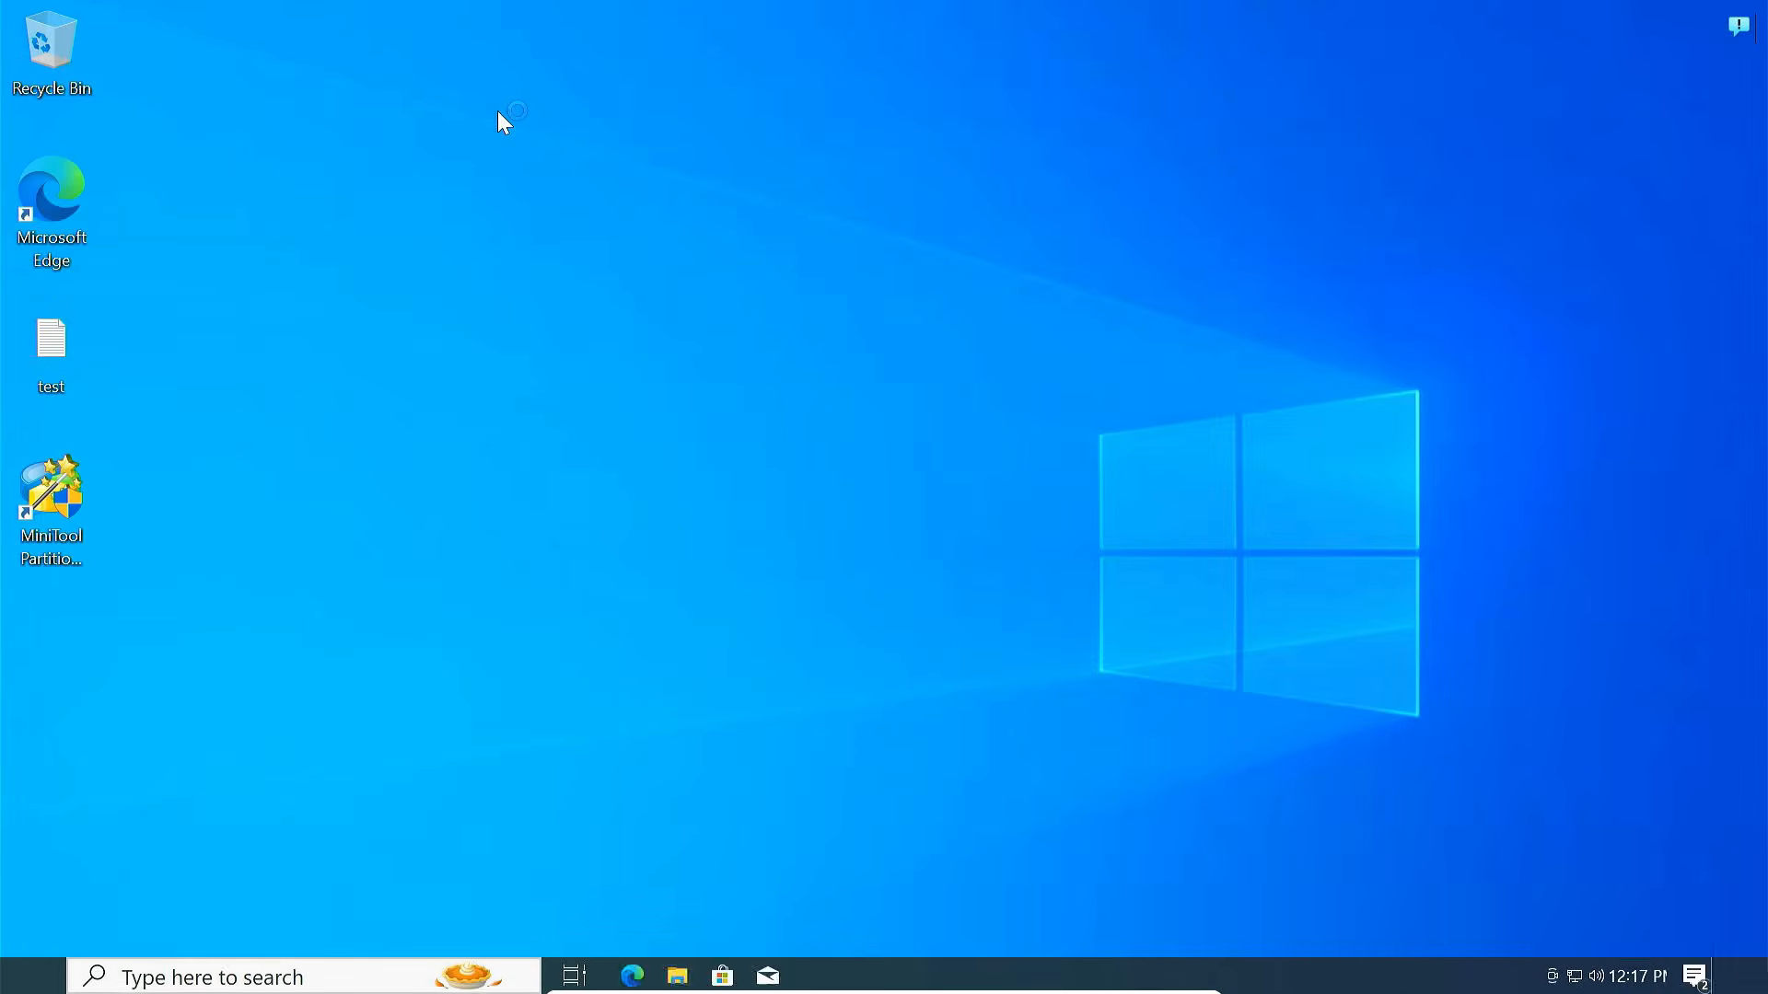
Check the guest's Windows version with winver and centre the About Windows box
key("super+r")
key("Return")
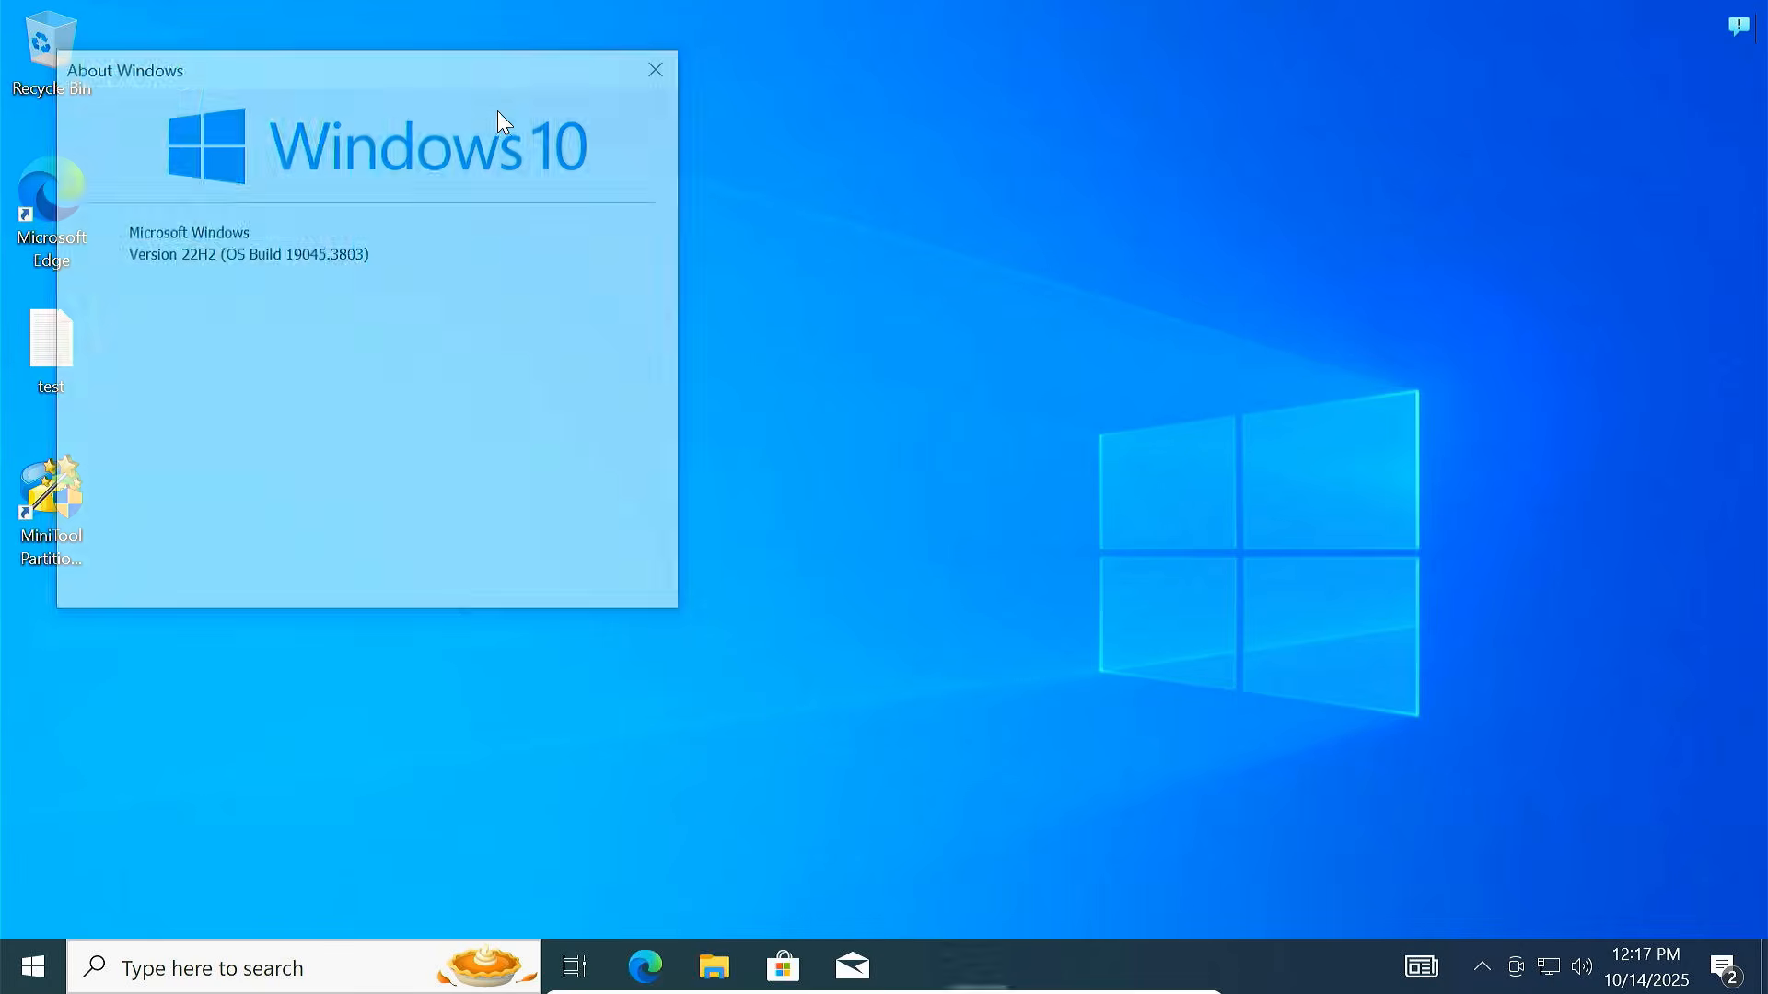
left_click_drag(463, 87, 894, 182)
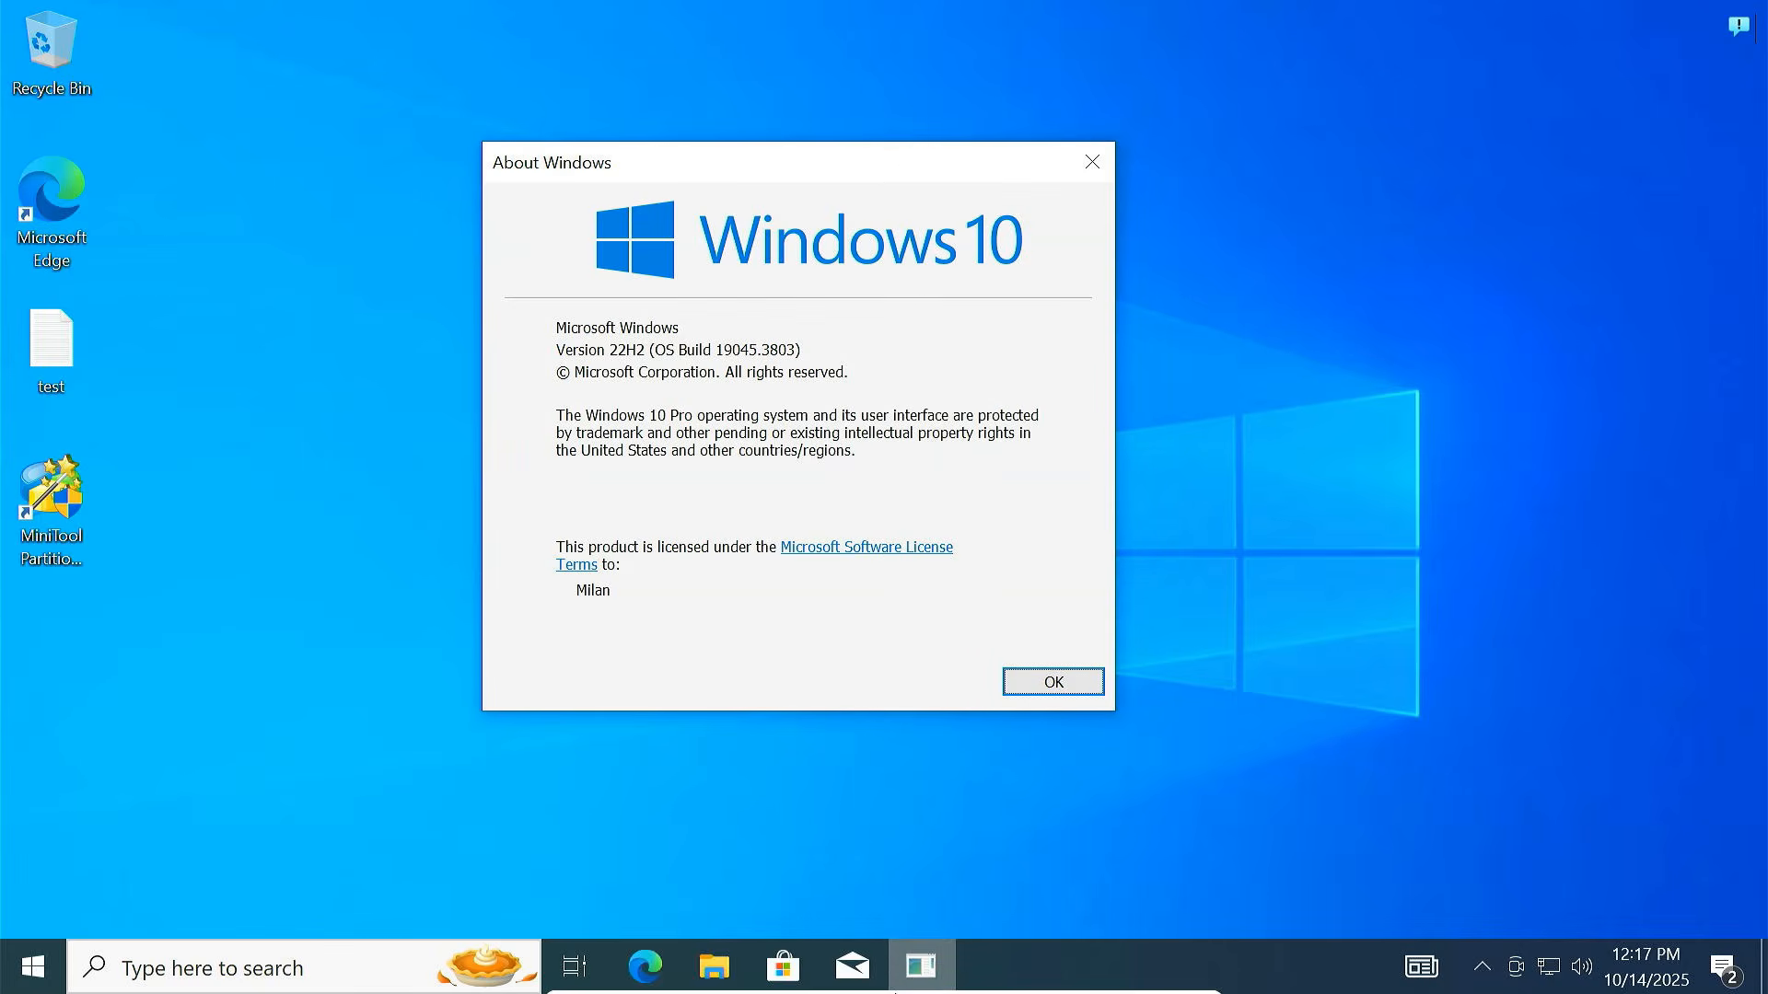
Leave full-screen mode and resize the VM window to nearly fill the screen
left_click(753, 980)
left_click(769, 710)
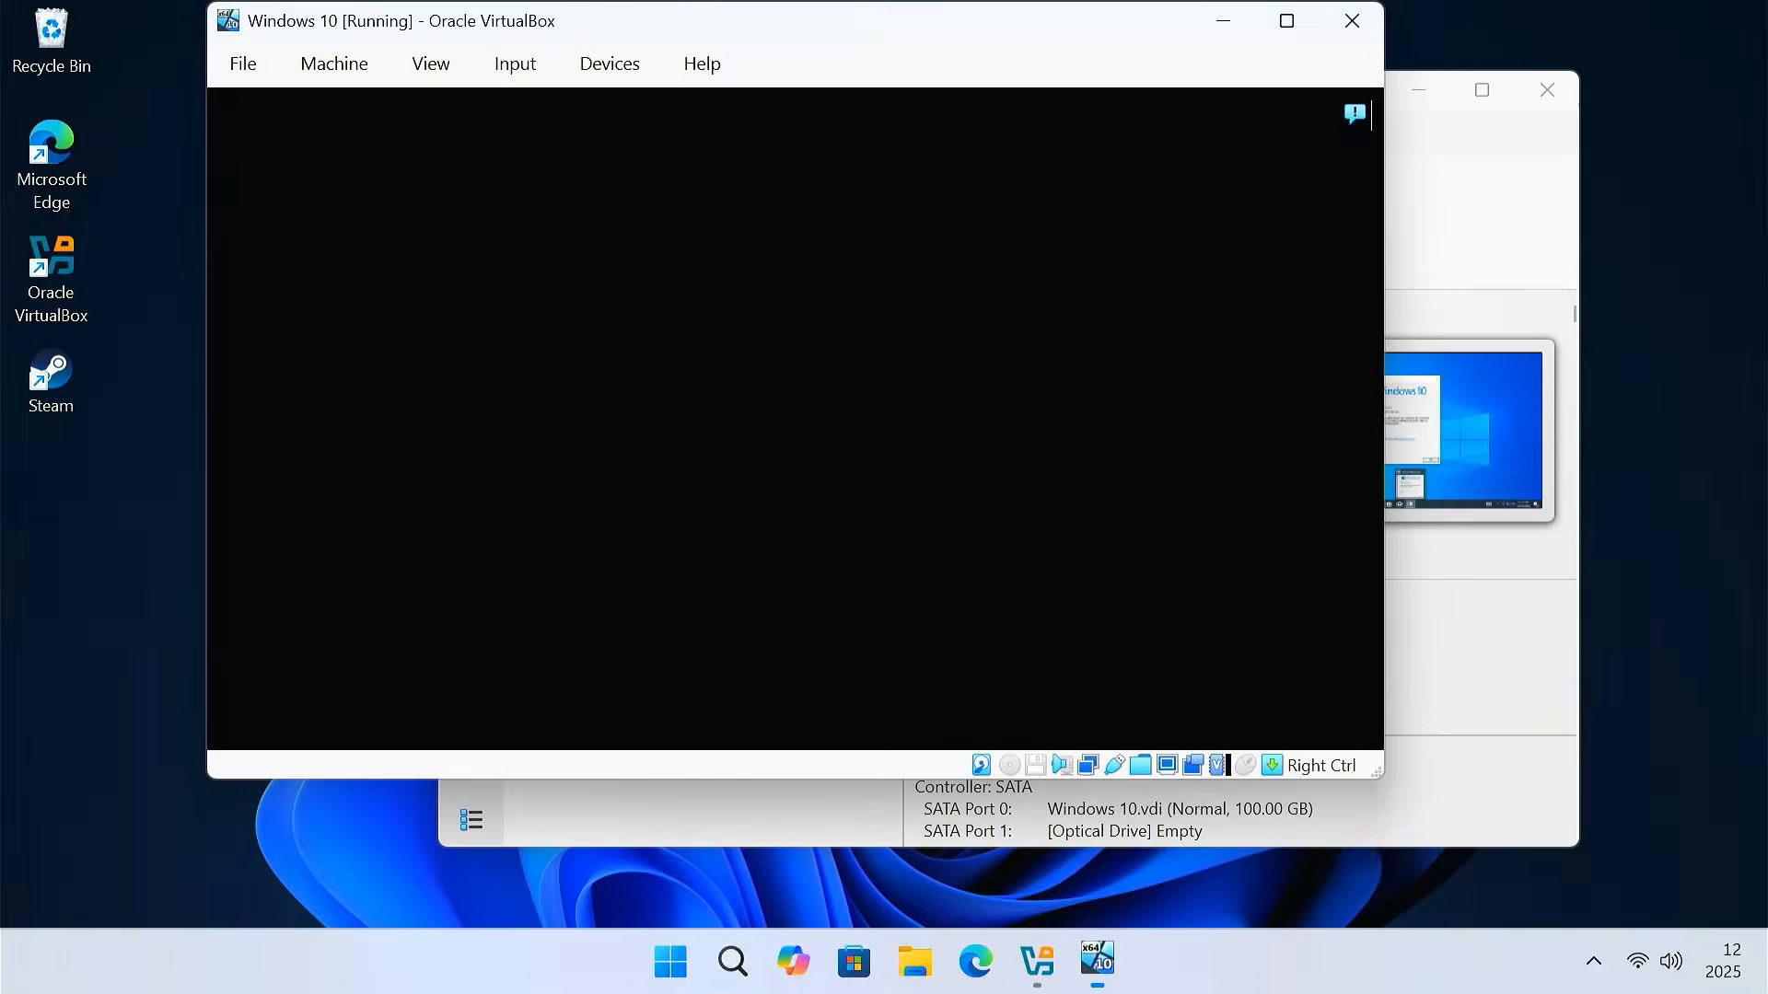
left_click_drag(1379, 776, 1743, 918)
left_click_drag(207, 363, 353, 364)
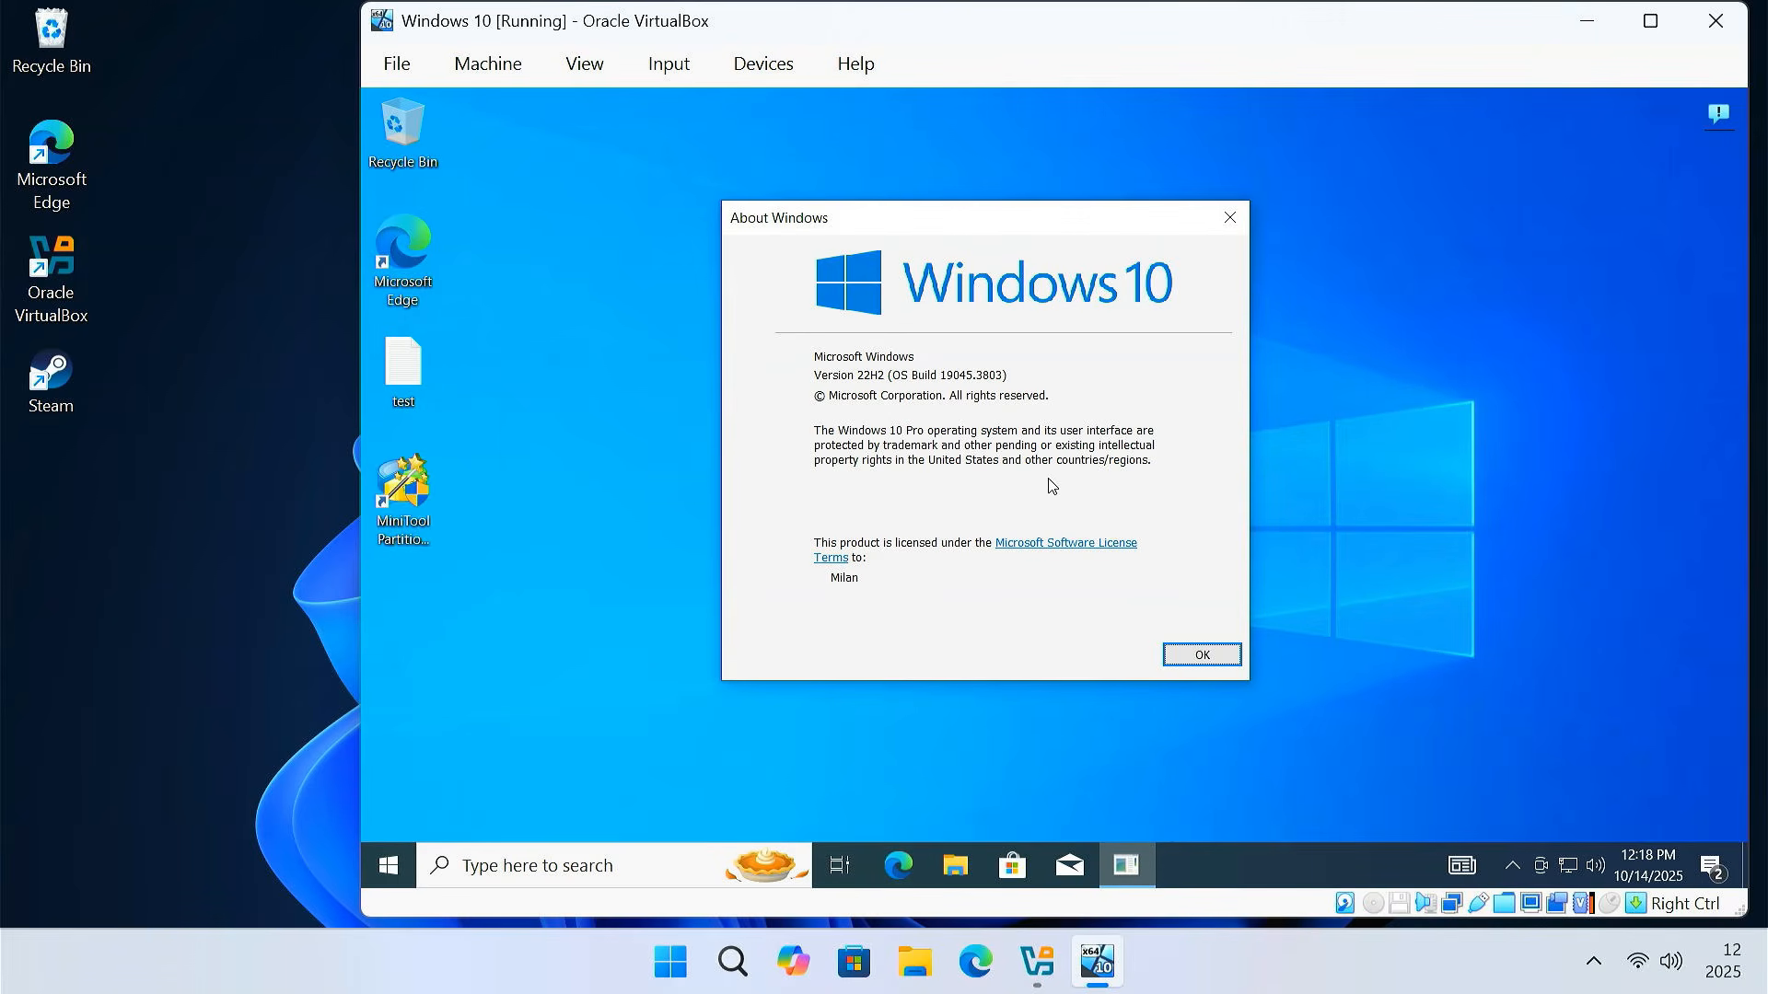
Check Shared_Folder (Z:) under This PC in the guest's File Explorer, then close Explorer
left_click(957, 873)
left_click(700, 505)
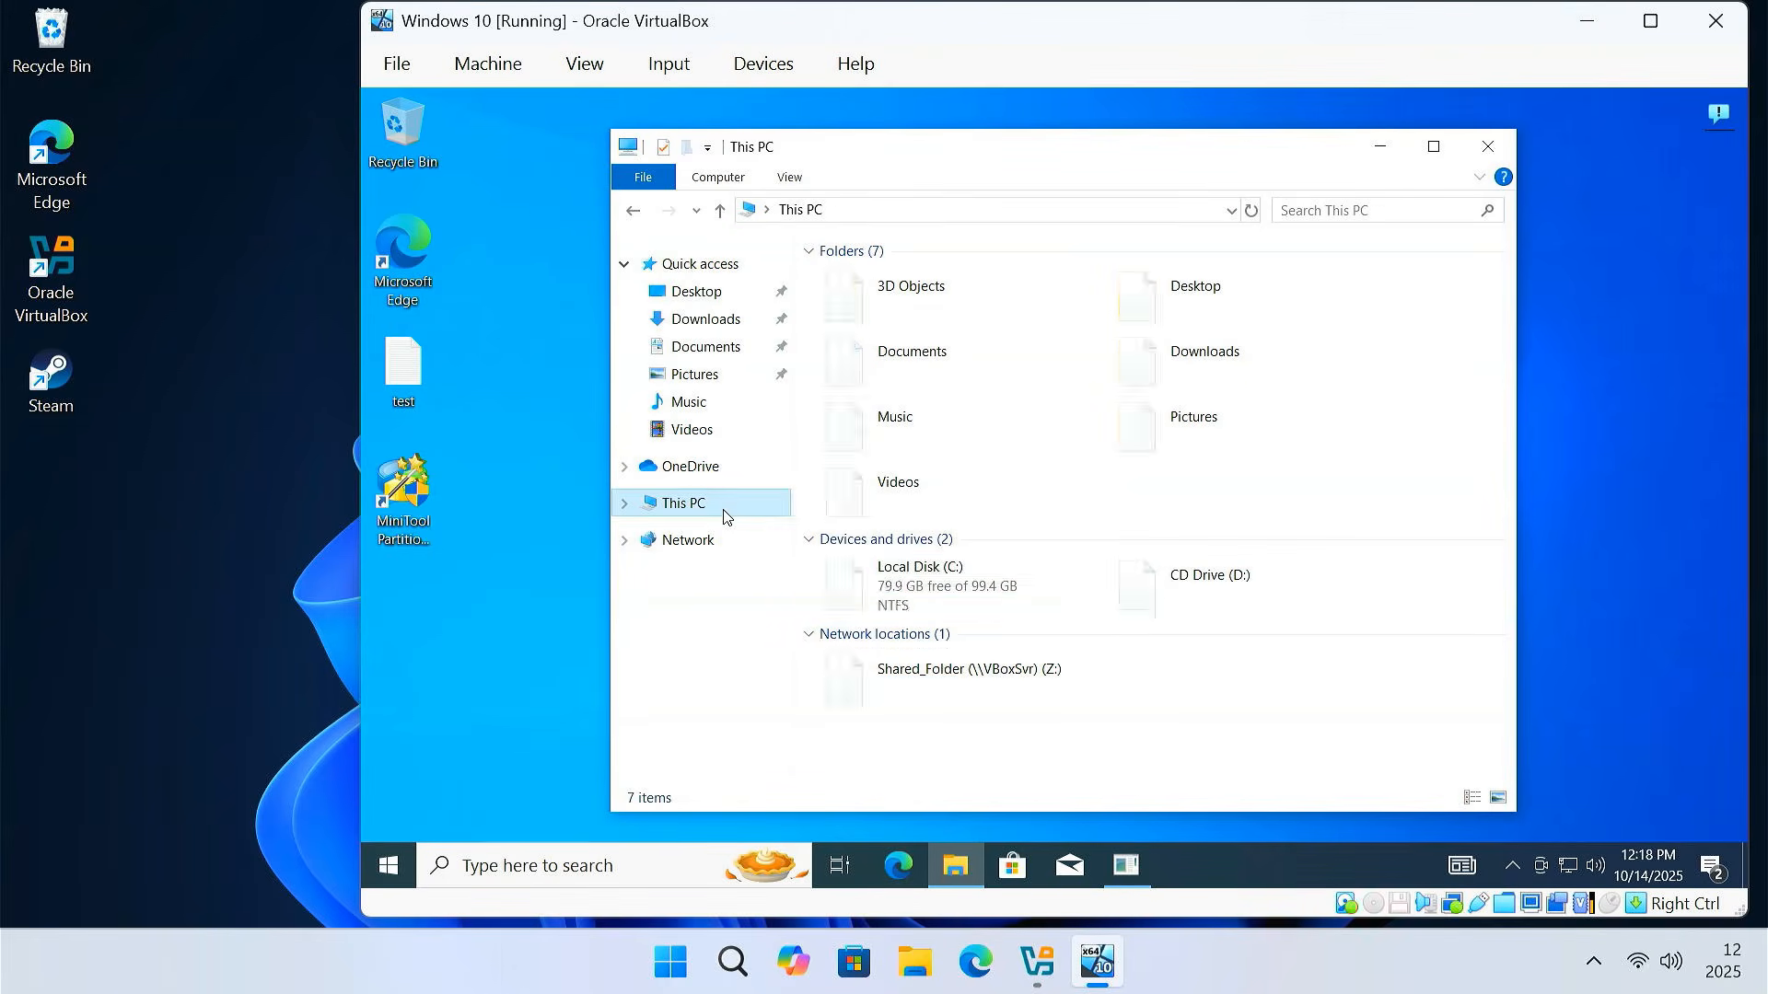
left_click(1018, 589)
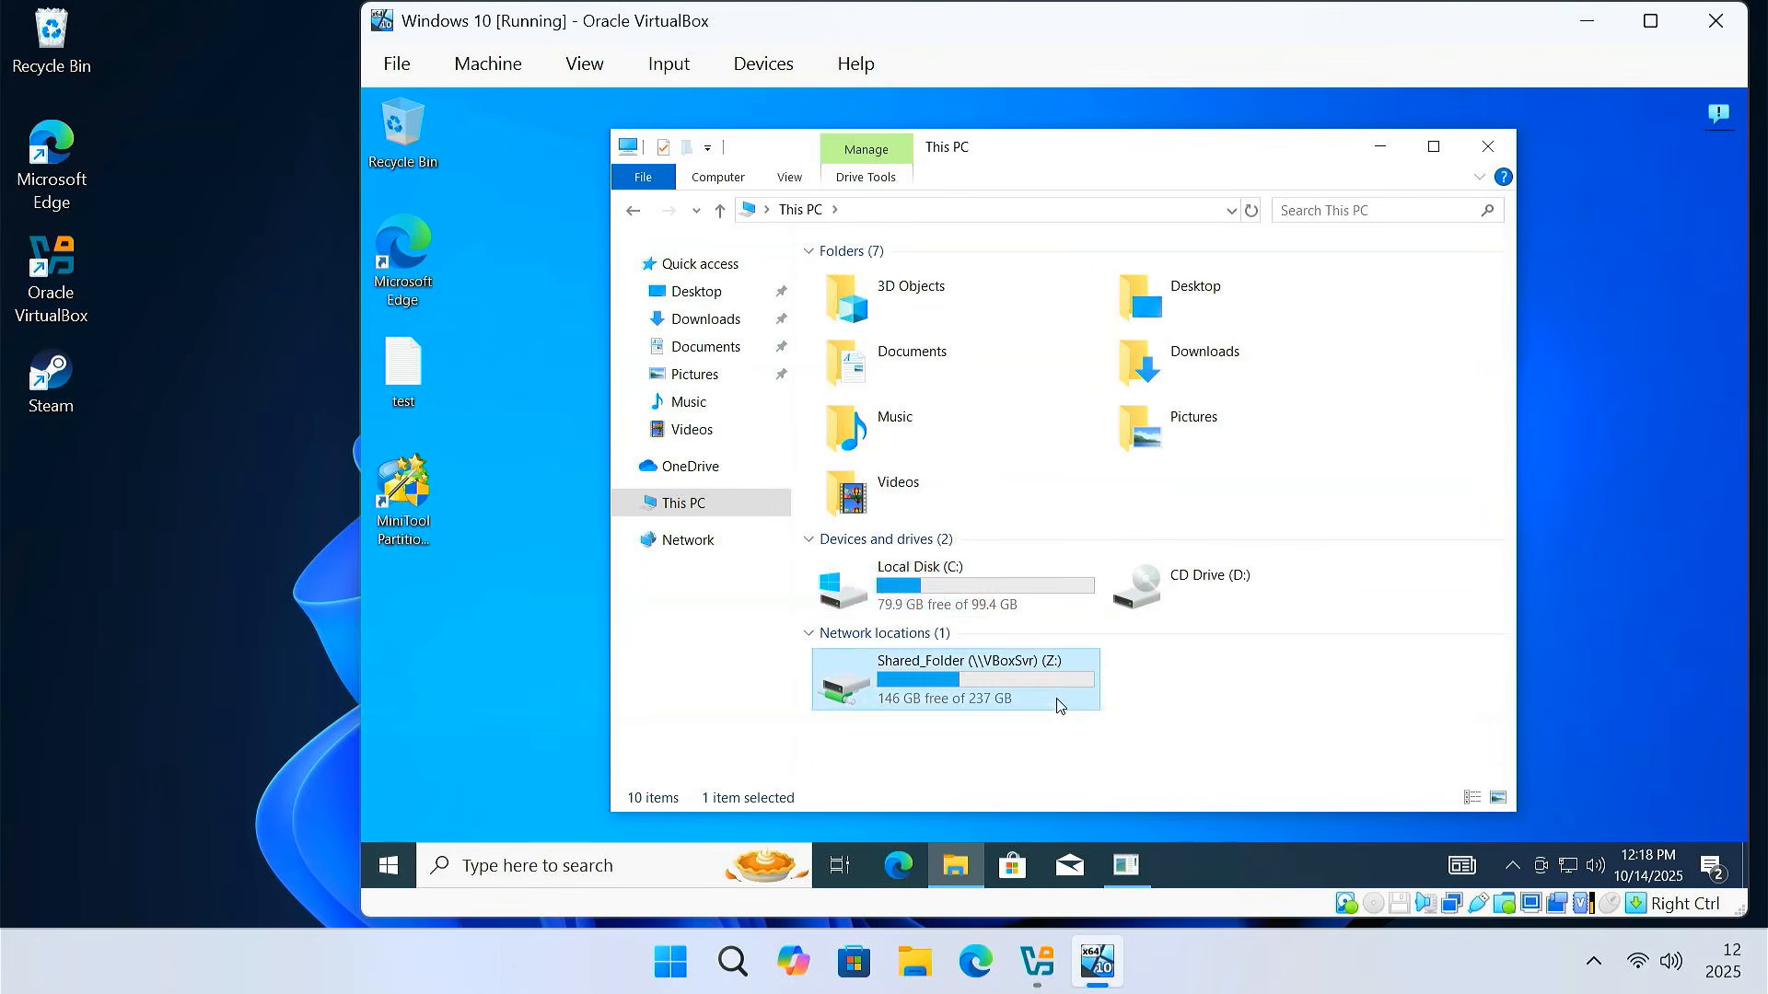
double_click(976, 679)
left_click(632, 211)
left_click(633, 215)
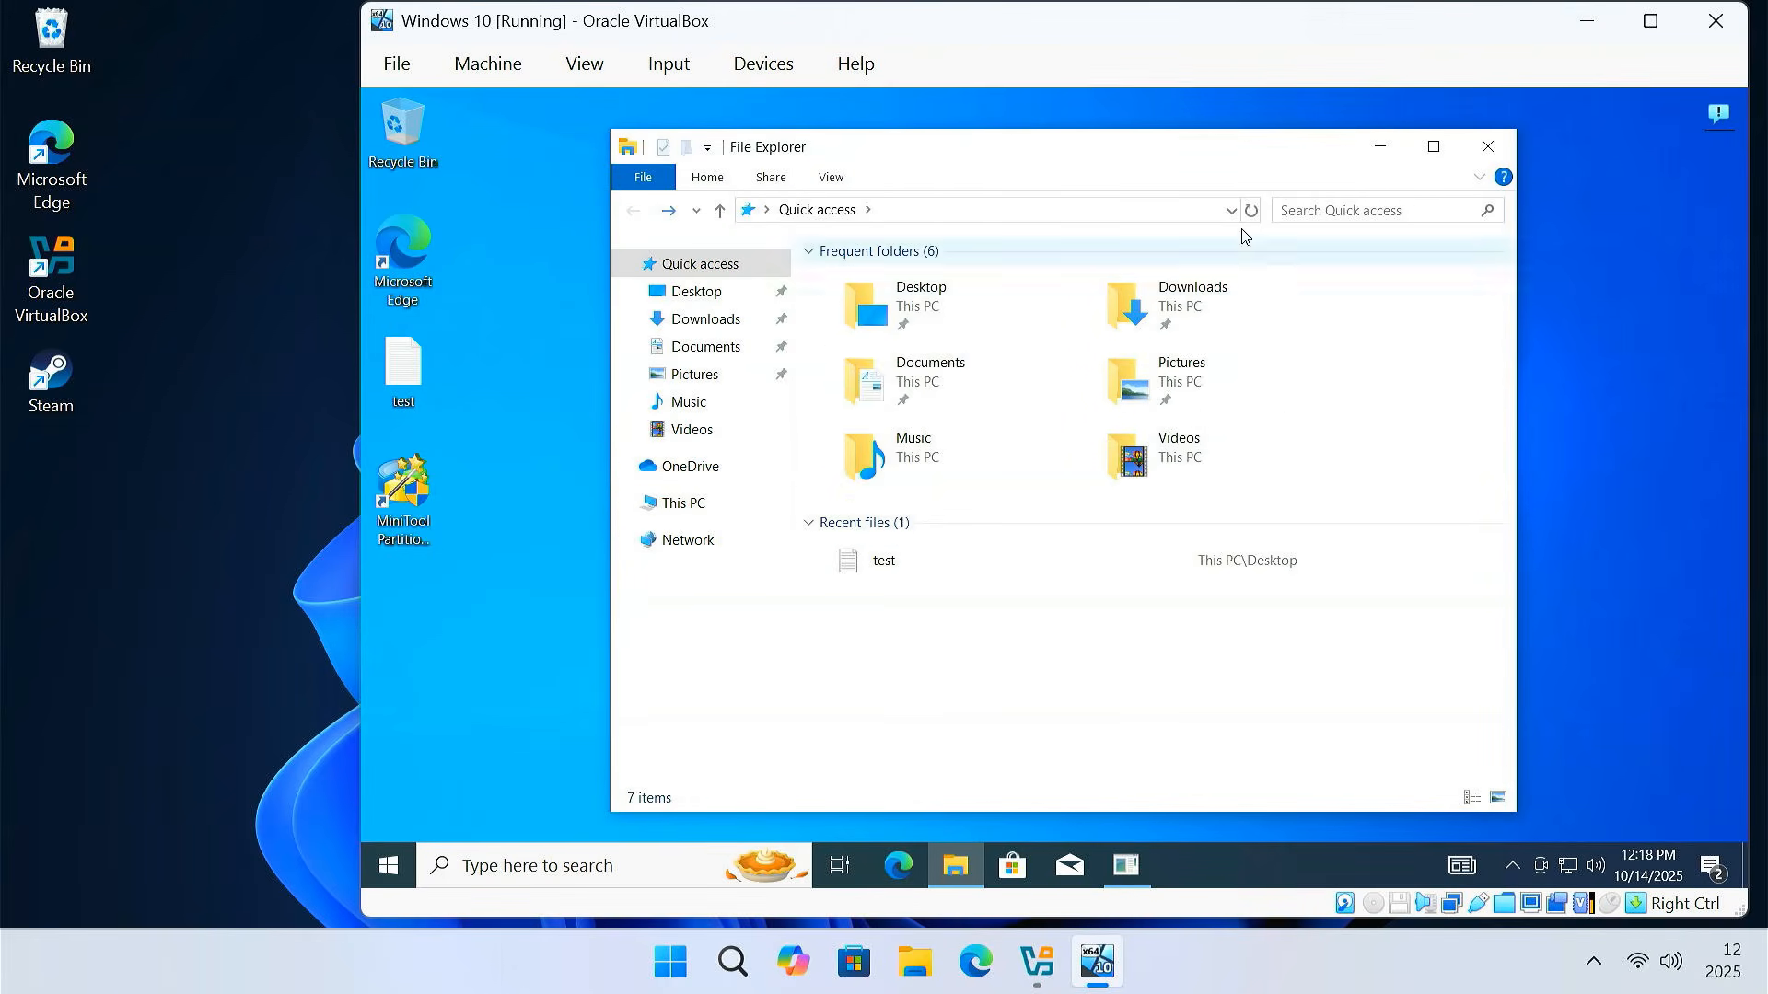
left_click(1488, 147)
Close the About Windows box and bring up the guest's Start power options
left_click(1235, 219)
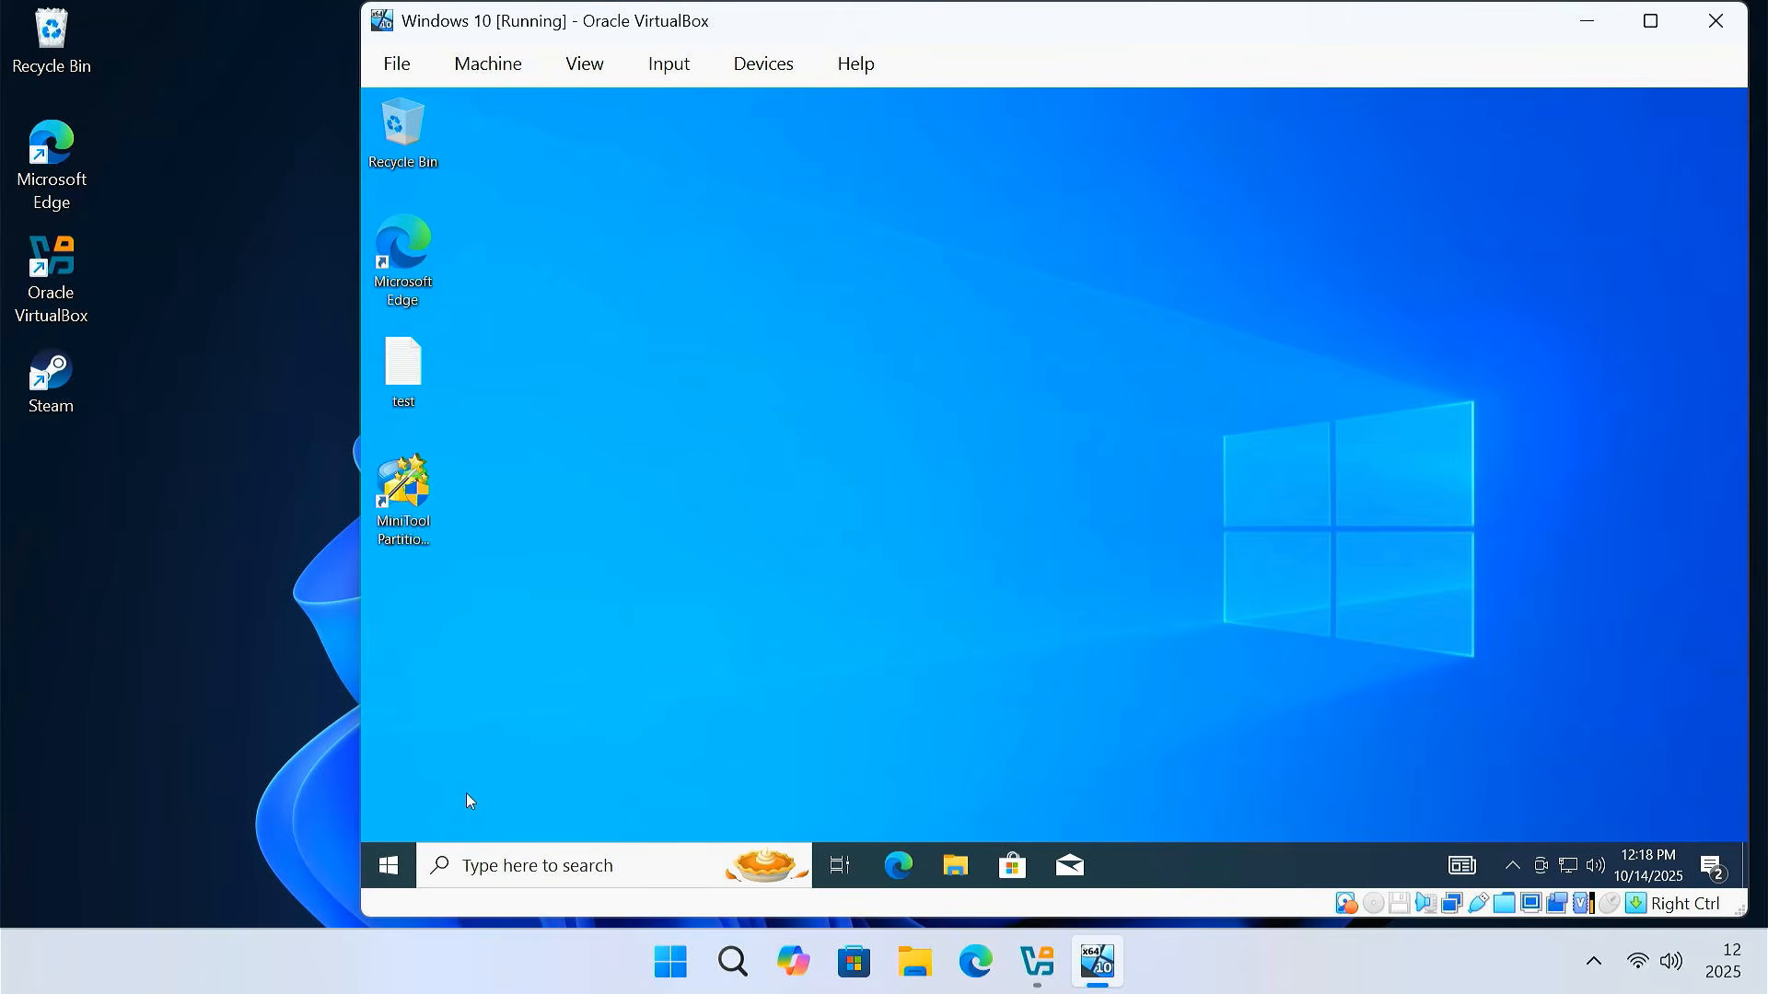
left_click(388, 865)
left_click(383, 813)
Shut down the Windows 10 VM, then restart the host PC from the Start menu
left_click(494, 709)
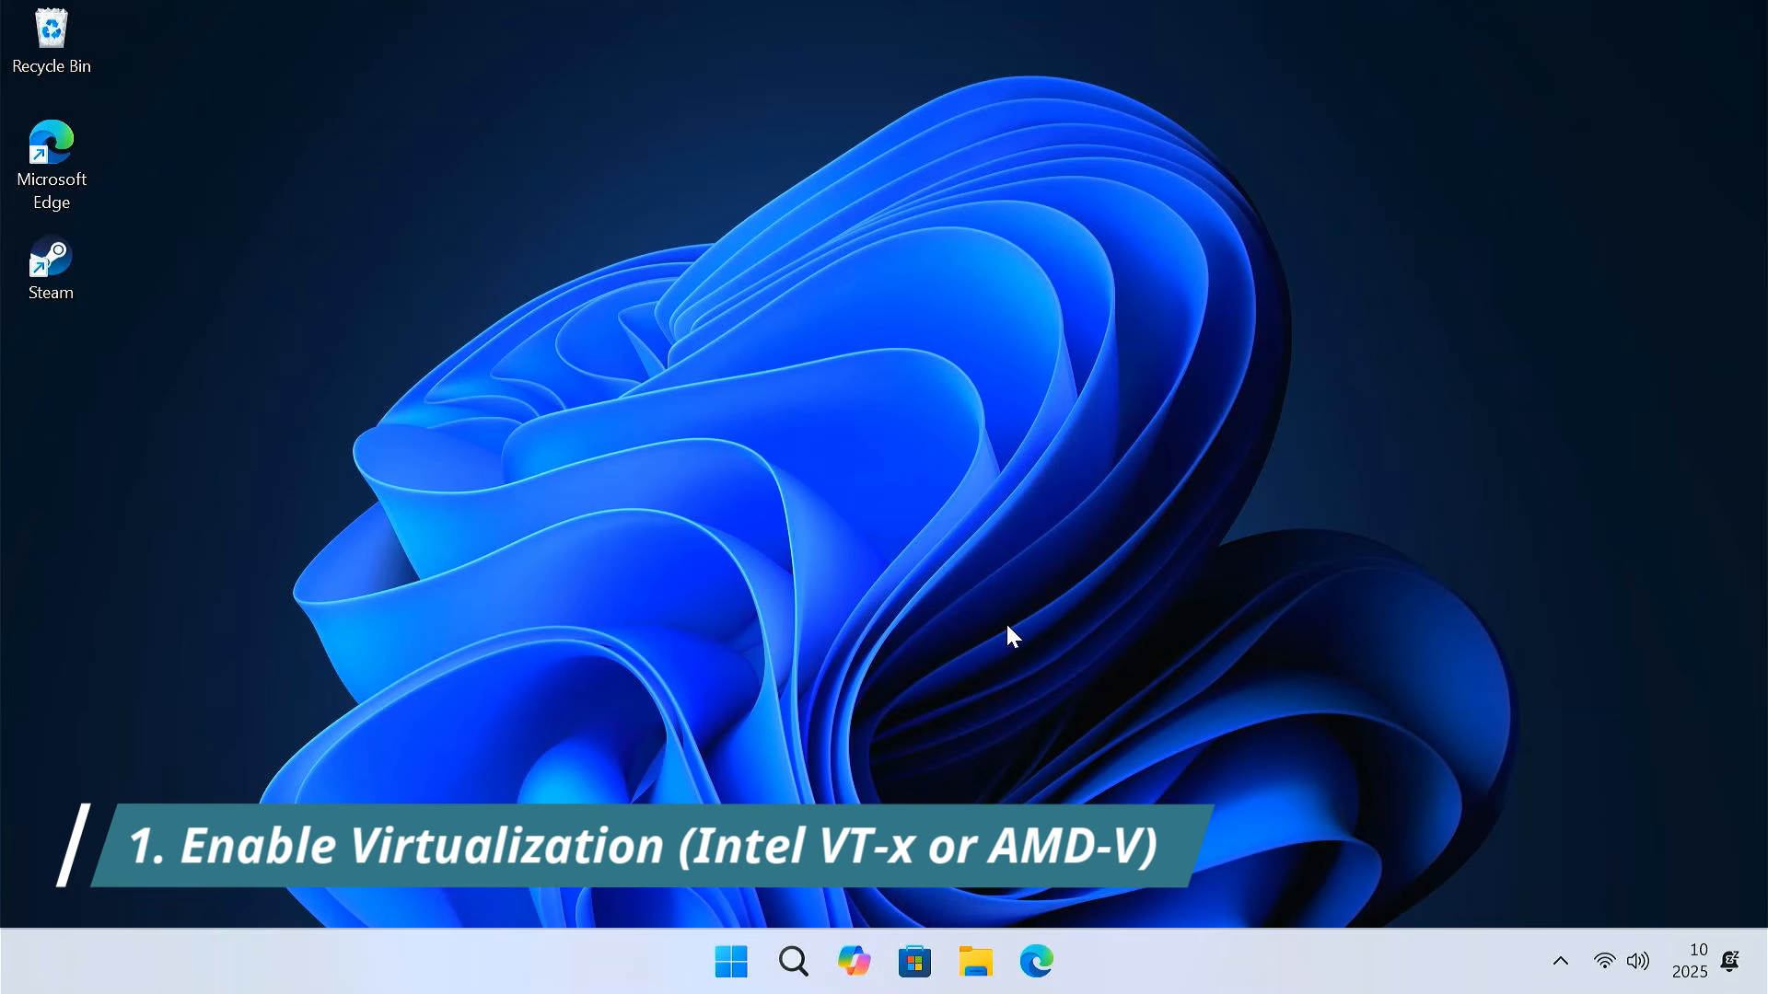
left_click(742, 978)
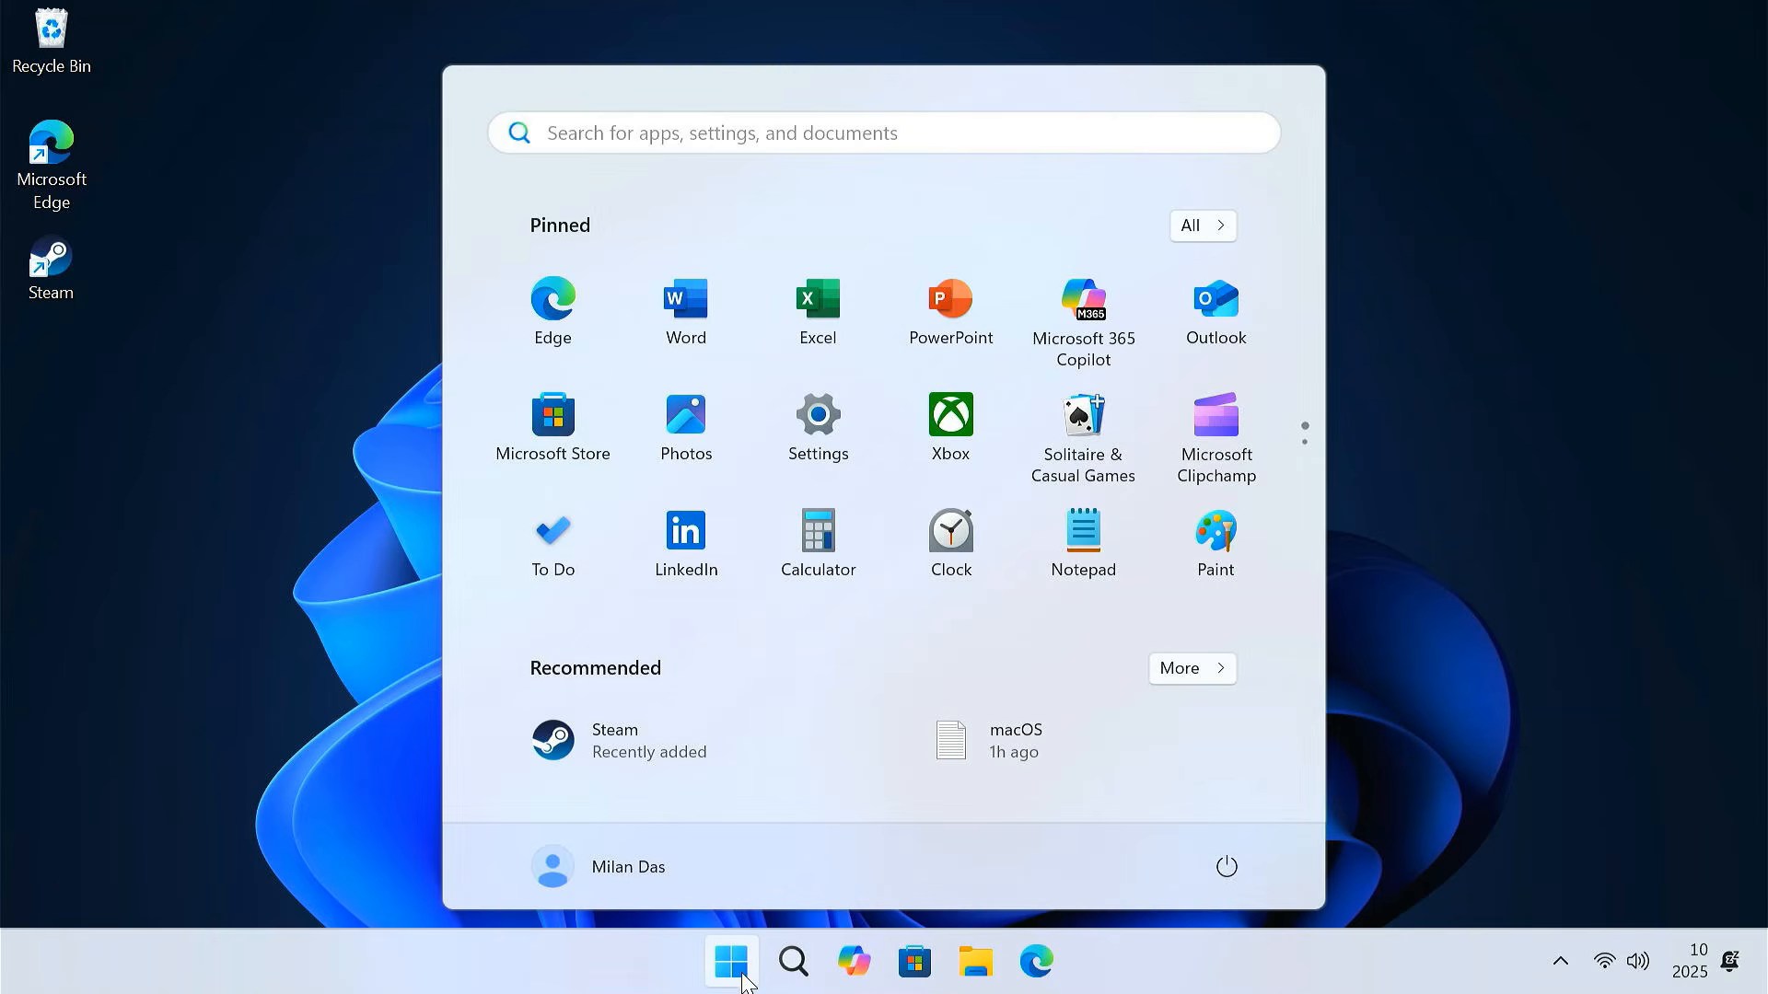
left_click(1226, 866)
left_click(1231, 810)
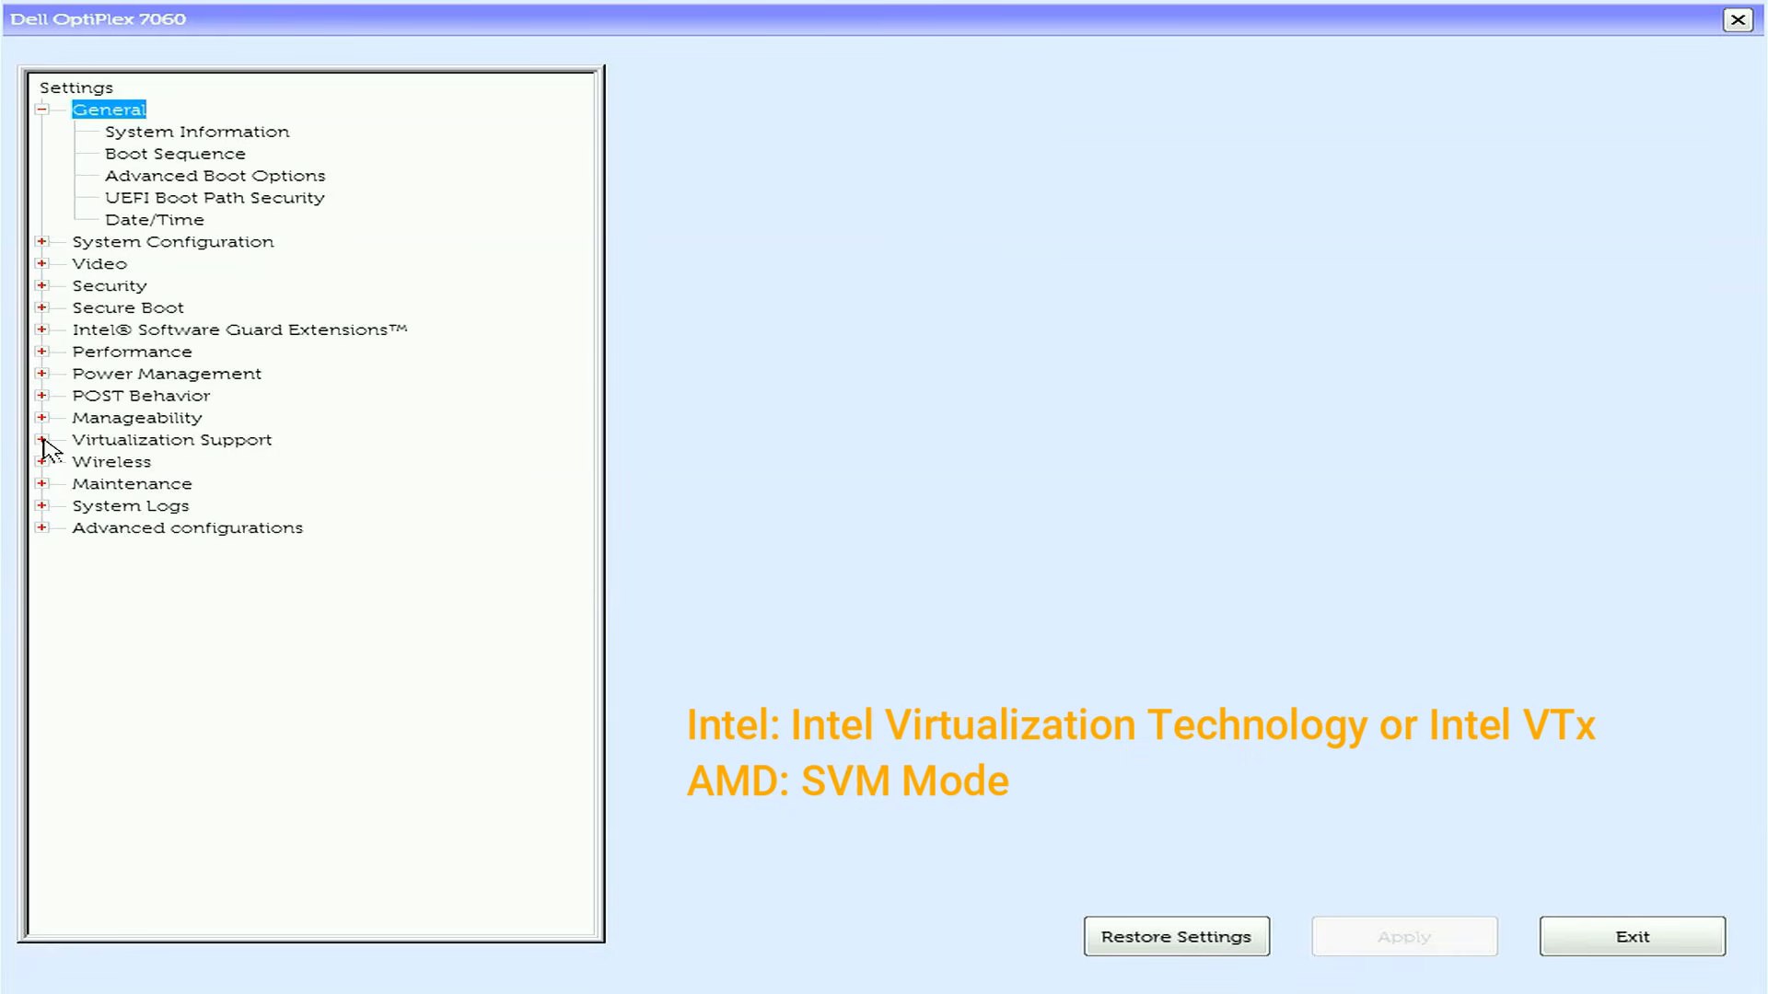
Tick Enable Intel Virtualization Technology under Virtualization Support, apply it, and exit to Windows
left_click(42, 441)
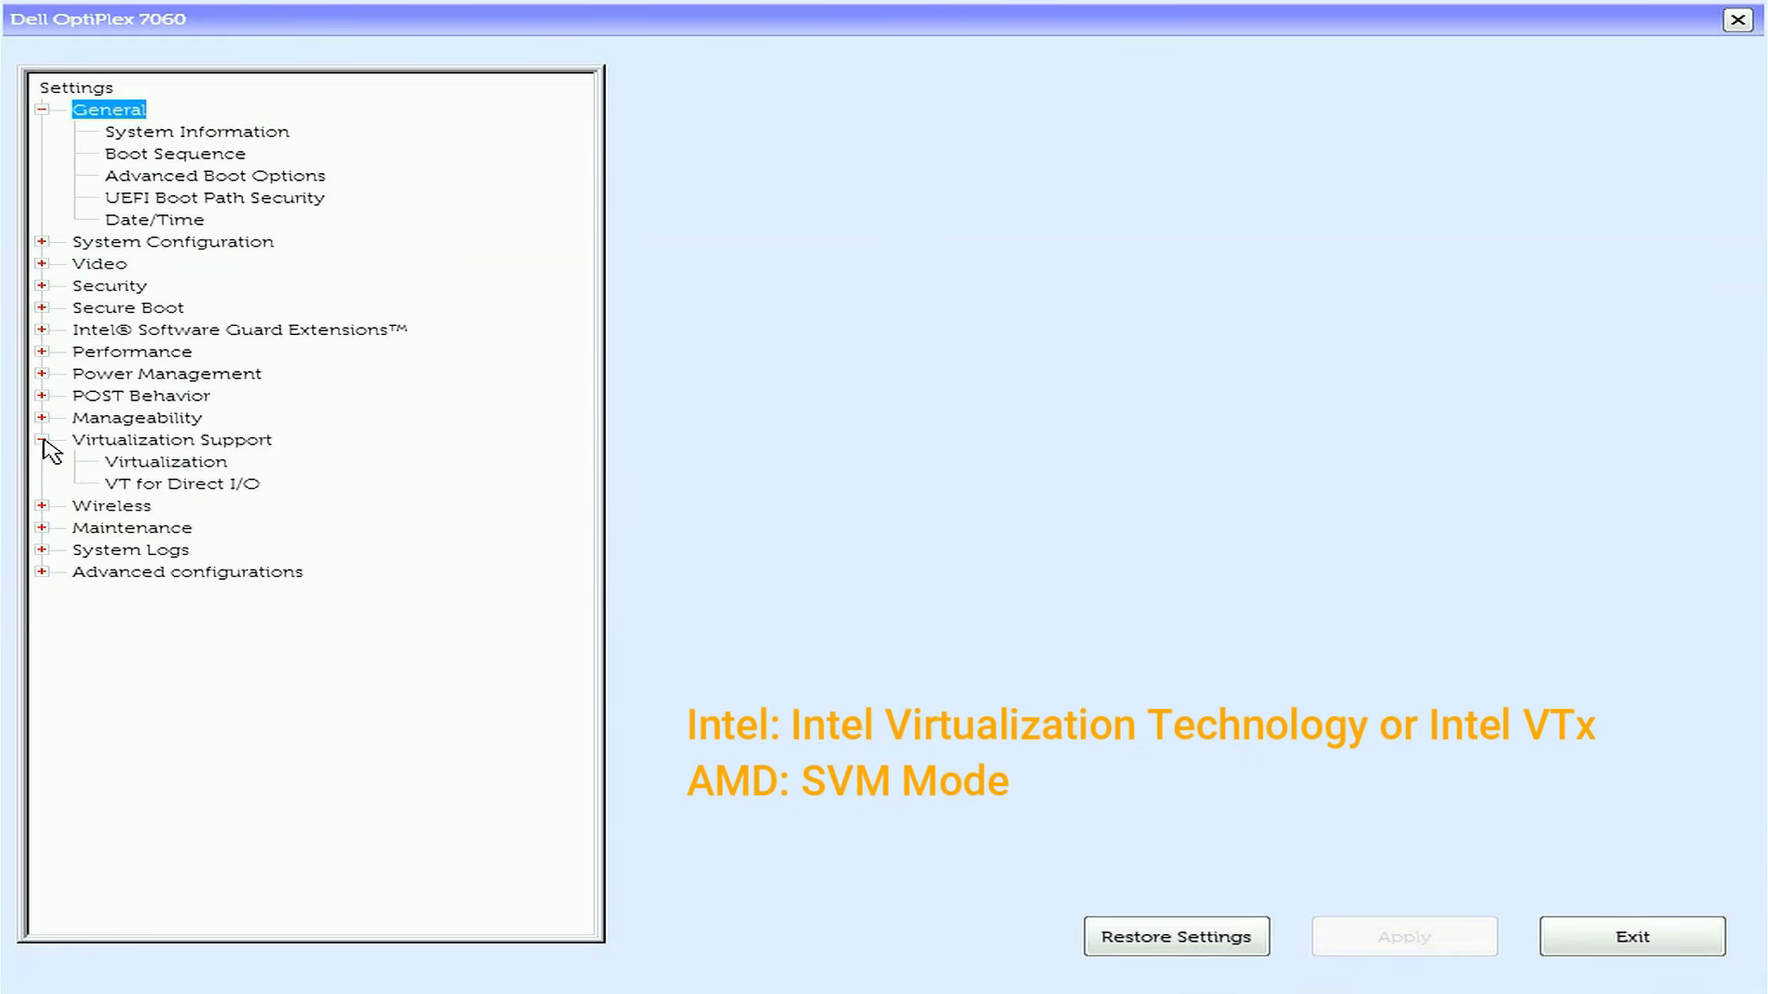
left_click(171, 463)
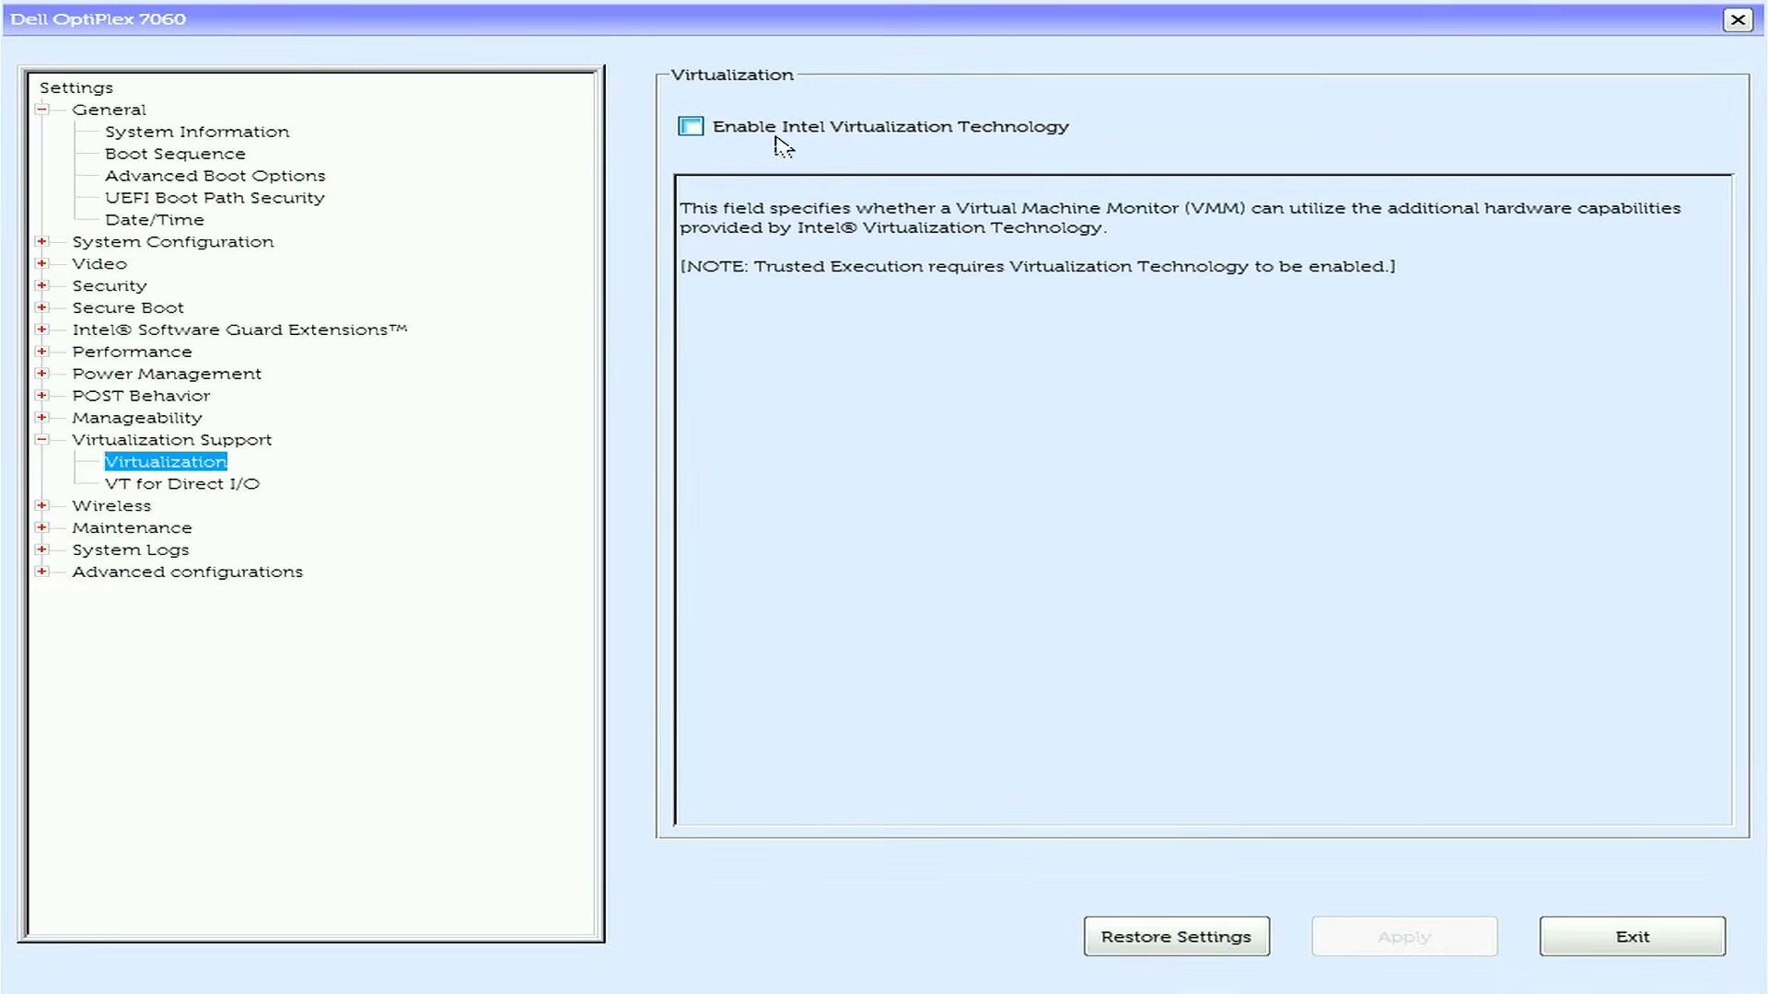
left_click(705, 127)
left_click(1459, 954)
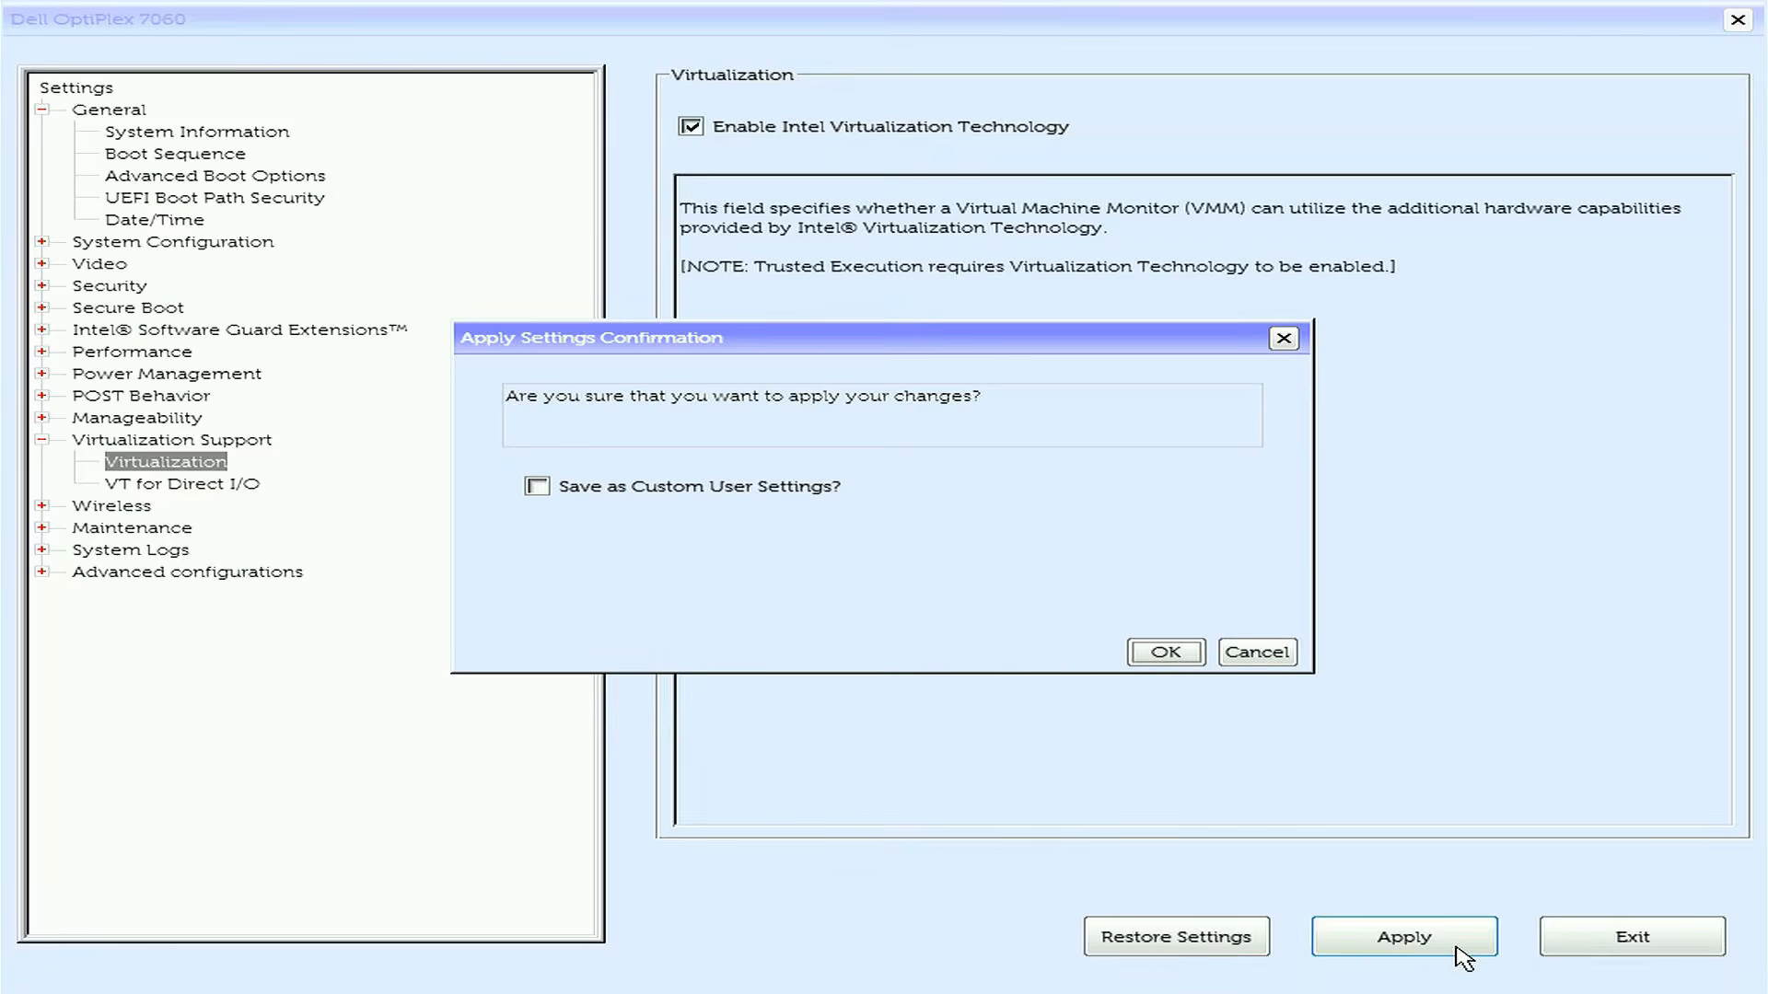
left_click(1163, 659)
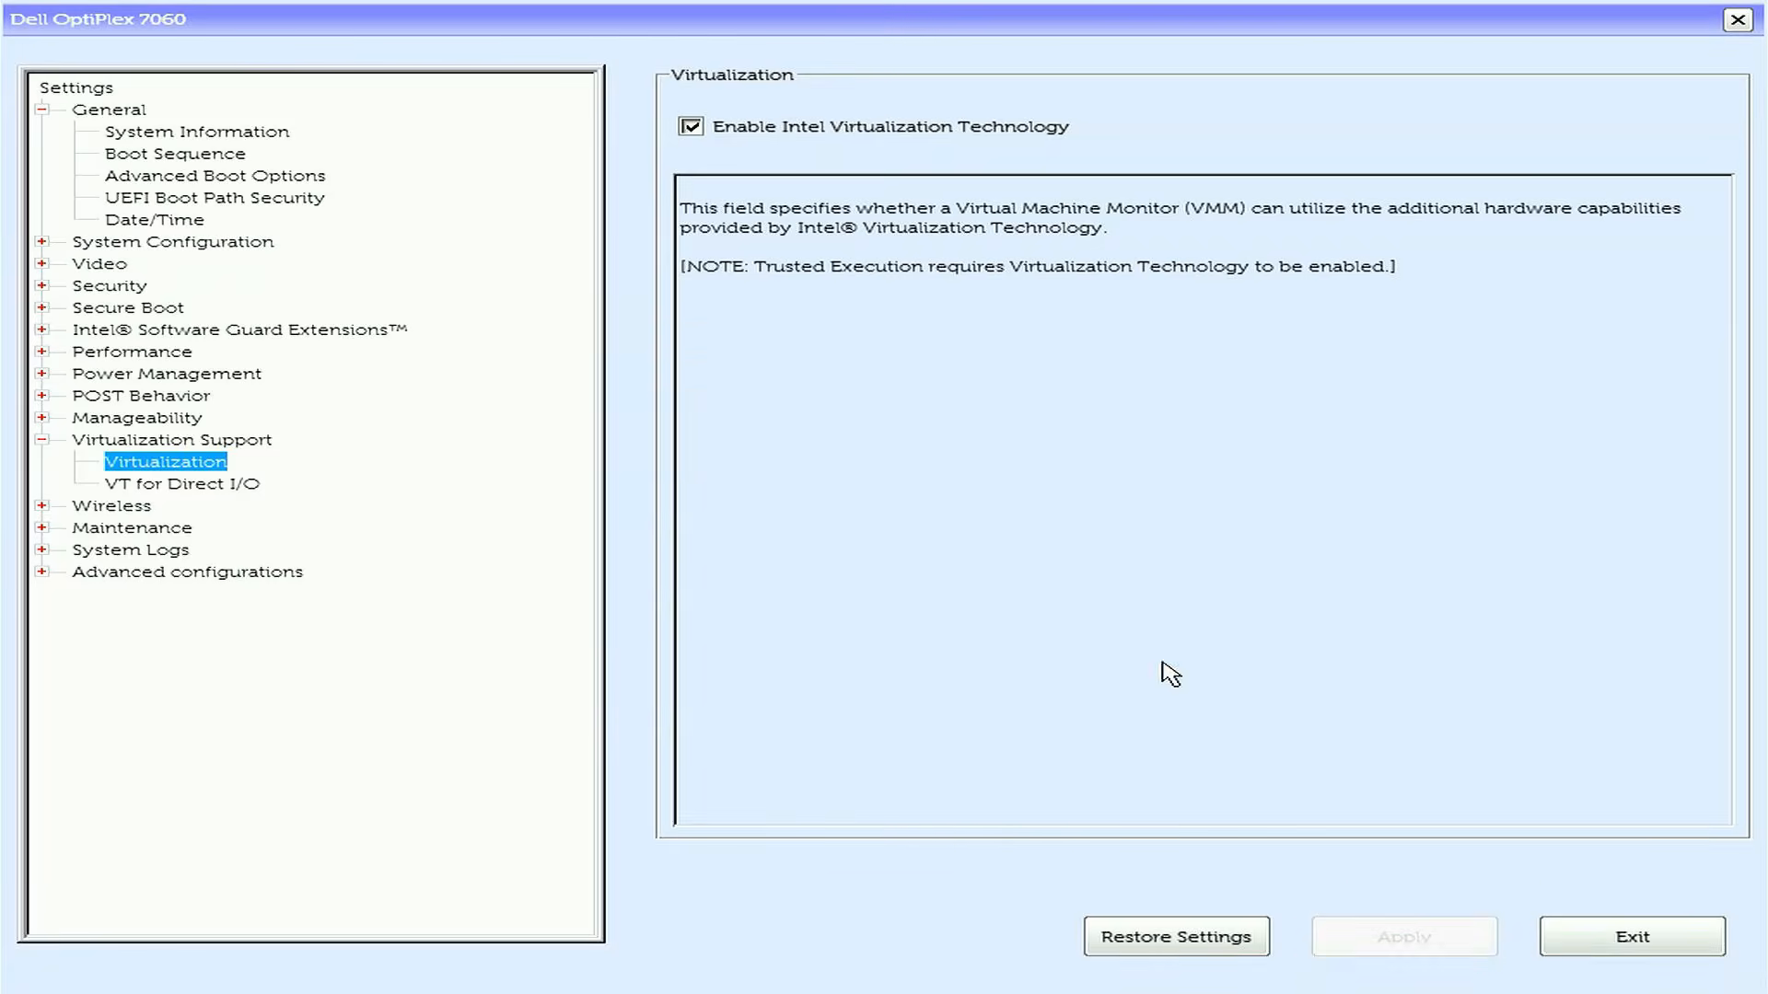
left_click(1631, 937)
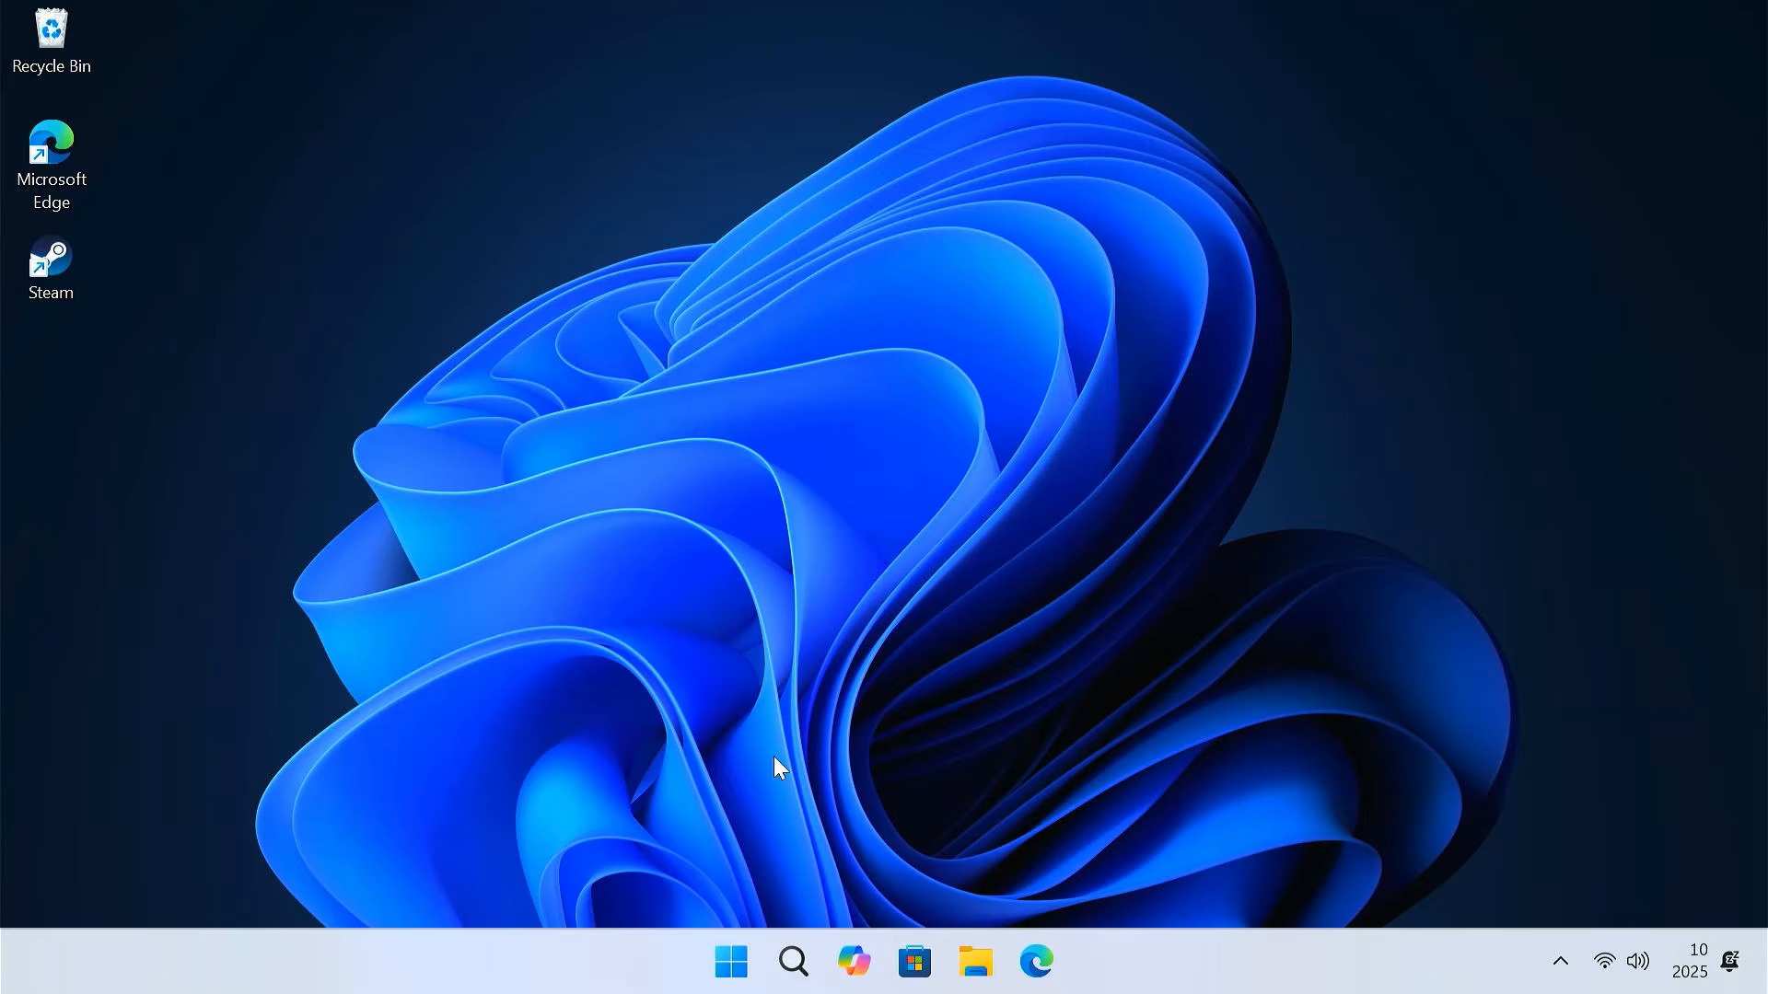
Search 'windows feature' and open Turn Windows features on or off
left_click(793, 963)
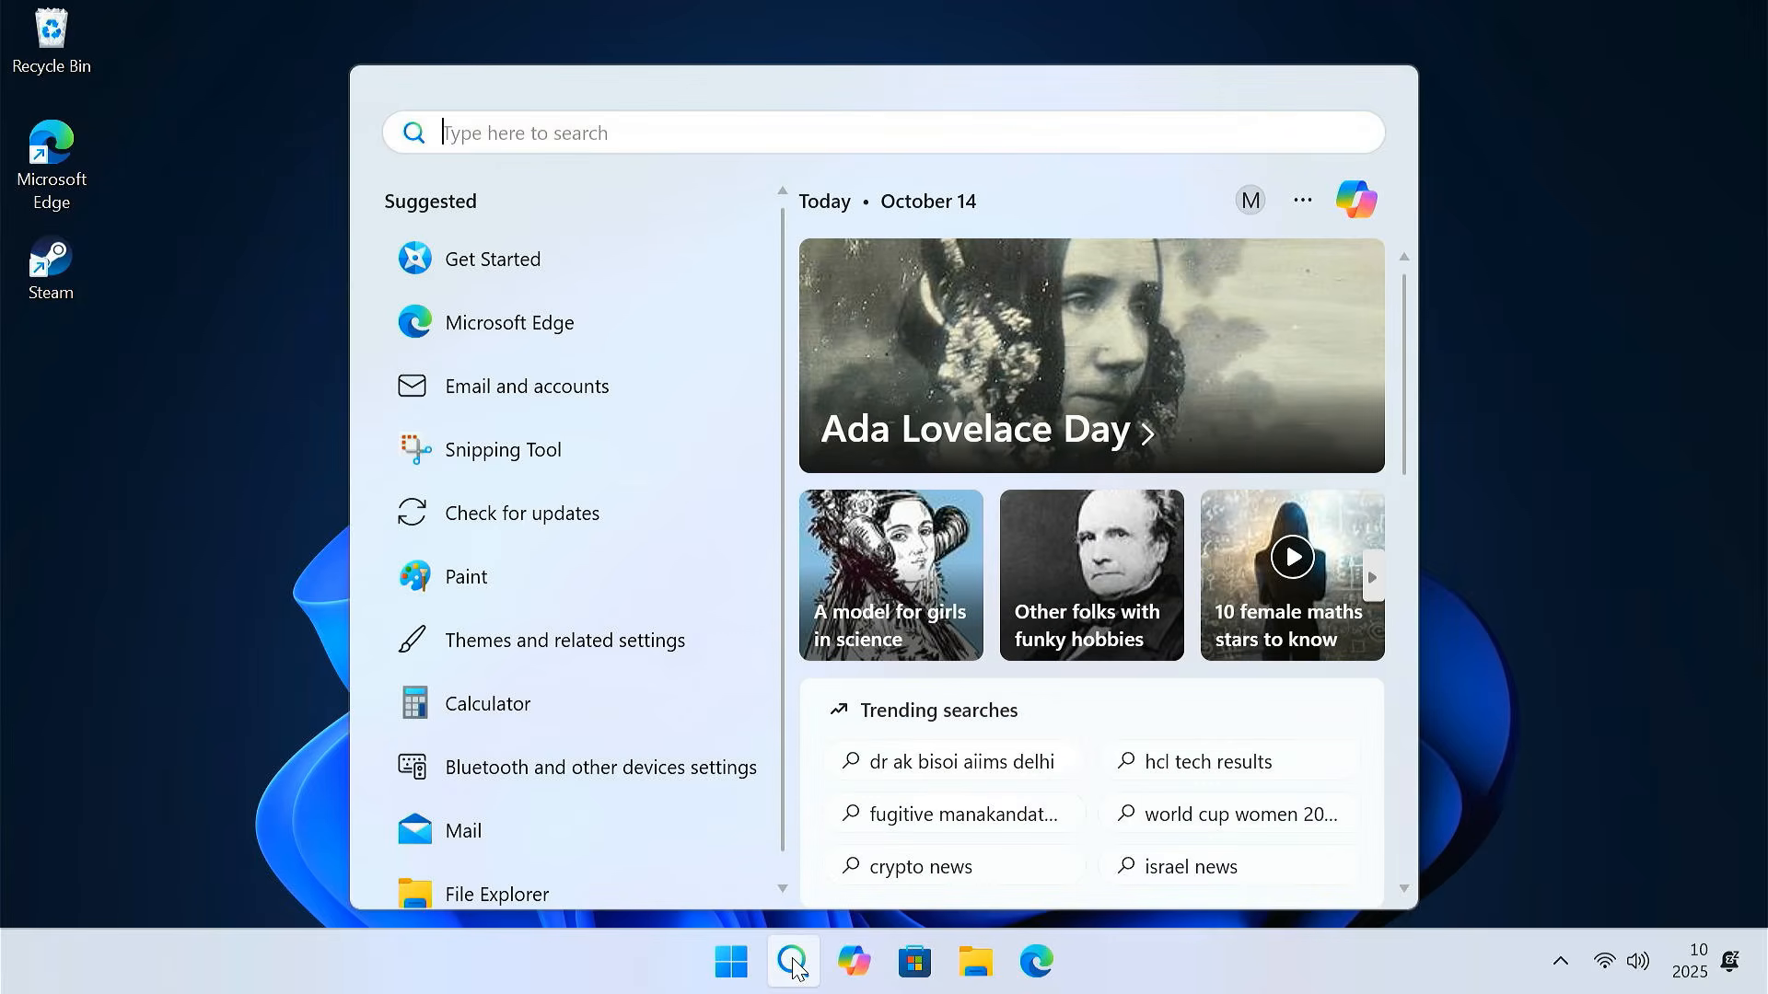
type("windows feature")
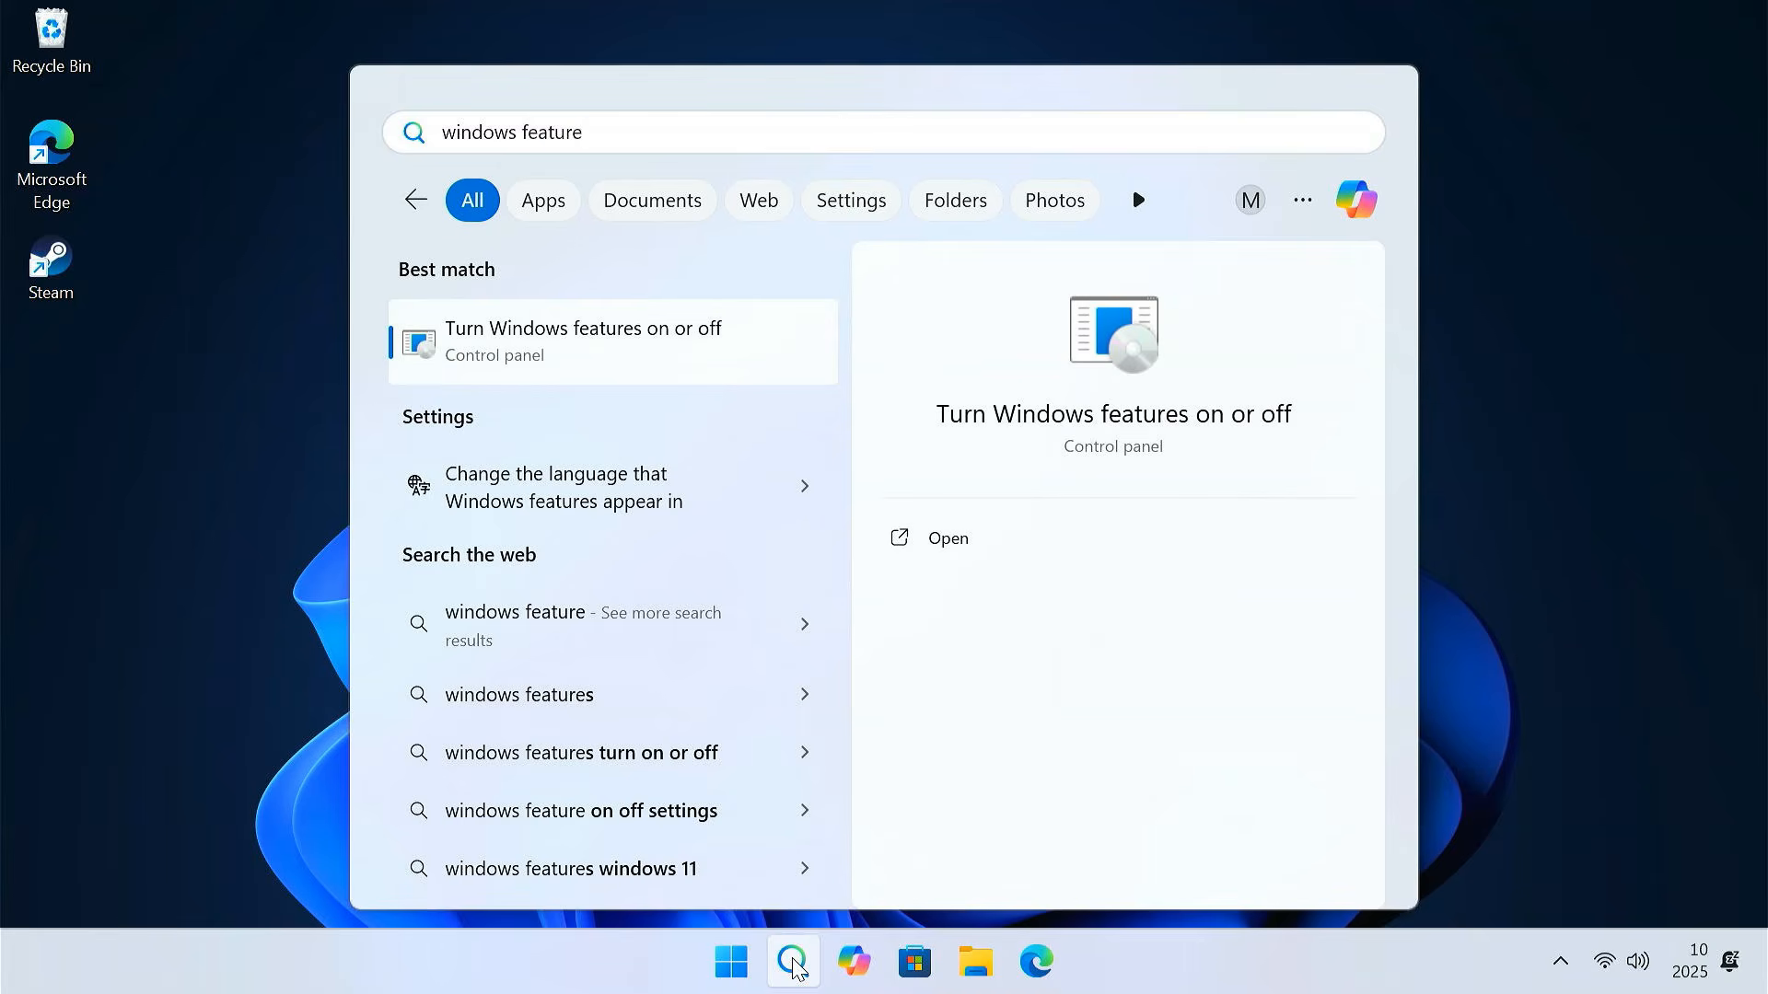
left_click(693, 361)
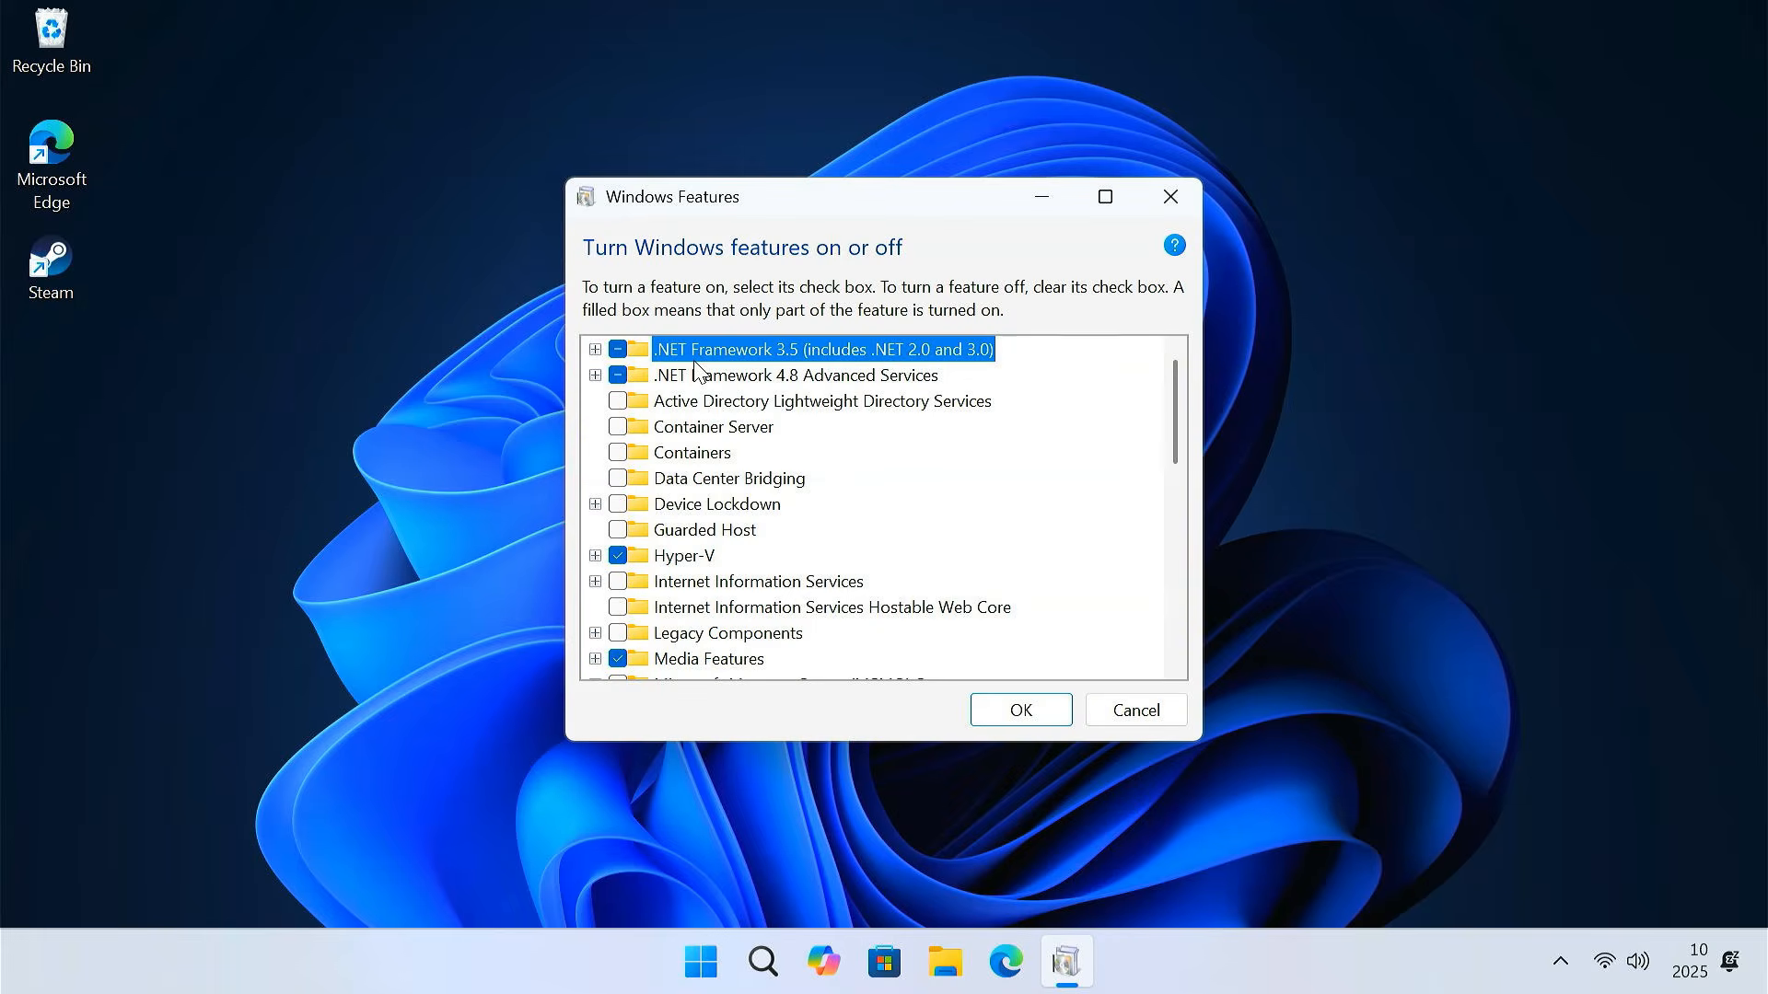
Untick Hyper-V, Virtual Machine Platform, Windows Hypervisor Platform and Windows Sandbox, then restart
left_click(618, 555)
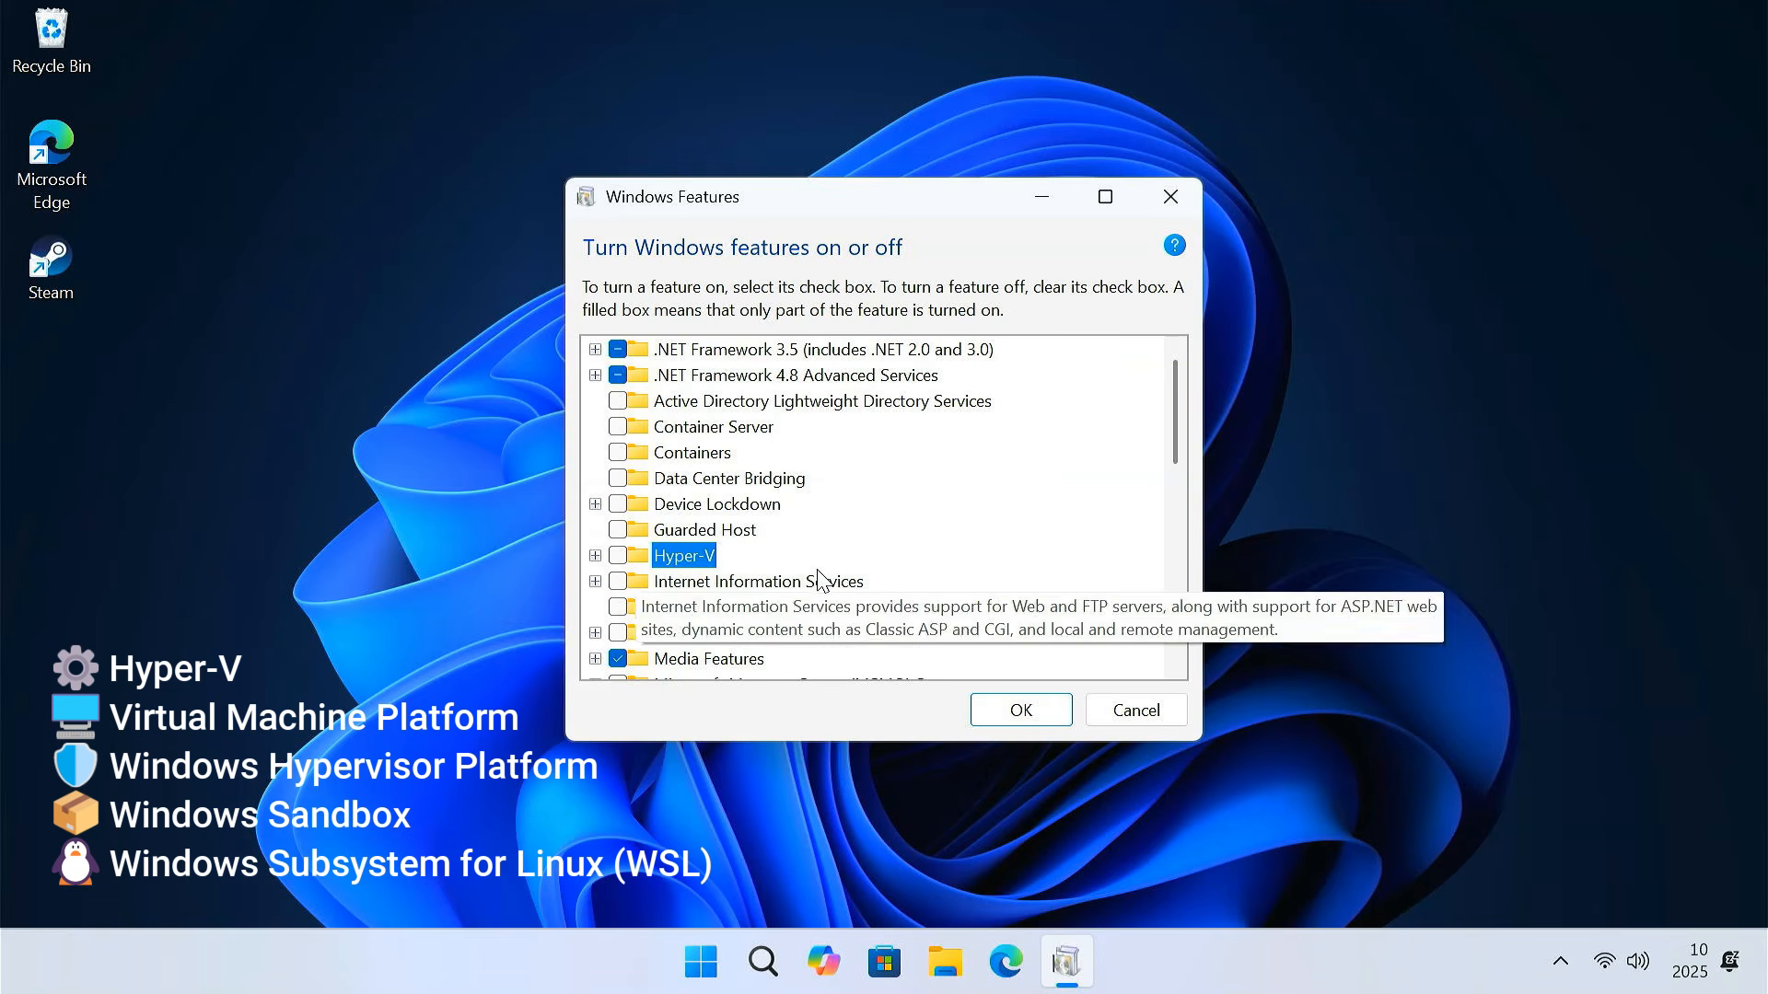
scroll(820, 577, "down", 8)
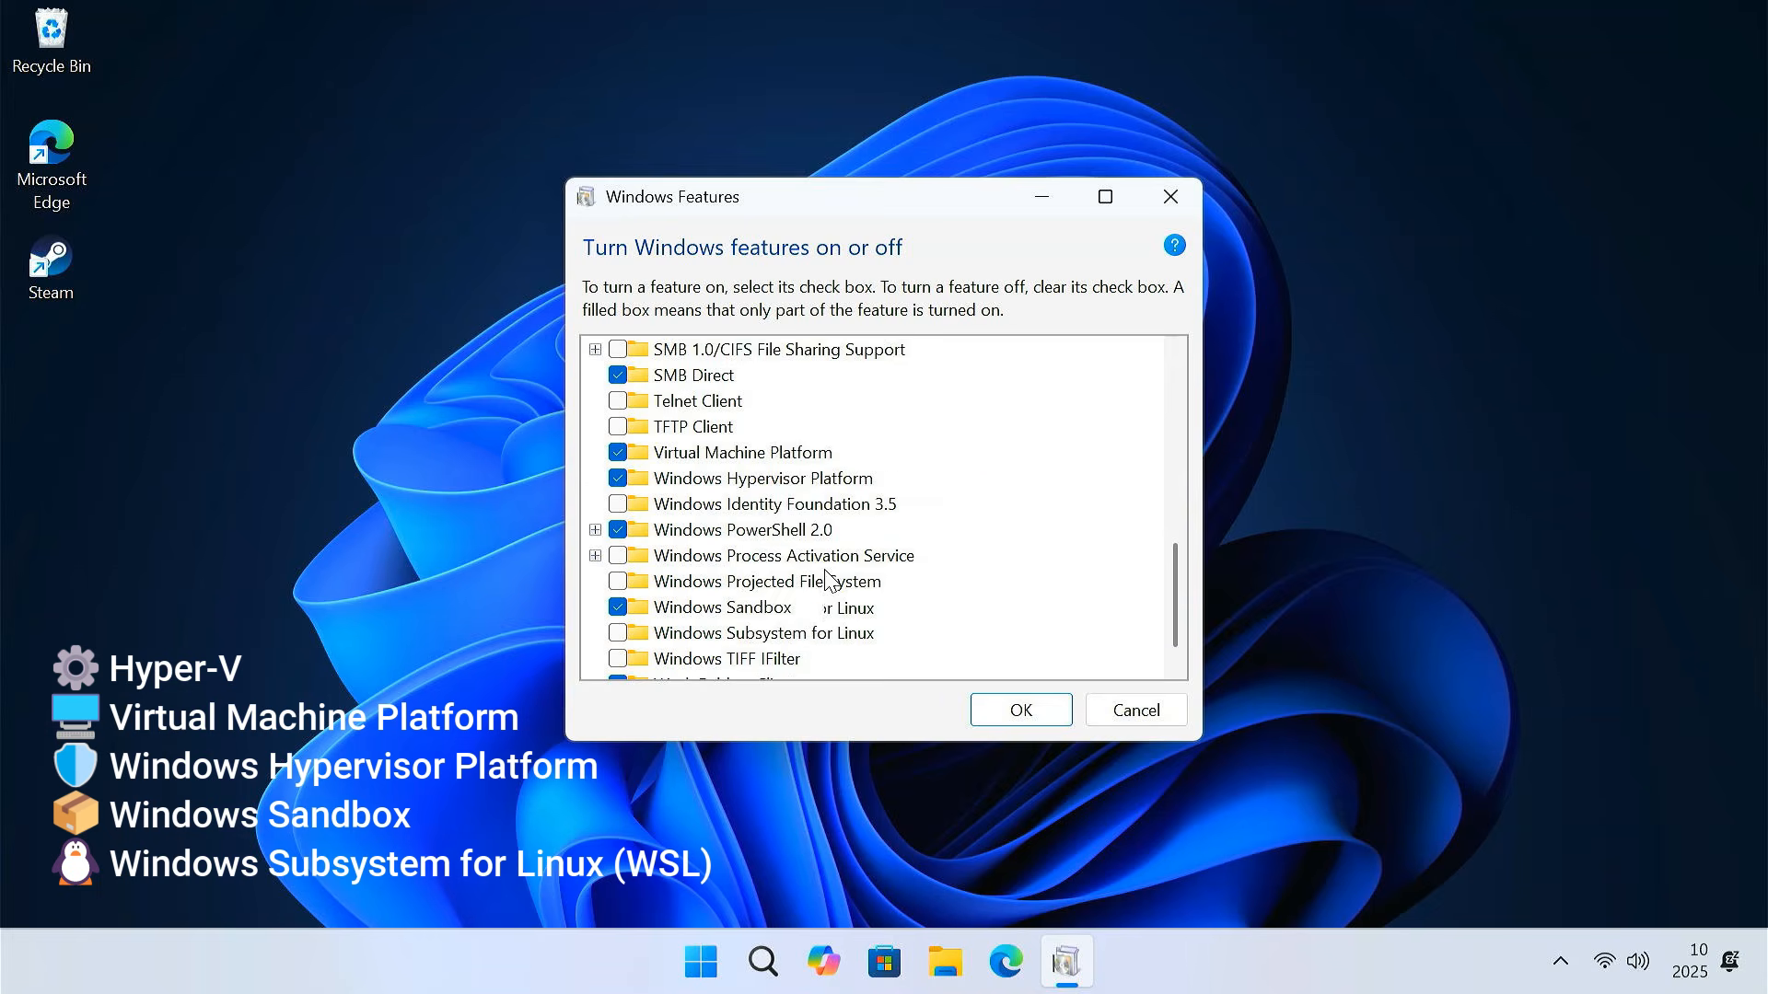
left_click(618, 426)
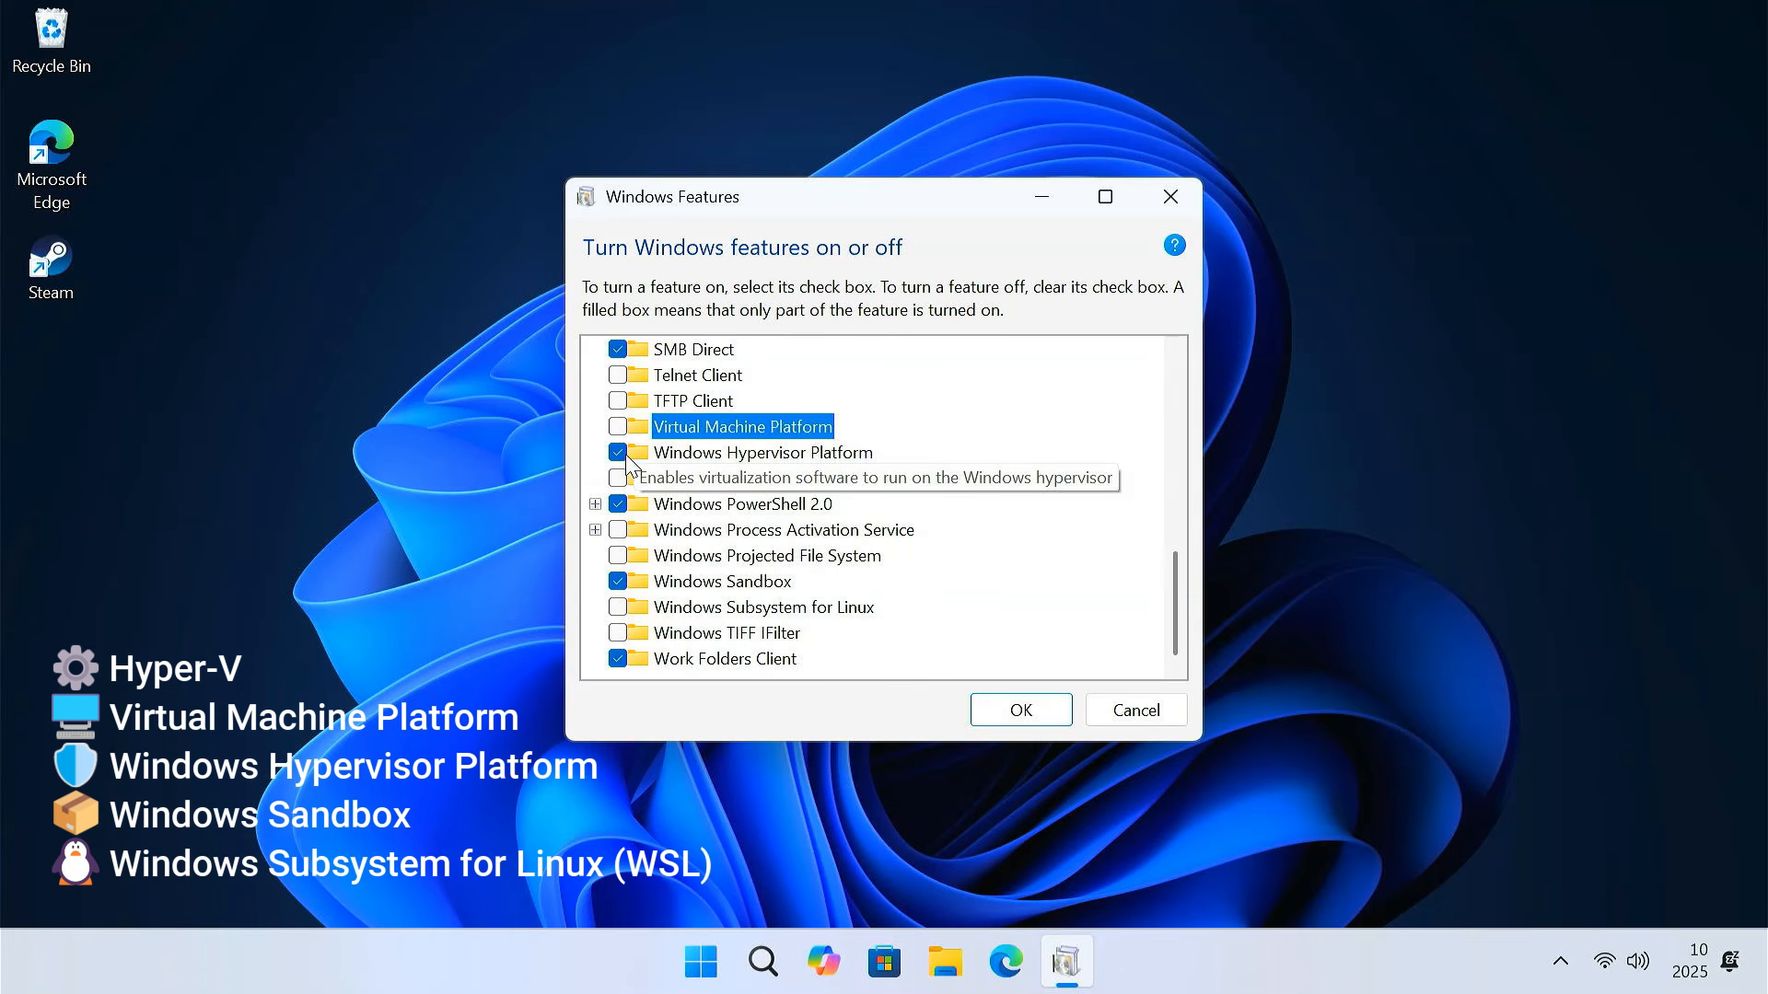
left_click(618, 452)
left_click(618, 580)
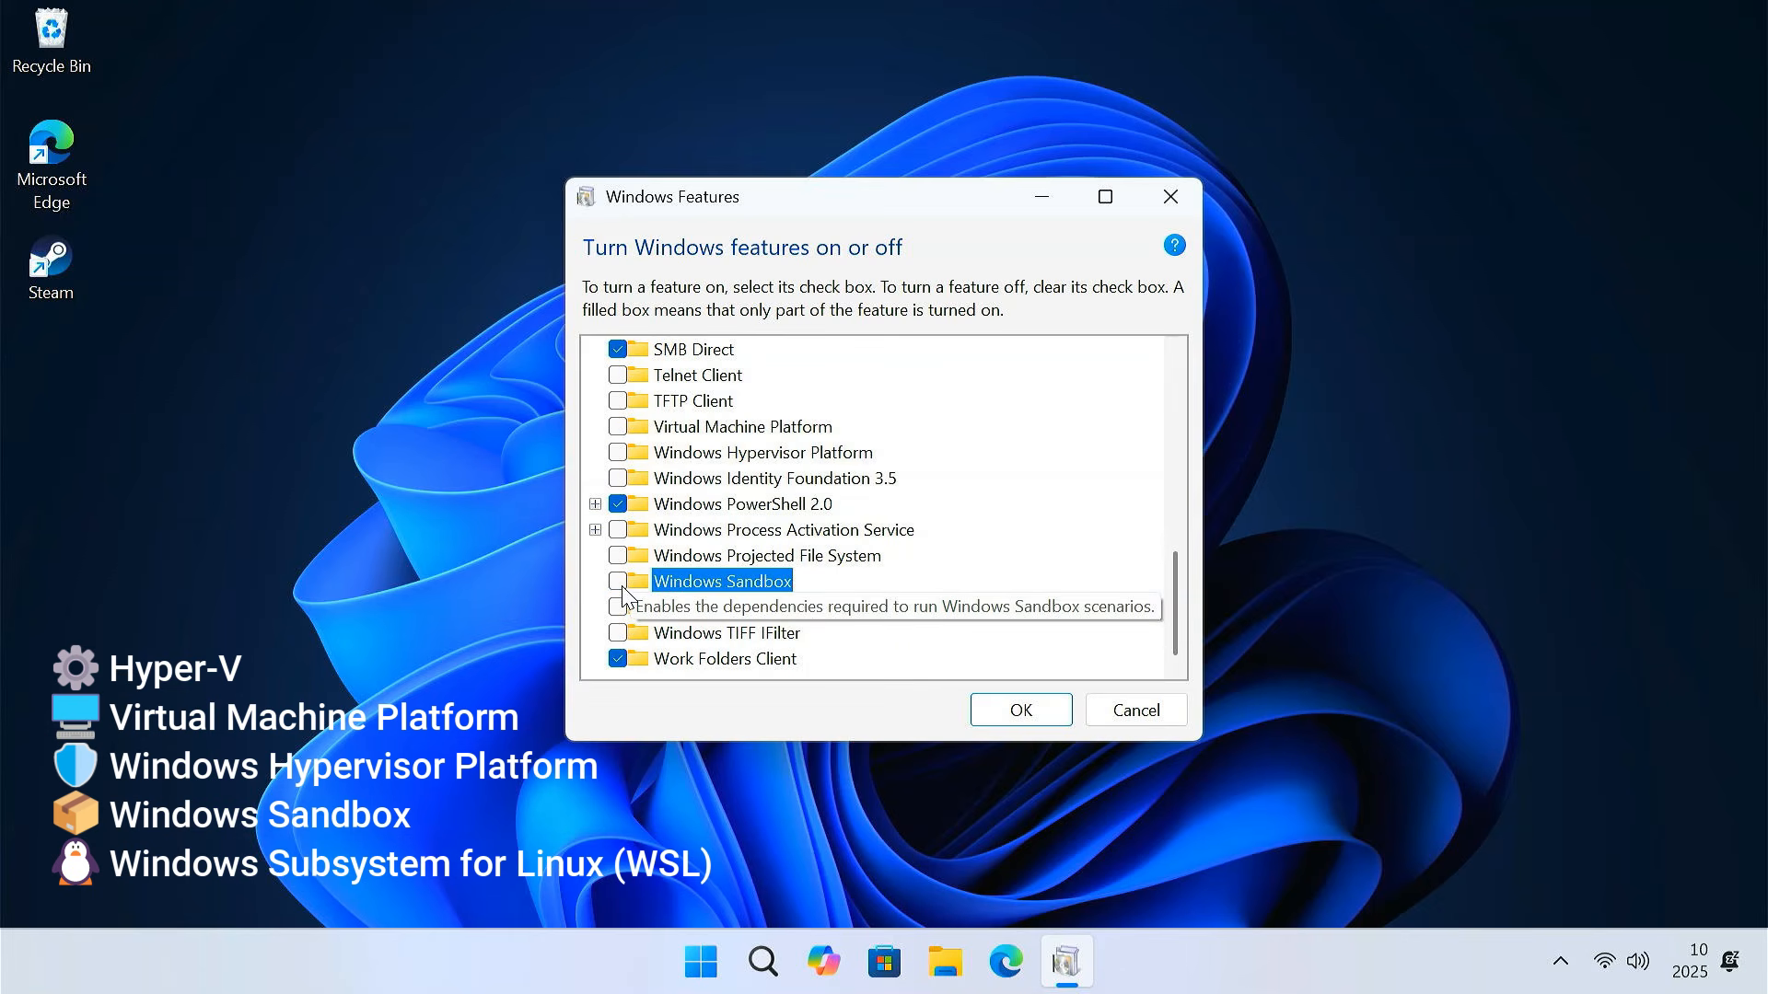
left_click(1019, 713)
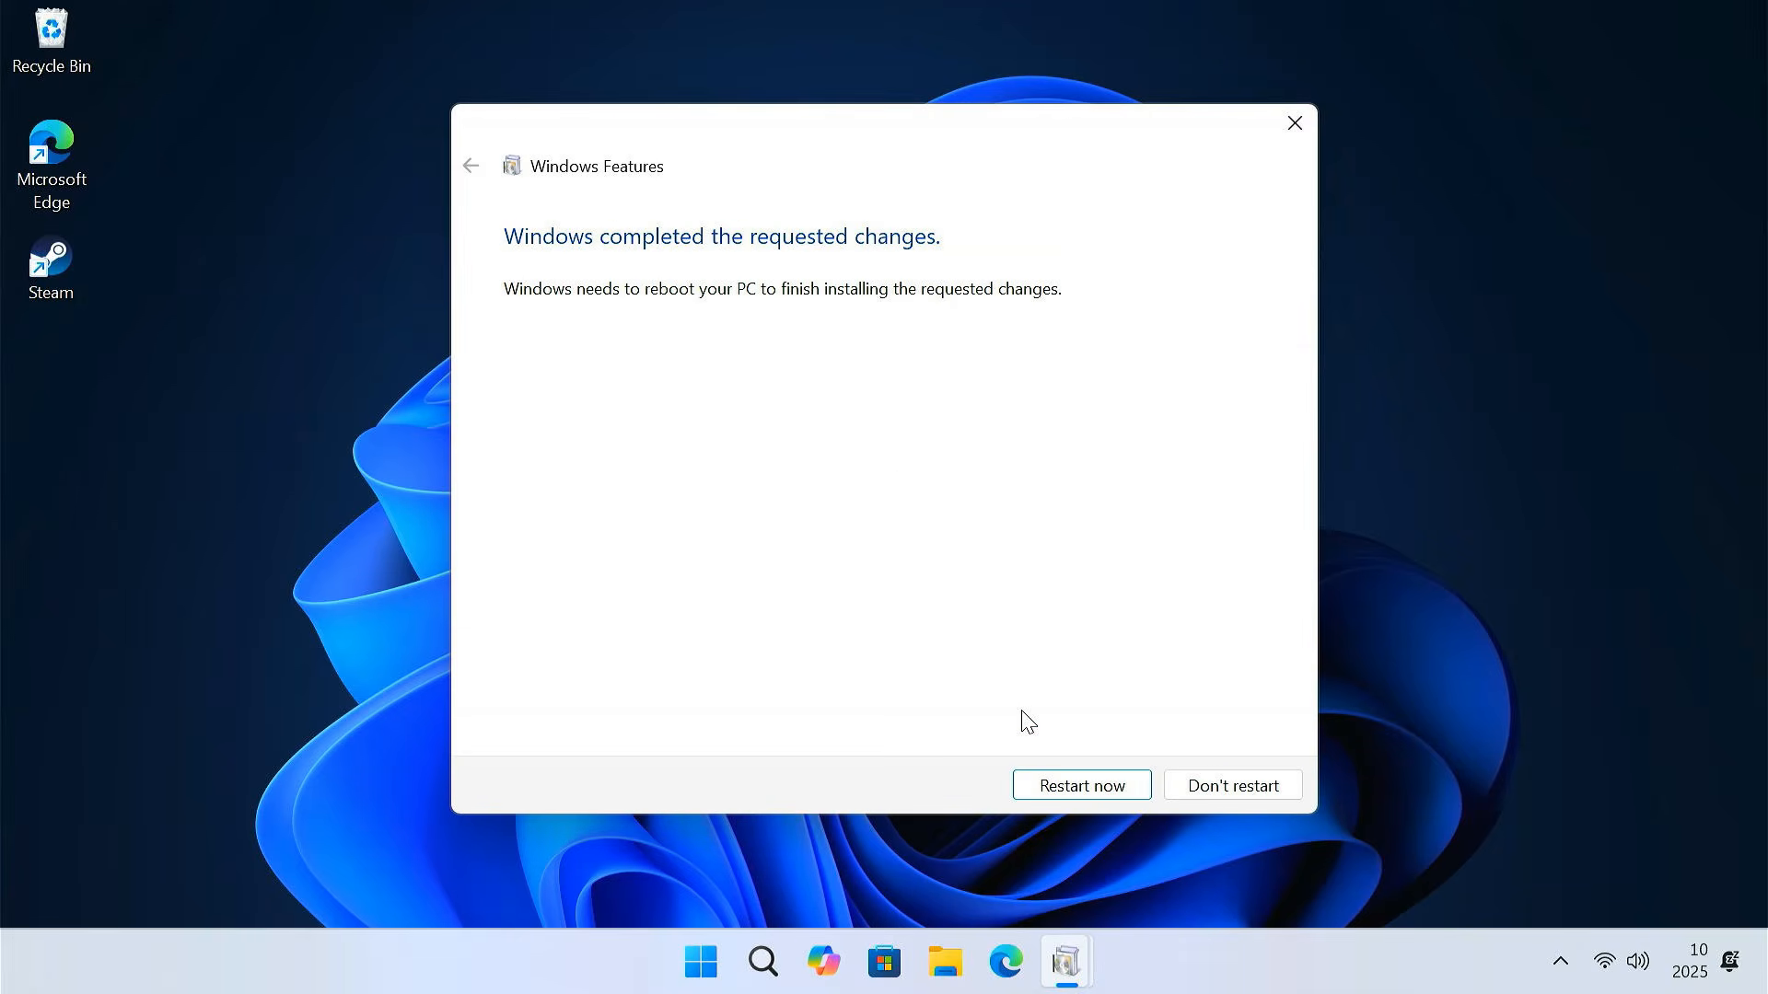
left_click(1079, 791)
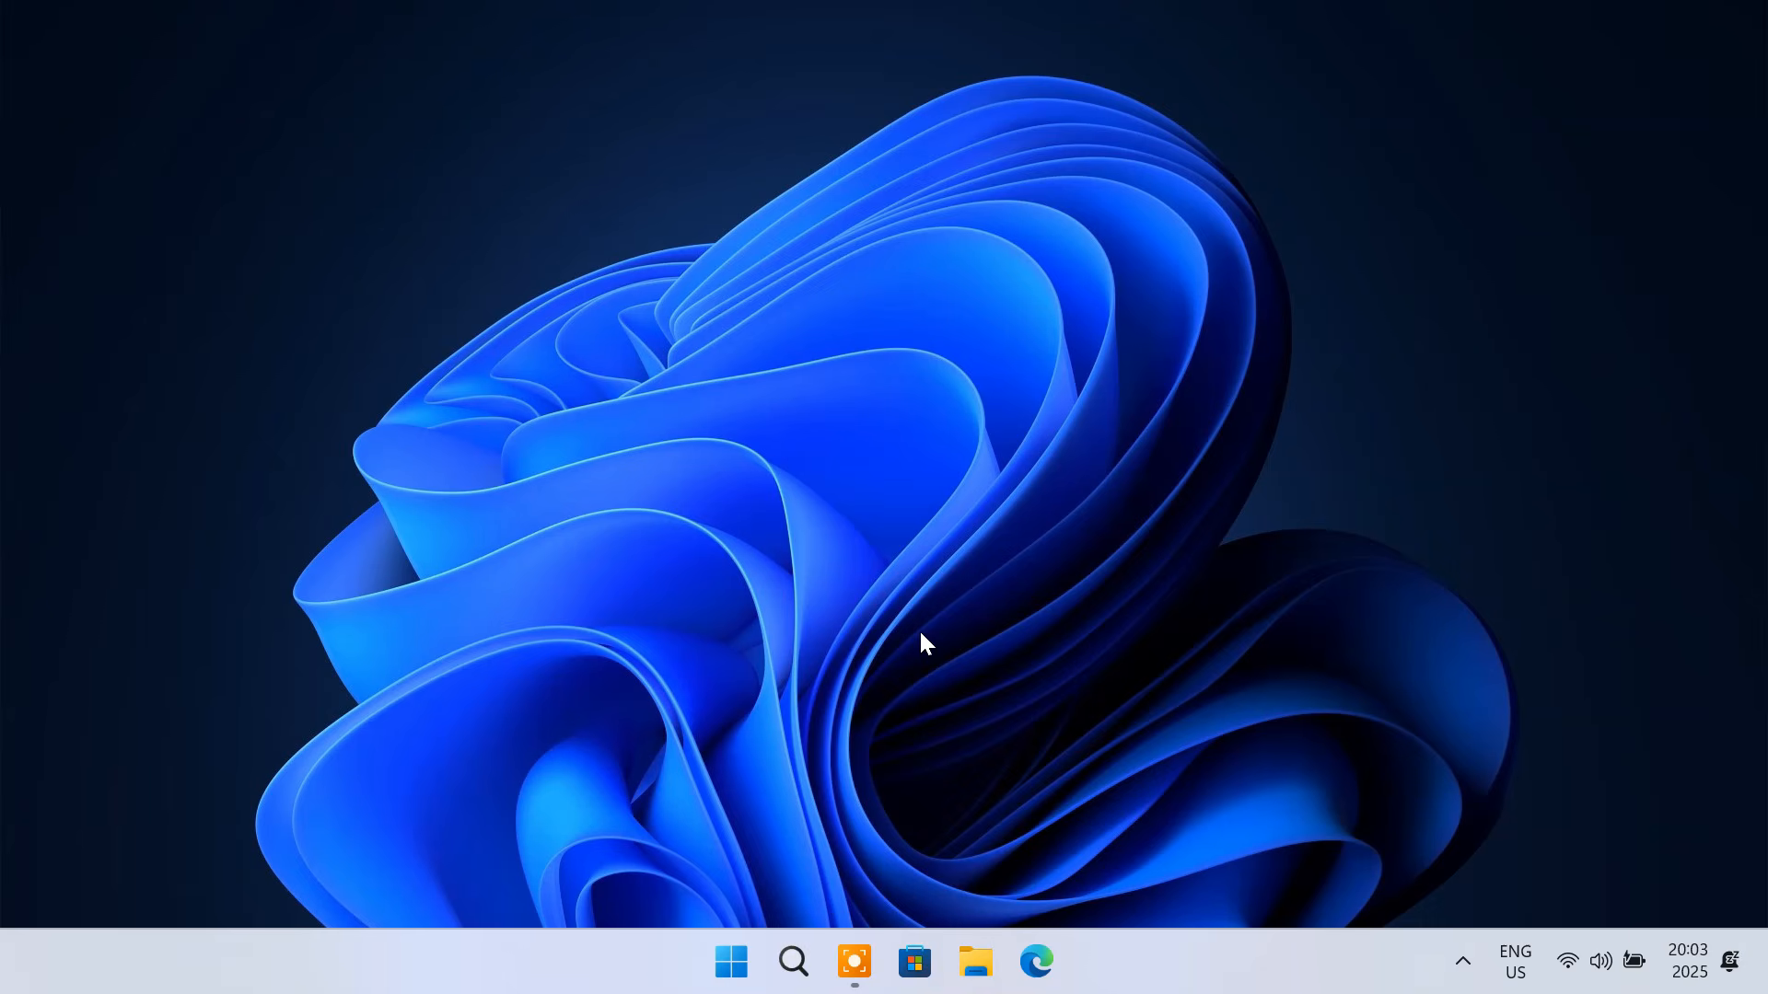
Verify Memory integrity is Off in Windows Security's Device security > Core isolation, then close it
left_click(793, 961)
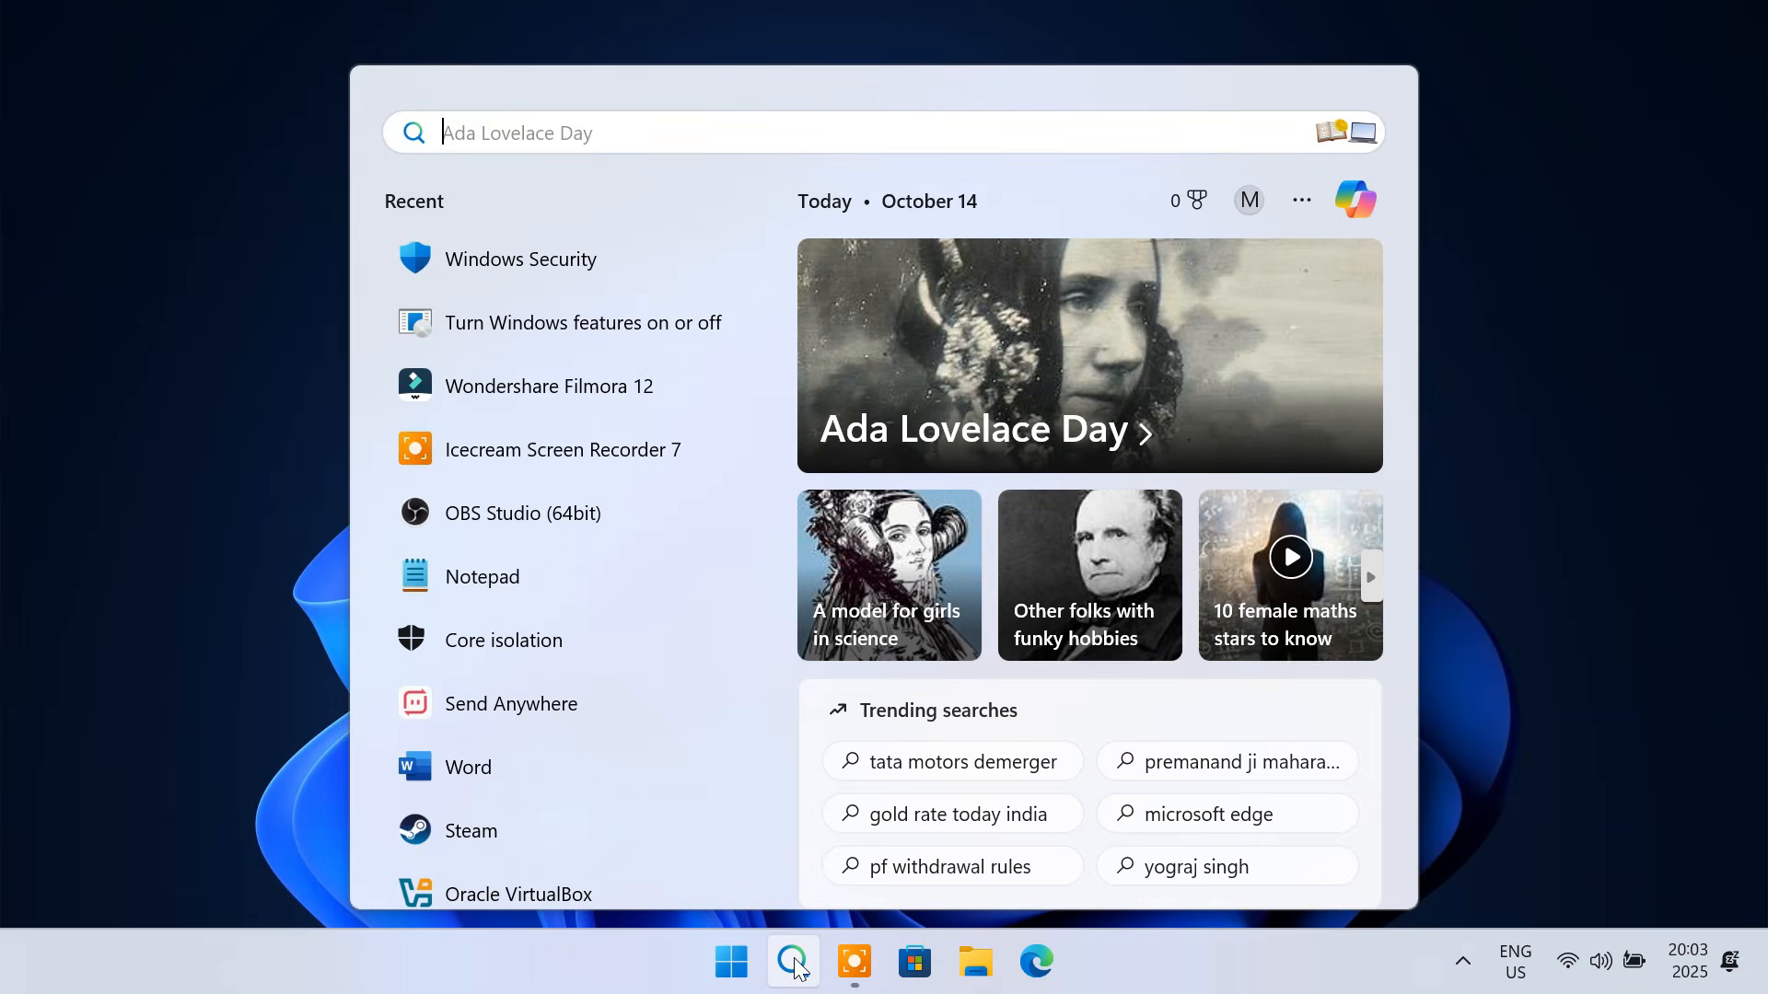
type("windows security")
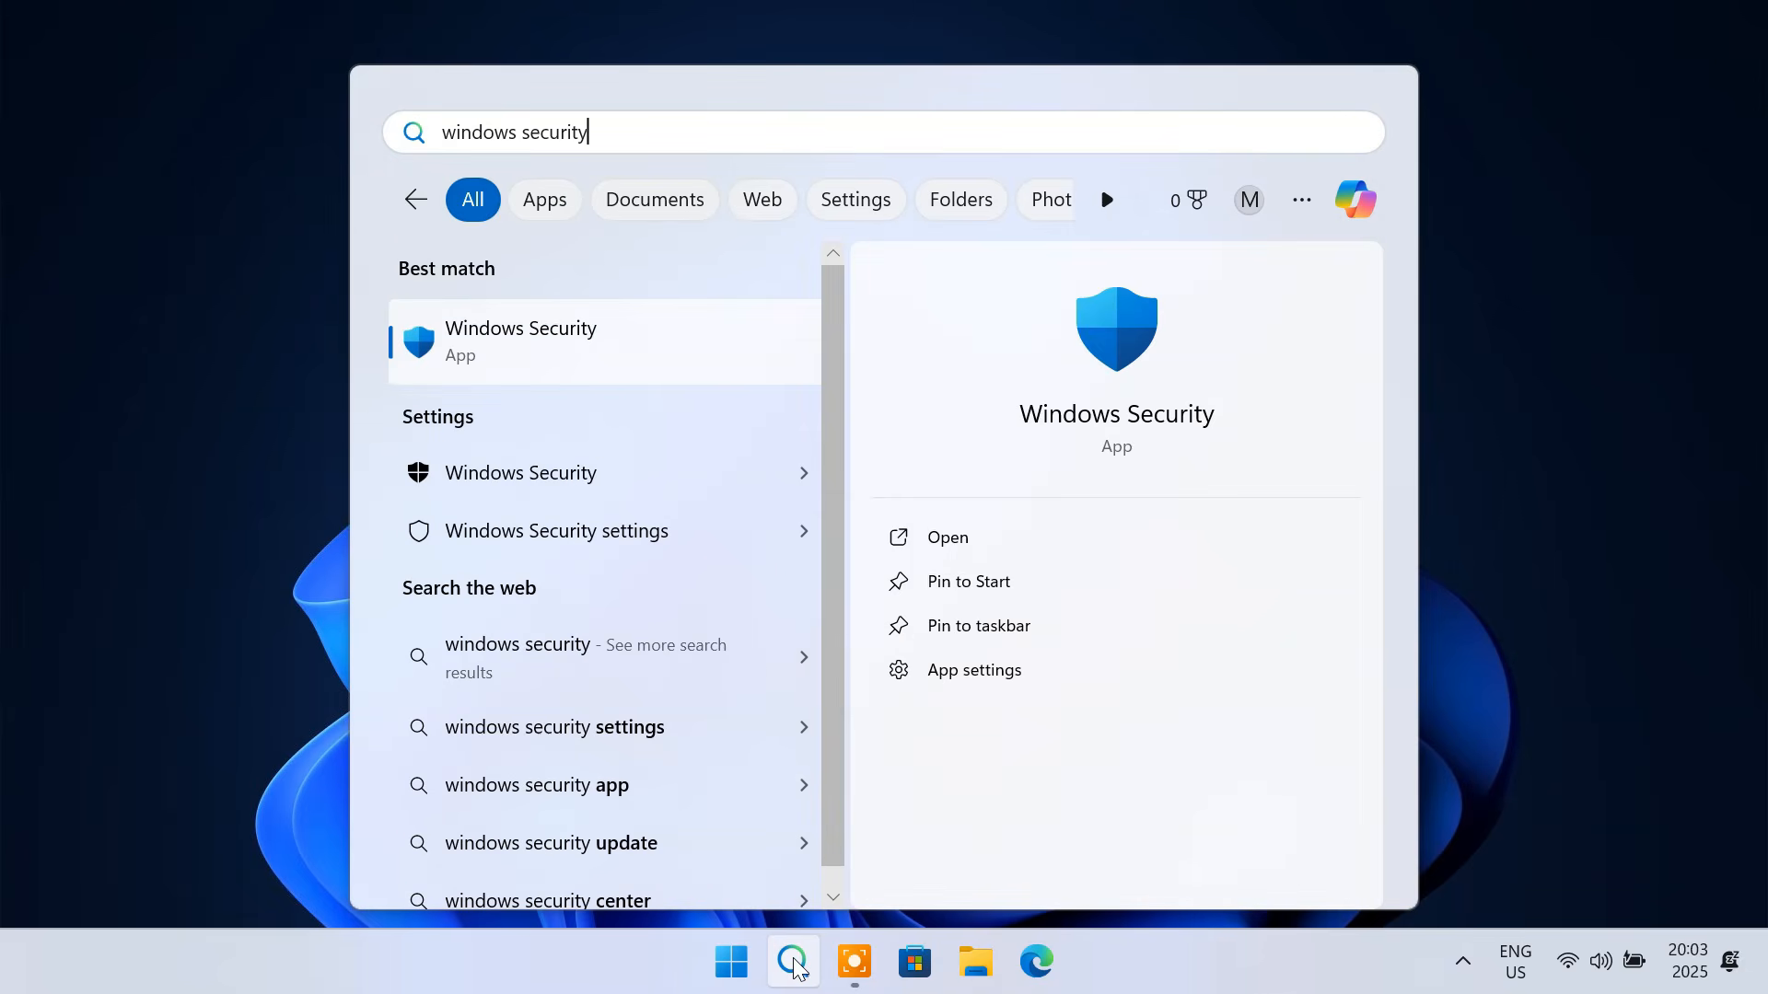
left_click(597, 350)
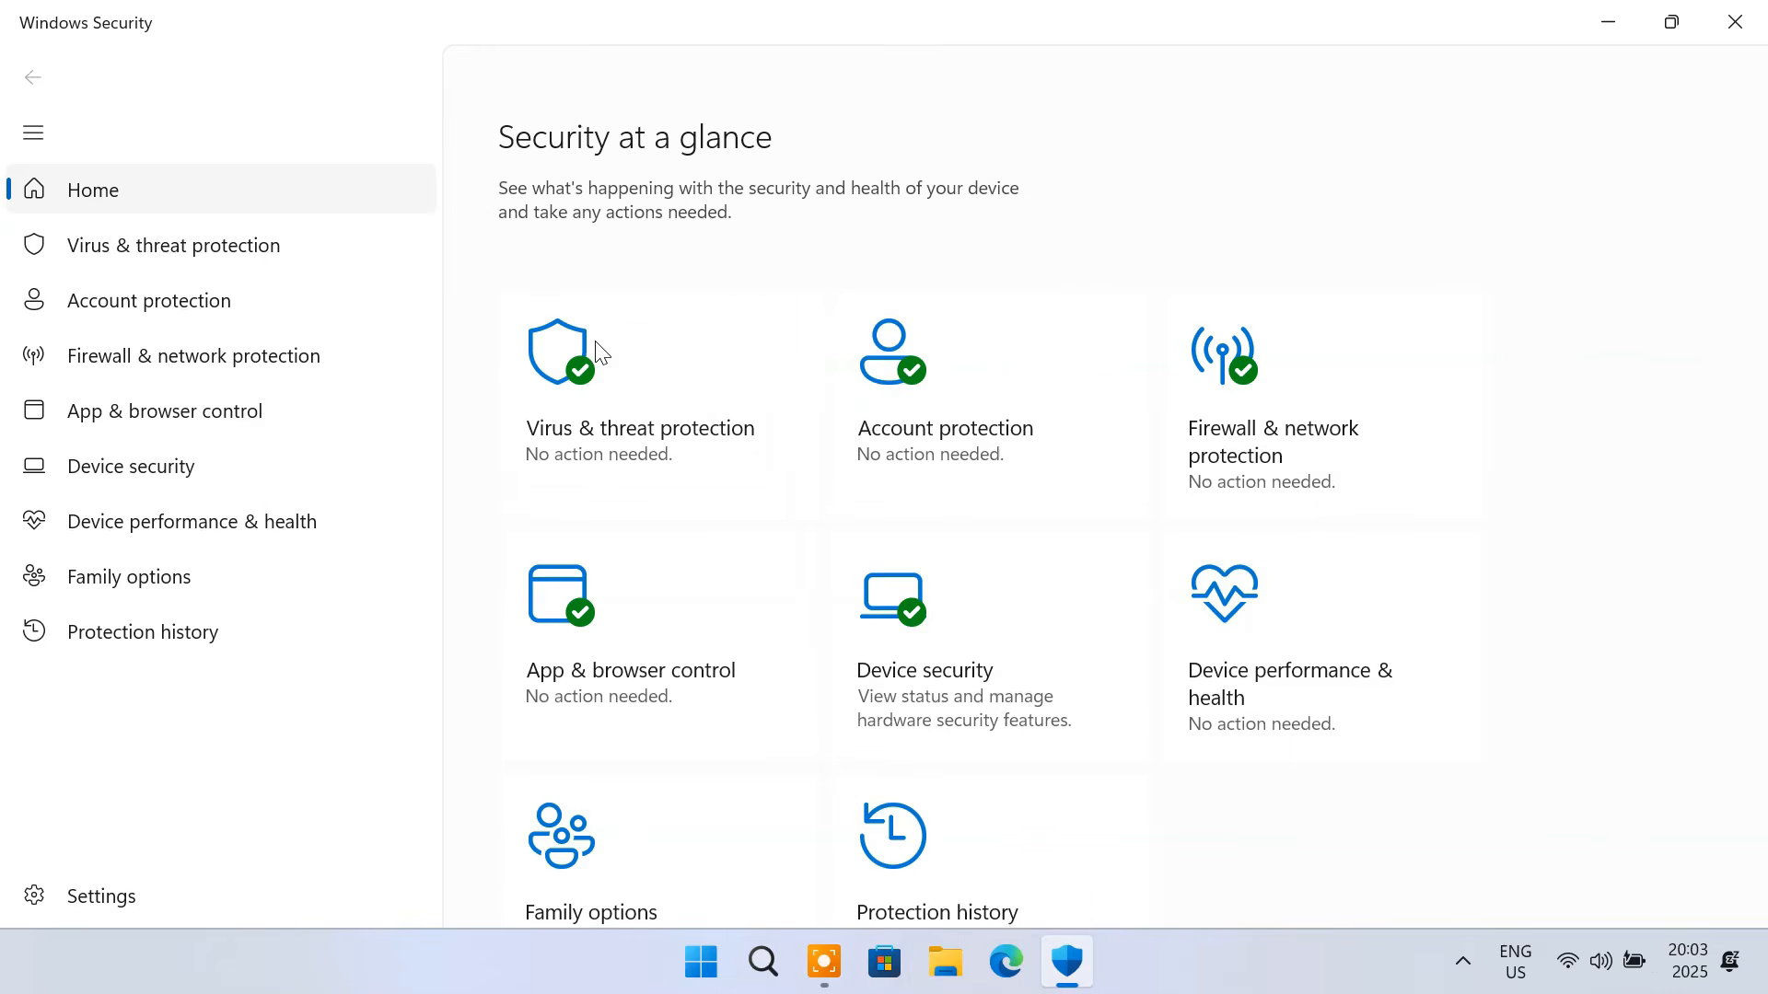
left_click(205, 473)
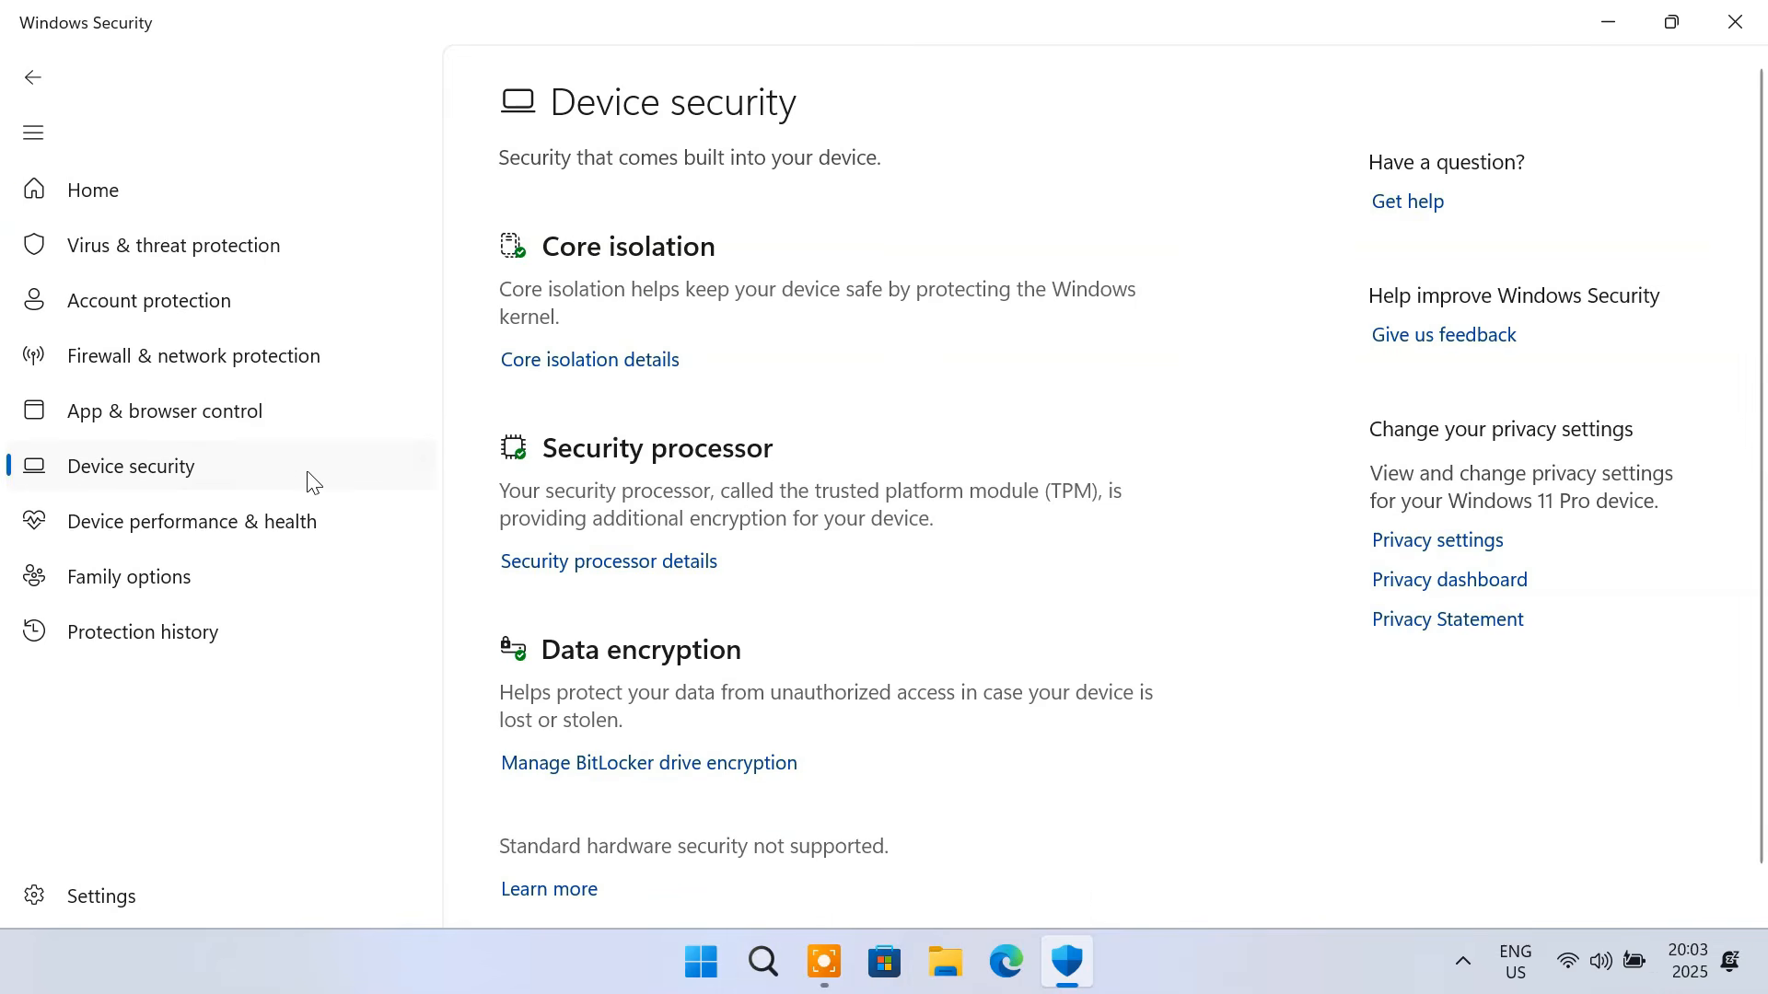
left_click(612, 363)
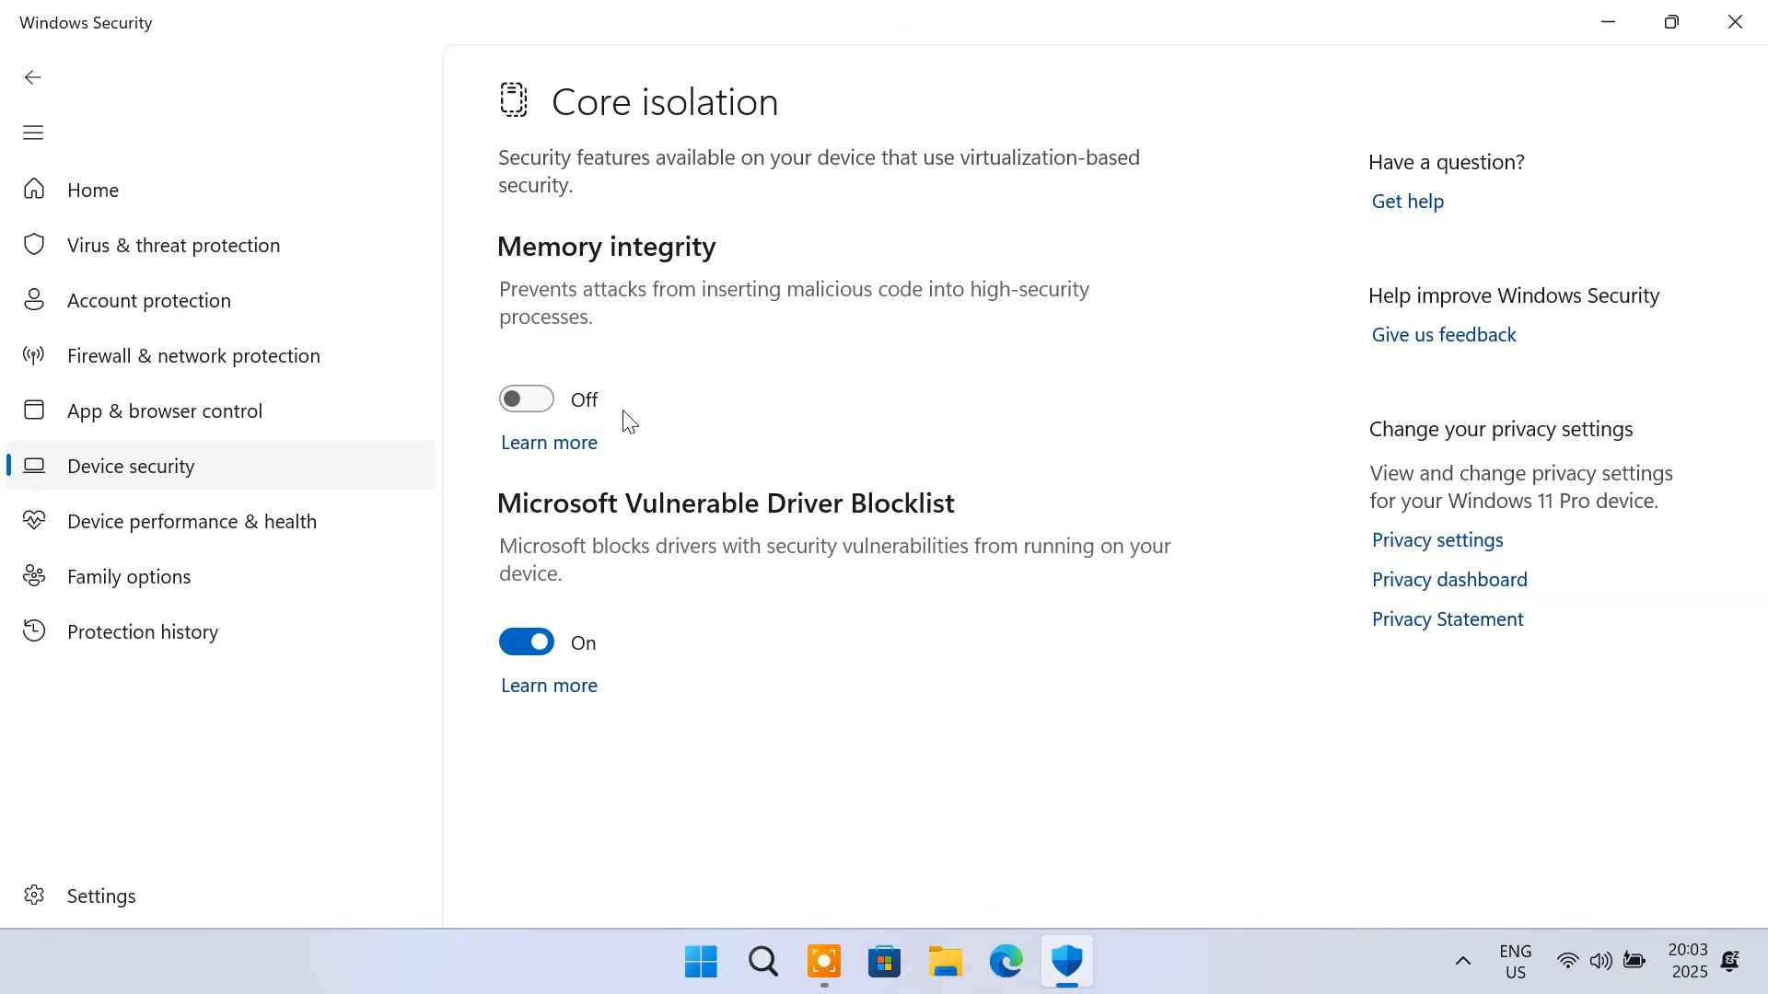
left_click(1714, 25)
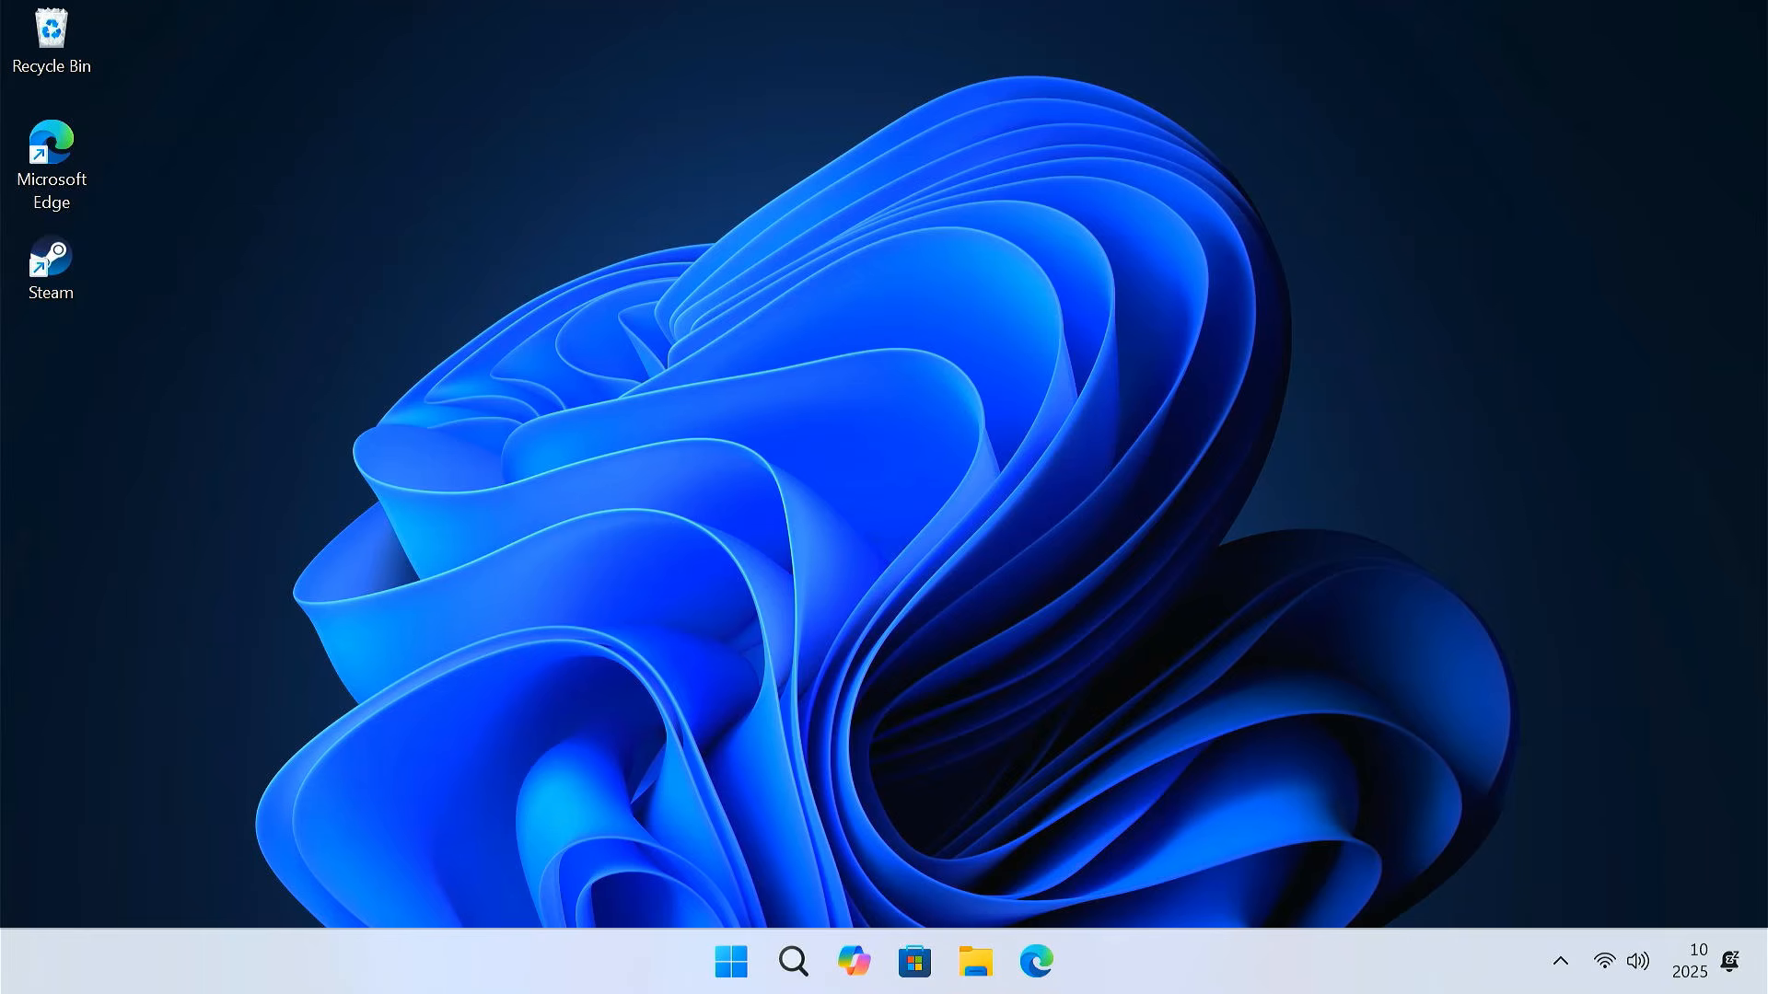
Search the web for 'windows 10 download' and open Microsoft's Windows 10 download page
left_click(1036, 962)
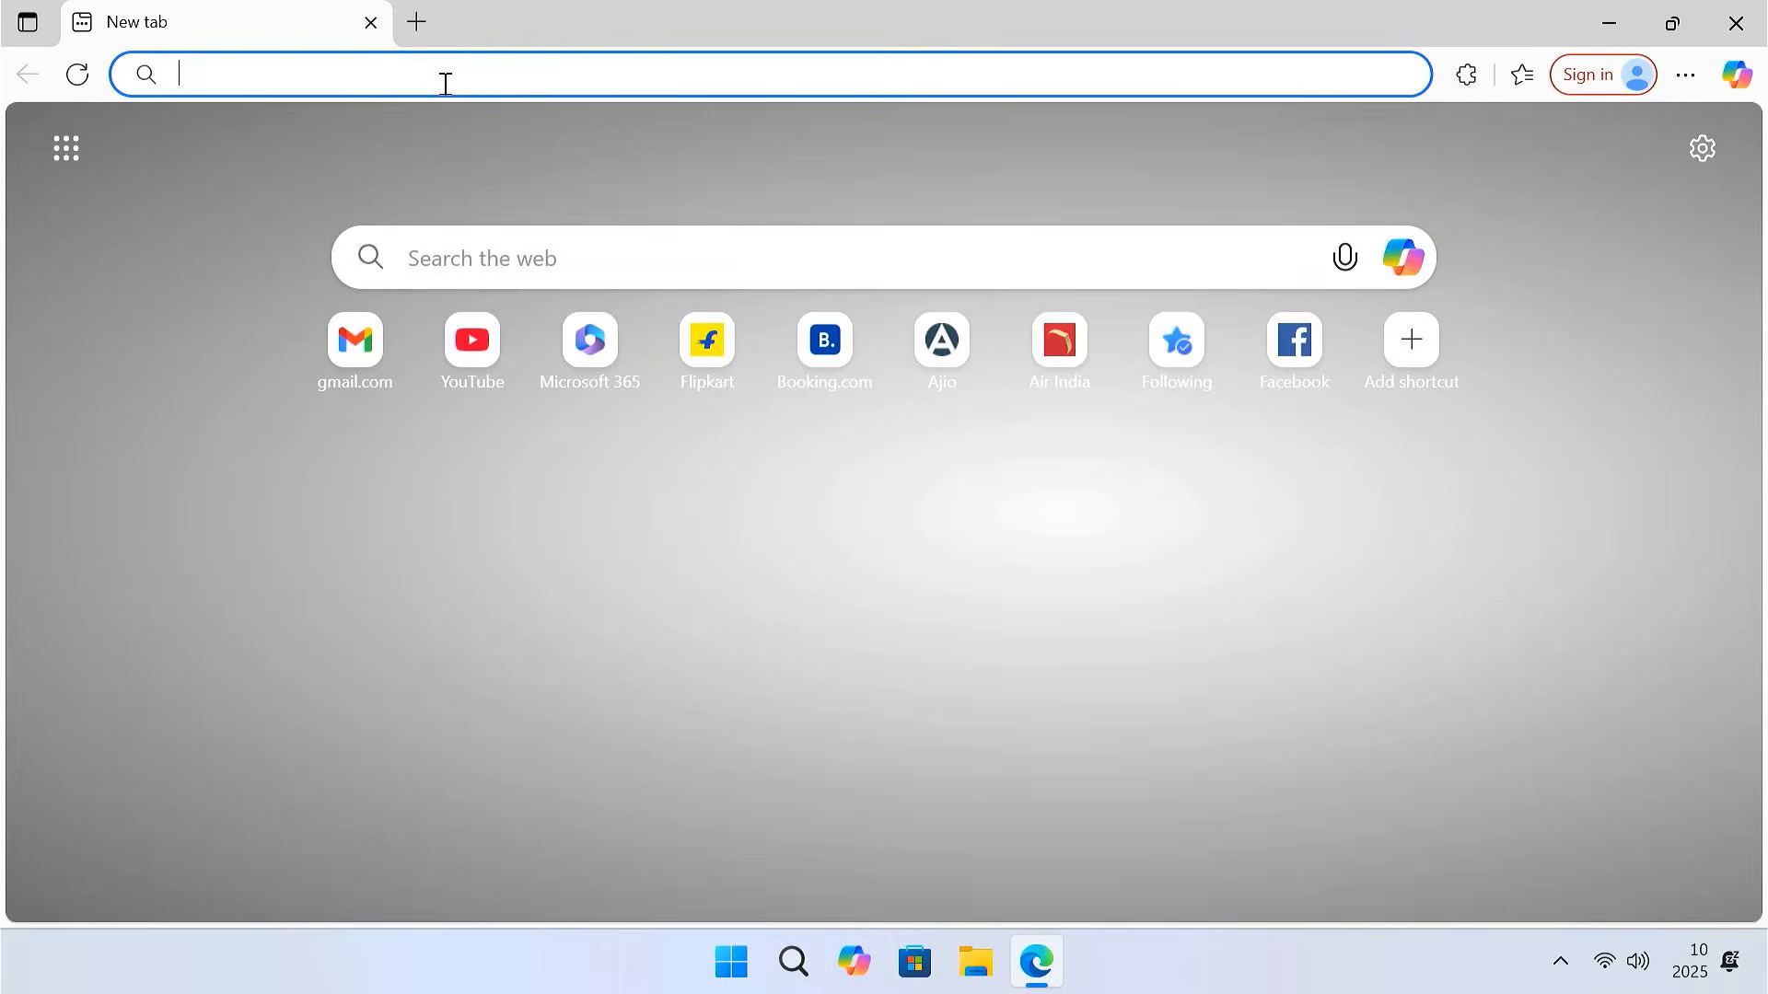
type("windows 10 download")
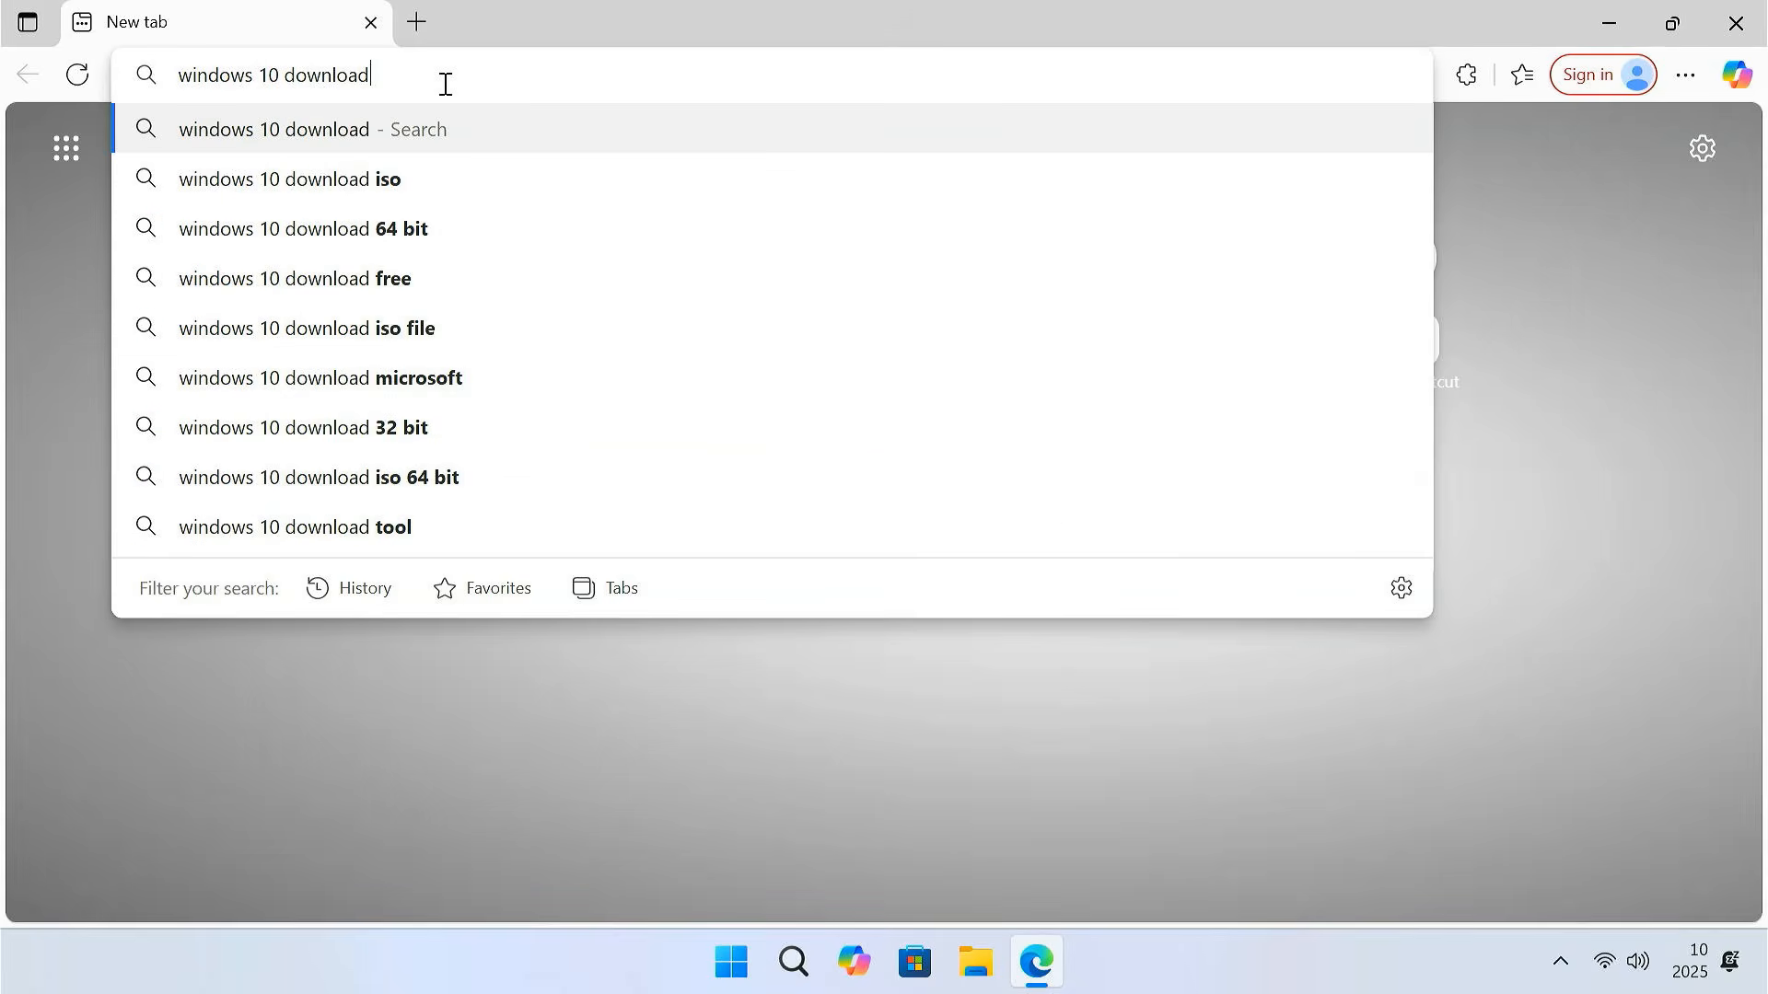
key("Return")
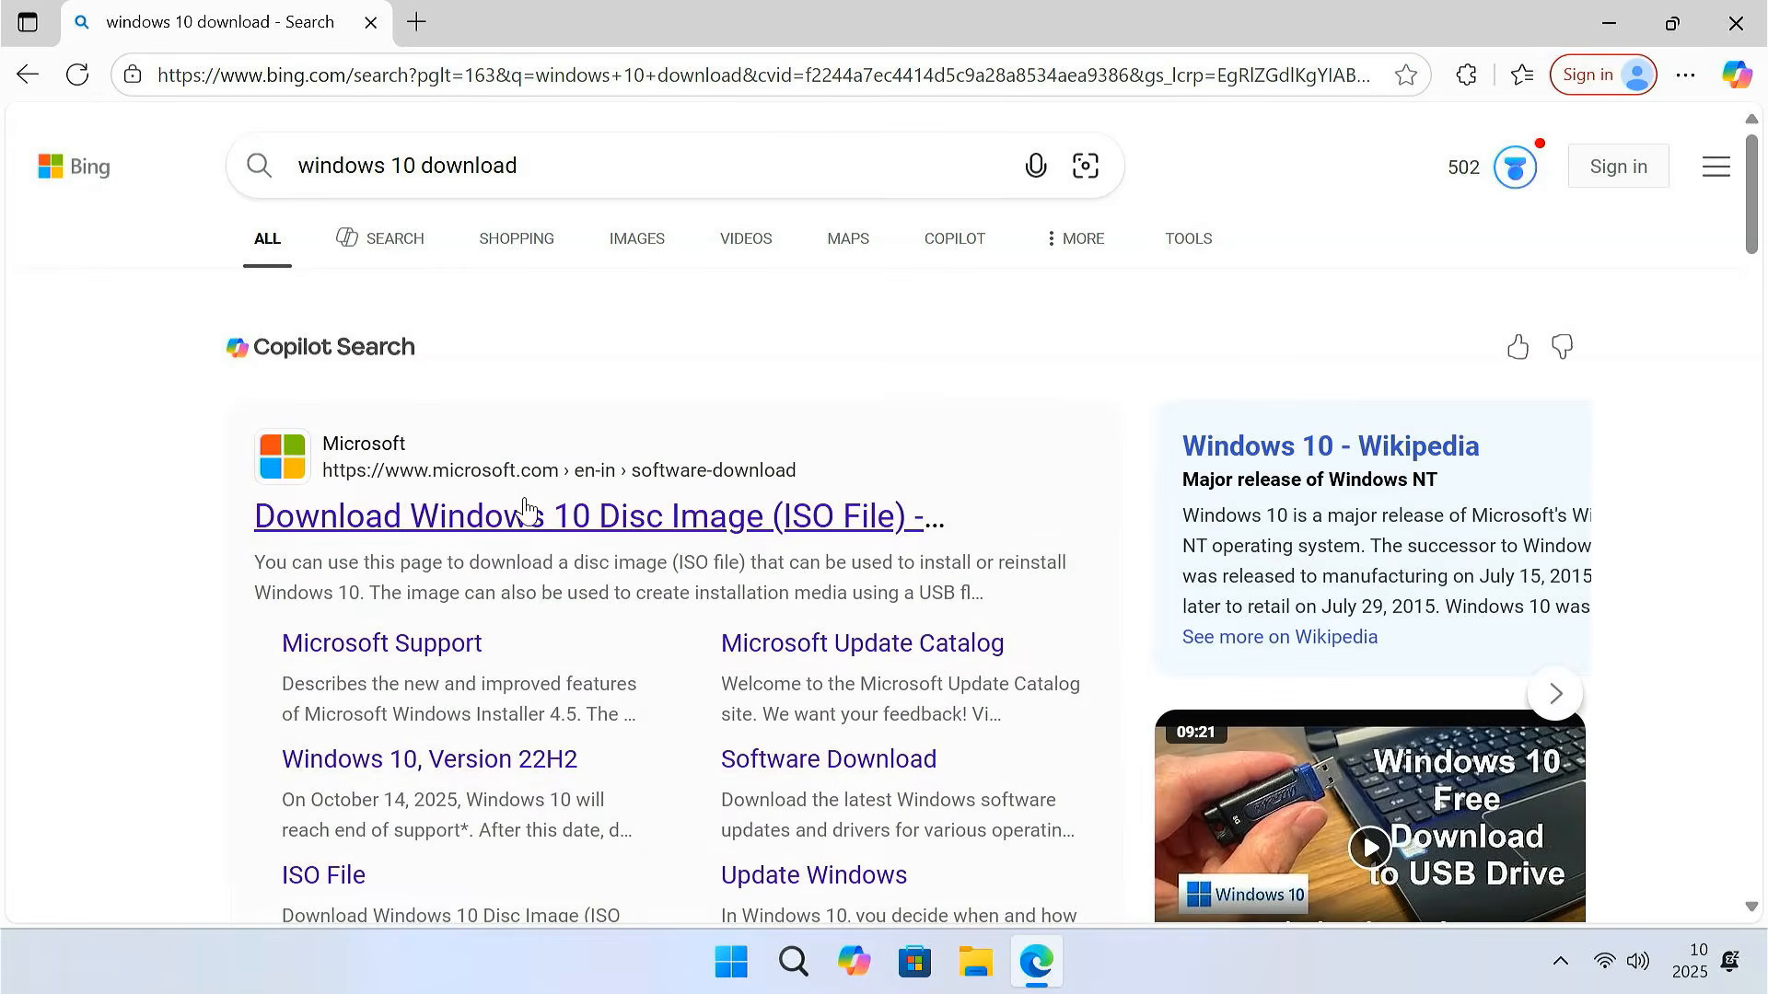
left_click(535, 516)
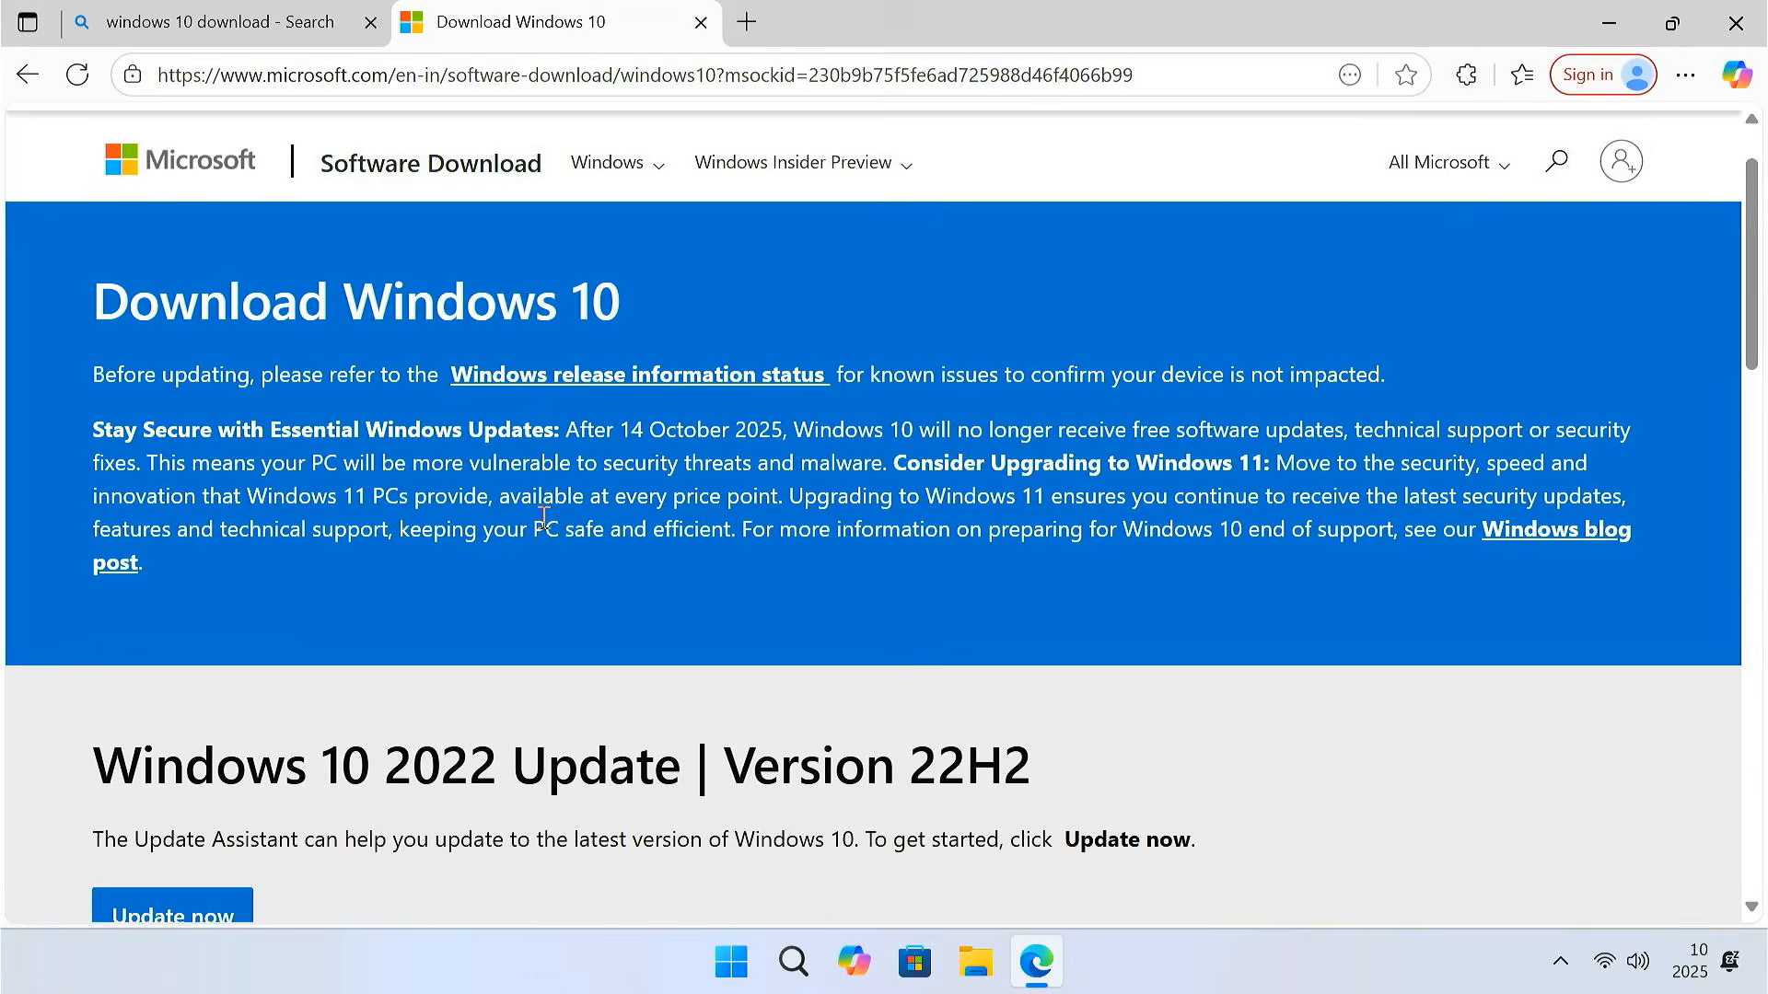
Download MediaCreationTool_22H2.exe and run it, approving the permission prompt
scroll(545, 525, "down", 10)
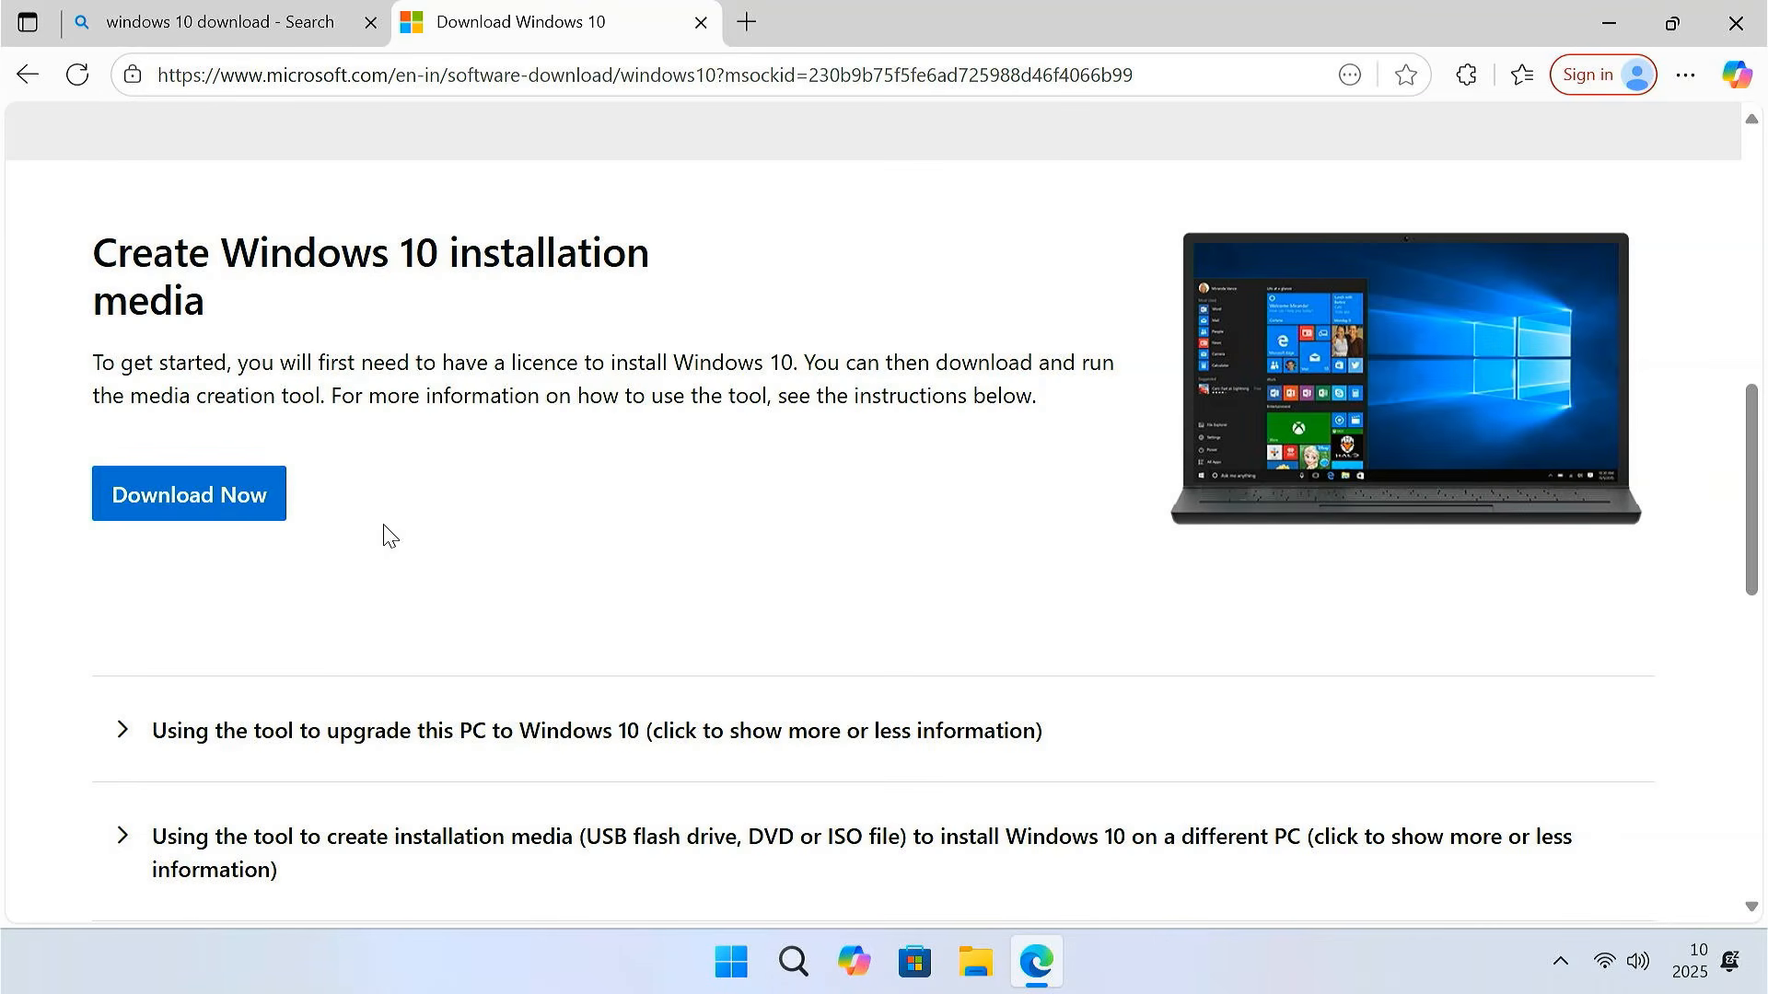
left_click(217, 516)
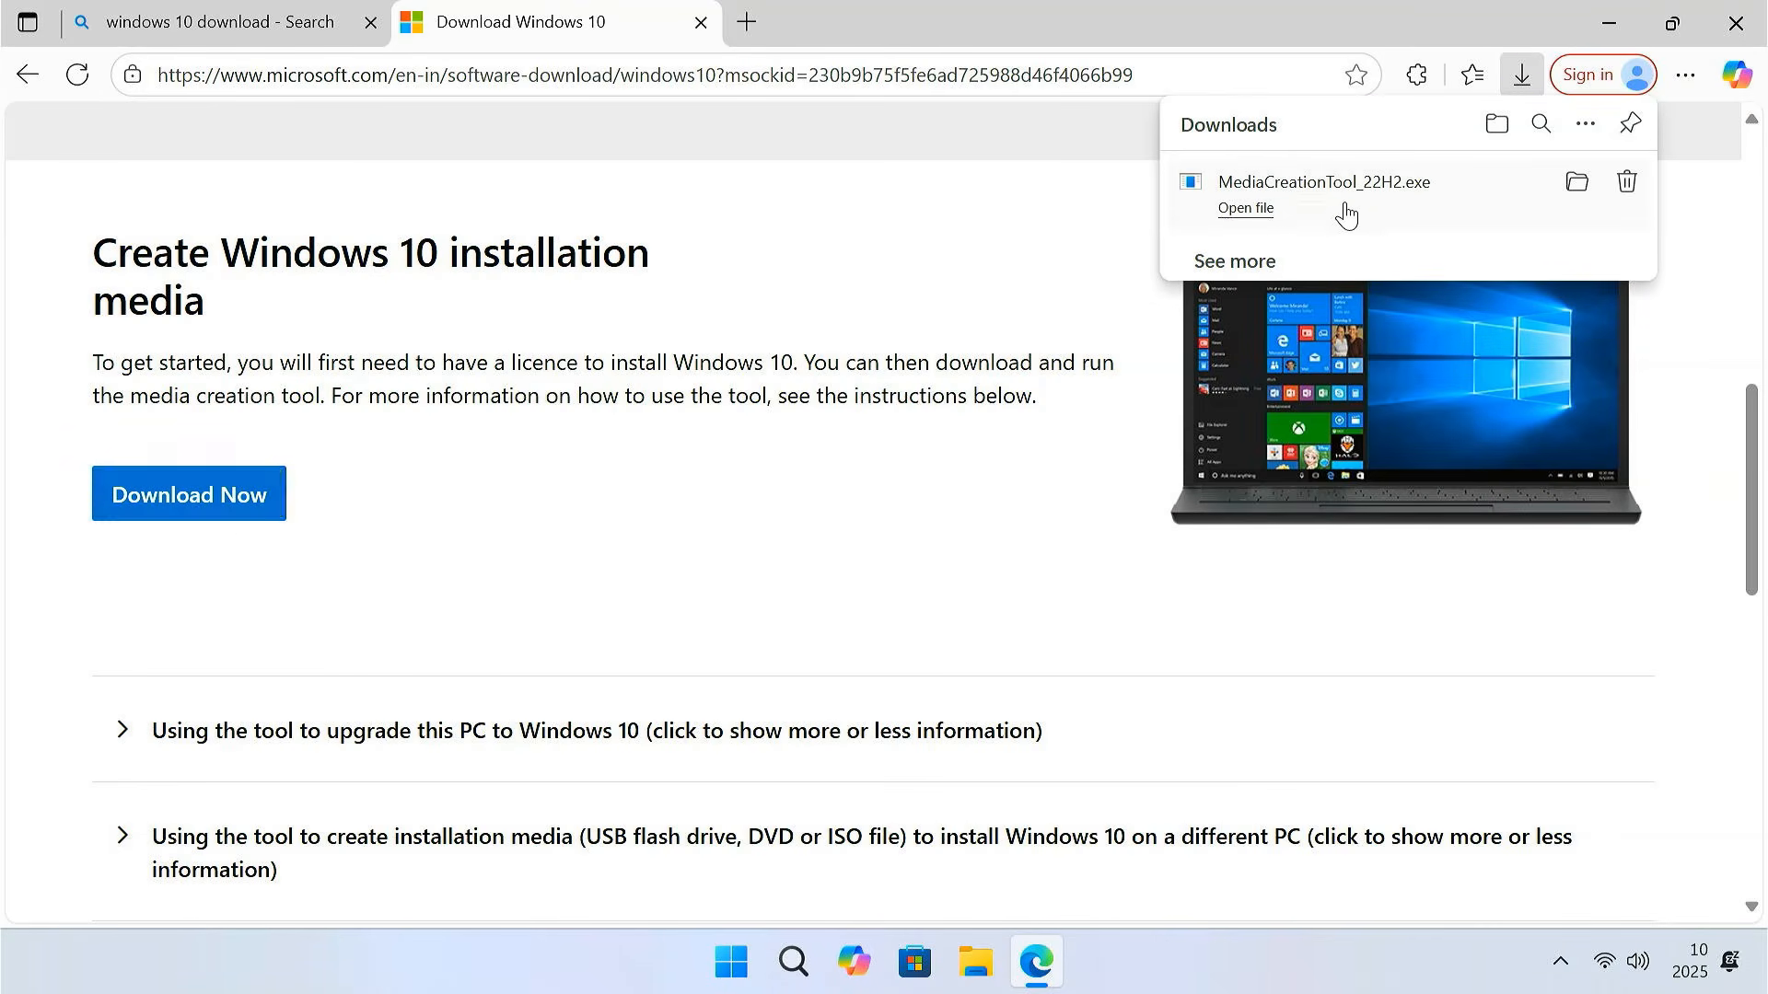
left_click(1344, 211)
left_click(816, 711)
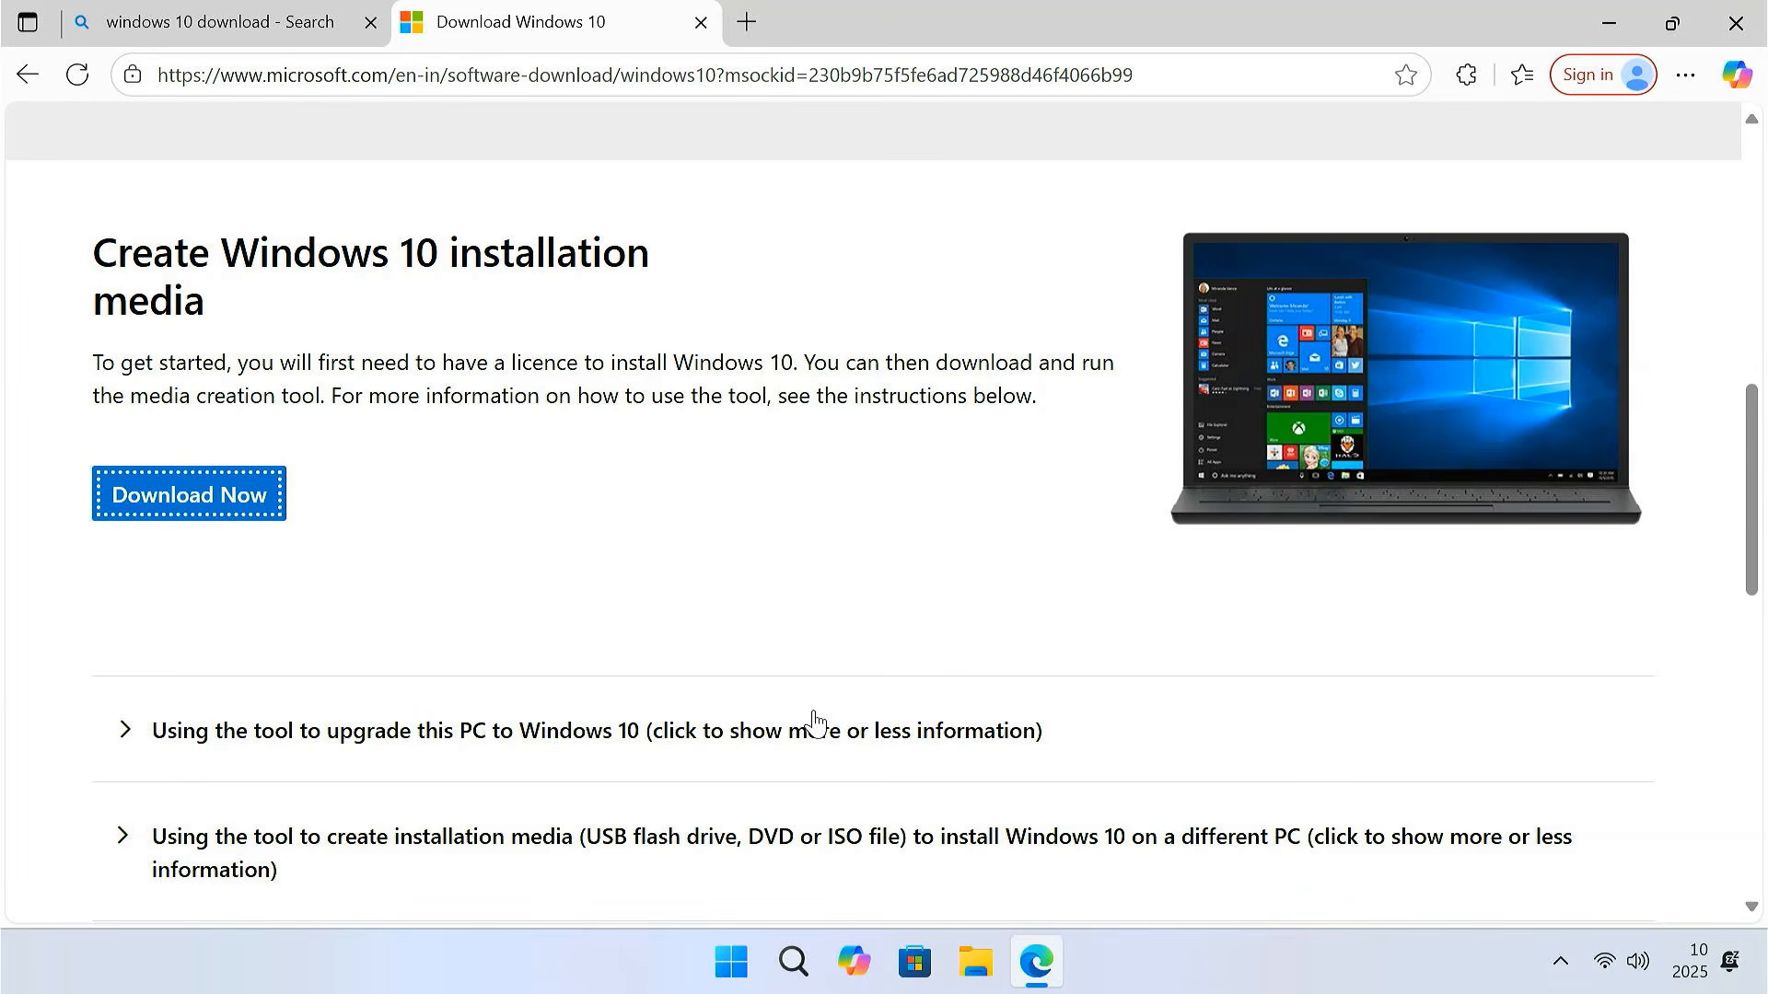
Accept the licence terms and choose to create installation media for another PC
left_click(1733, 25)
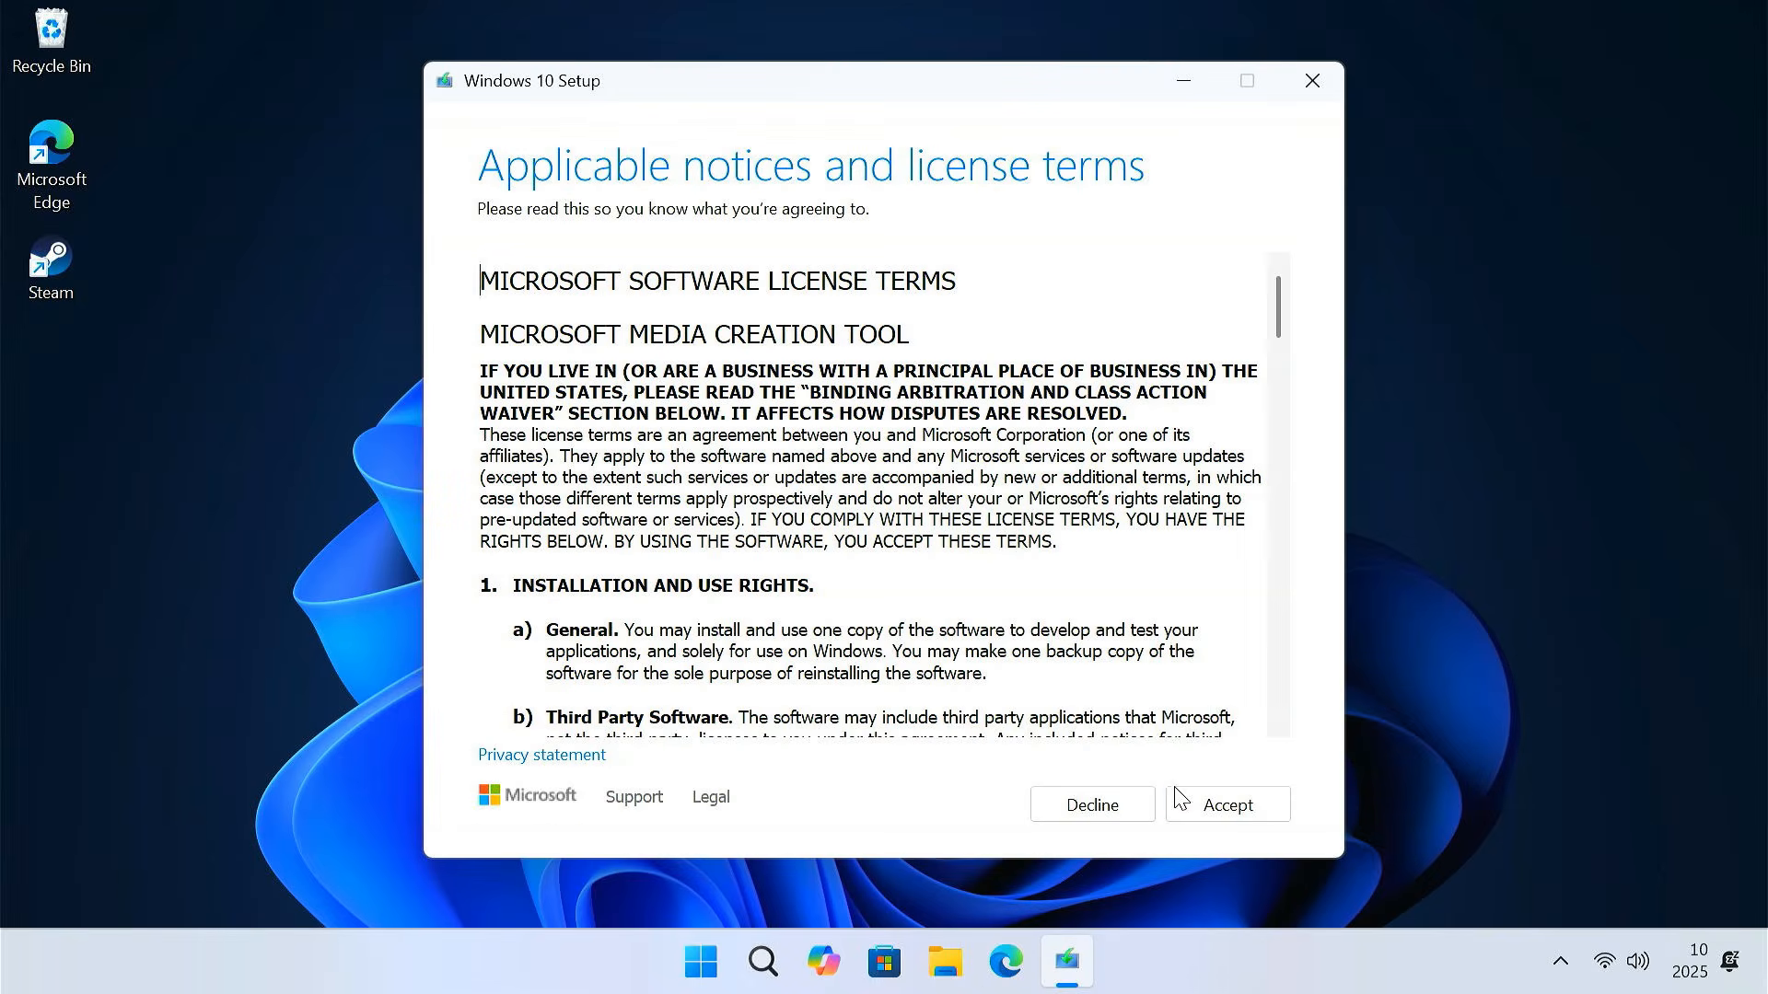
left_click(1183, 801)
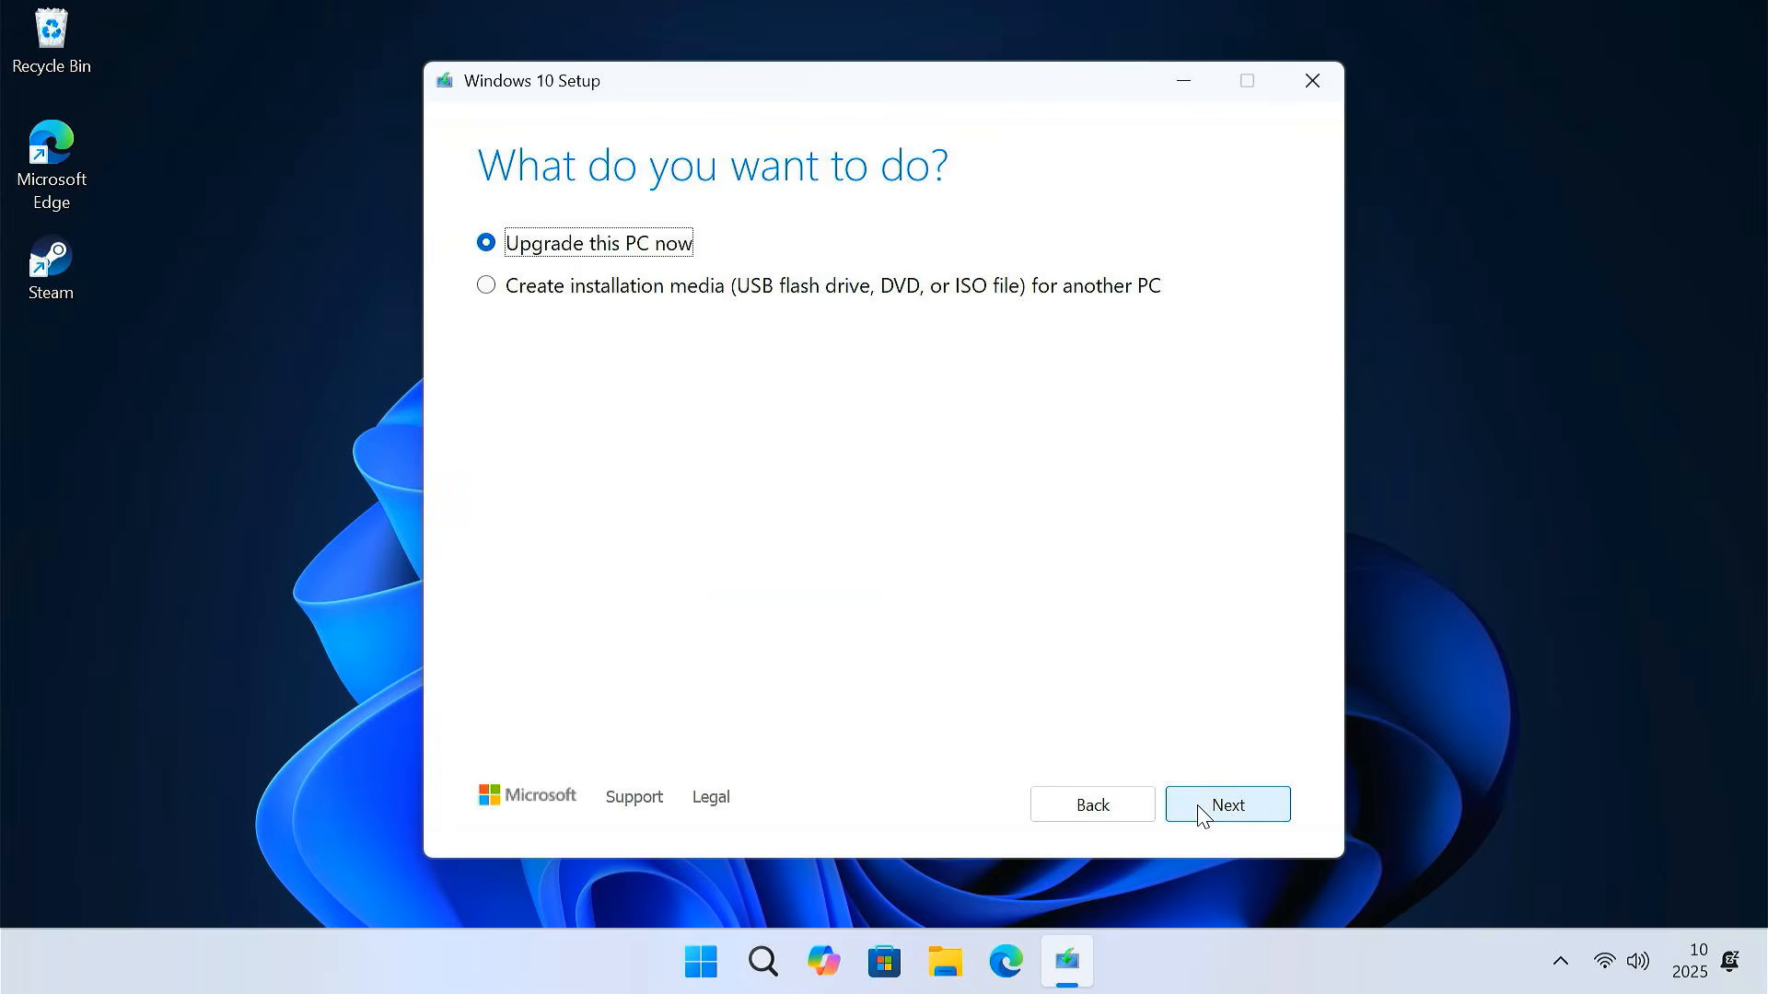
left_click(487, 291)
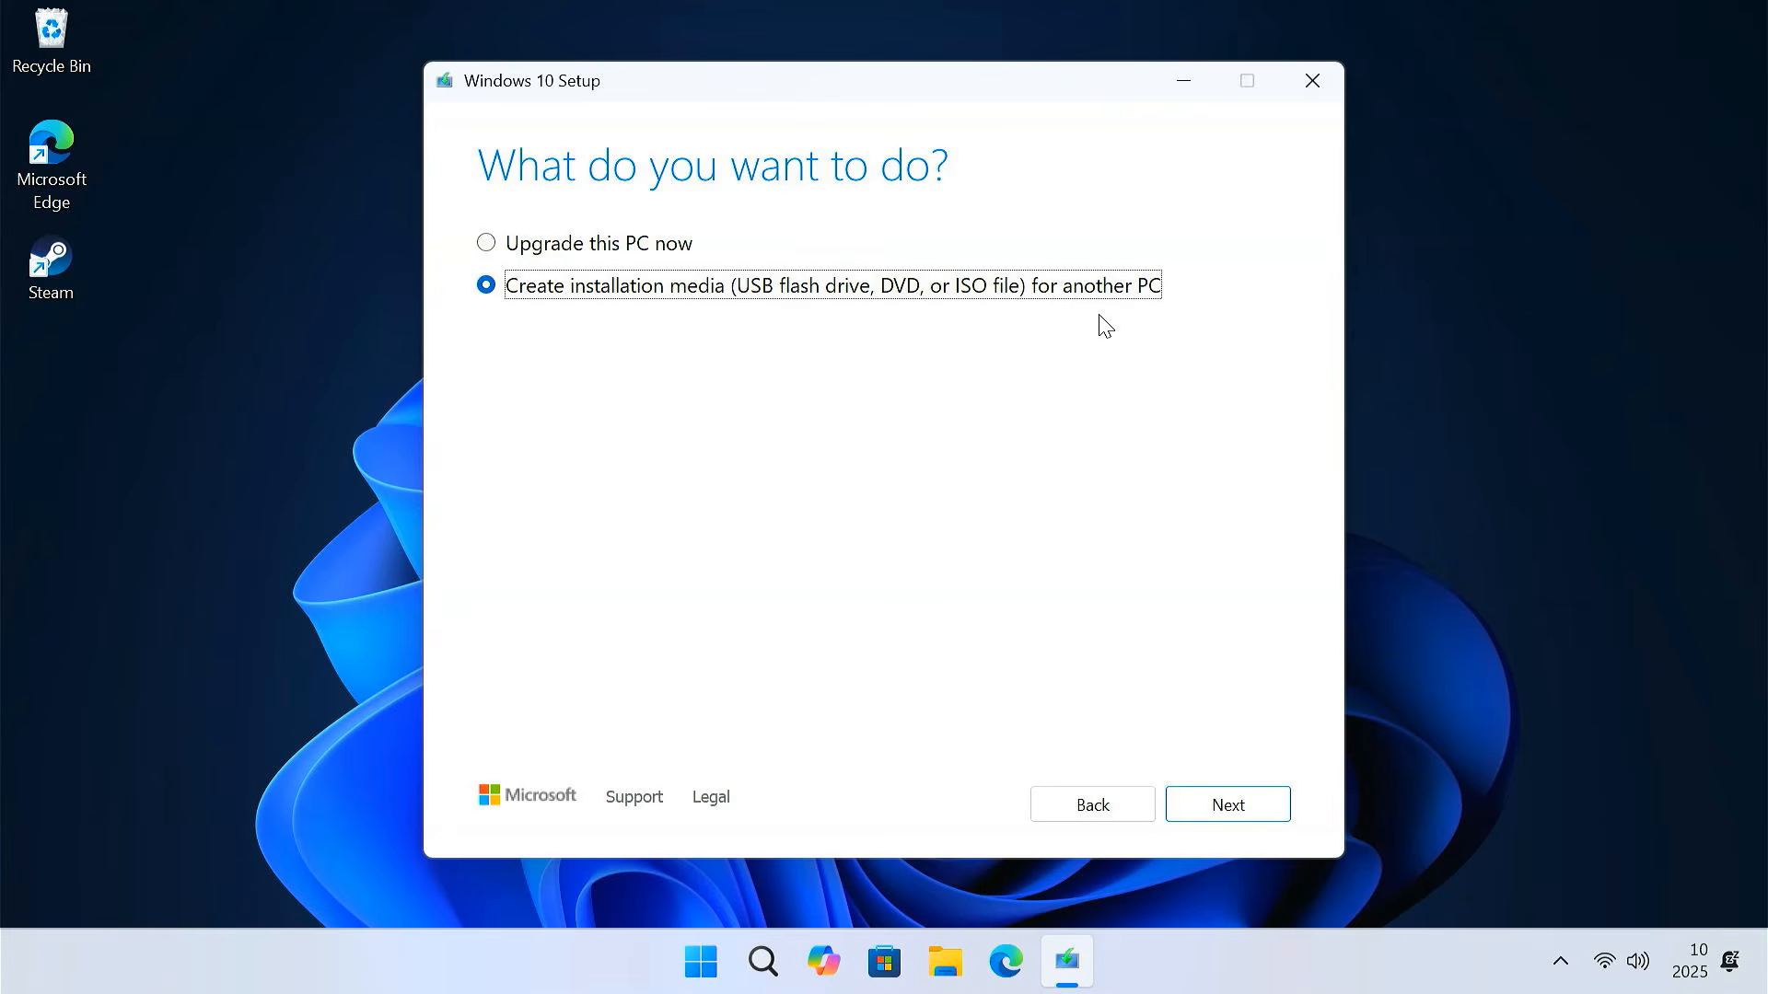
left_click(1243, 801)
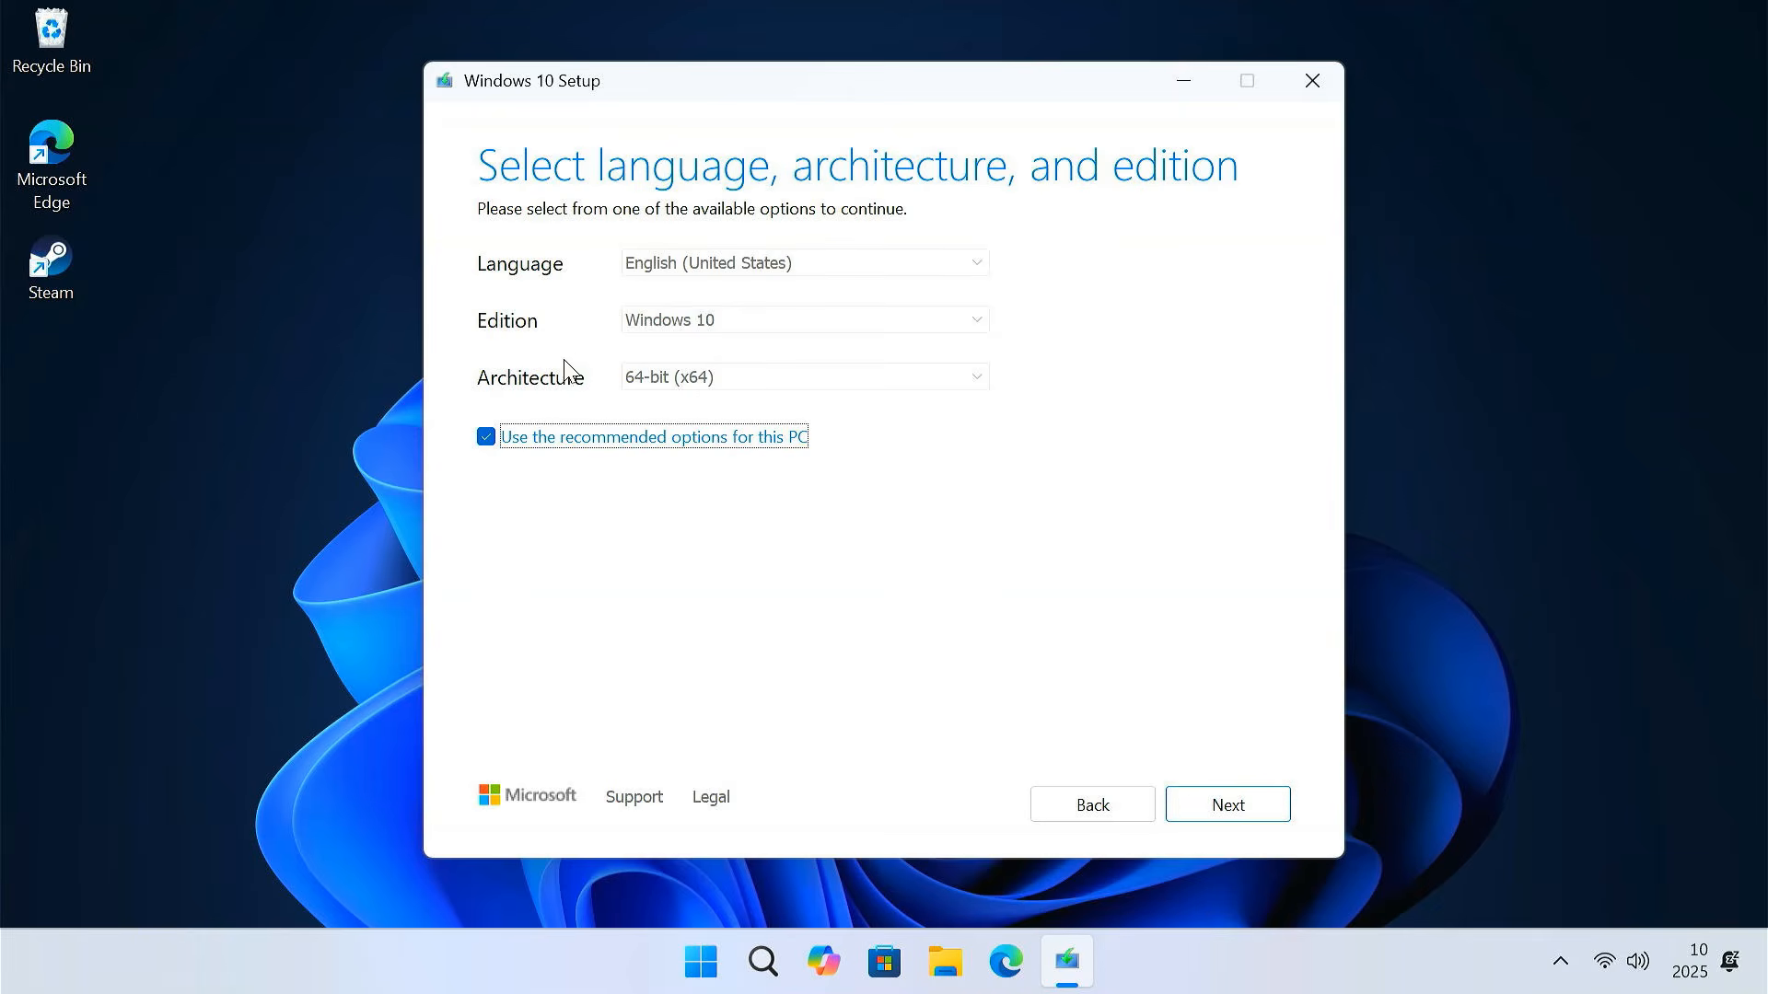
Untick recommended options and keep English (United States), Windows 10 and 64-bit (x64)
left_click(486, 439)
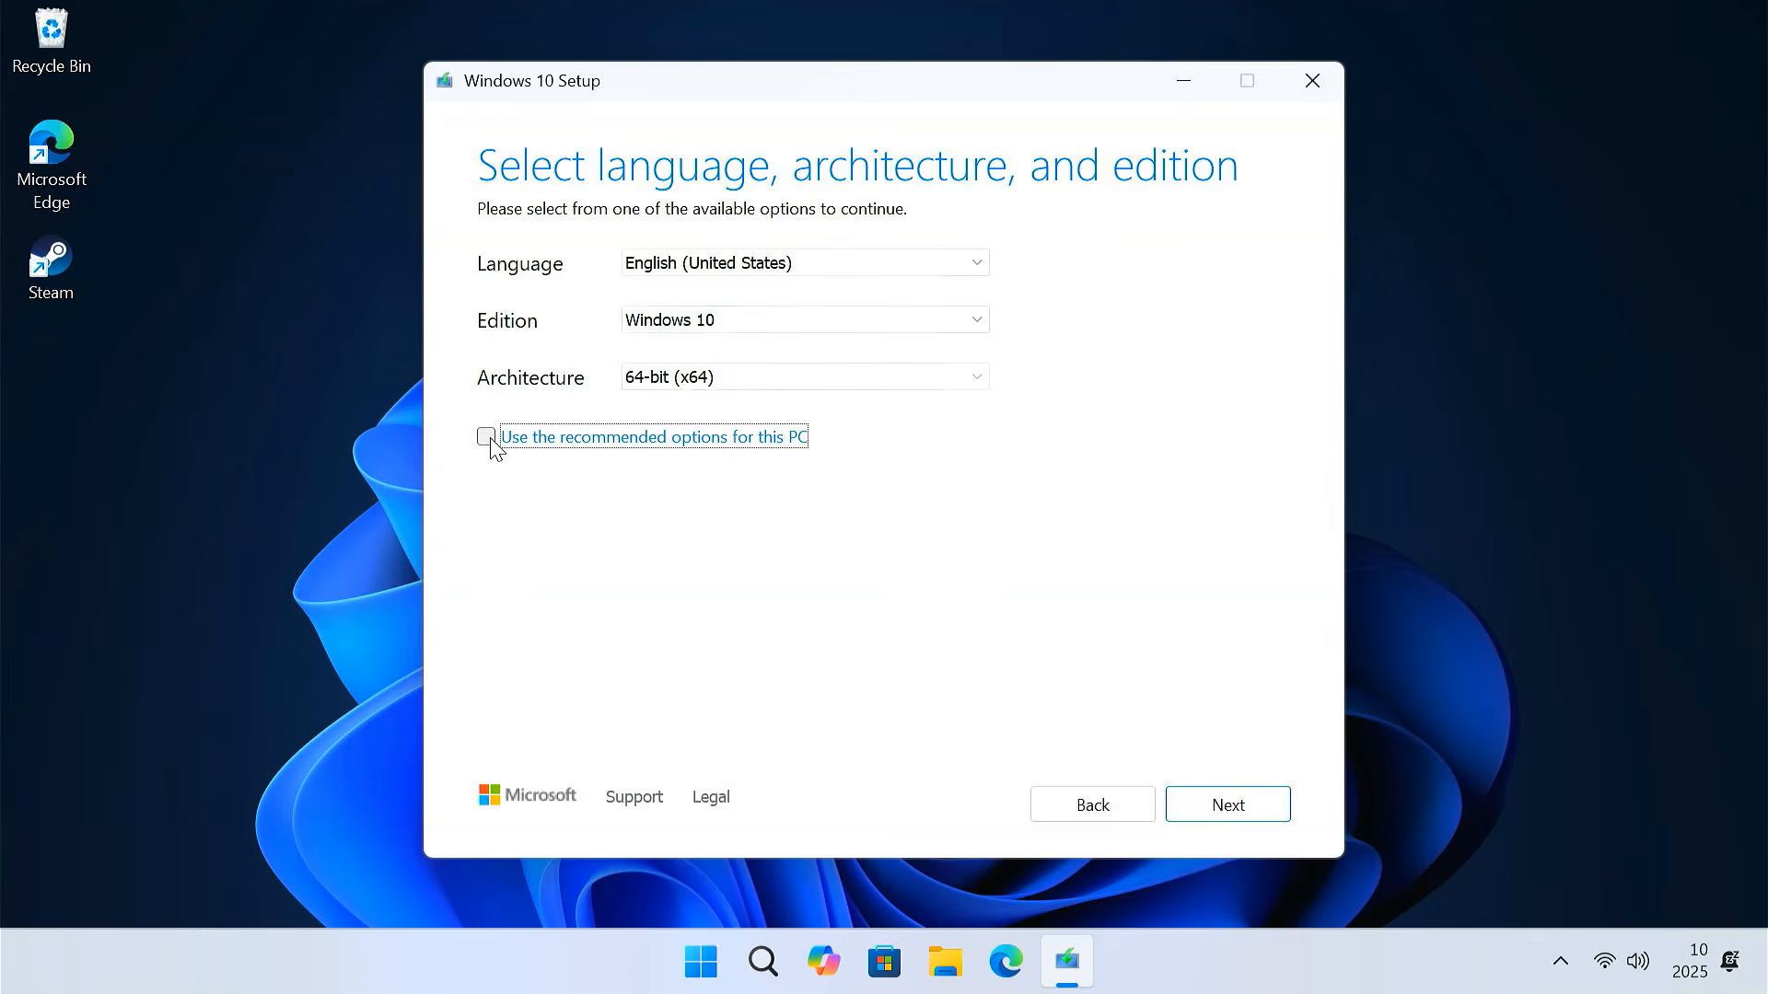
left_click(781, 267)
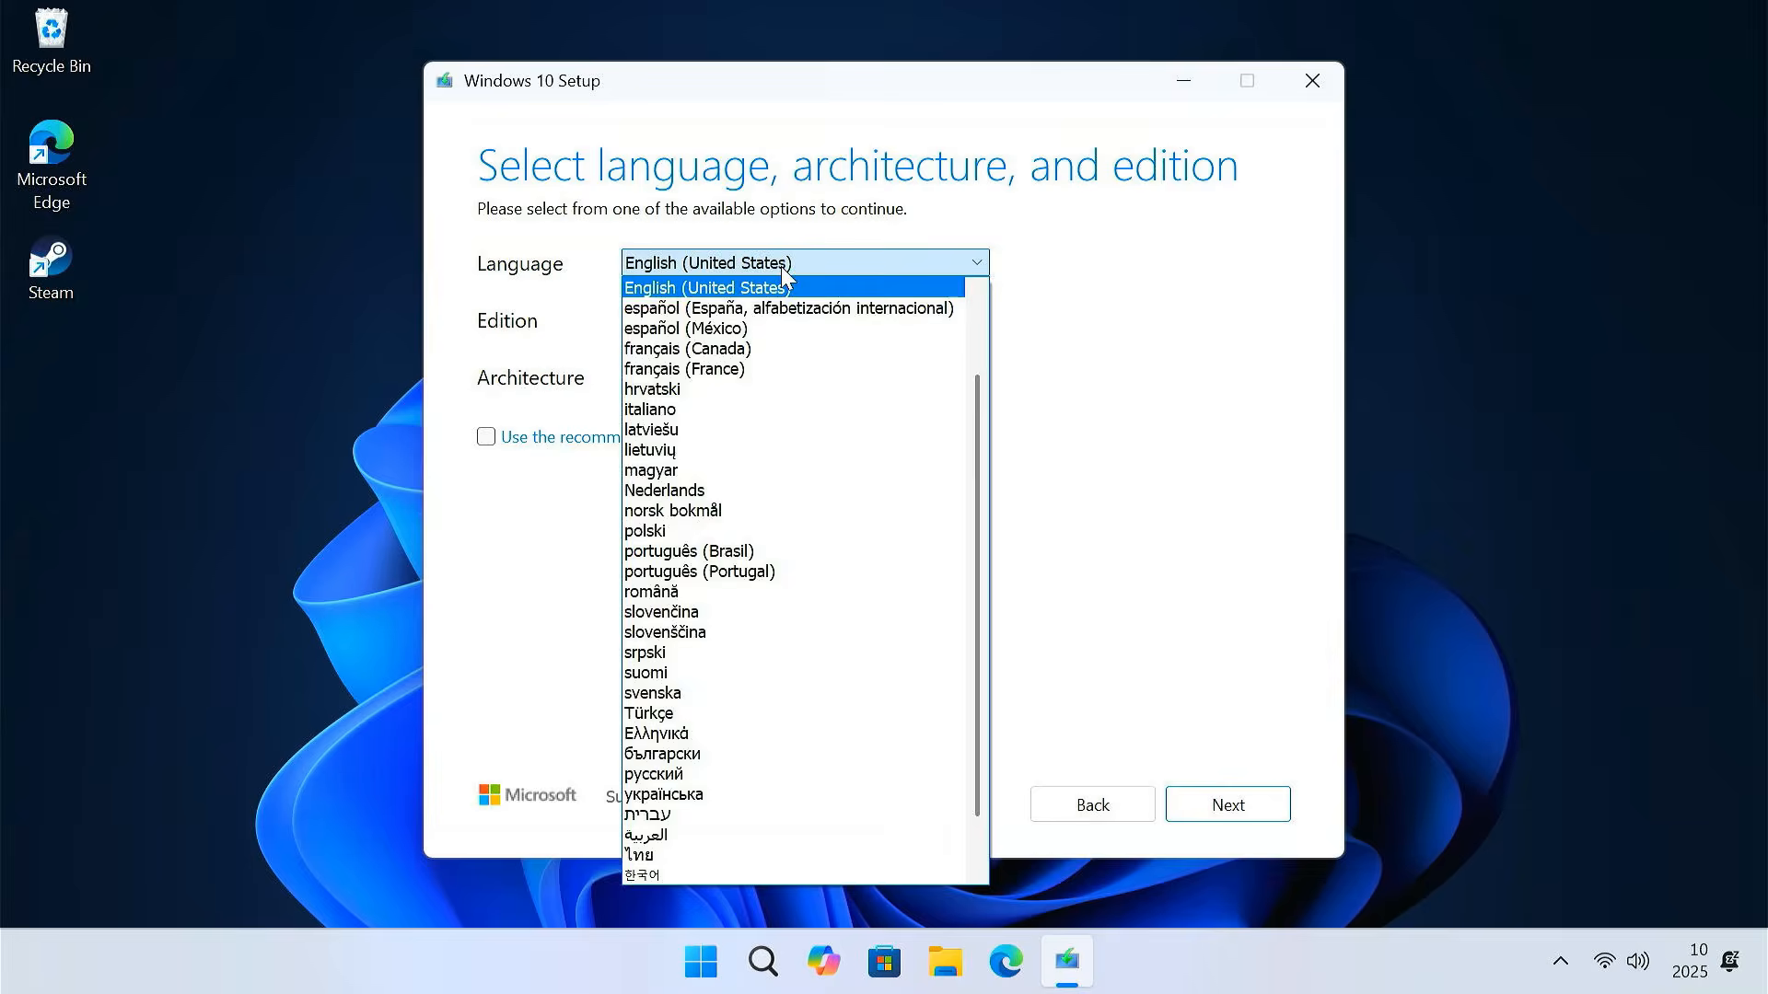
left_click(781, 267)
left_click(785, 319)
left_click(784, 319)
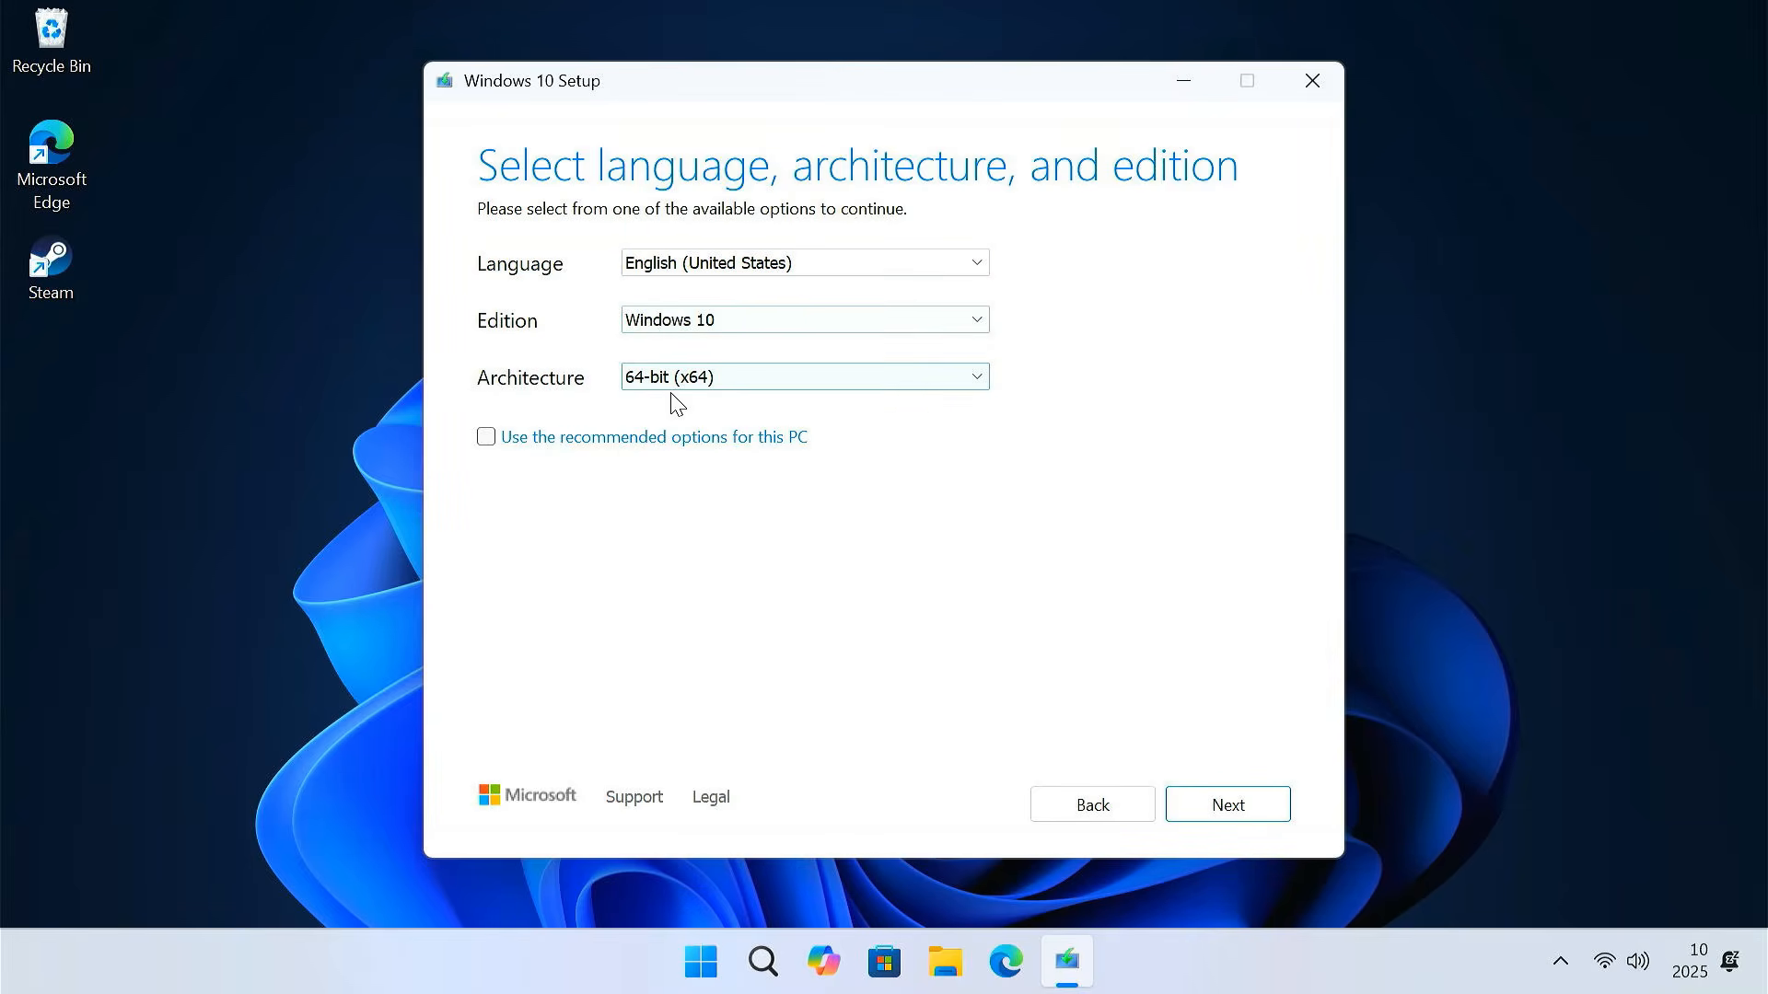
left_click(744, 387)
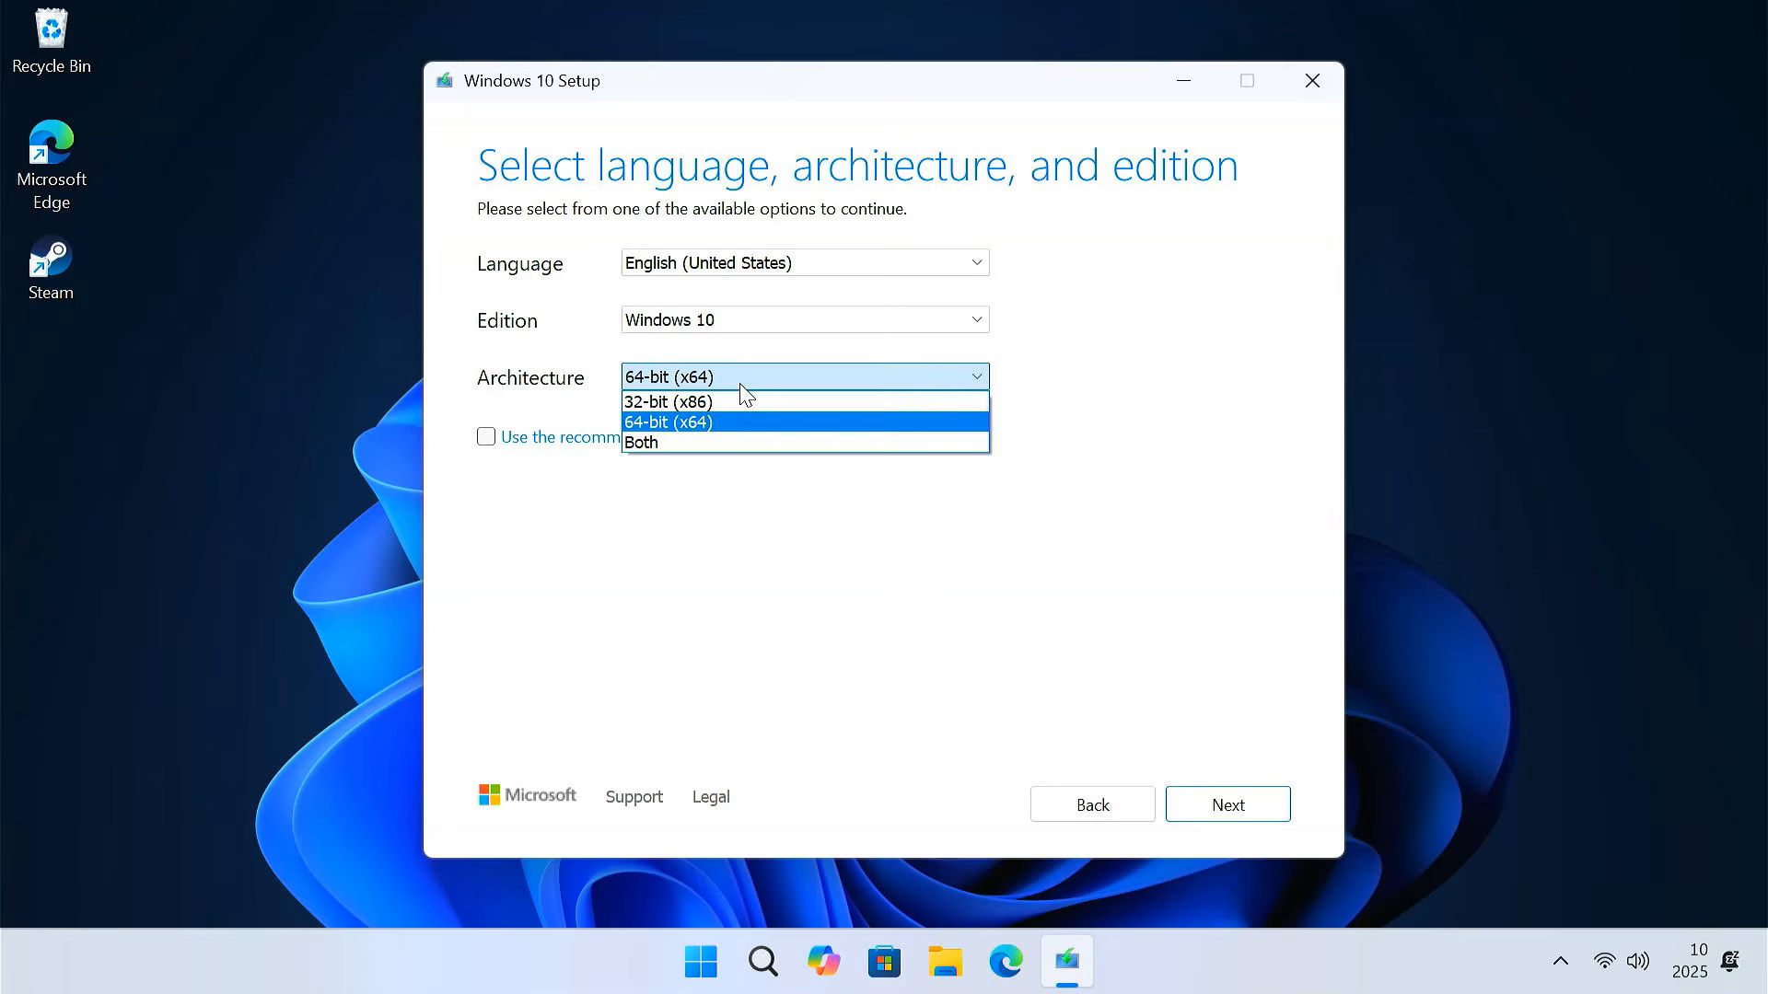
left_click(742, 386)
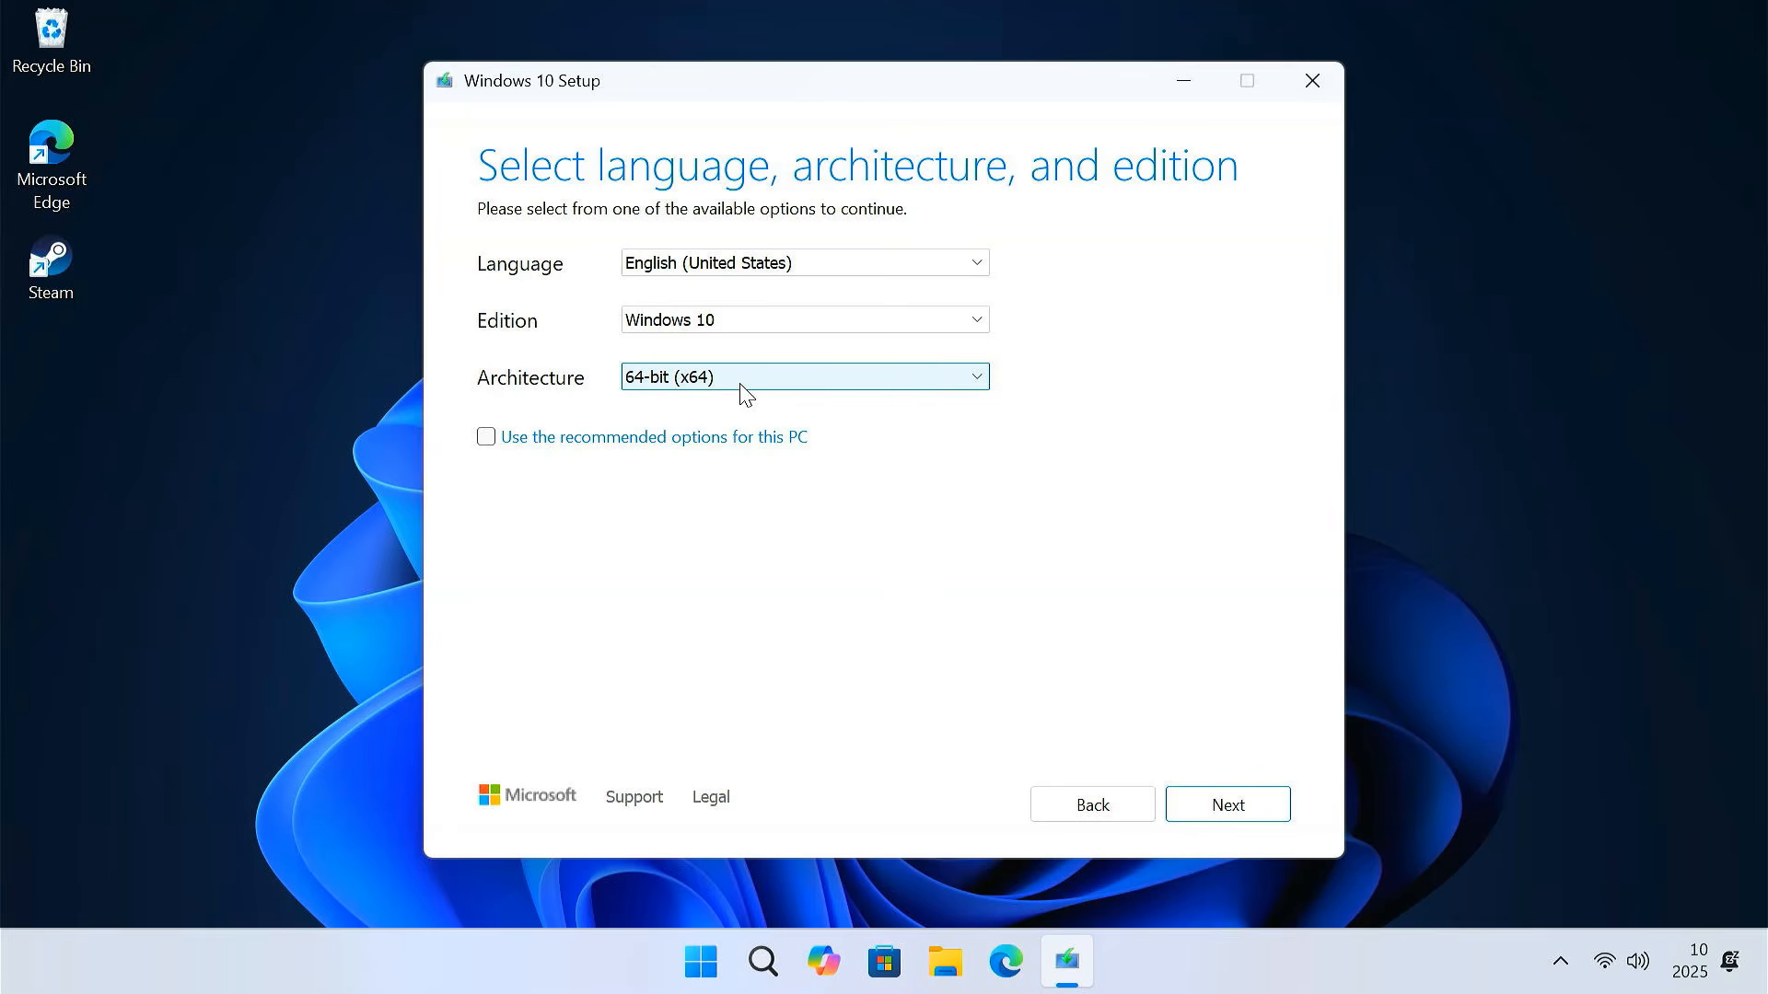
left_click(1220, 805)
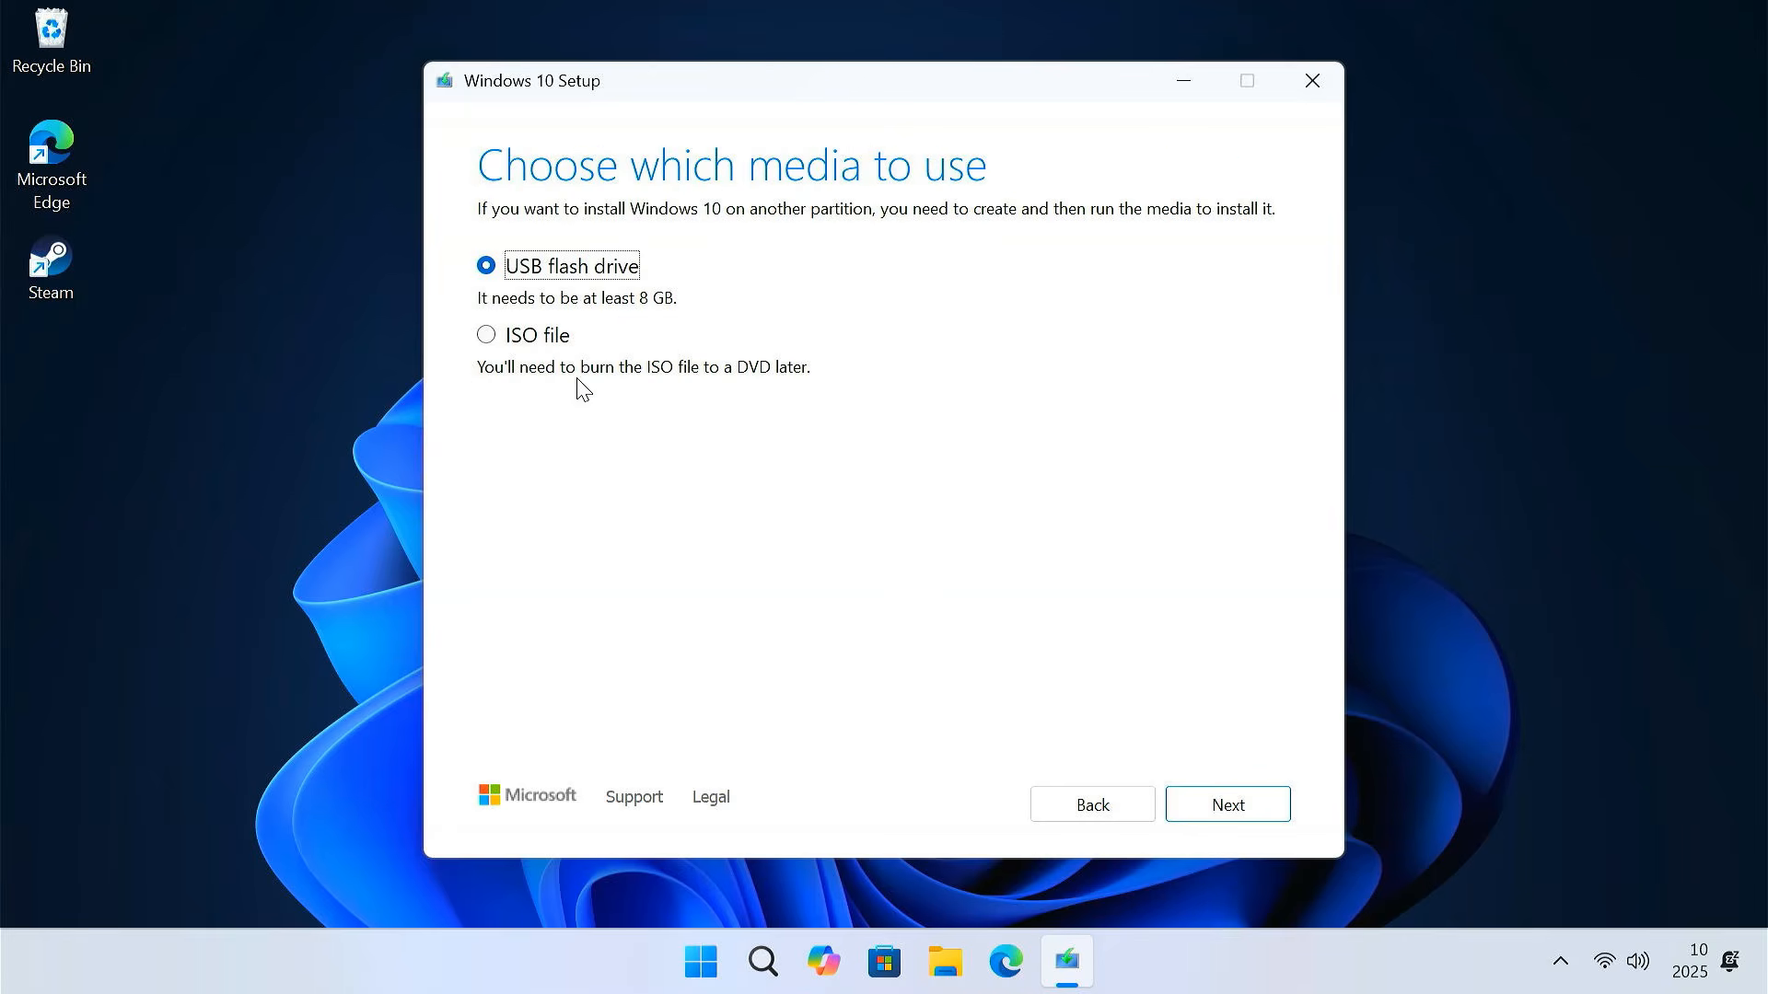
Choose ISO file as the media and save it as Windows10 in Downloads
left_click(484, 338)
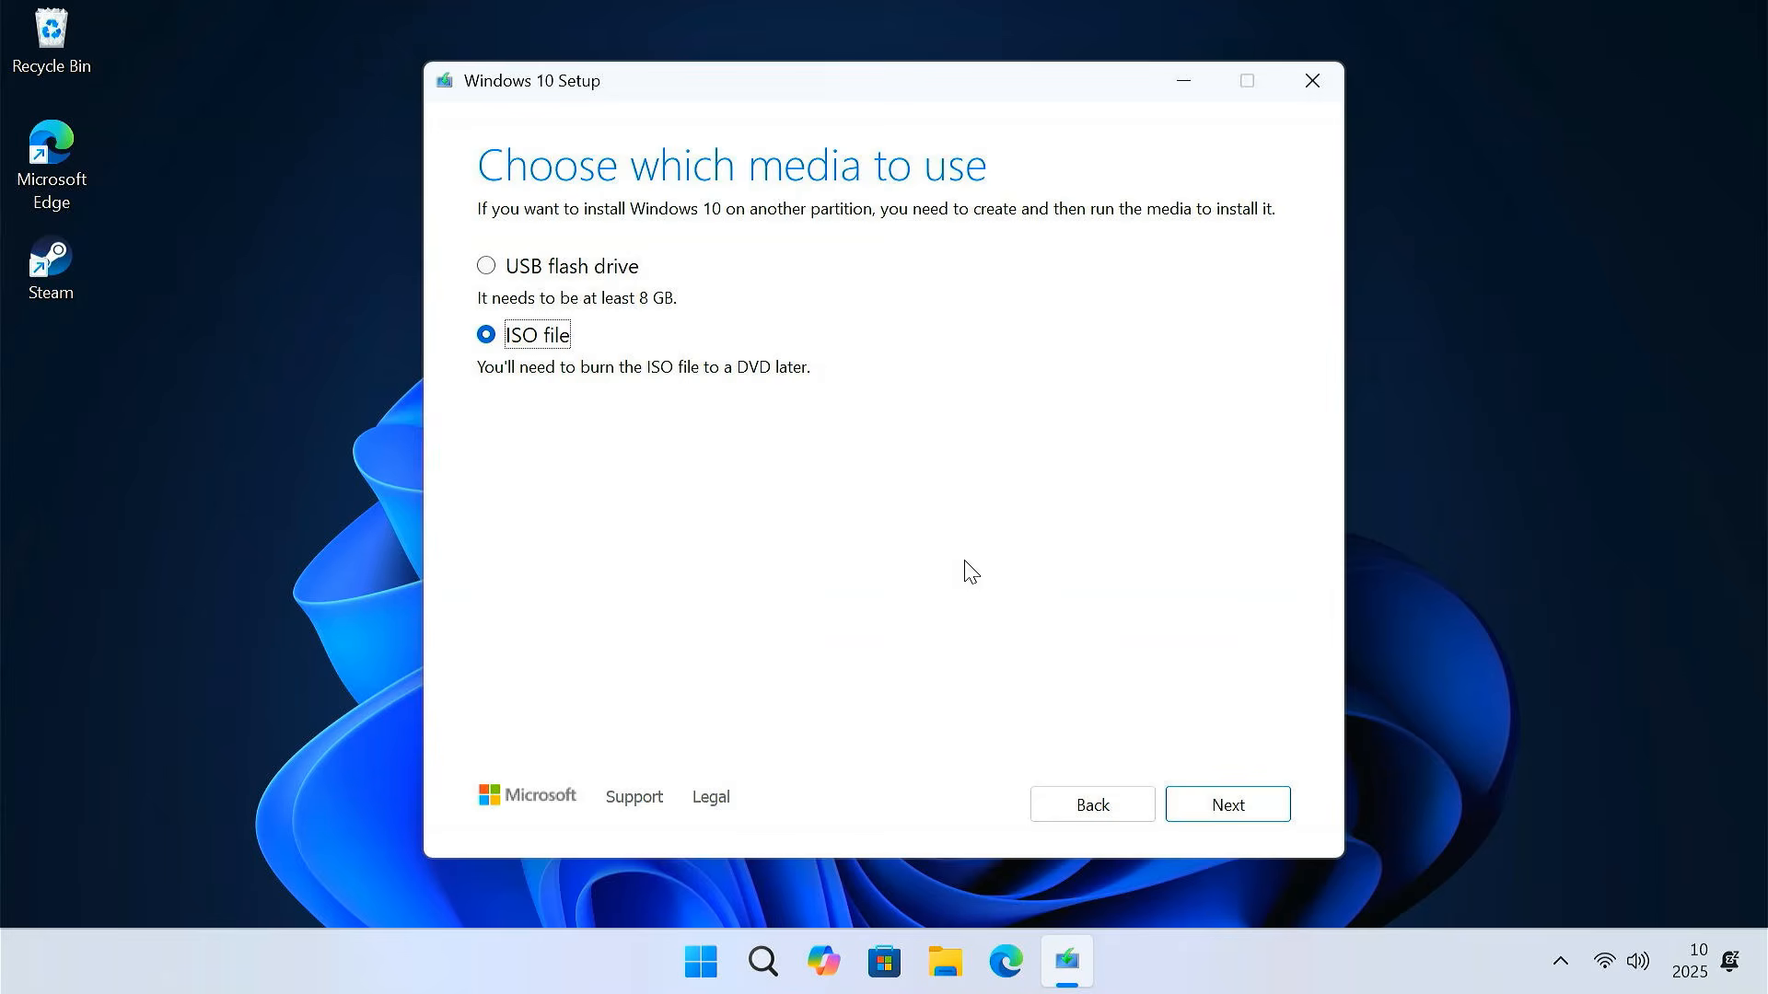
left_click(1217, 811)
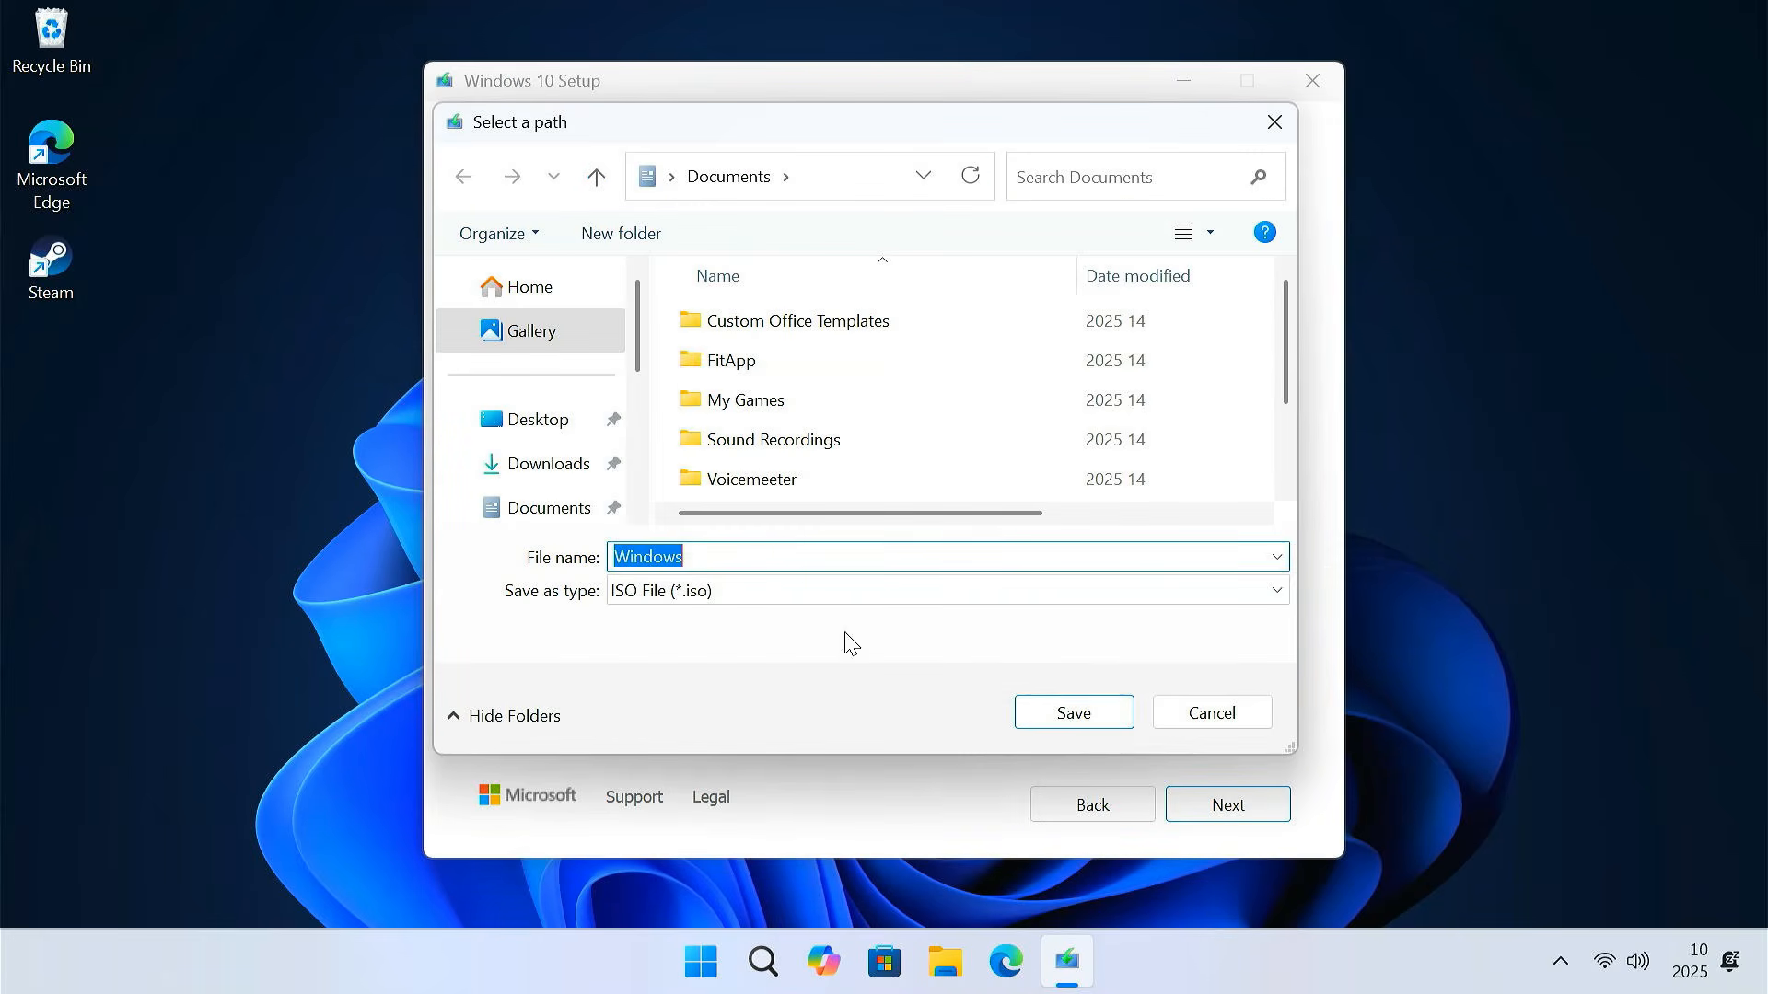
left_click(554, 468)
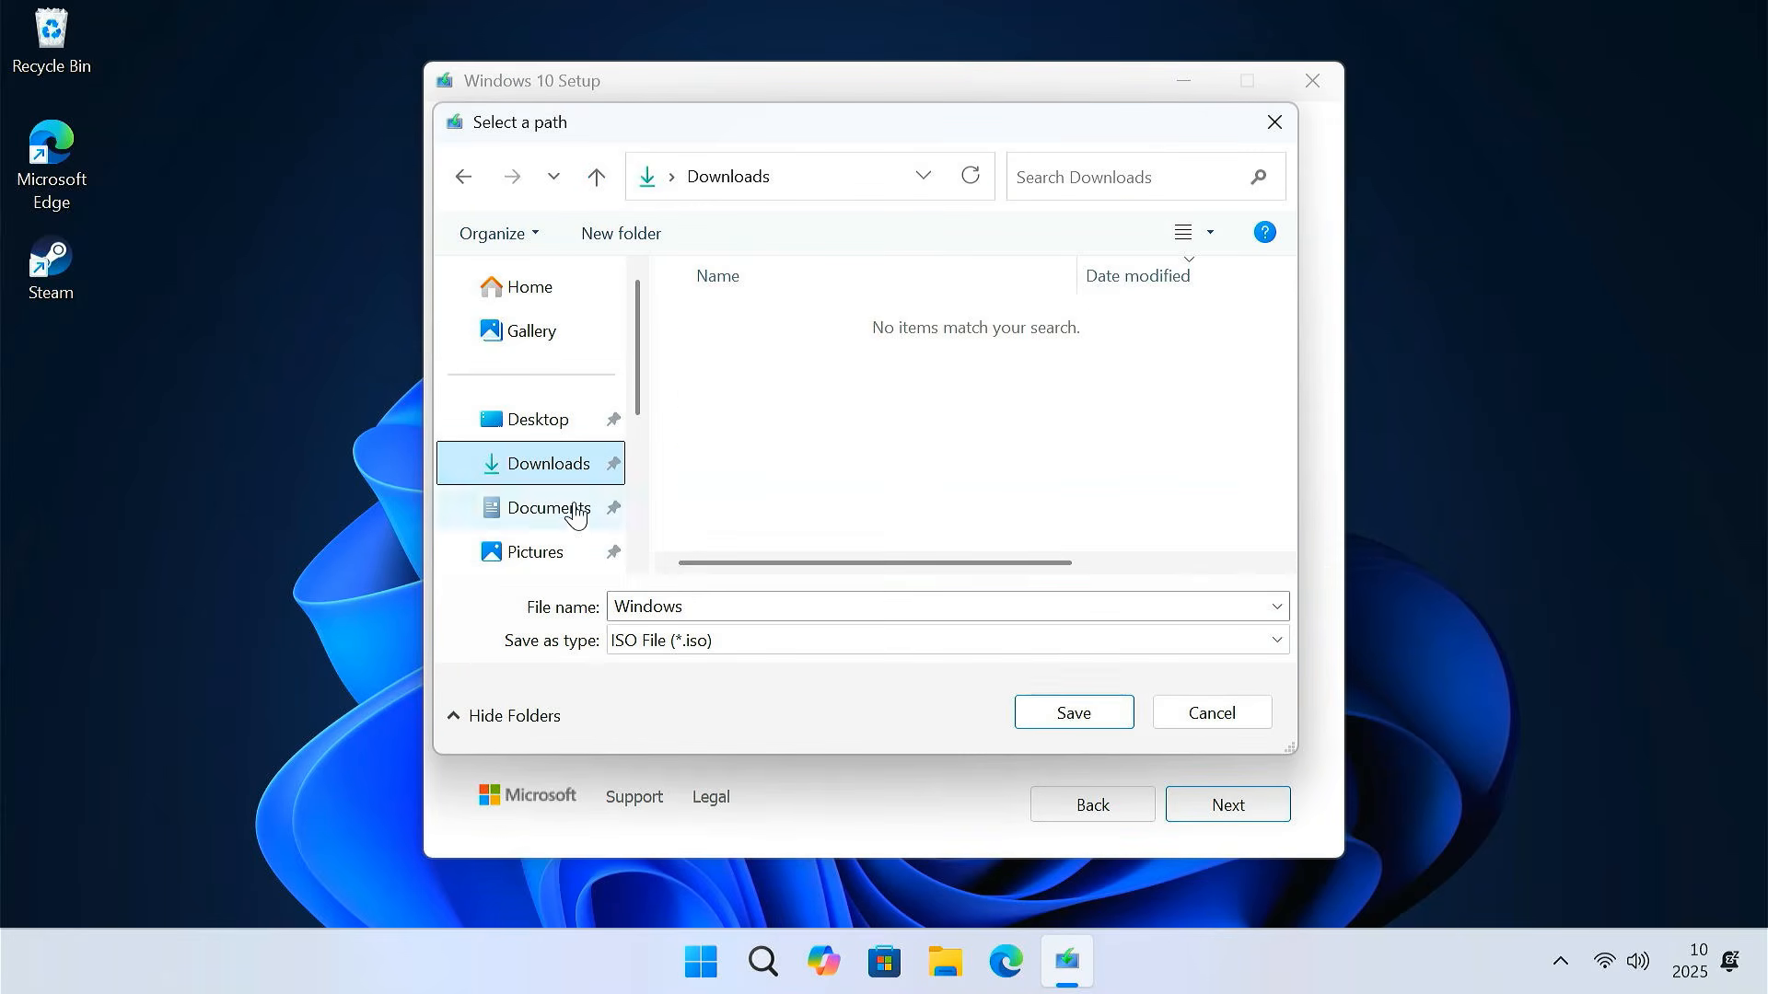
left_click(718, 607)
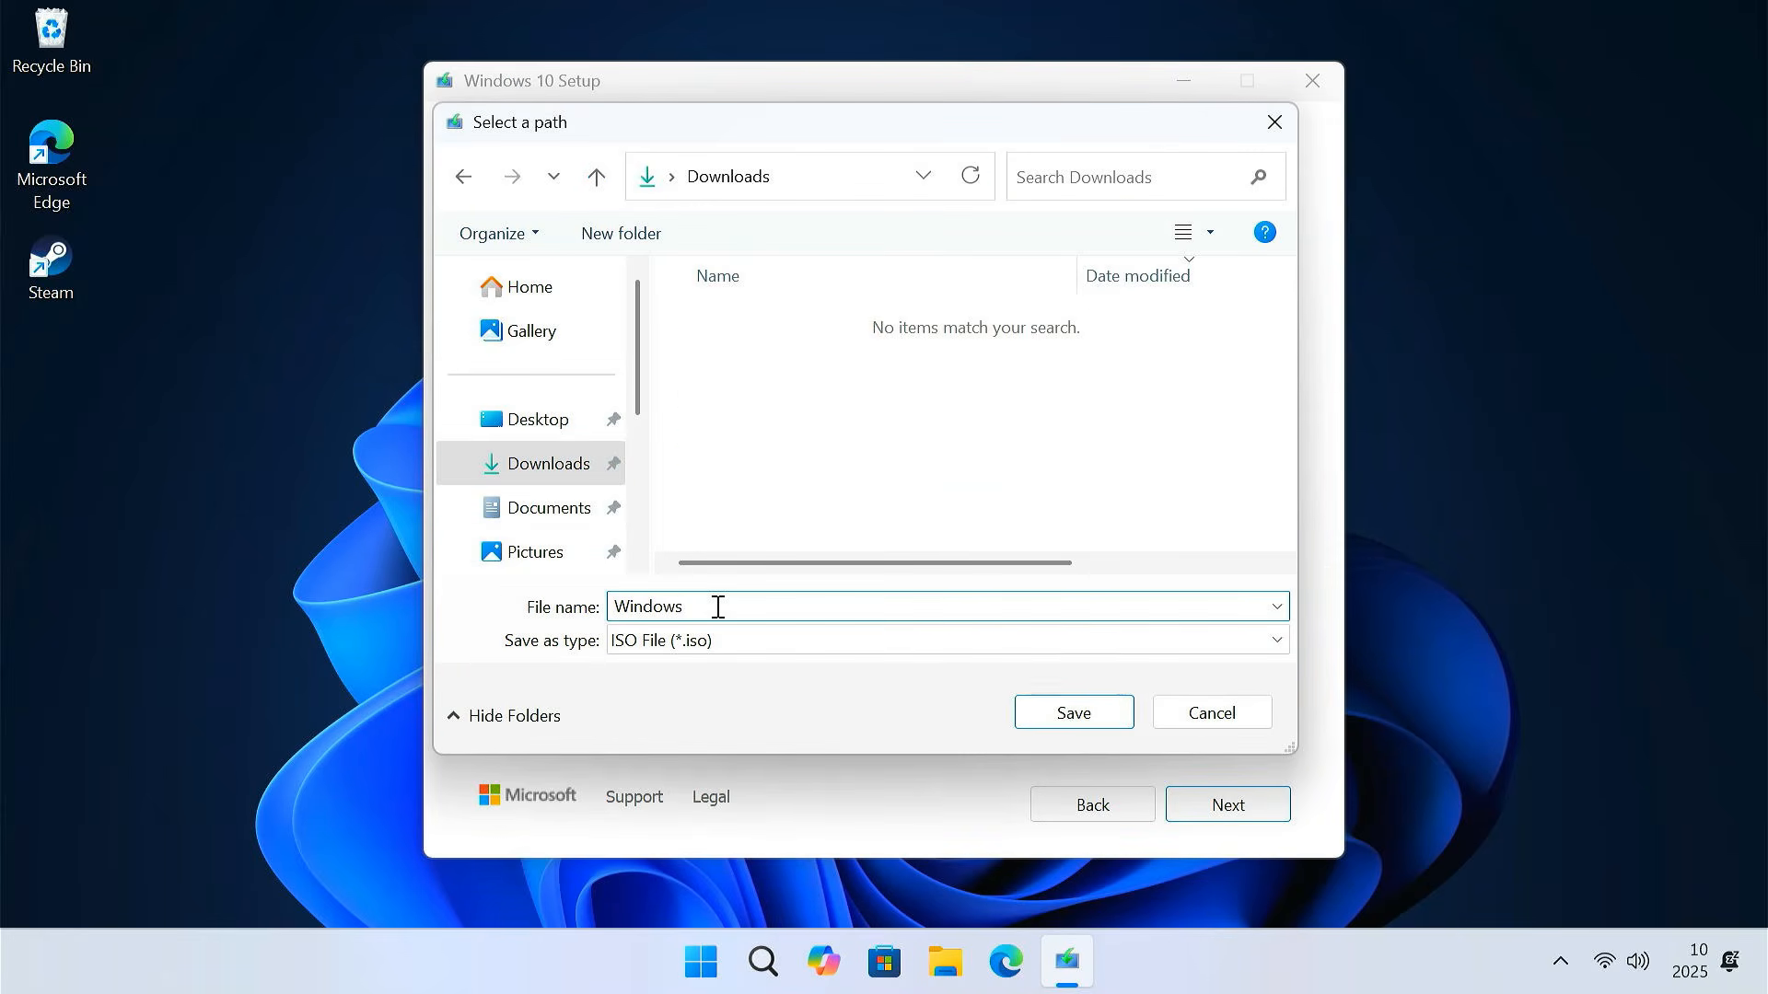
left_click(1066, 725)
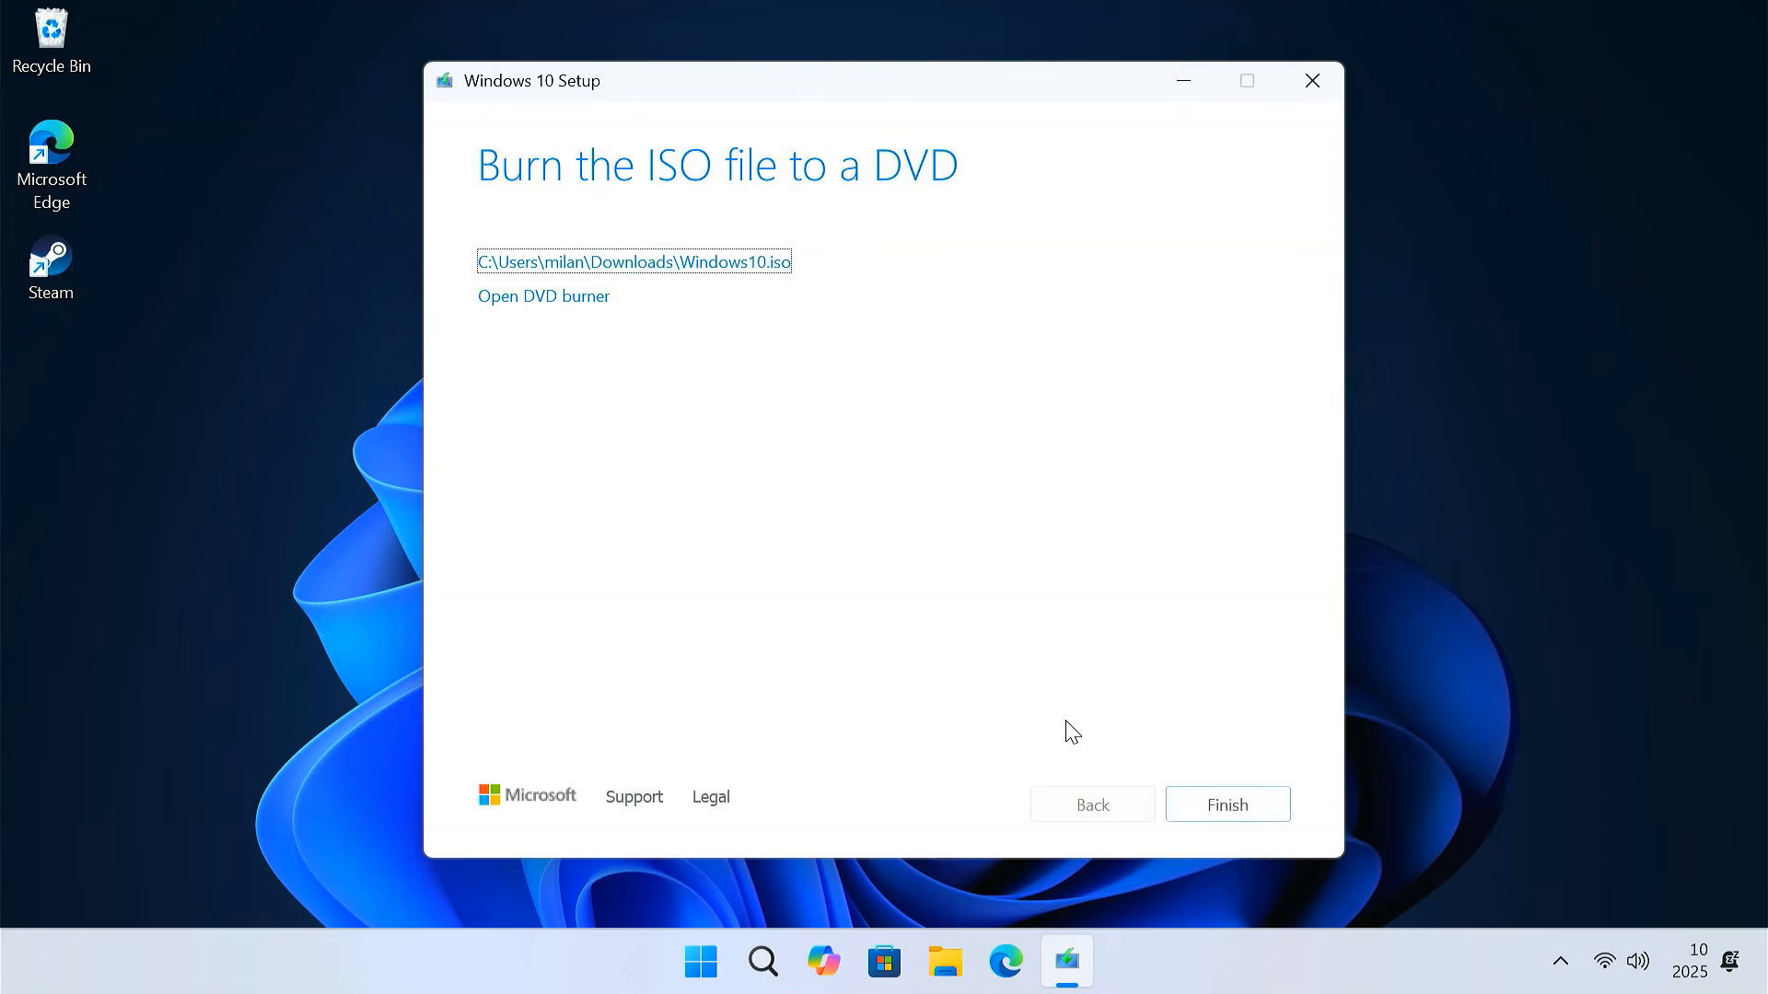
Finish Setup and check that Windows10 in Downloads is a 4.55 GB disc image
left_click(1230, 814)
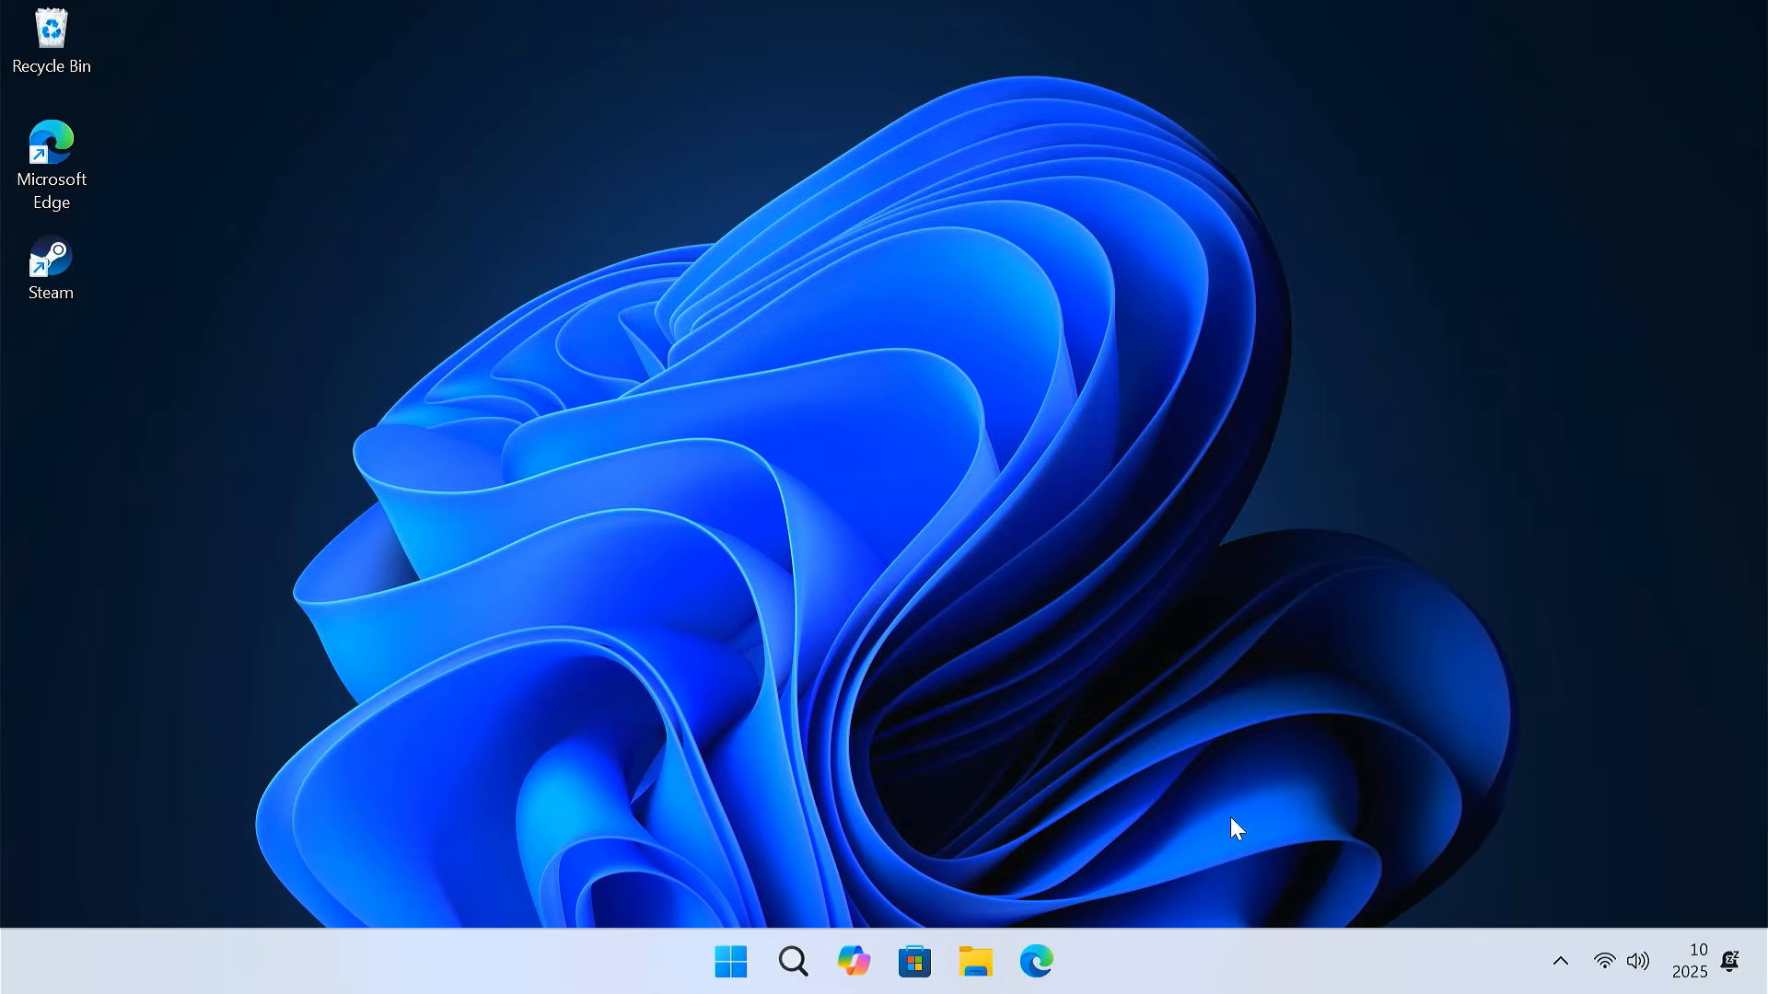
left_click(975, 961)
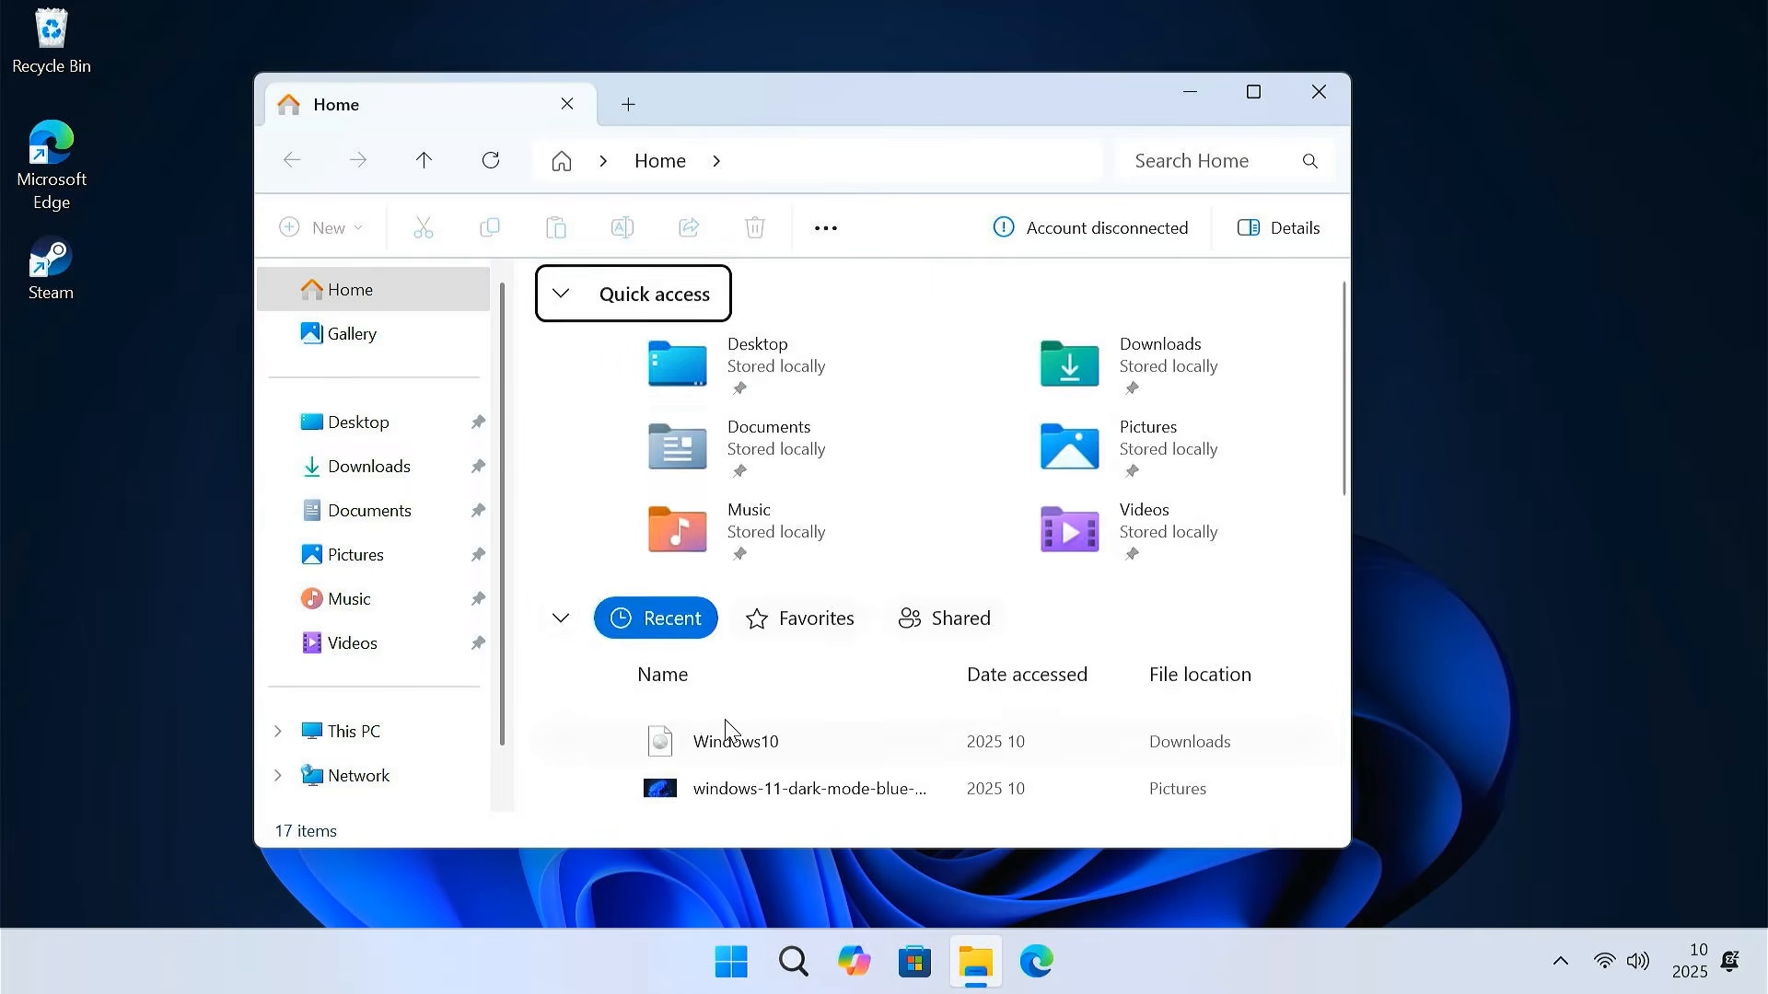
left_click(431, 476)
left_click(699, 359)
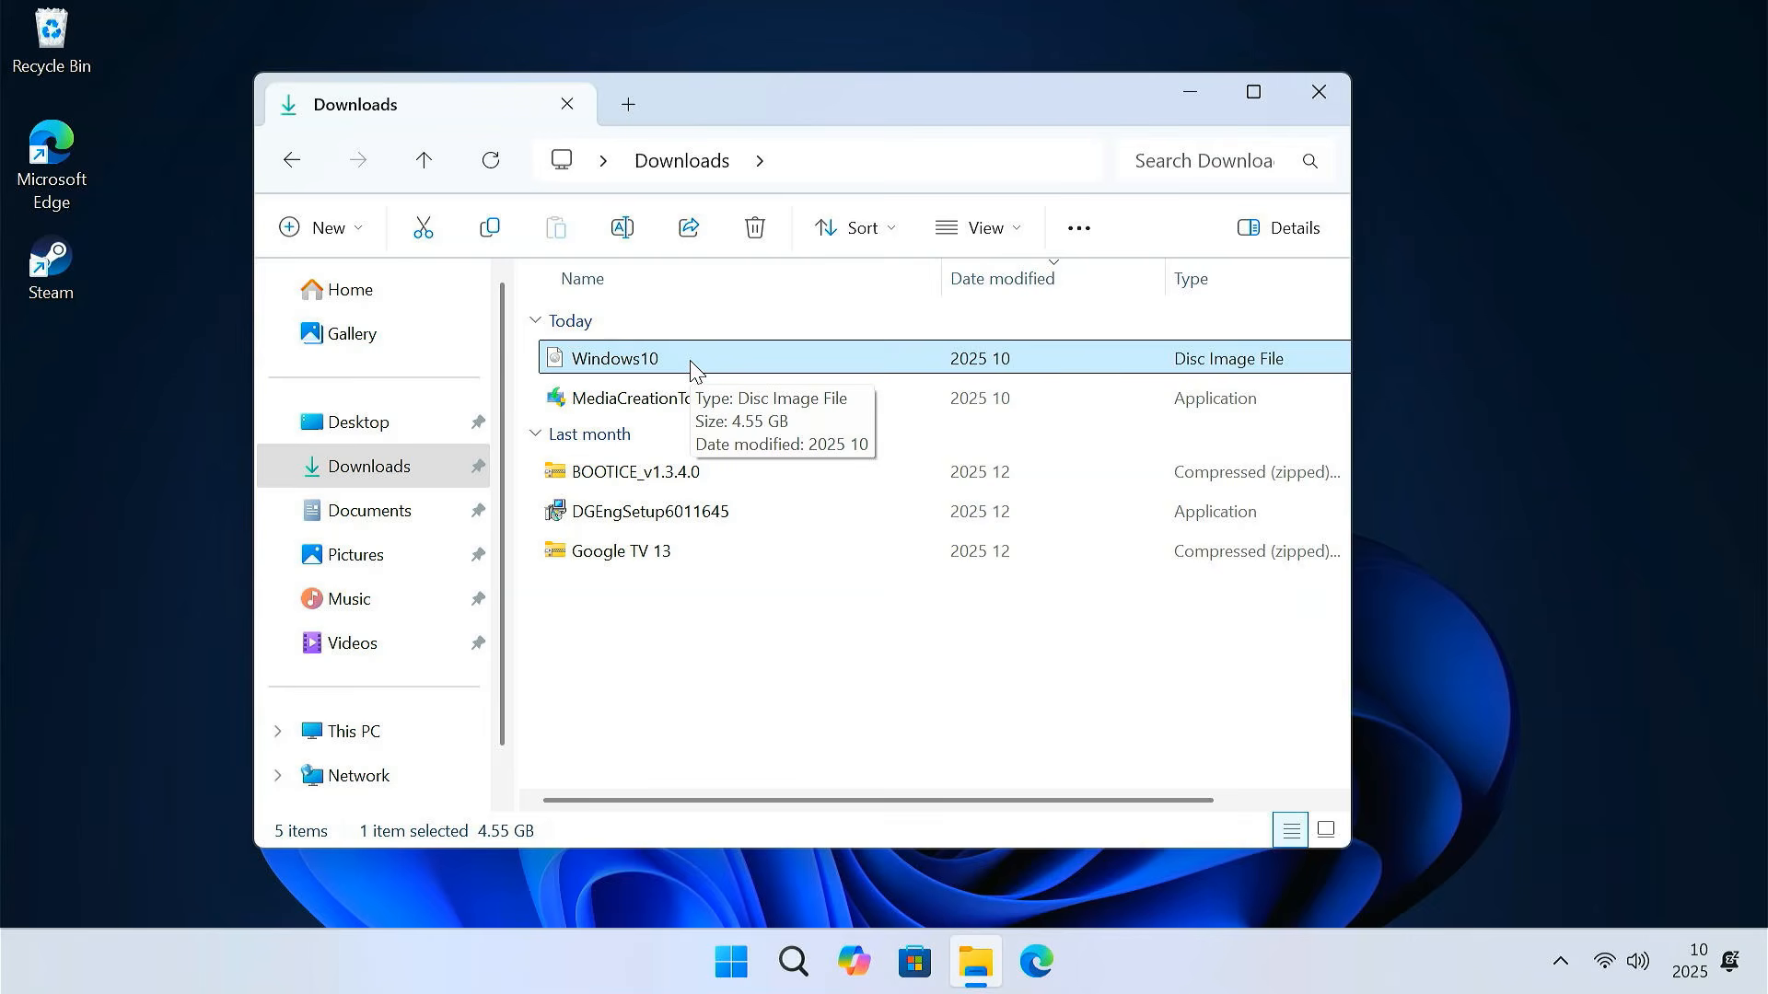
left_click(1317, 91)
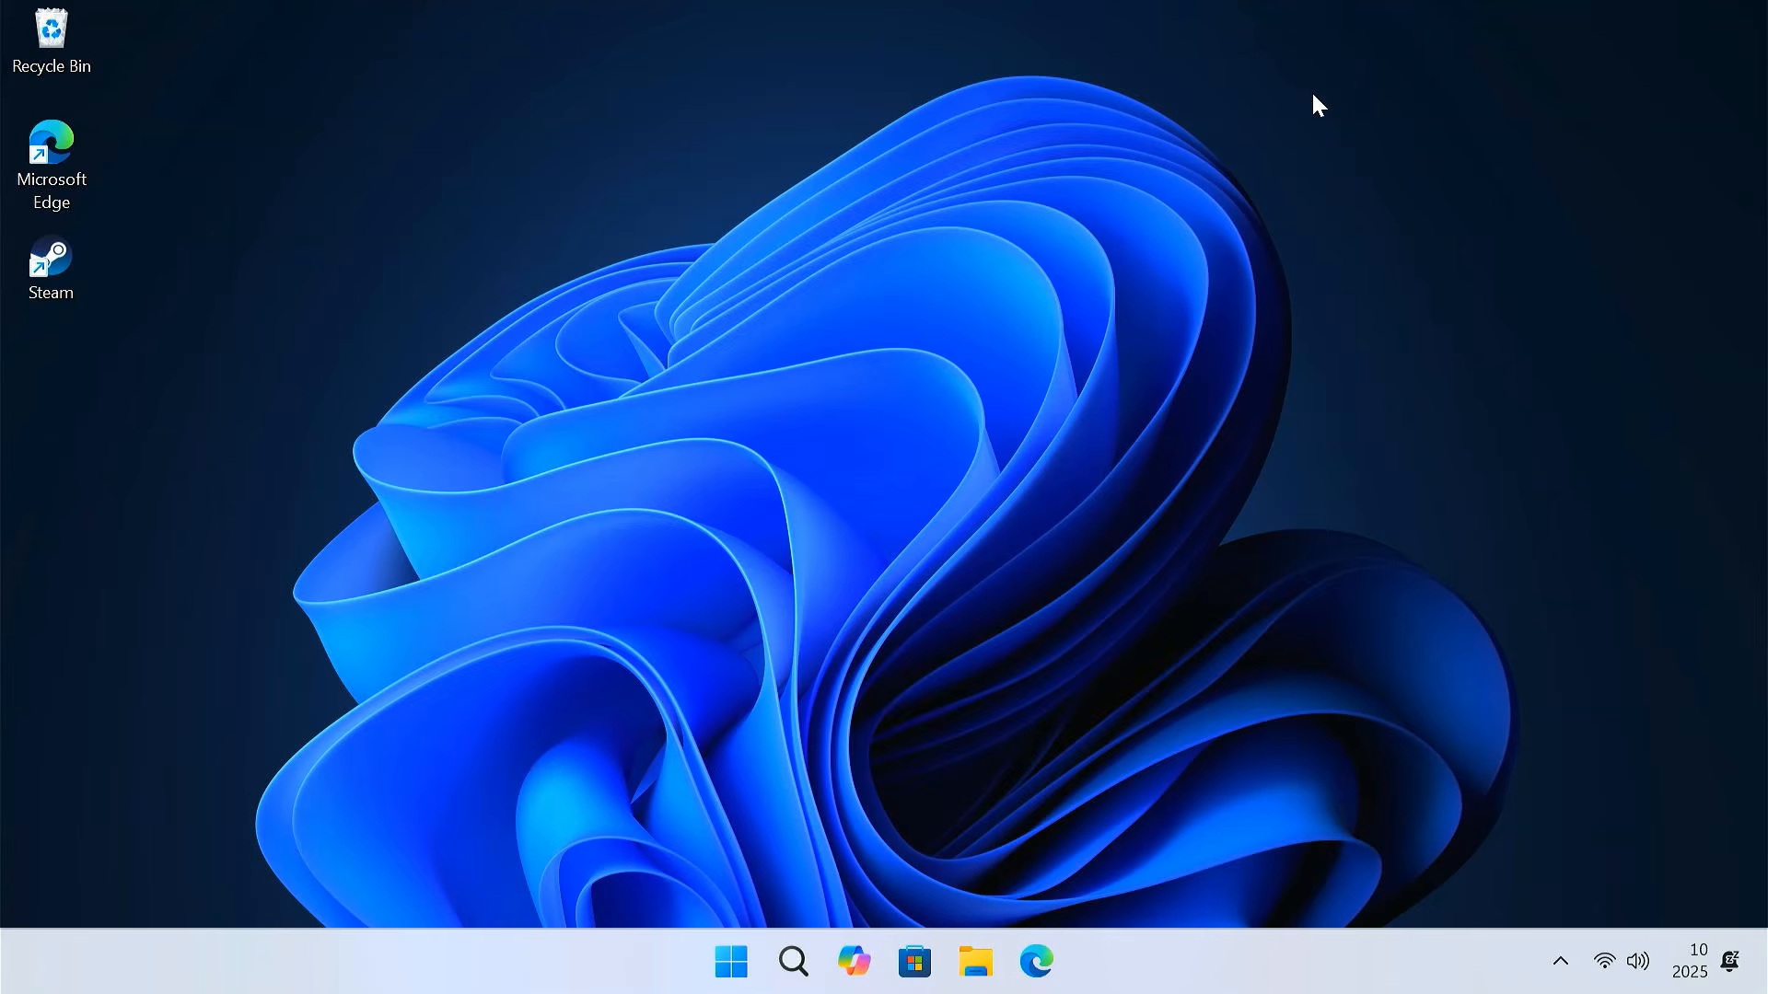
Go to virtualbox.org Downloads and download VirtualBox 7.2.2 for Windows hosts
left_click(1036, 962)
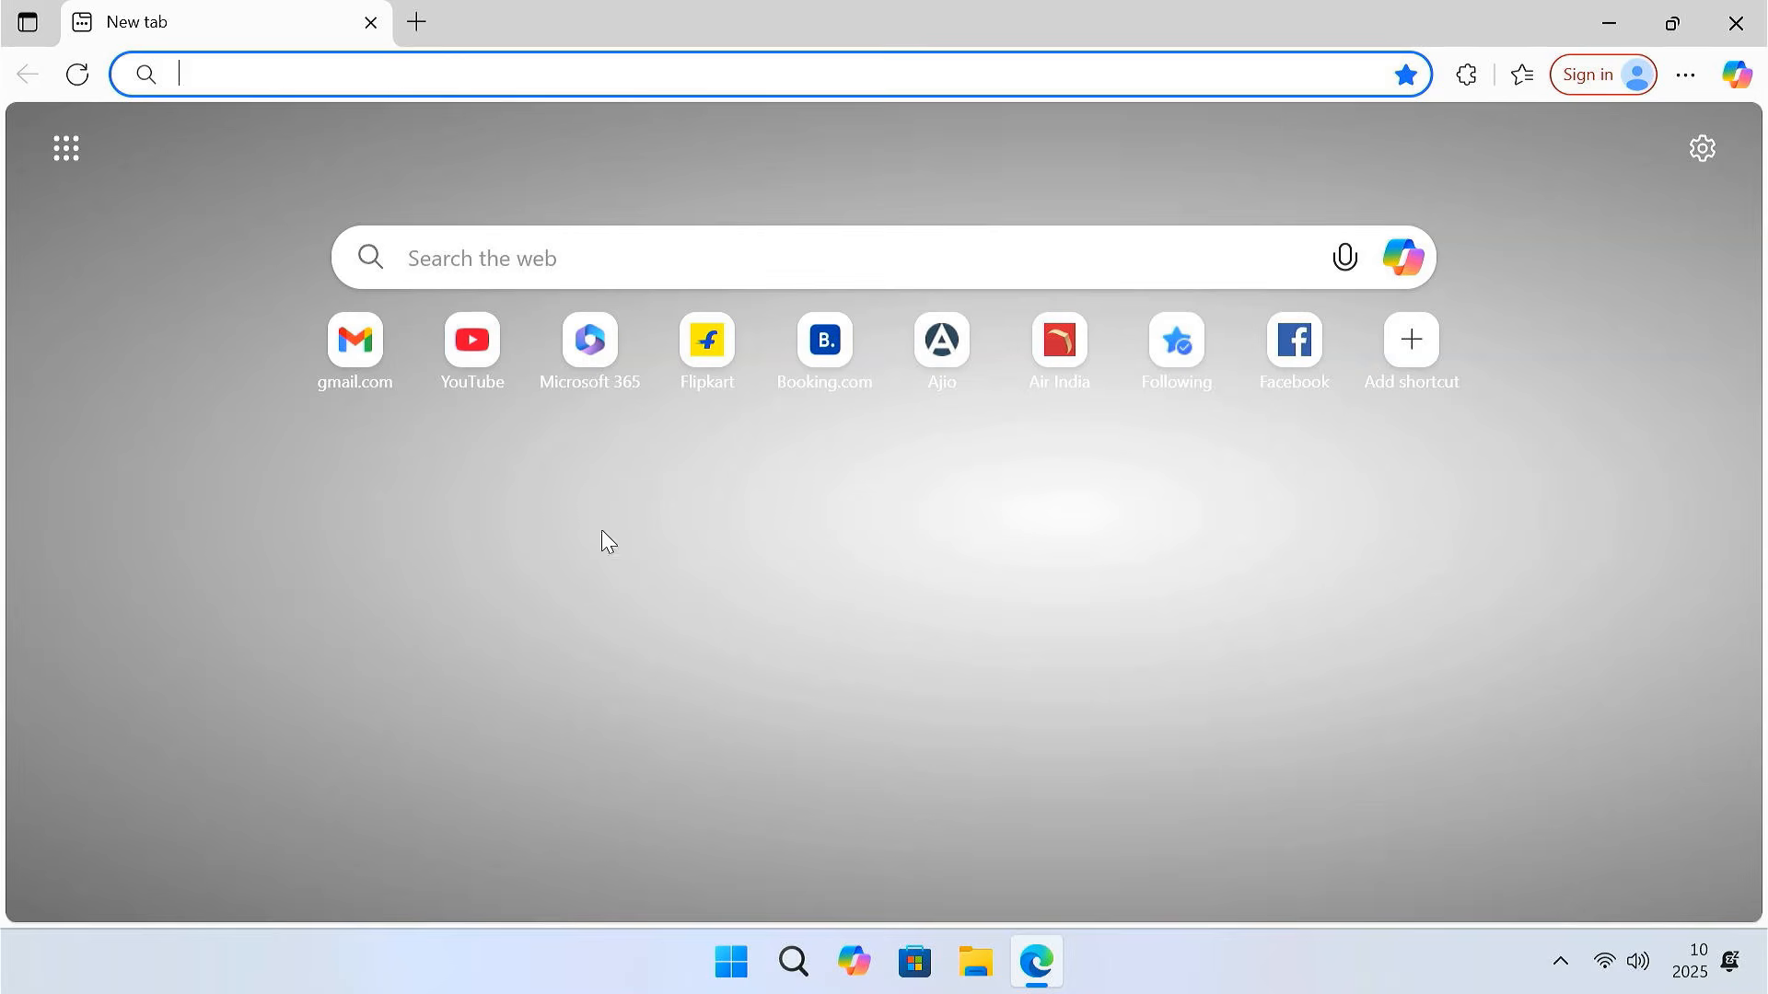
type("virtualbox.org")
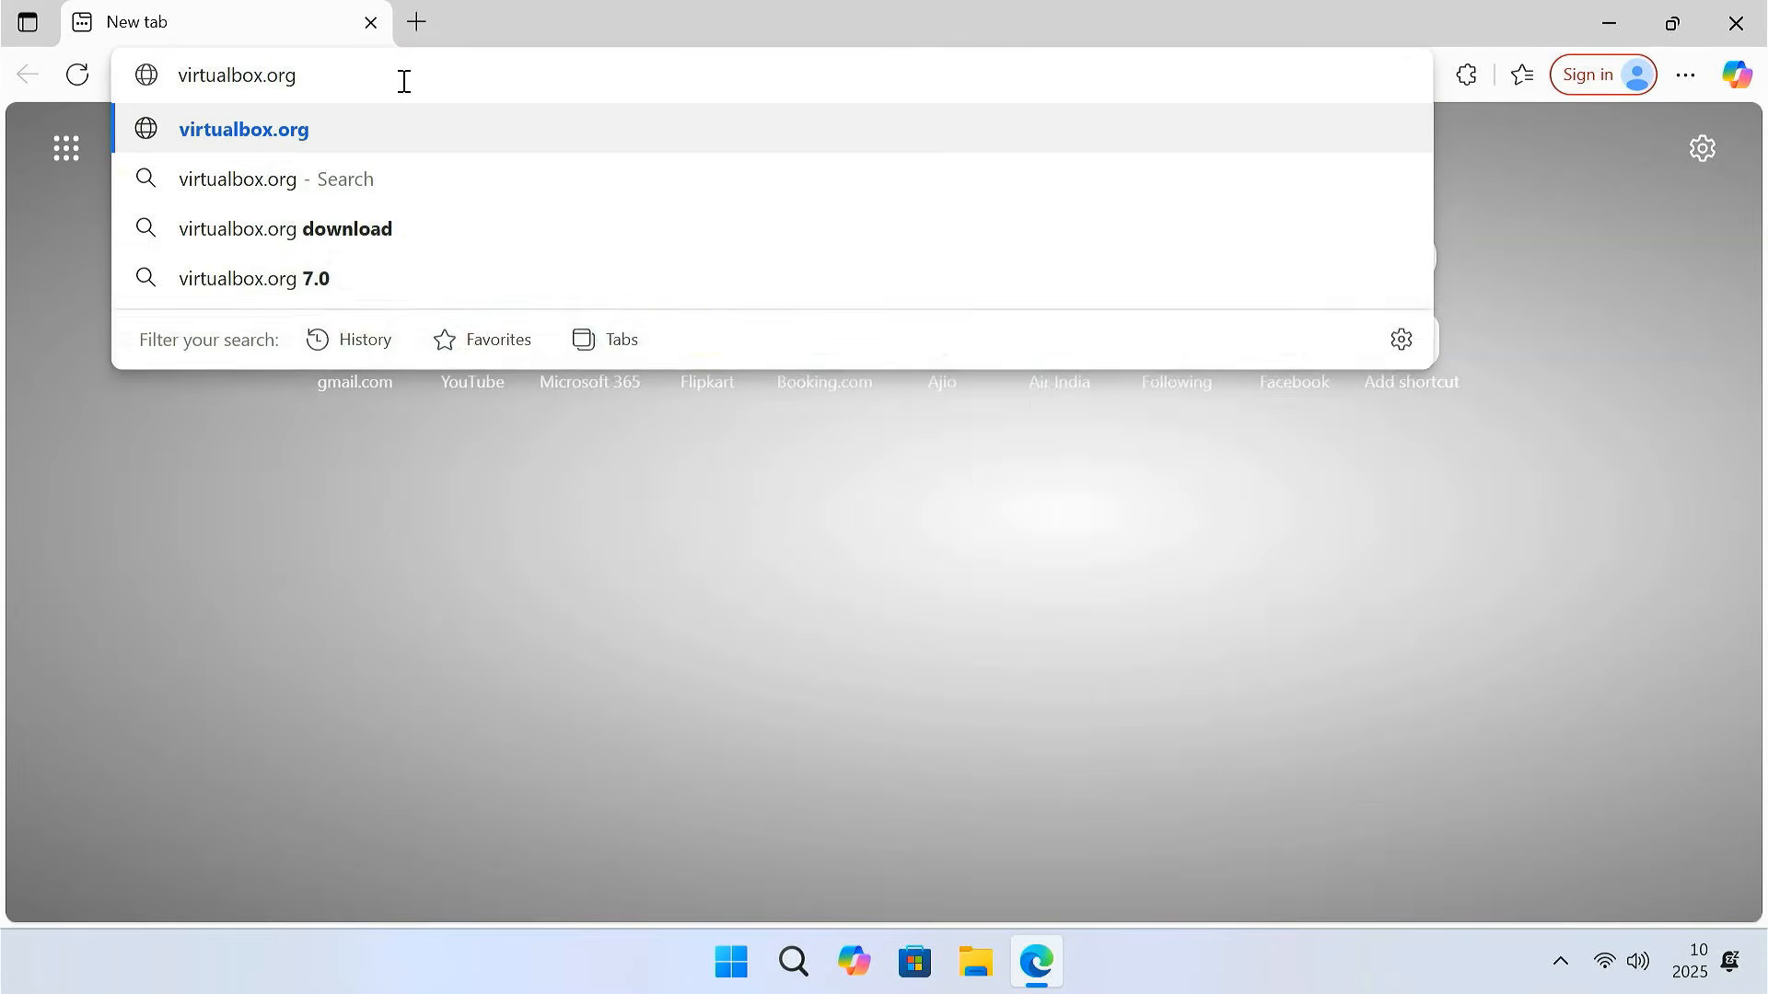
key("Return")
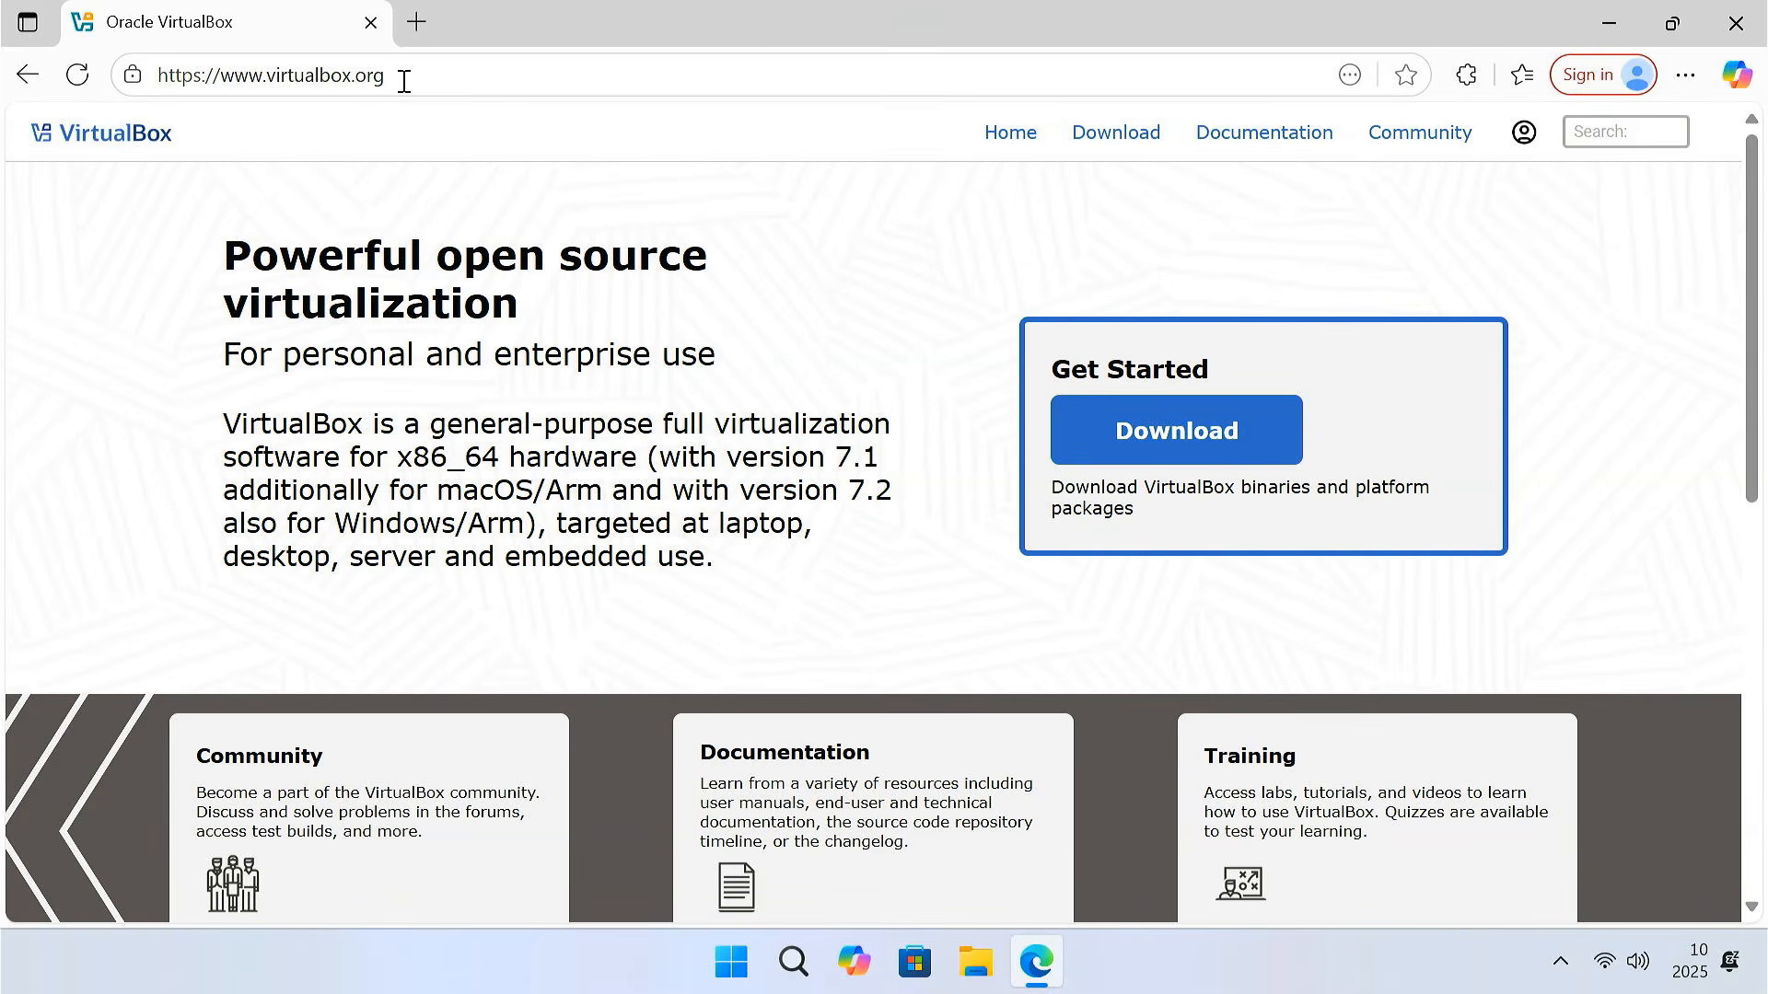
left_click(1110, 138)
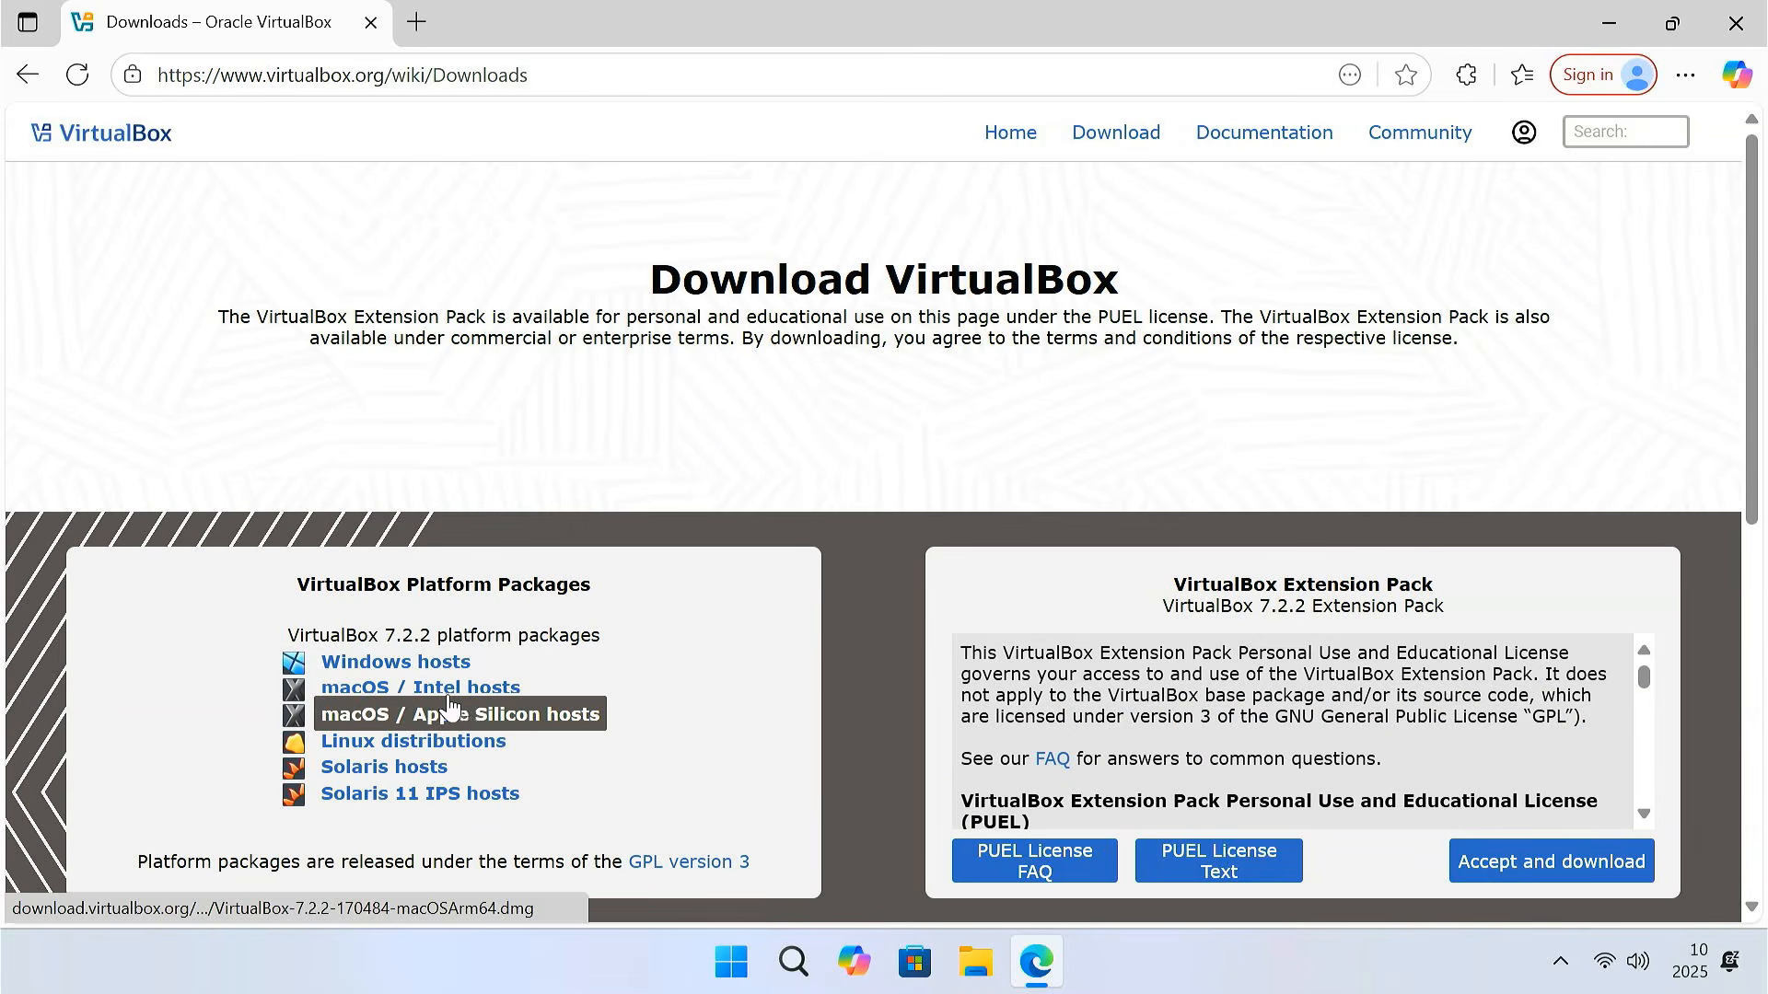
left_click_drag(288, 635, 438, 635)
left_click(408, 665)
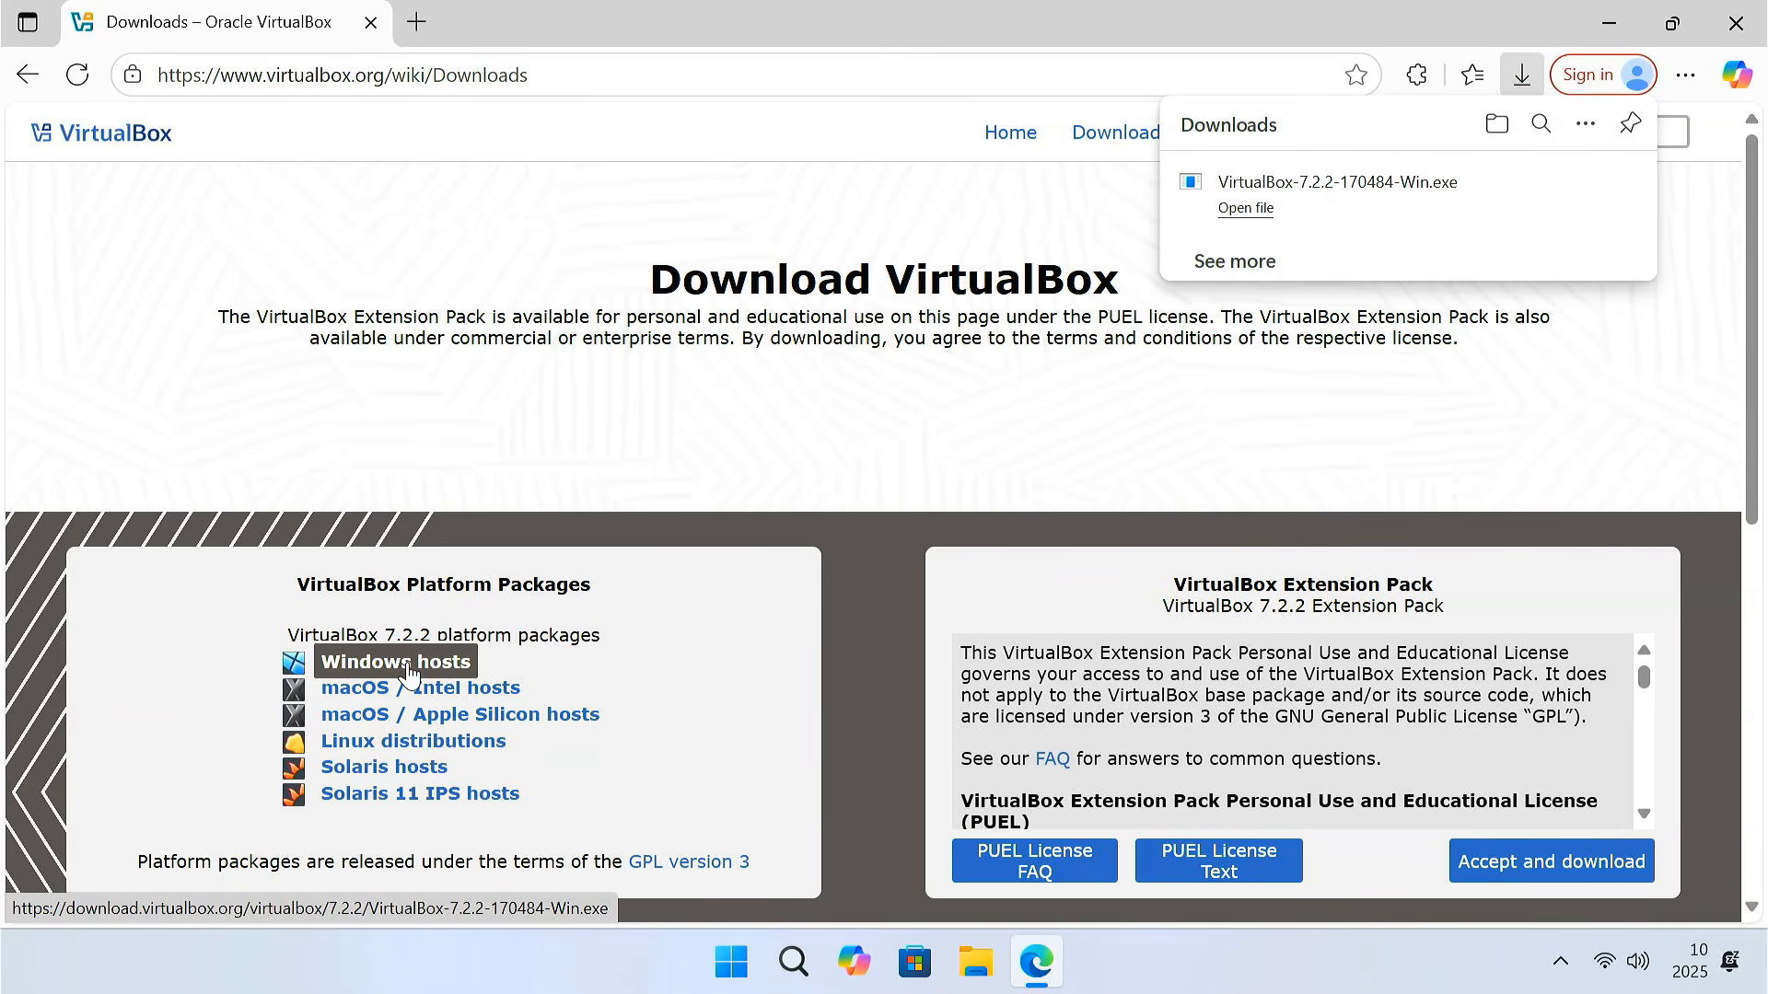
Launch VirtualBox-7.2.2-170484-Win.exe, approve the permission prompt and close Edge
left_click(1351, 195)
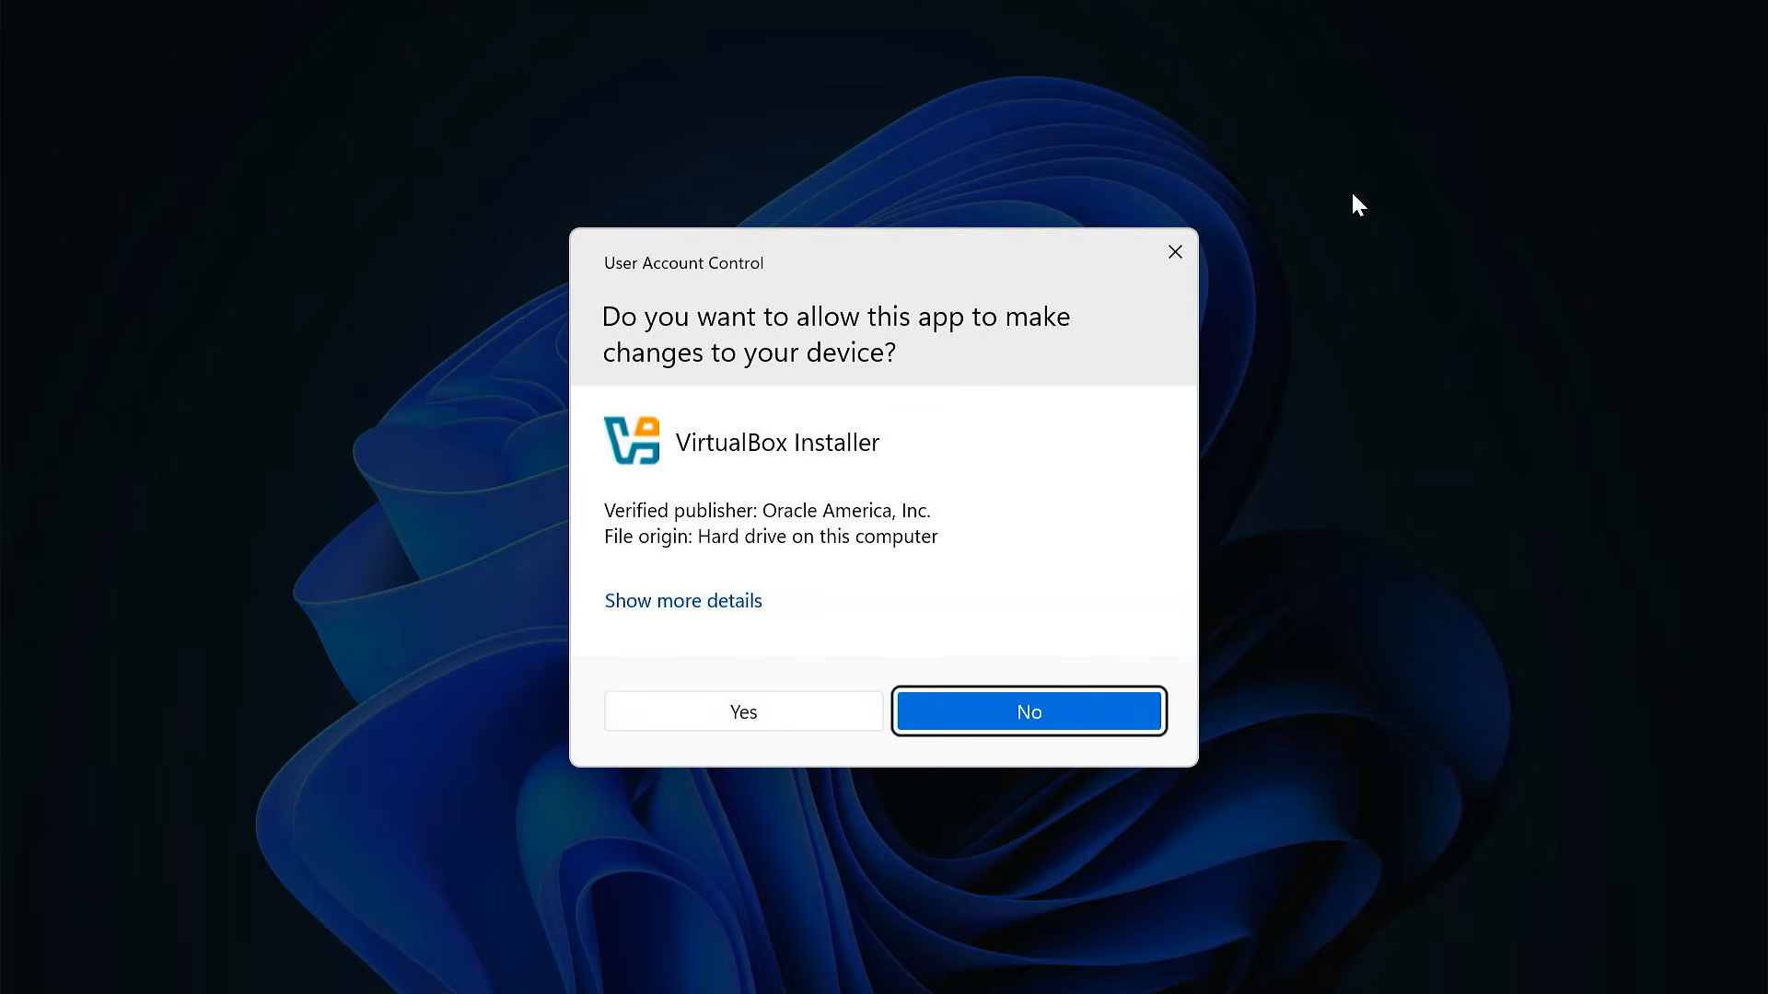
left_click(794, 719)
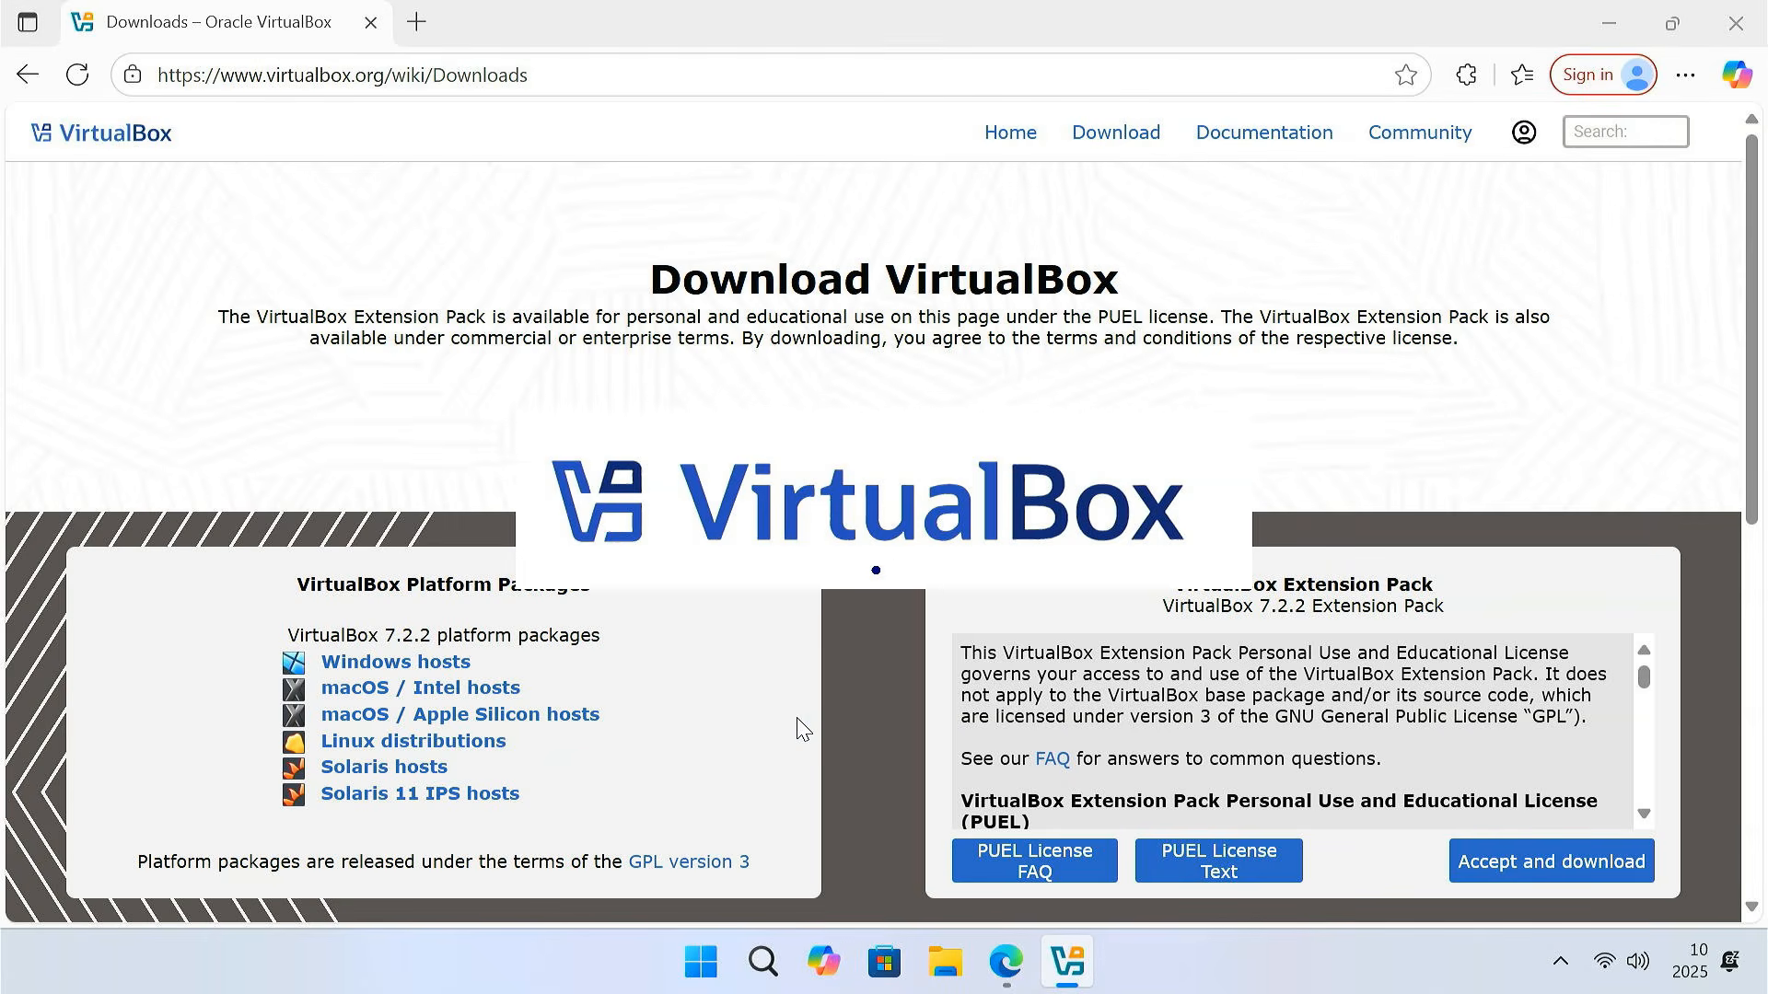
left_click(1751, 12)
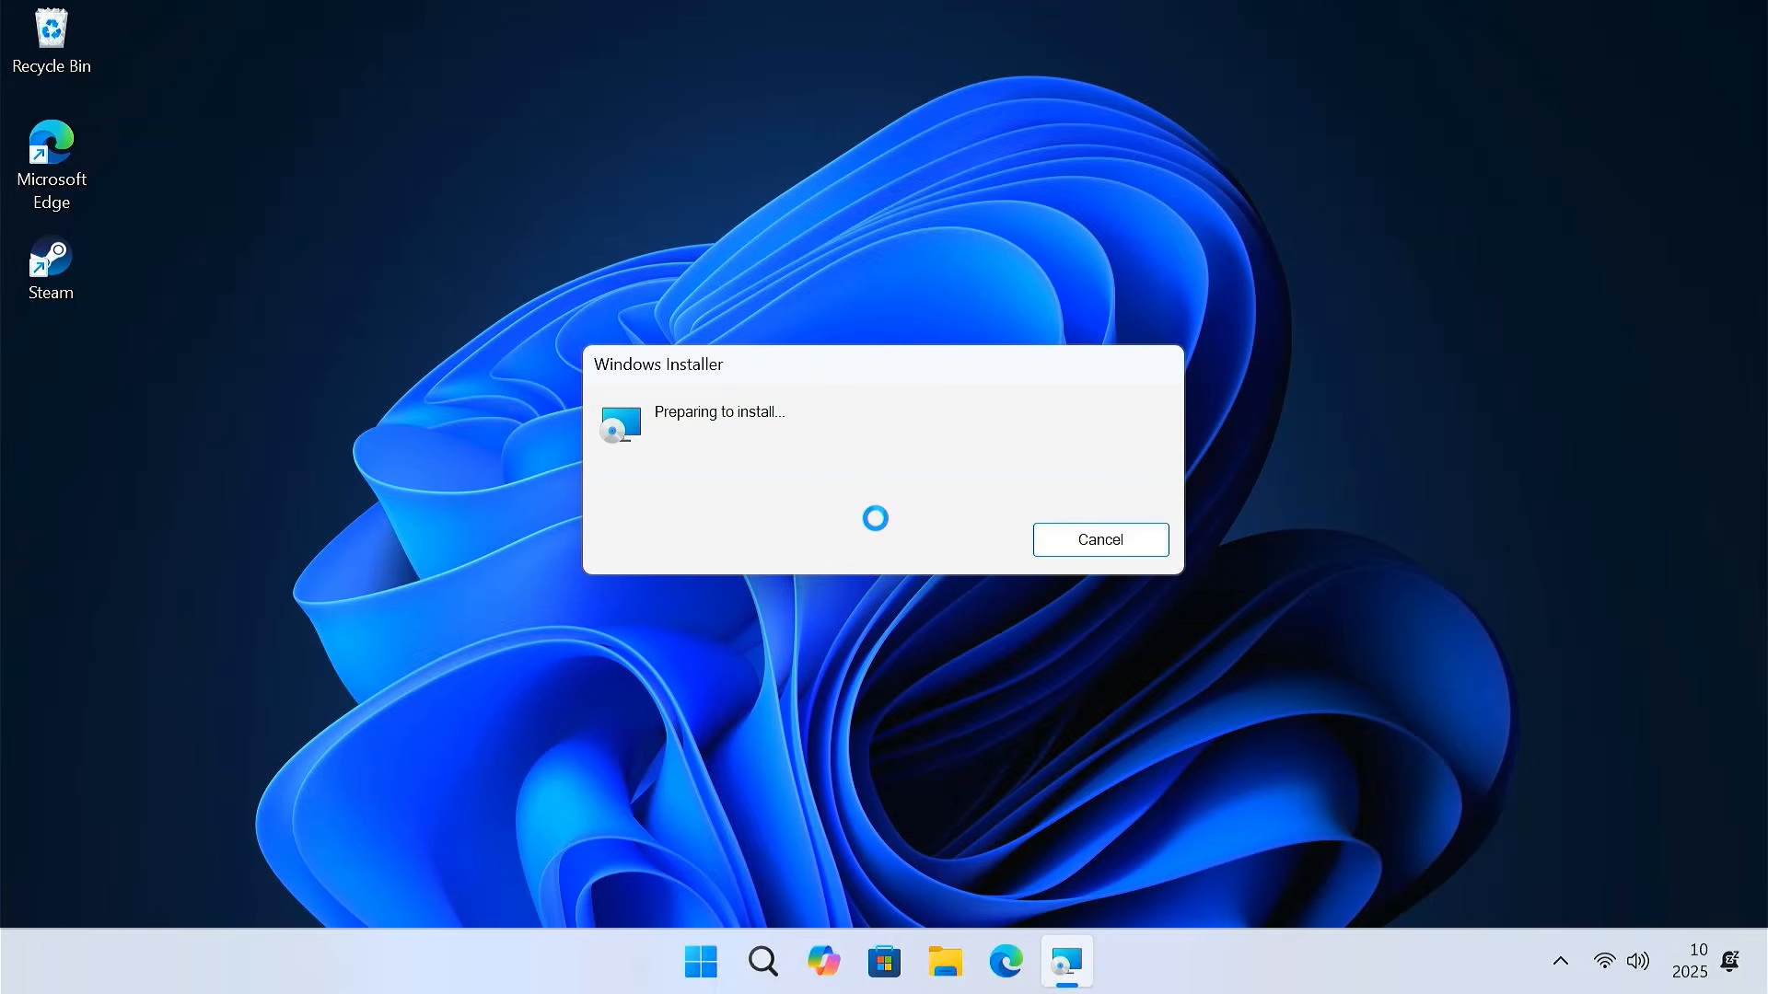
Install with default features, accepting the licence, network-disconnect and Python dependency warnings
left_click(1034, 691)
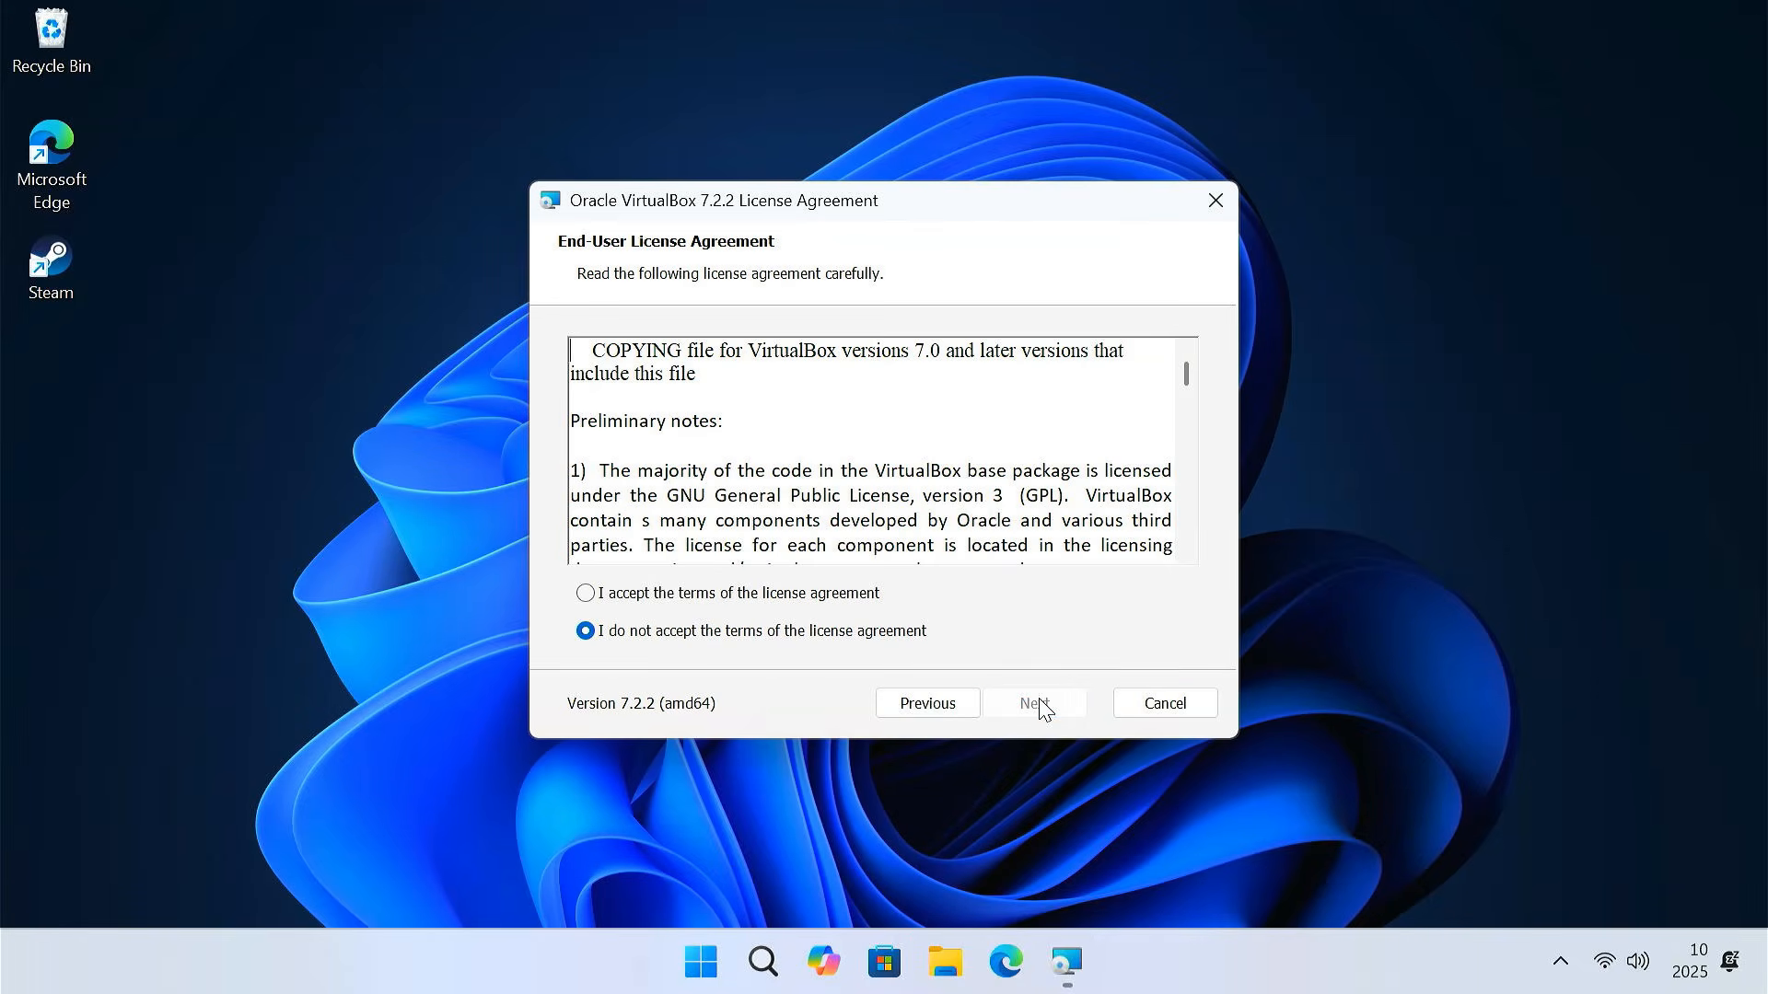
left_click(586, 593)
left_click(1036, 705)
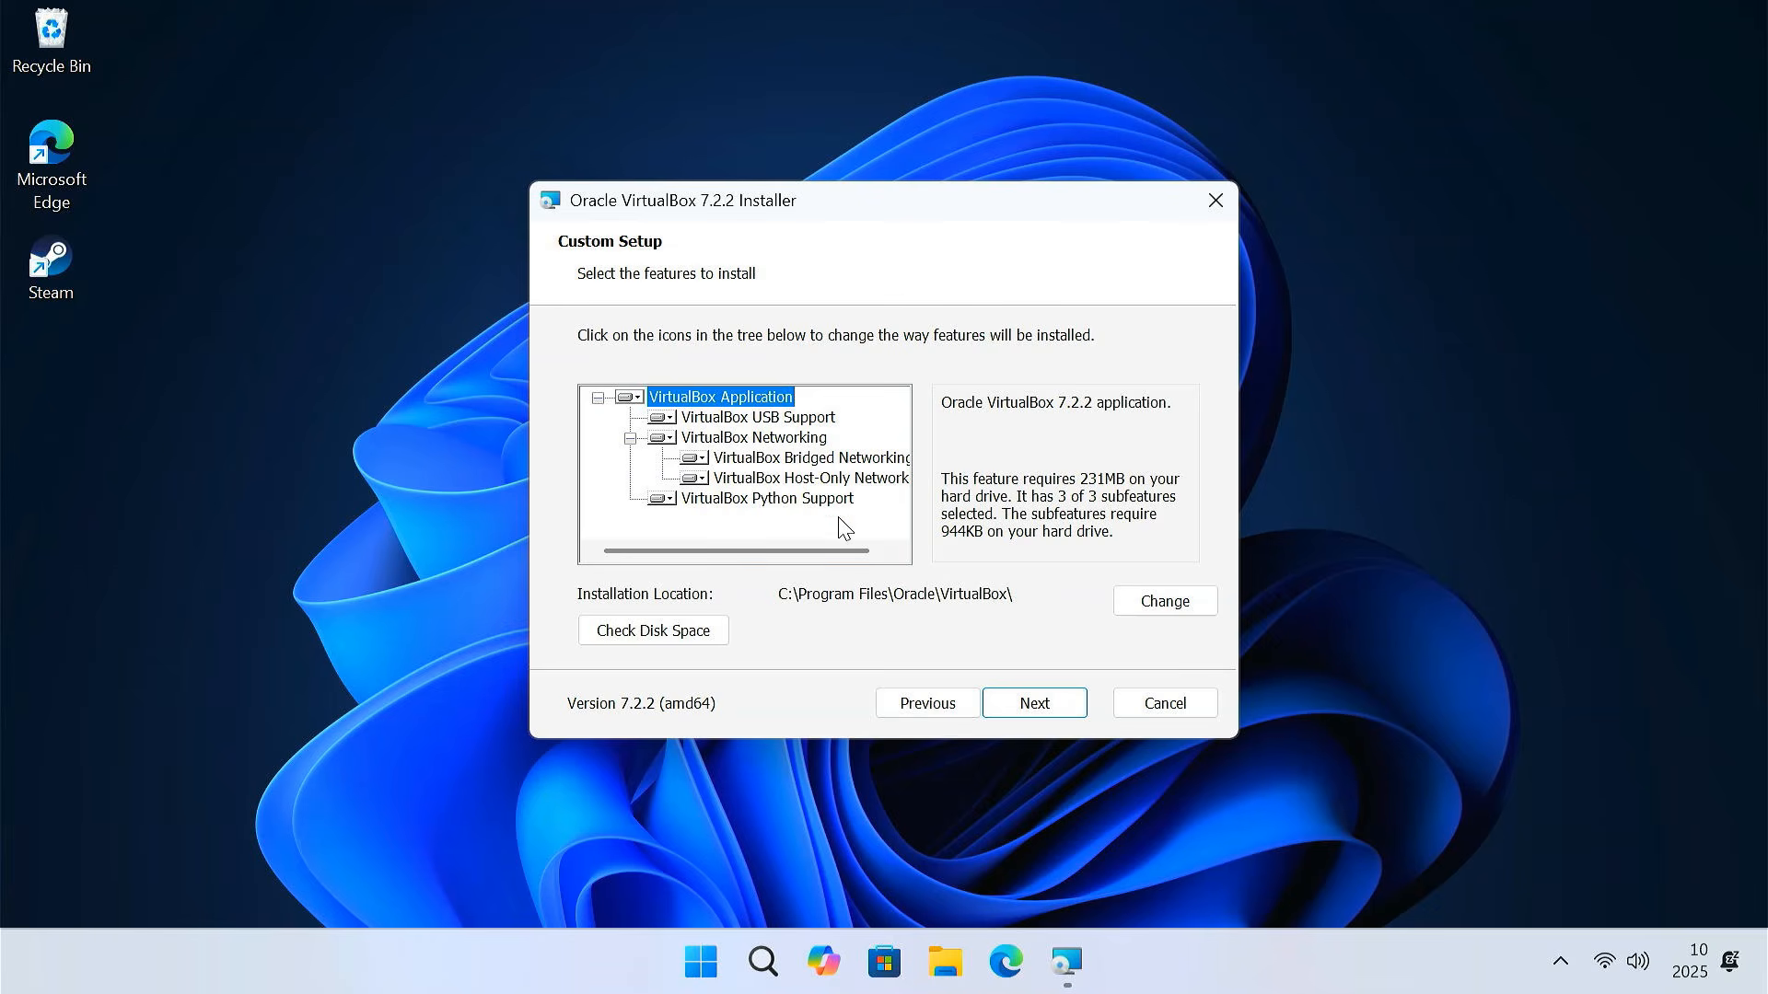
left_click(1063, 705)
left_click(1064, 710)
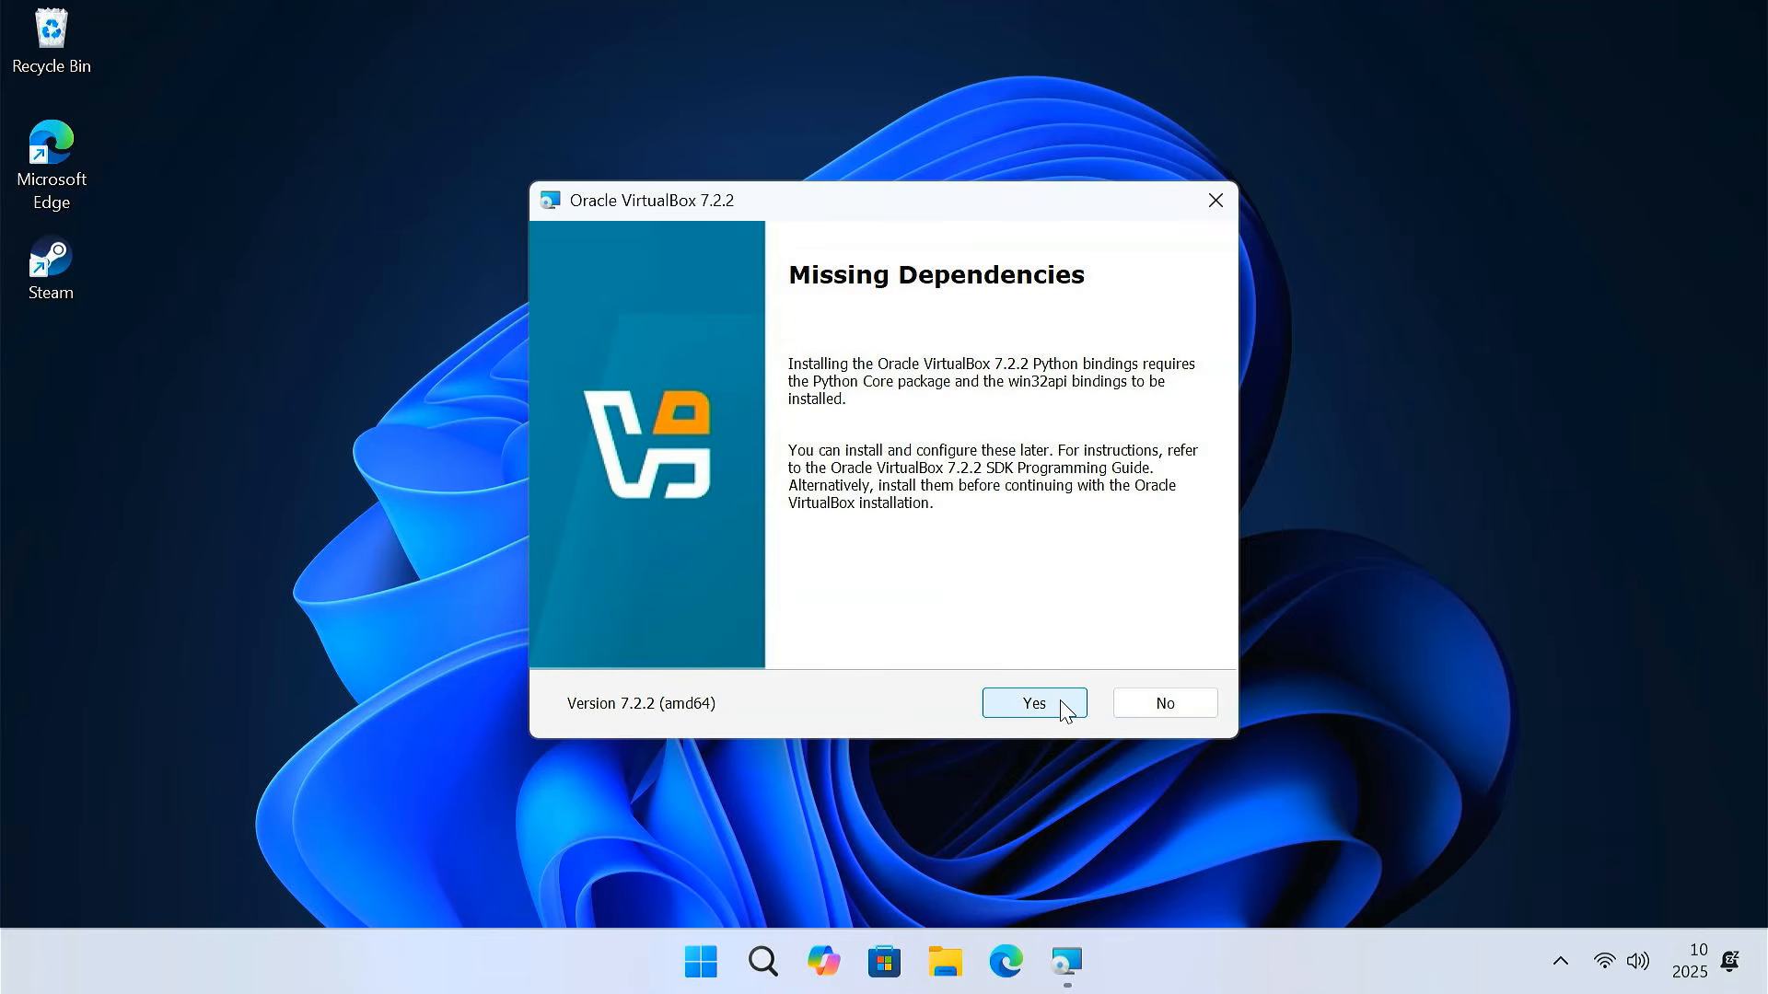
left_click(1065, 710)
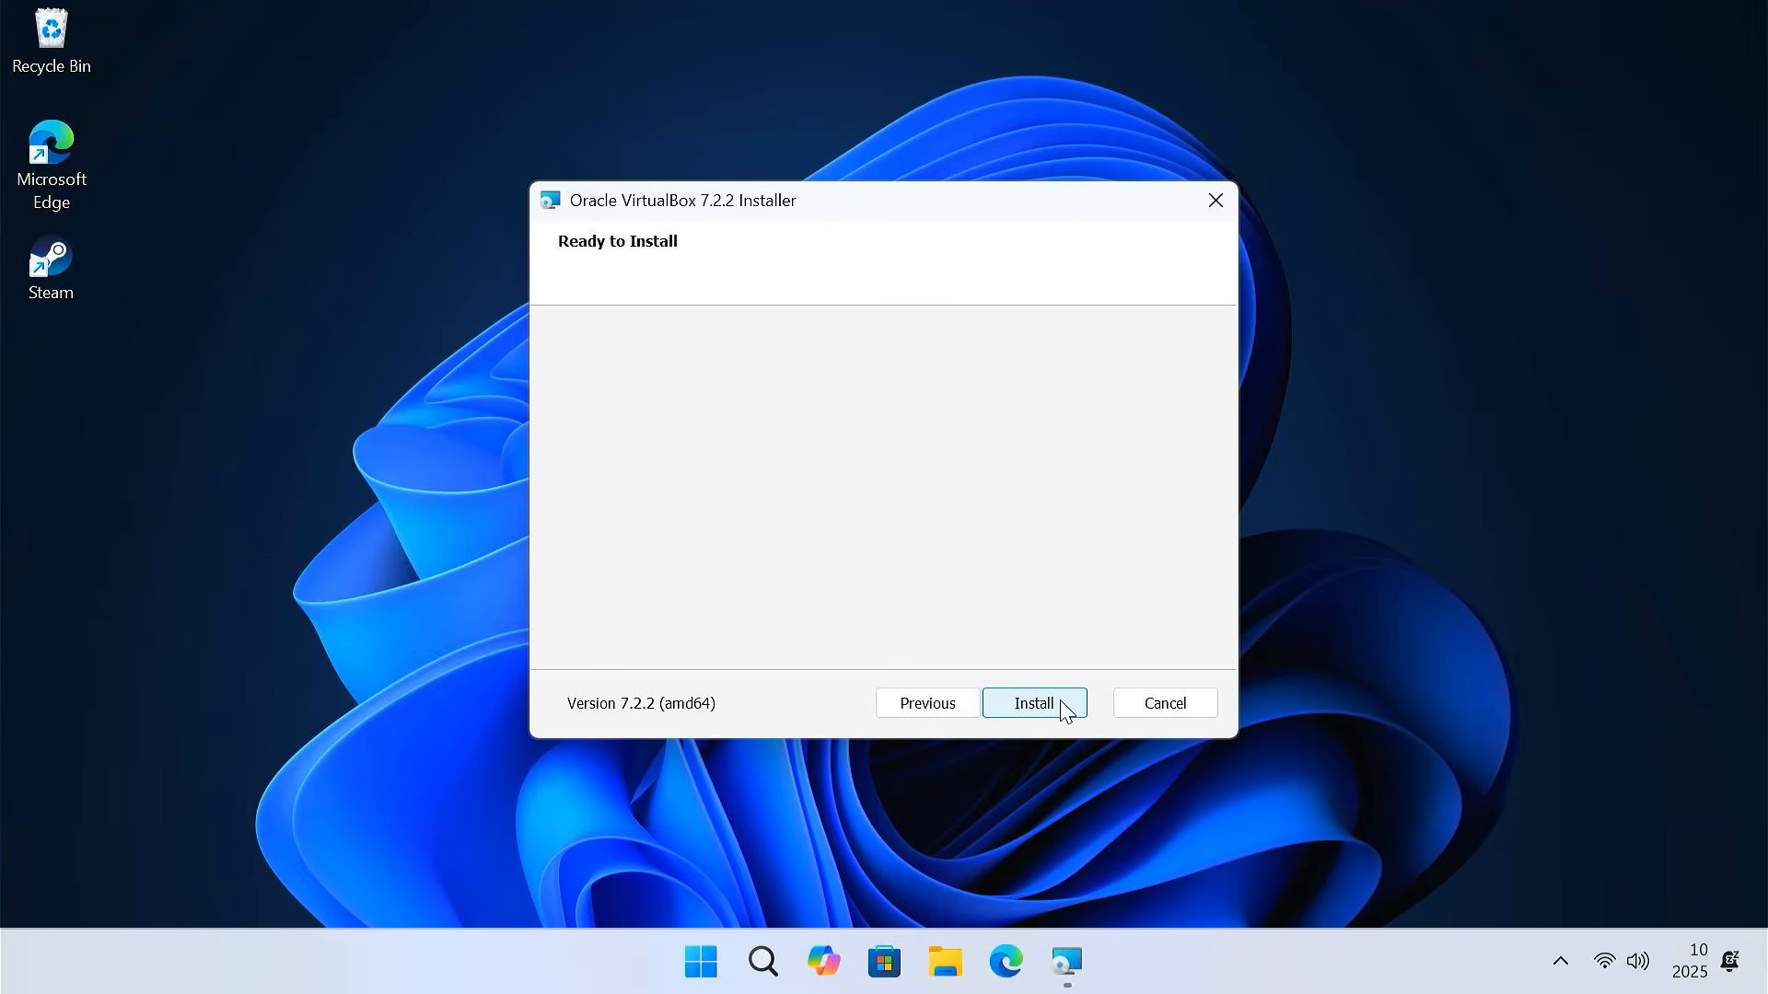
left_click(1063, 704)
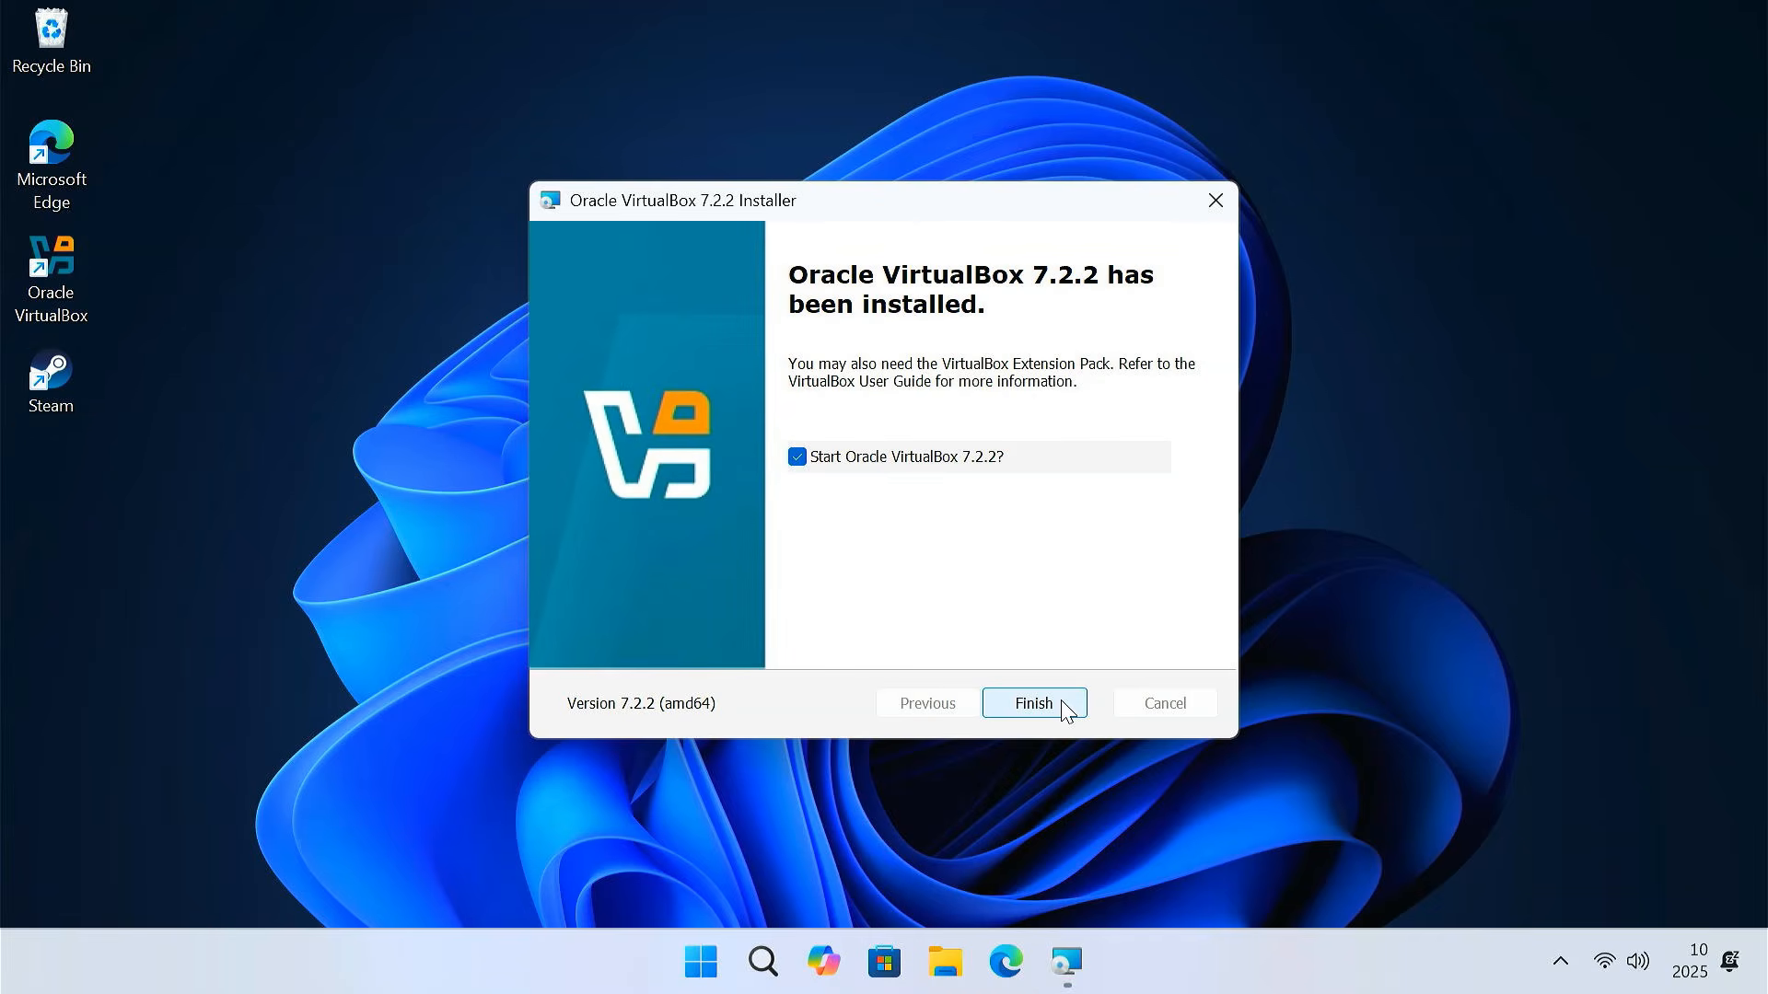
left_click(1064, 709)
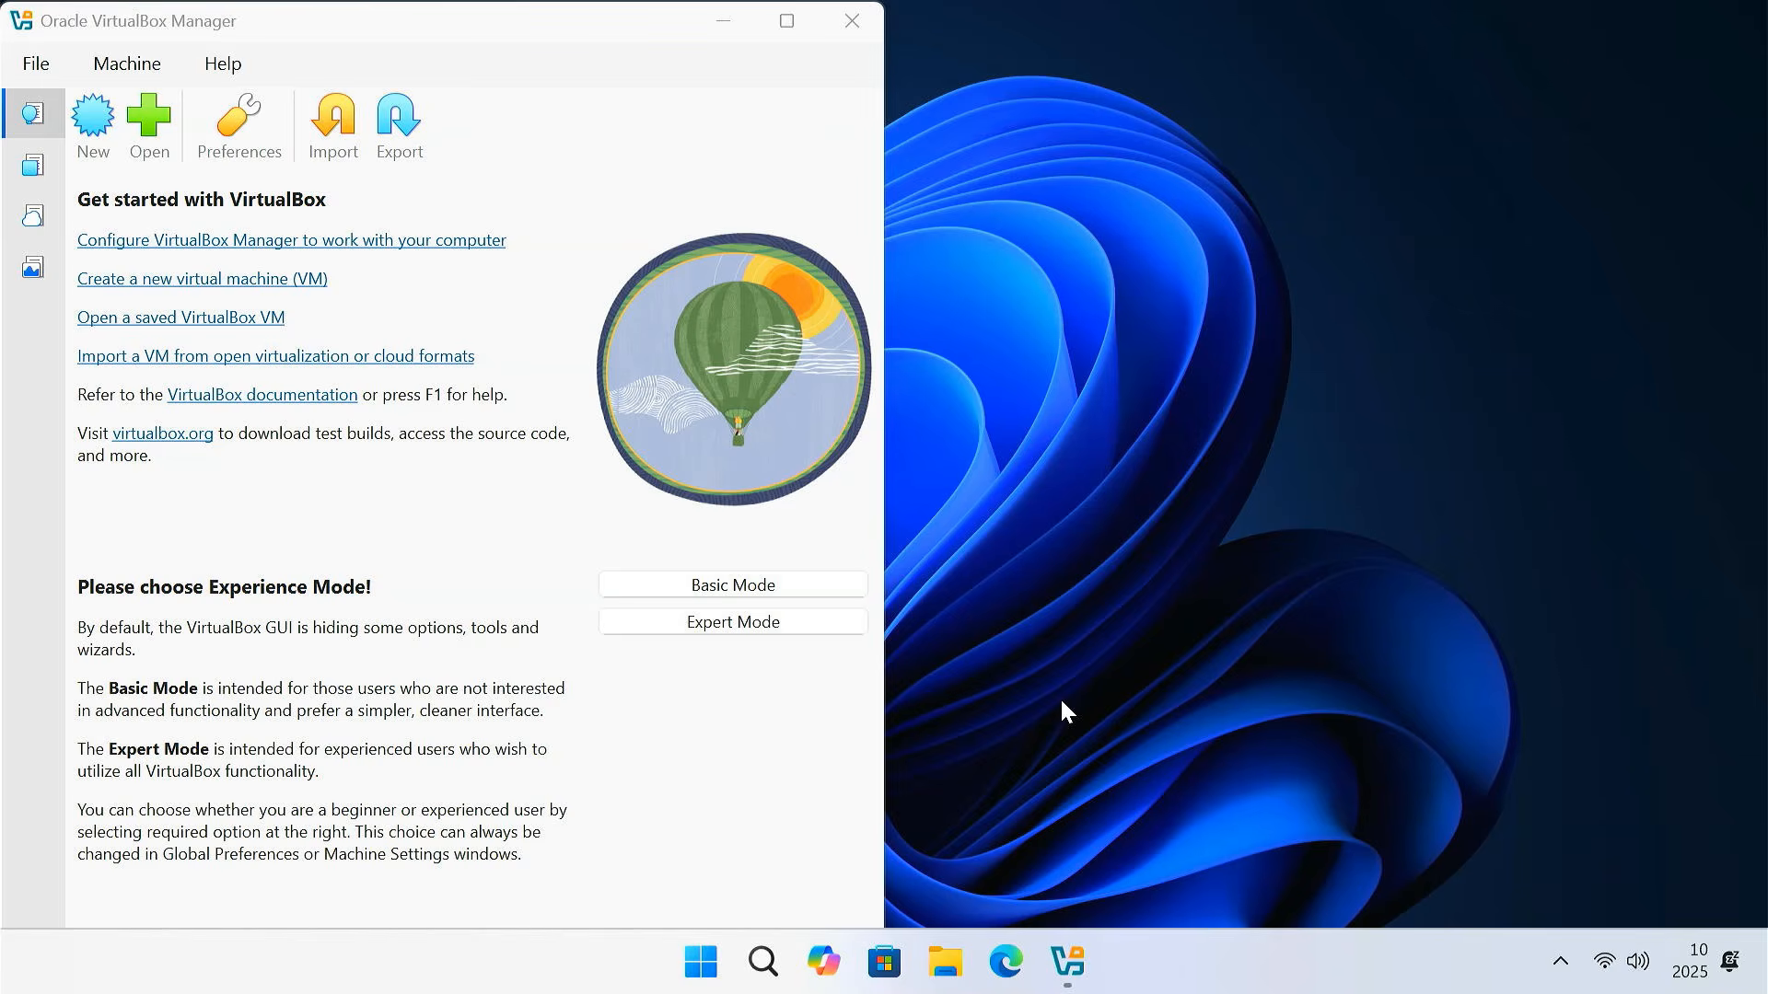
Maximize VirtualBox Manager and start a new virtual machine named 'Windows 10'
left_click(786, 23)
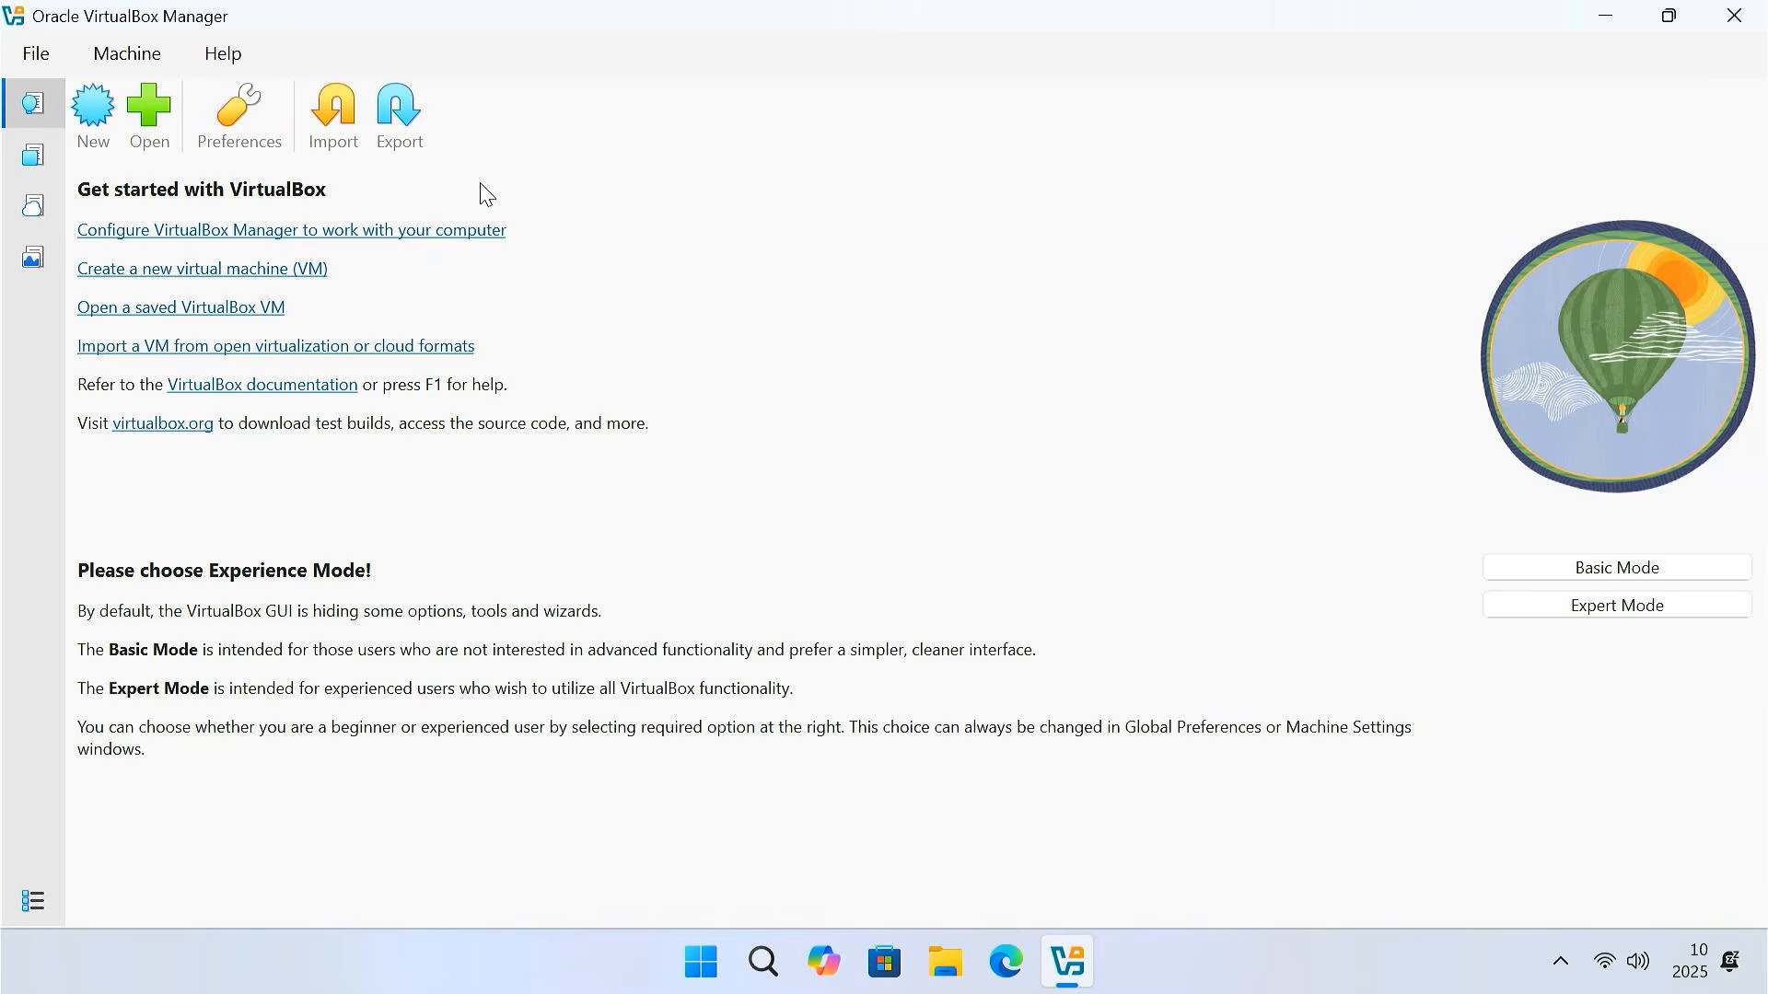
left_click(101, 119)
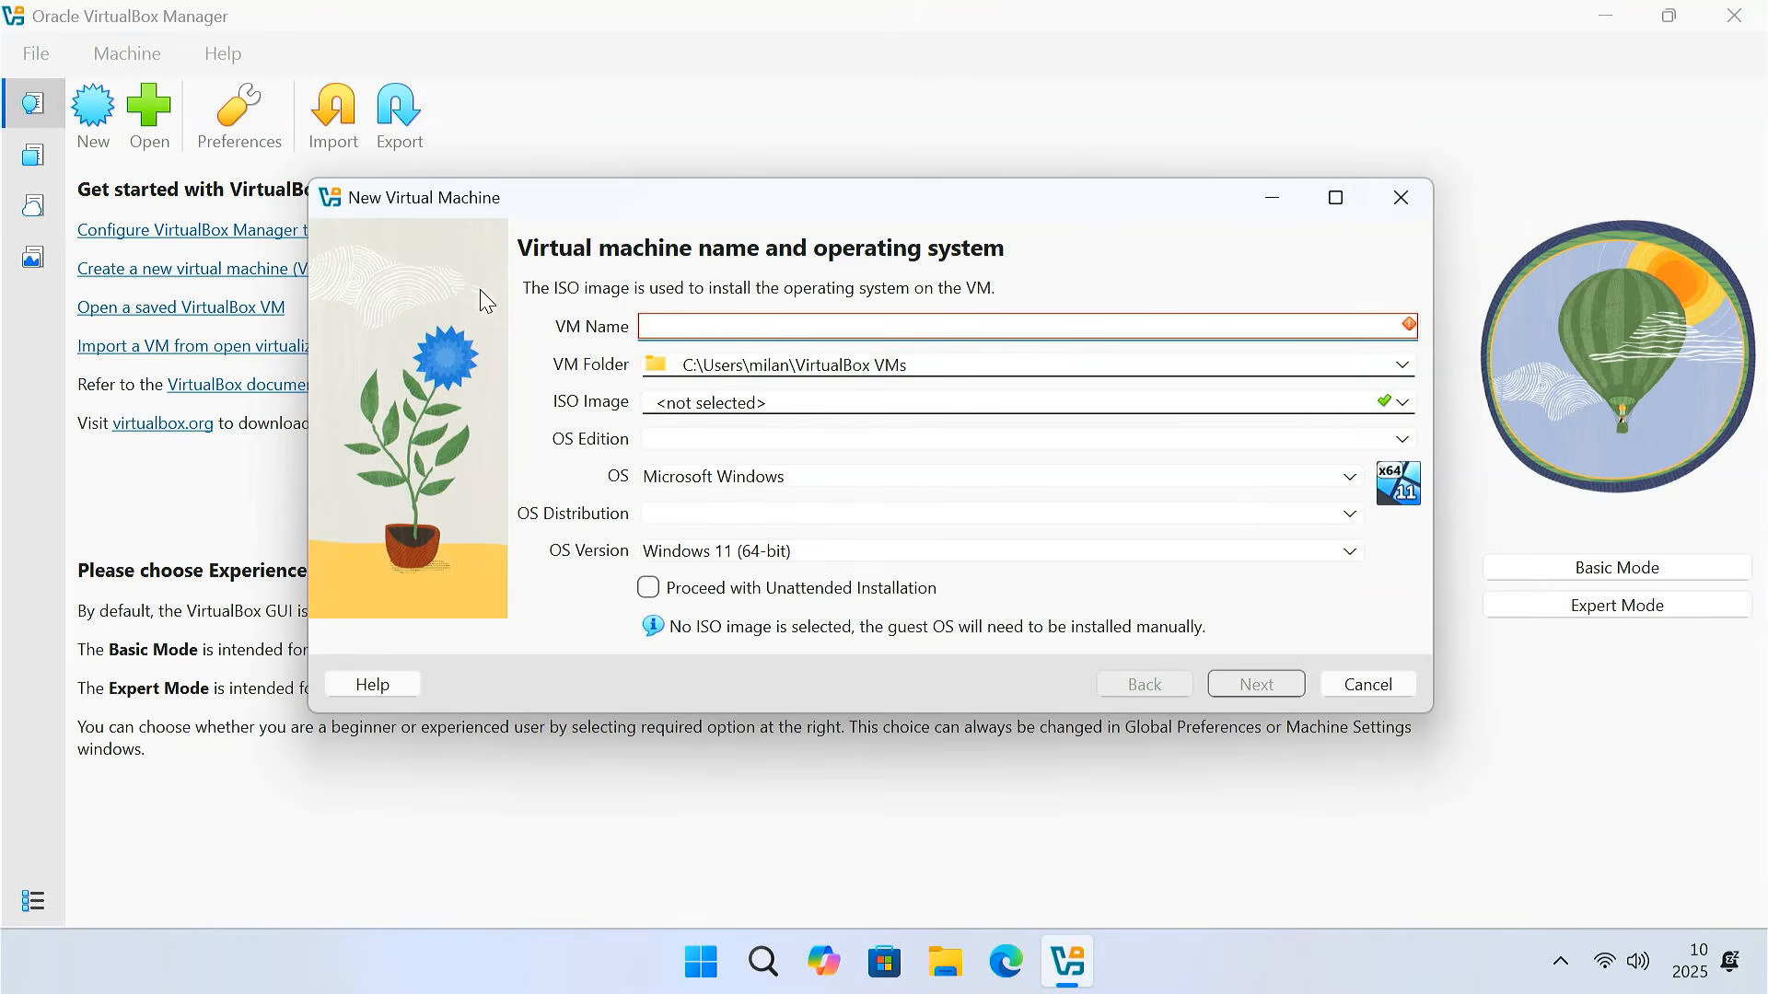
type("Windows 10")
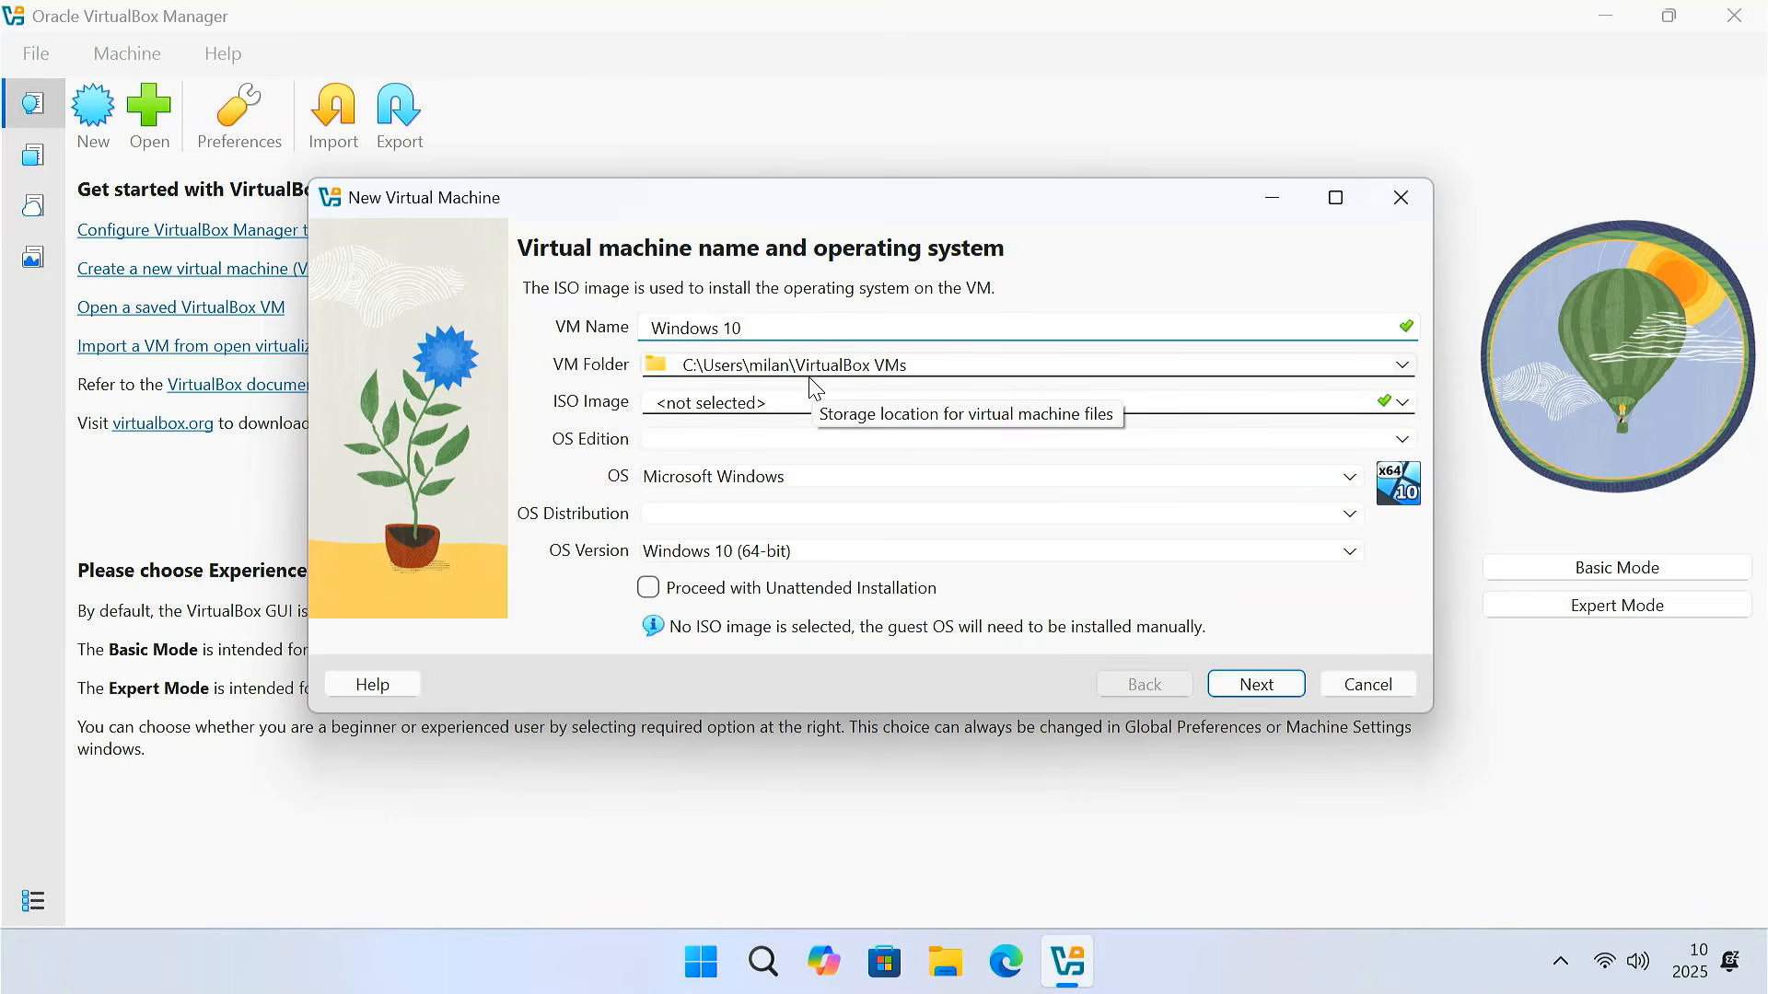
Keep the default VM folder and bring up the ISO Image choices
left_click(1402, 366)
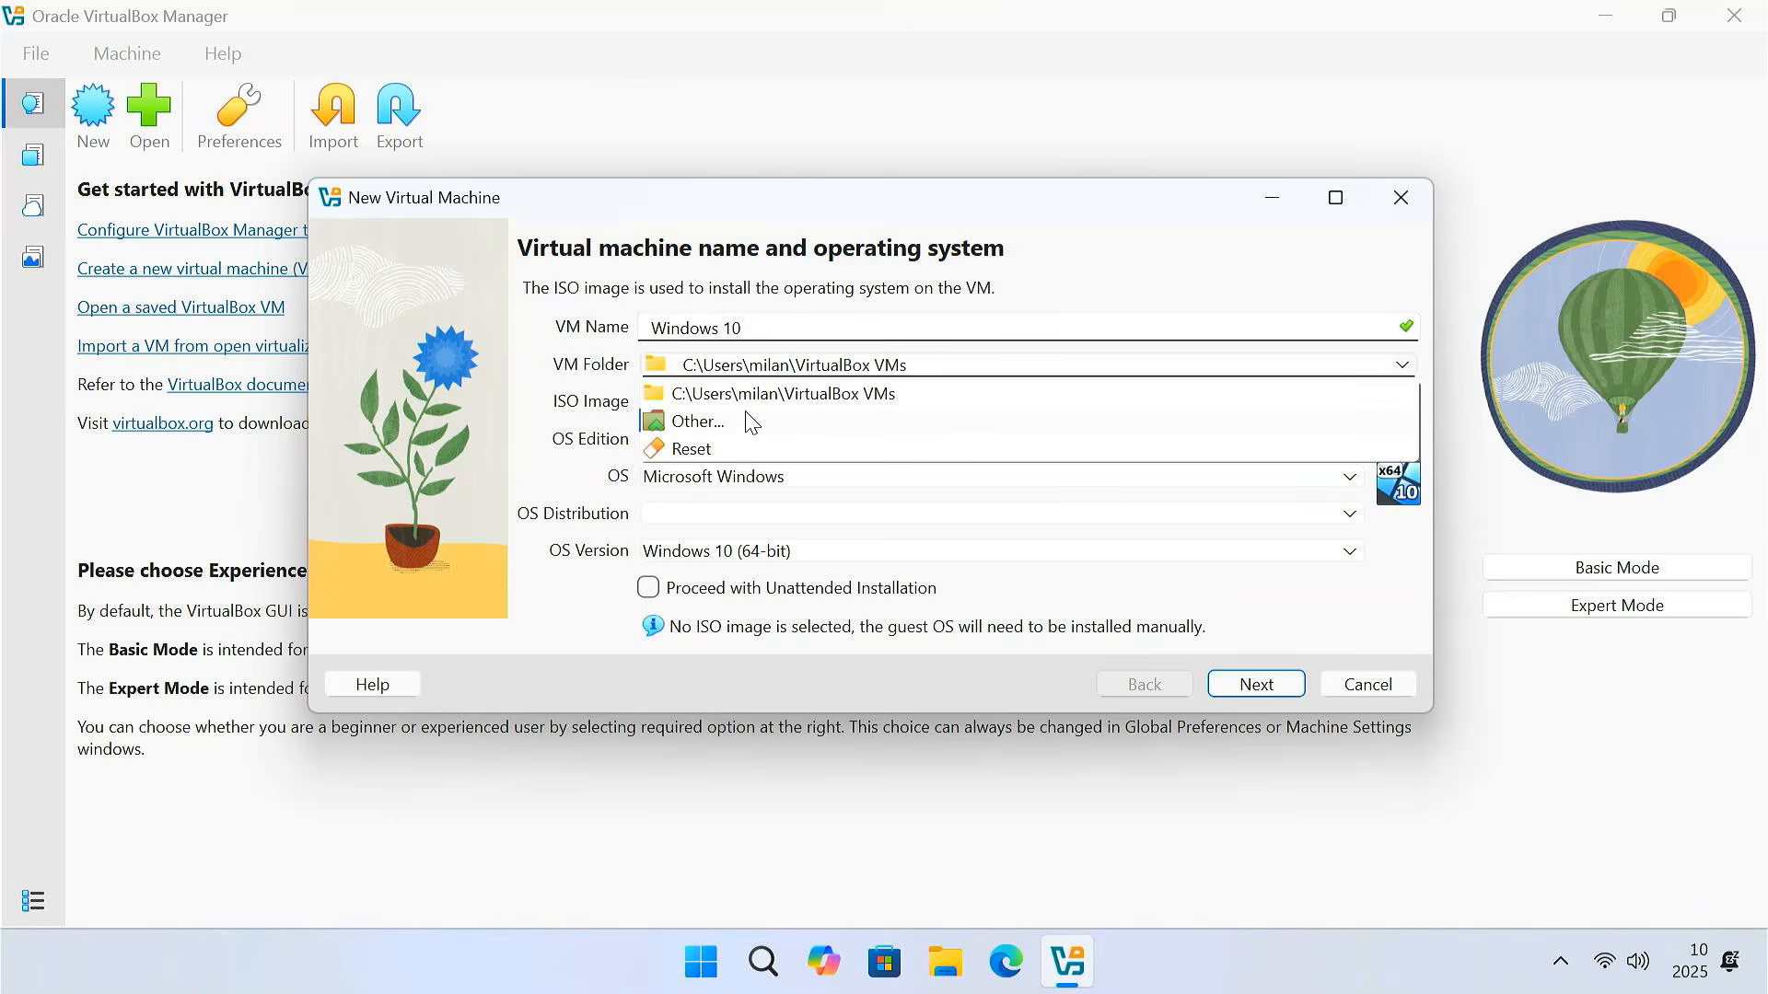
left_click(945, 367)
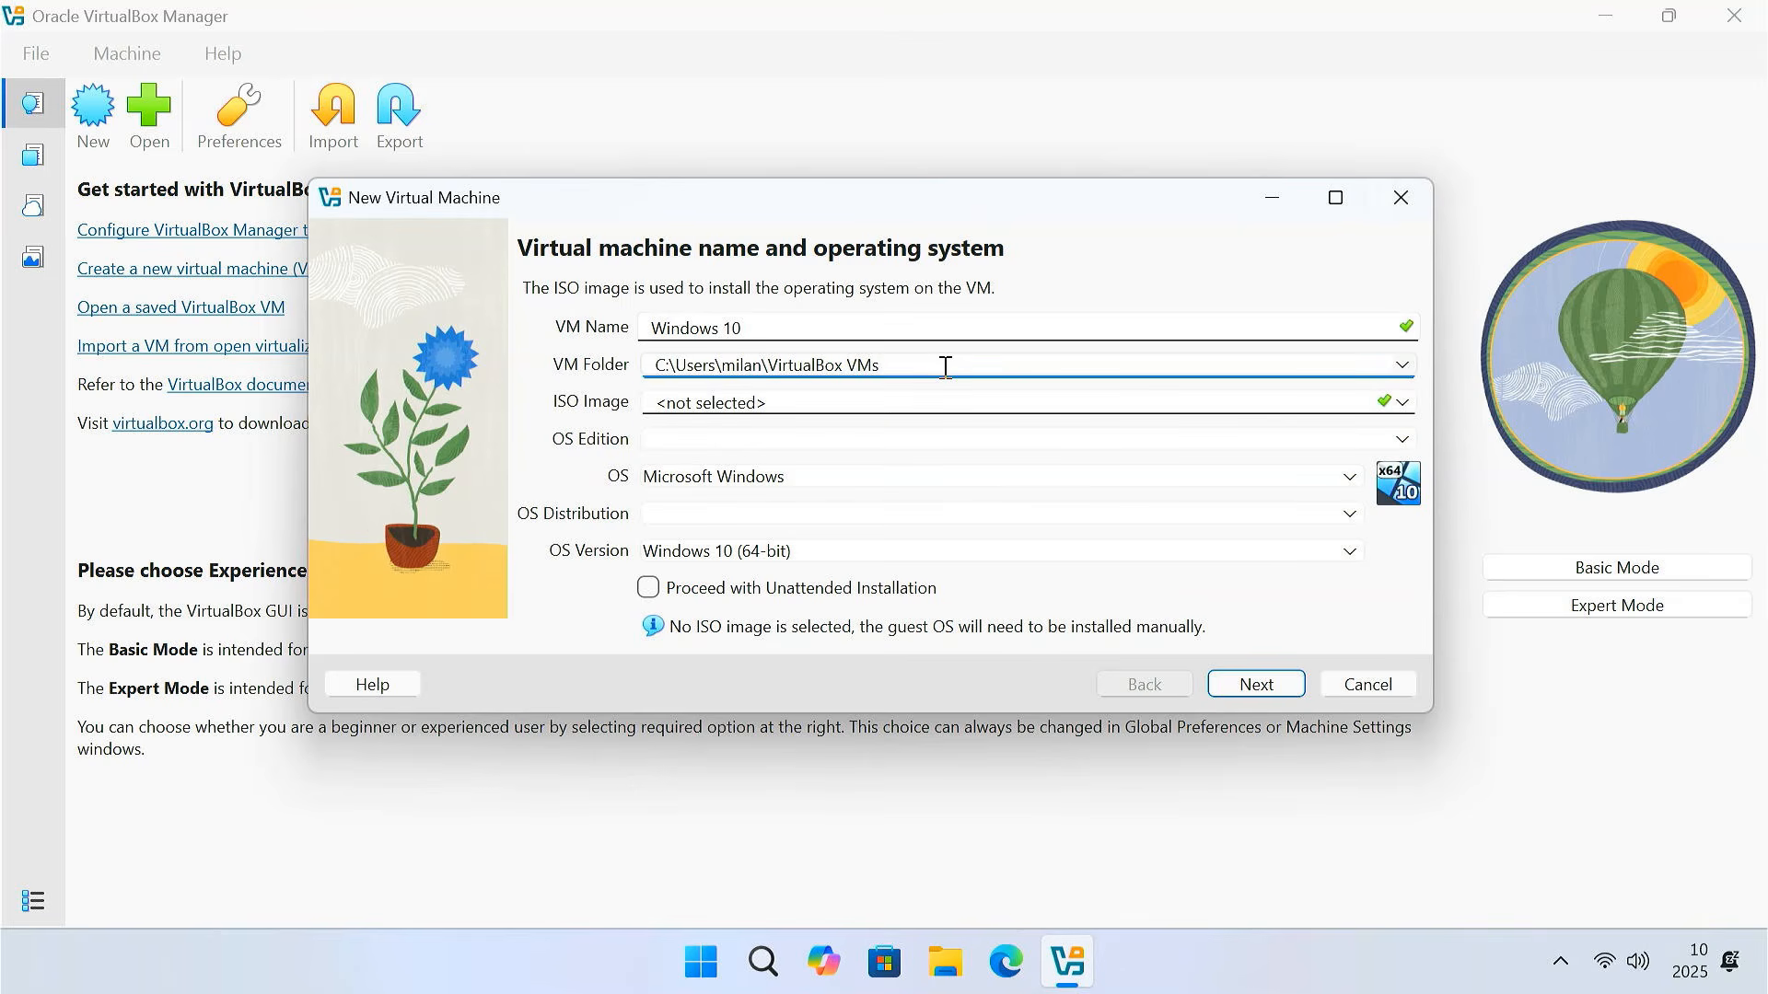
left_click(822, 400)
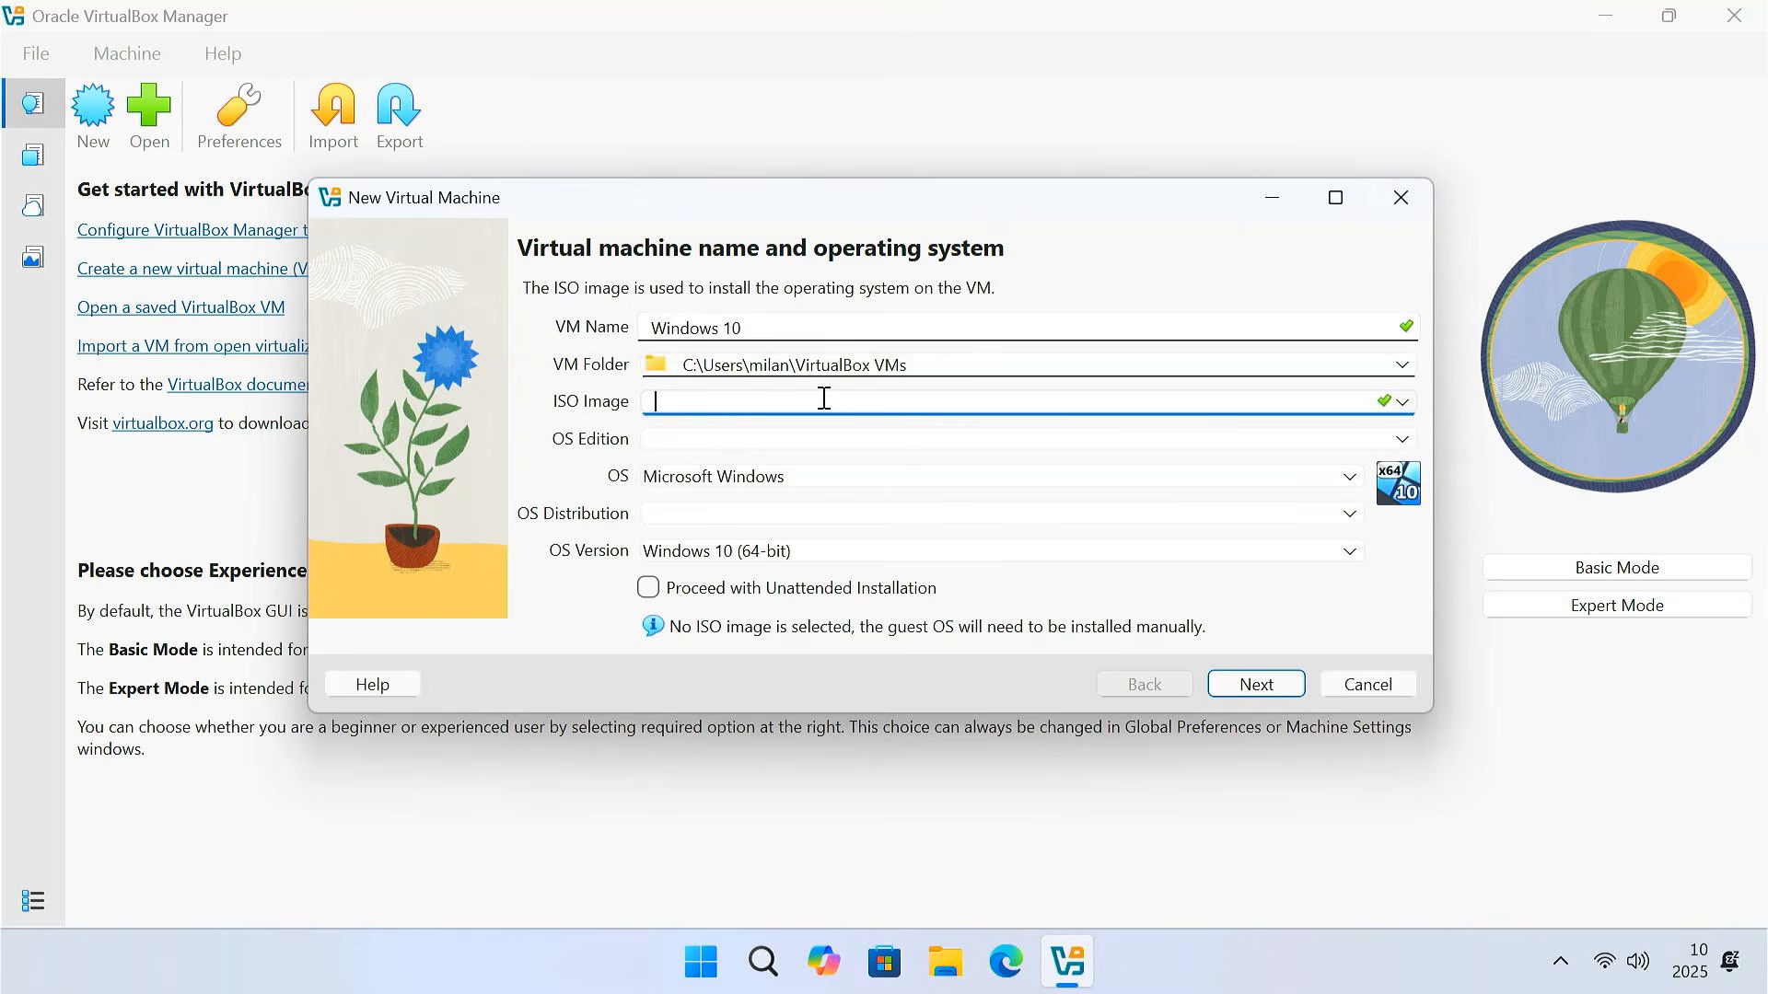
left_click(1403, 402)
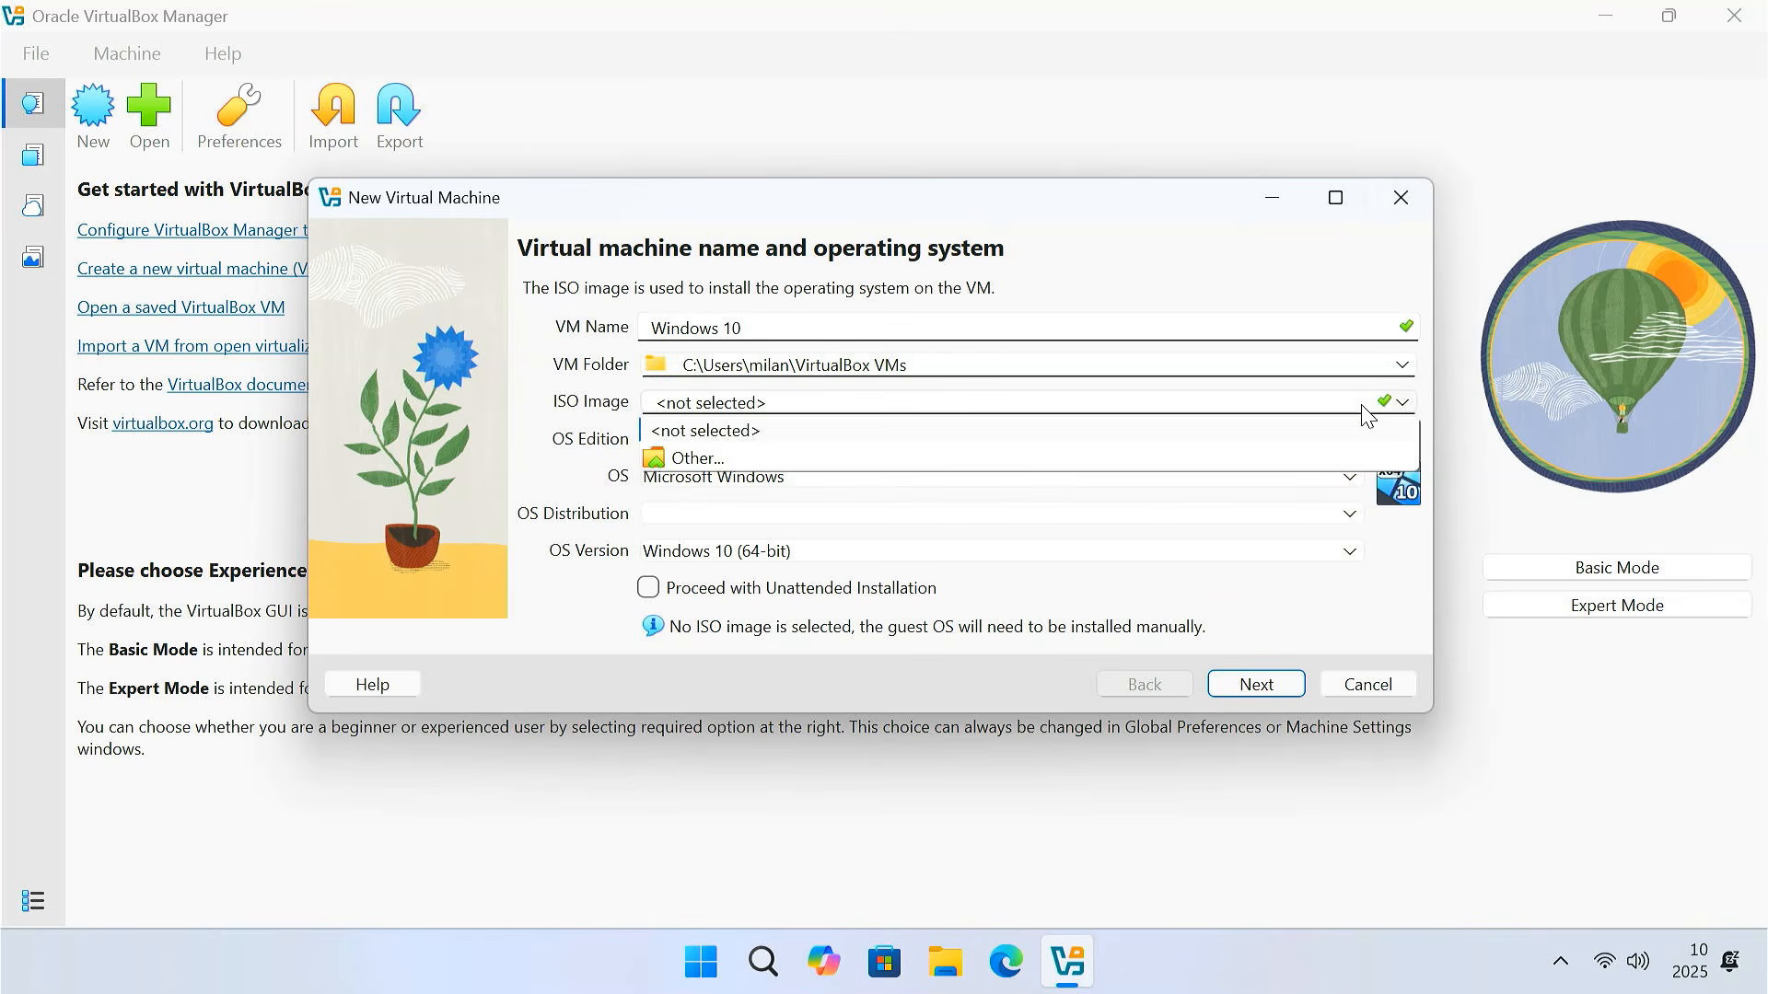
Attach Windows10.iso from Downloads as the install image and disable unattended installation
left_click(738, 458)
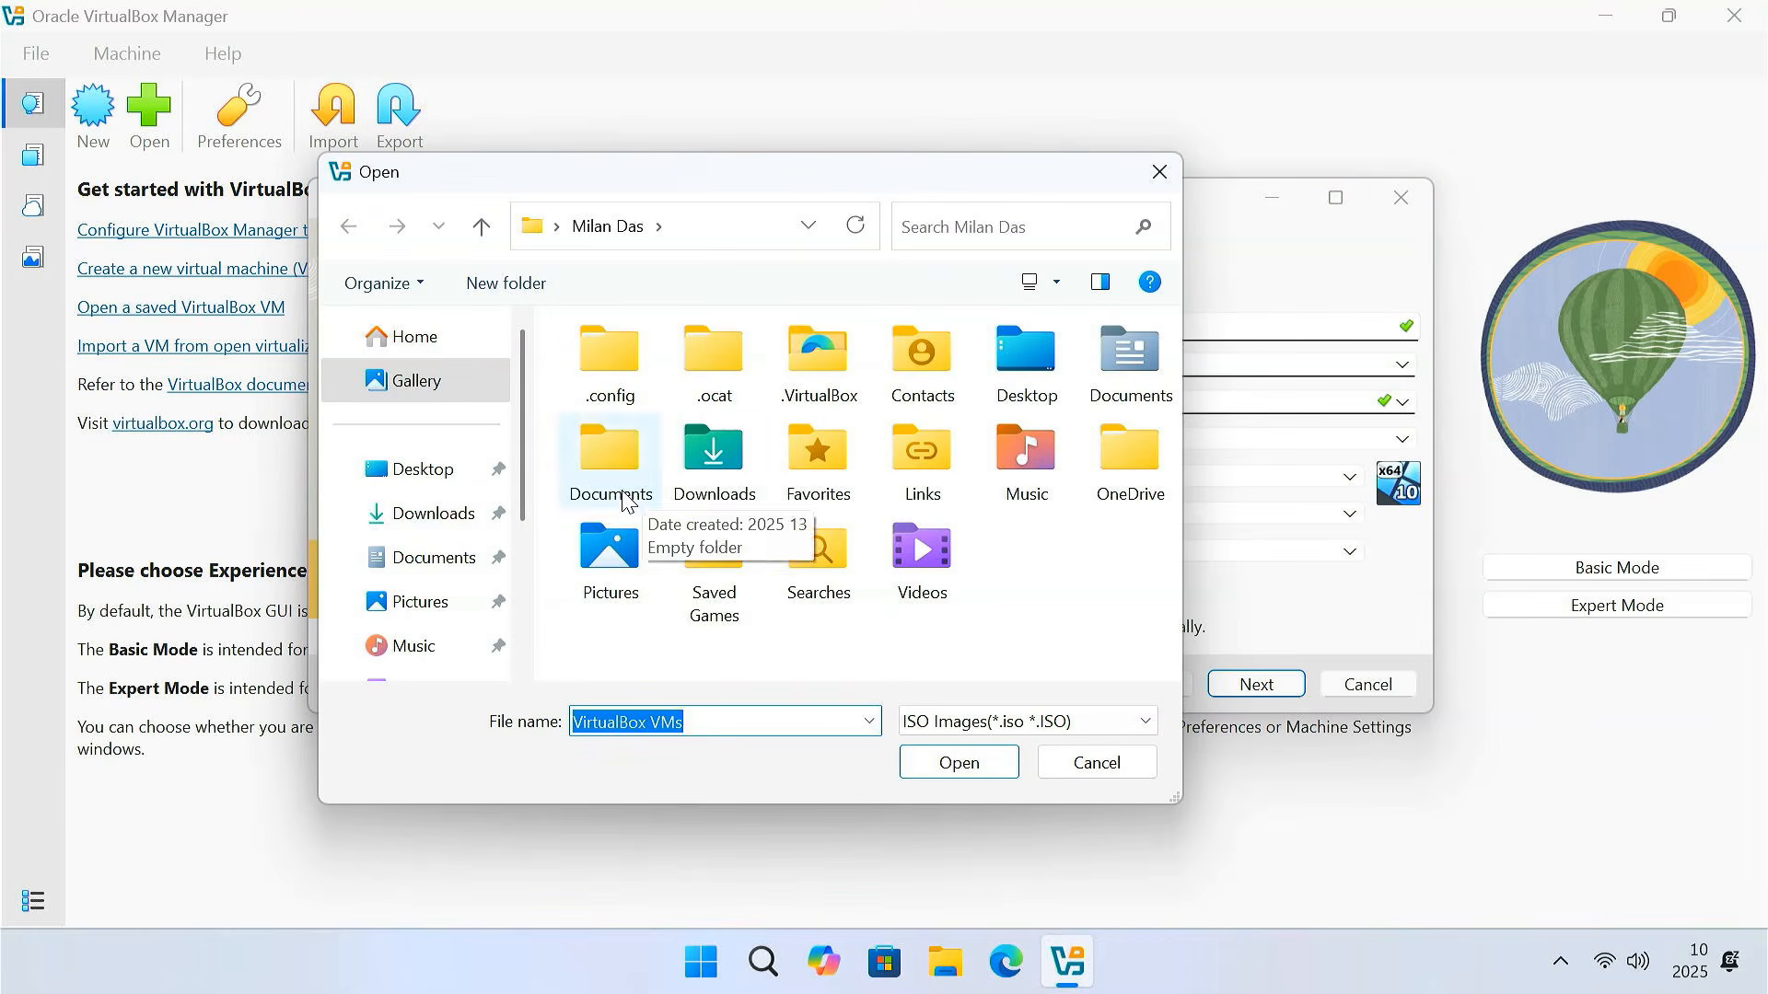
left_click(440, 521)
left_click(697, 412)
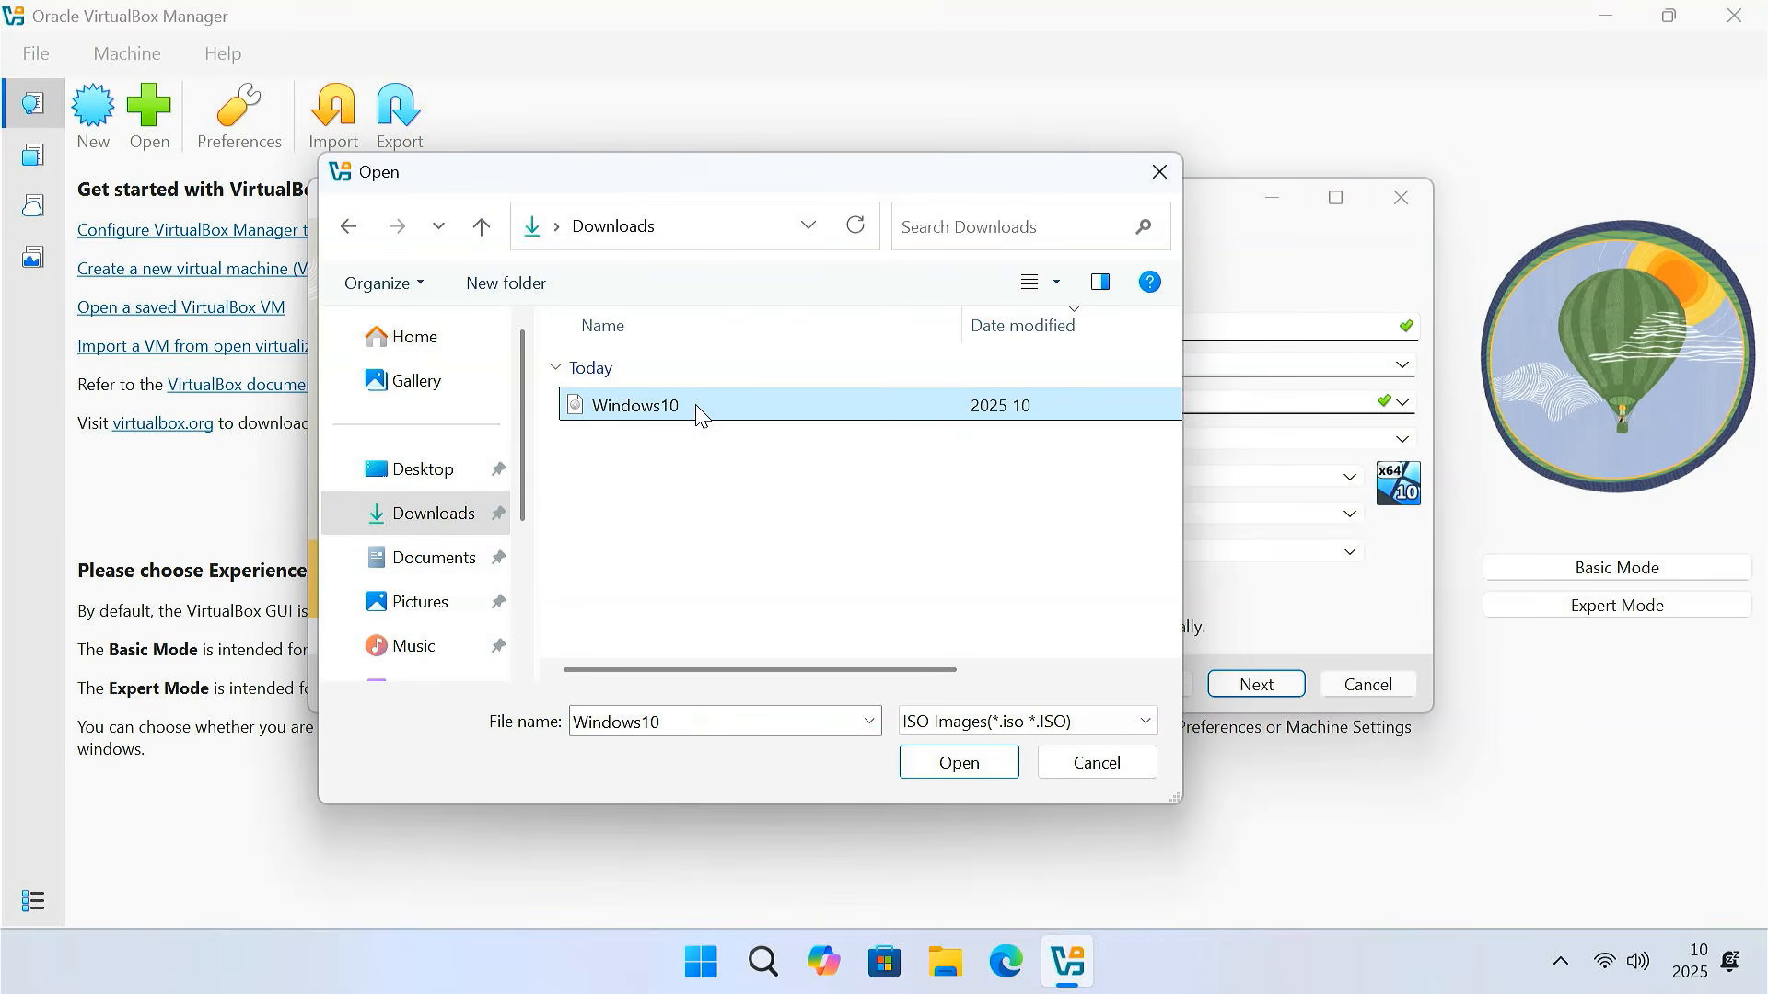
left_click(972, 764)
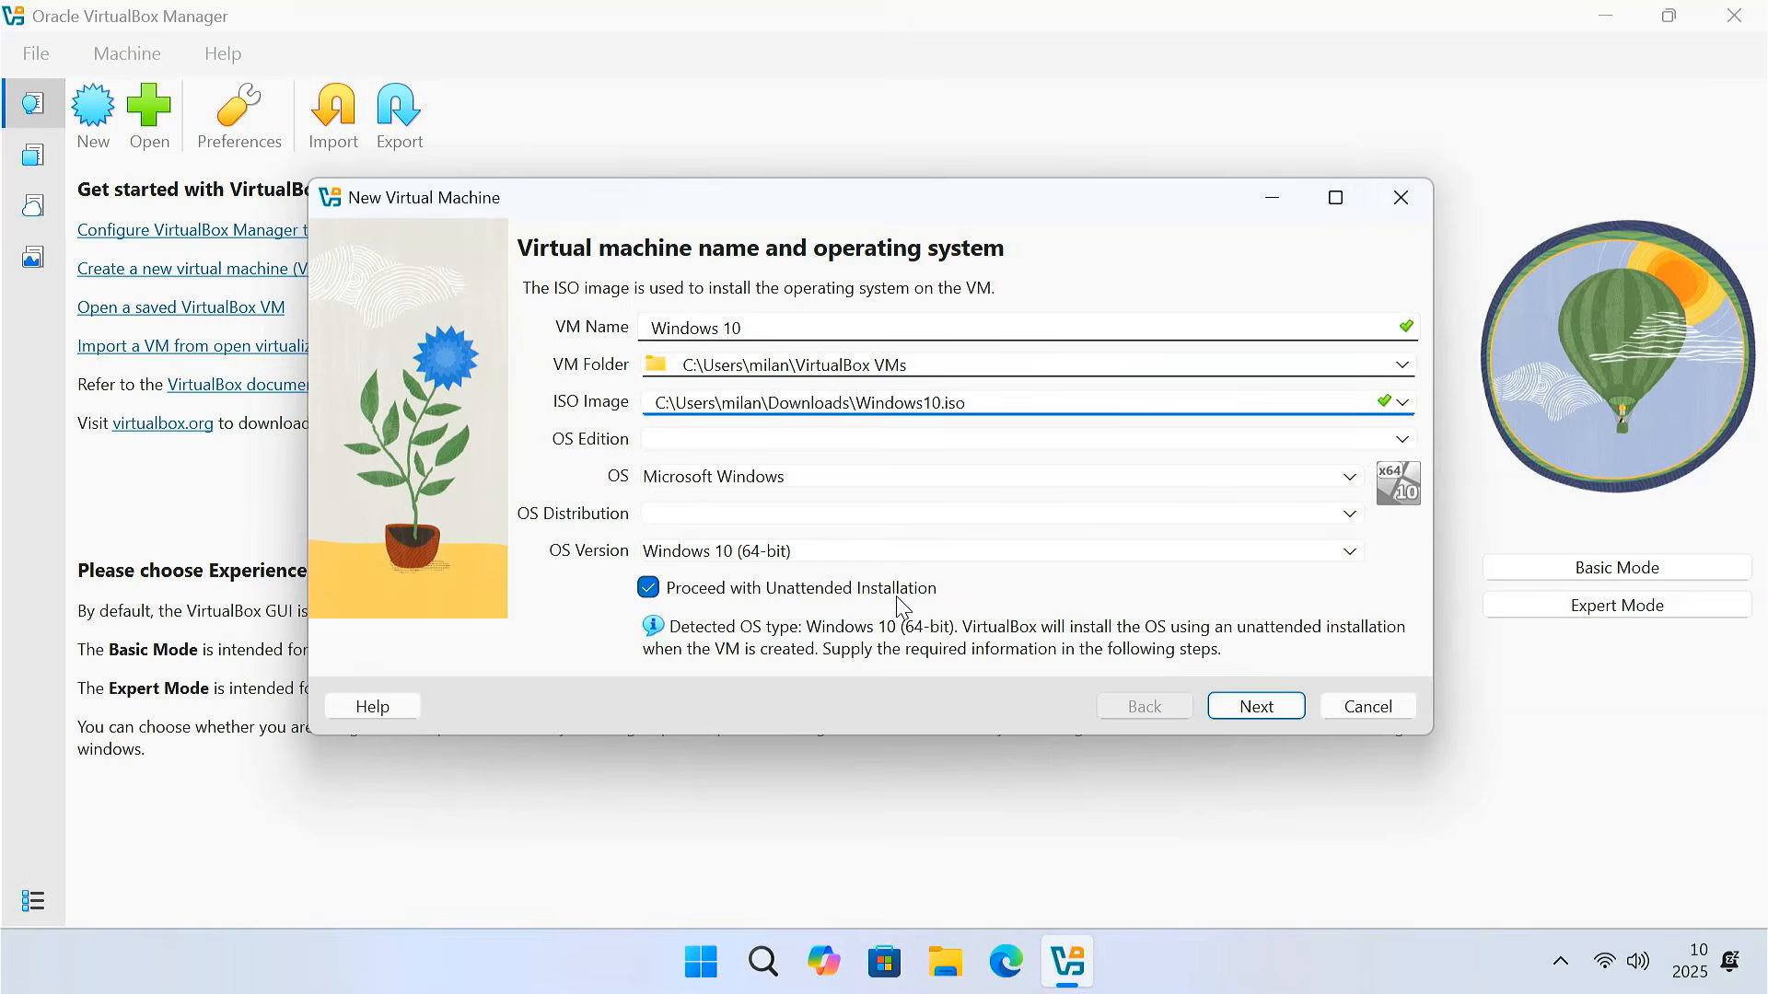
left_click(664, 598)
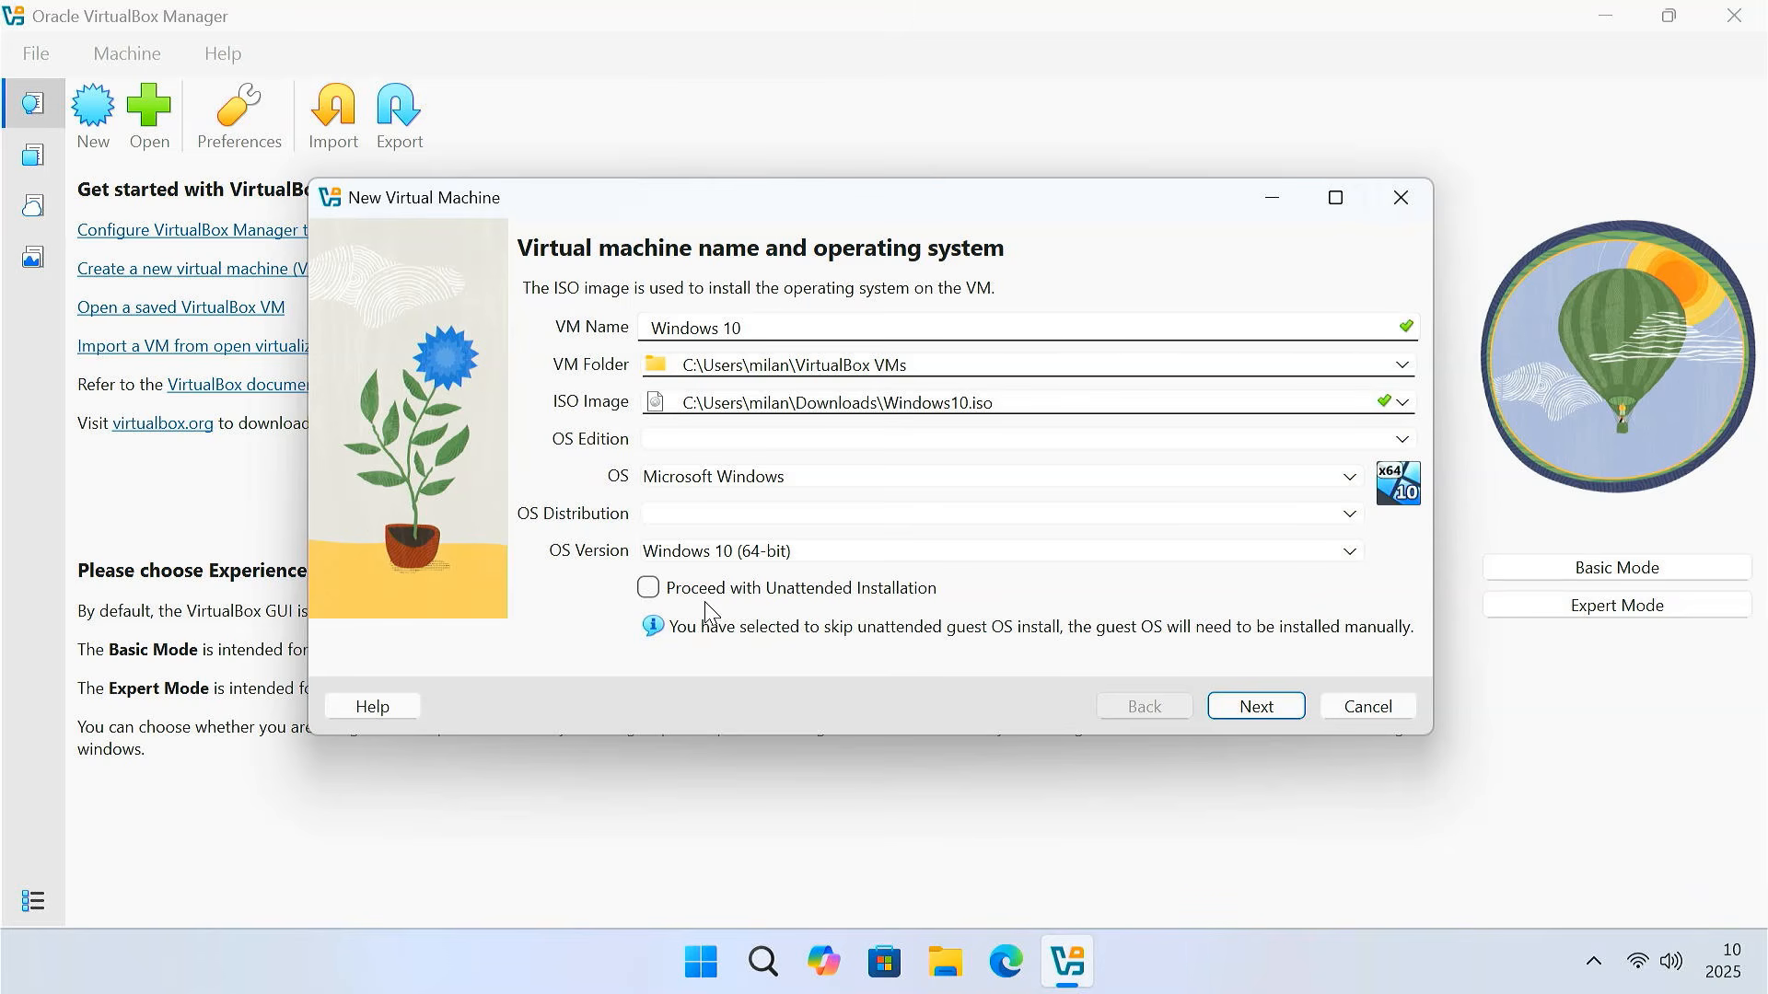
Give the VM 8192 MB base memory and 4 CPUs
left_click(1255, 709)
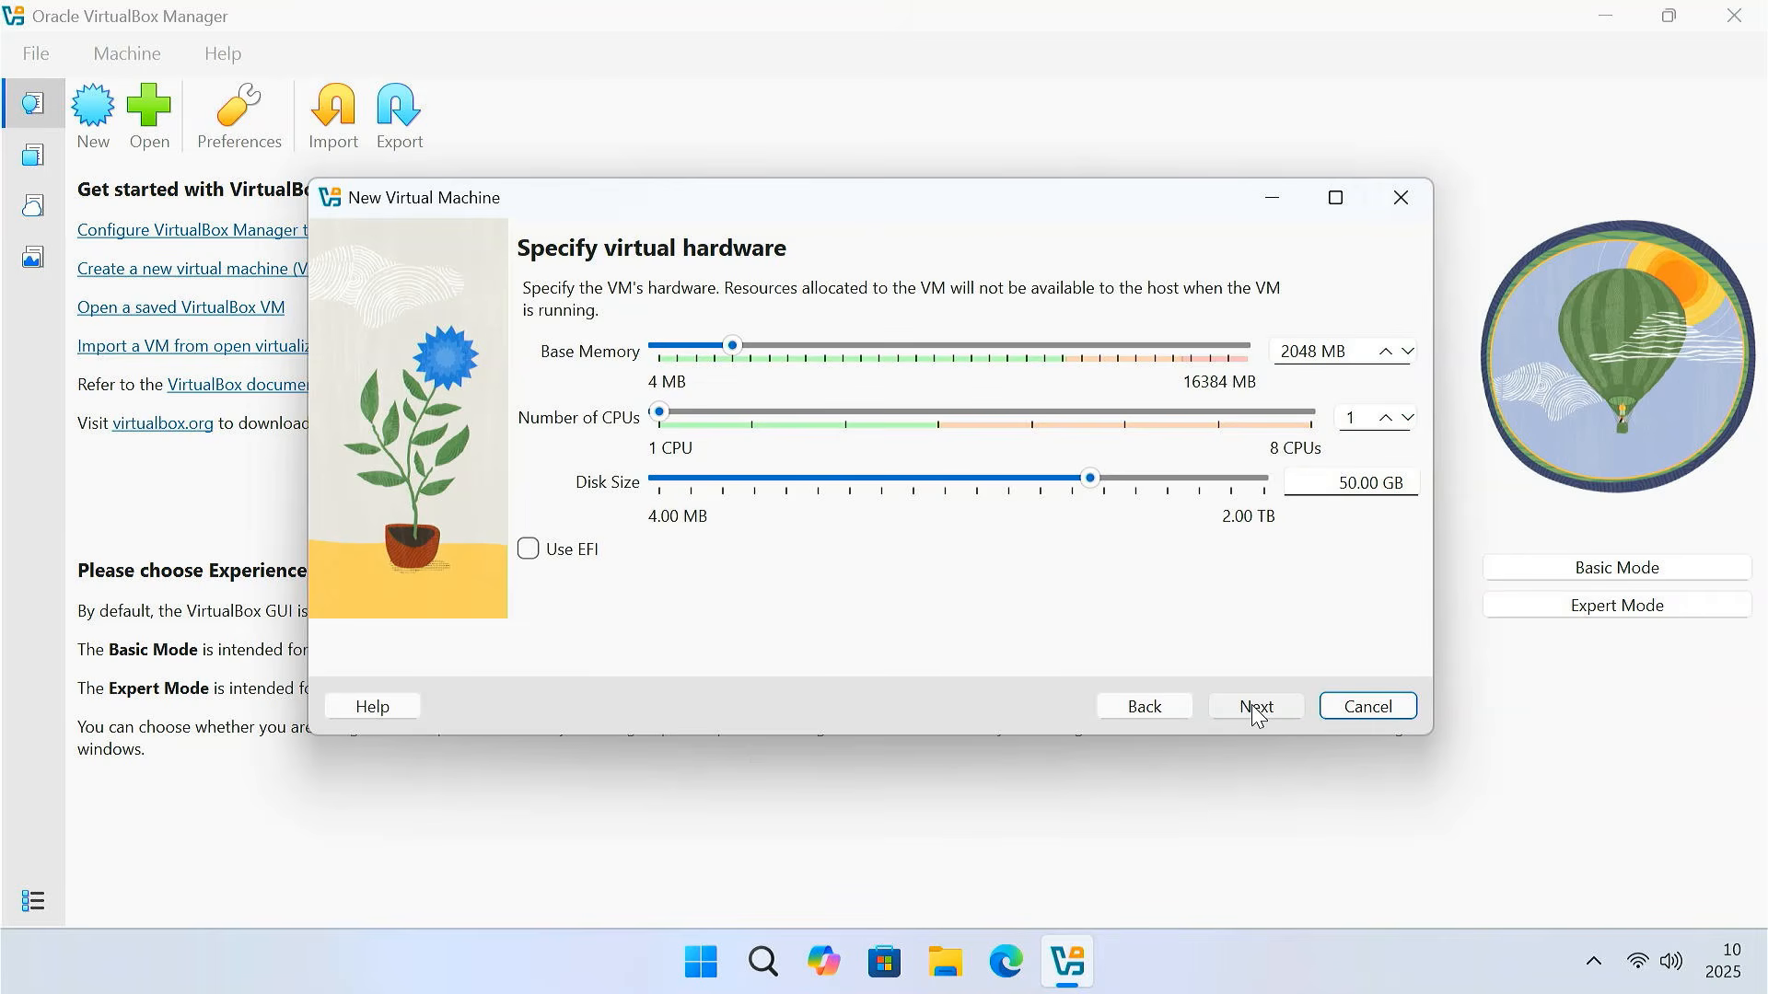
left_click(737, 359)
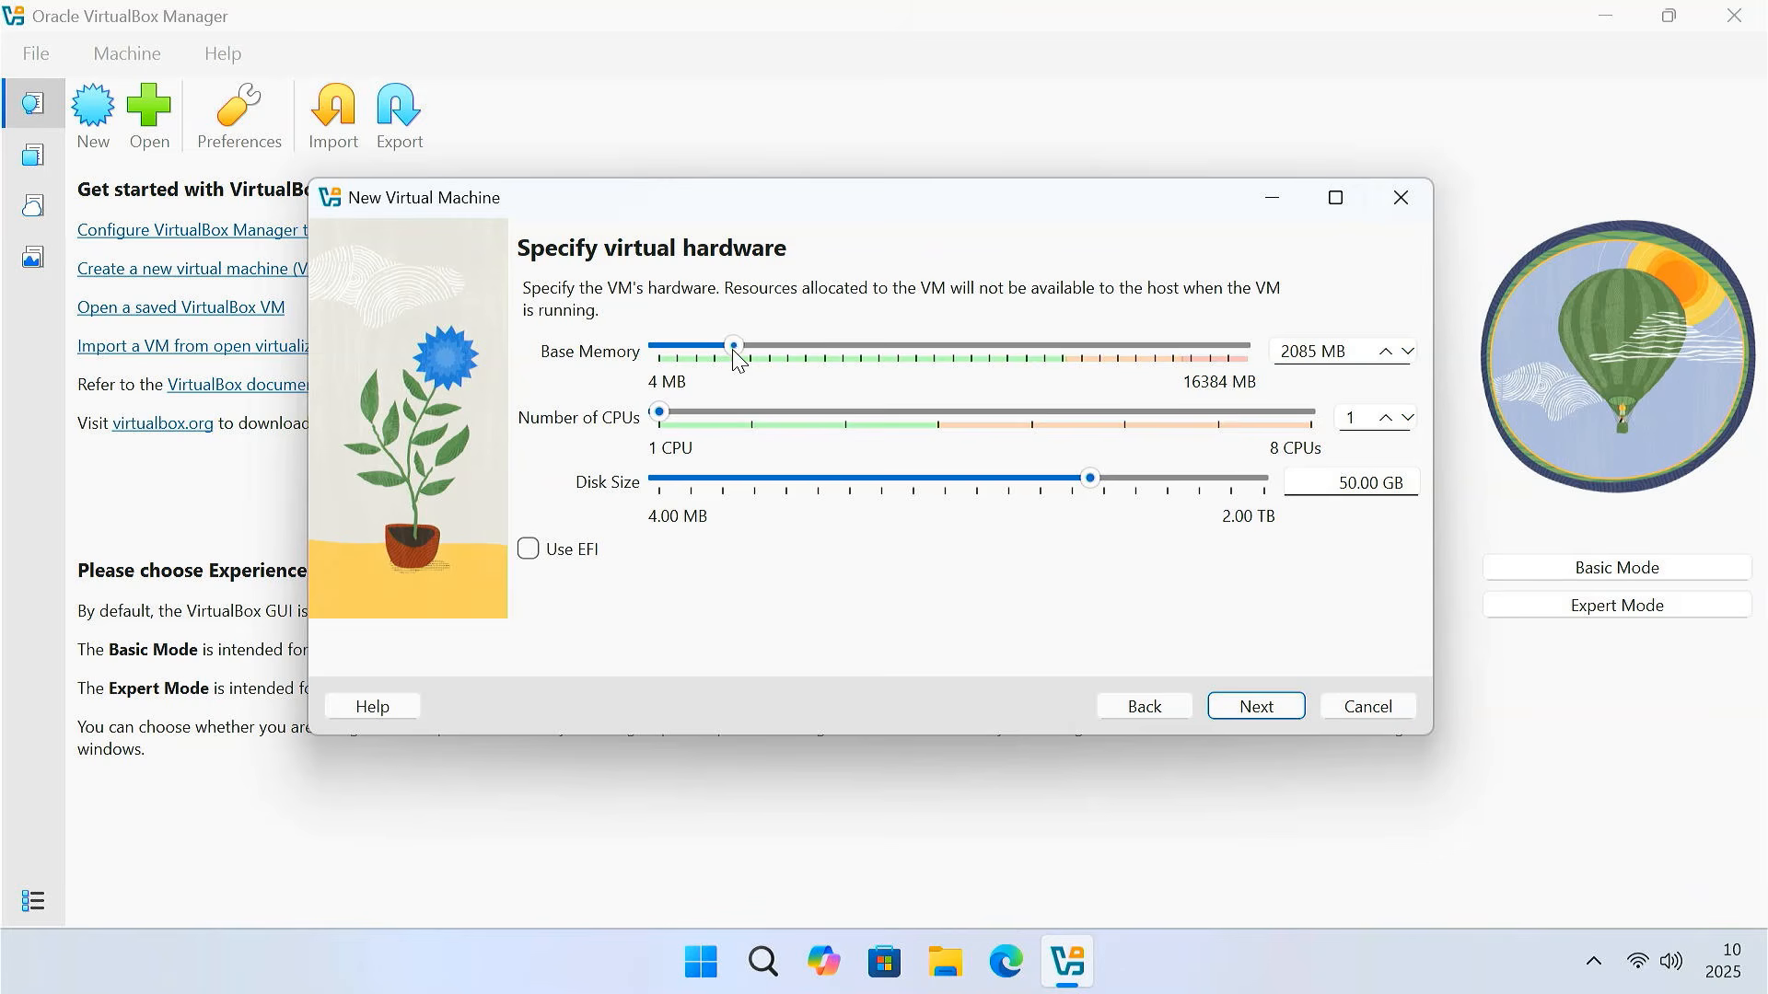
left_click_drag(734, 353, 952, 347)
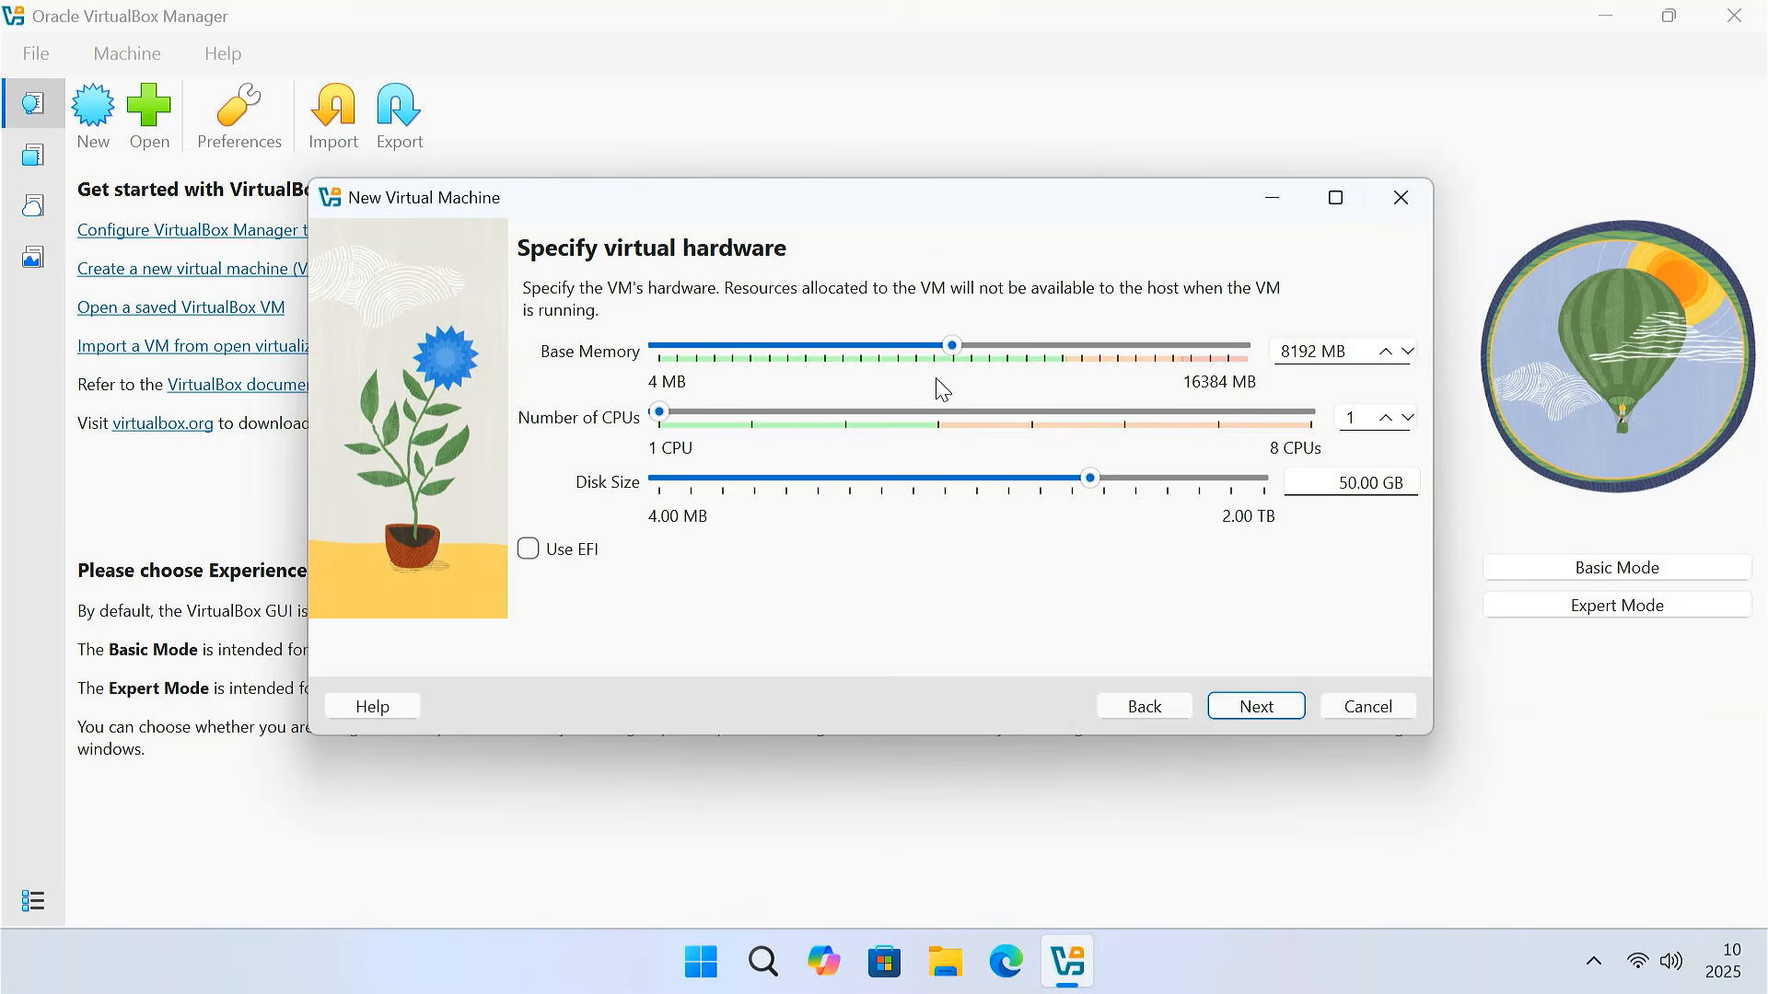
left_click_drag(1280, 351, 1354, 350)
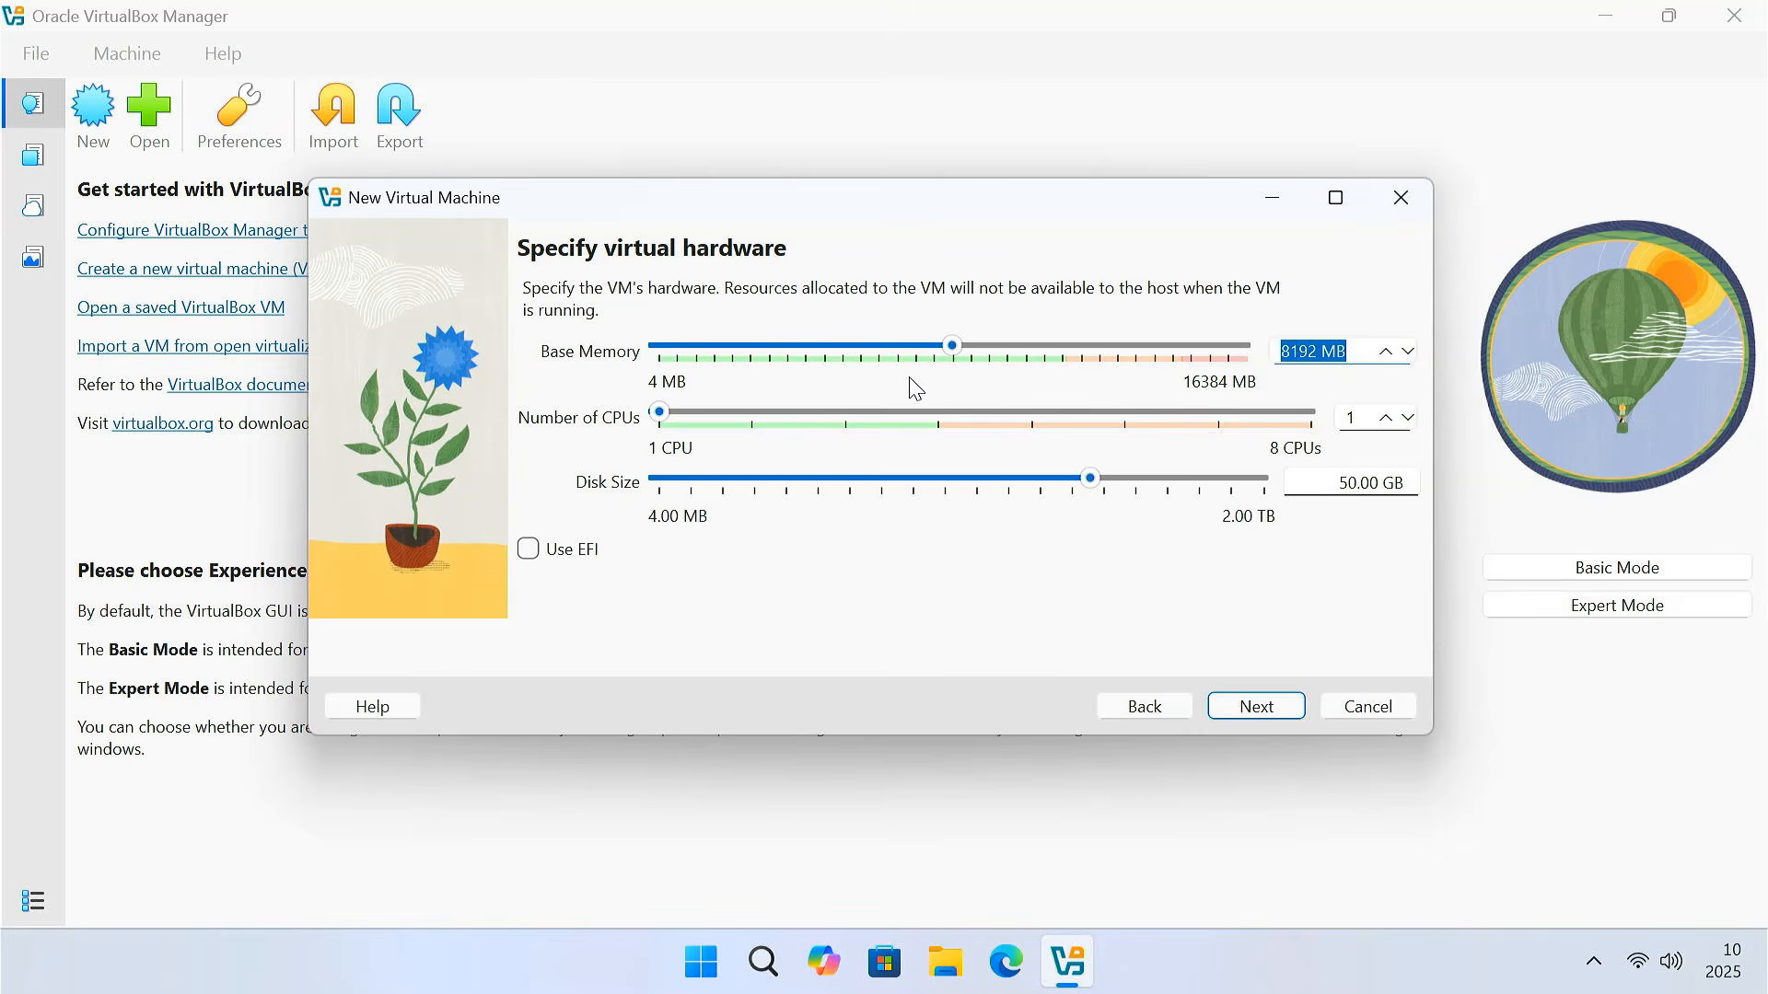
left_click(660, 416)
left_click_drag(658, 416, 918, 428)
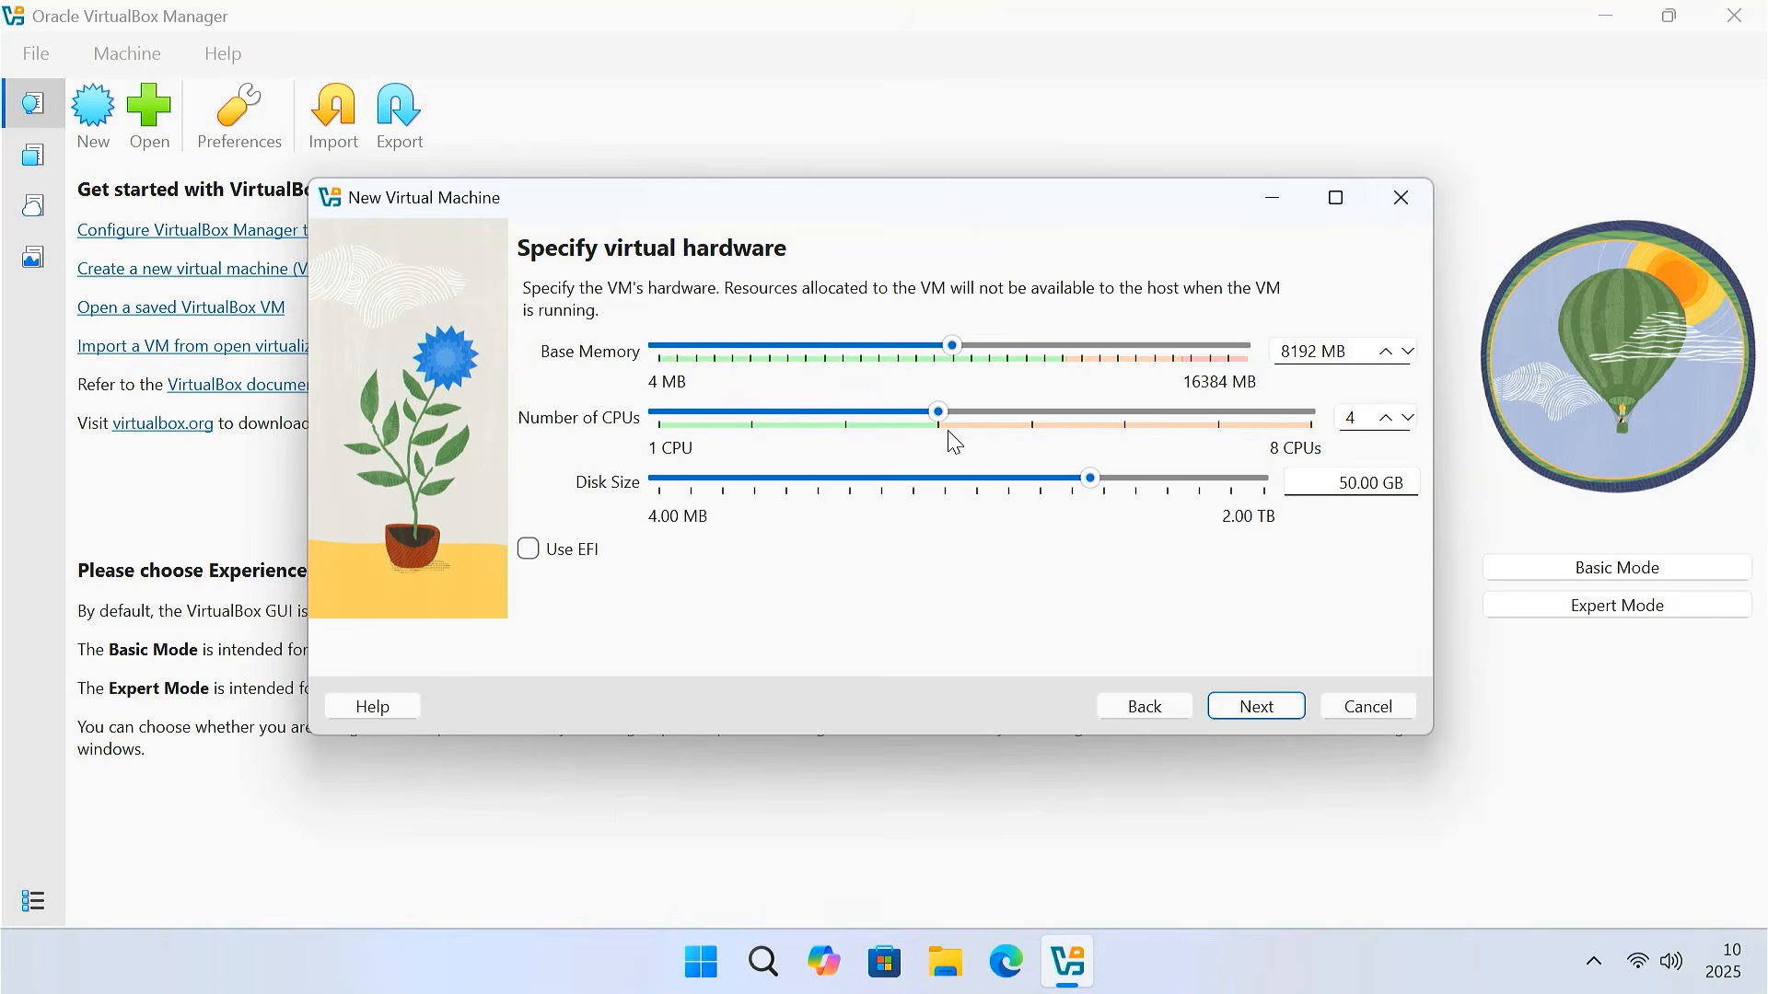
Keep the 50.00 GB disk size and finish creating the VM
left_click_drag(1337, 481, 1387, 481)
left_click(1256, 711)
left_click(1254, 711)
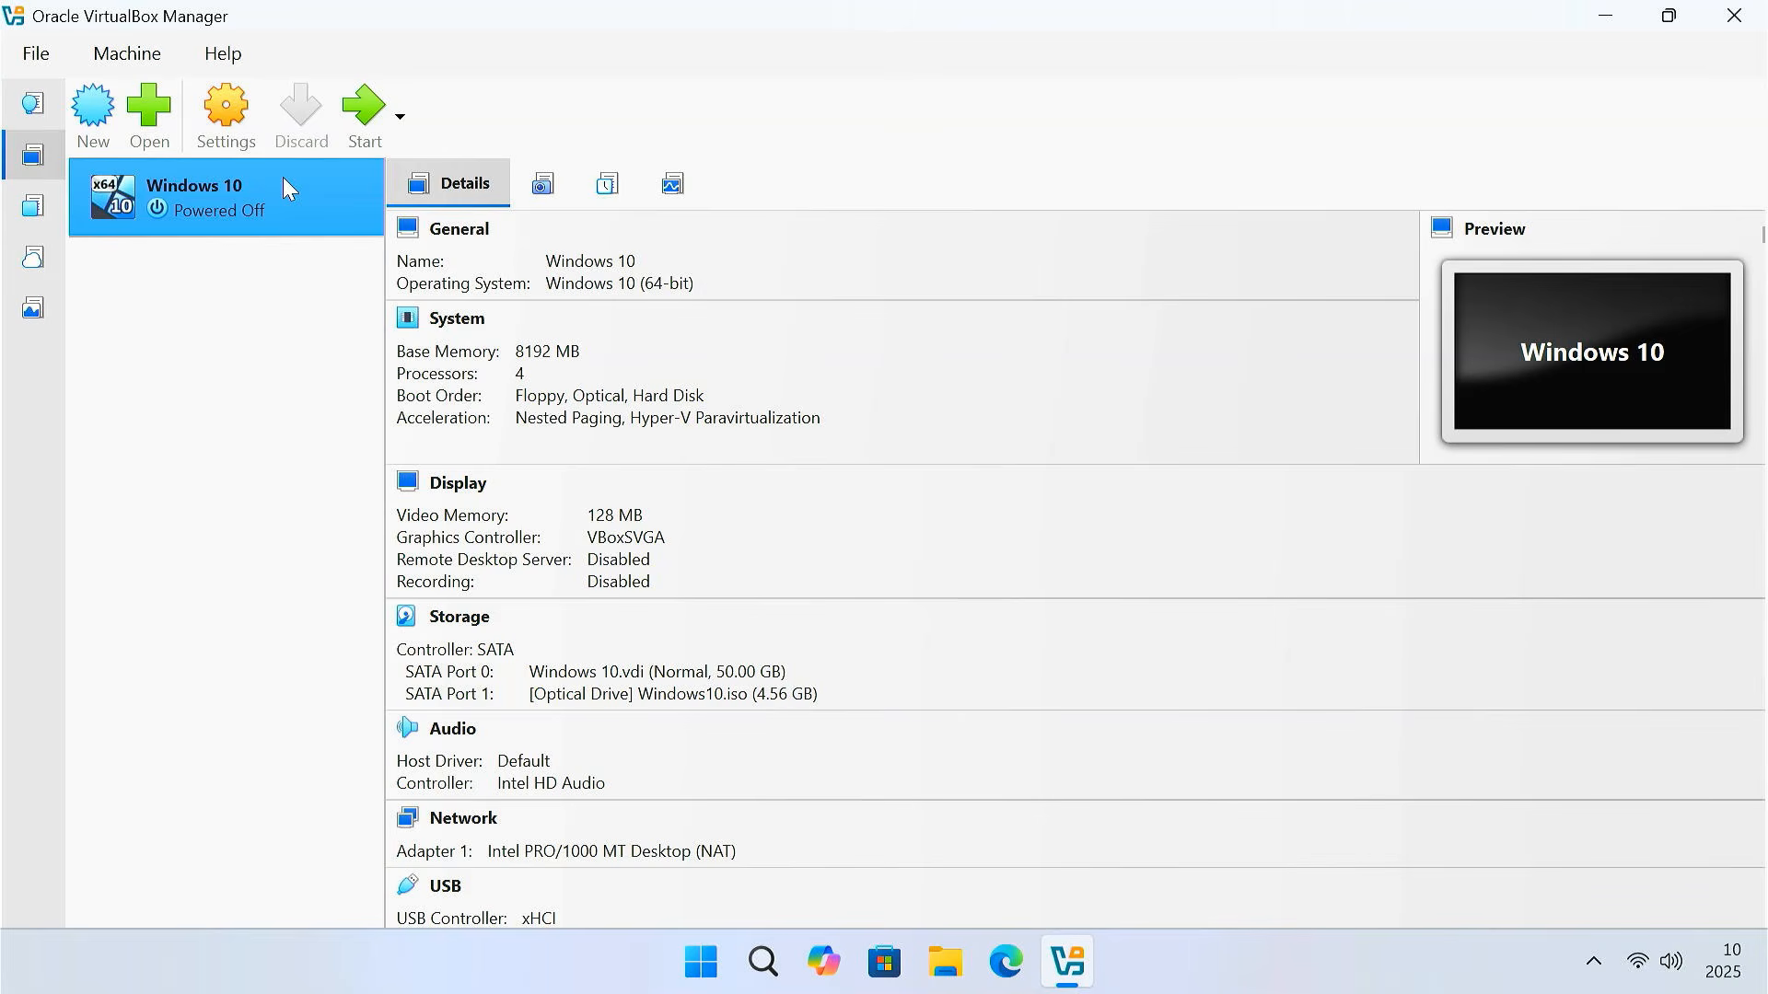
In the VM's General > Features settings, set Shared Clipboard and Drag'n'Drop to Bidirectional
left_click(227, 118)
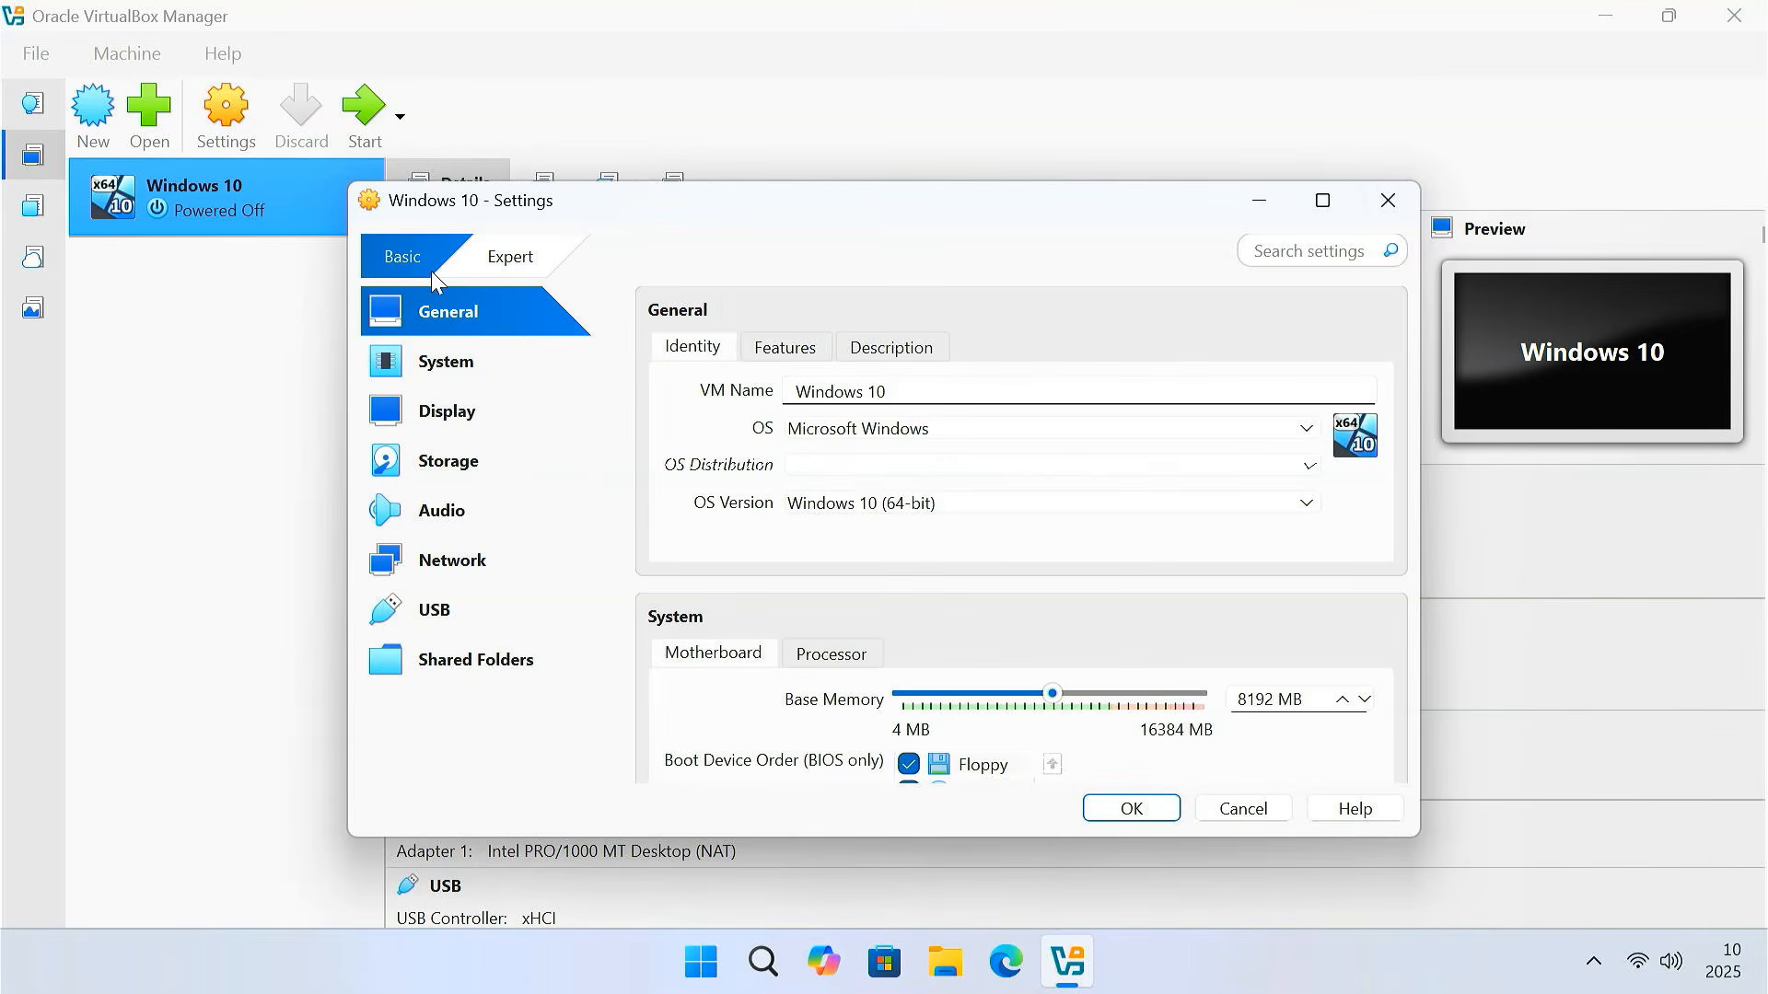
left_click(512, 272)
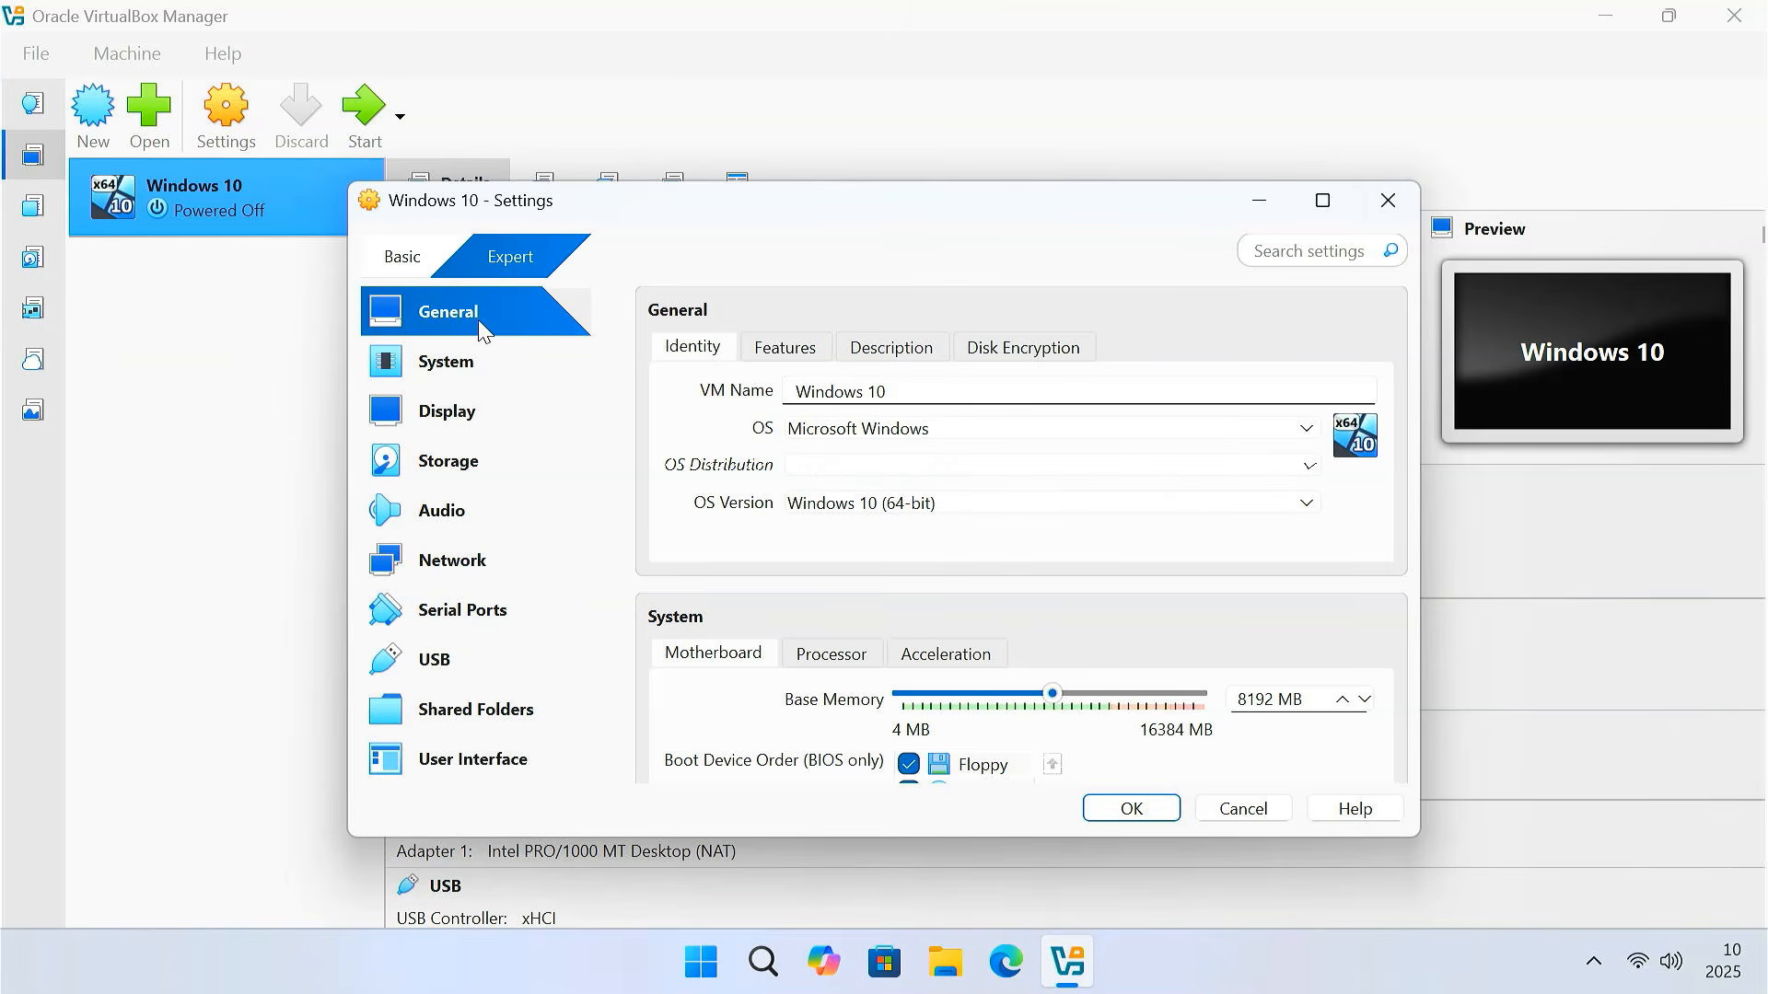
left_click(793, 357)
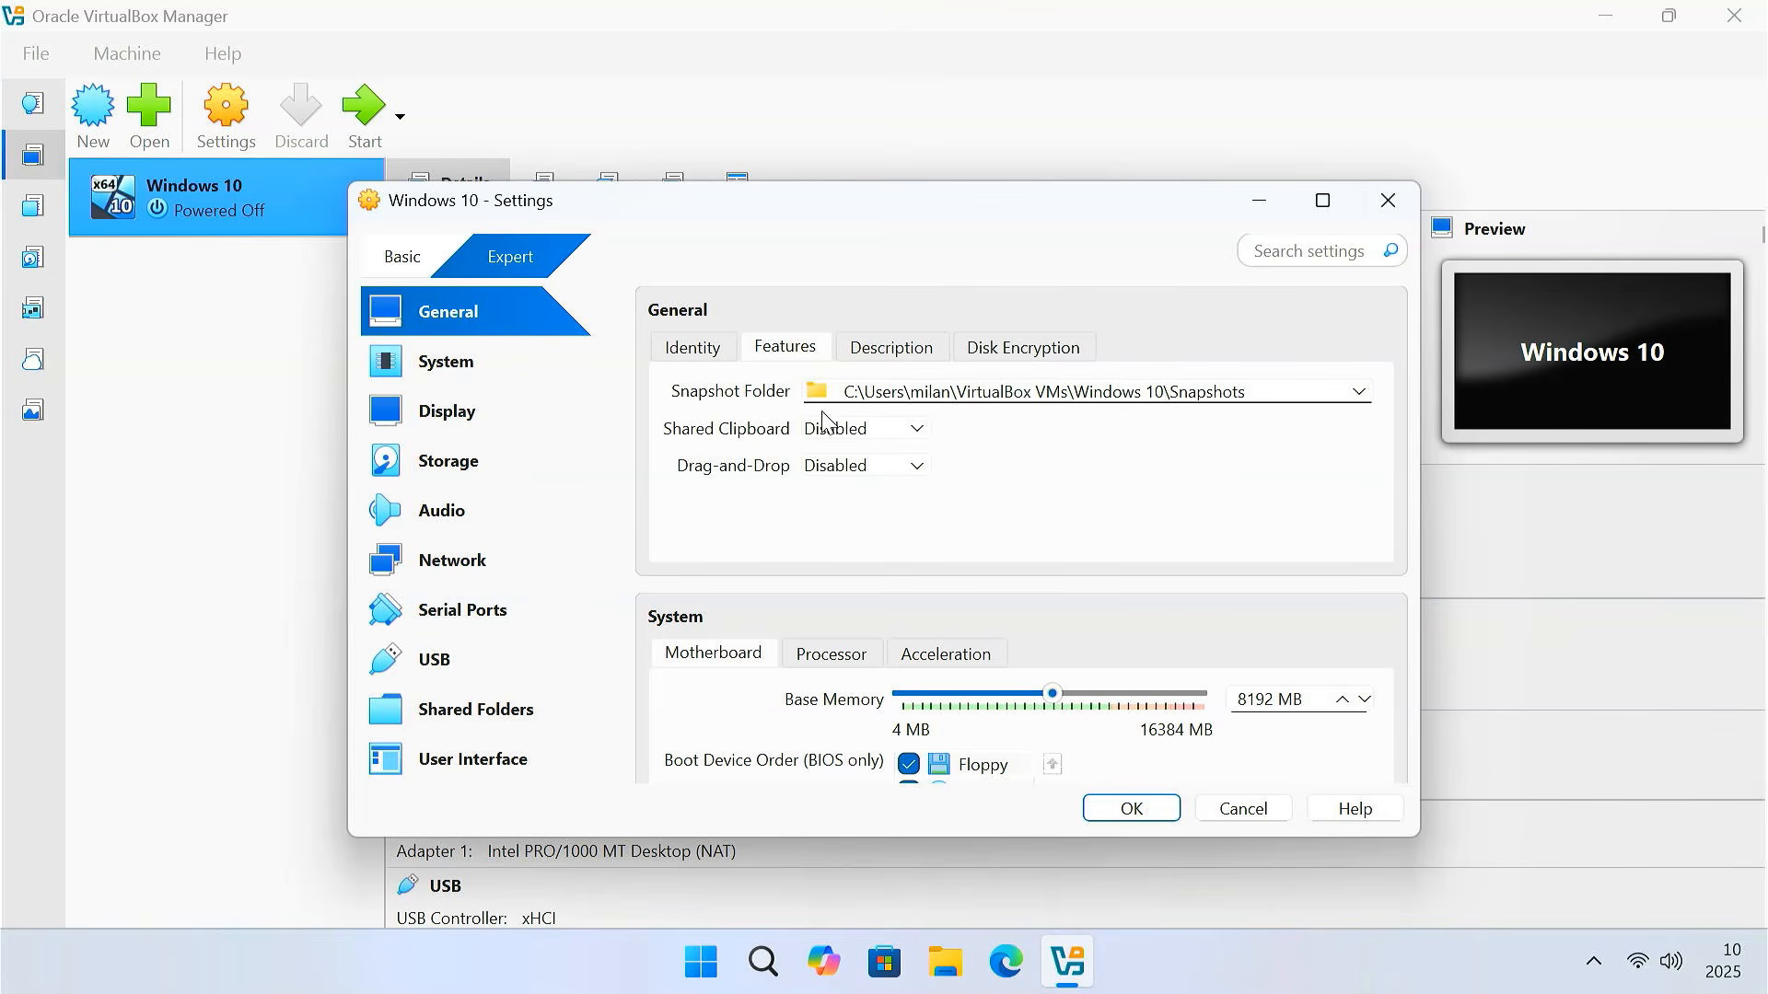
left_click(909, 436)
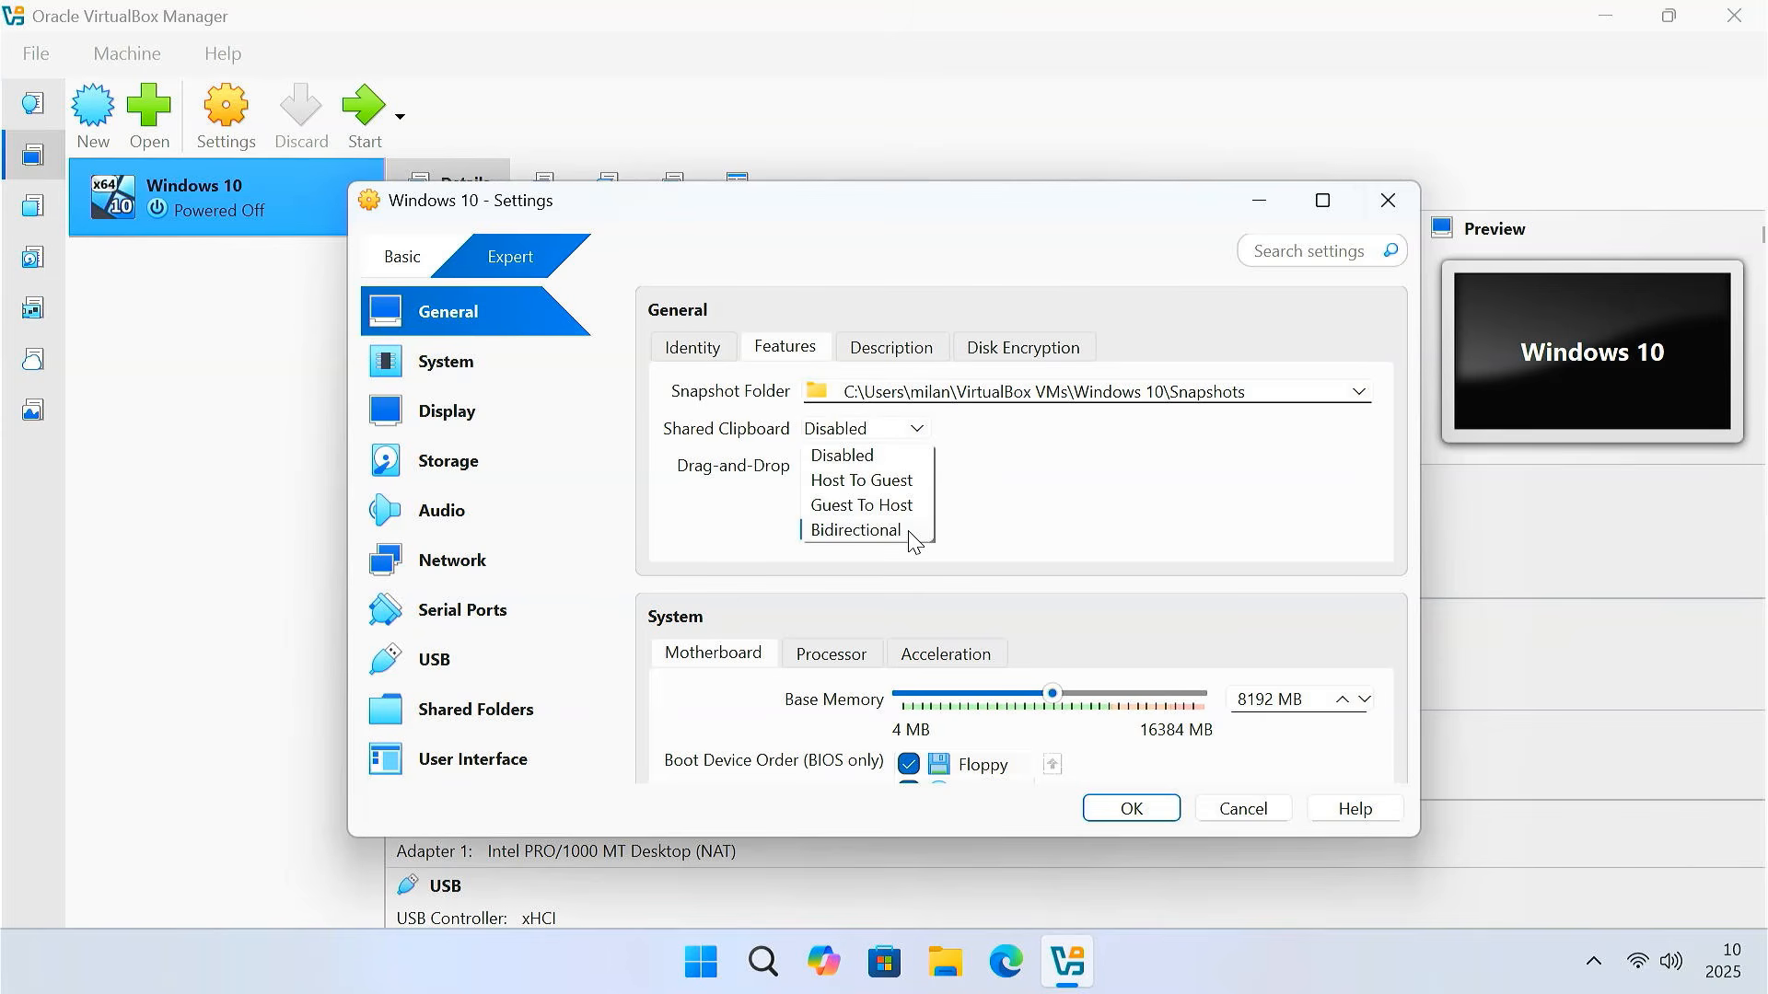
left_click(907, 529)
left_click(907, 474)
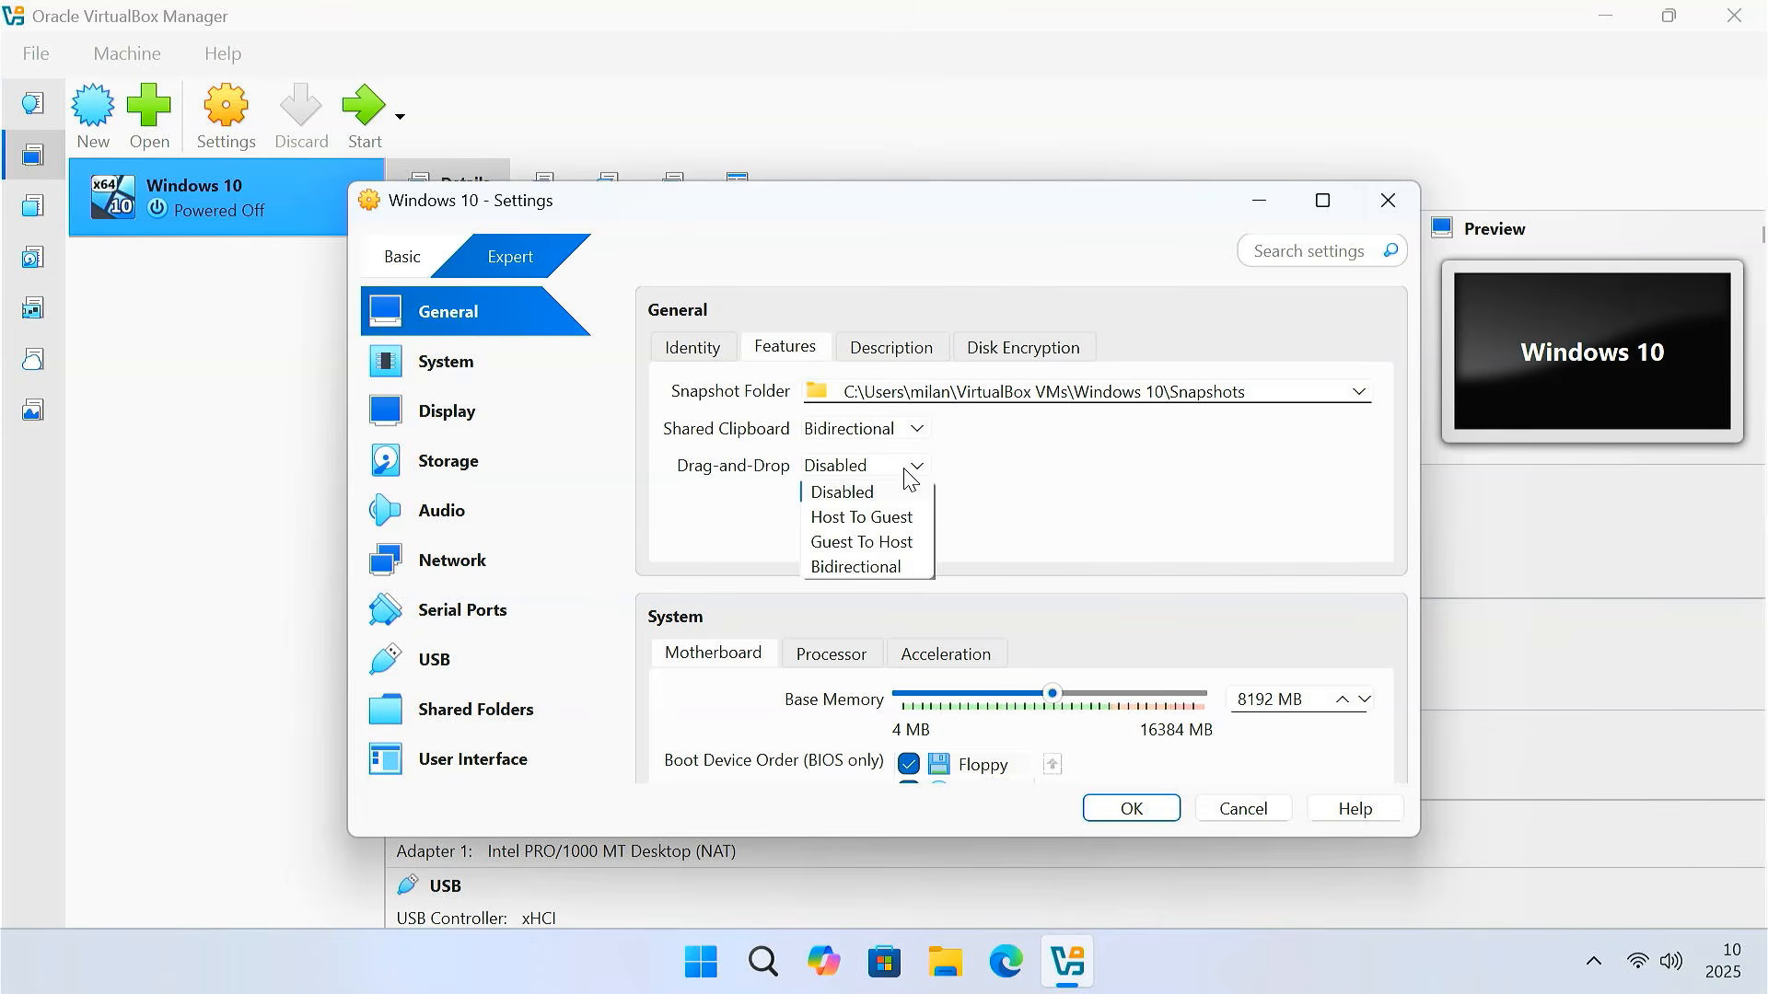
left_click(907, 565)
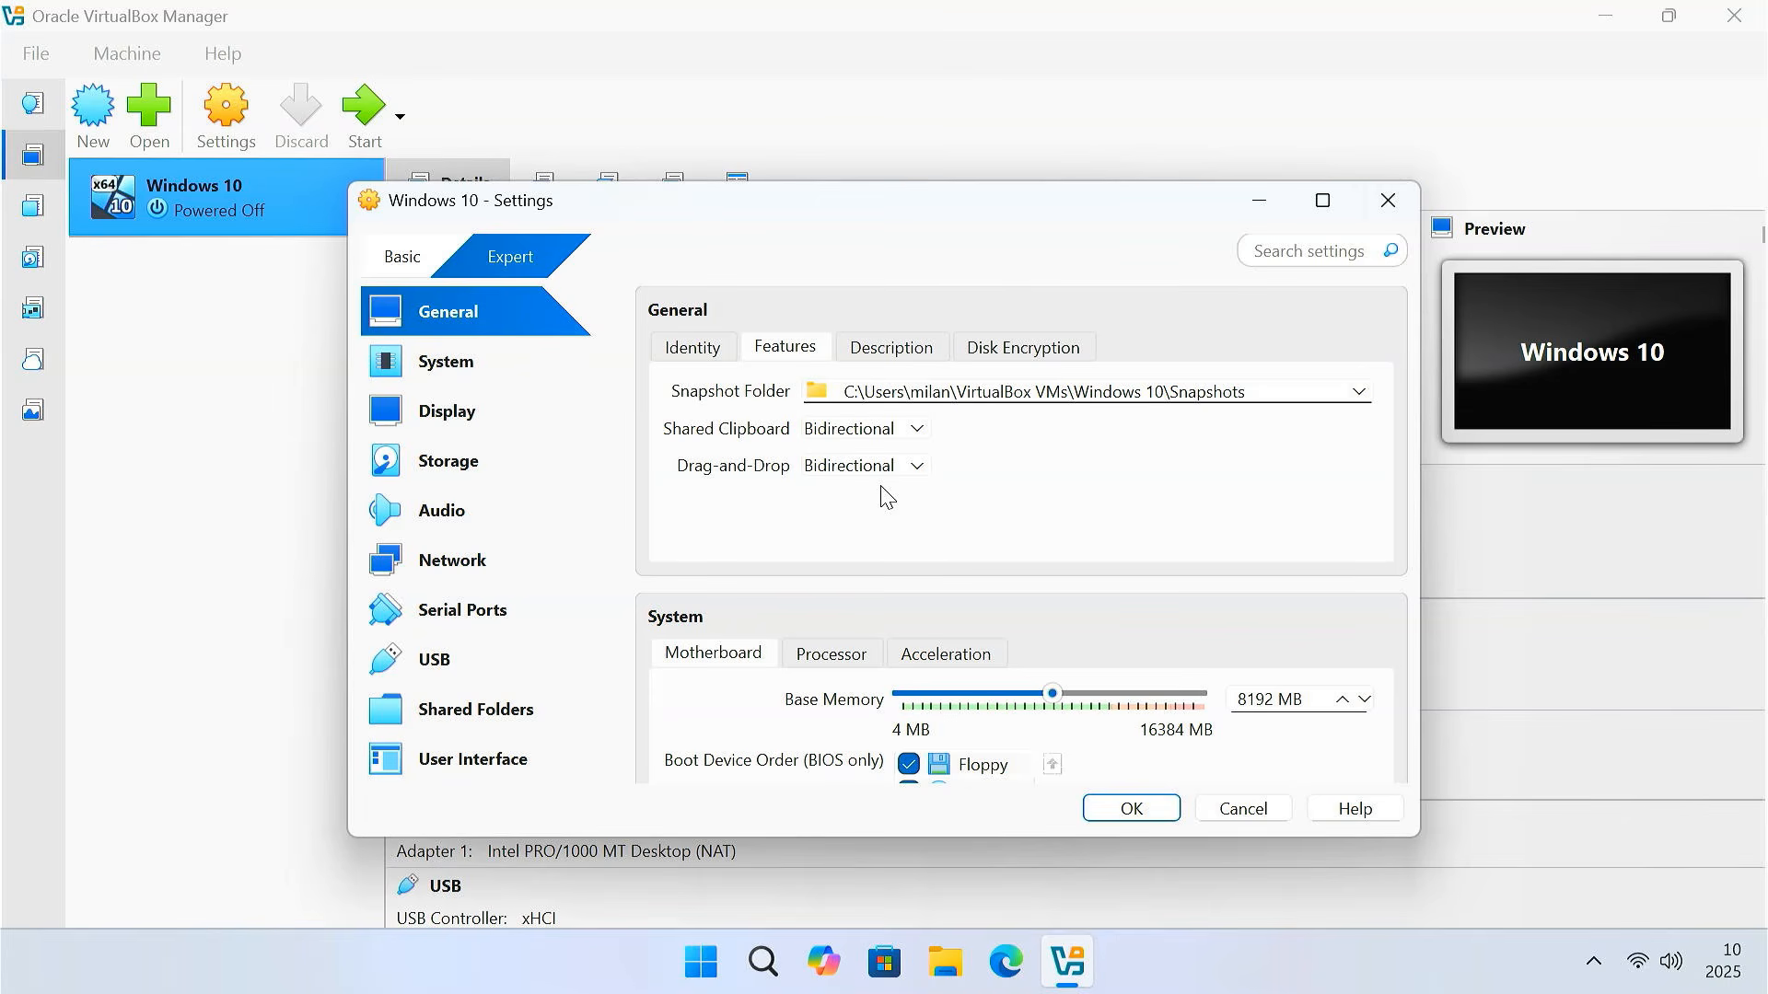
left_click(519, 381)
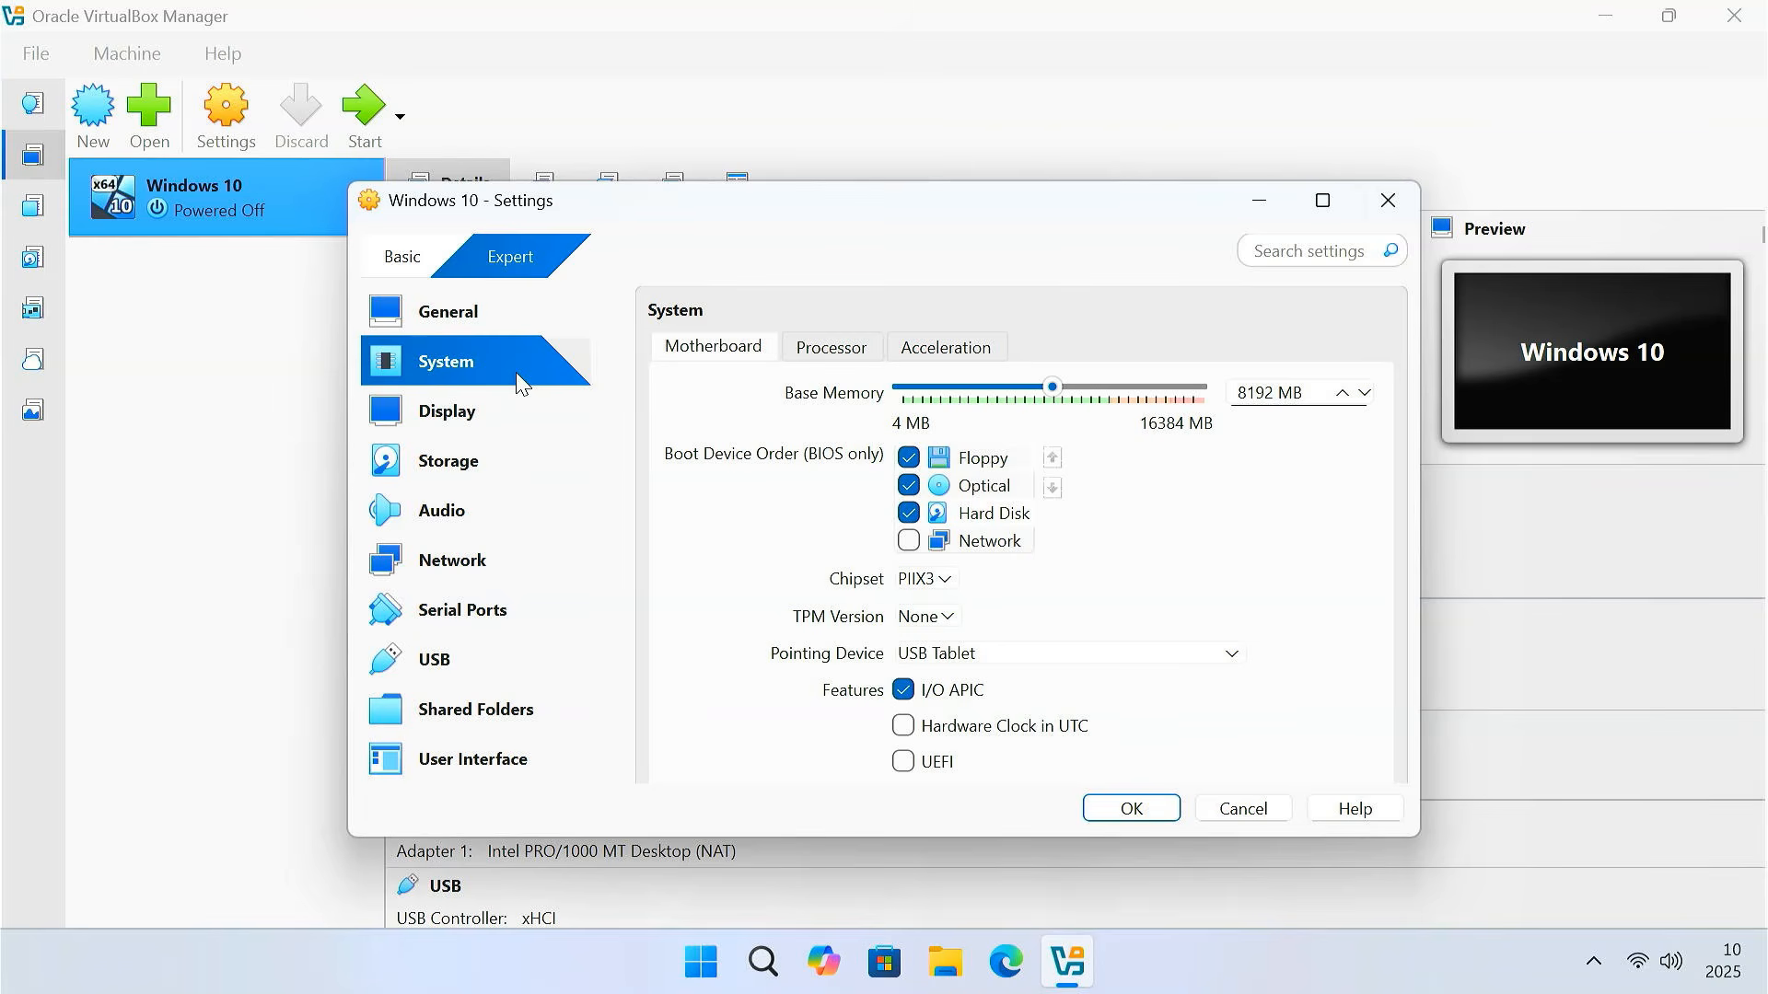
Enable PAE/NX on the processor and set the paravirtualization interface to Hyper-V
left_click(810, 358)
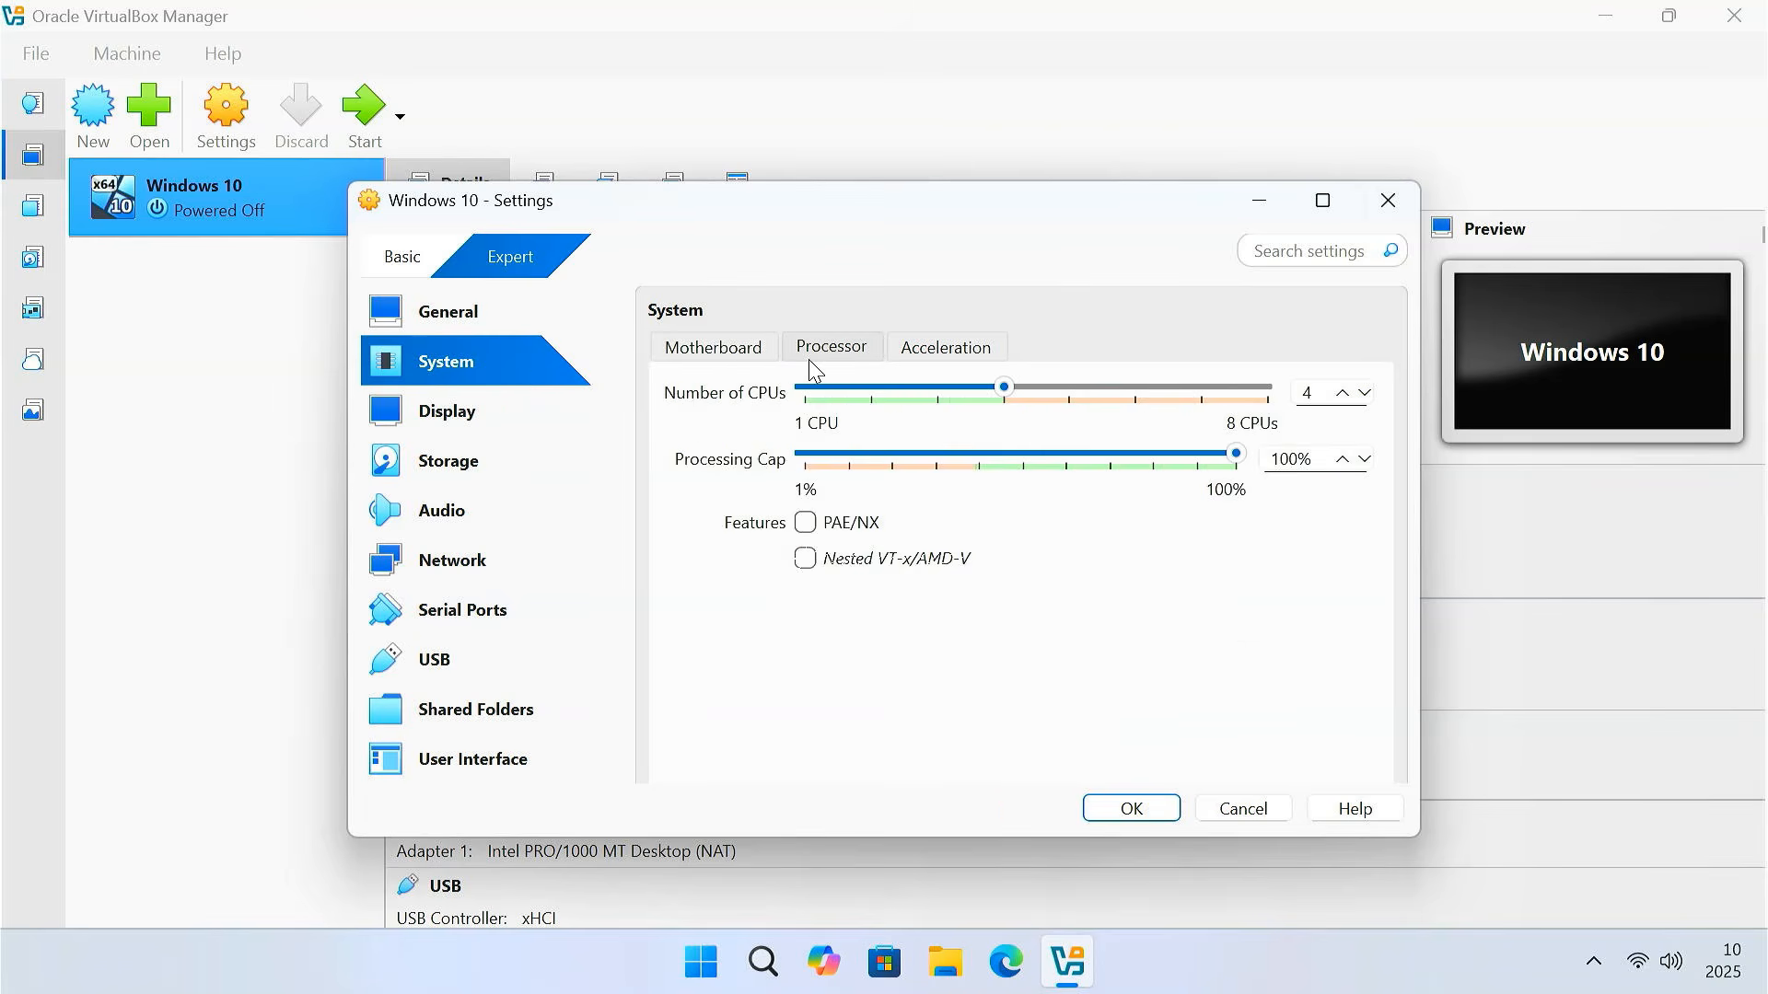
left_click(809, 527)
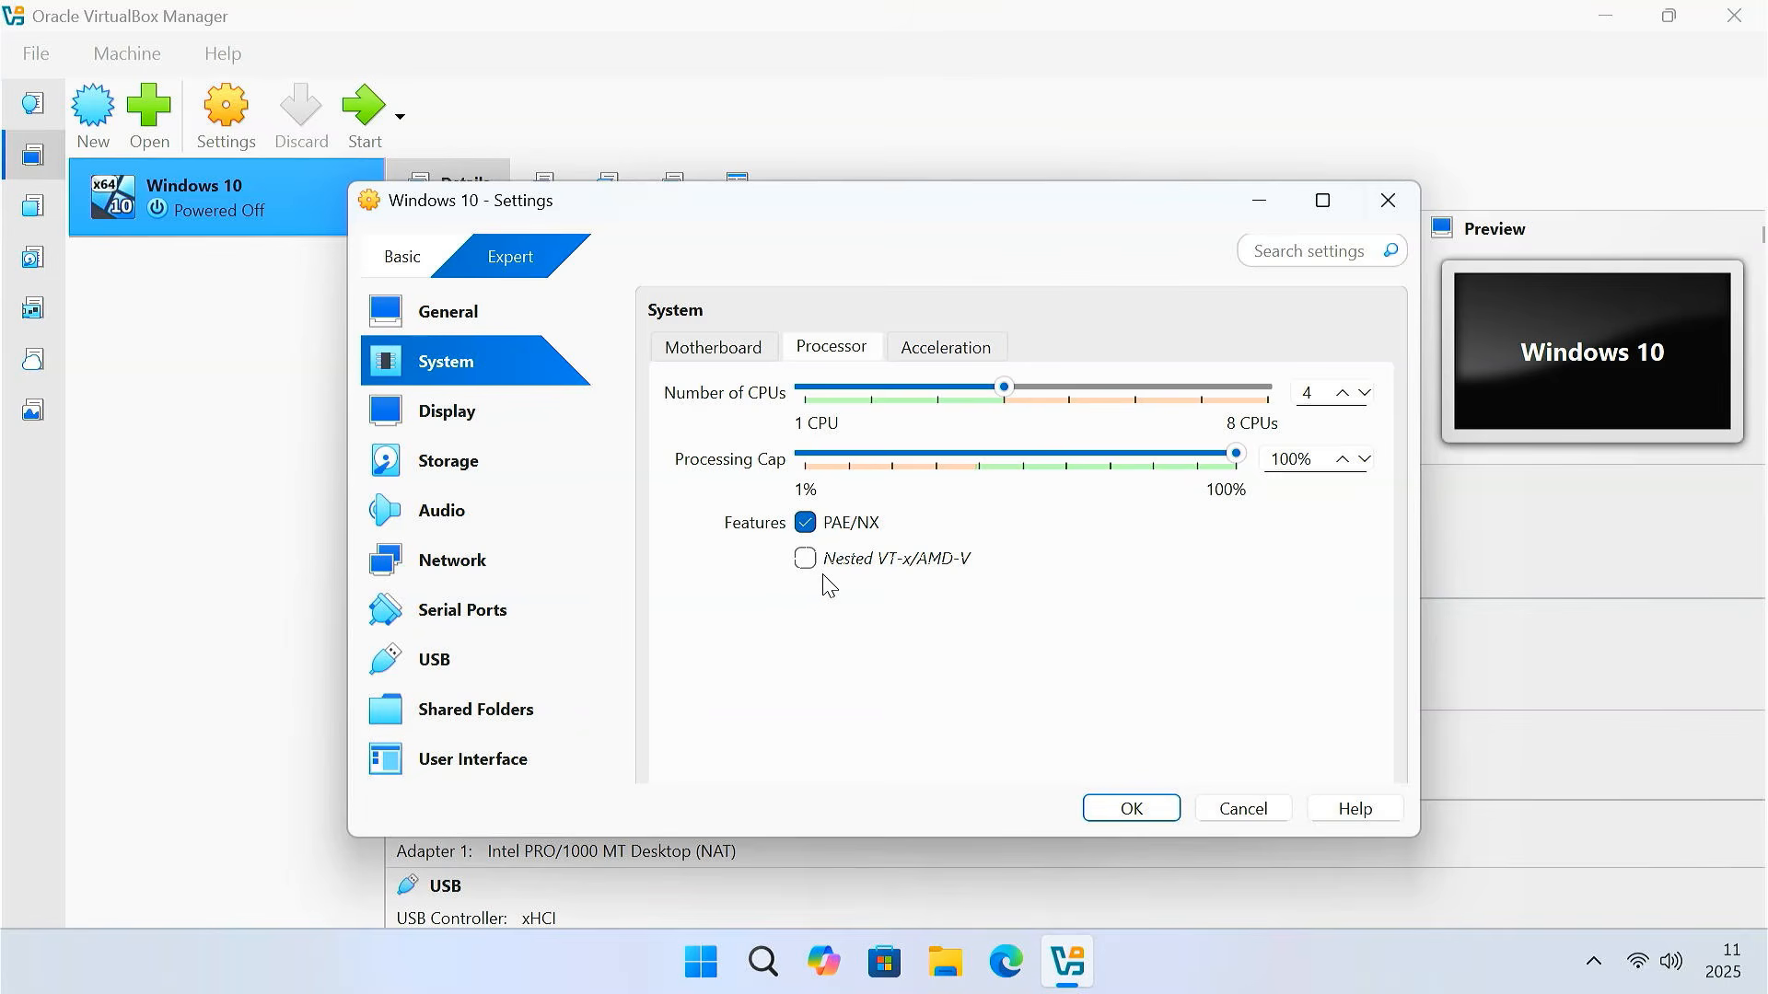
left_click(953, 350)
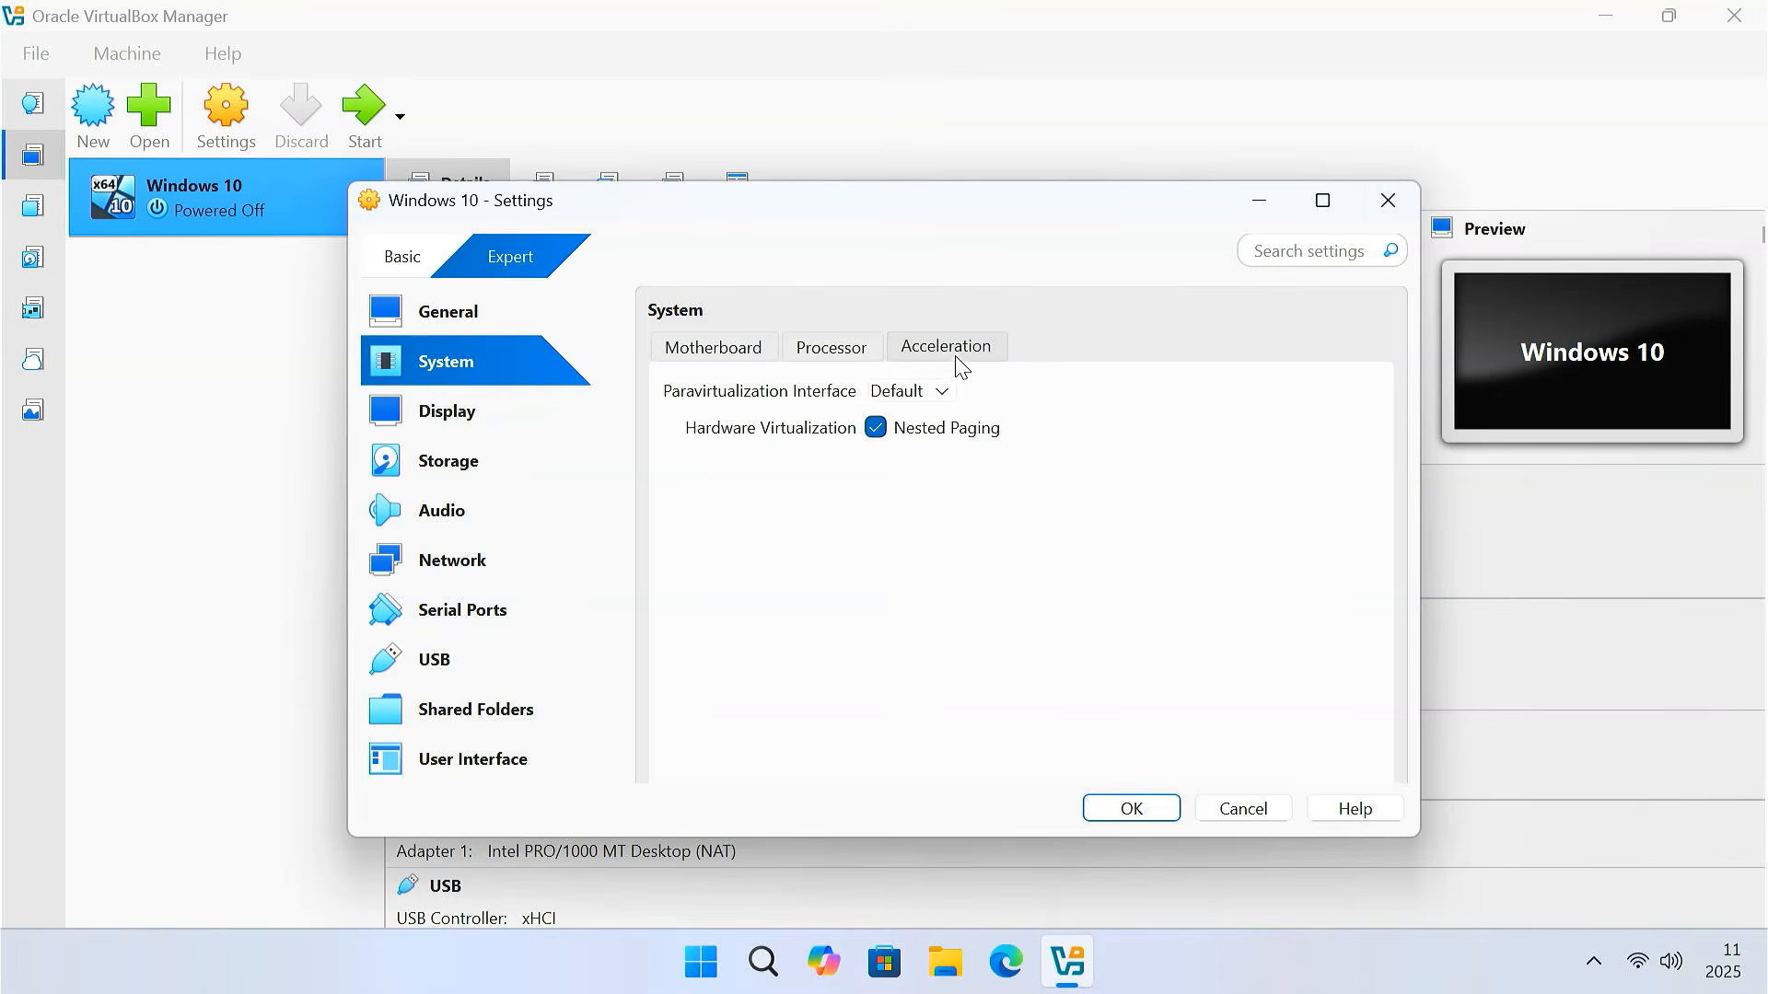
left_click(943, 394)
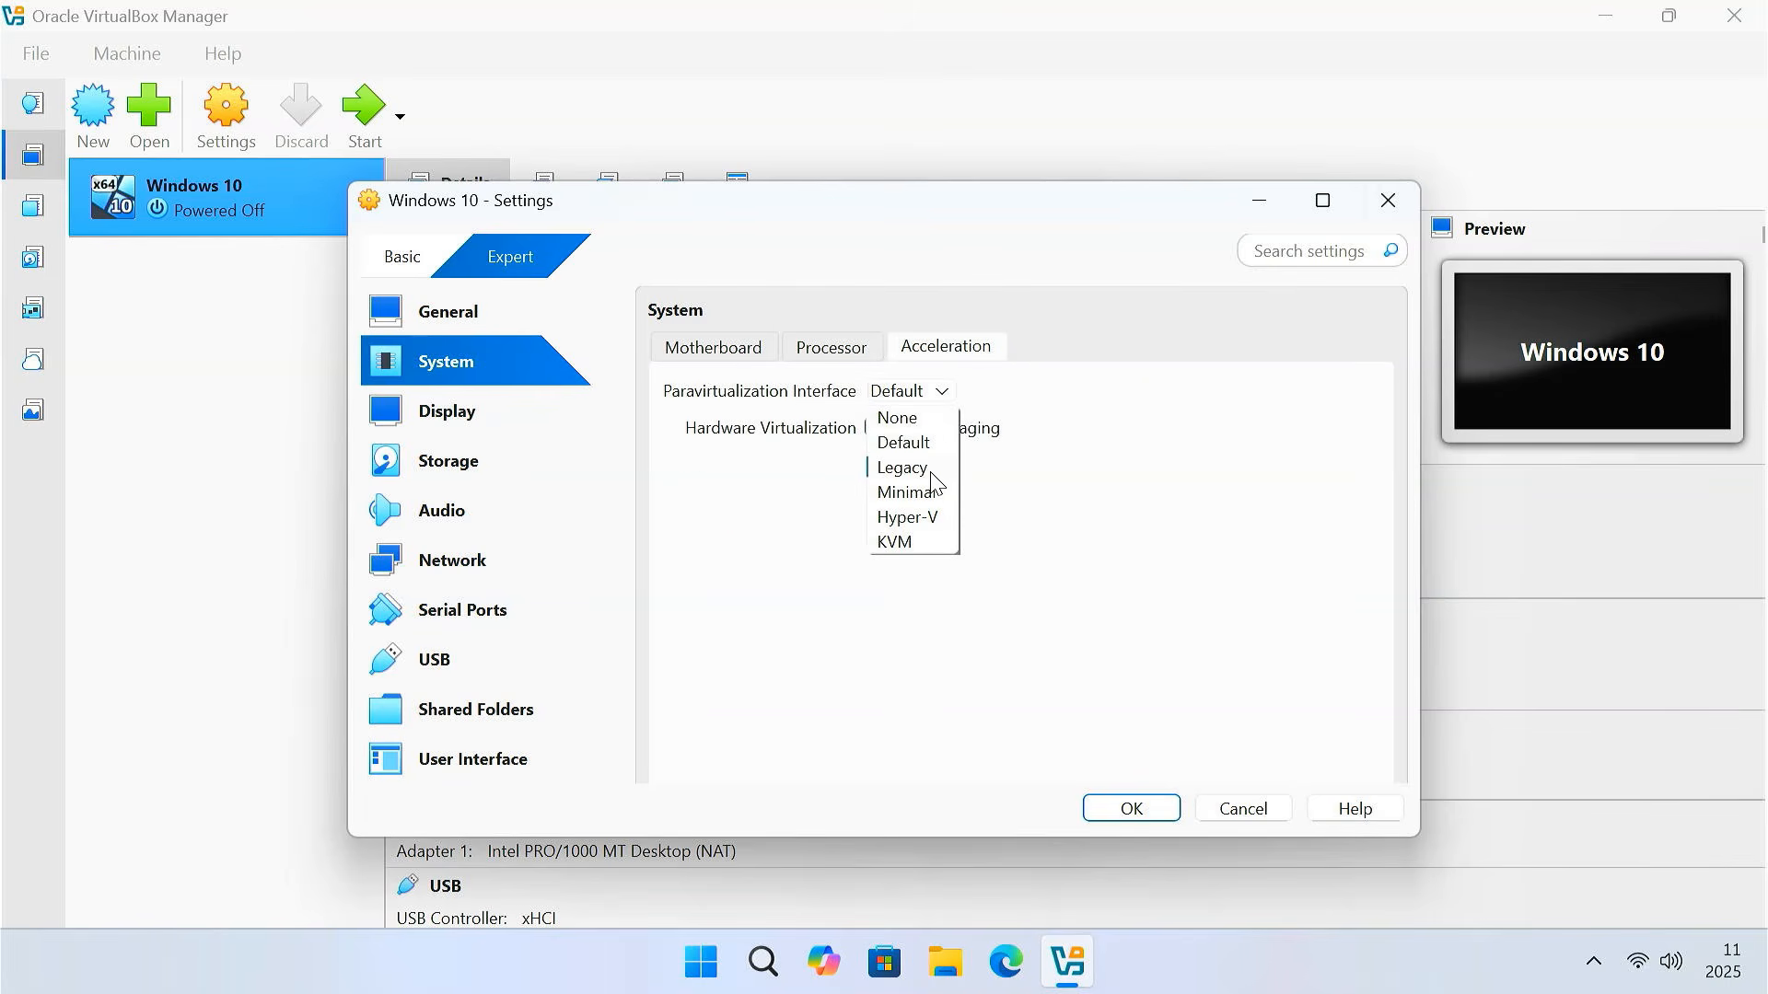
left_click(933, 525)
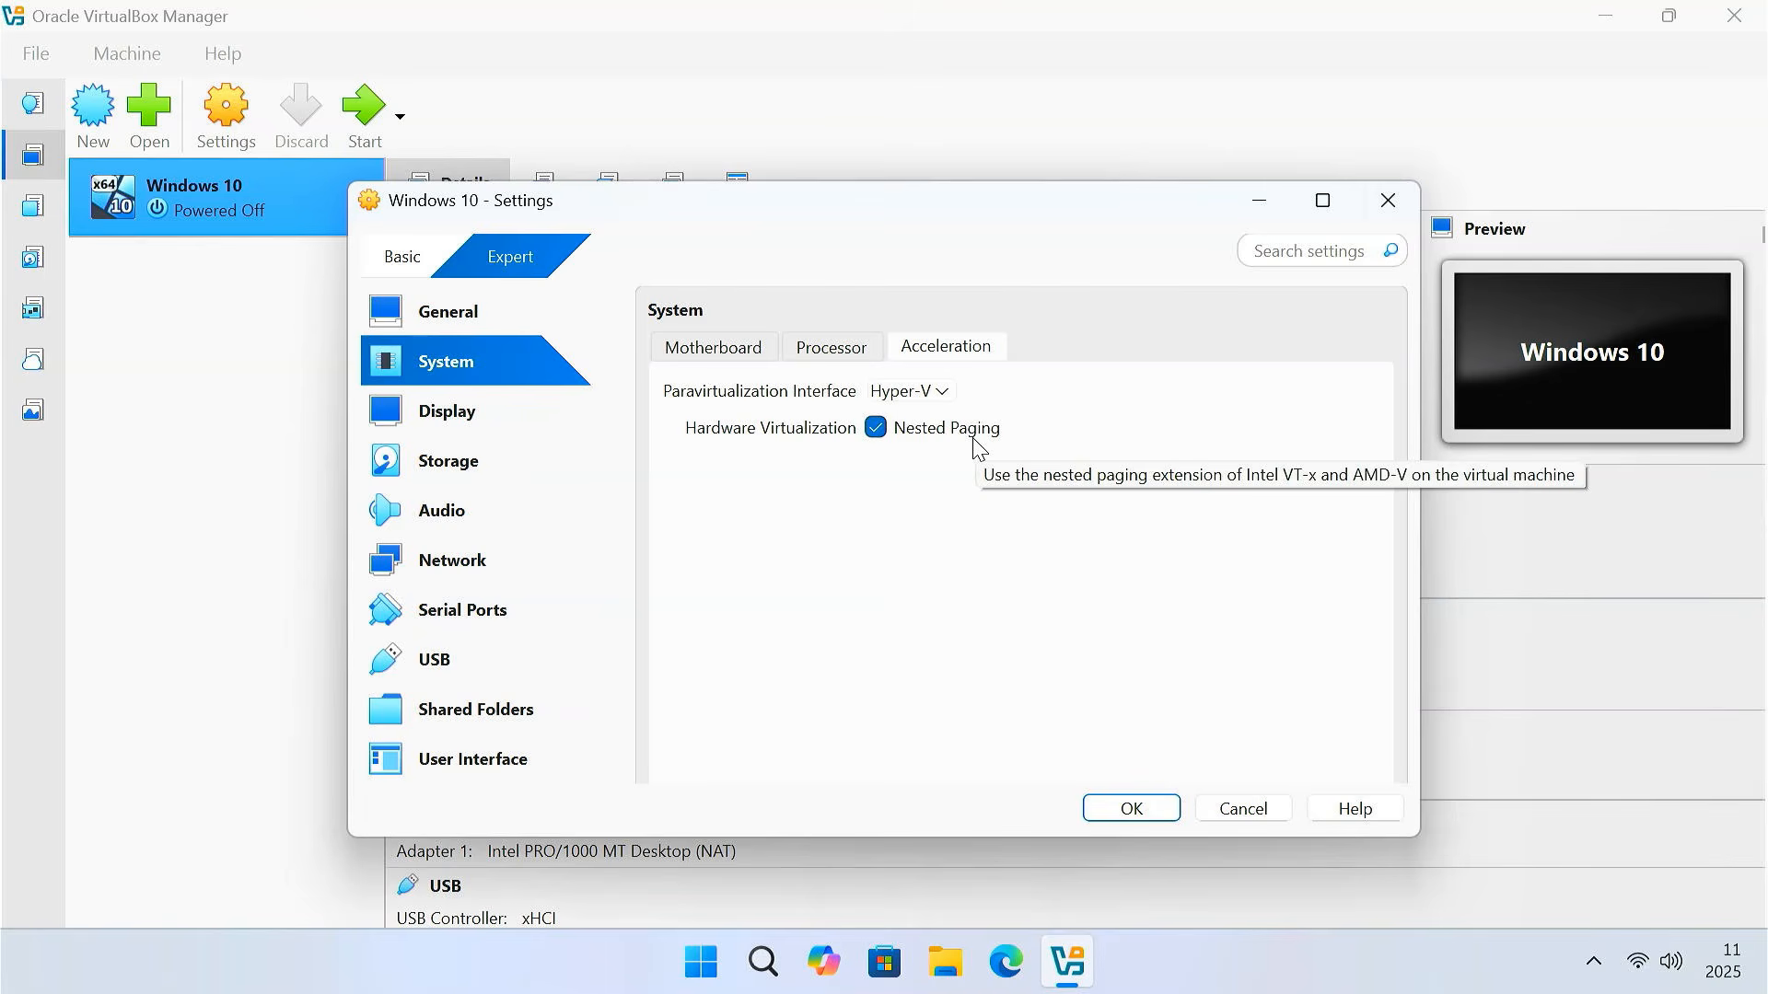
left_click(534, 419)
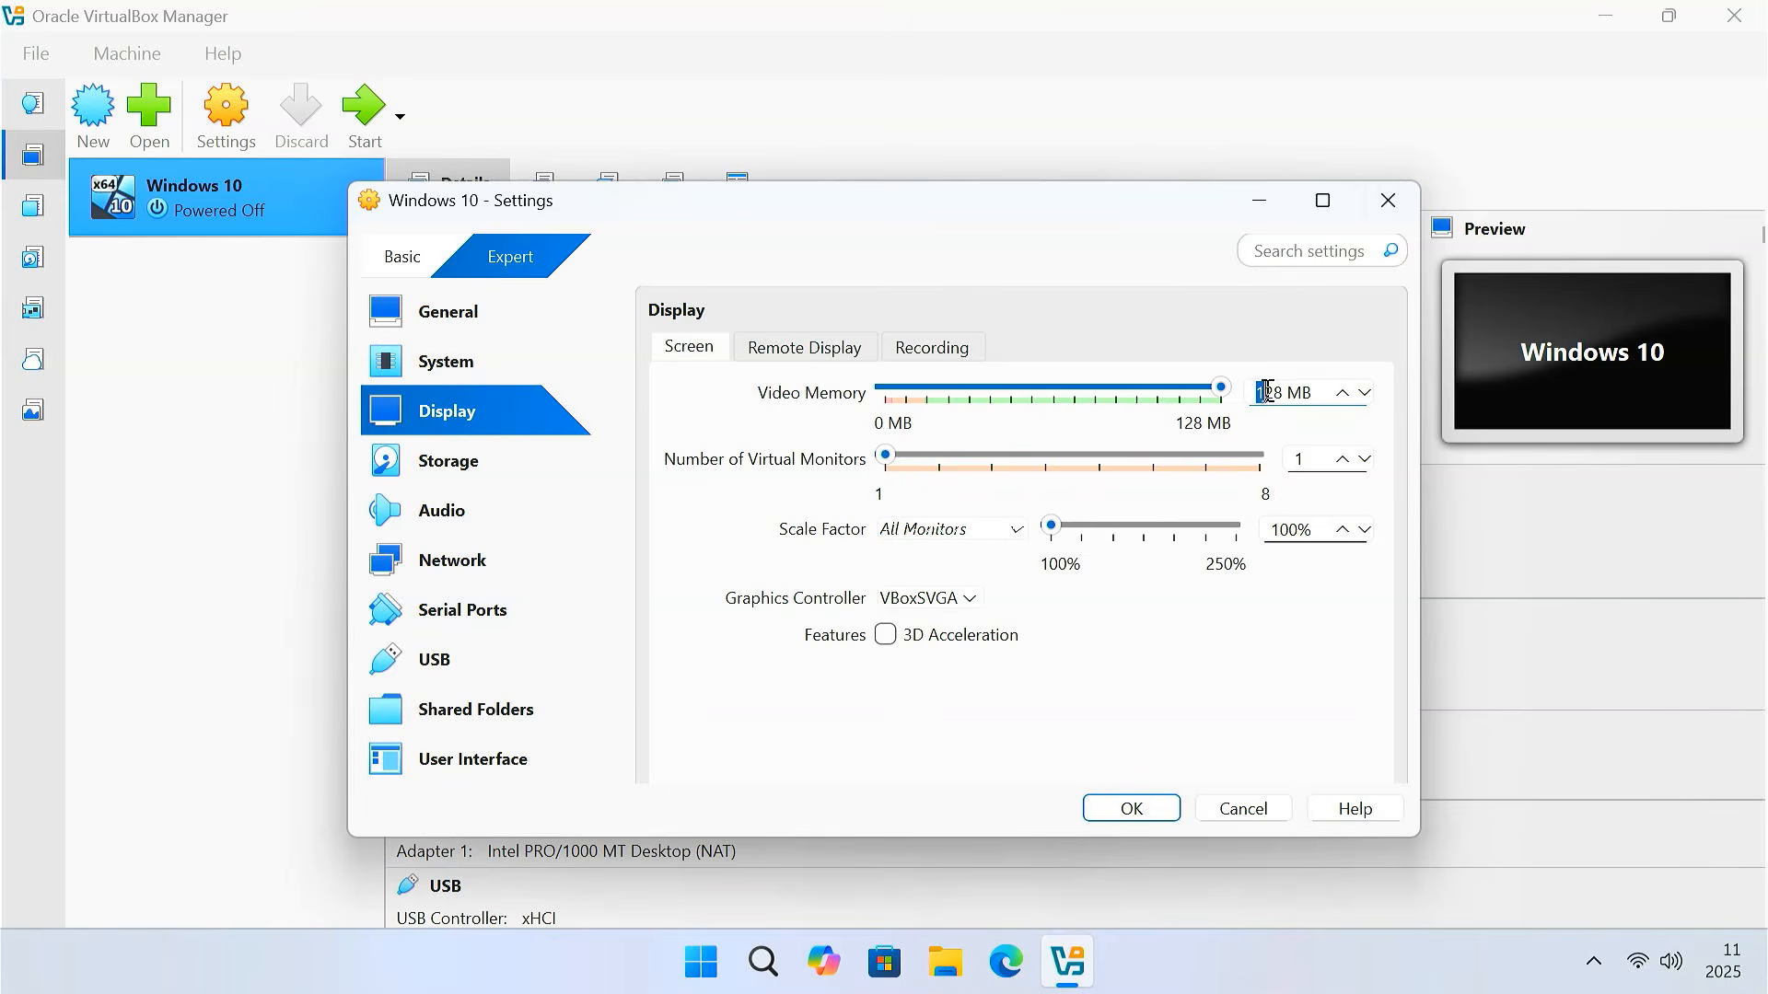
Confirm 128 MB video memory and inspect the Windows 10.vdi disk, Windows10.iso and SATA controller
left_click_drag(1252, 392, 1322, 392)
left_click(529, 472)
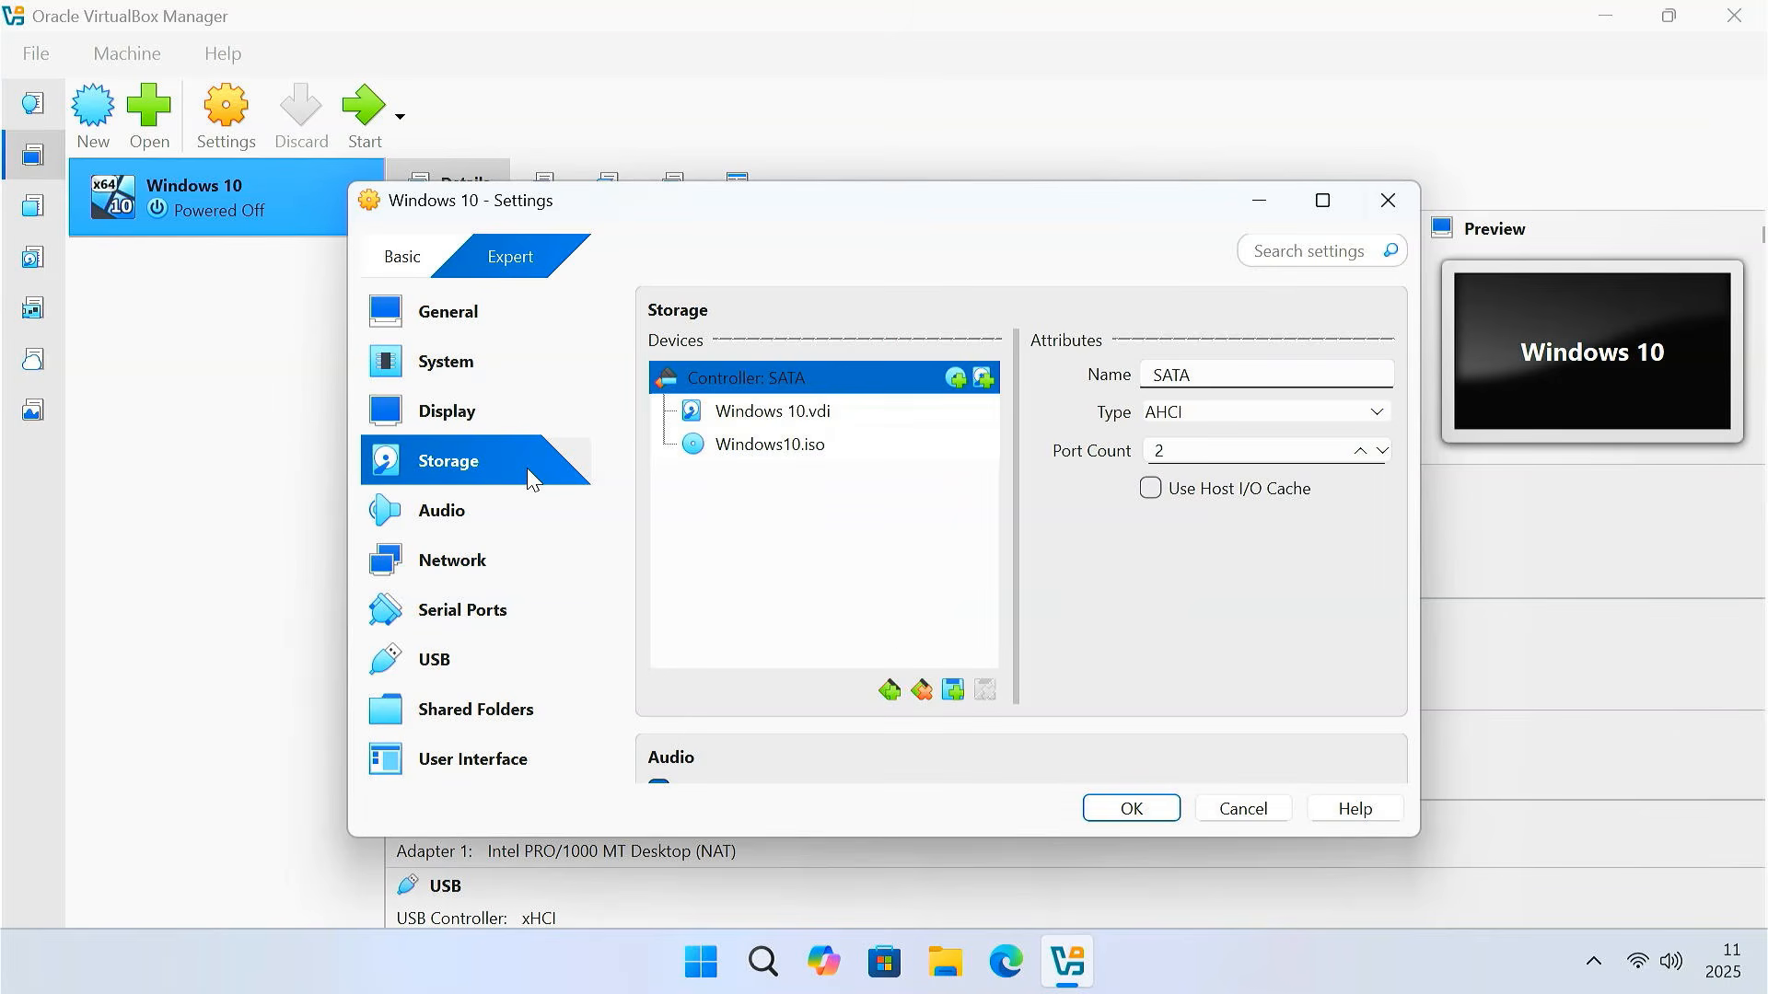
left_click(856, 416)
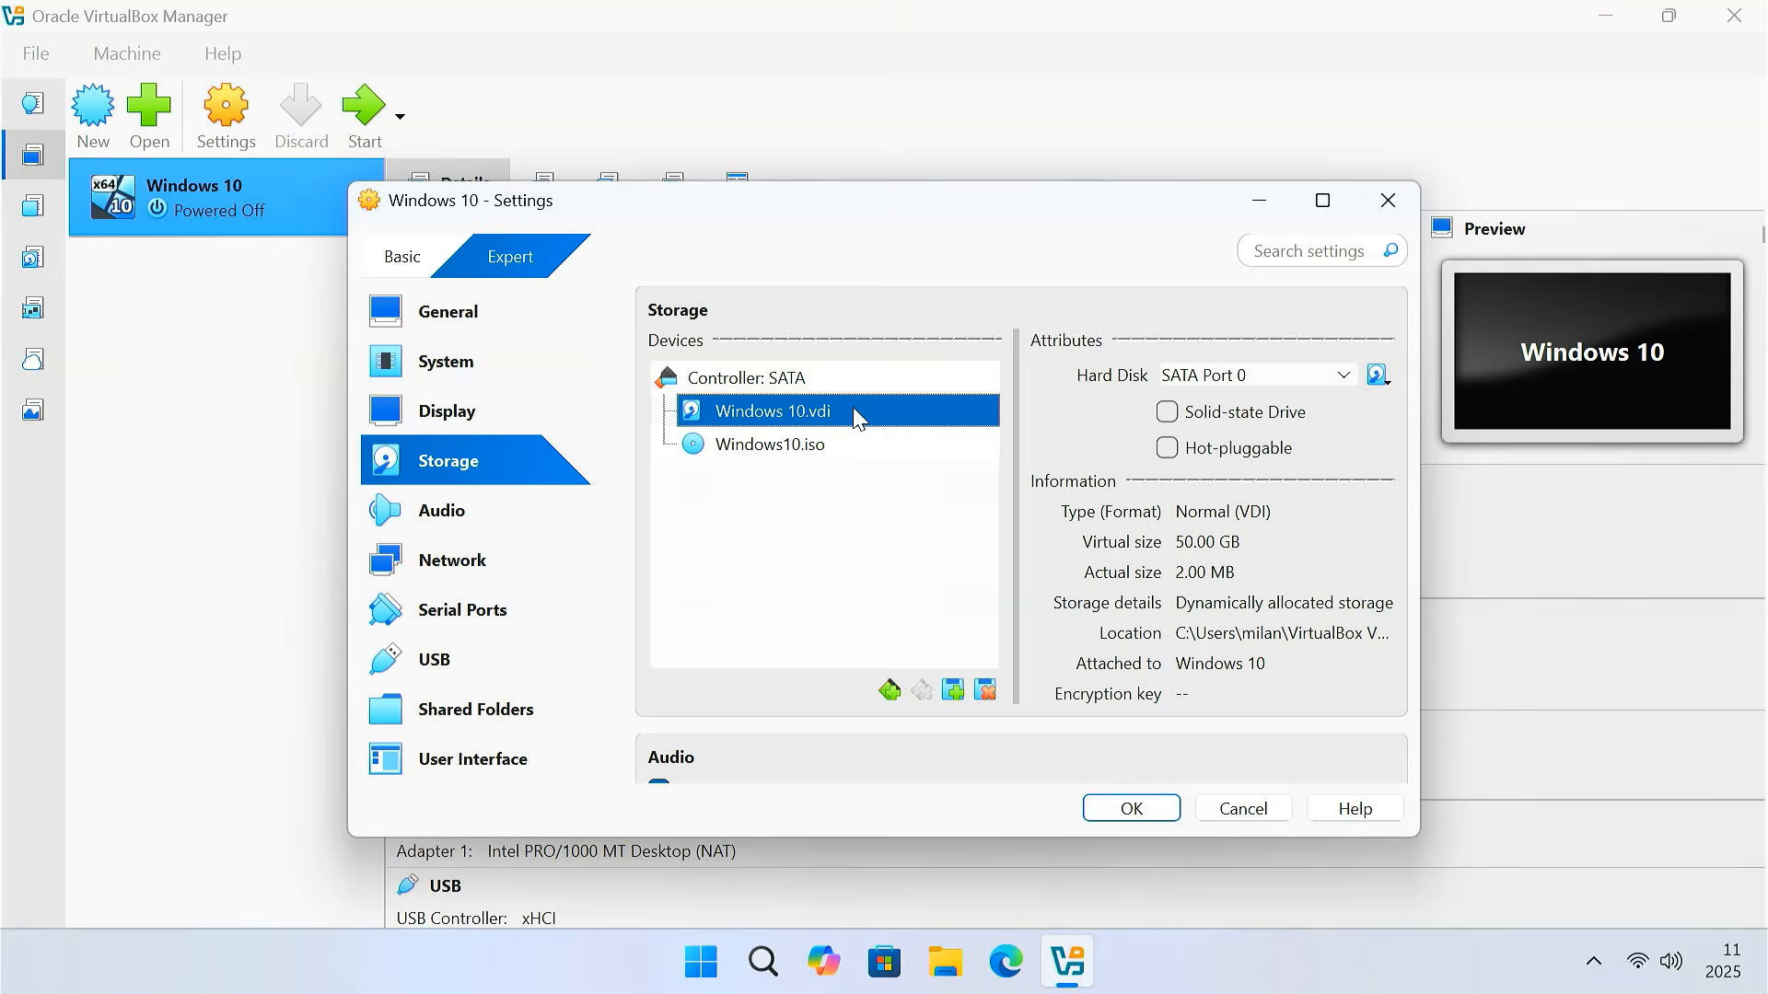
left_click(847, 450)
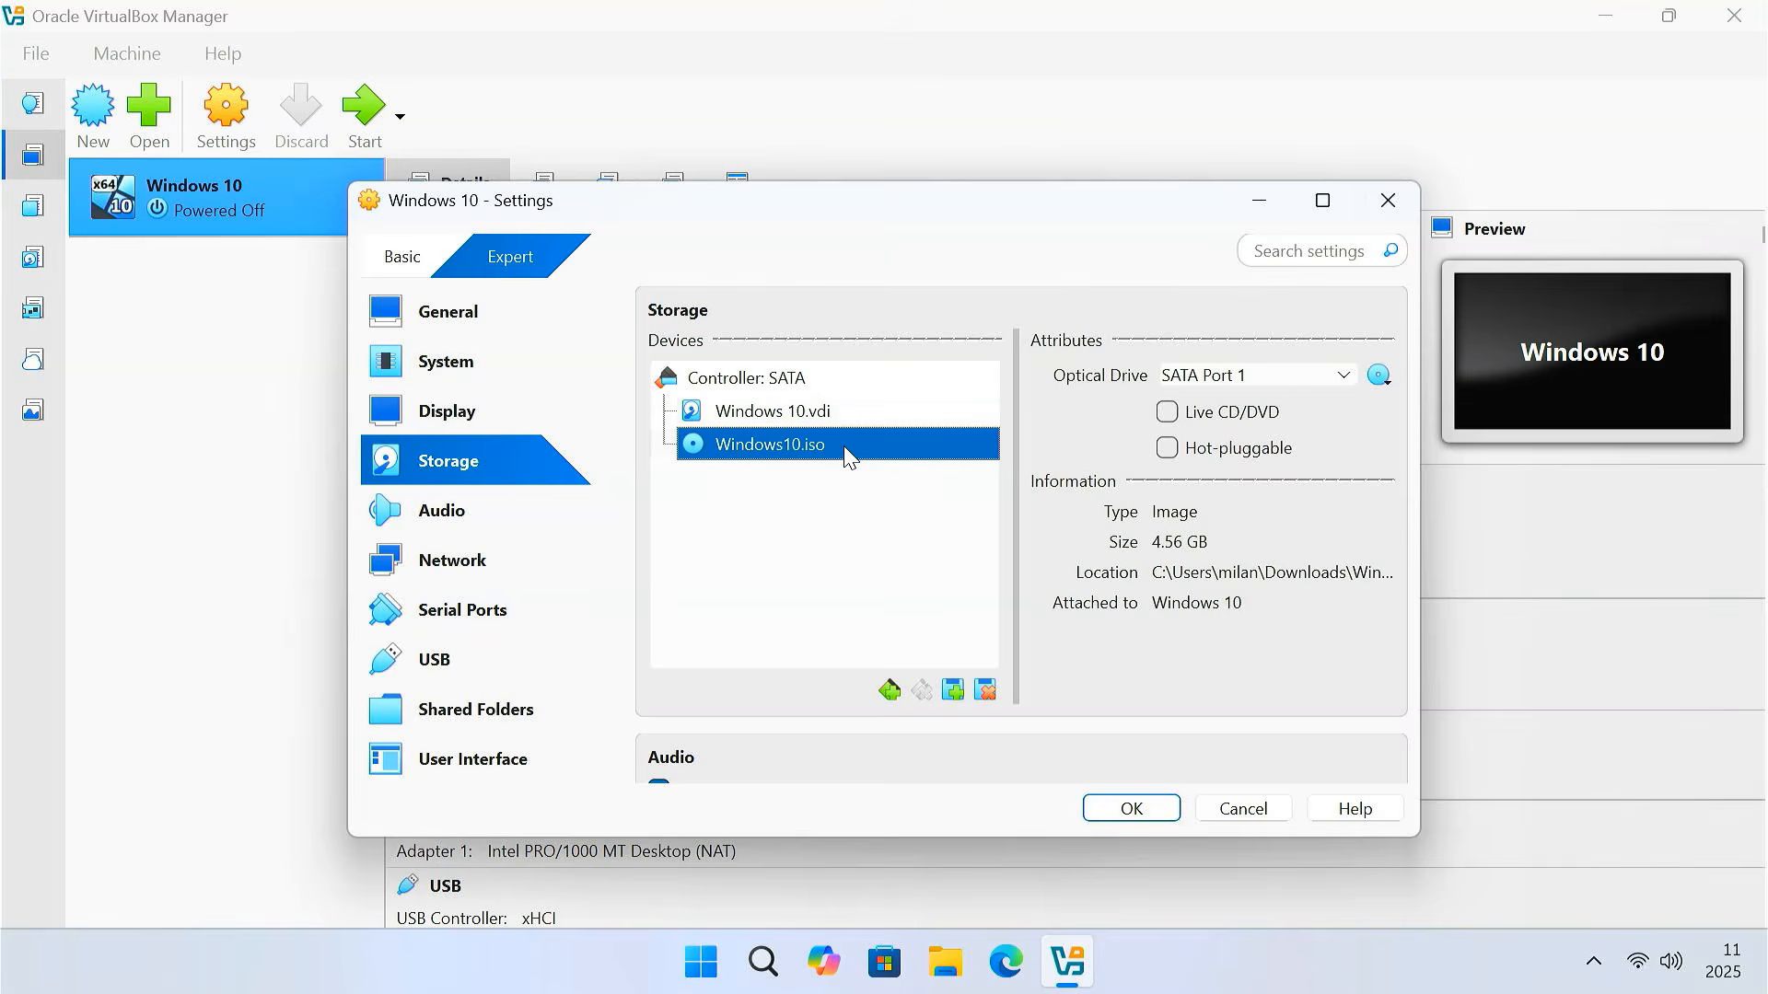
left_click(778, 386)
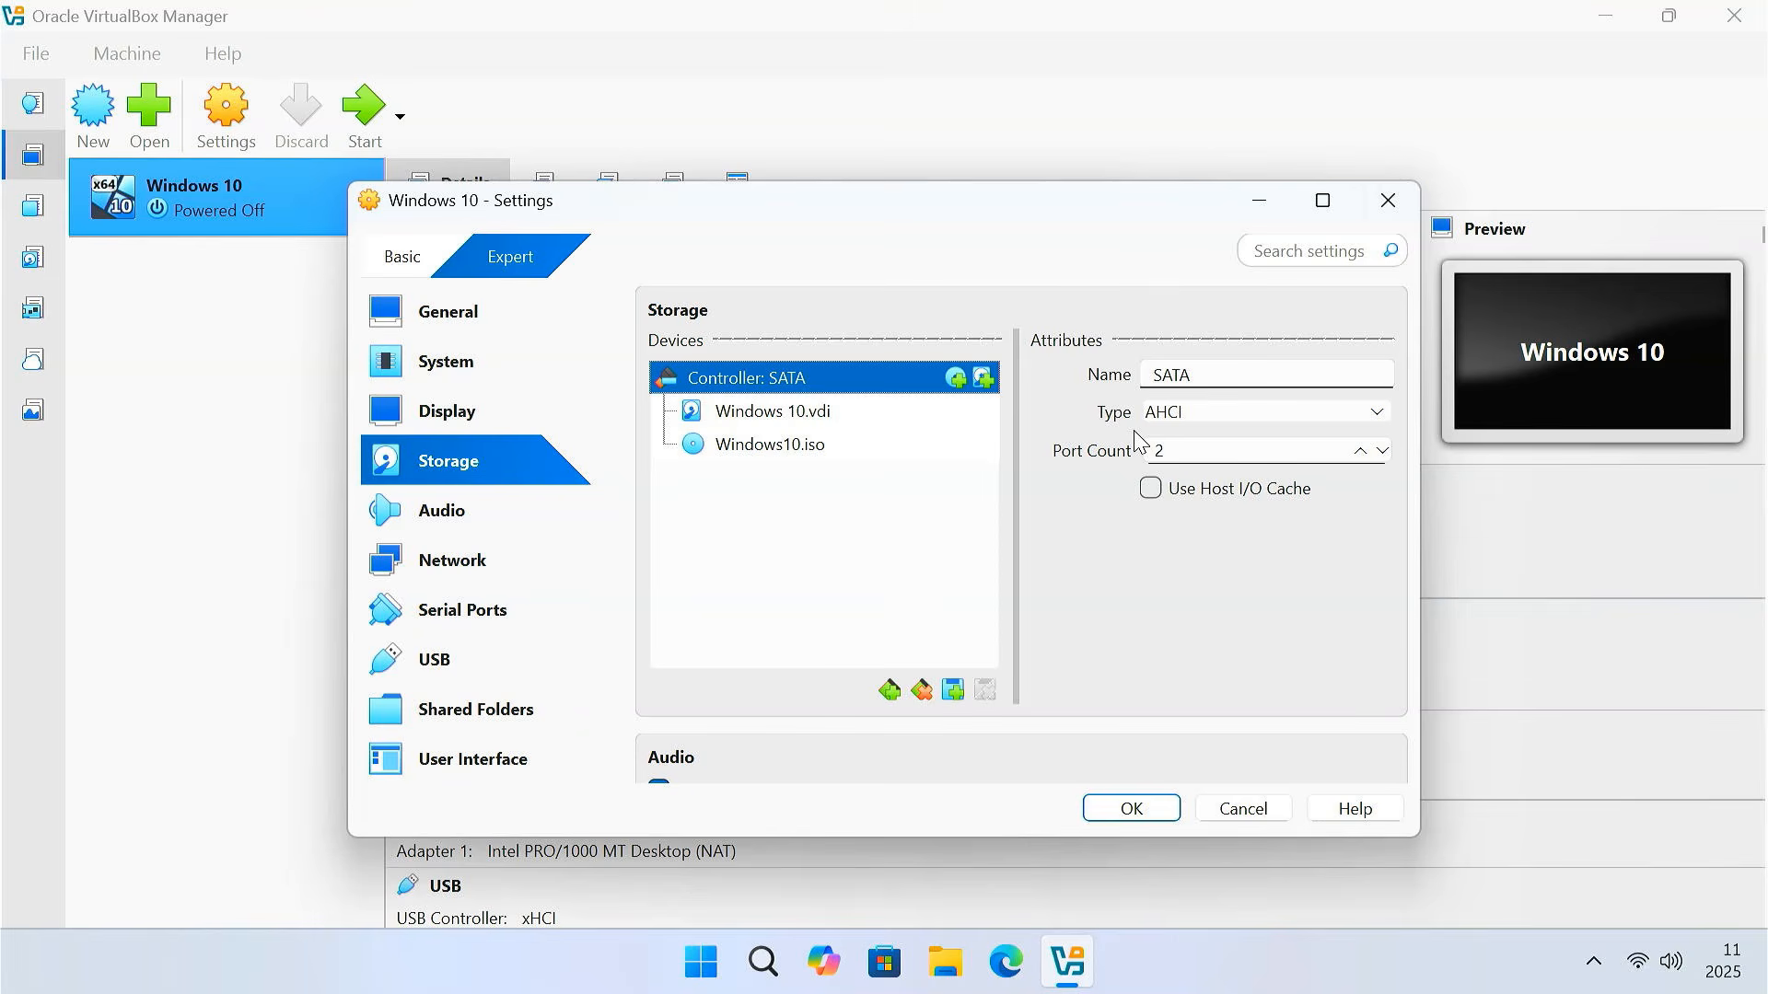
left_click(516, 518)
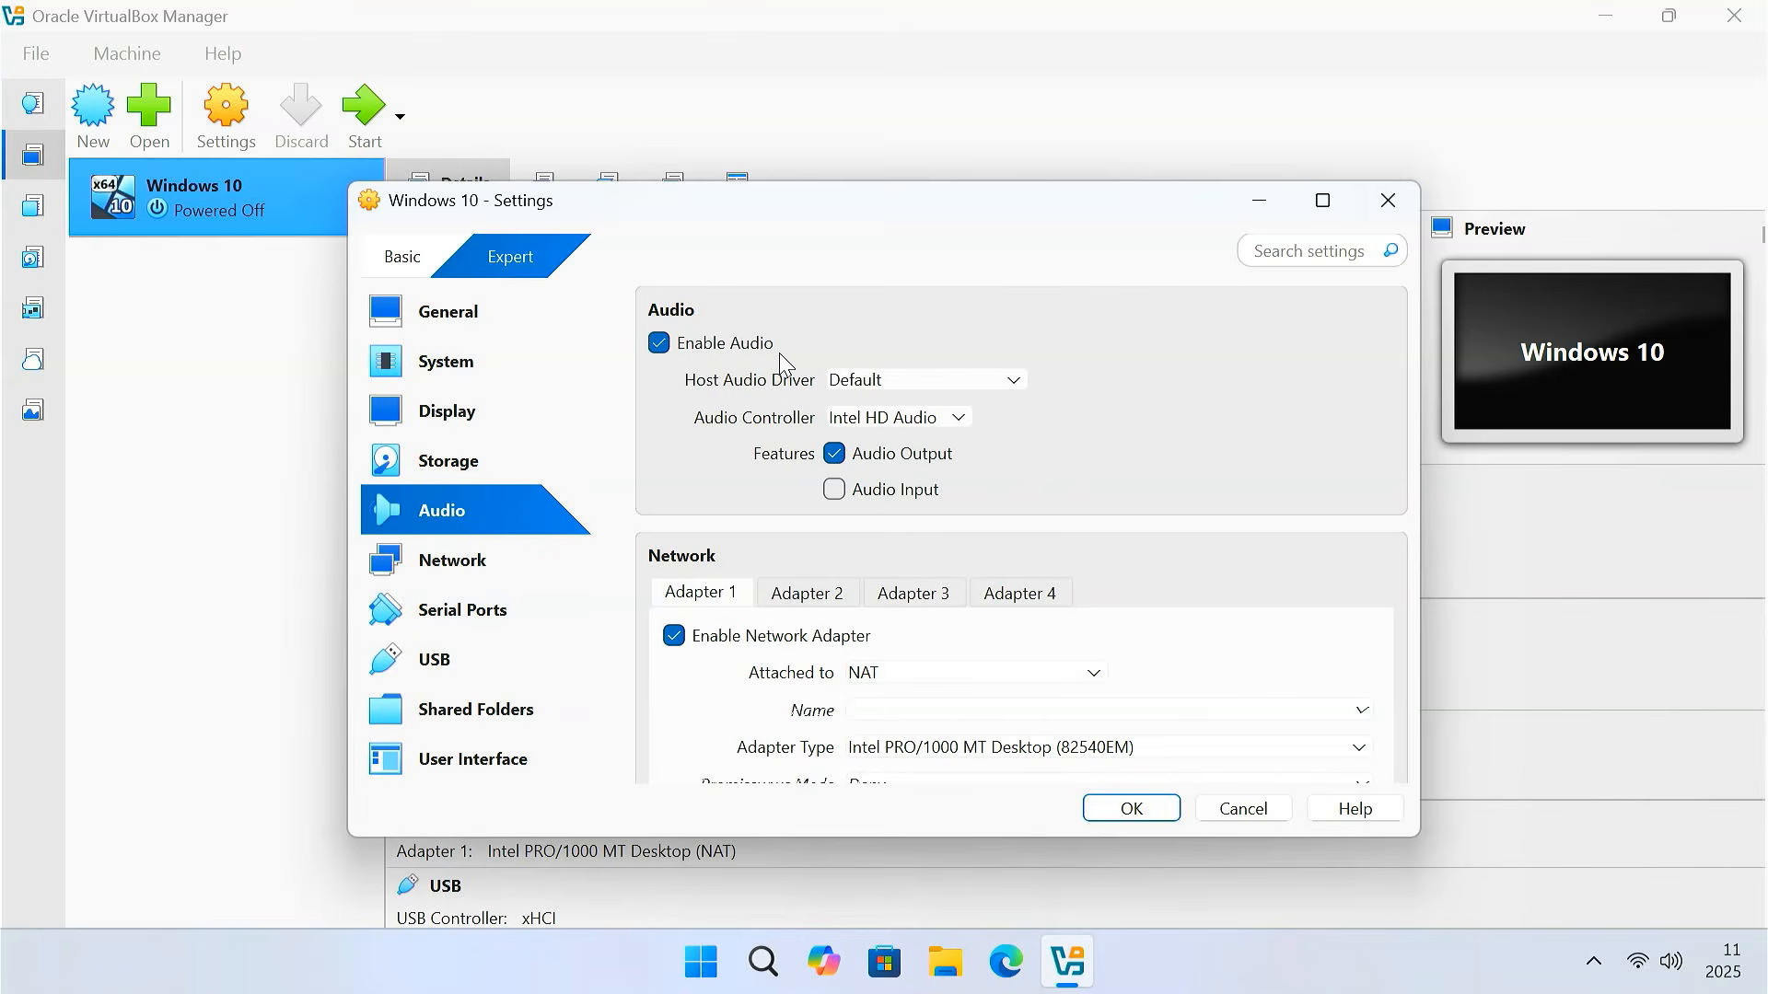
Review the Intel HD Audio controller, NAT network adapter and xHCI (3.0) USB settings unchanged
left_click(962, 420)
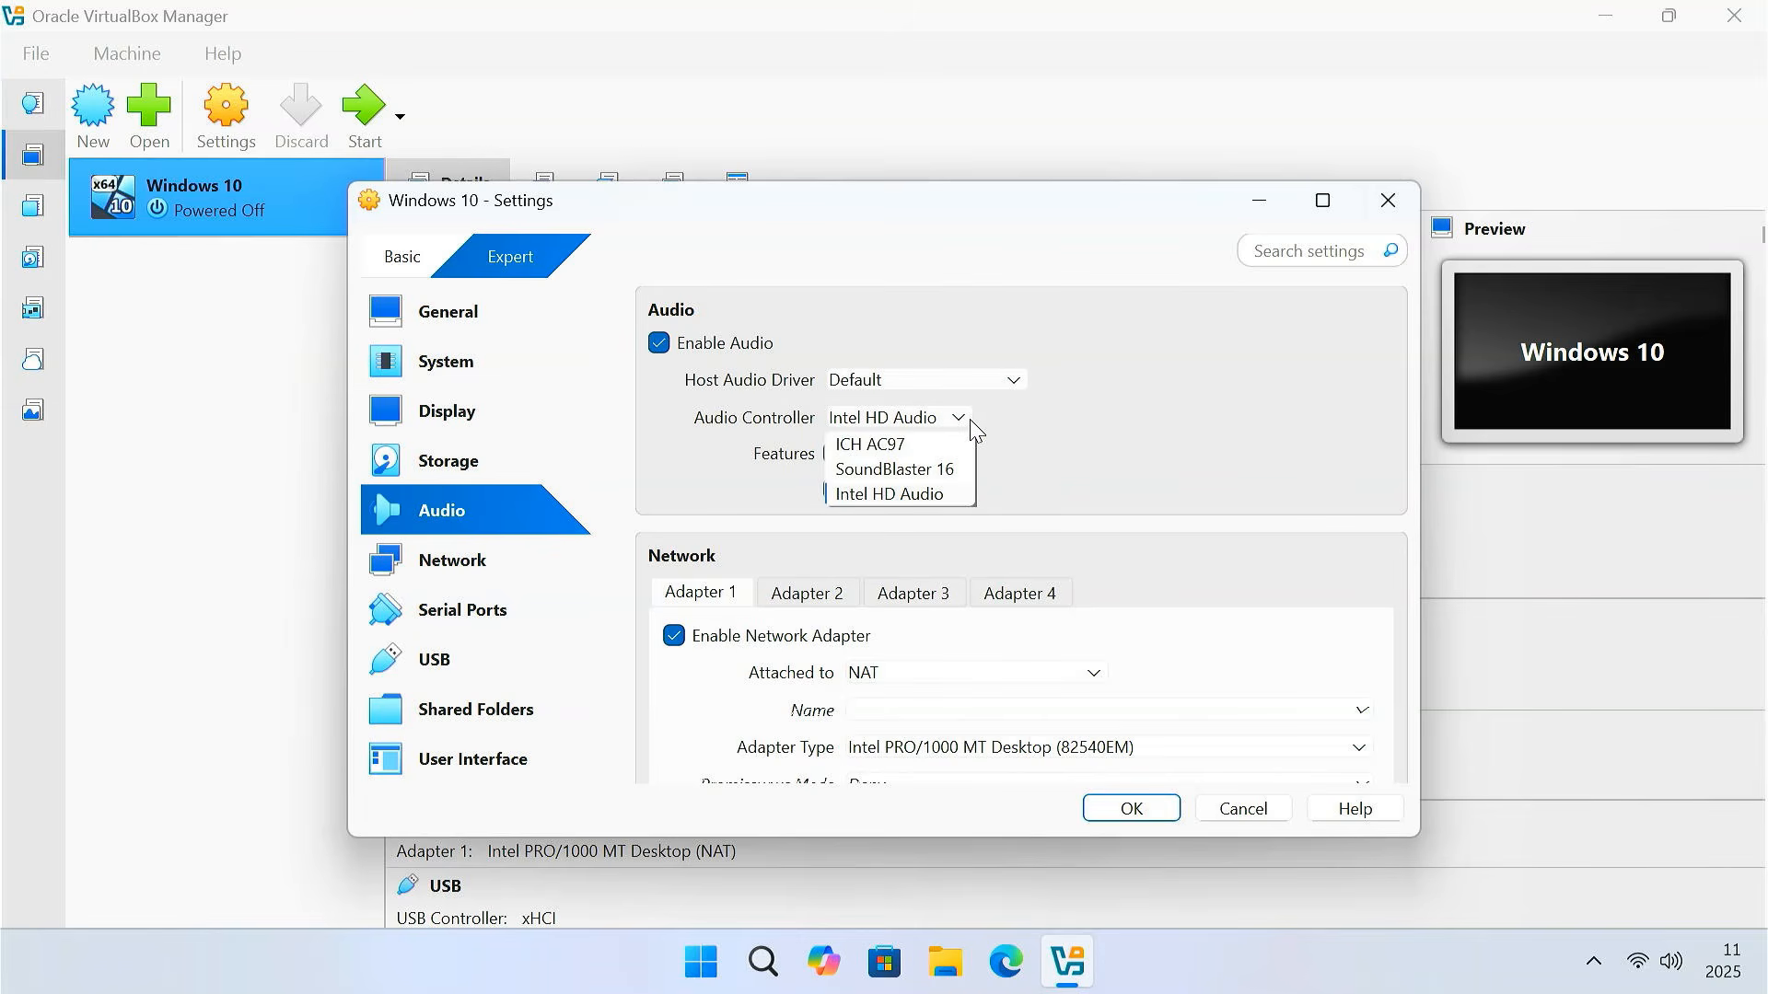
left_click(971, 424)
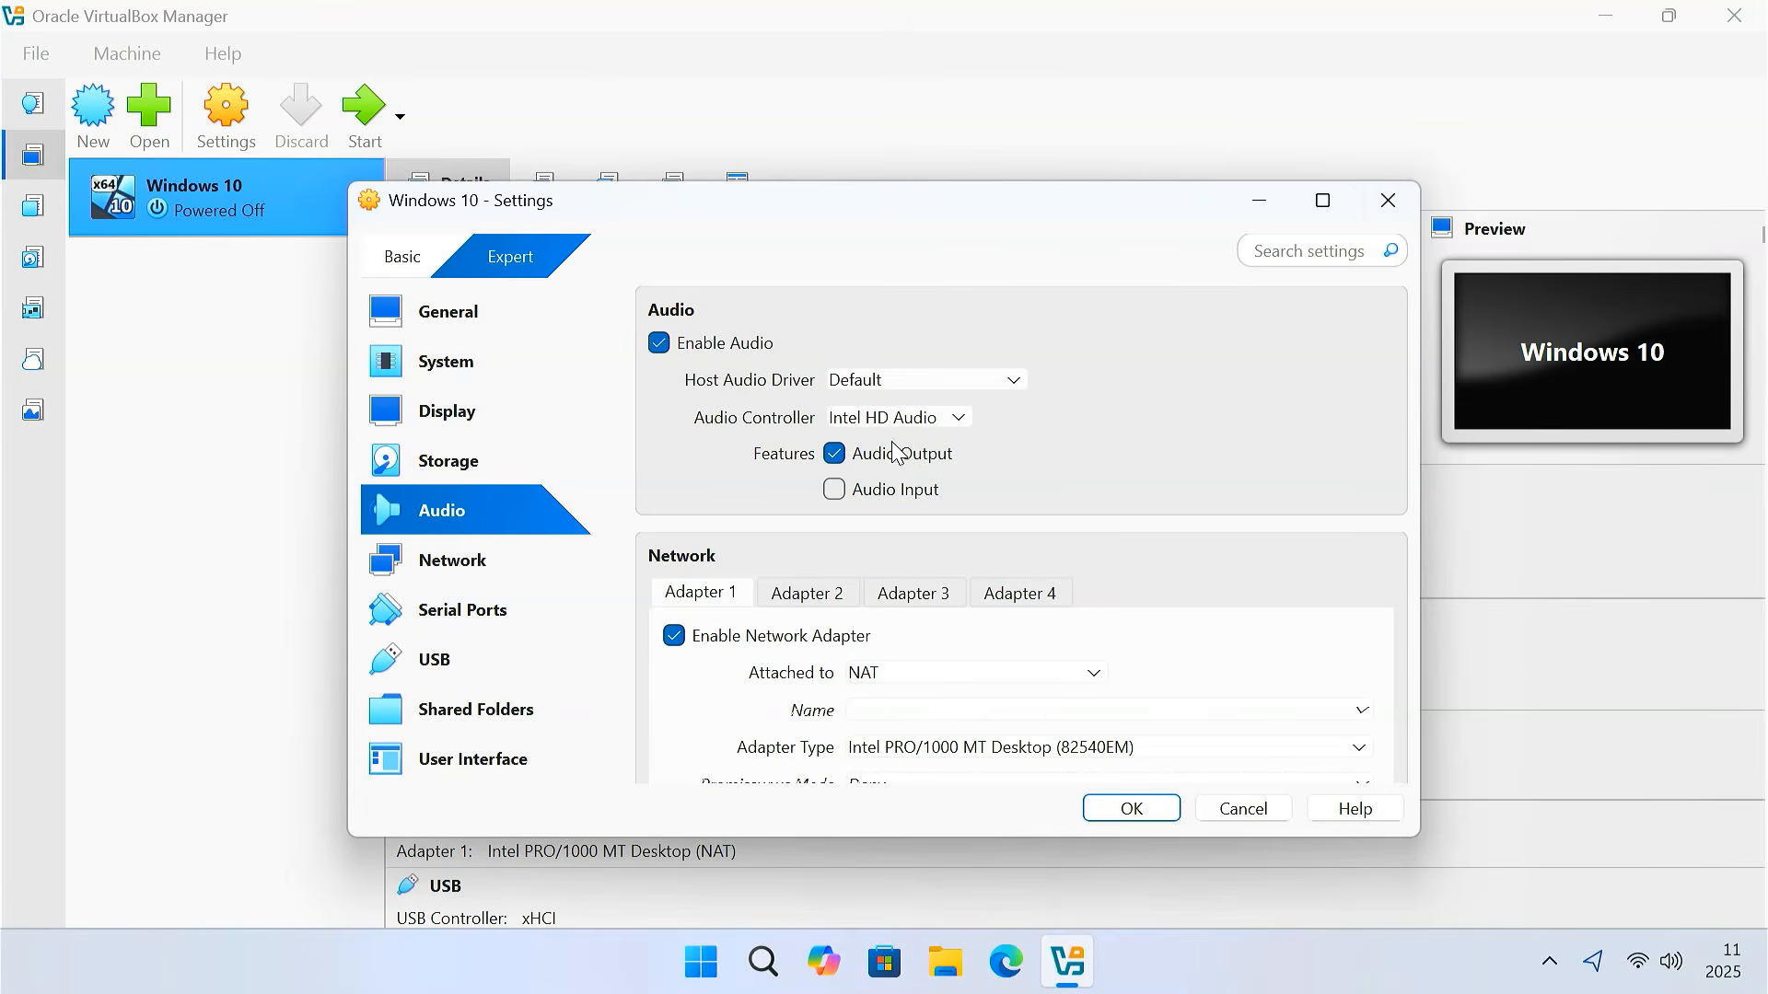
left_click(548, 578)
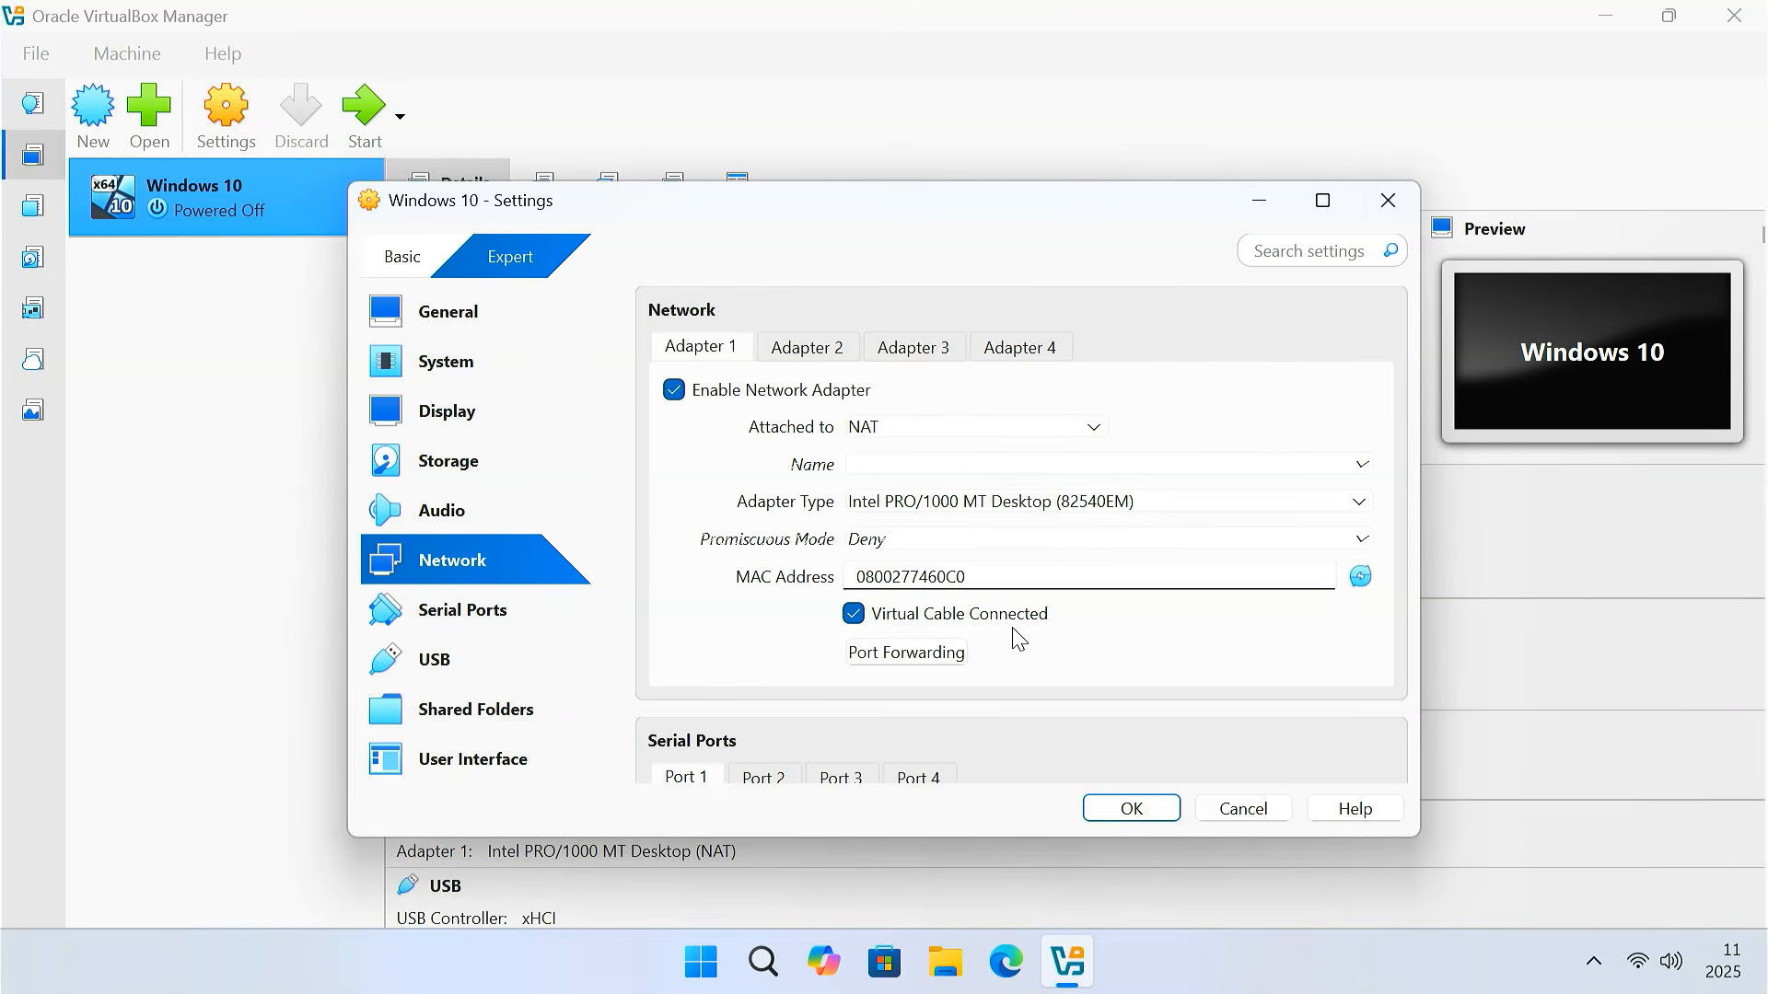
left_click(913, 430)
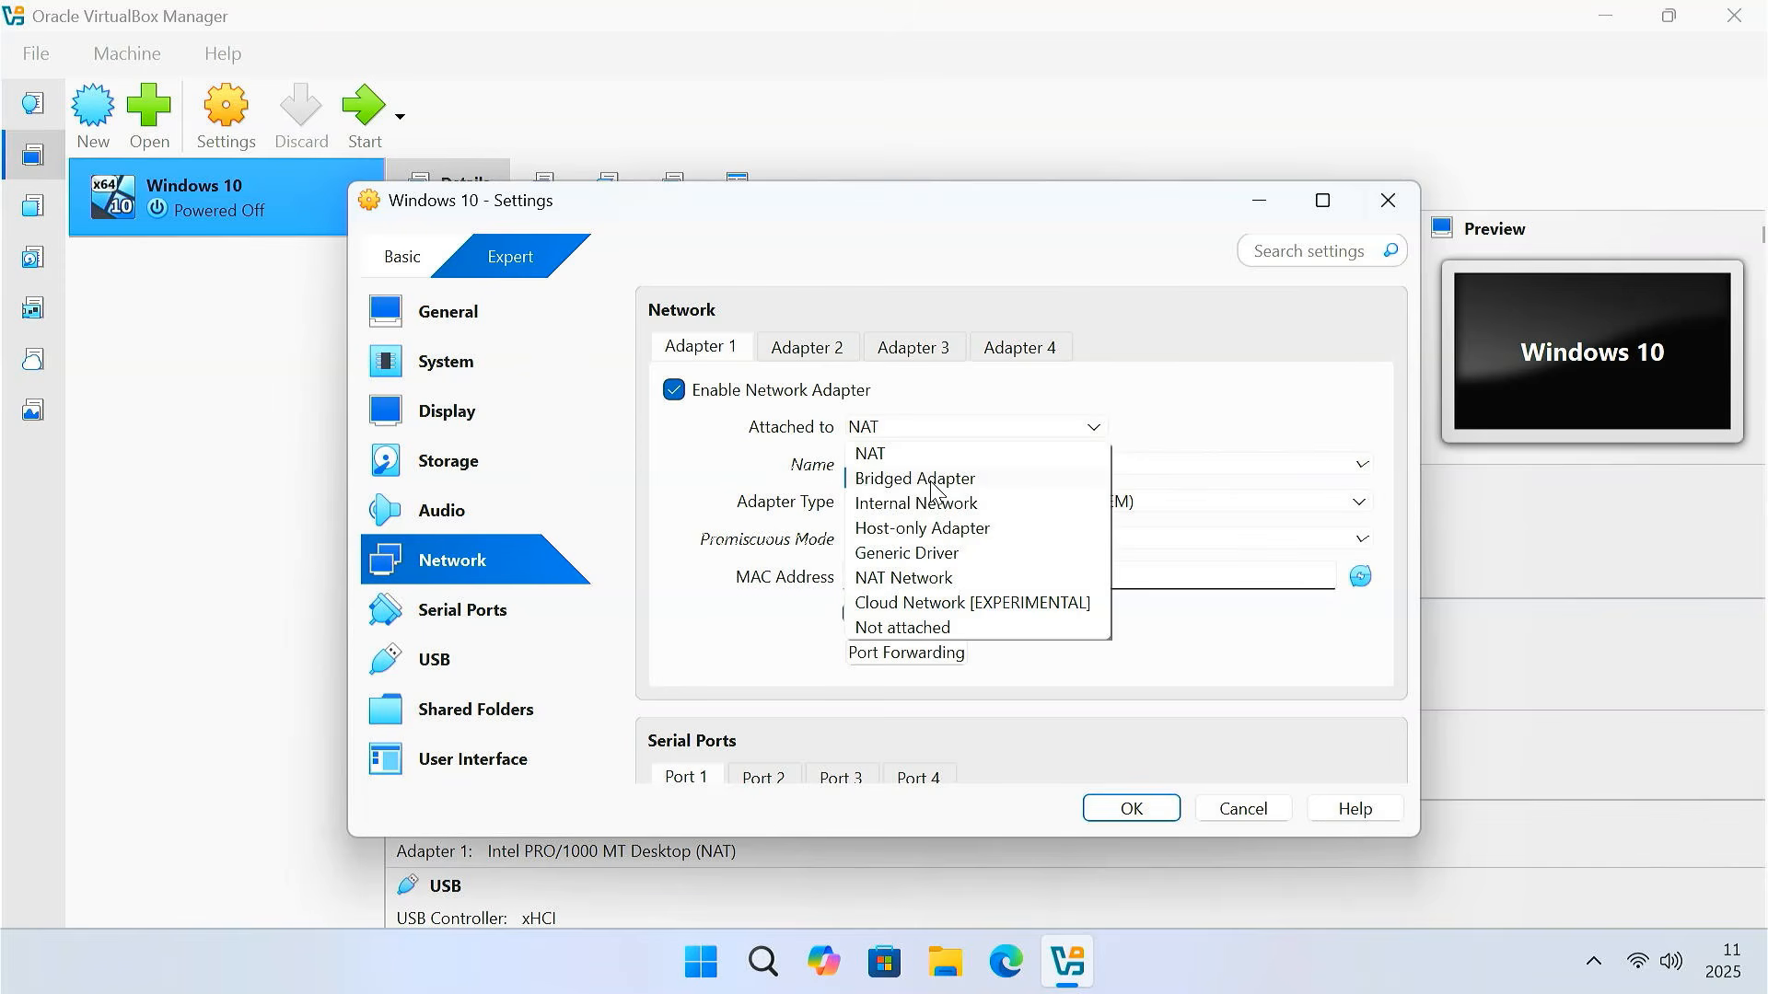
left_click(790, 477)
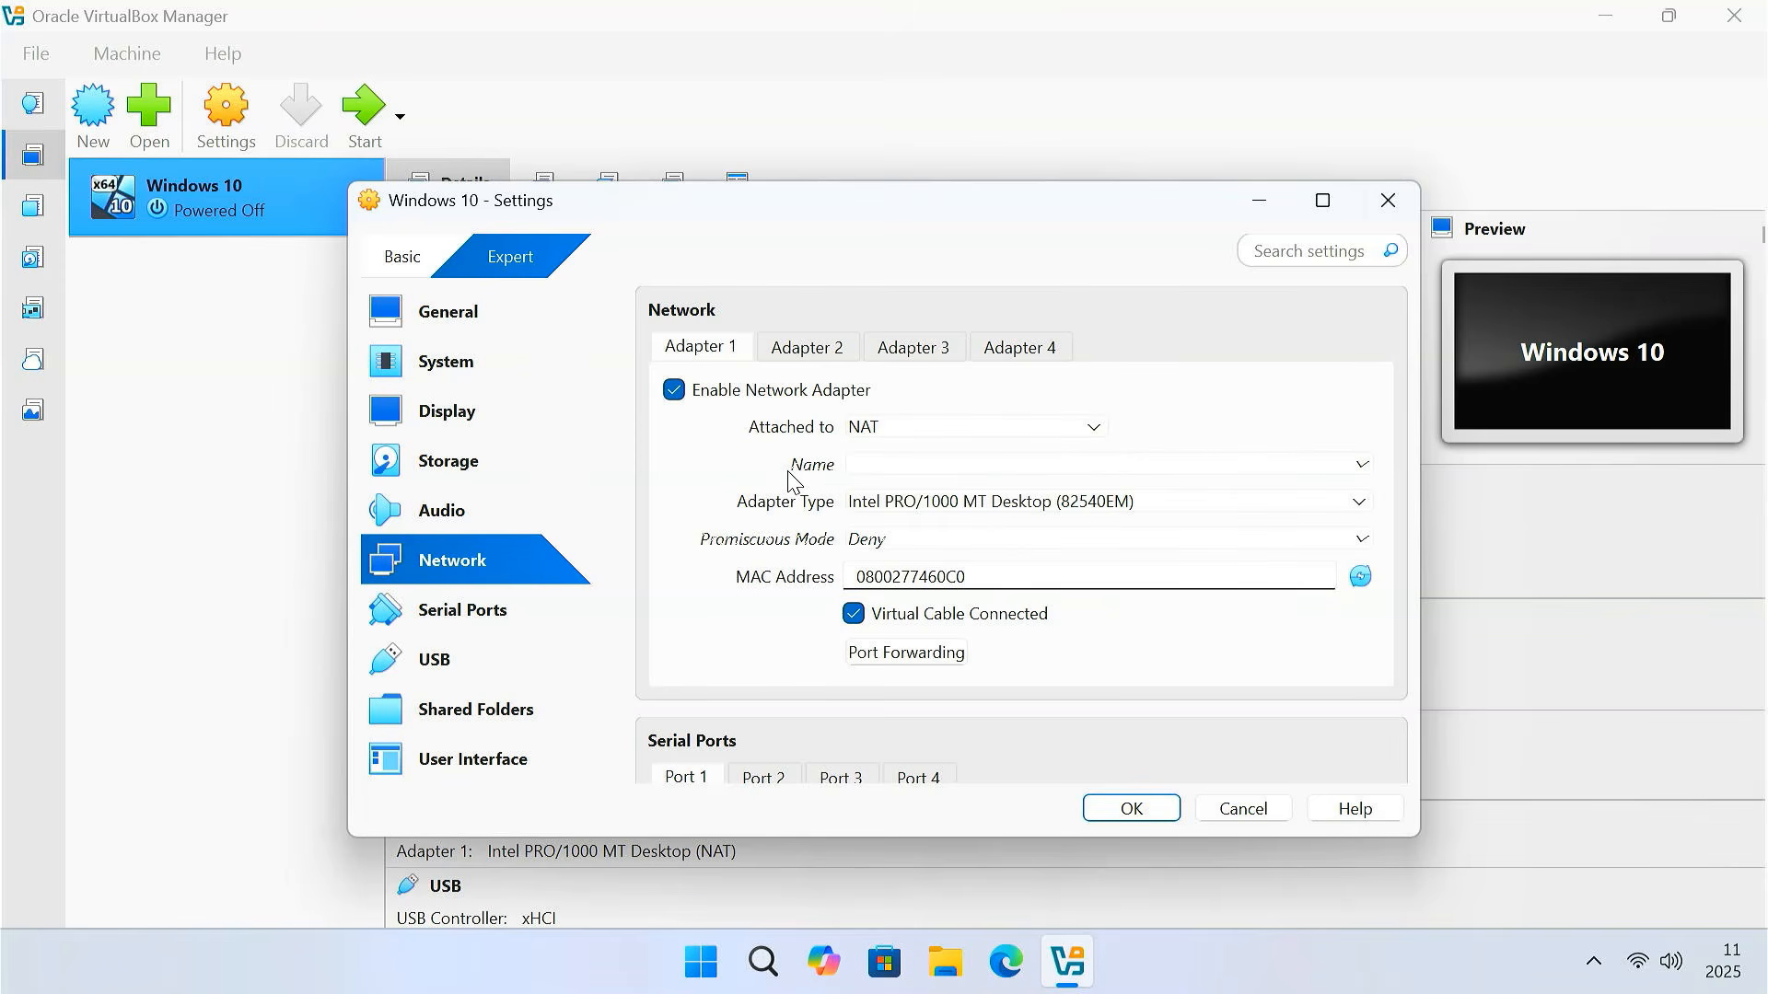
left_click(485, 671)
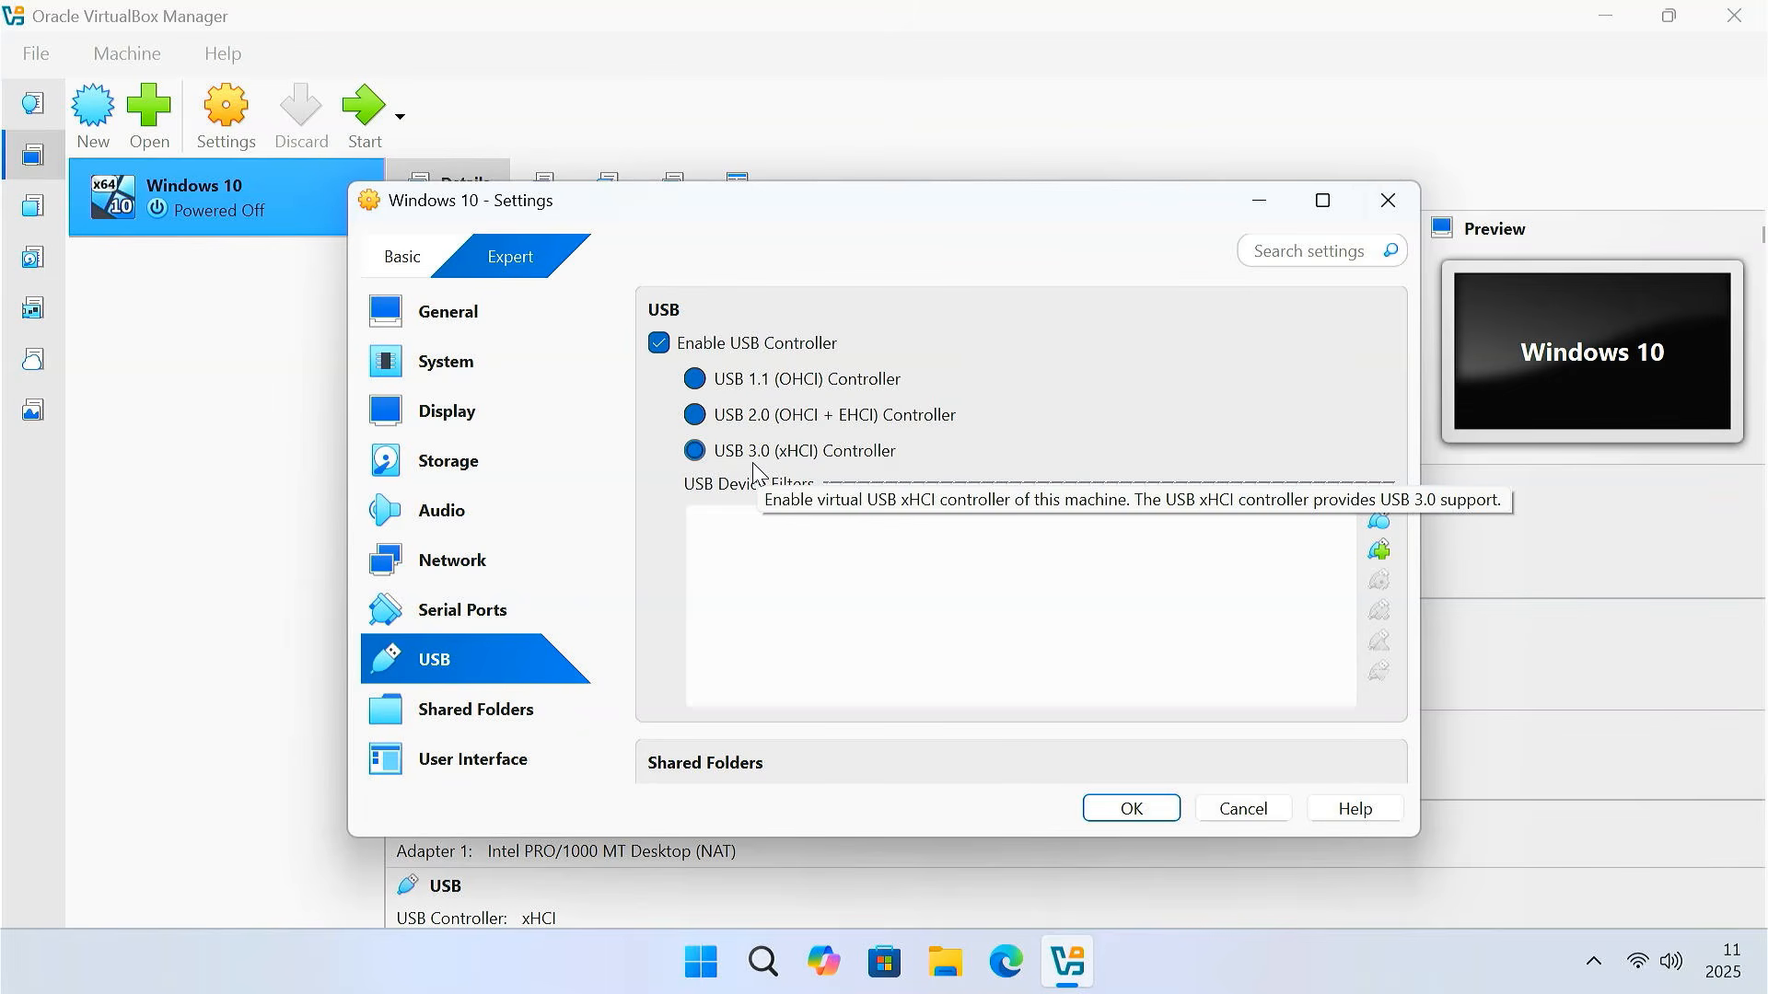
left_click(504, 720)
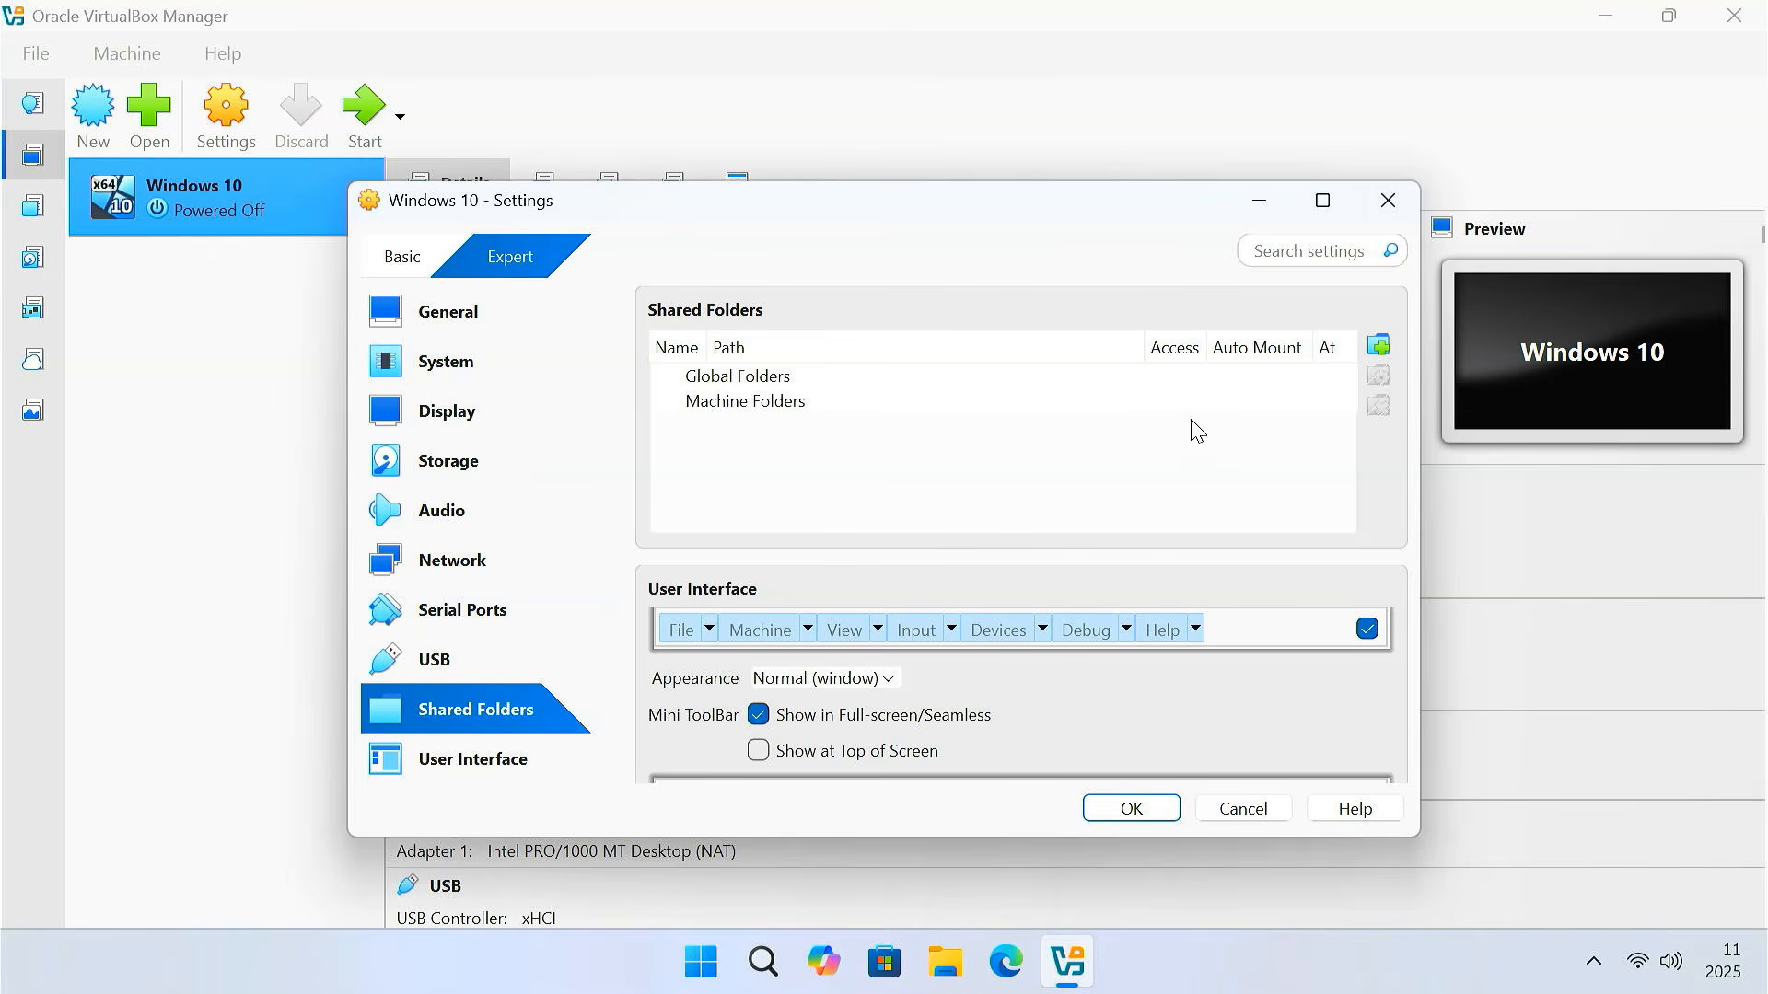
Add a share whose path is a new 'Shared Folder' created inside Documents
left_click(1379, 346)
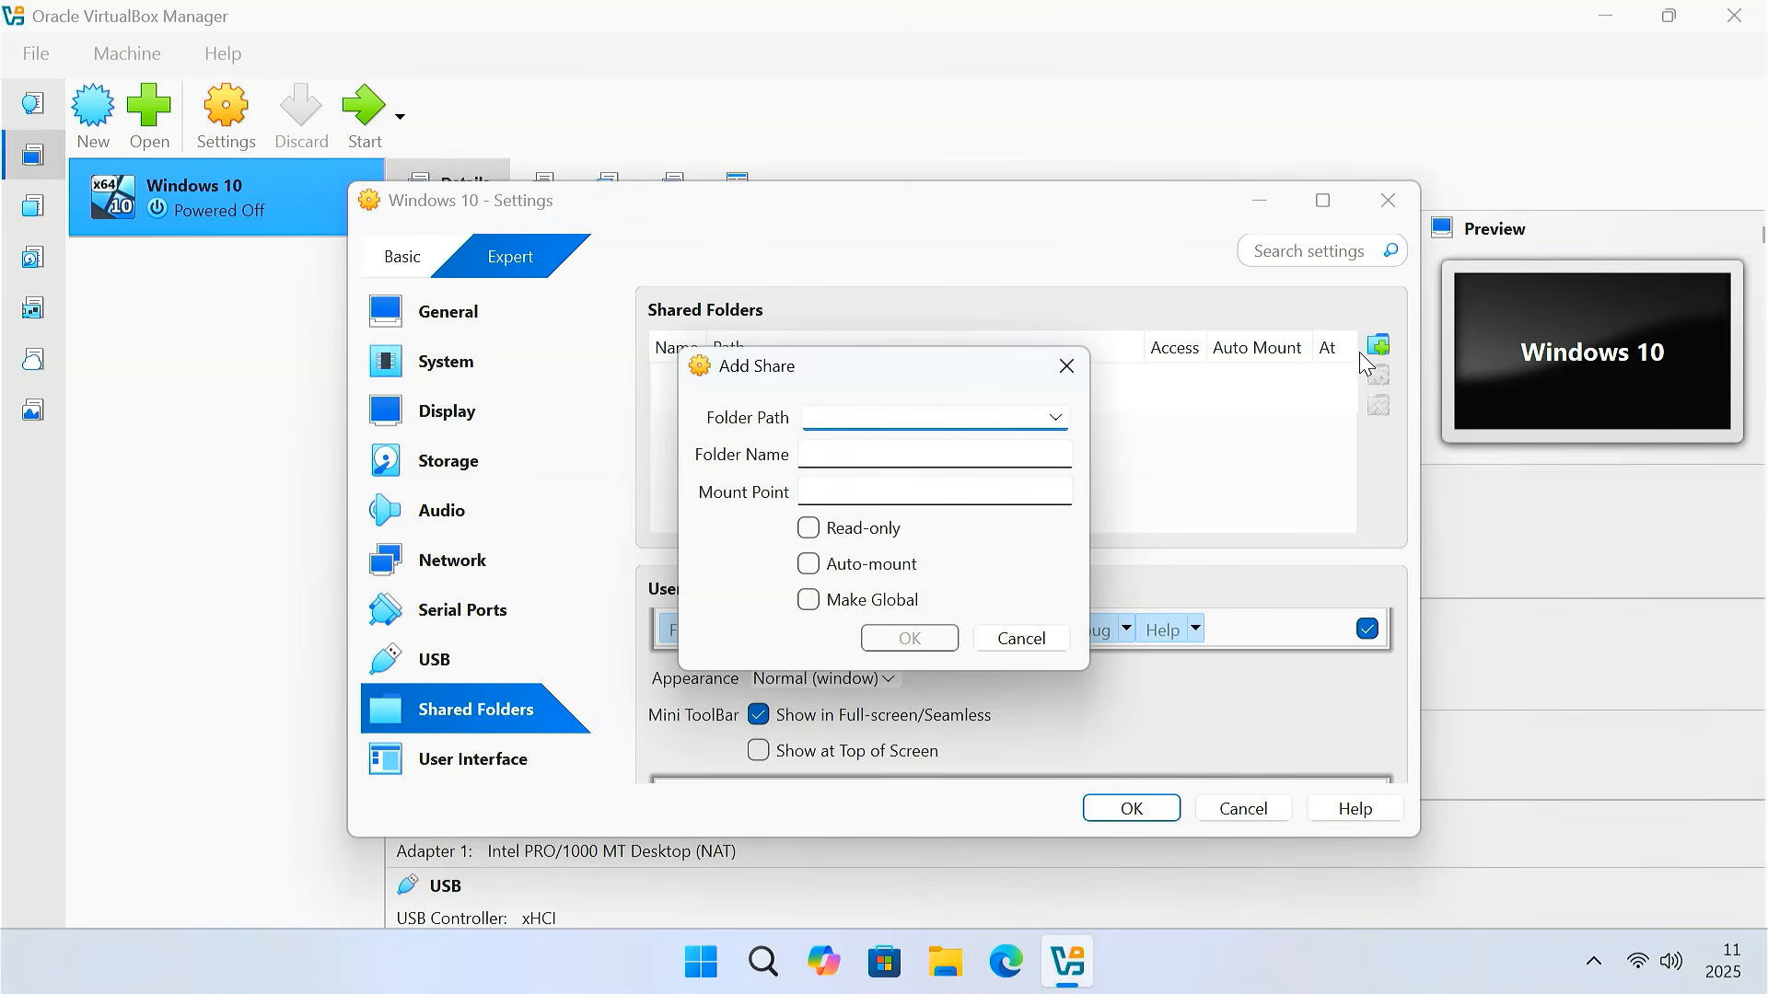
left_click(1054, 420)
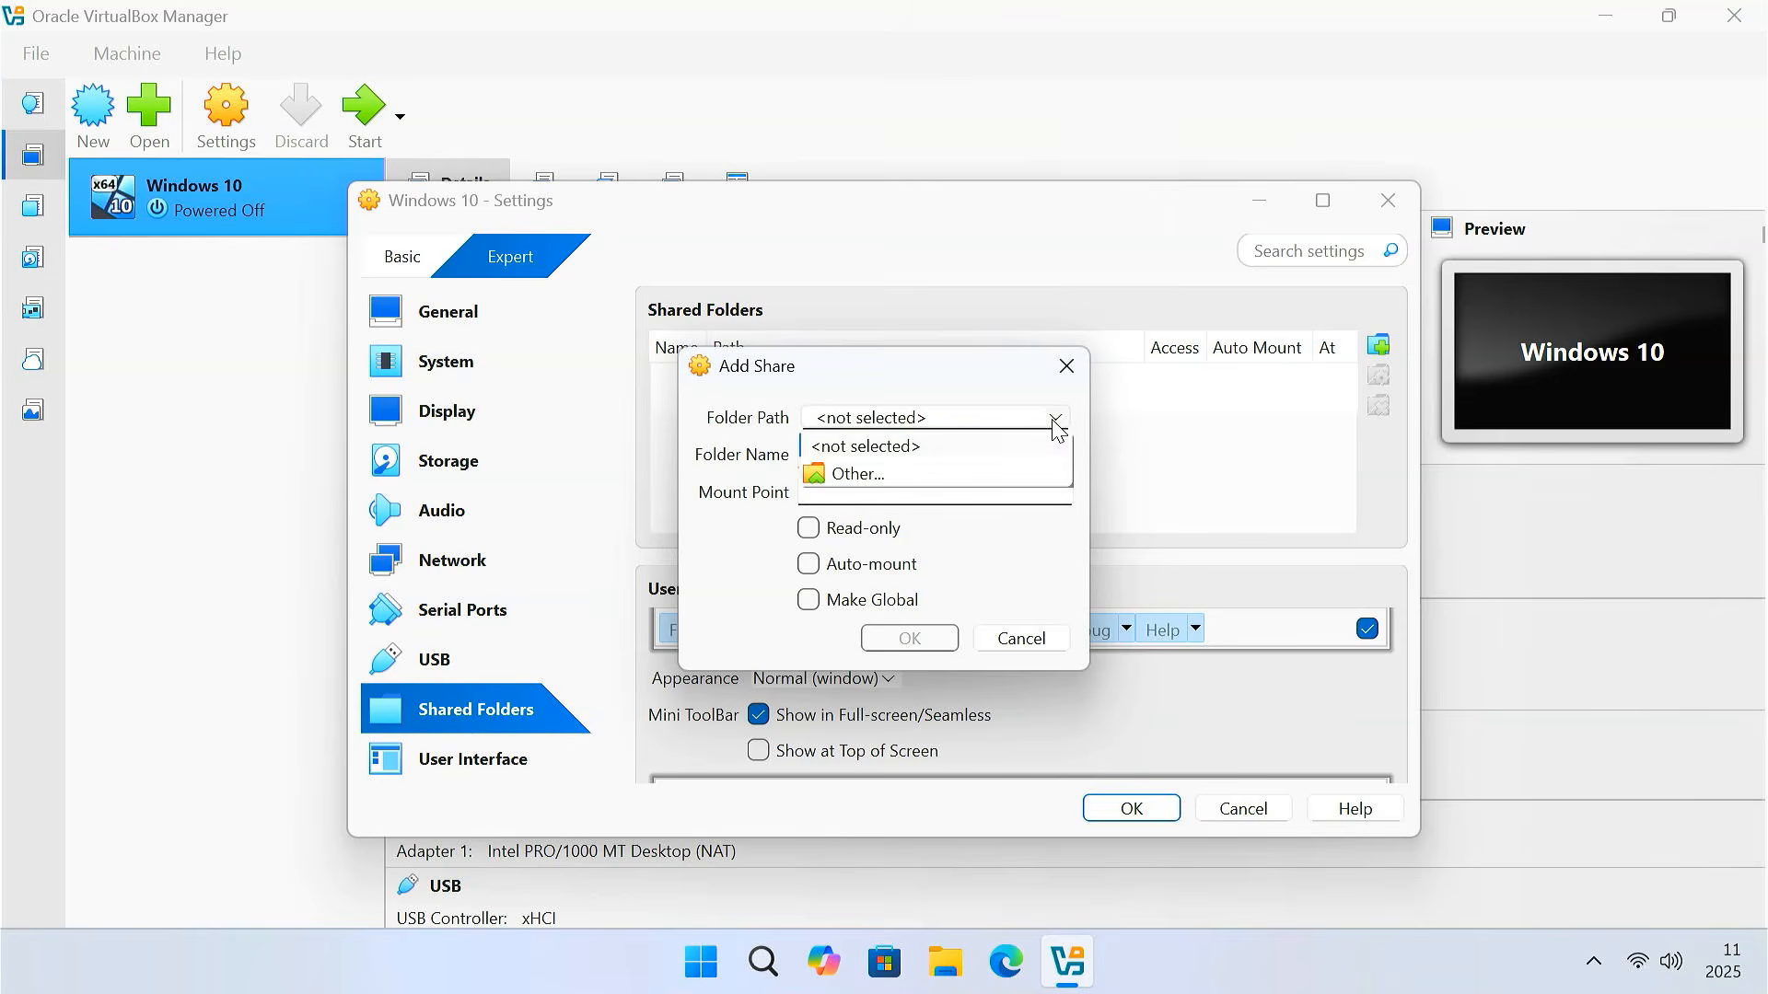
left_click(899, 481)
left_click(822, 521)
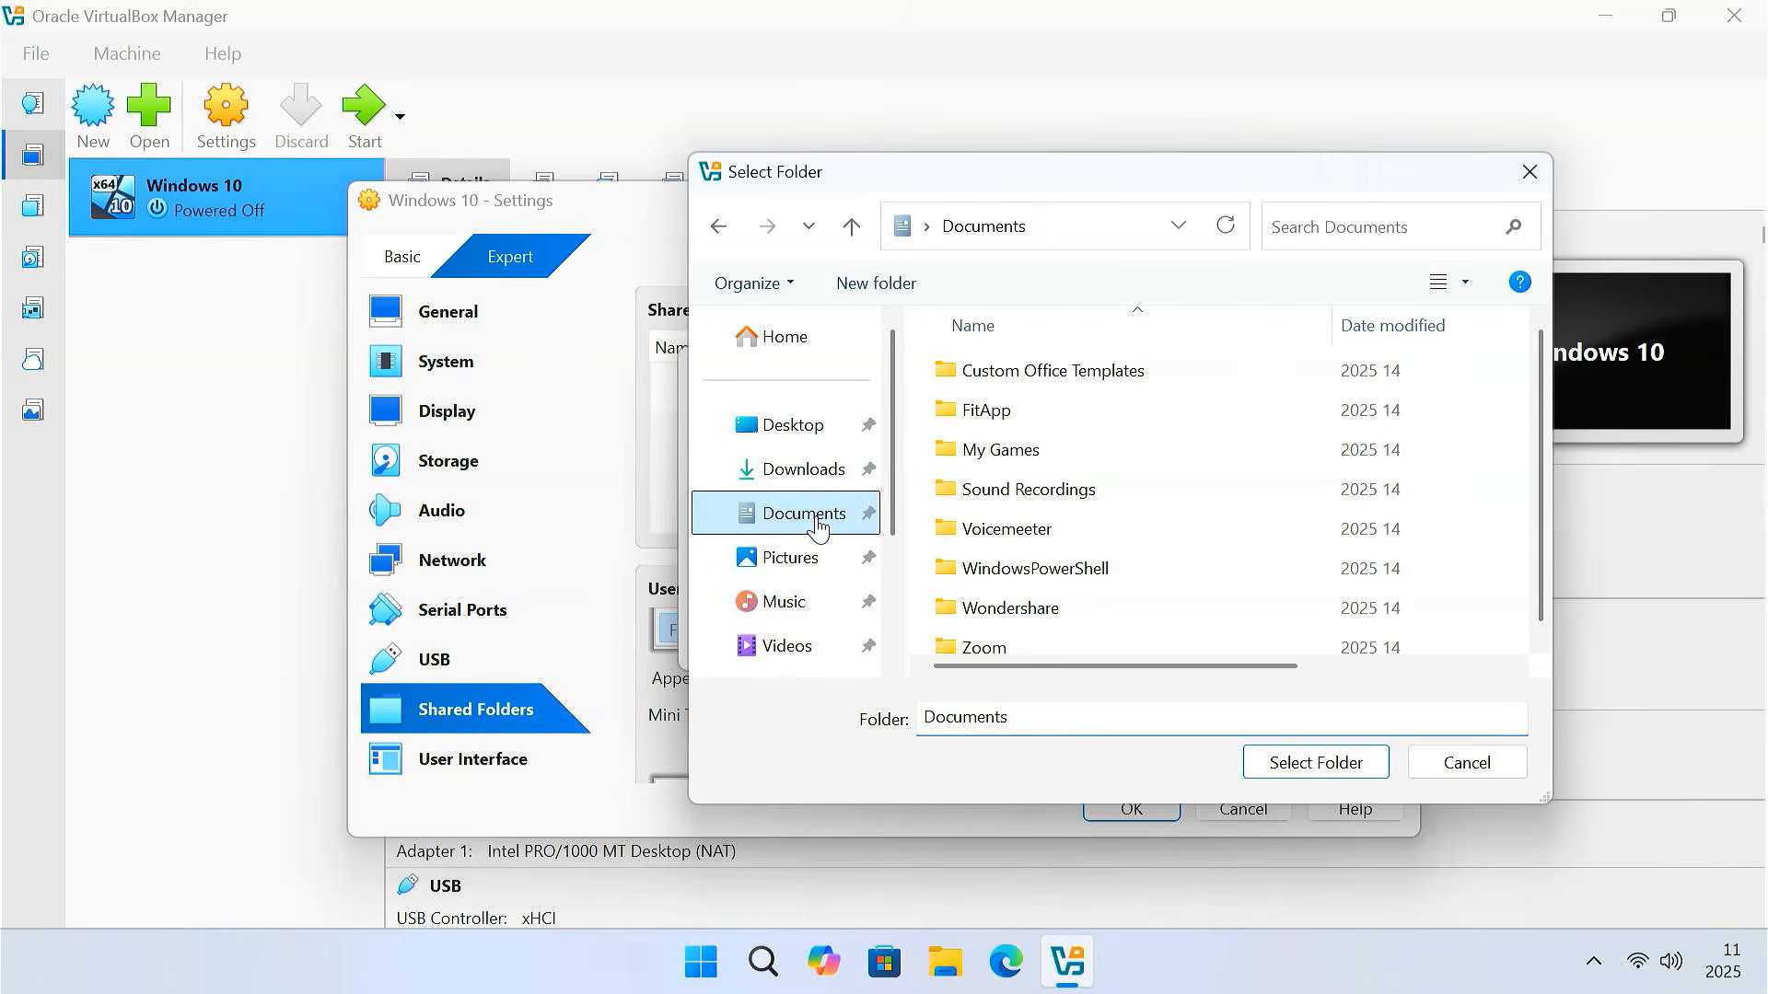
left_click(888, 287)
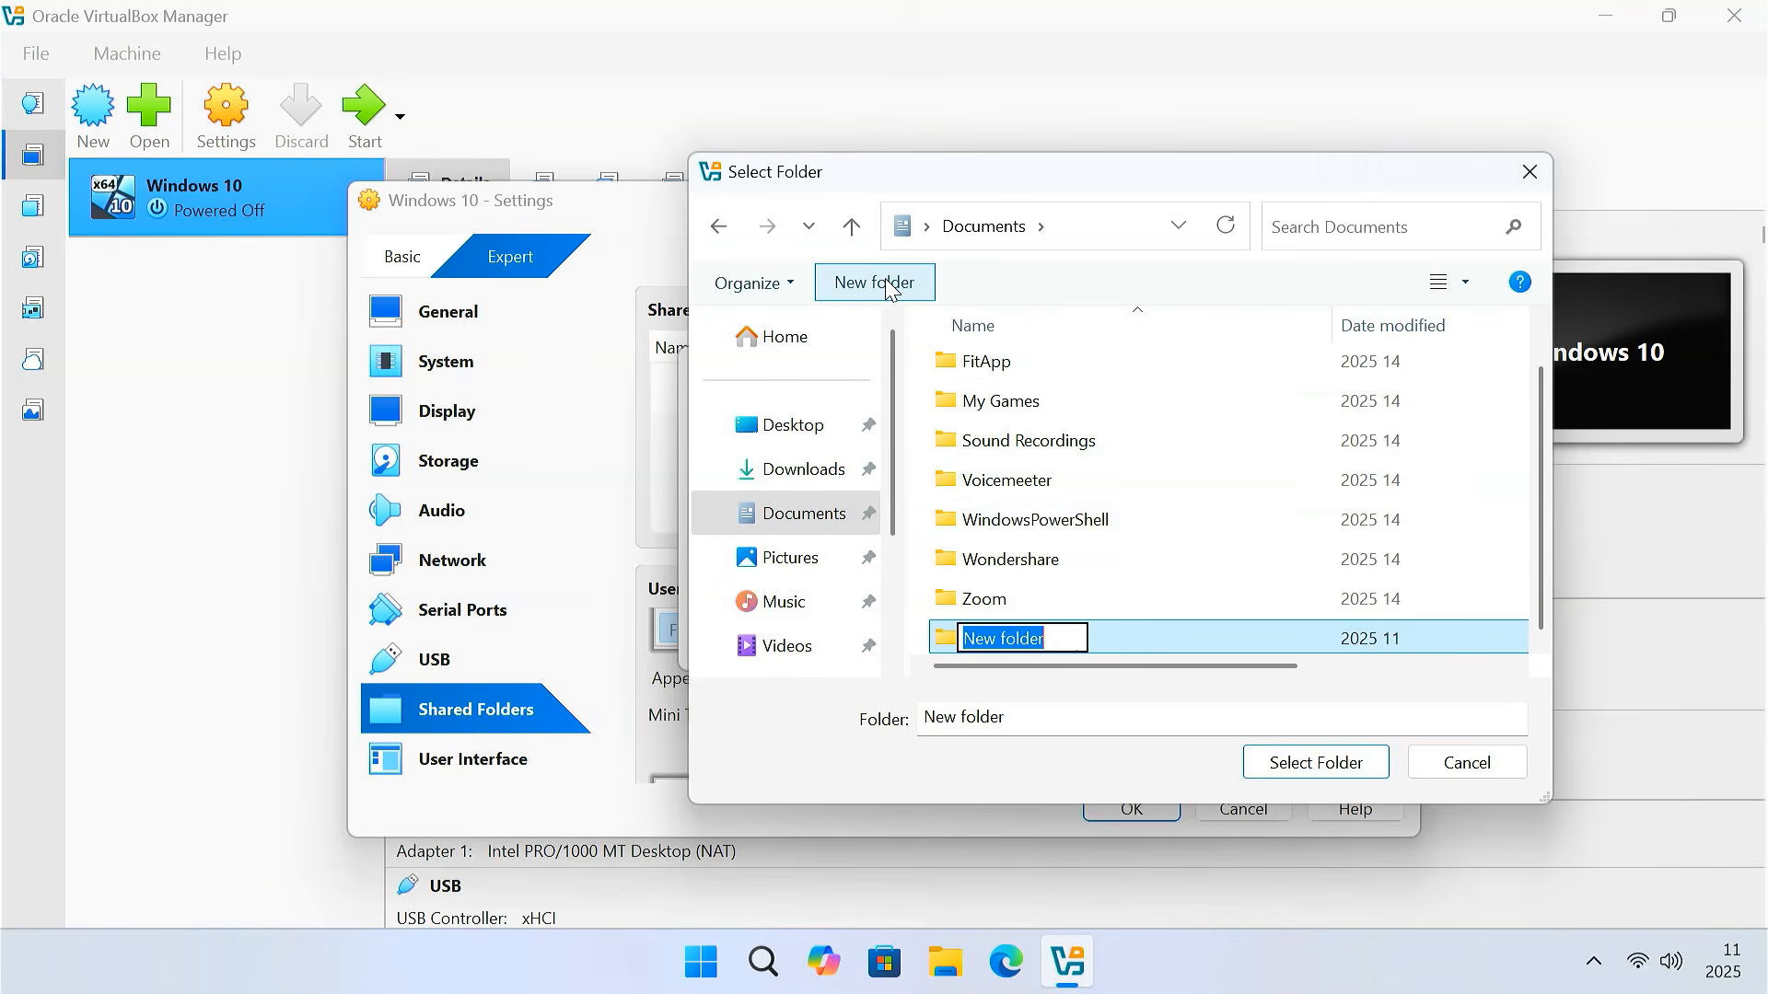
type("Shared Folder")
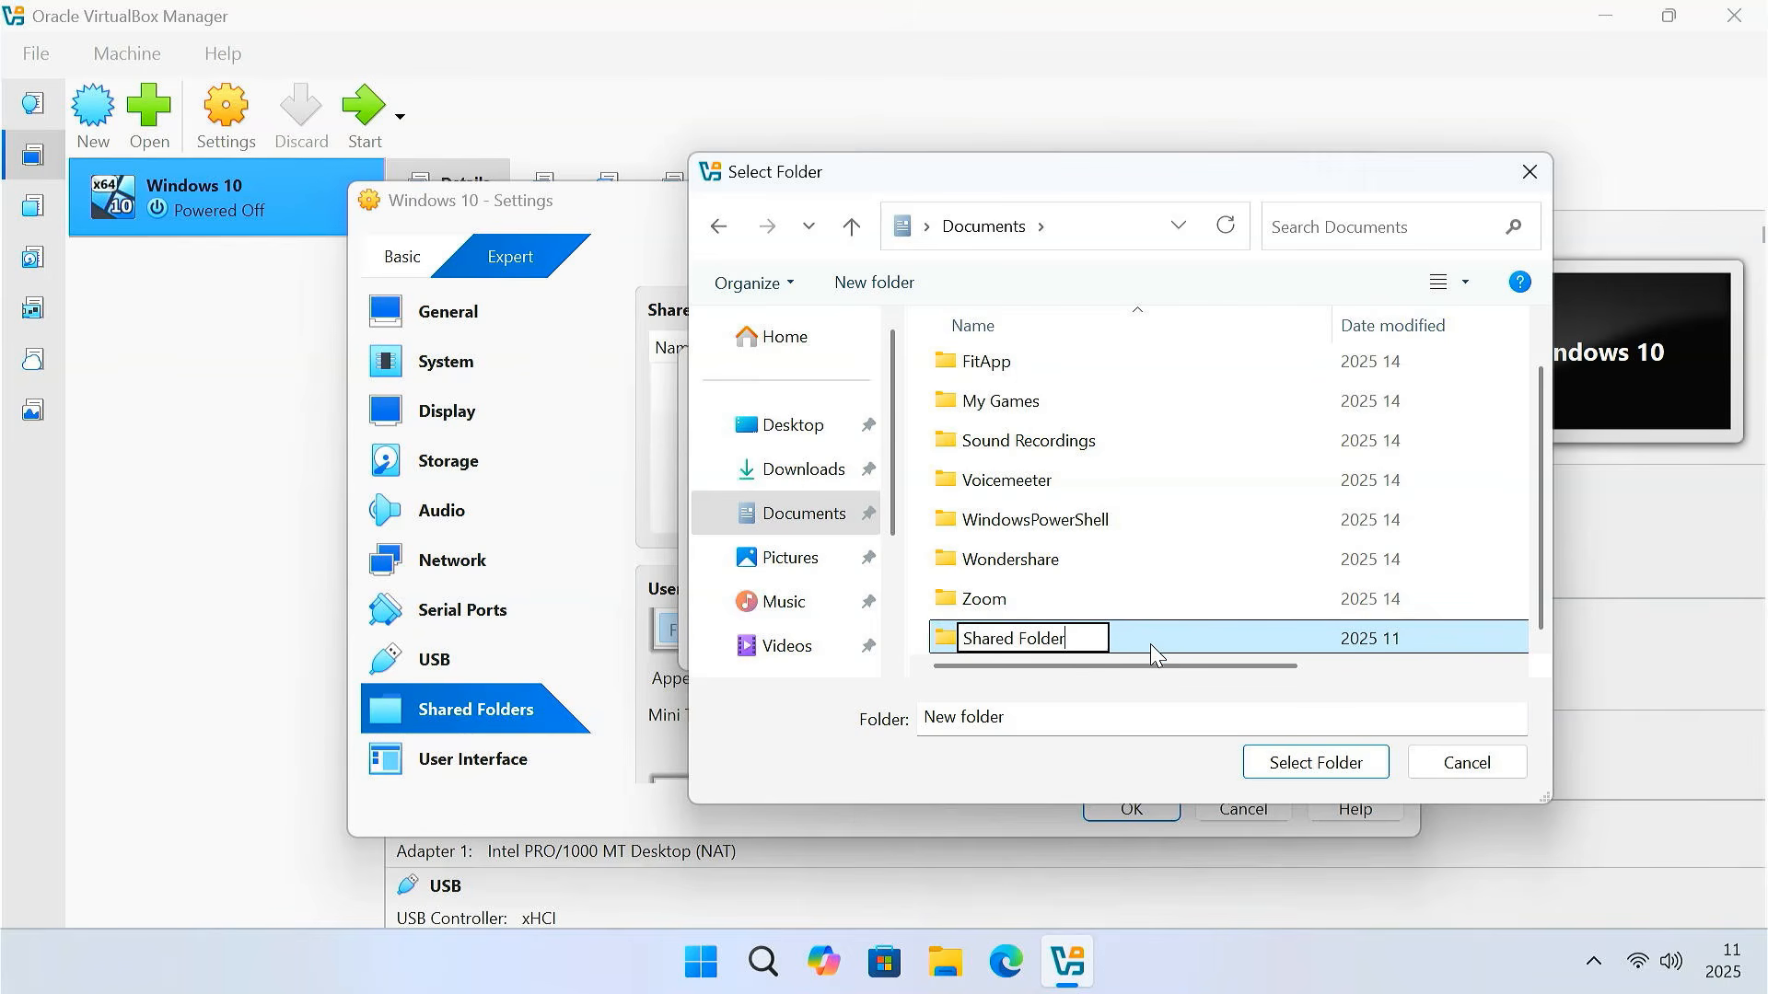
key("Return")
left_click(1318, 764)
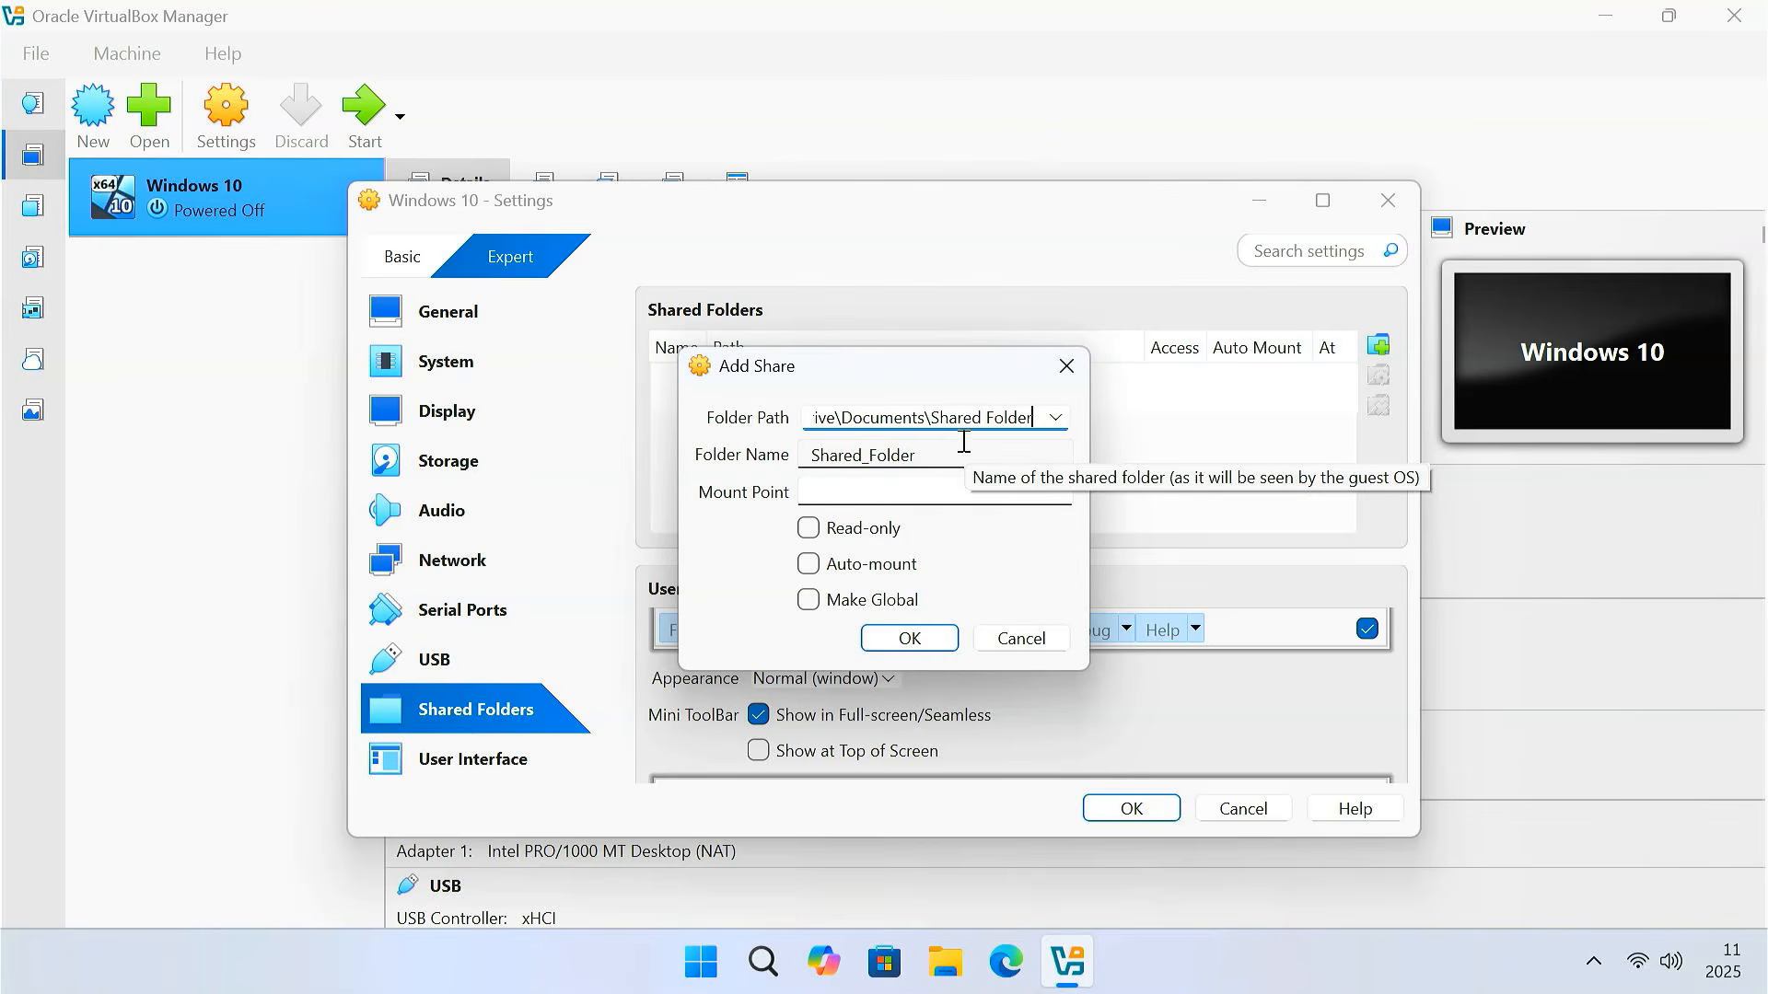
Make Shared_Folder auto-mounted and global, then save the VM settings
left_click(808, 565)
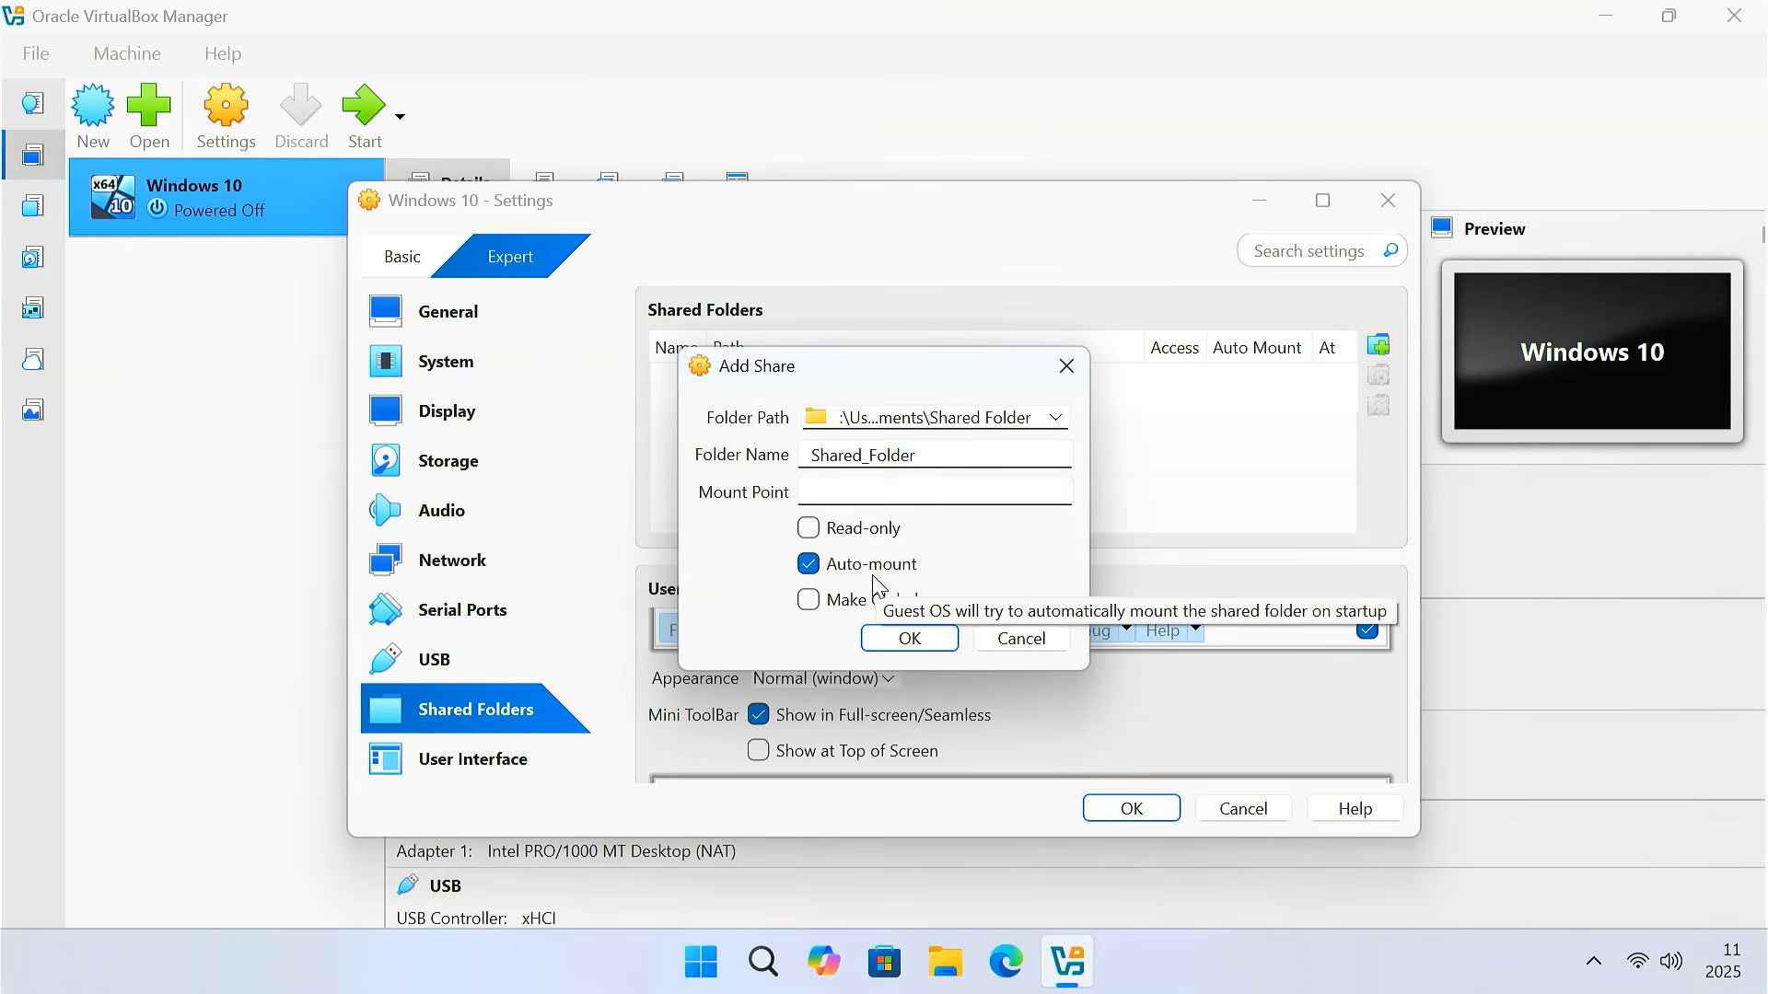
left_click(808, 601)
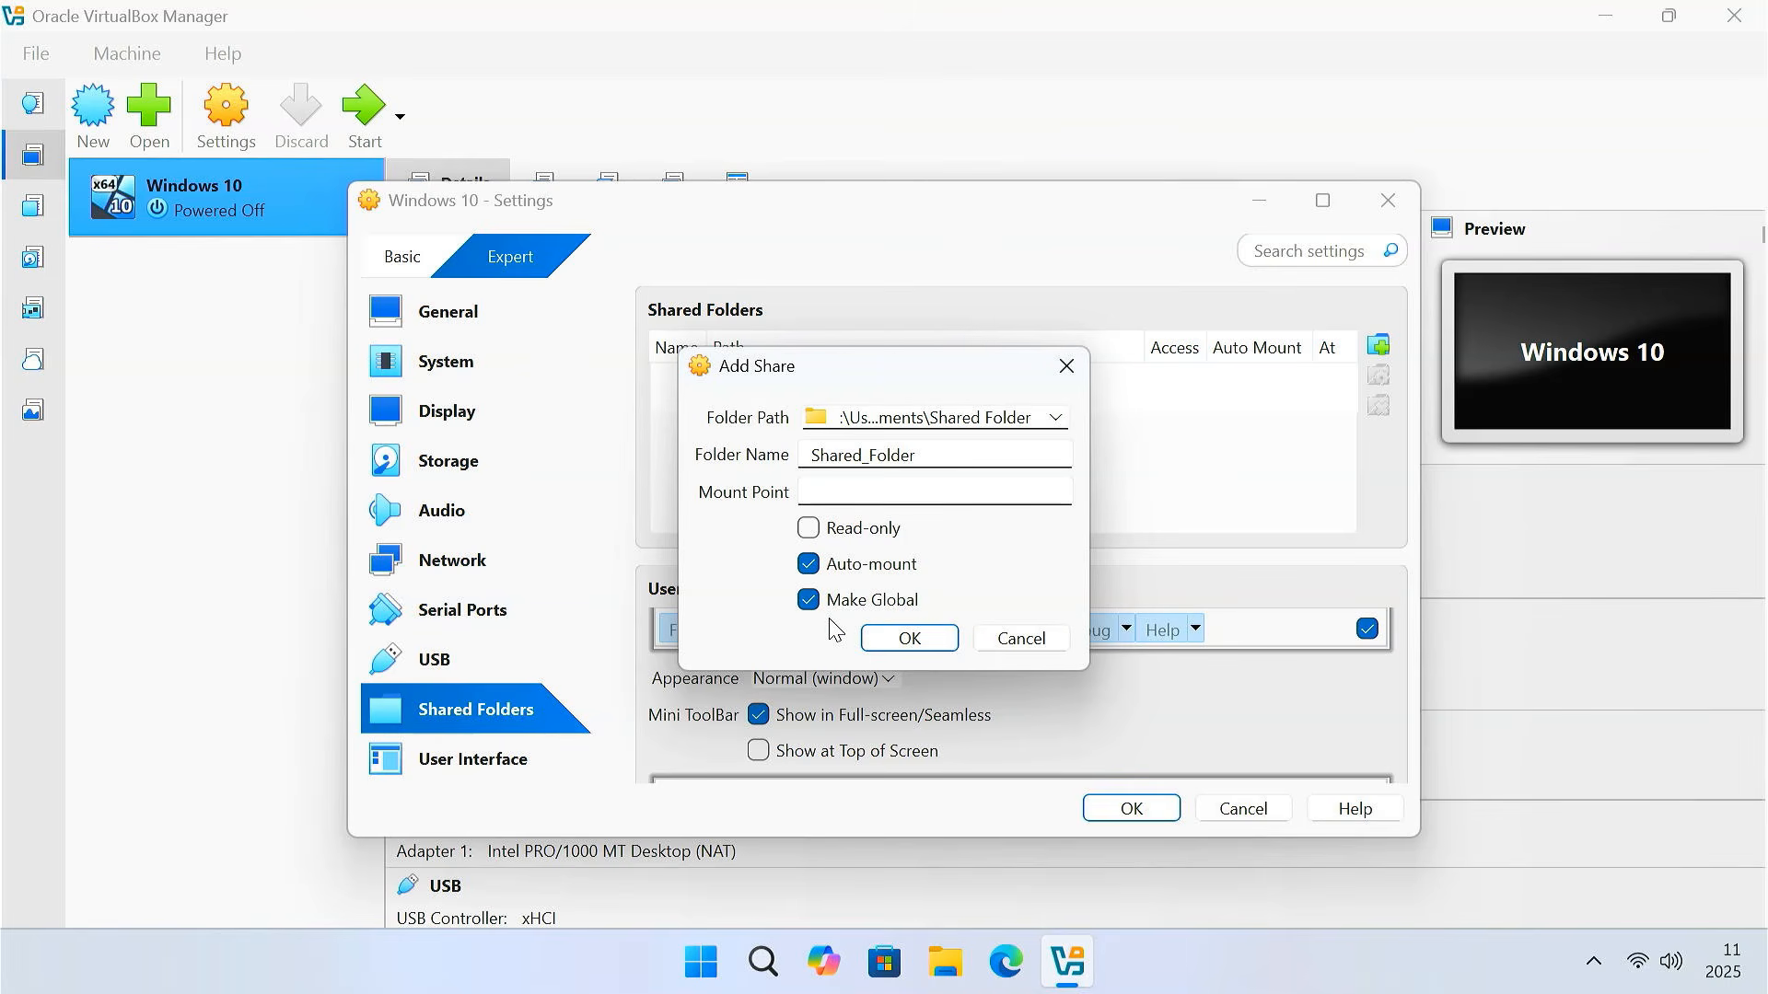
left_click(910, 637)
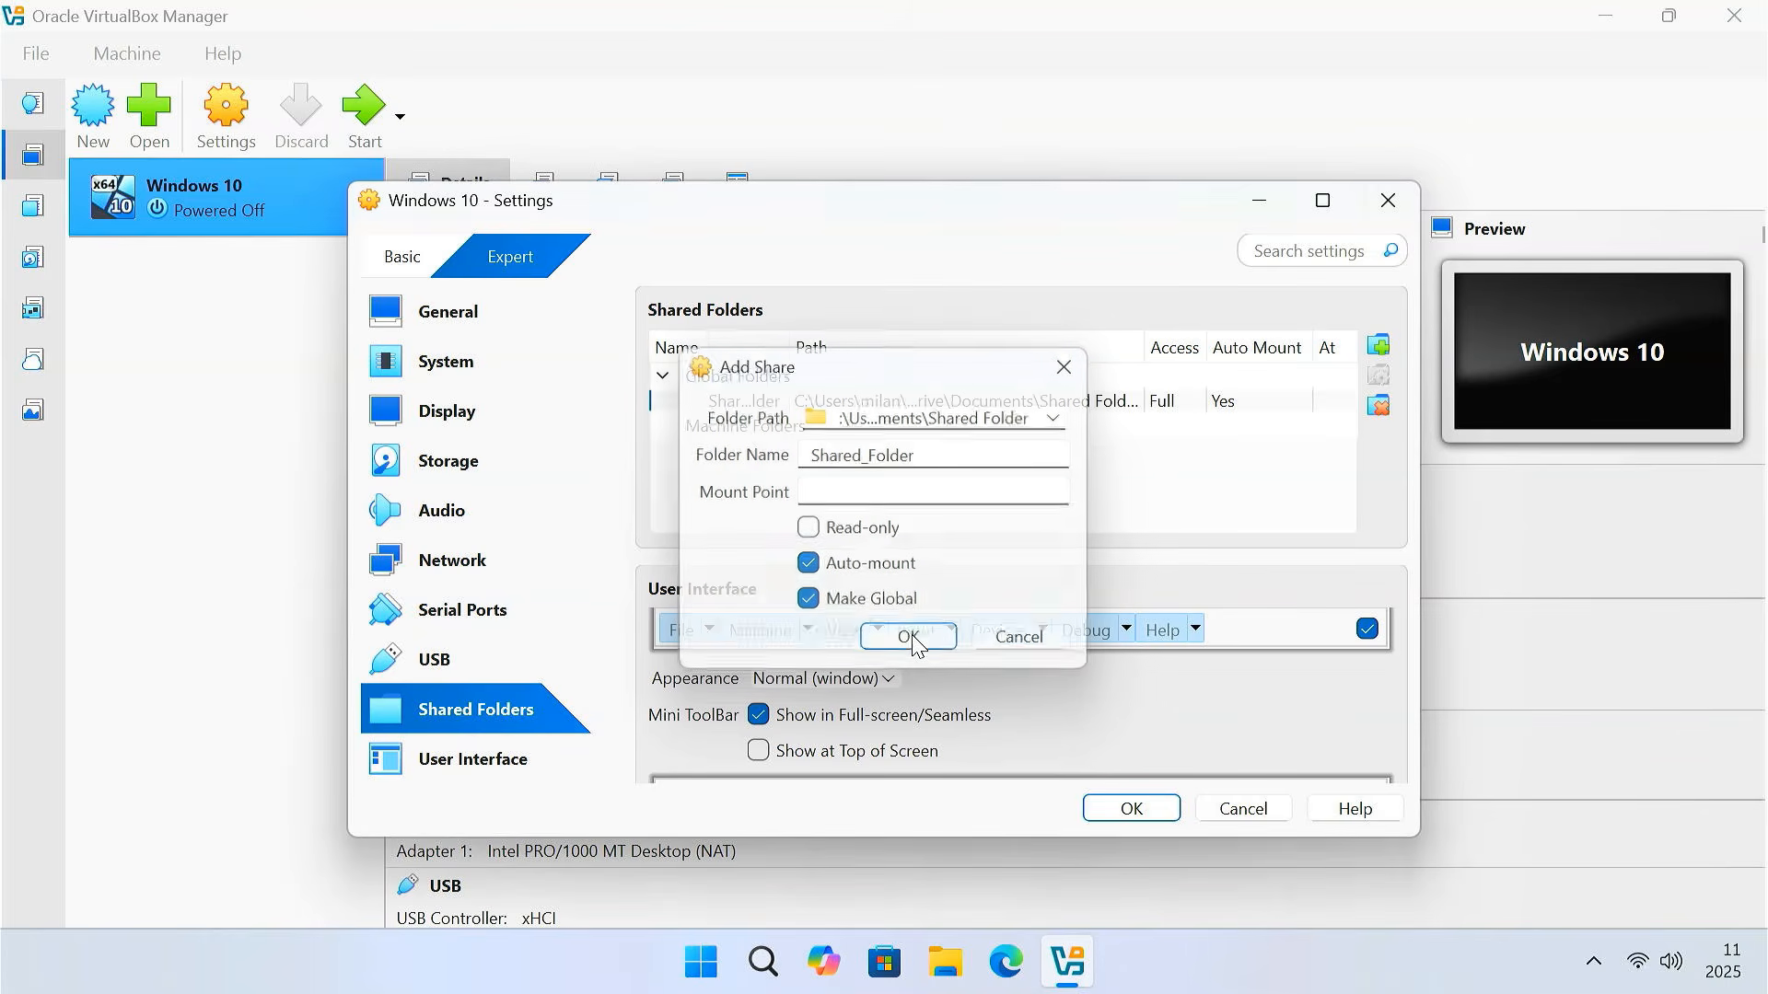
left_click(1130, 818)
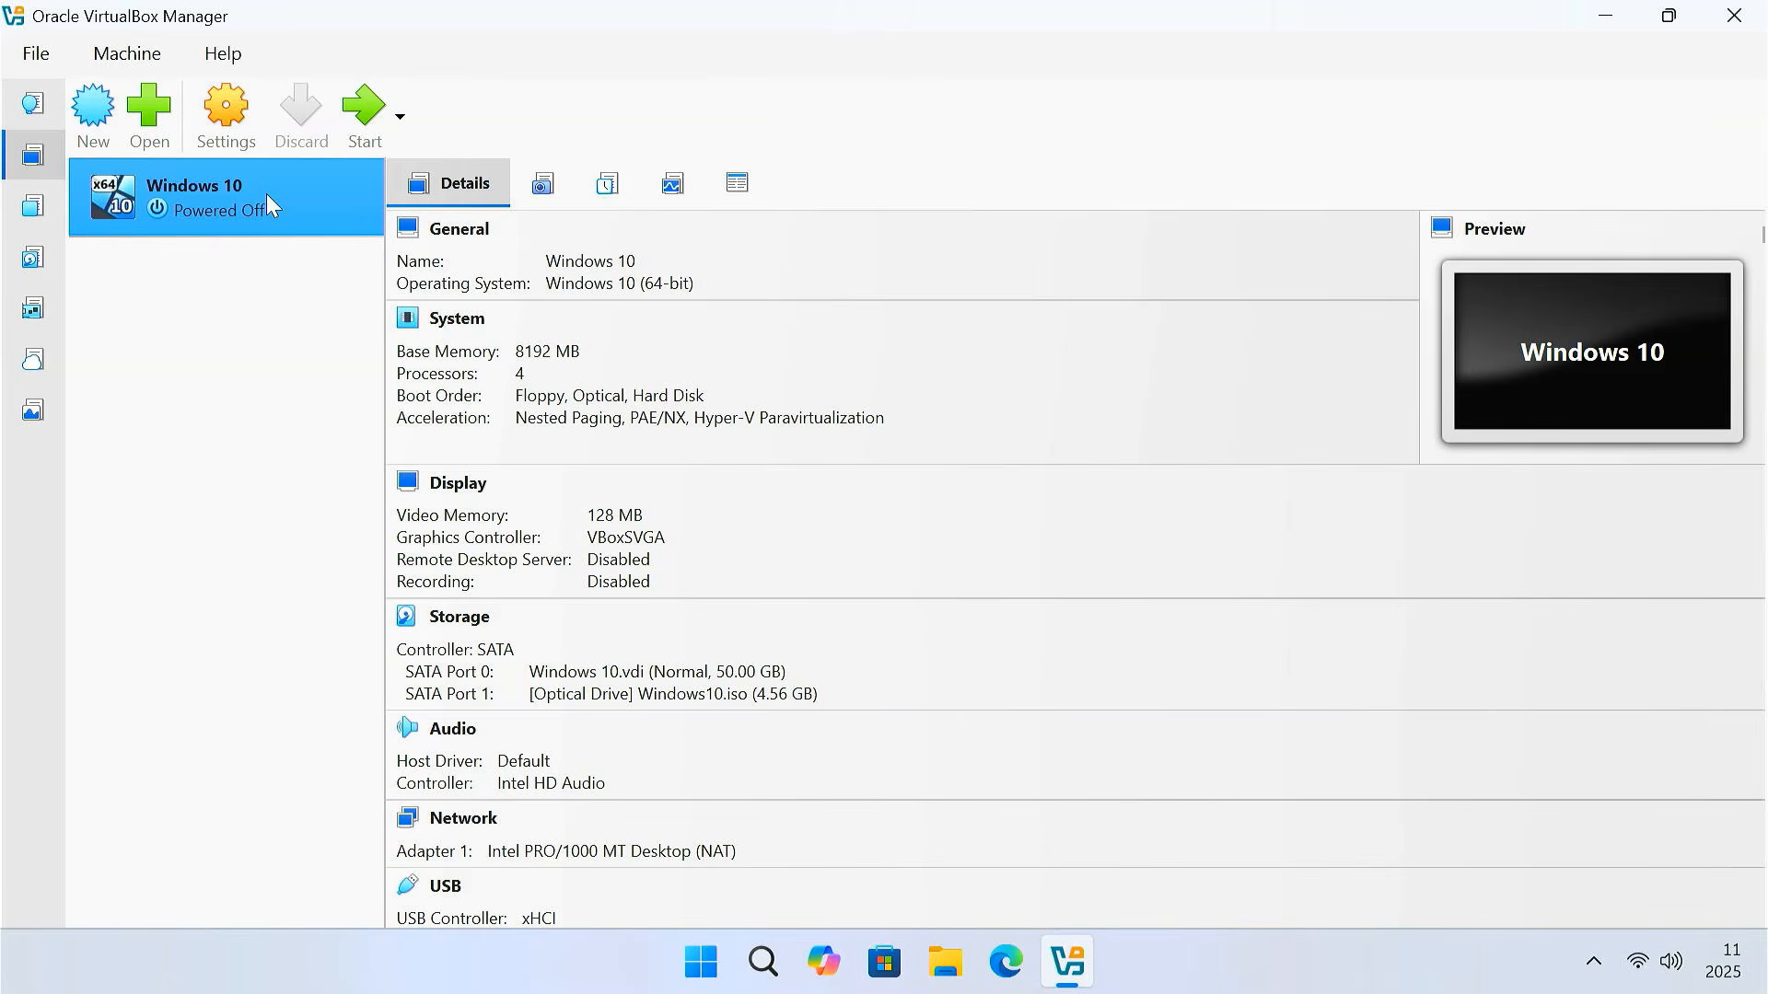
Start the Windows 10 VM, reposition its window and dismiss the keyboard notifications
left_click(367, 113)
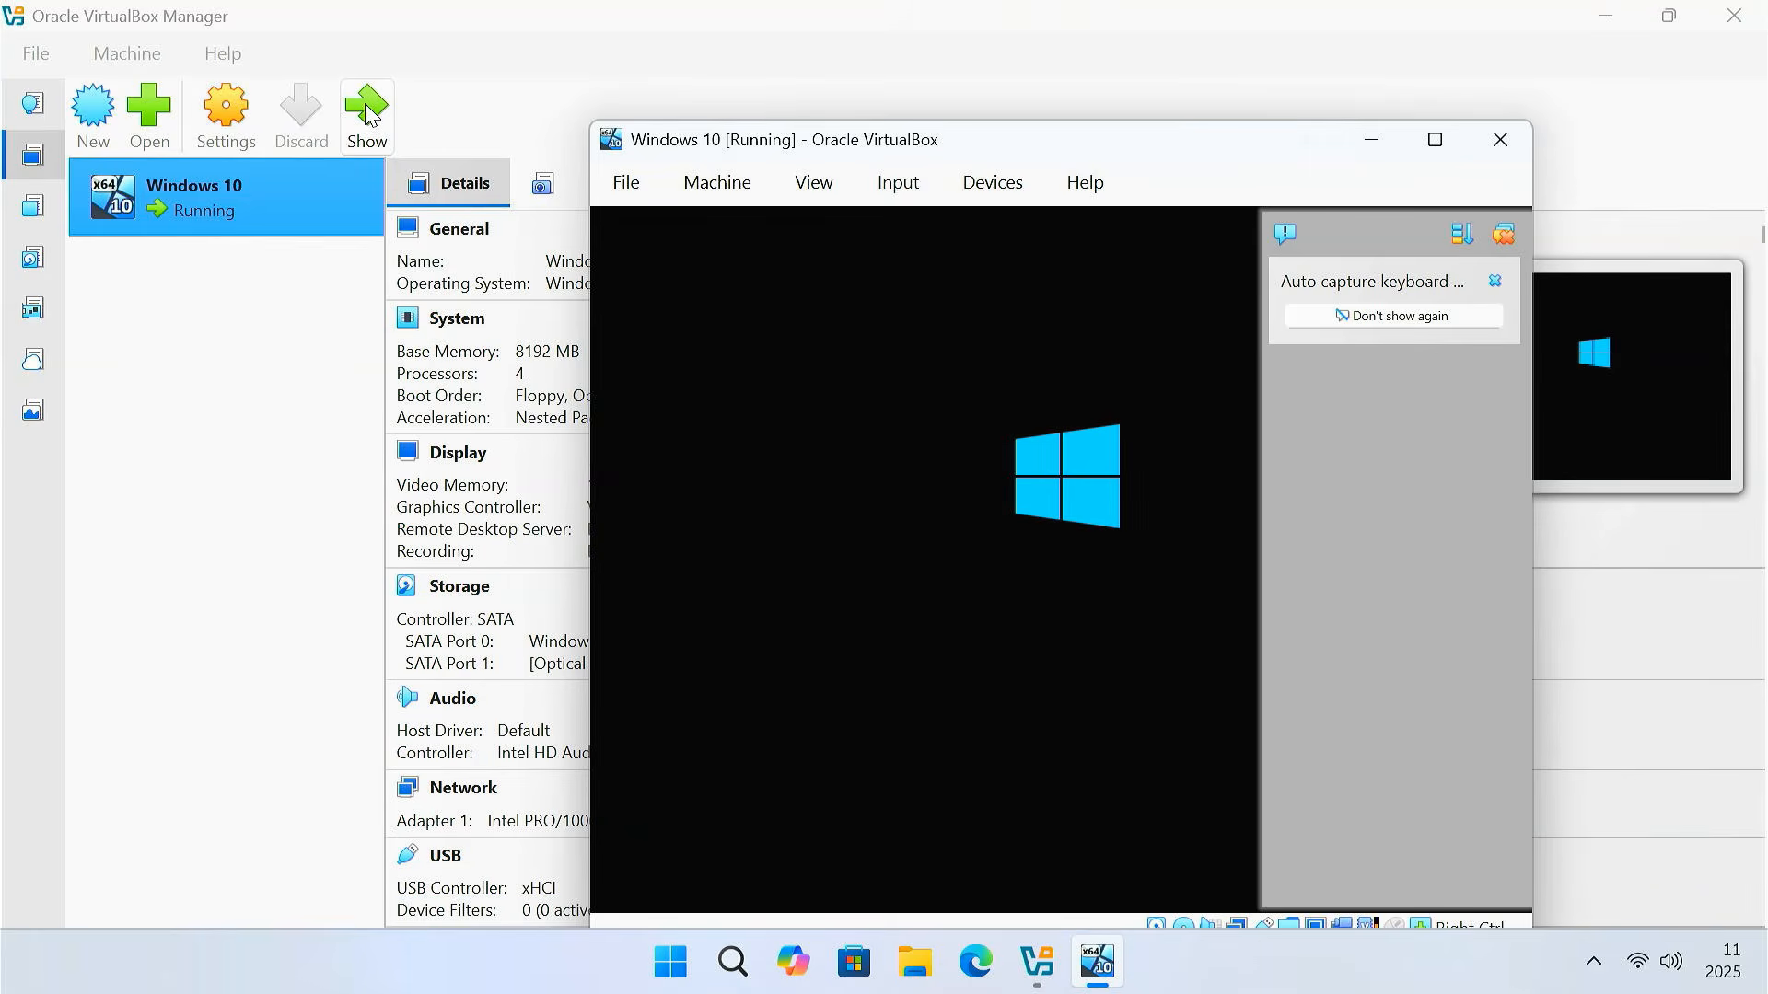
left_click_drag(1080, 140, 947, 99)
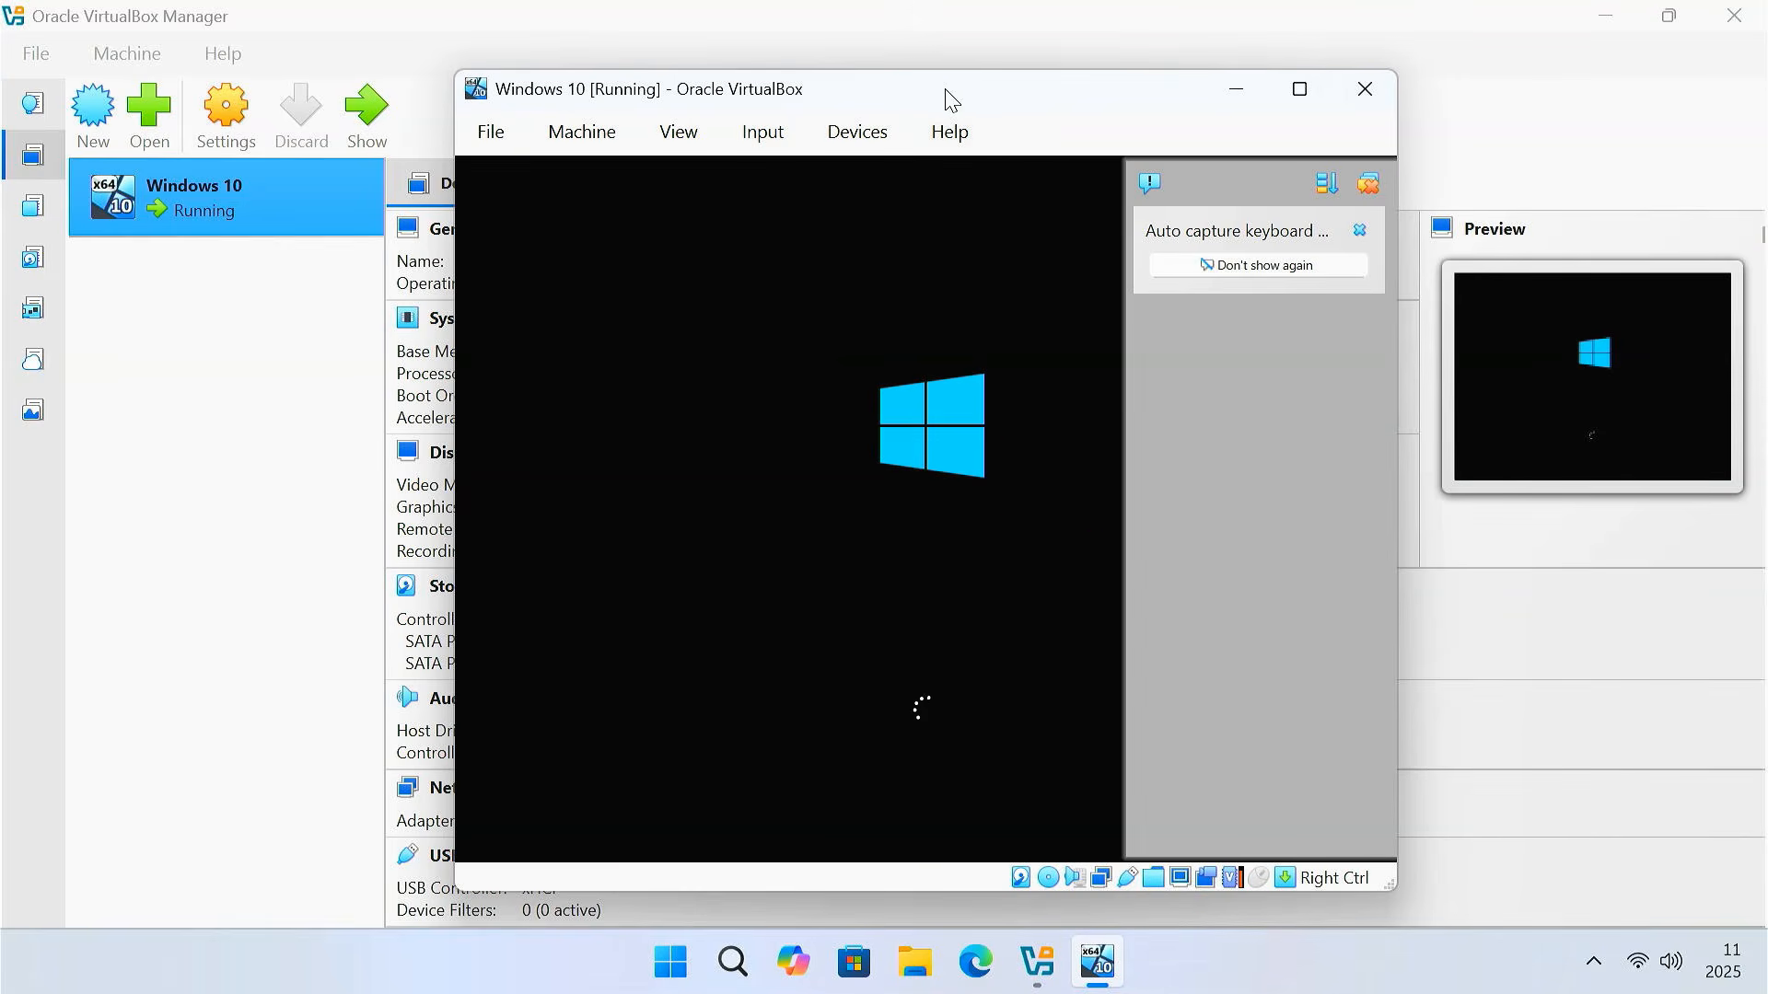
left_click(1370, 184)
left_click(1604, 15)
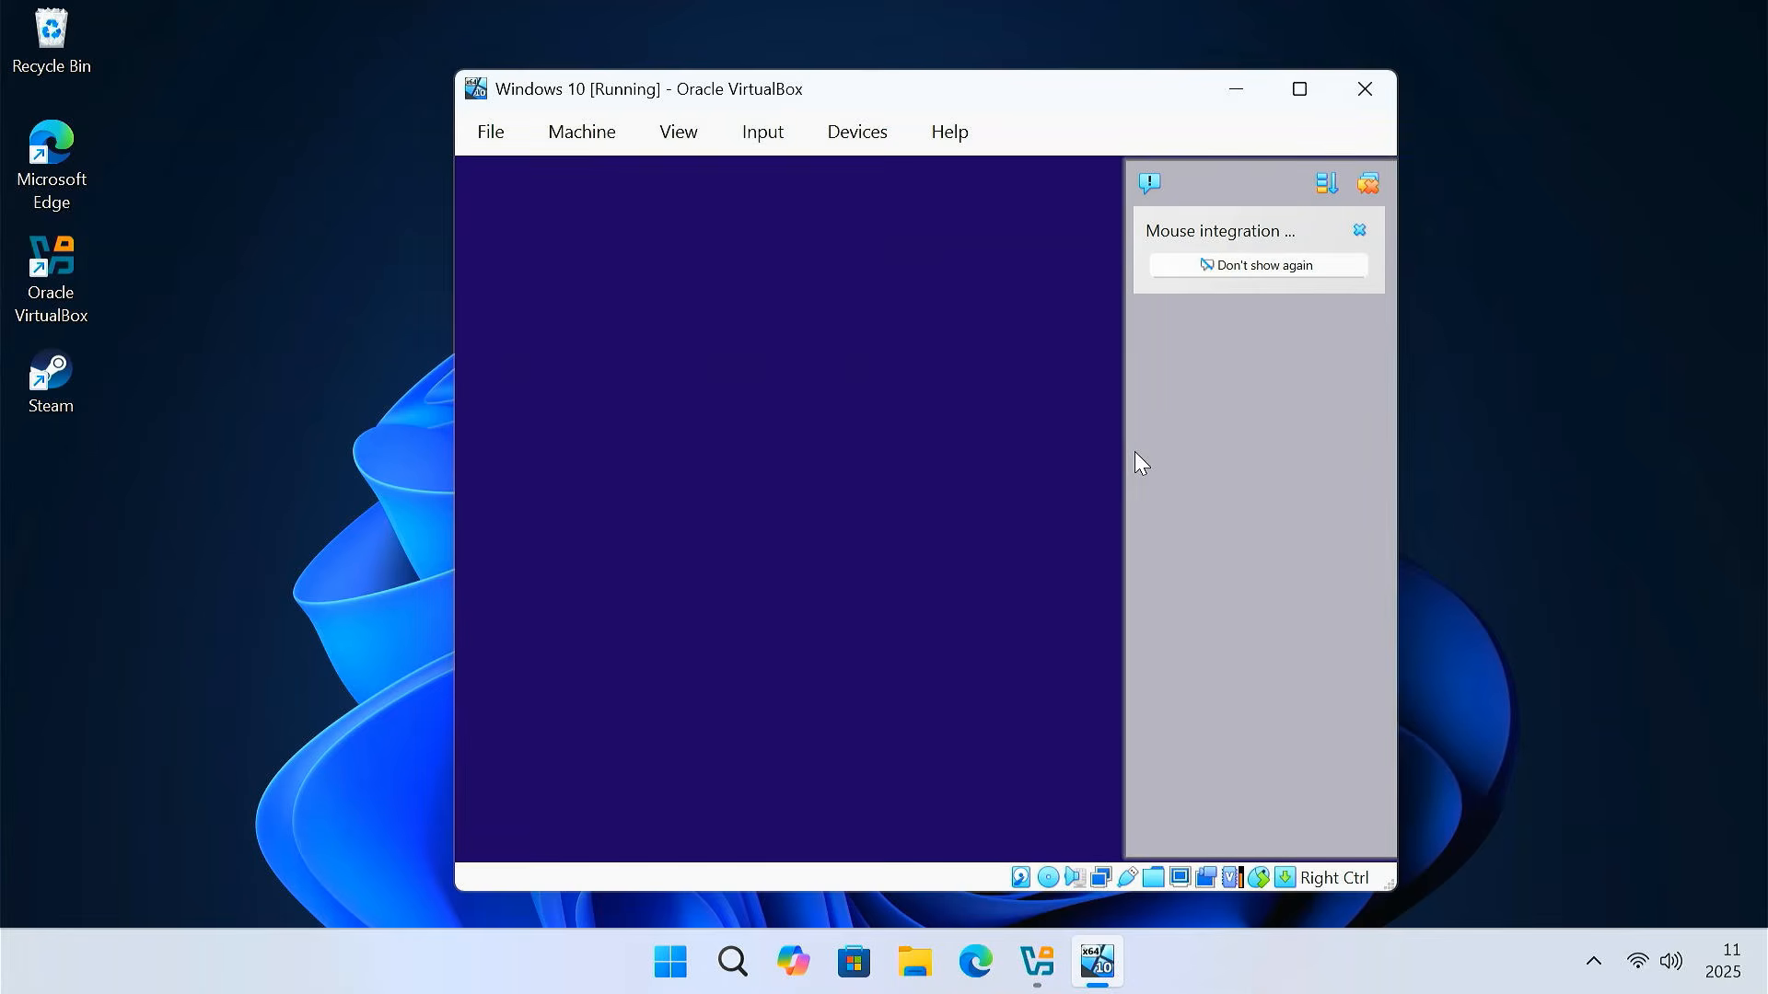
In Windows Setup, pass the language page, choose Install now and select 'I don't have a product key'
left_click(1368, 184)
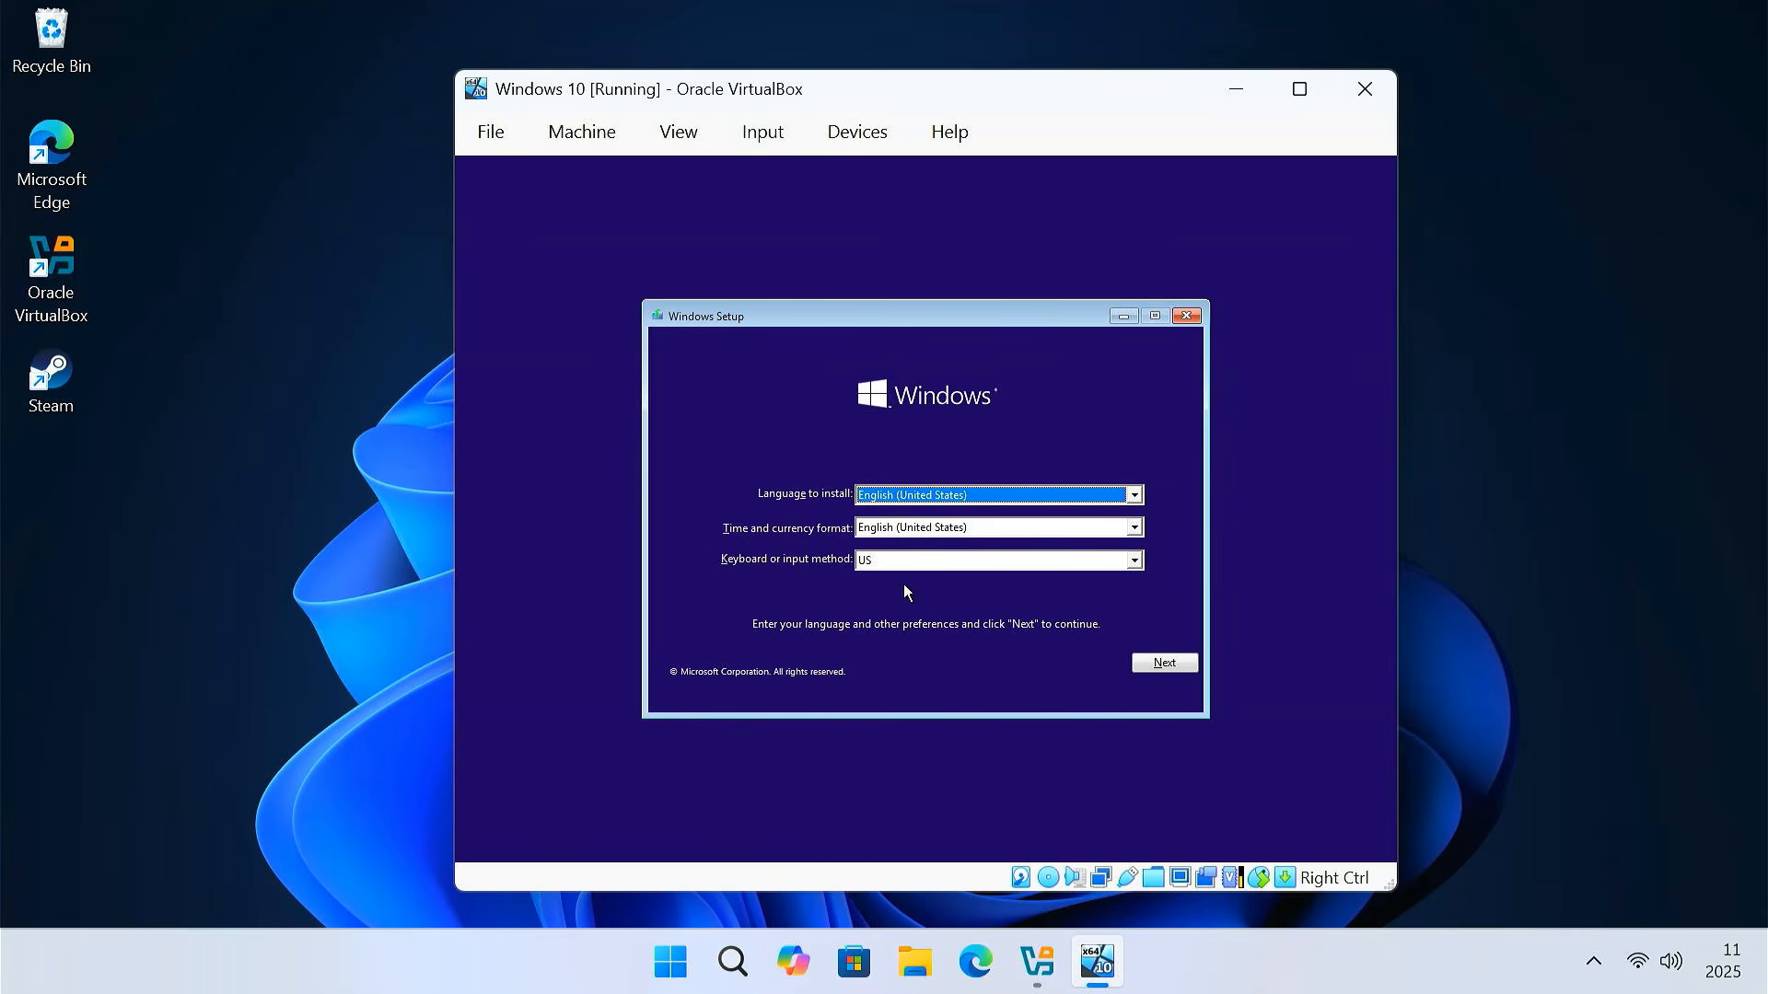
left_click(1164, 663)
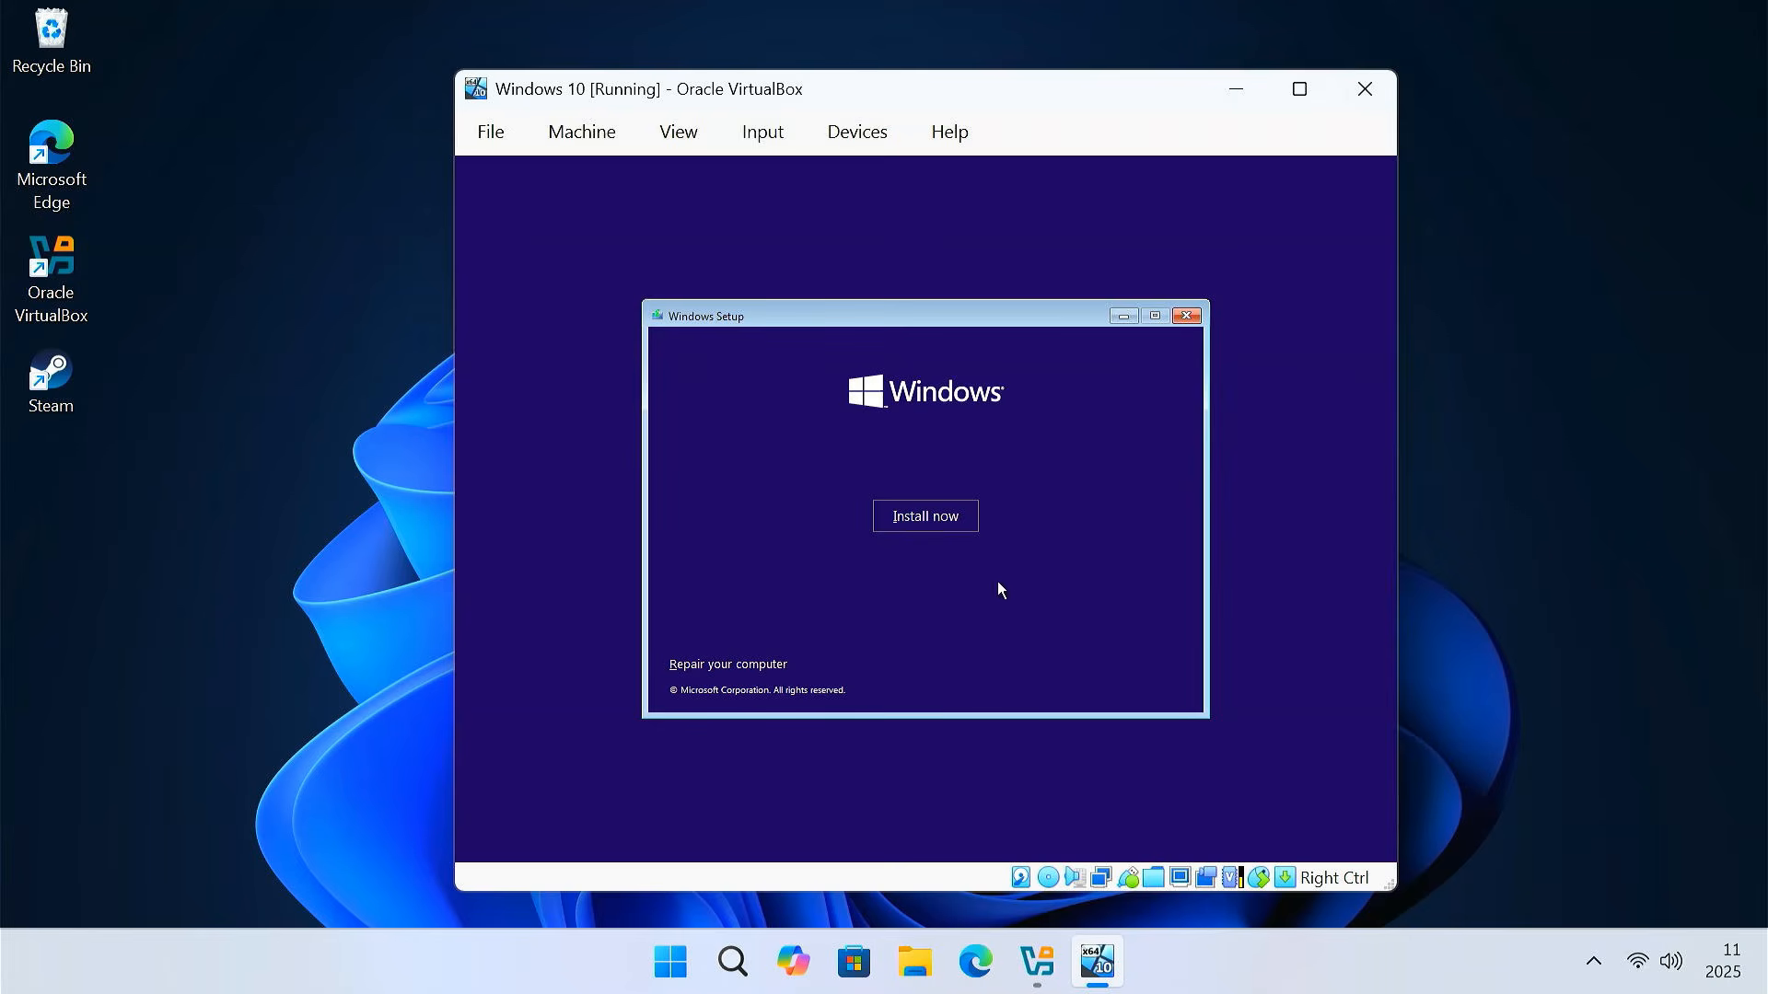
left_click(941, 521)
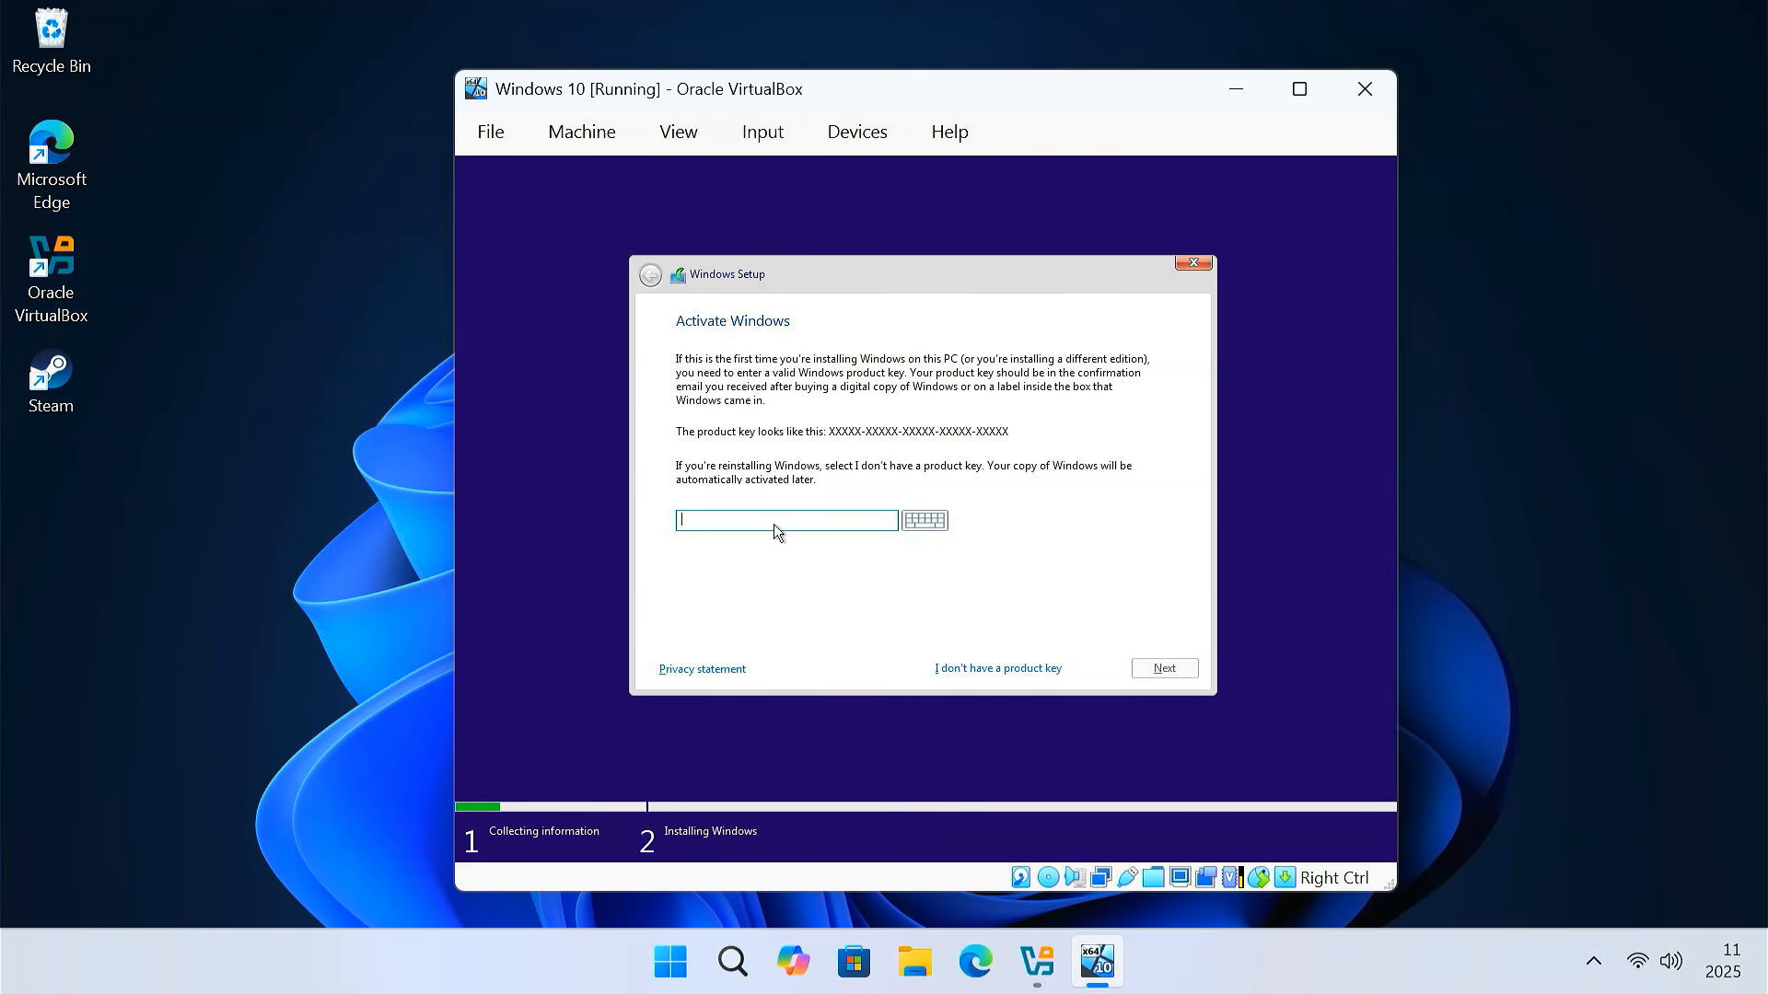
left_click(1014, 666)
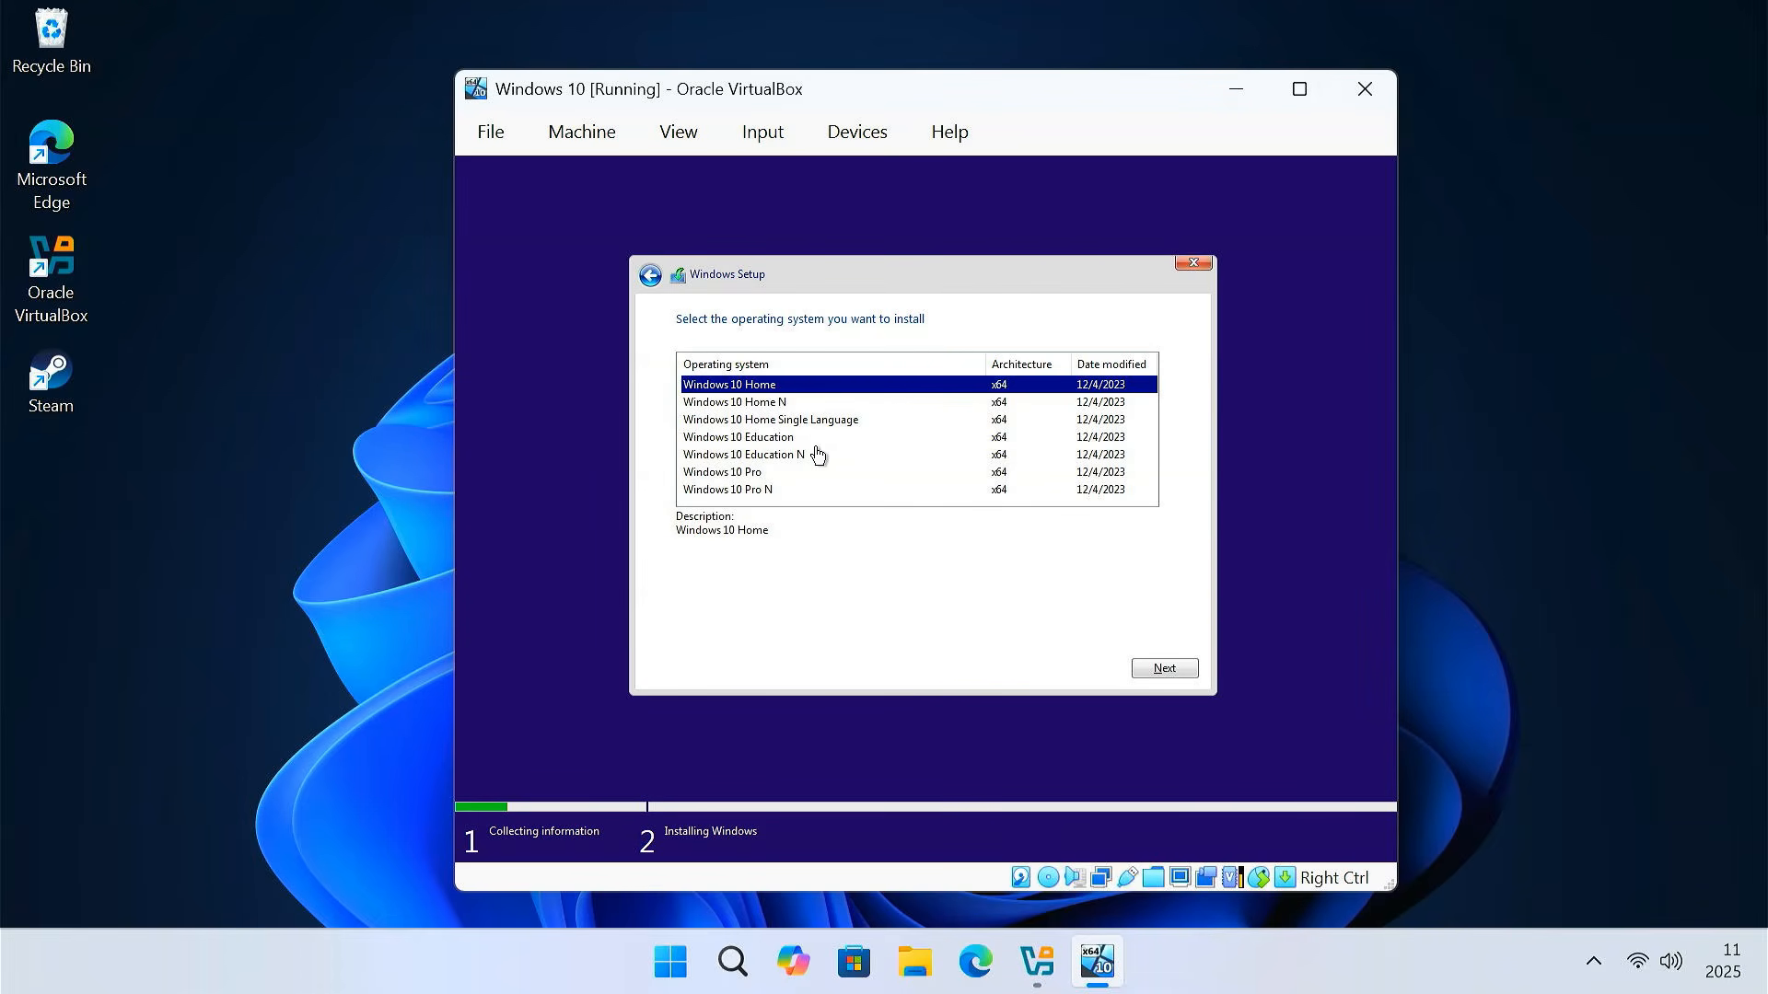
Install Windows 10 Pro as a custom install onto Drive 0's 50.0 GB unallocated space, accepting the license
left_click(764, 474)
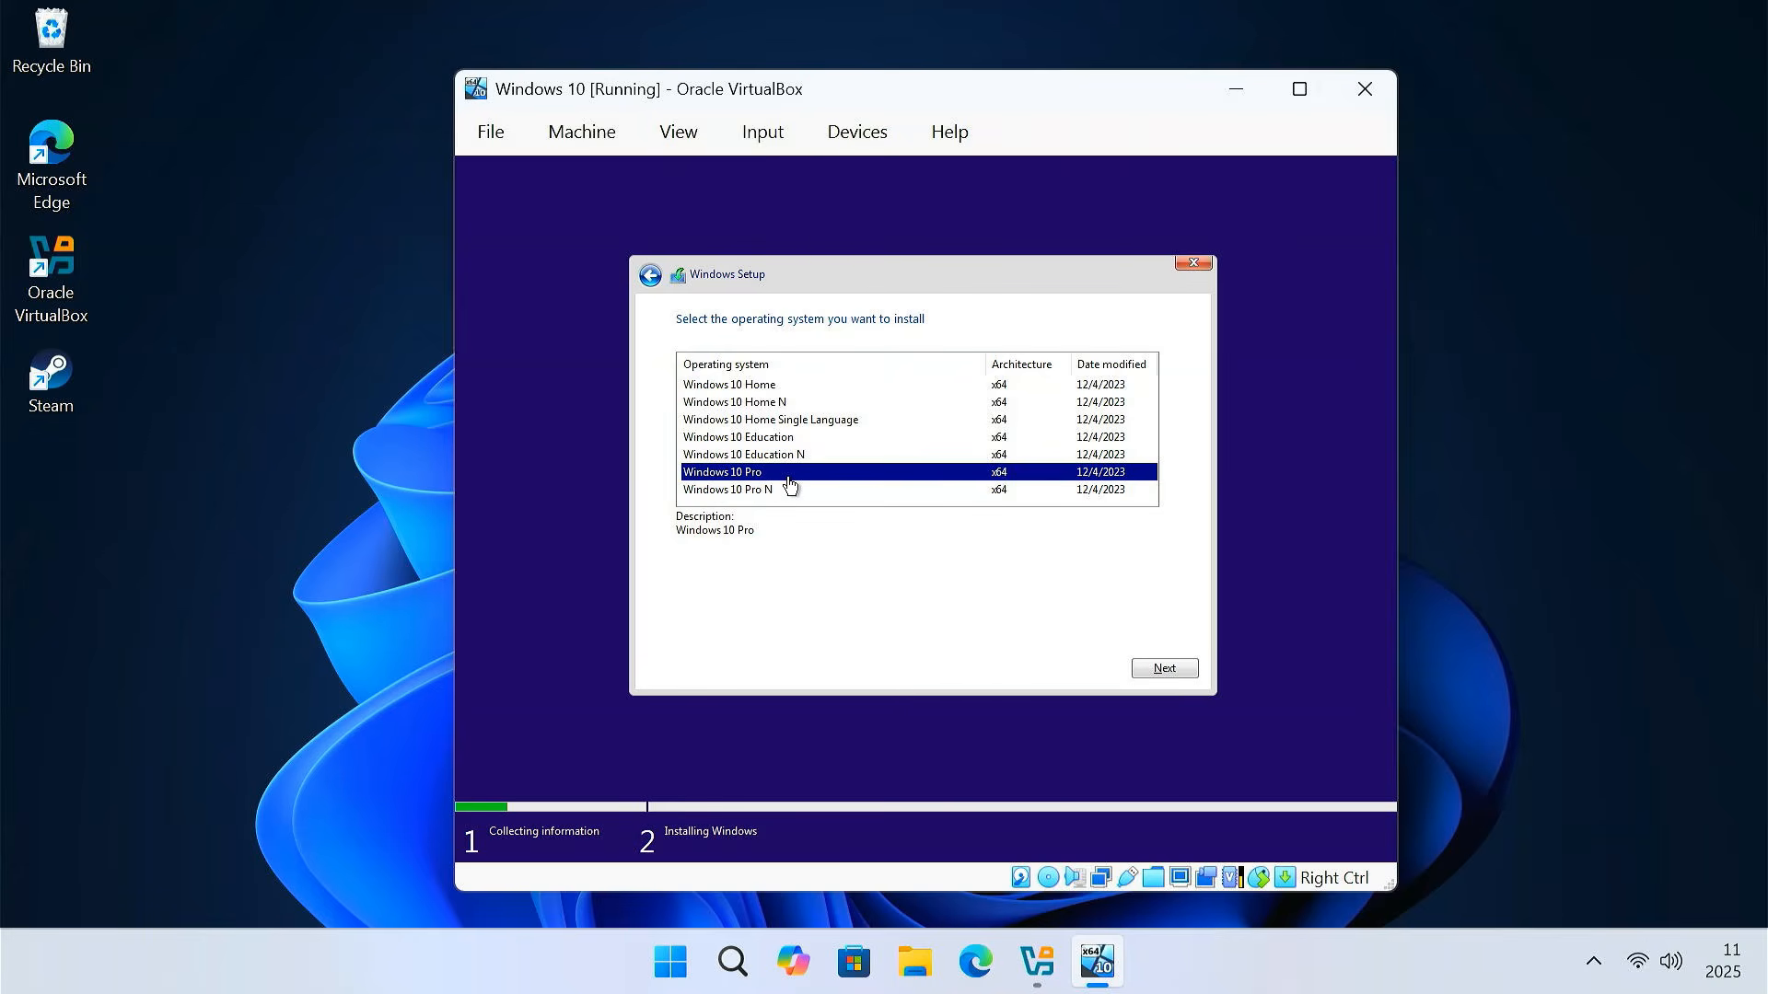
left_click(1163, 669)
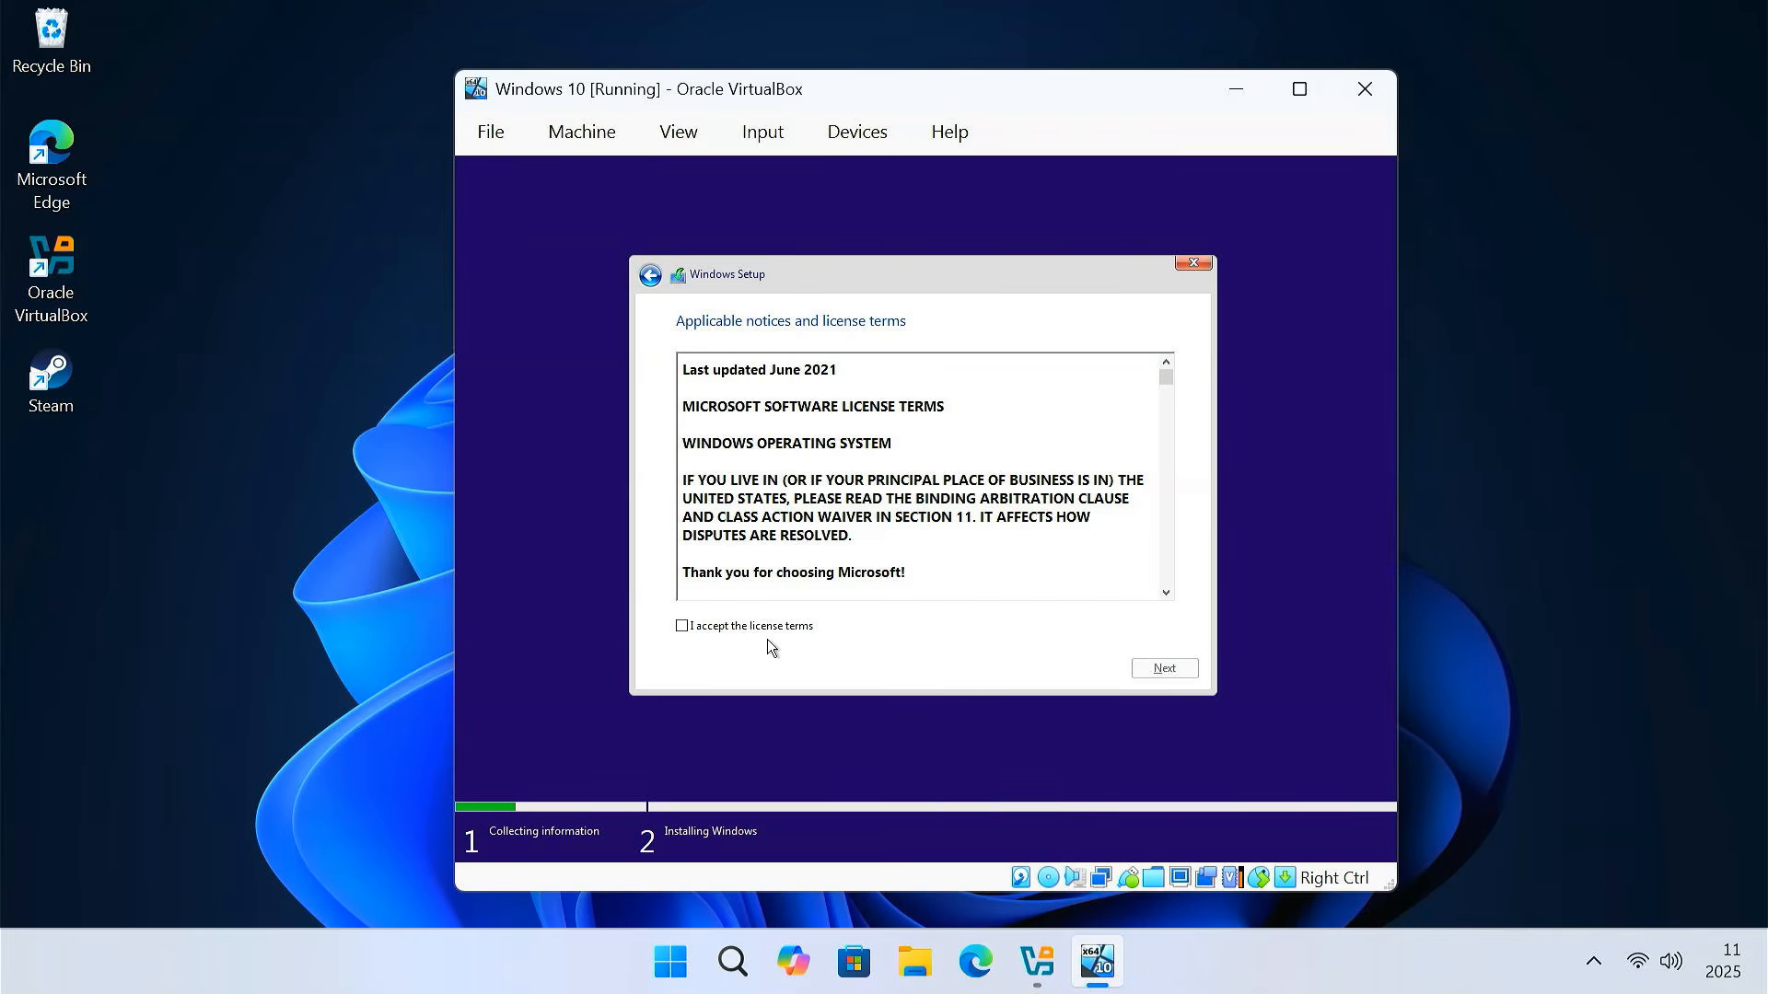
left_click(683, 627)
left_click(1188, 671)
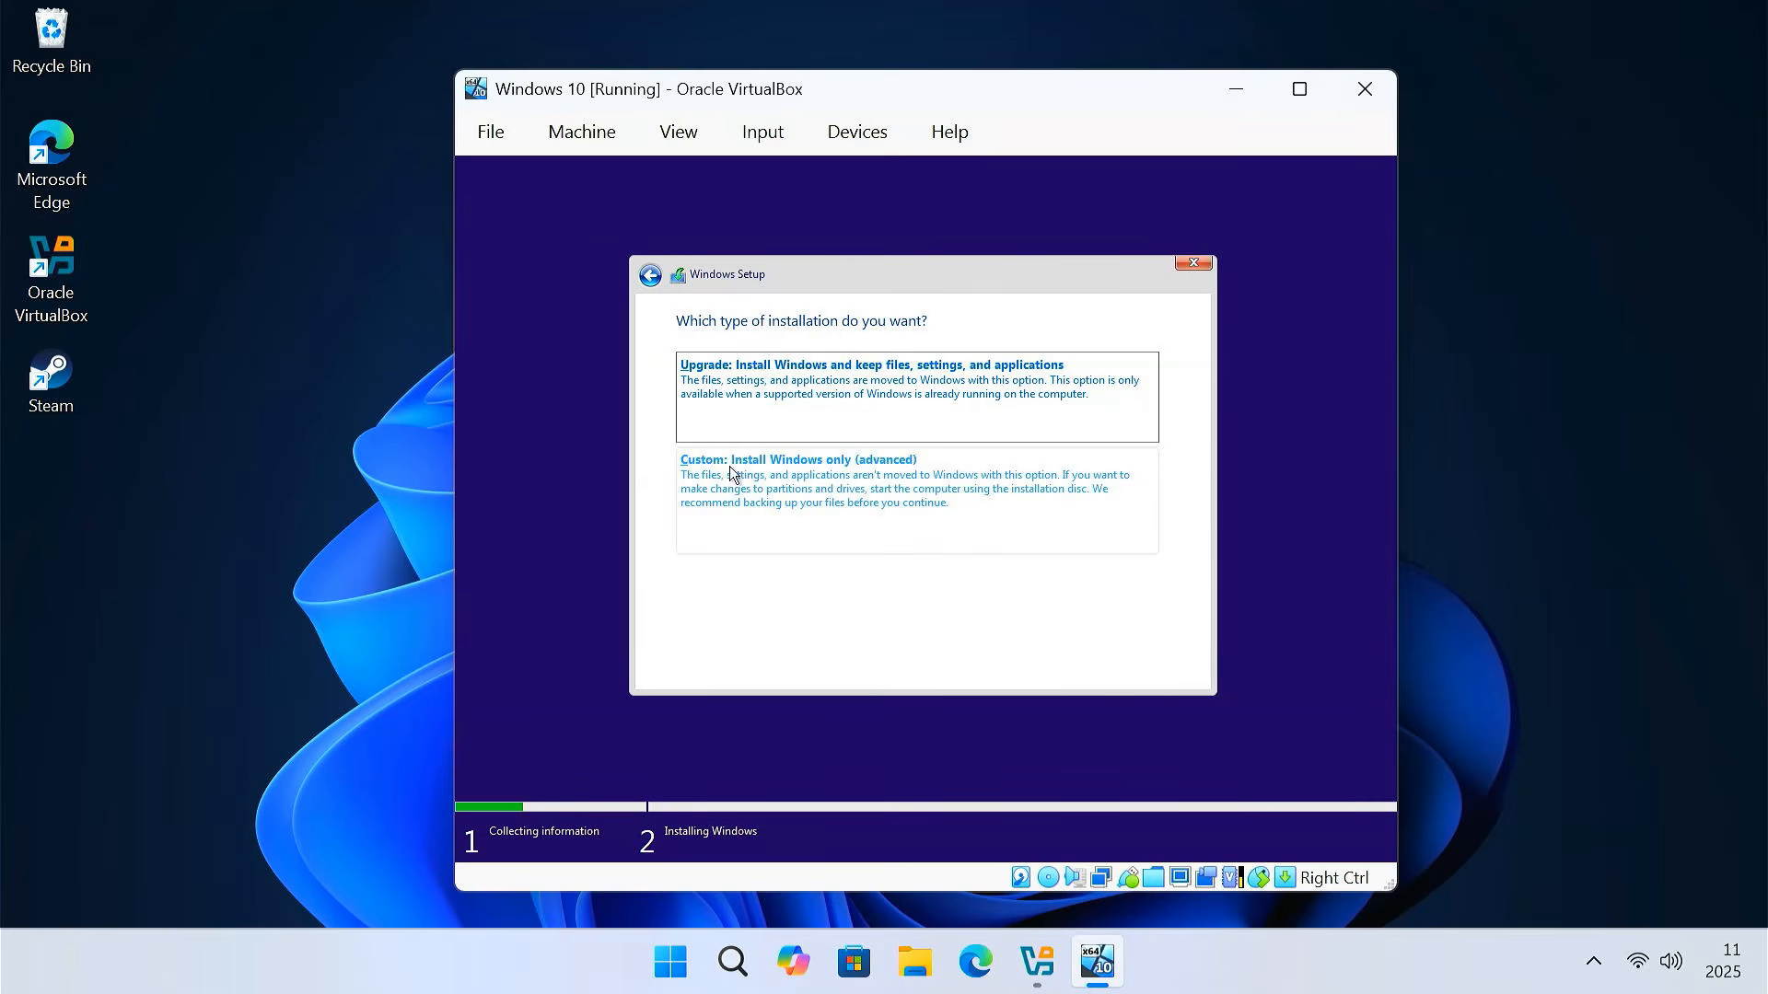
left_click(885, 478)
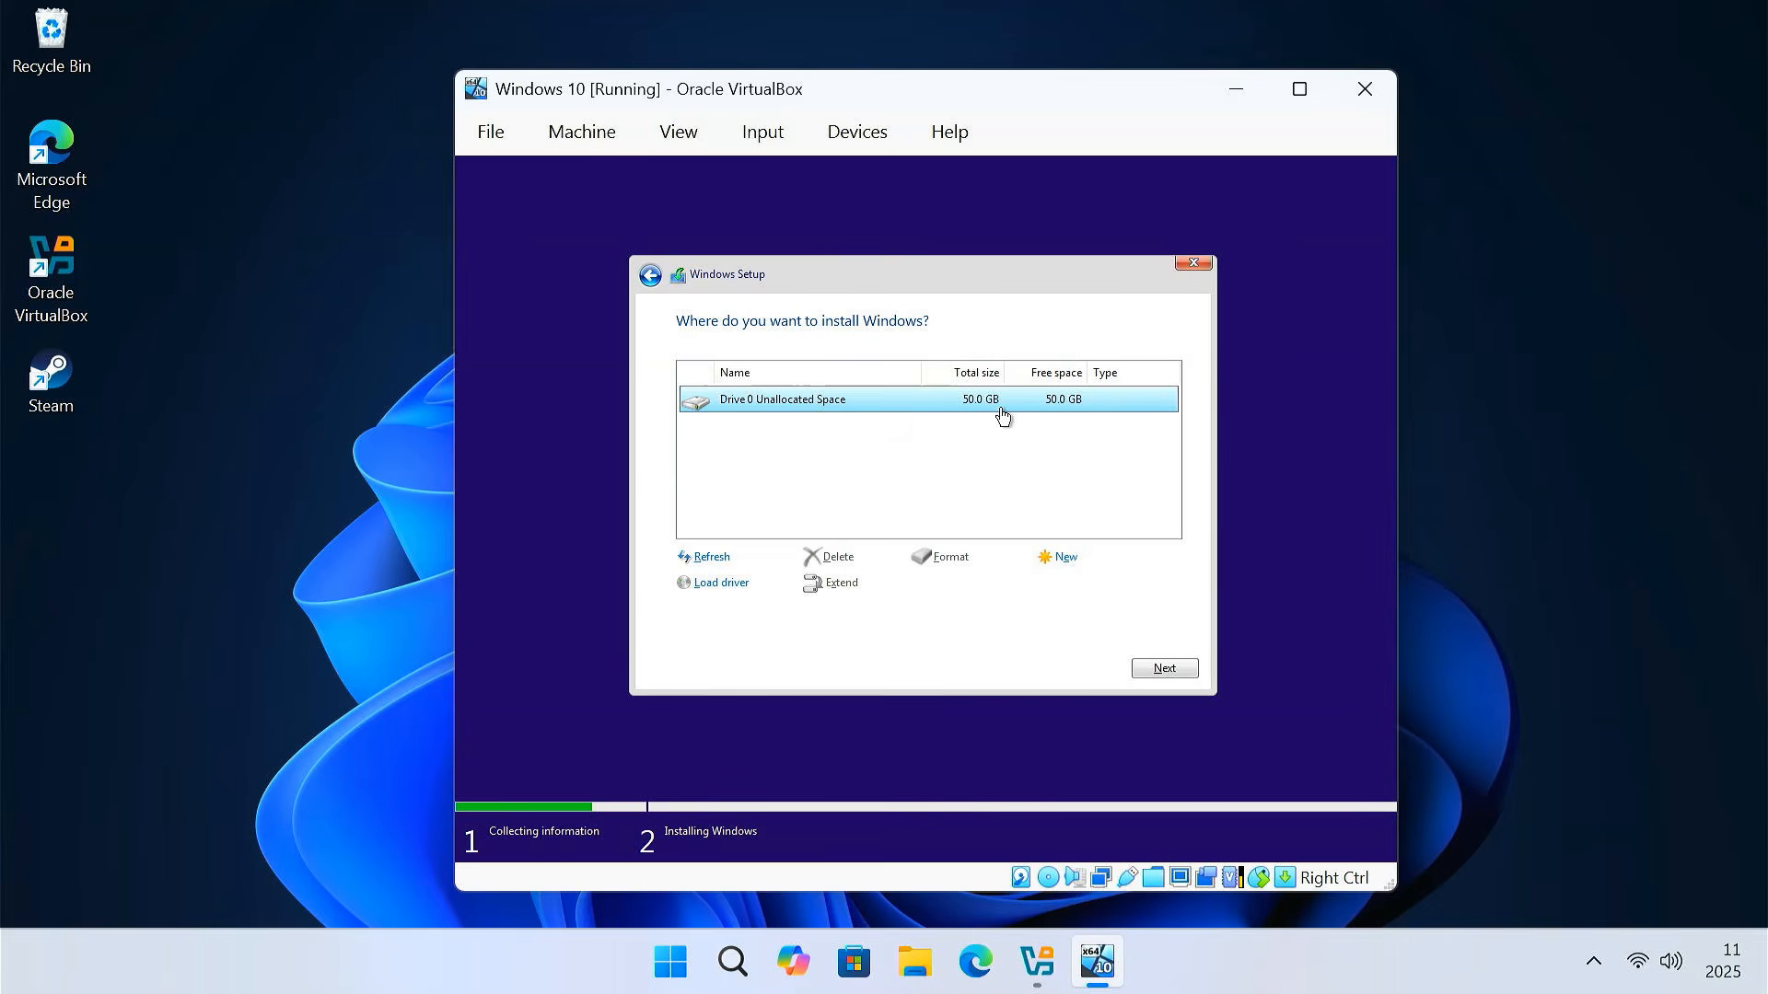
left_click(1162, 670)
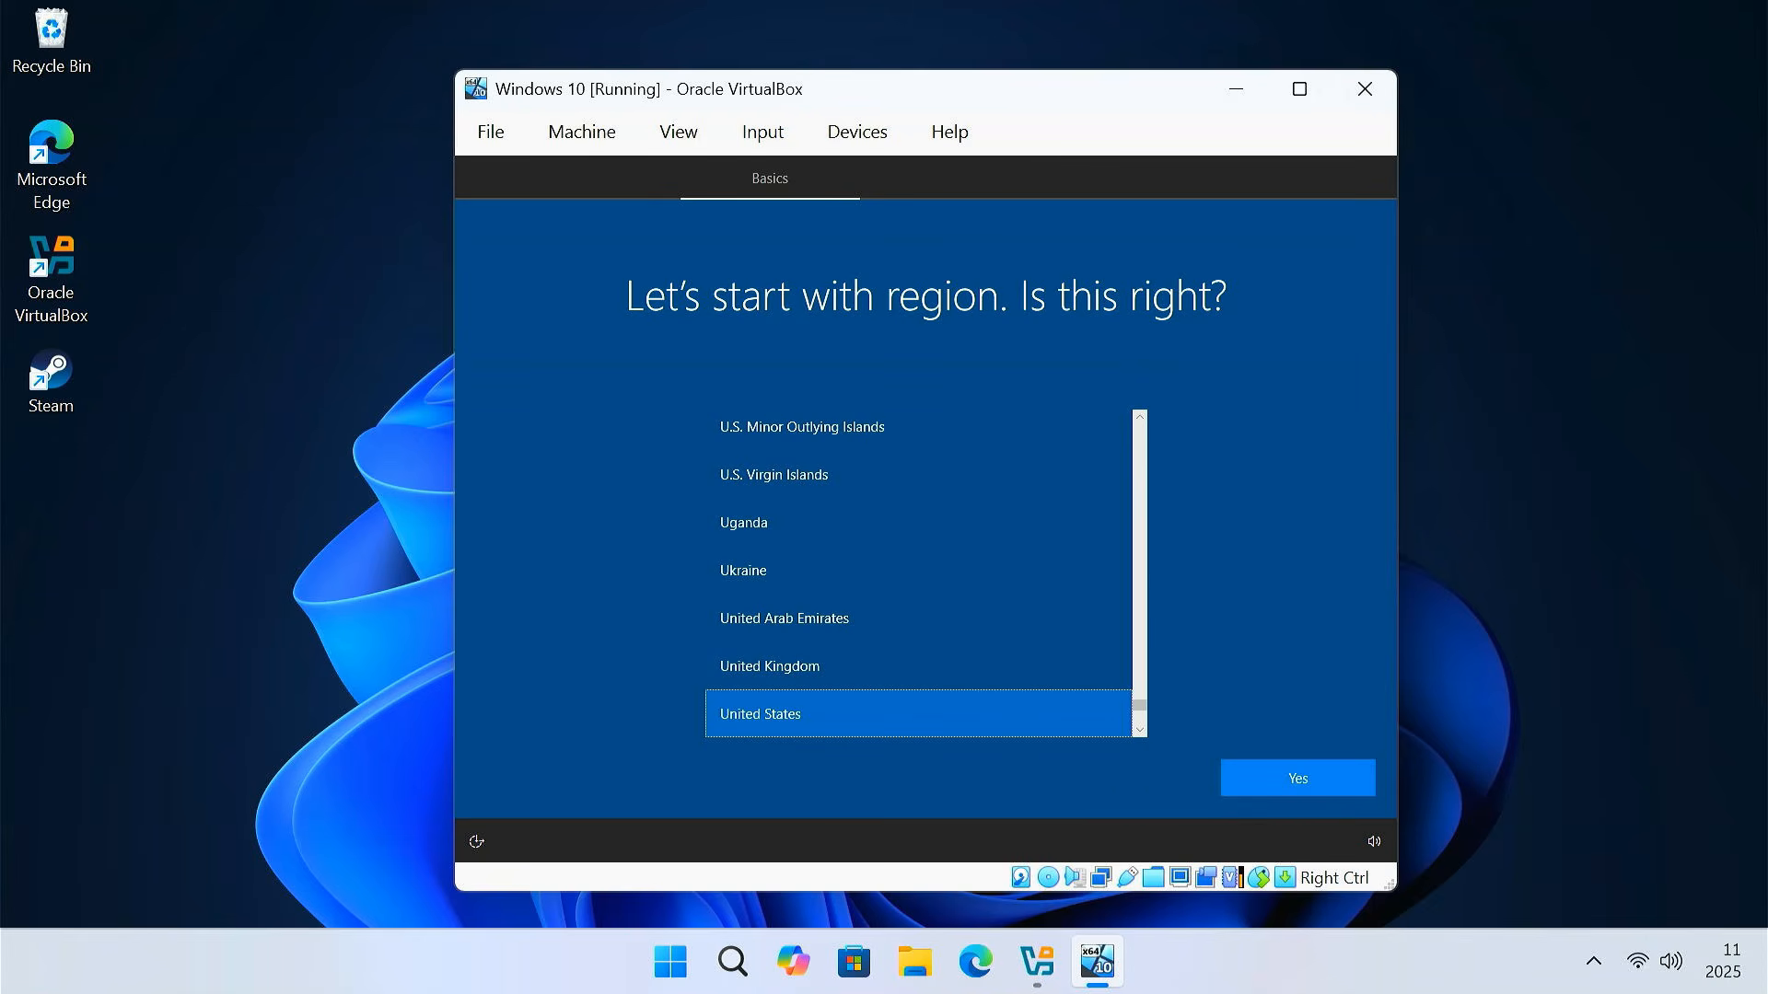
Confirm United States as the region and US as the keyboard layout
left_click(1338, 782)
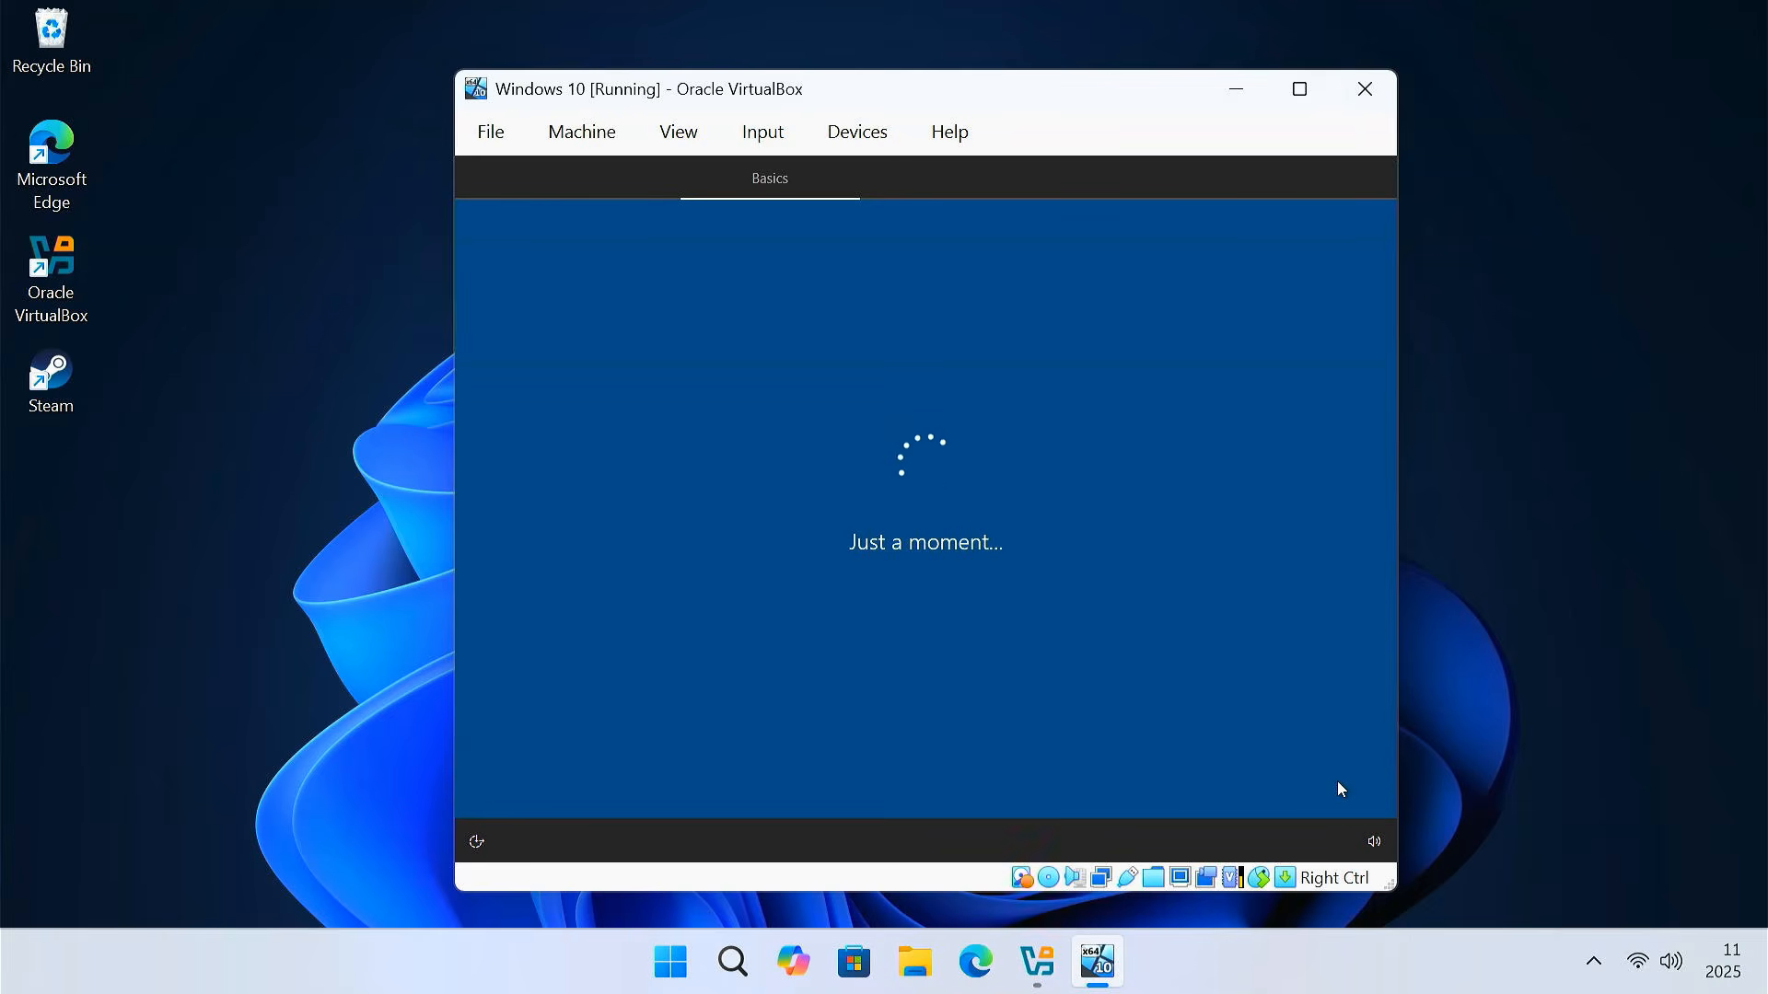
left_click(1337, 781)
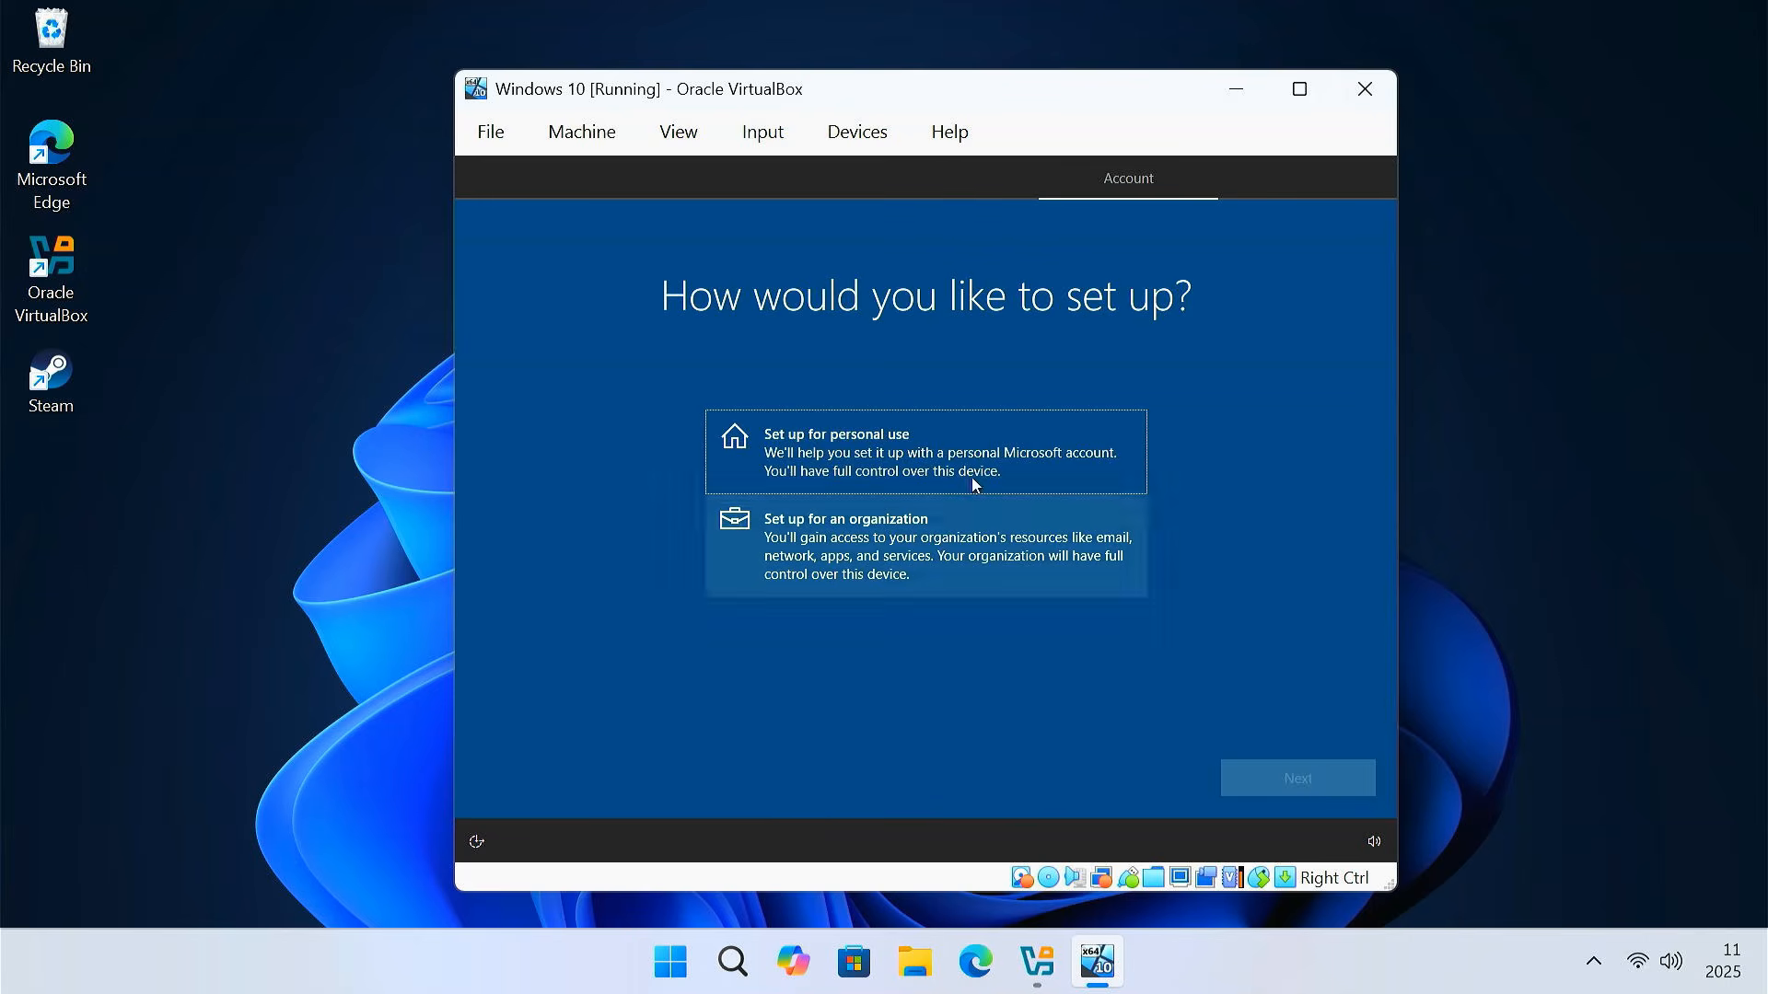
Choose personal-use setup with an offline account and the limited experience
left_click(948, 434)
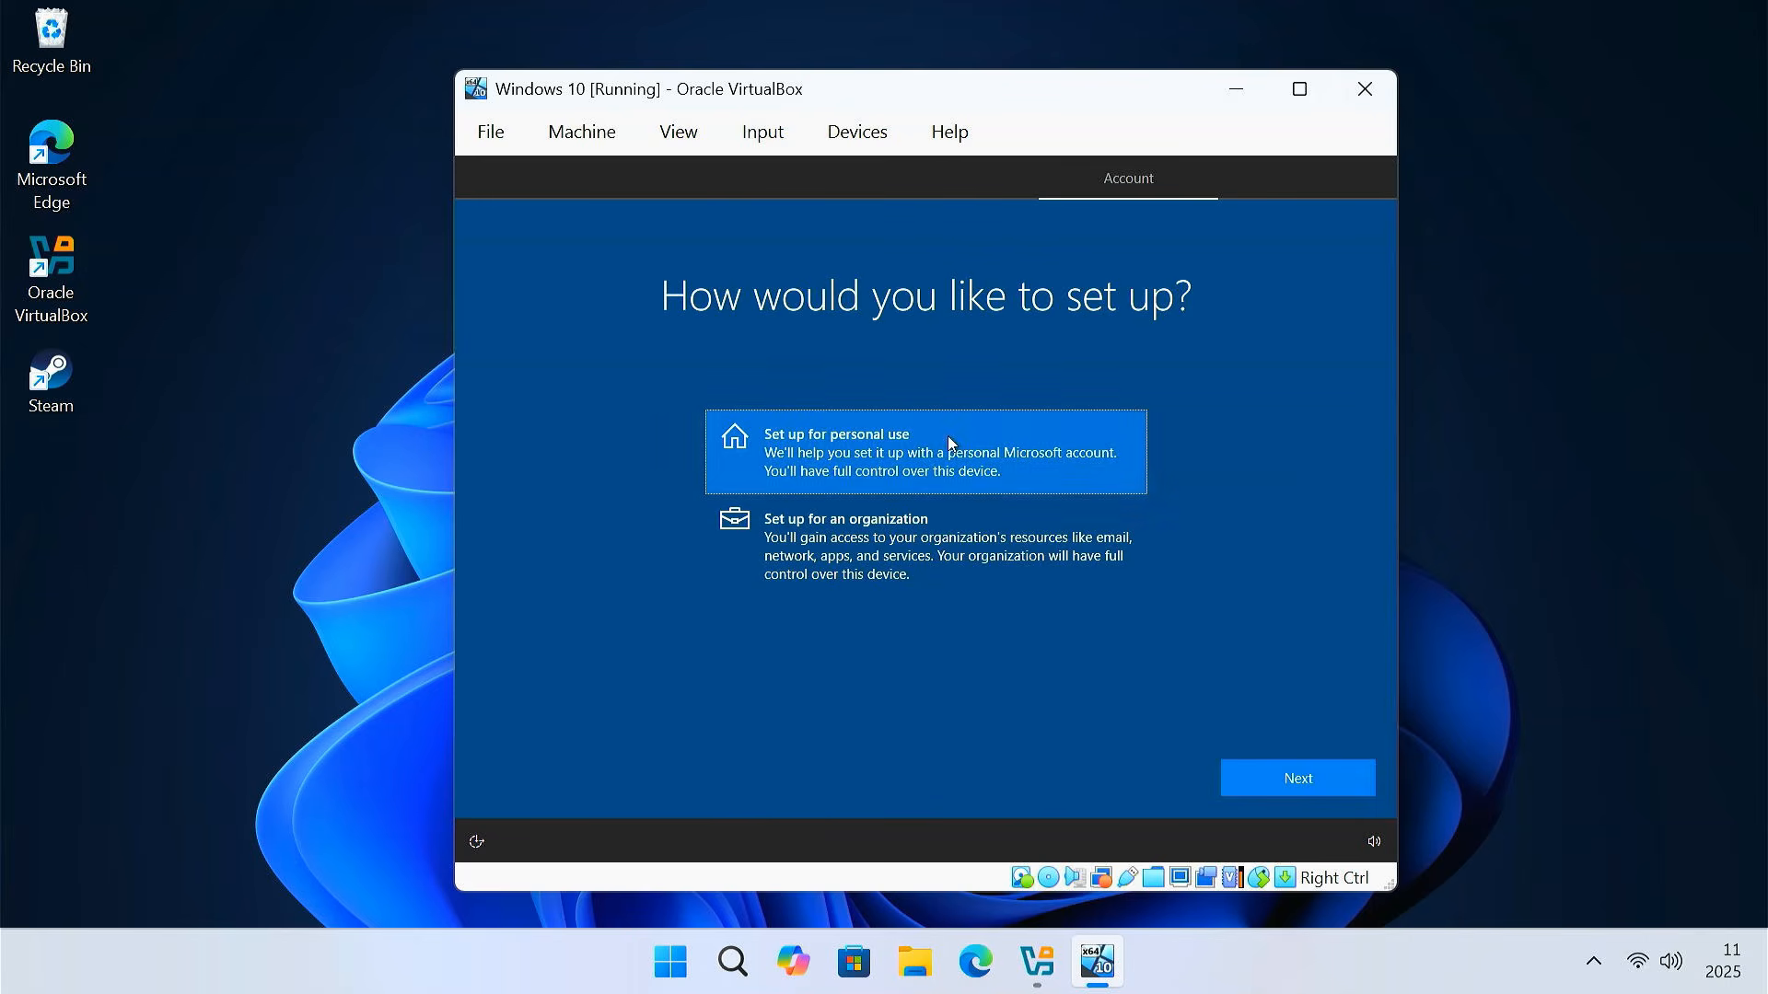
left_click(1304, 776)
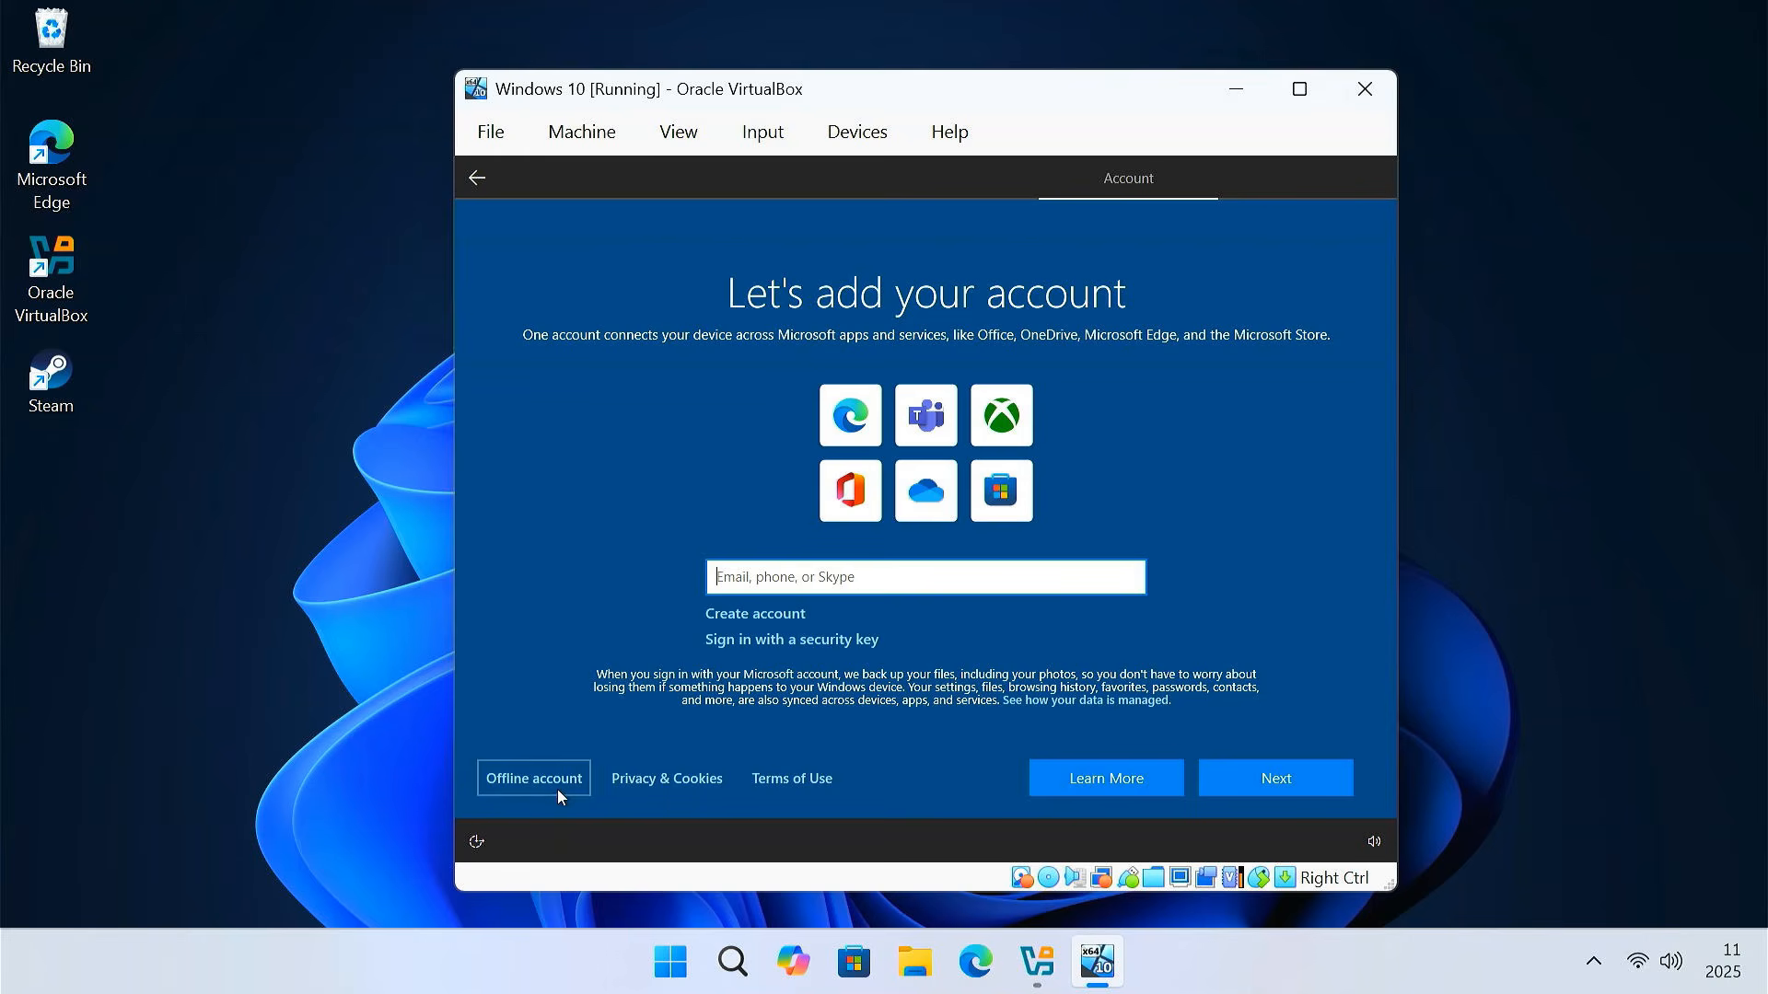
left_click(530, 786)
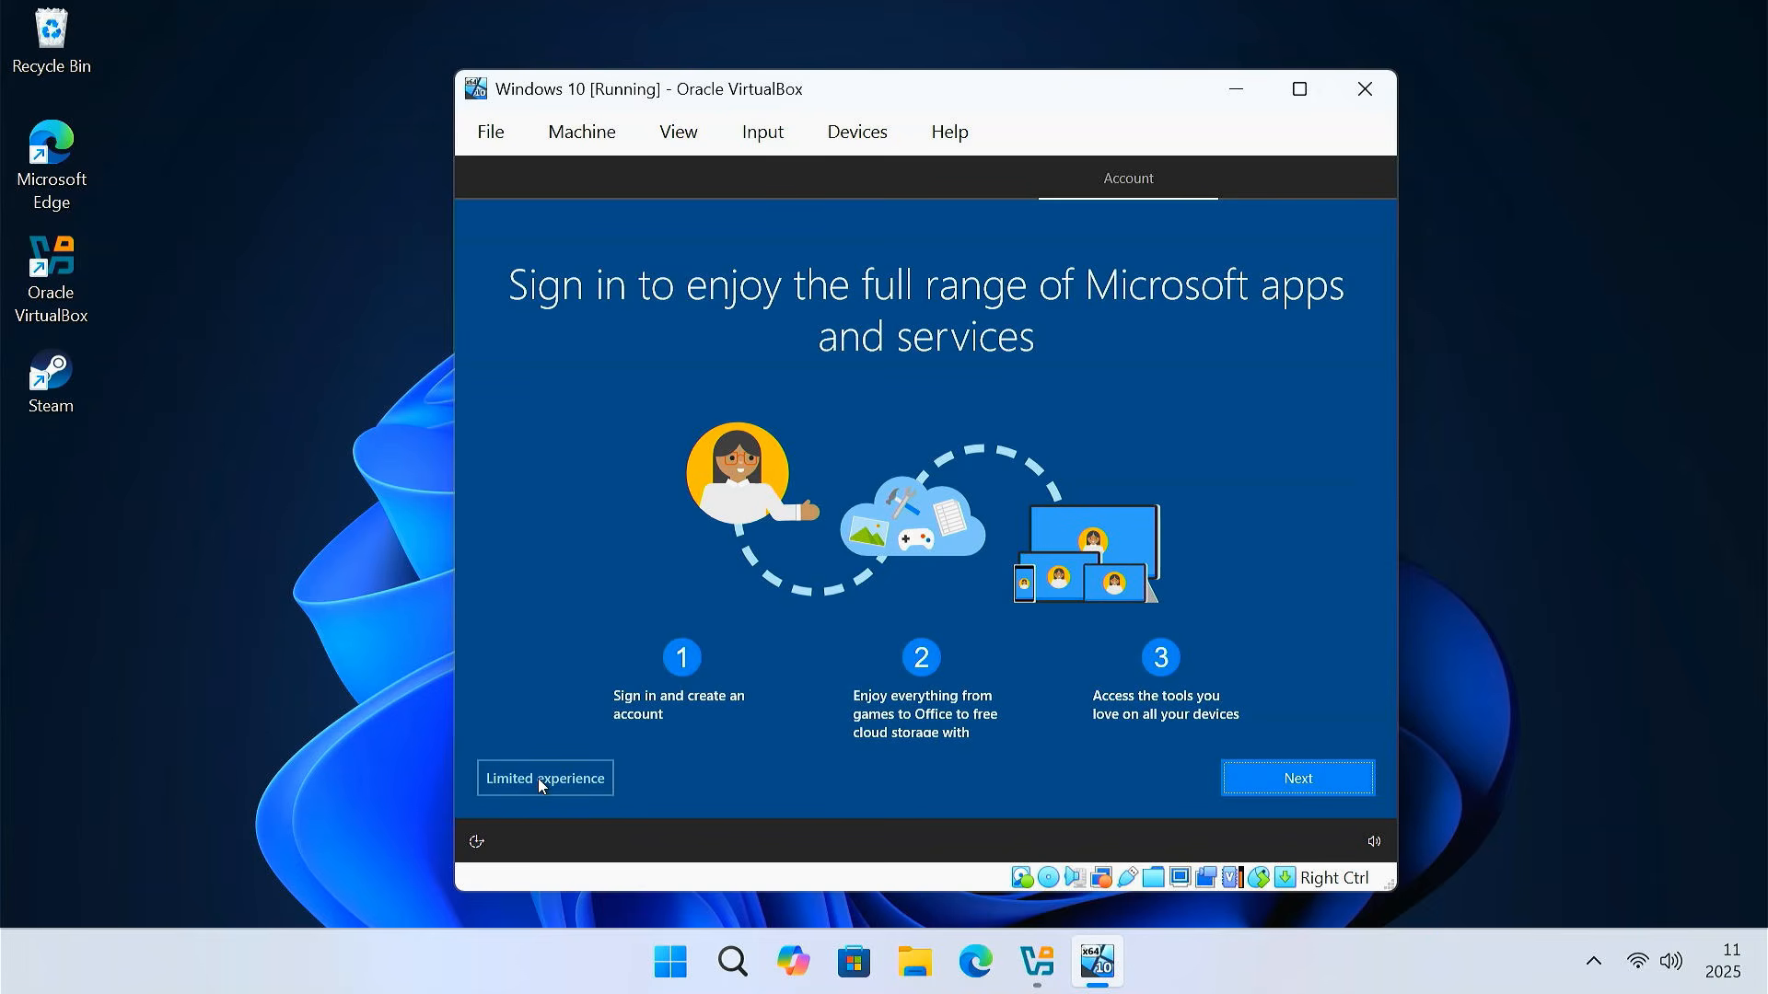
left_click(540, 783)
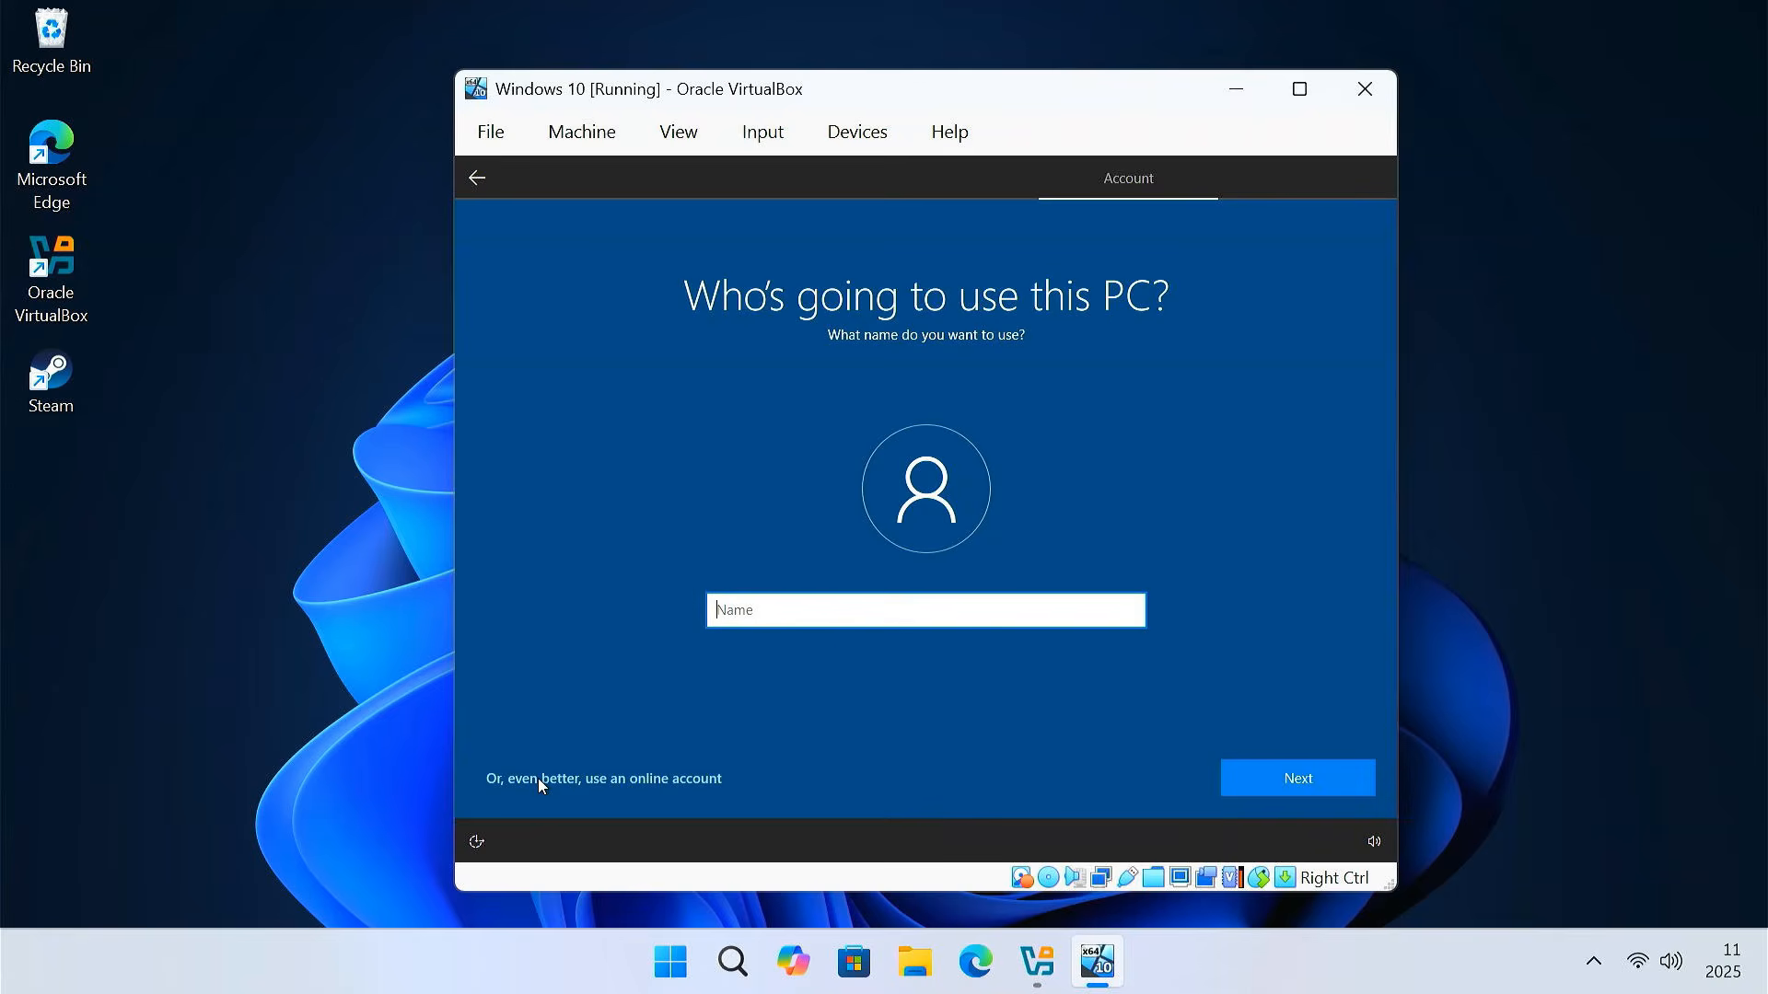
Enter the account's user name and set the password, confirming it
type("Milan")
key("Return")
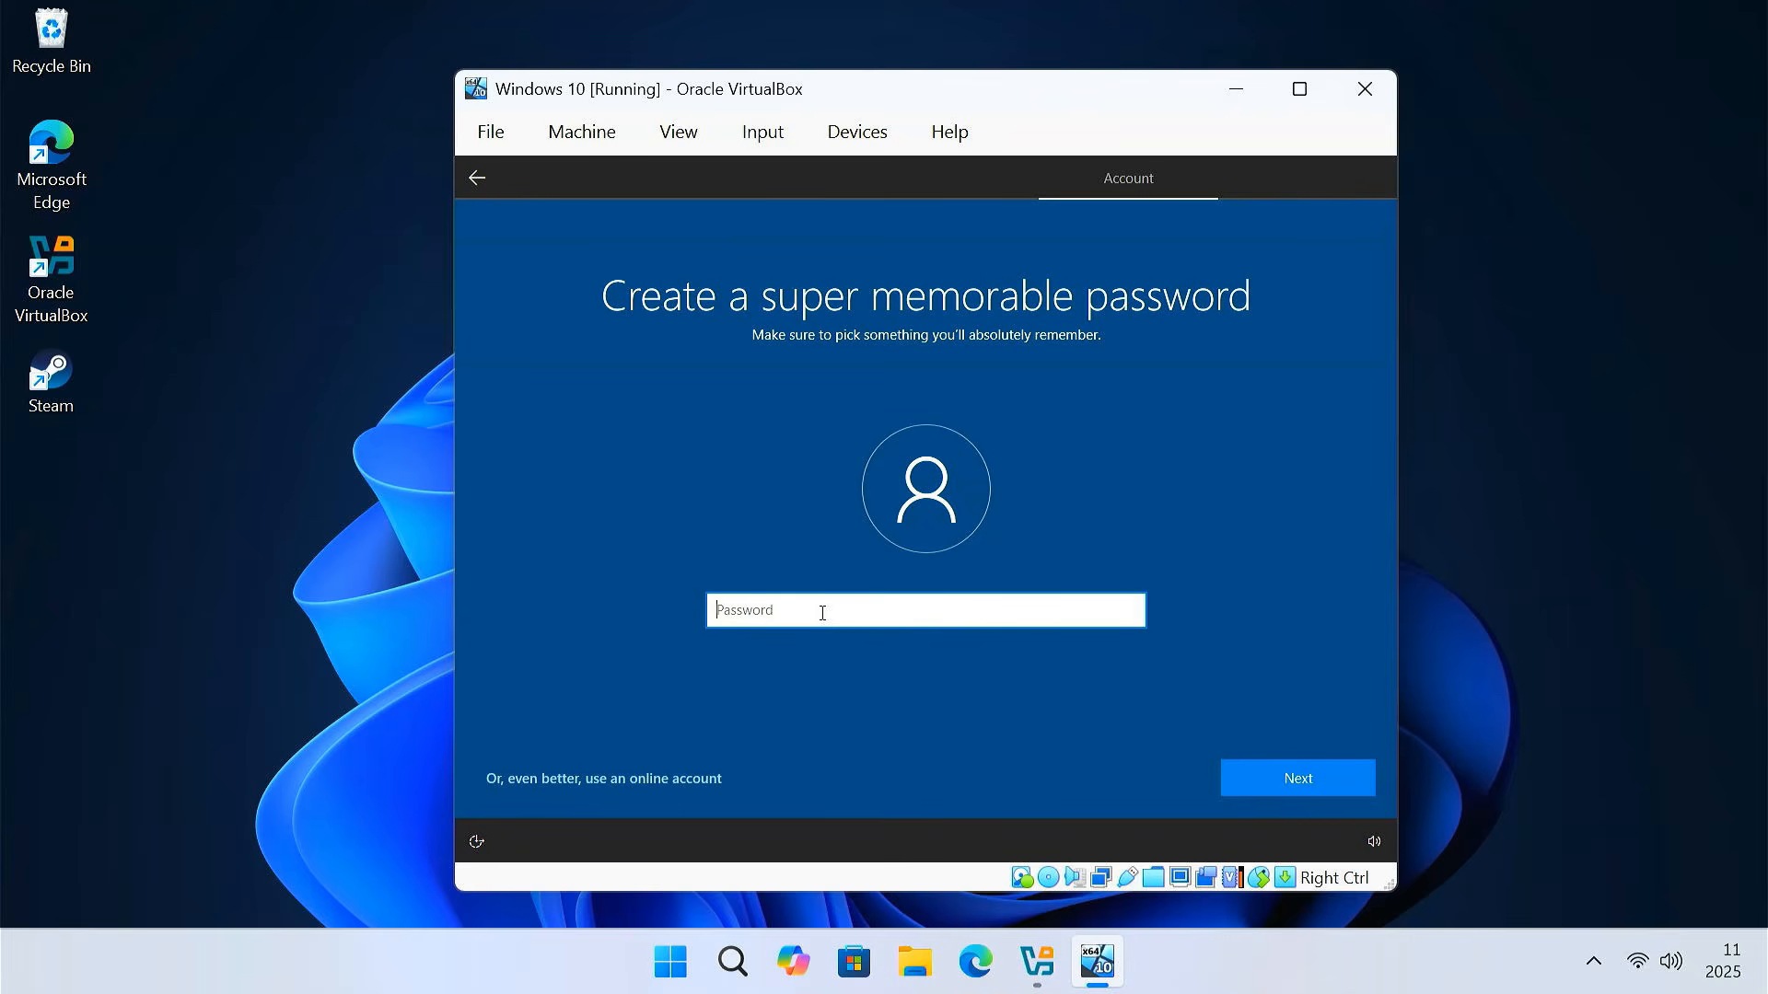
type("********")
key("Return")
type("*******")
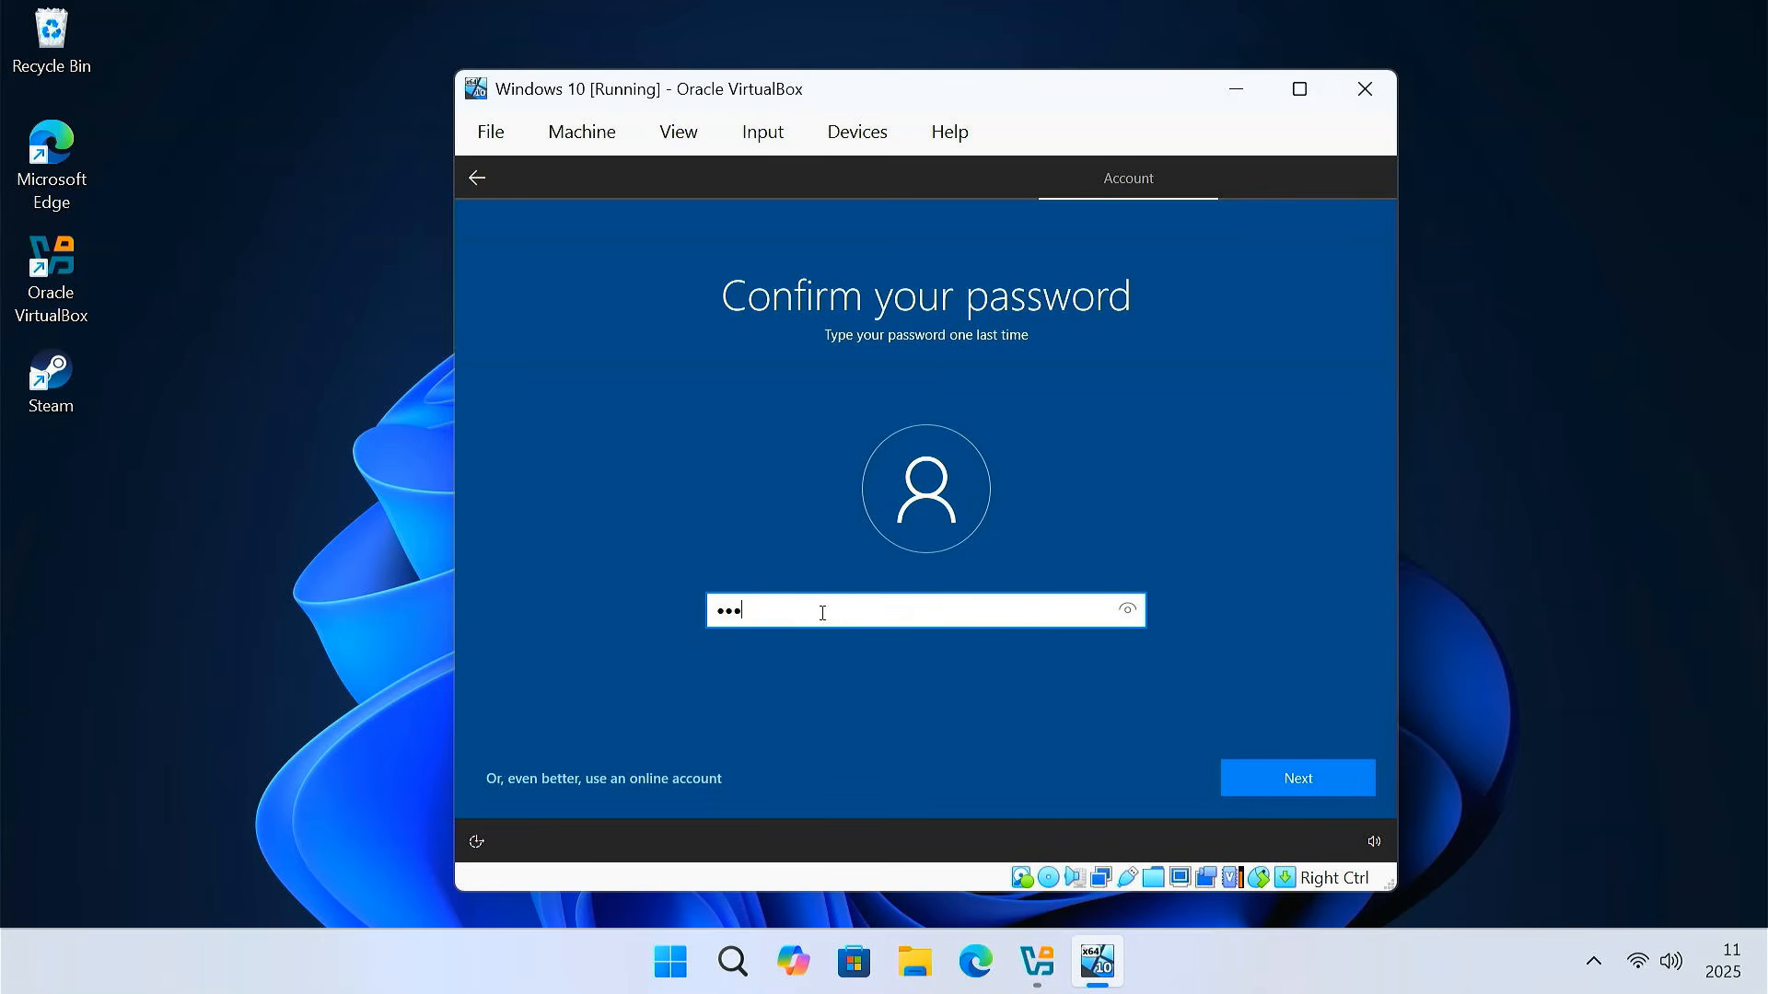
type("*")
key("Return")
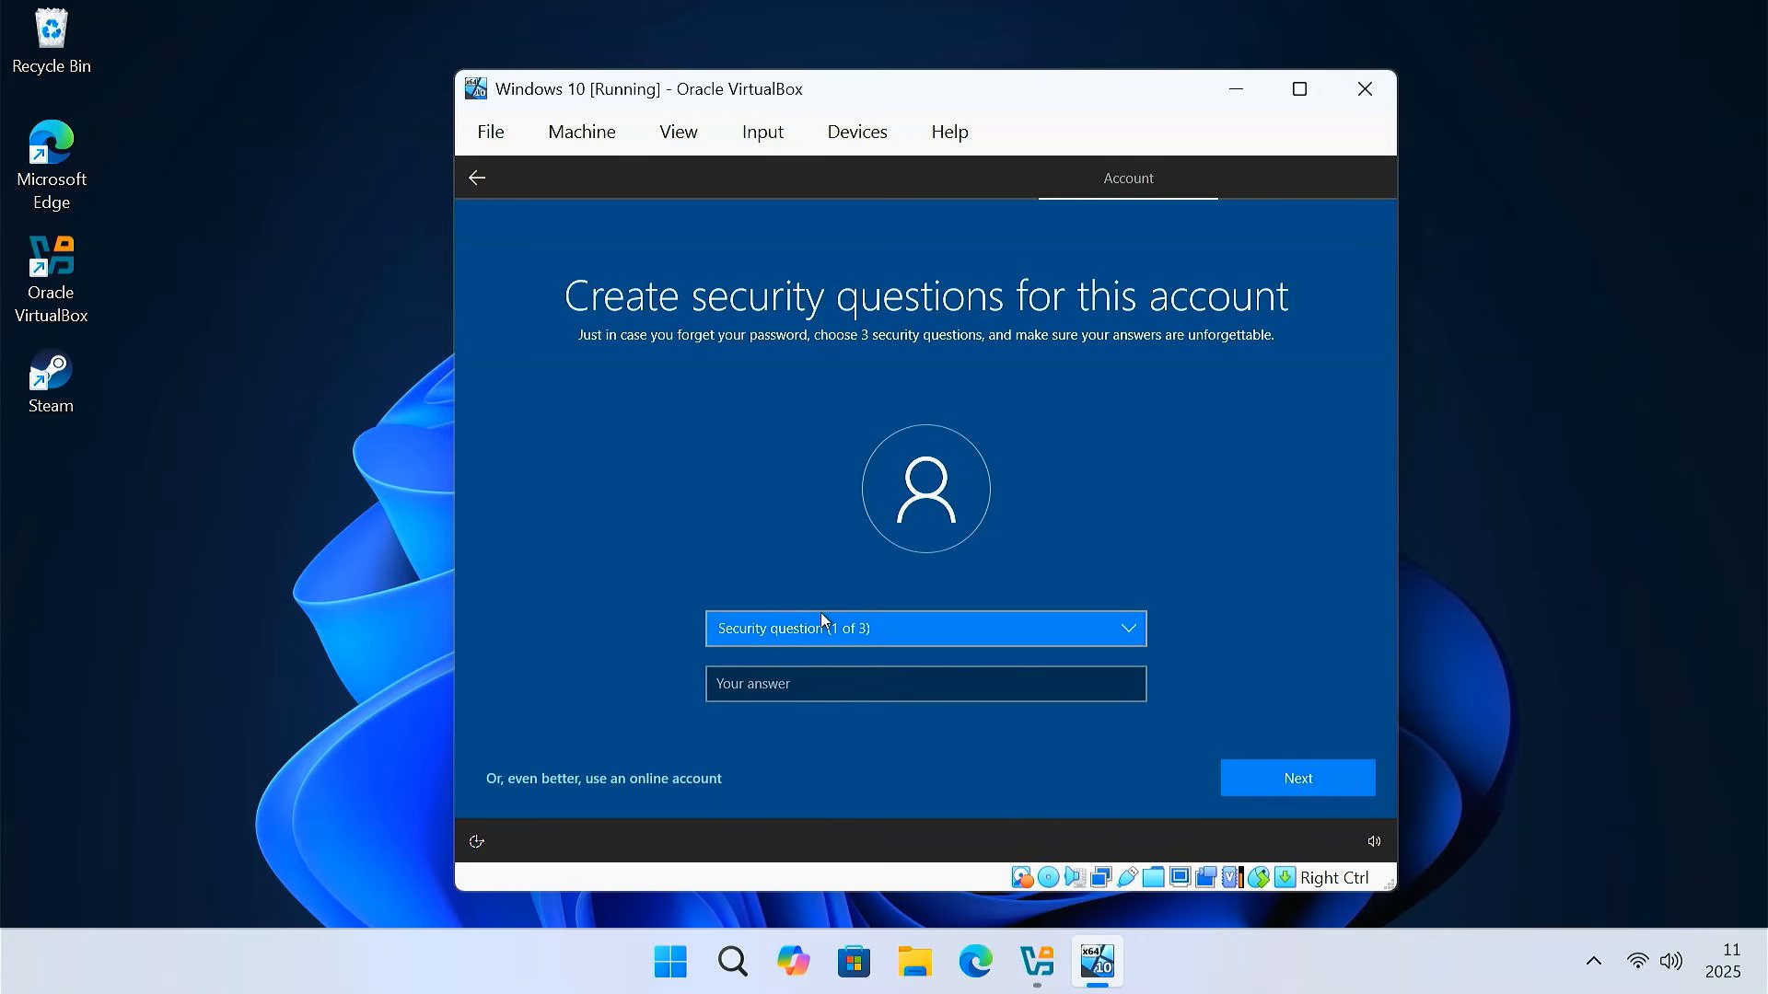
Answer the first-pet's-name and birth-city security questions
left_click(860, 635)
left_click(860, 644)
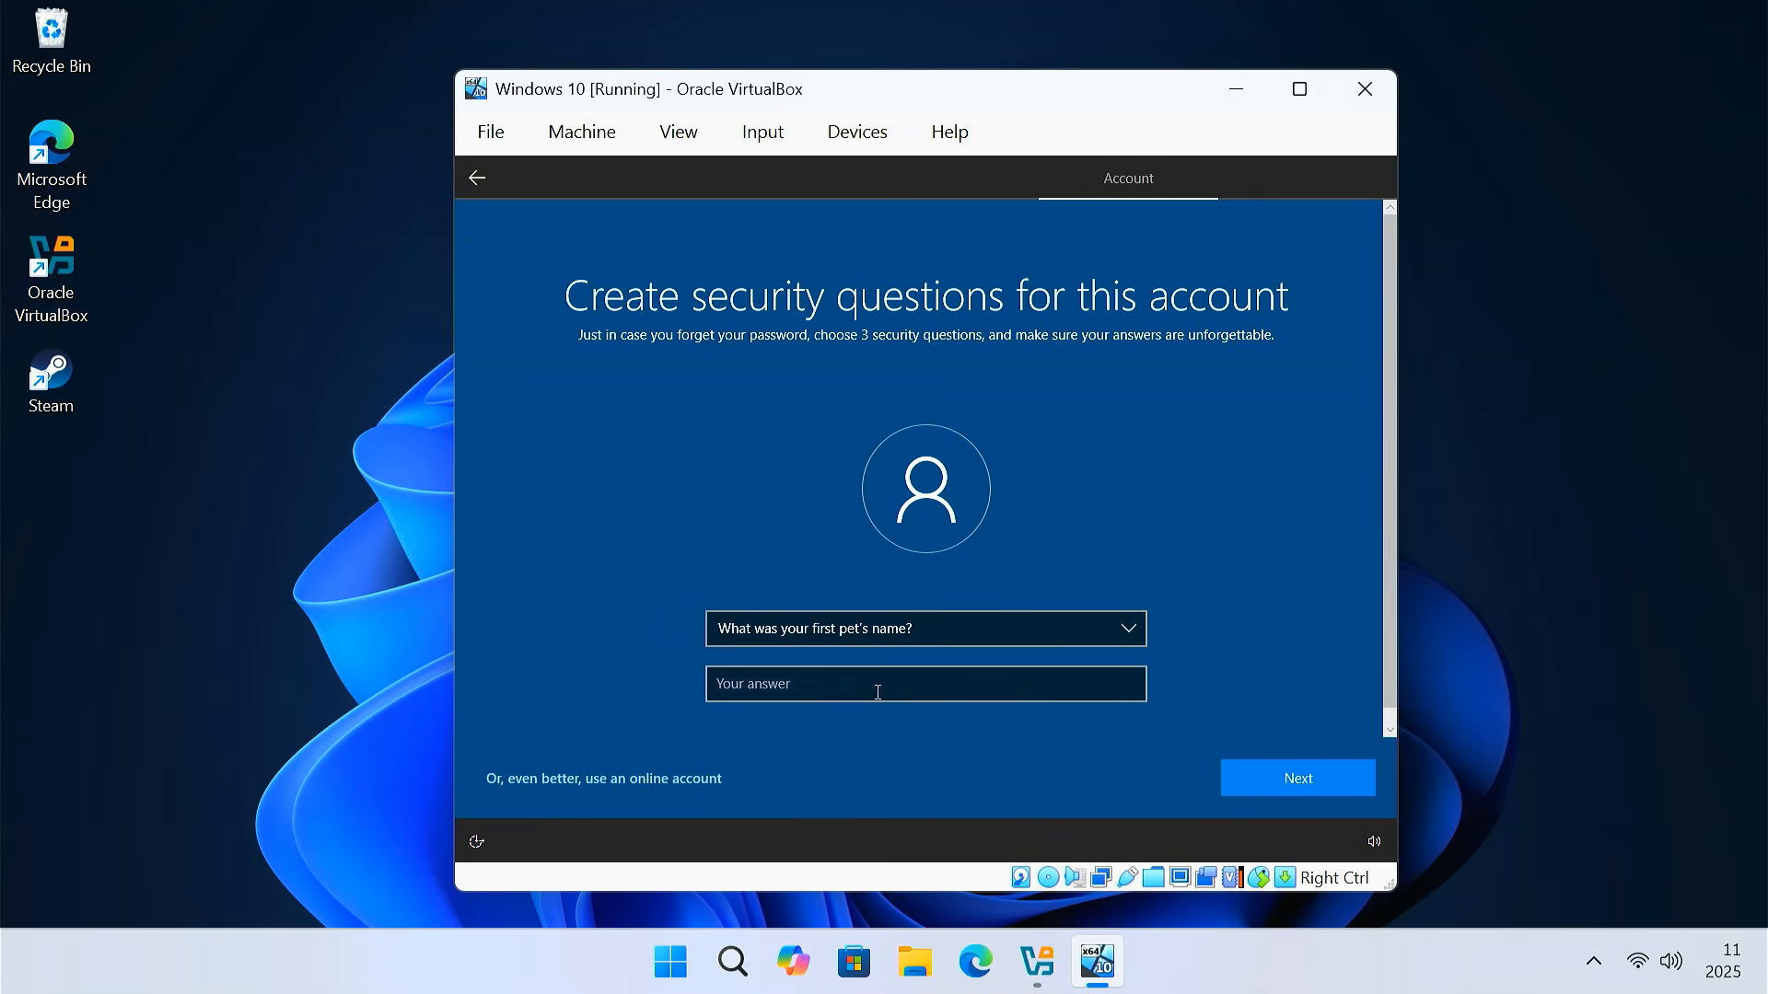
left_click(877, 692)
key("Return")
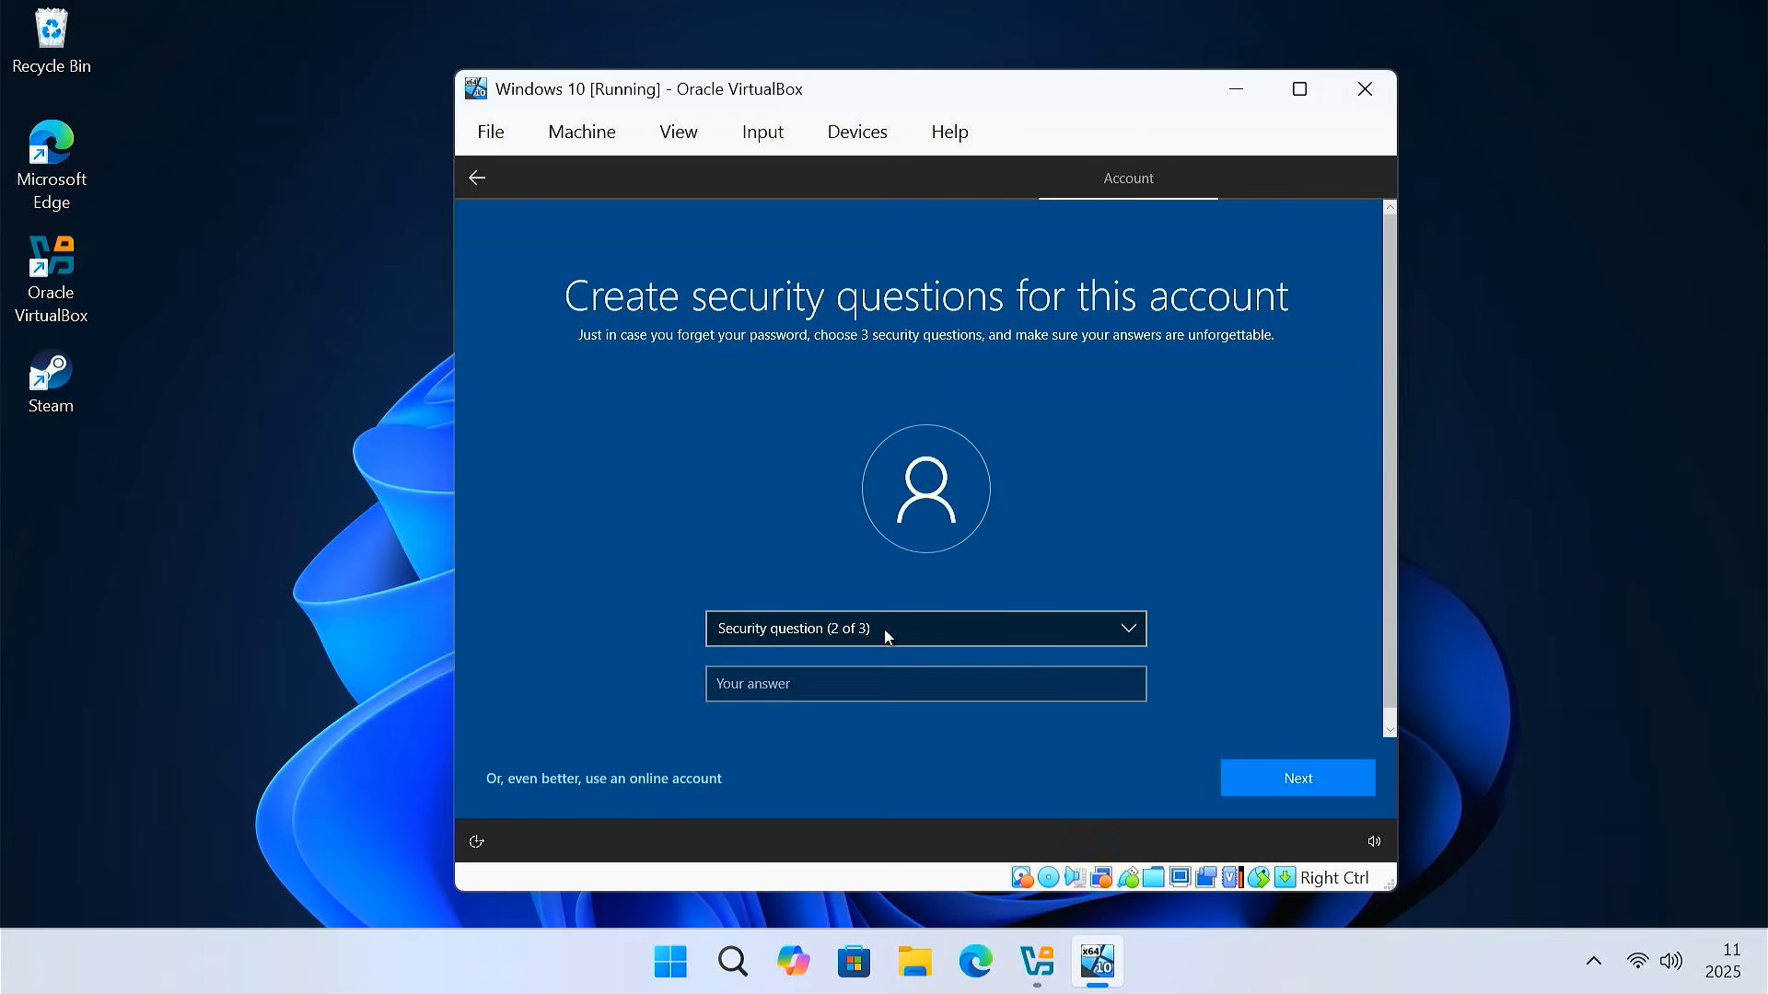
left_click(885, 633)
left_click(886, 647)
left_click(848, 682)
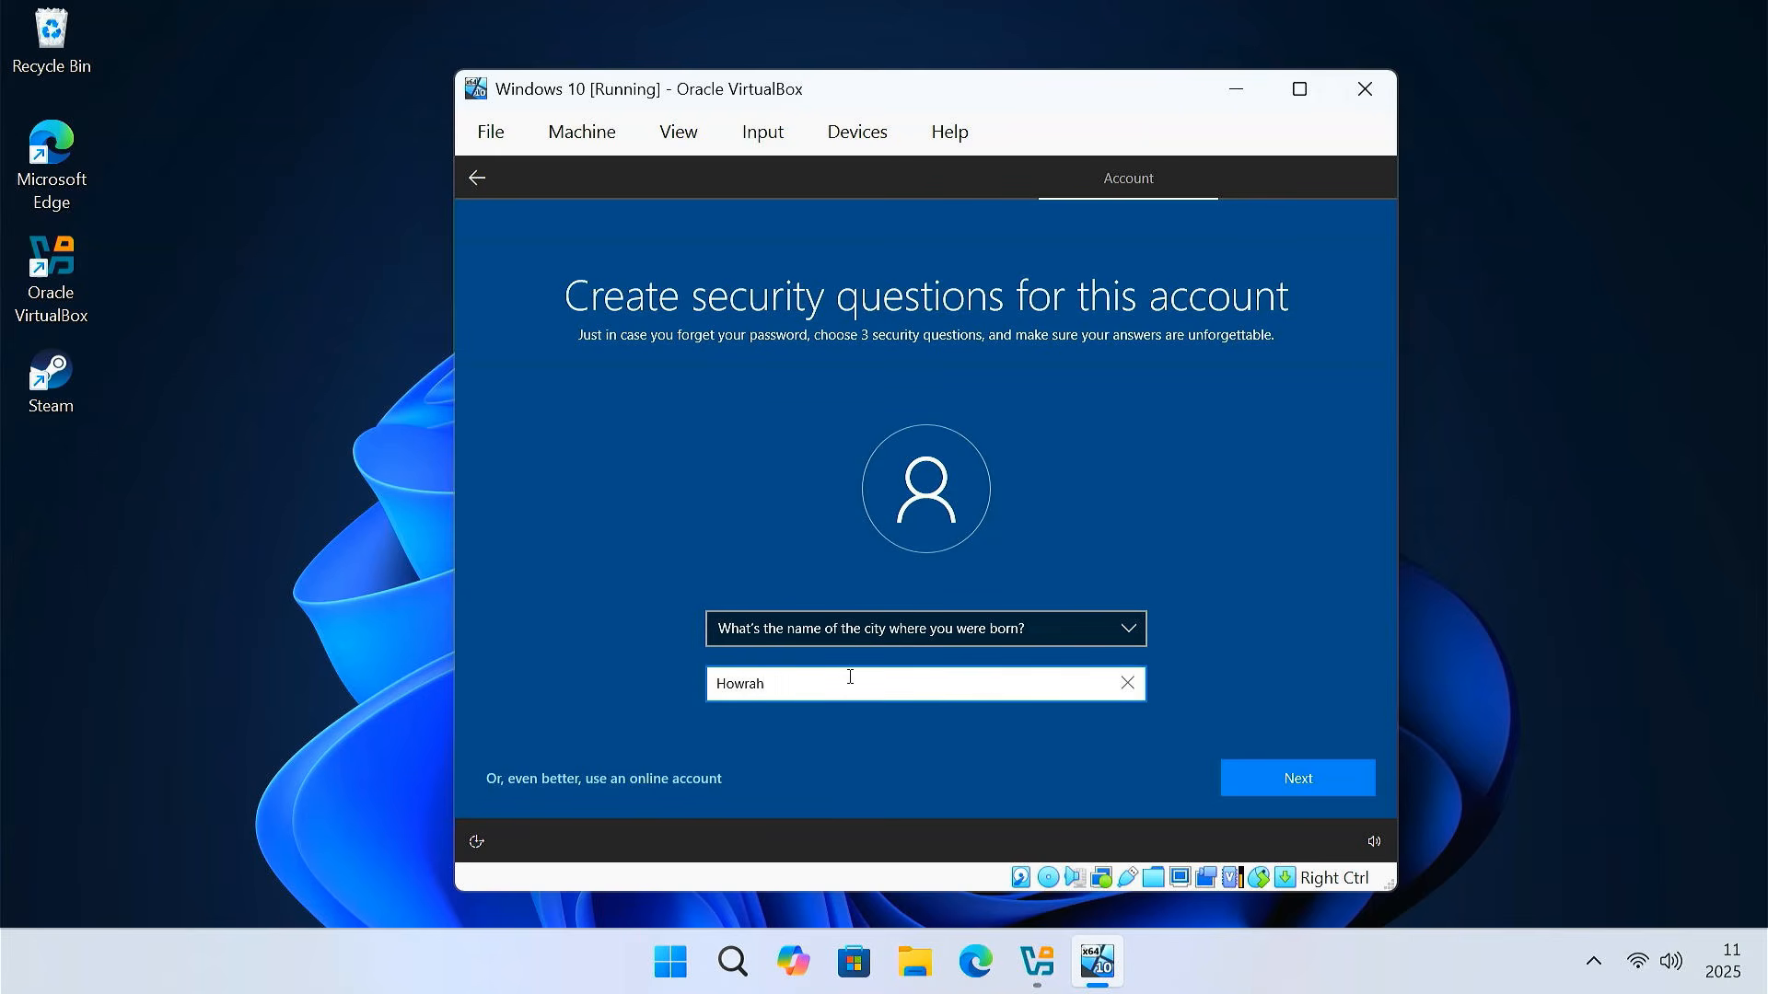
key("Return")
Answer the childhood-nickname security question as the third one
left_click(858, 631)
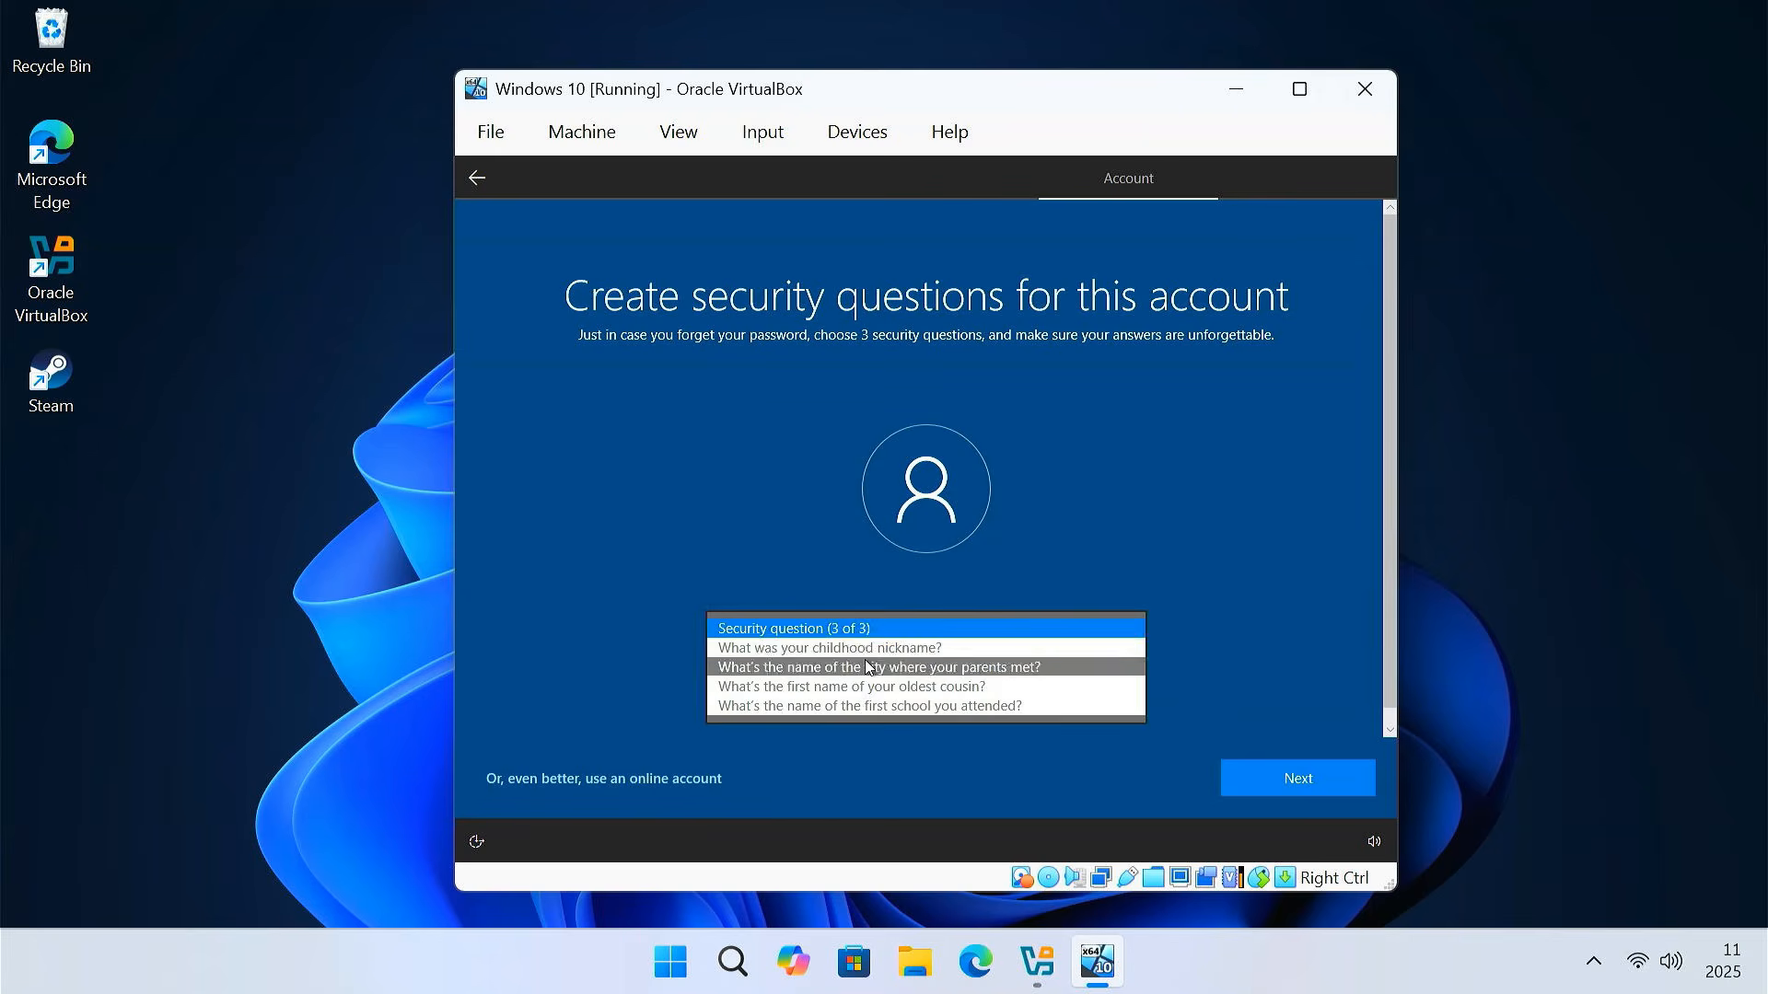
left_click(859, 648)
left_click(837, 691)
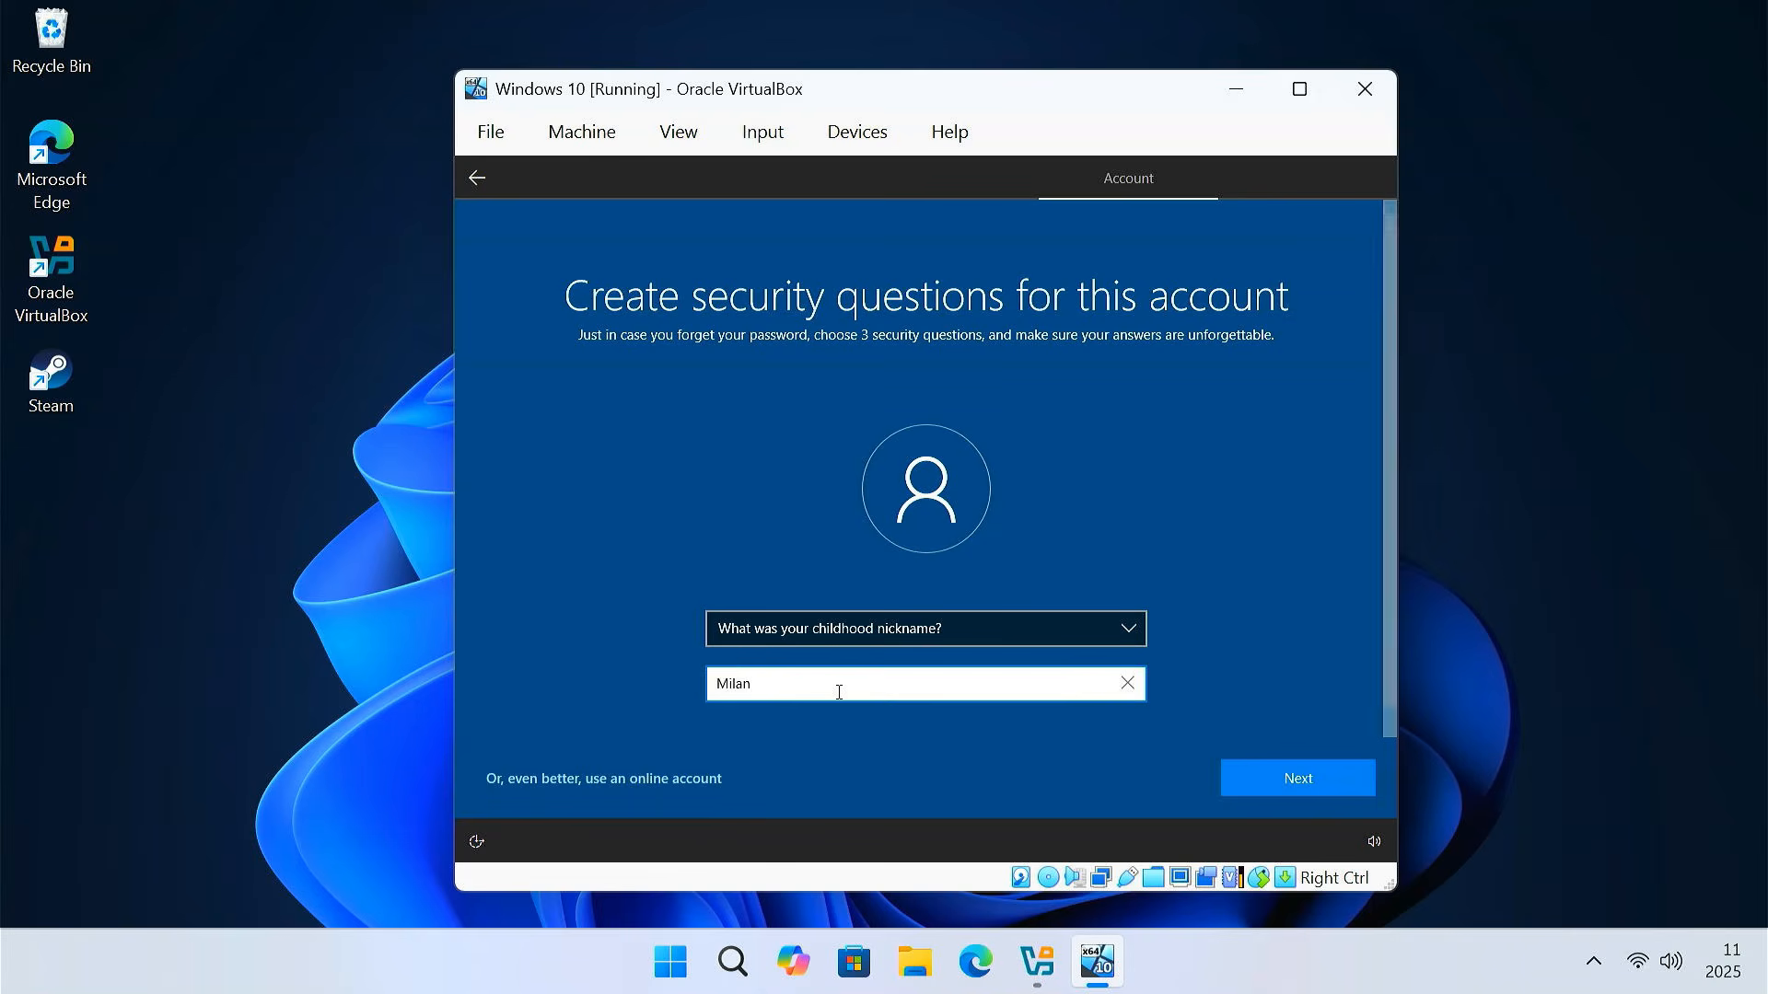
key("Return")
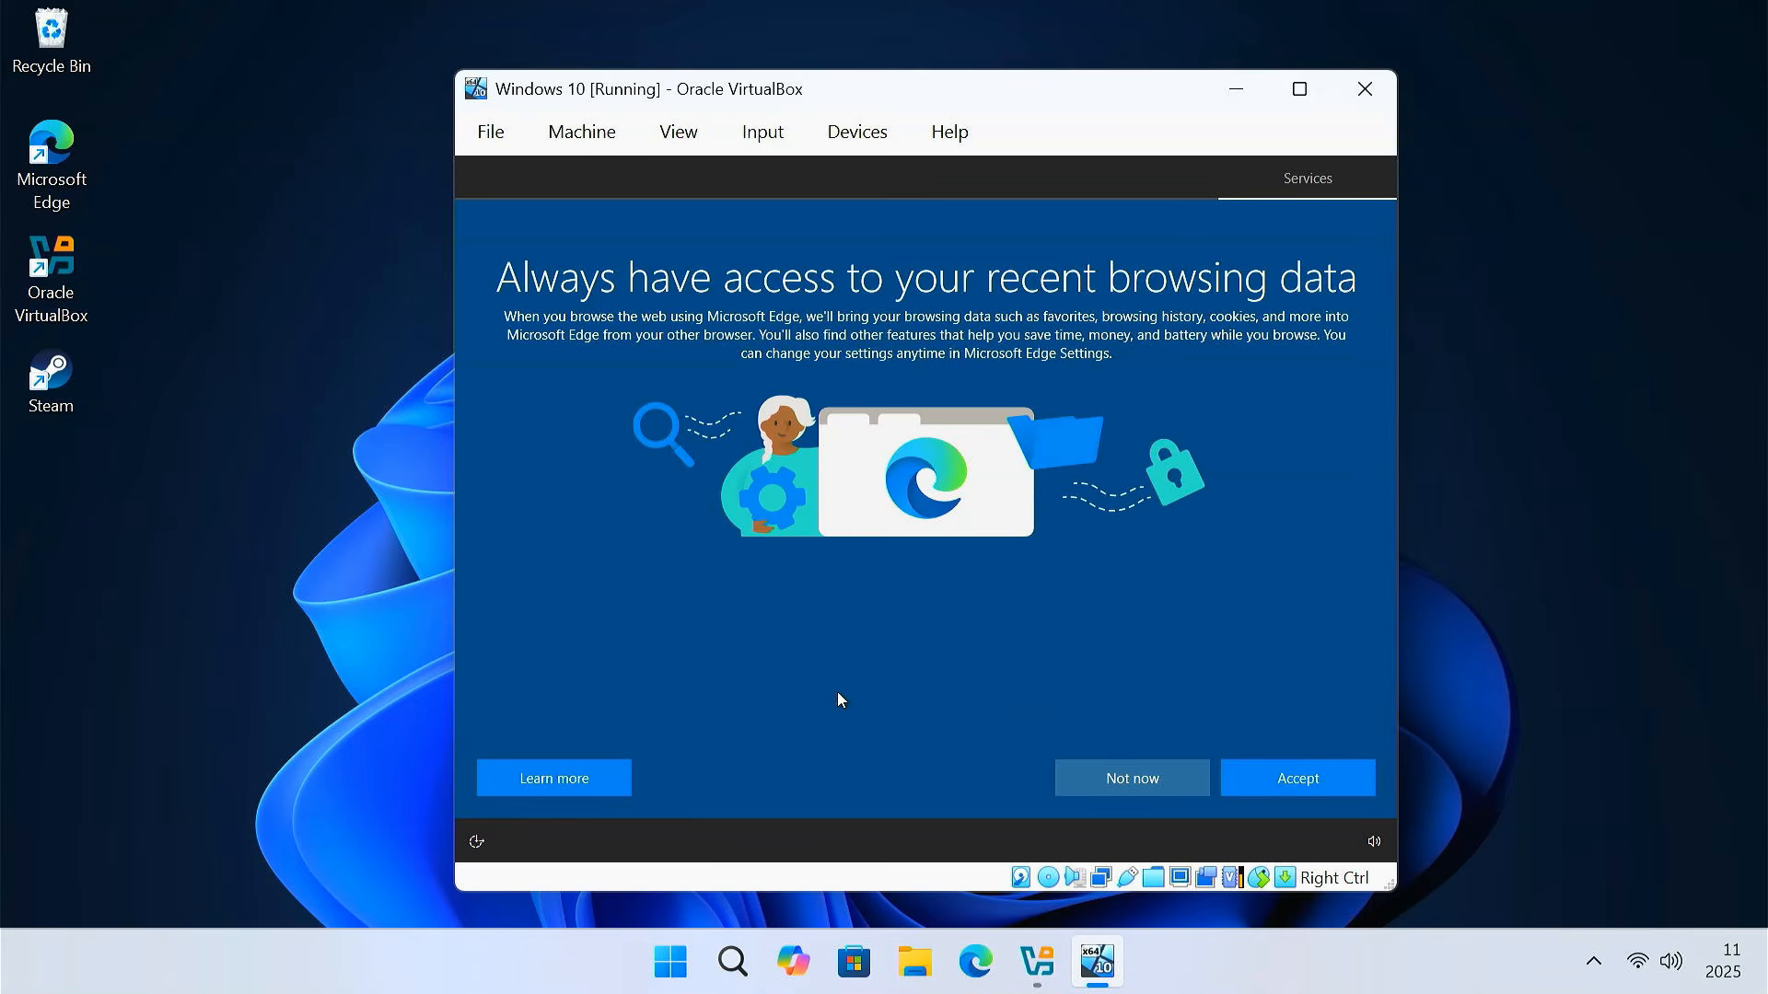
Decline Edge data import, accept the privacy settings and skip experience customization
left_click(1121, 793)
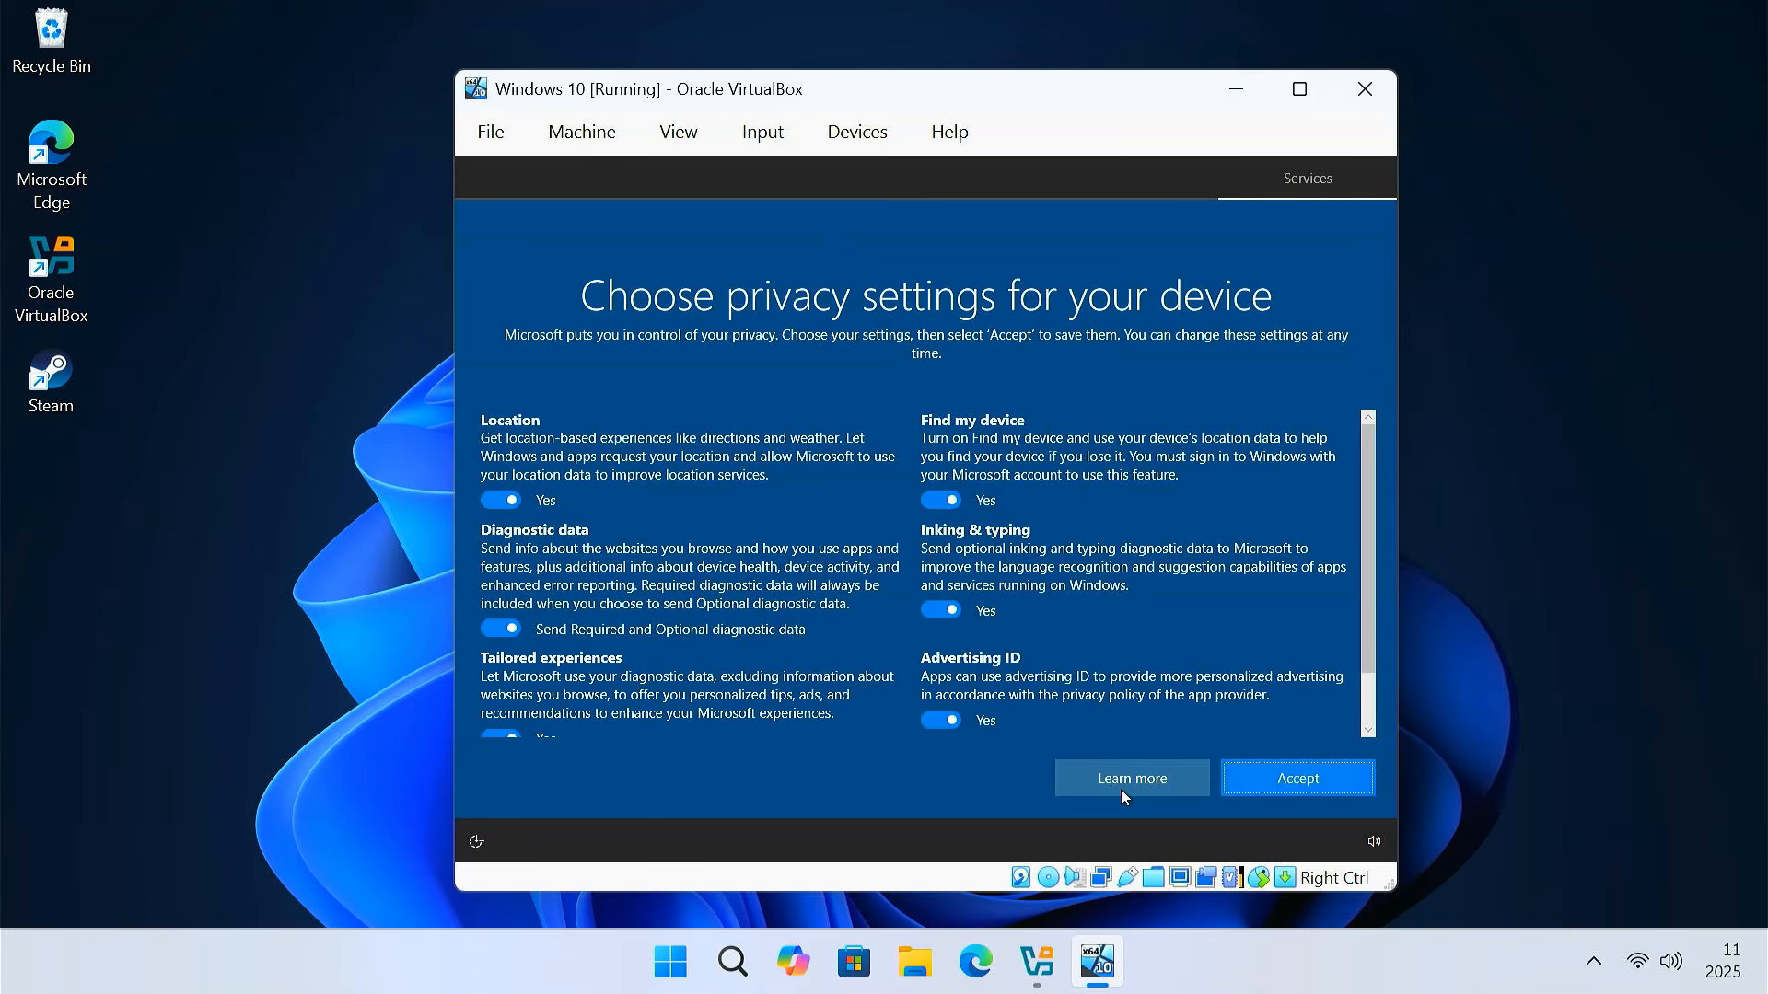
scroll(1114, 626, "down", 1)
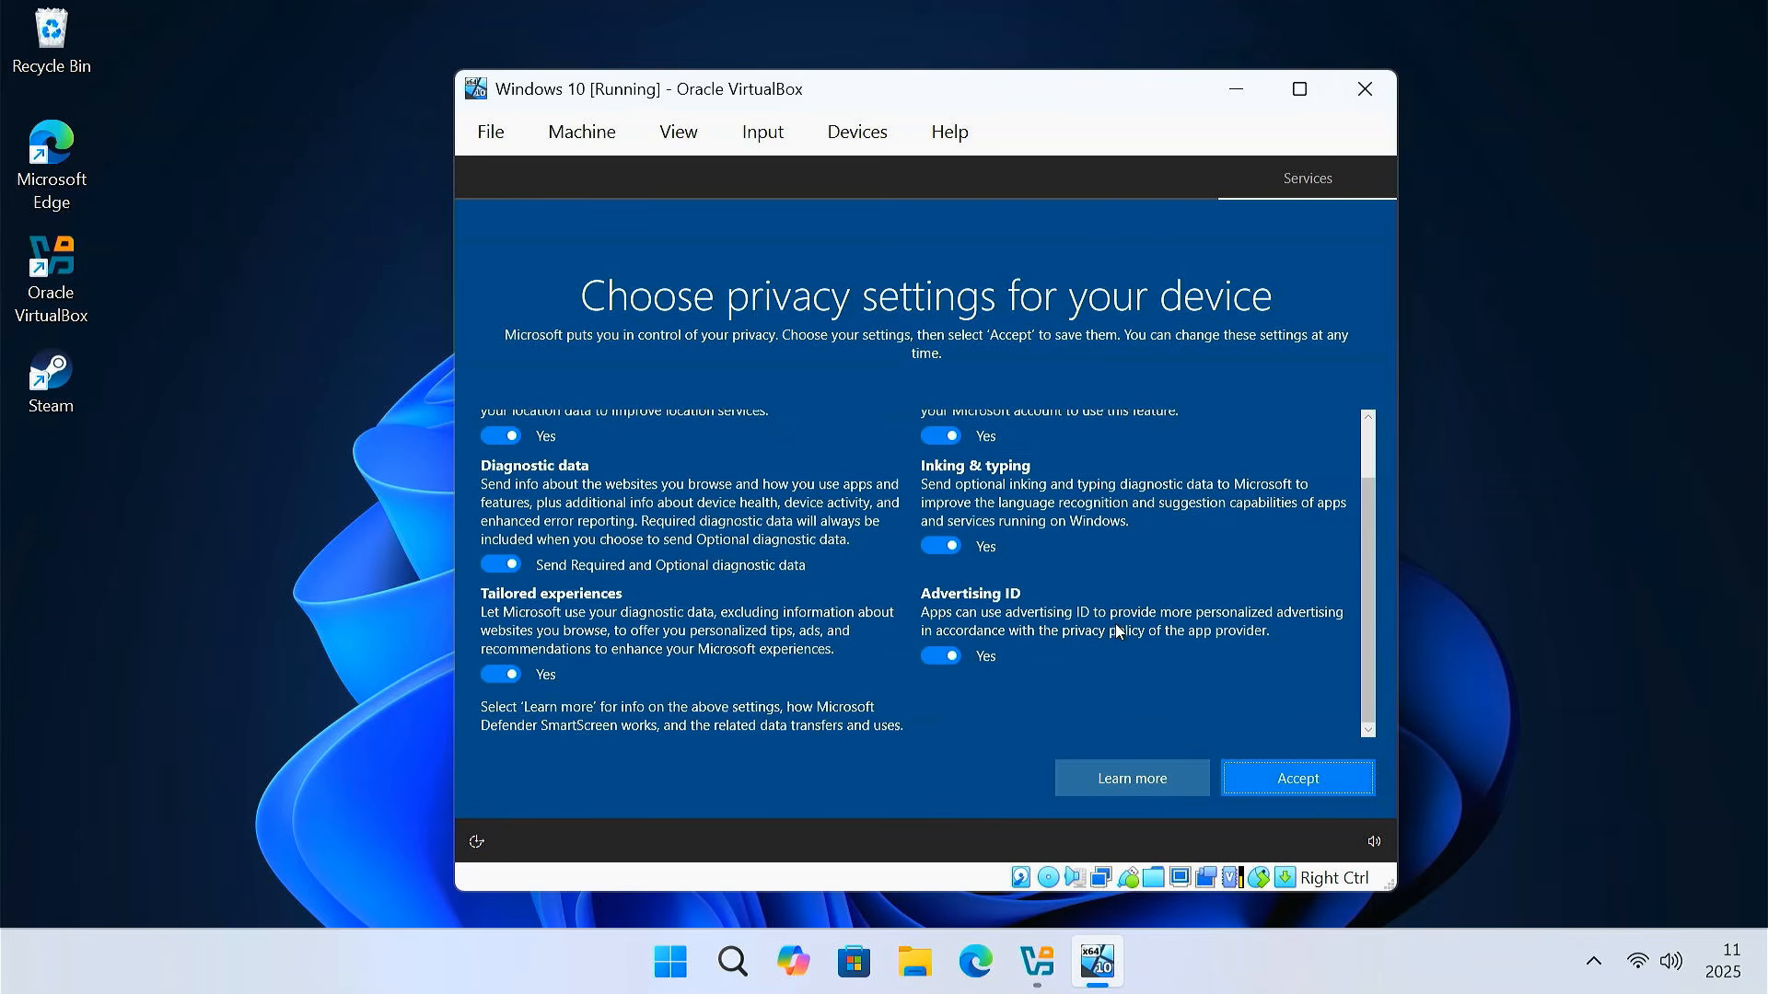
scroll(1117, 631, "up", 1)
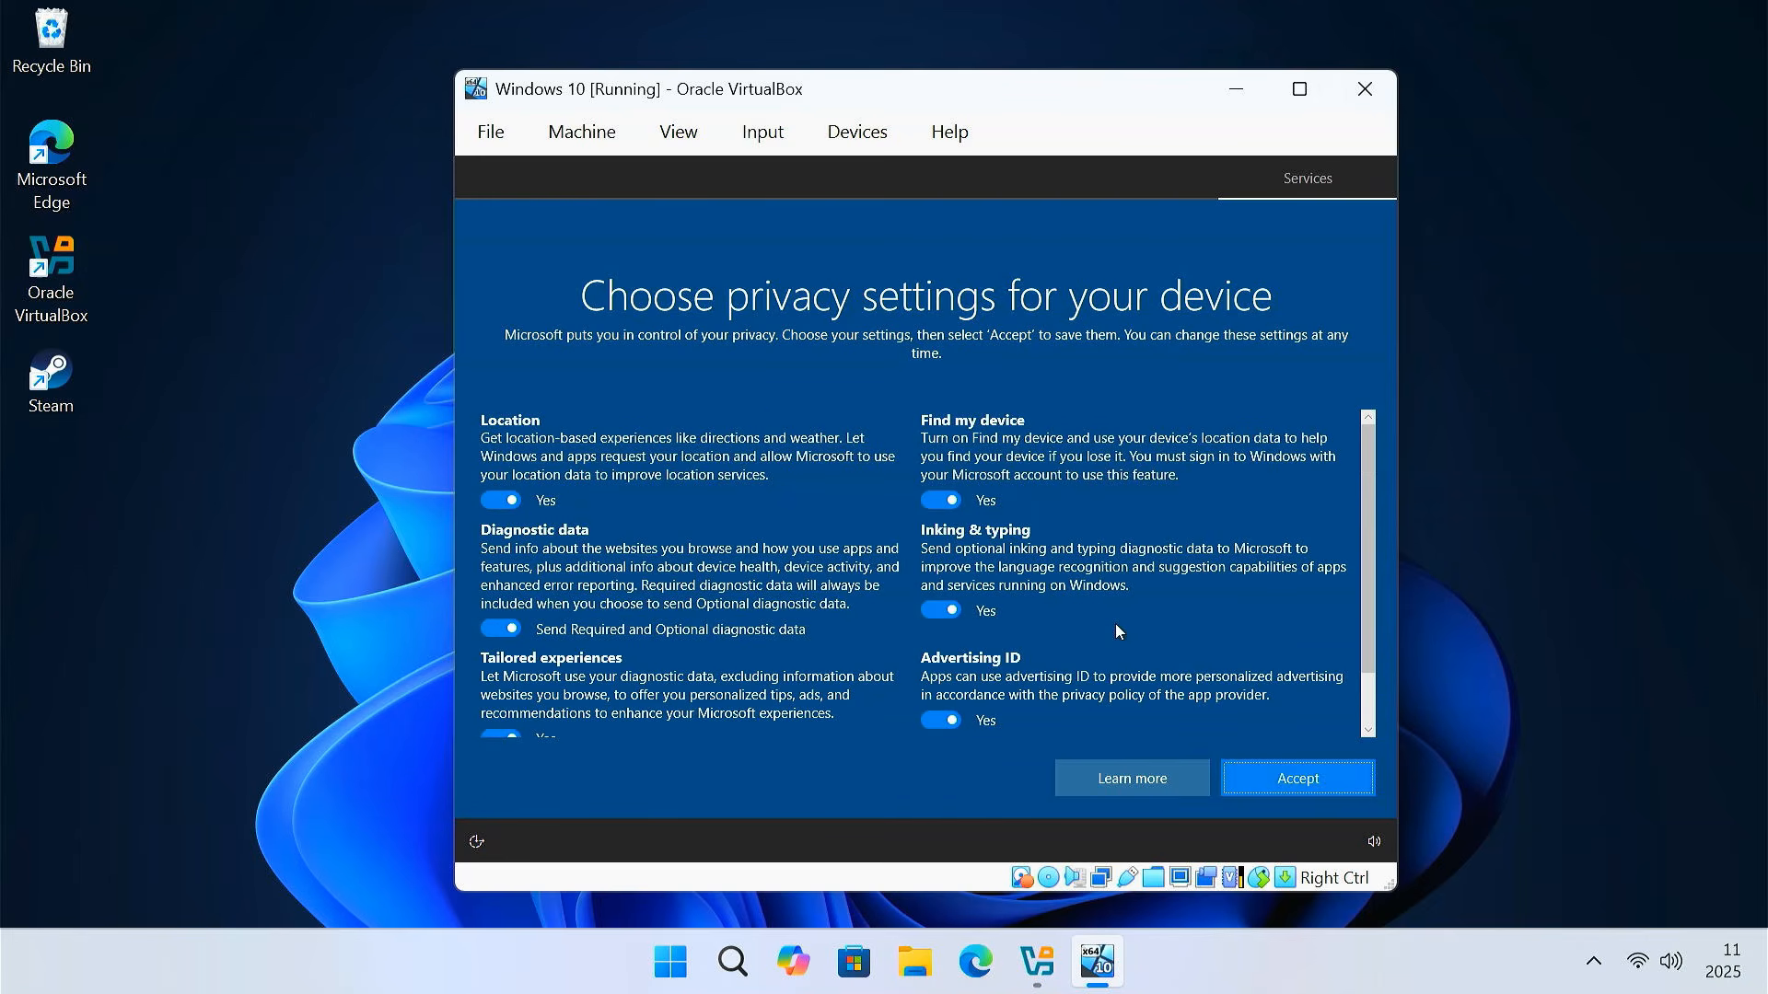
left_click(1345, 782)
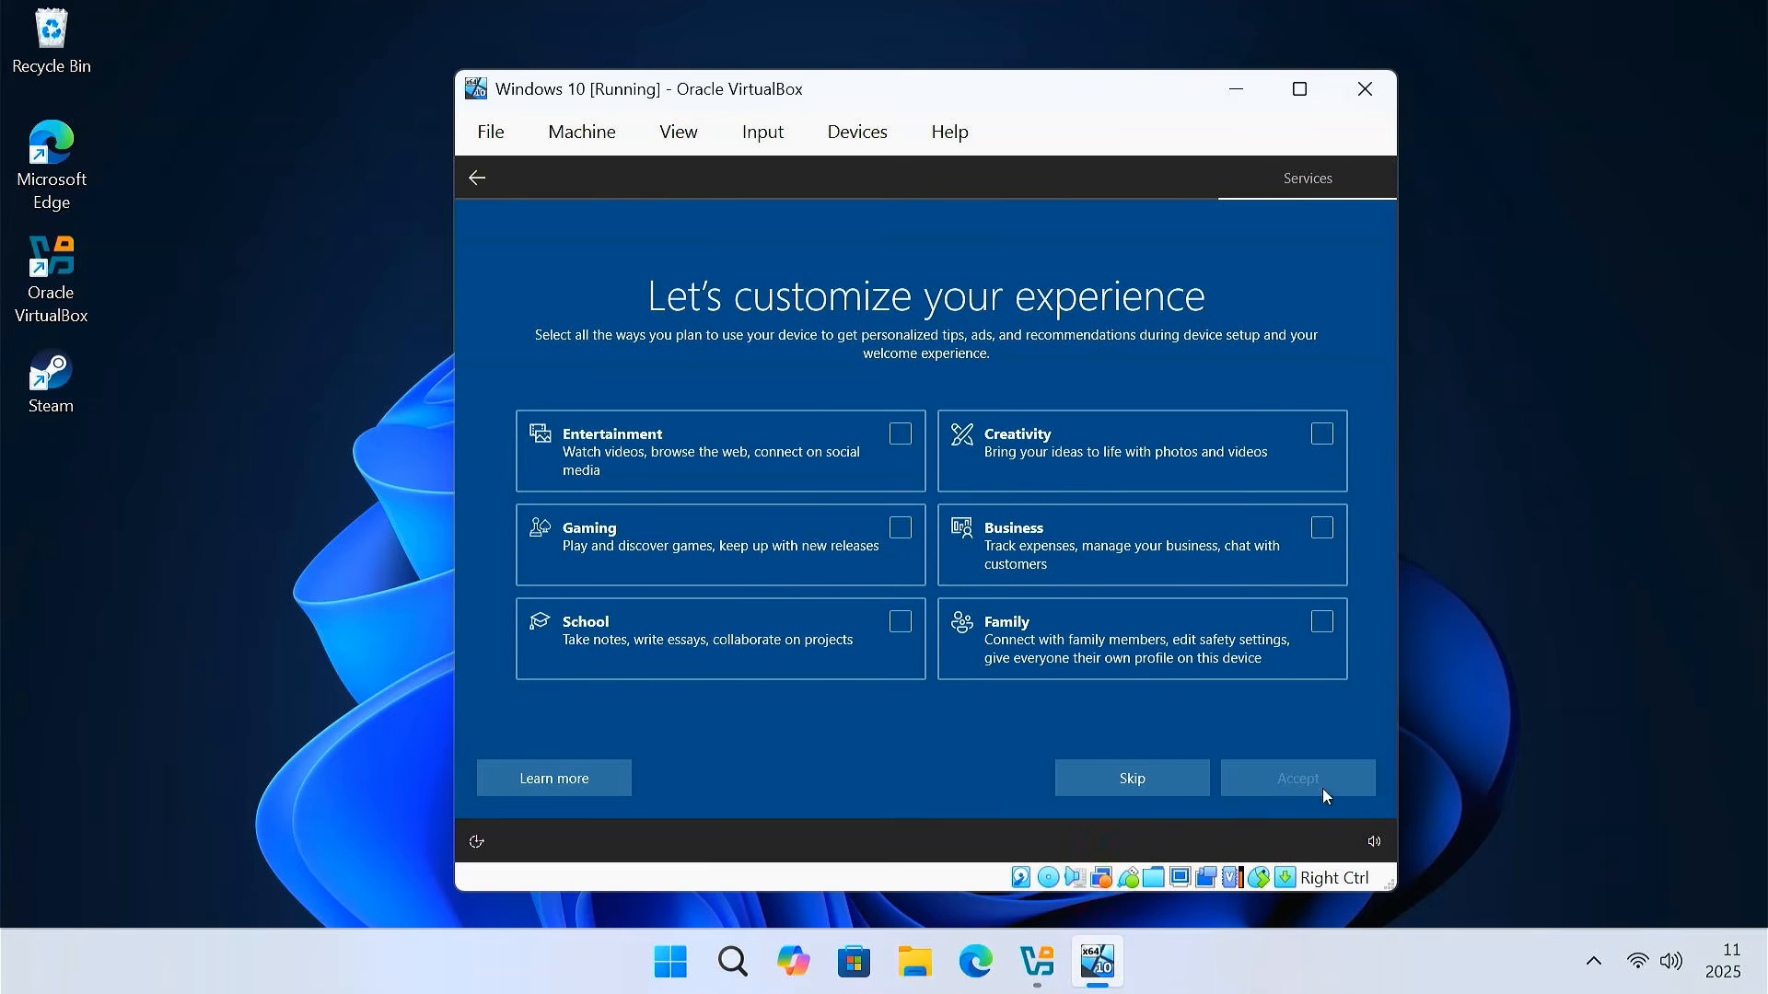
left_click(1141, 782)
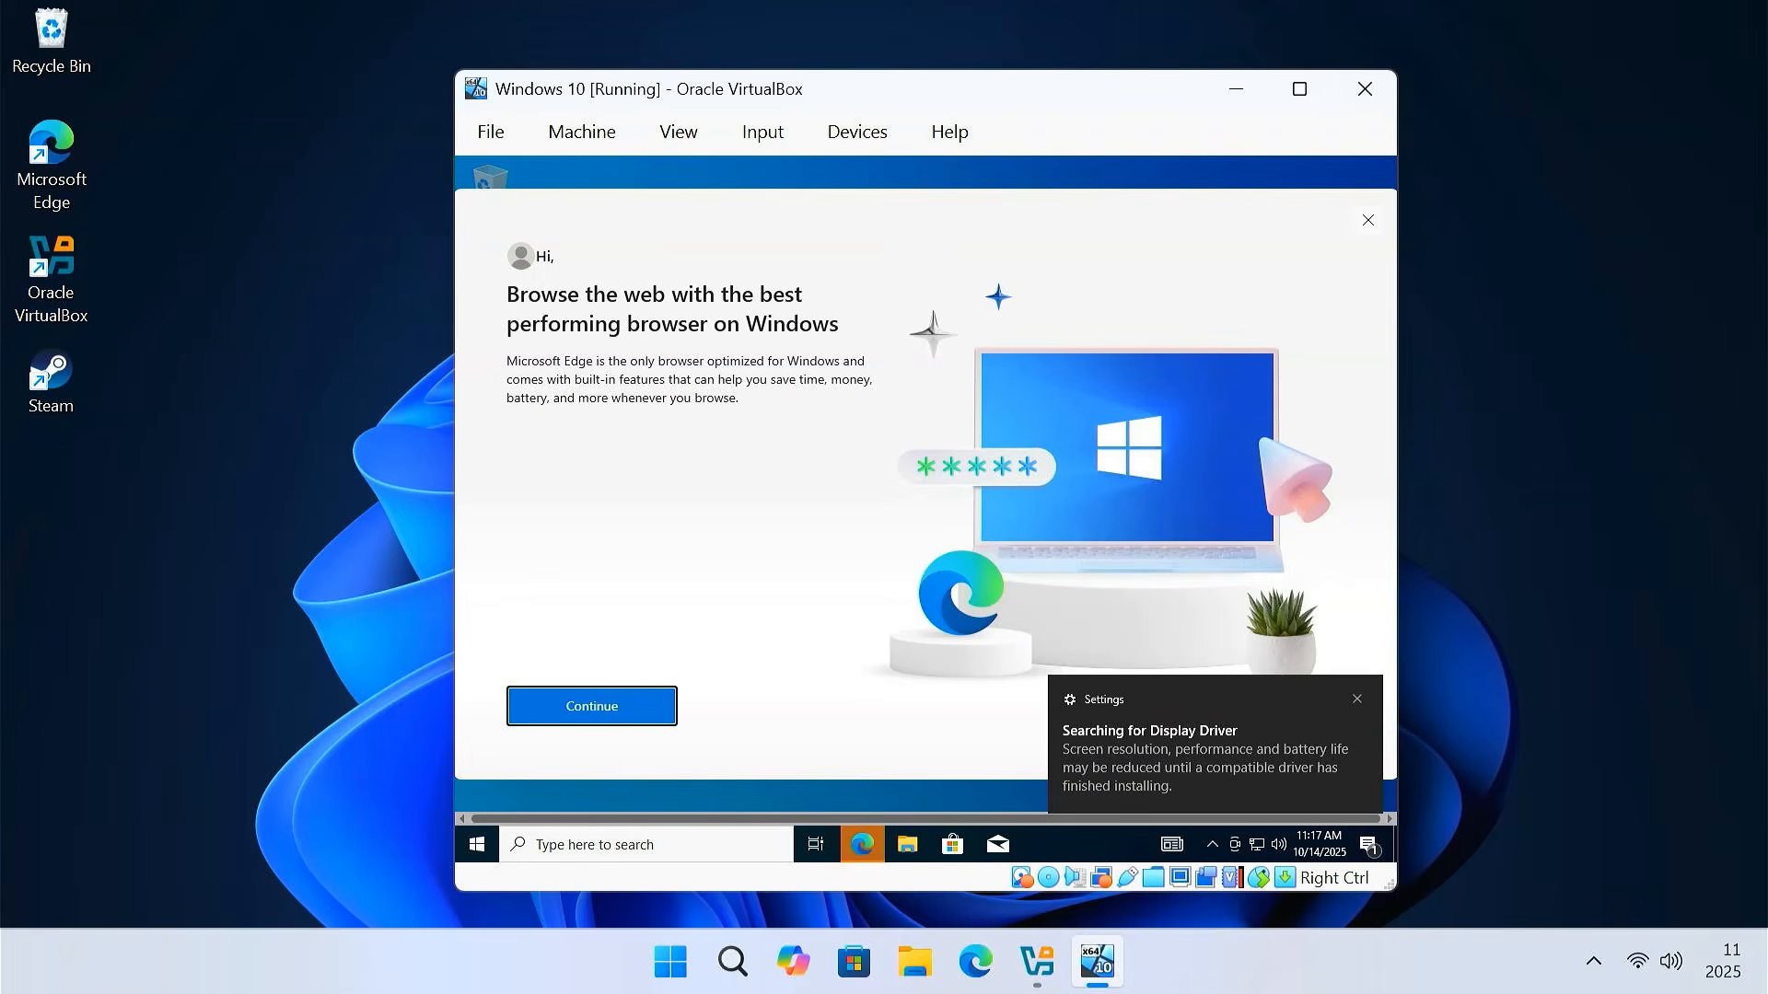
Close the Edge welcome and view Local Disk (C:) in This PC
left_click(1369, 221)
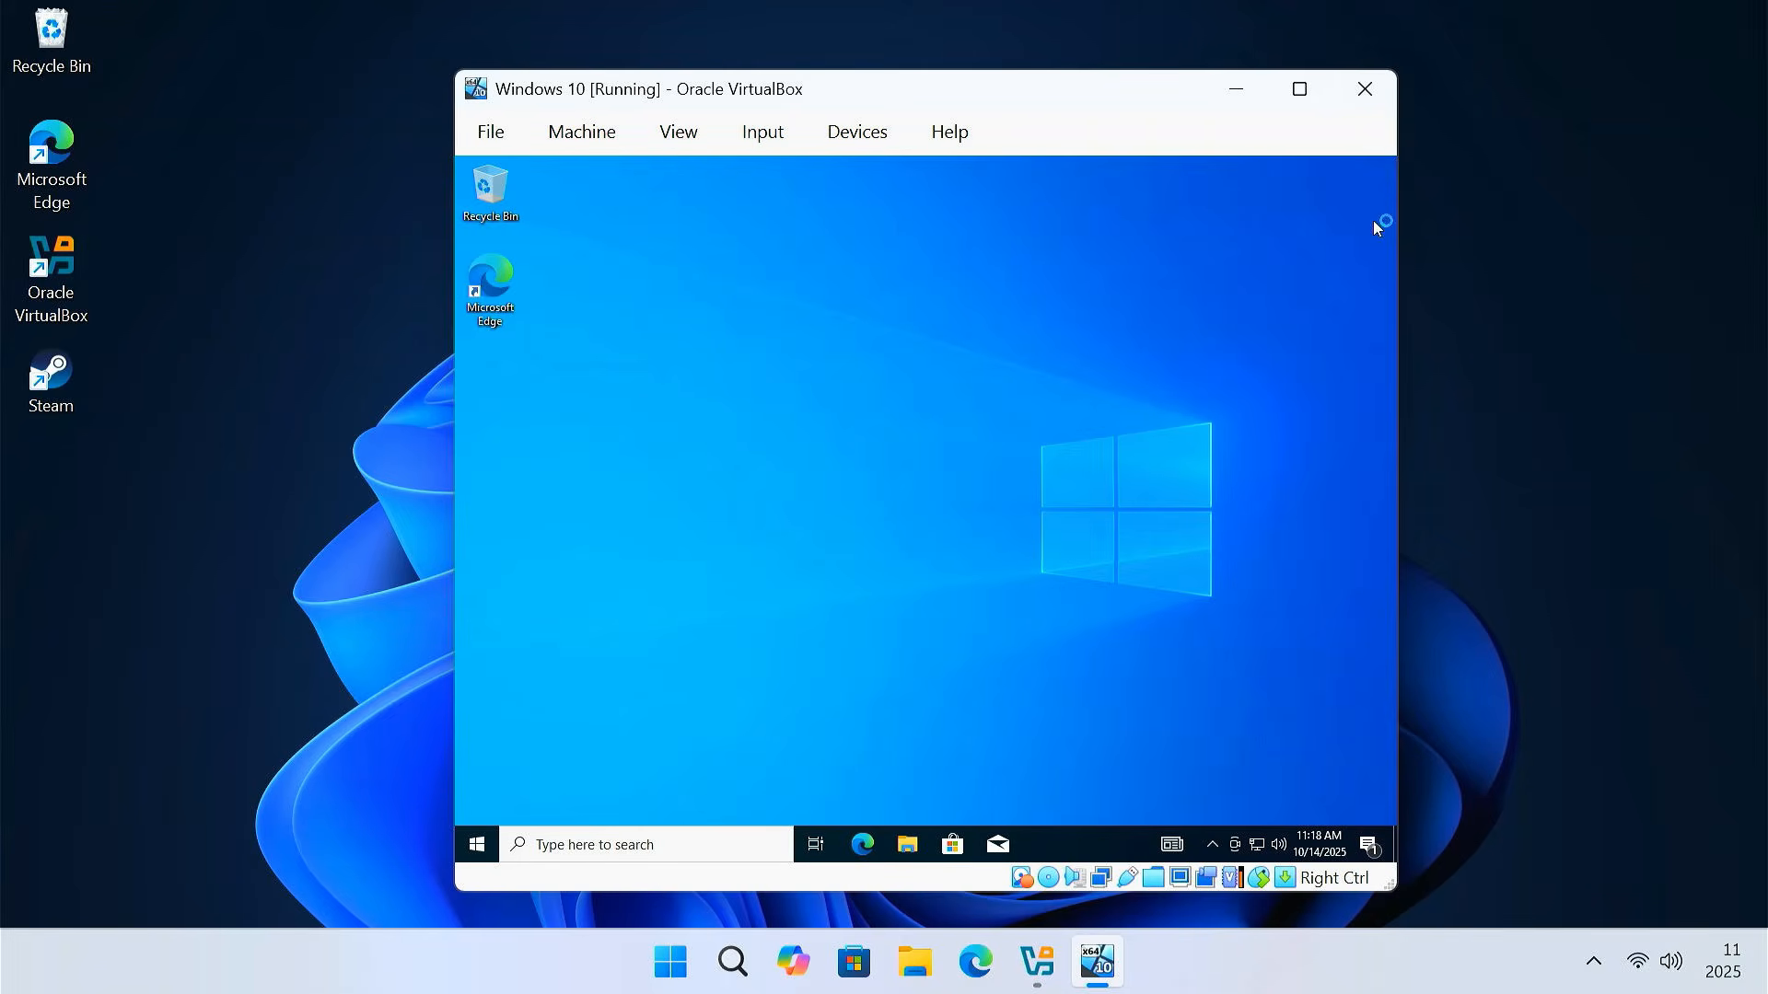
left_click(909, 847)
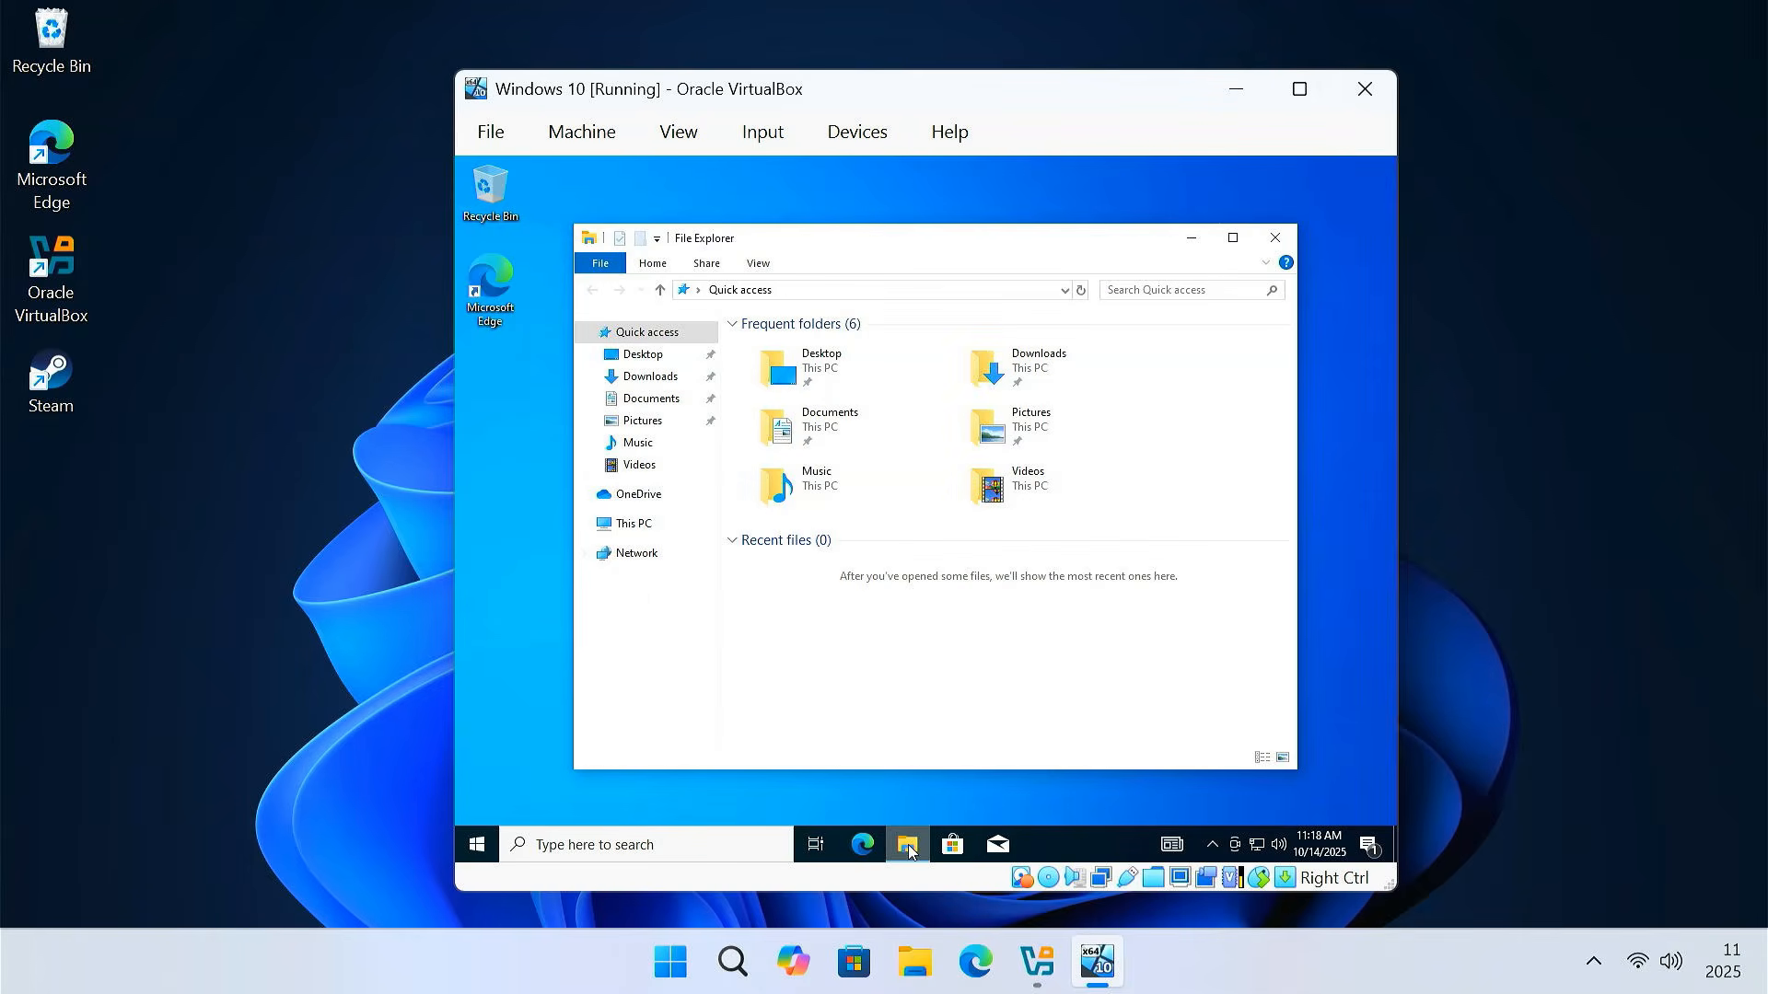
left_click(658, 525)
left_click(918, 603)
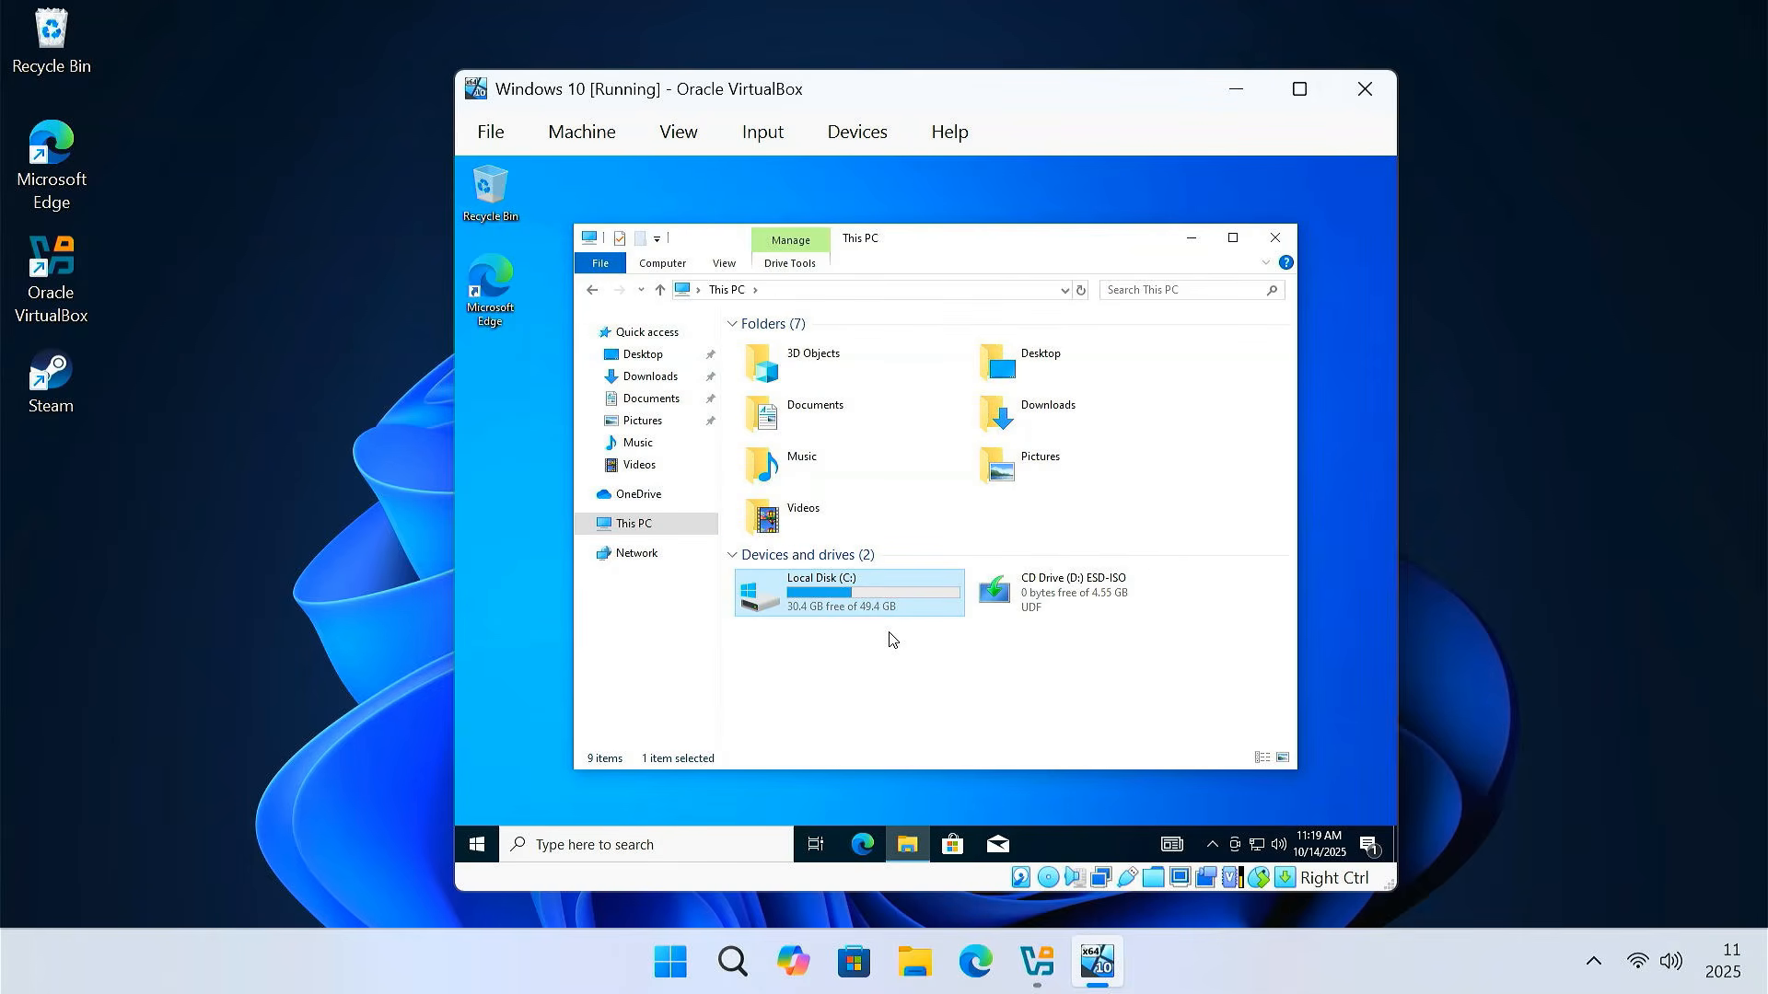
Check with winver that the guest runs Windows 10 Pro 22H2, then close it
key("super+r")
type("winver")
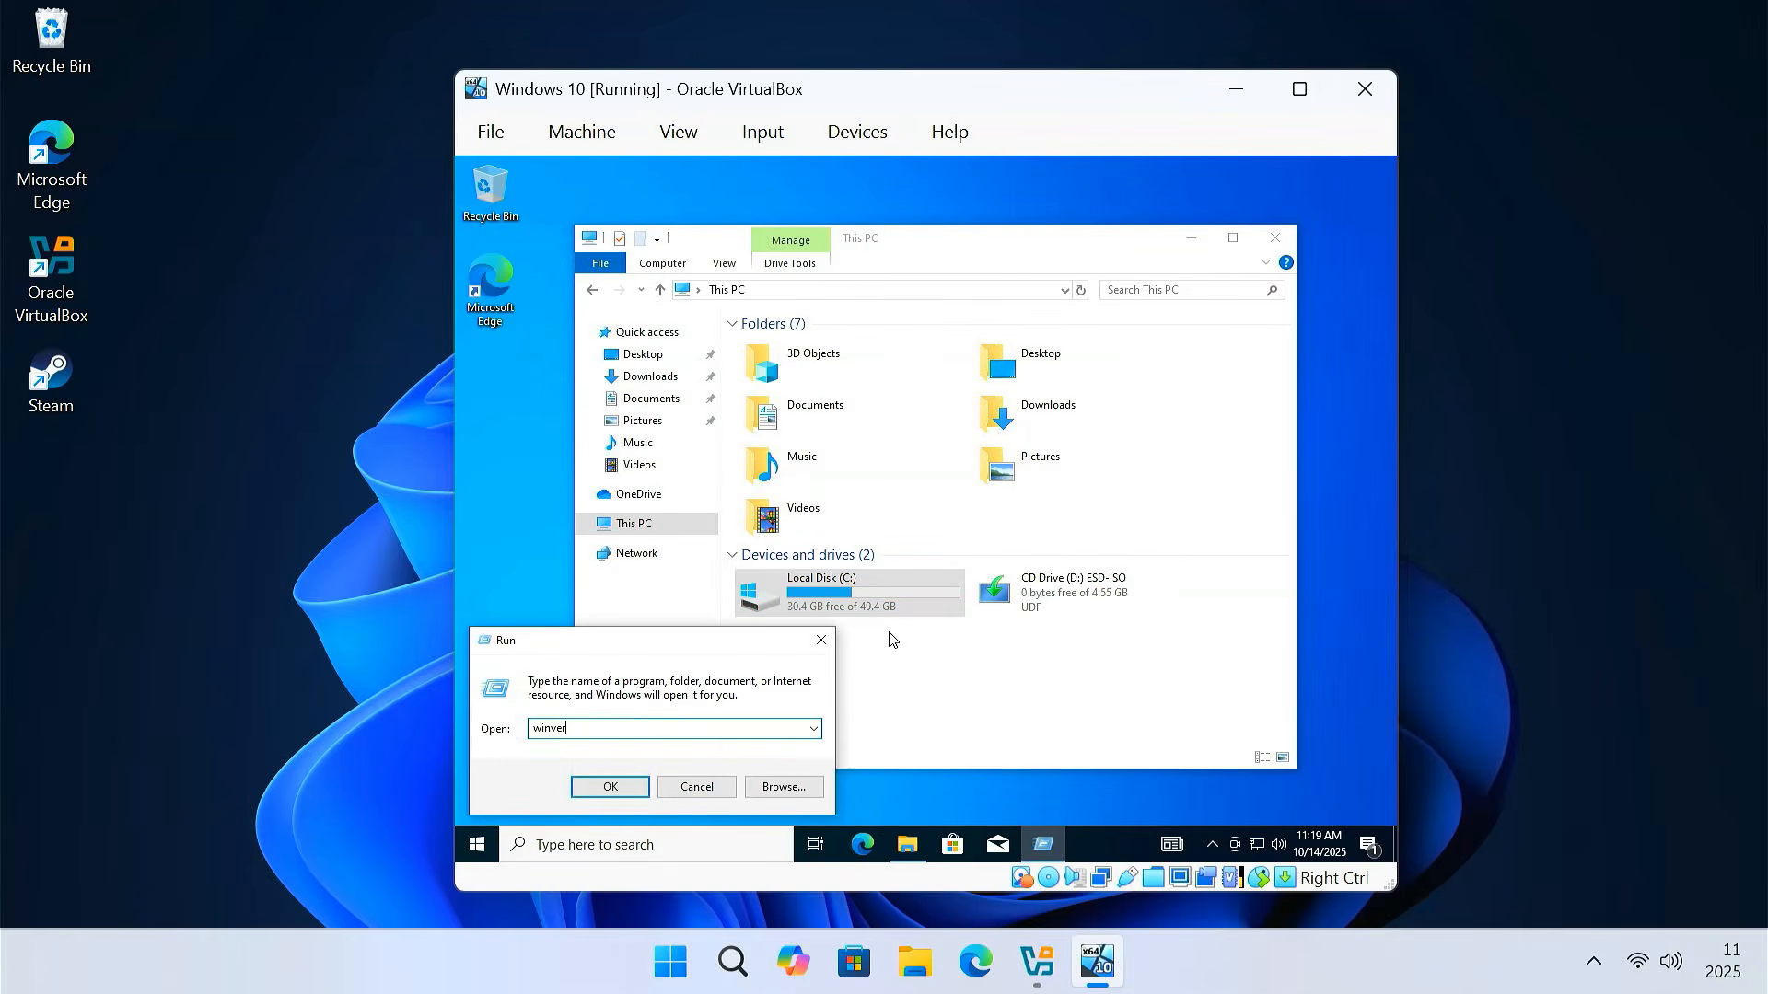
key("Return")
left_click_drag(690, 200, 835, 252)
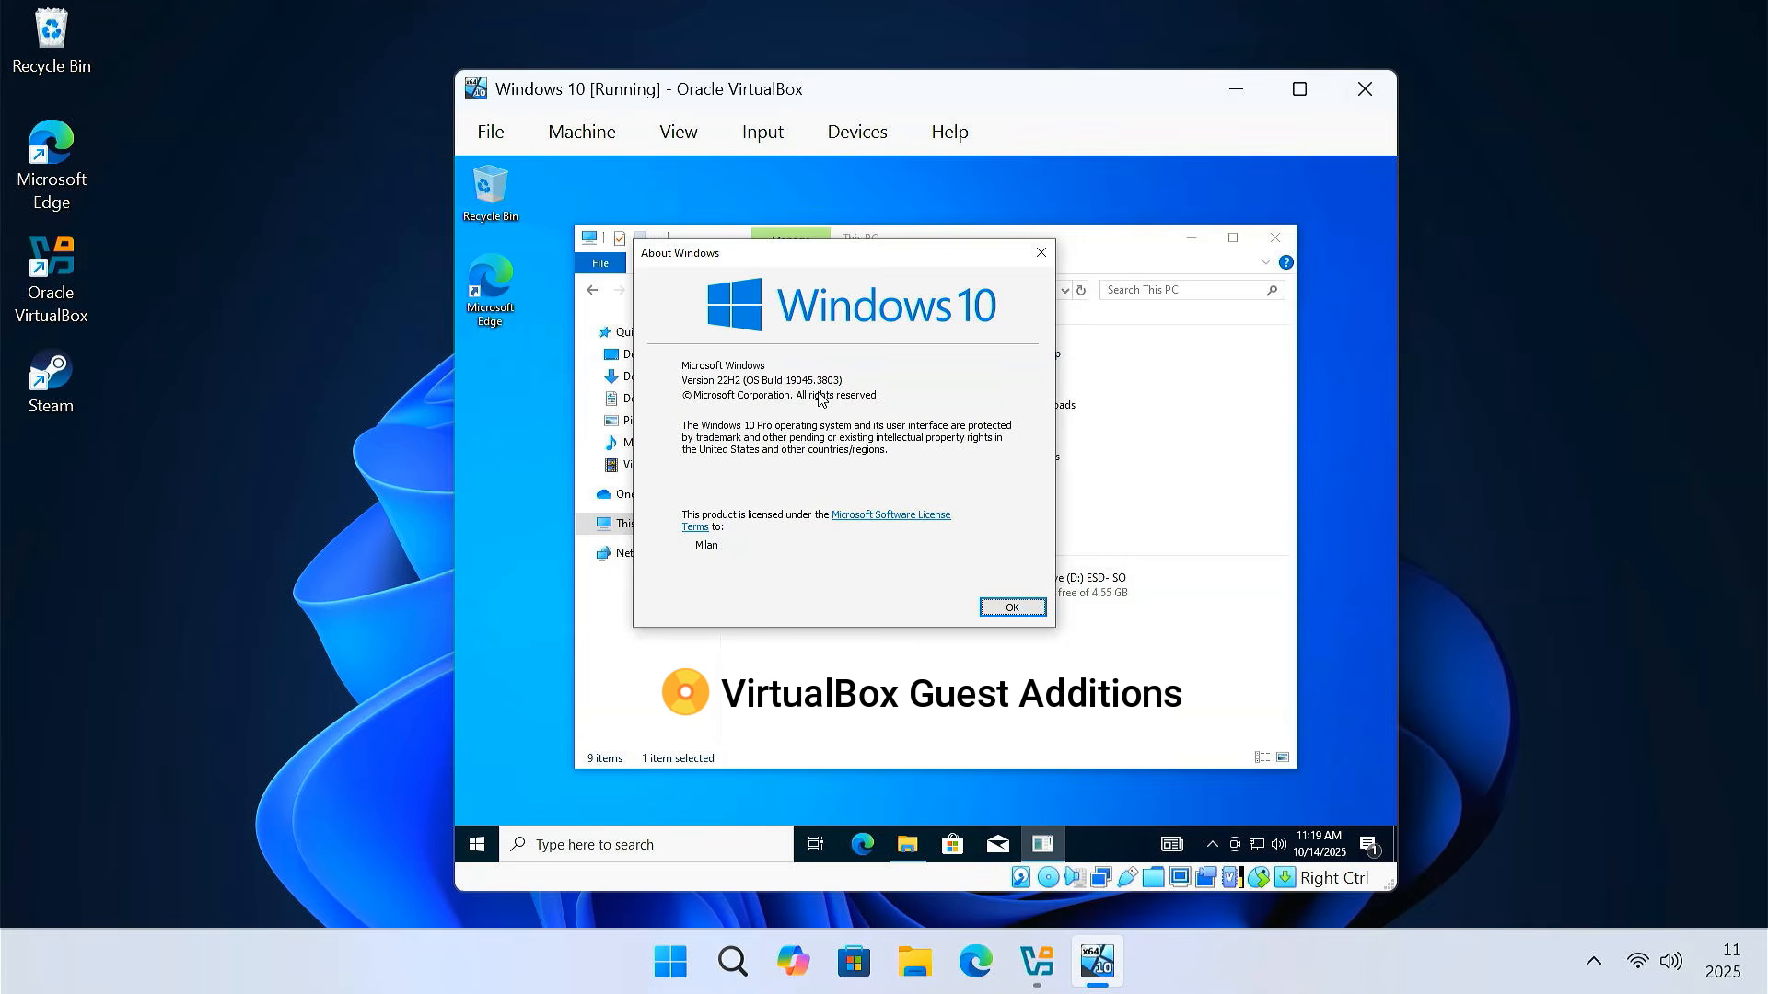
left_click(1048, 256)
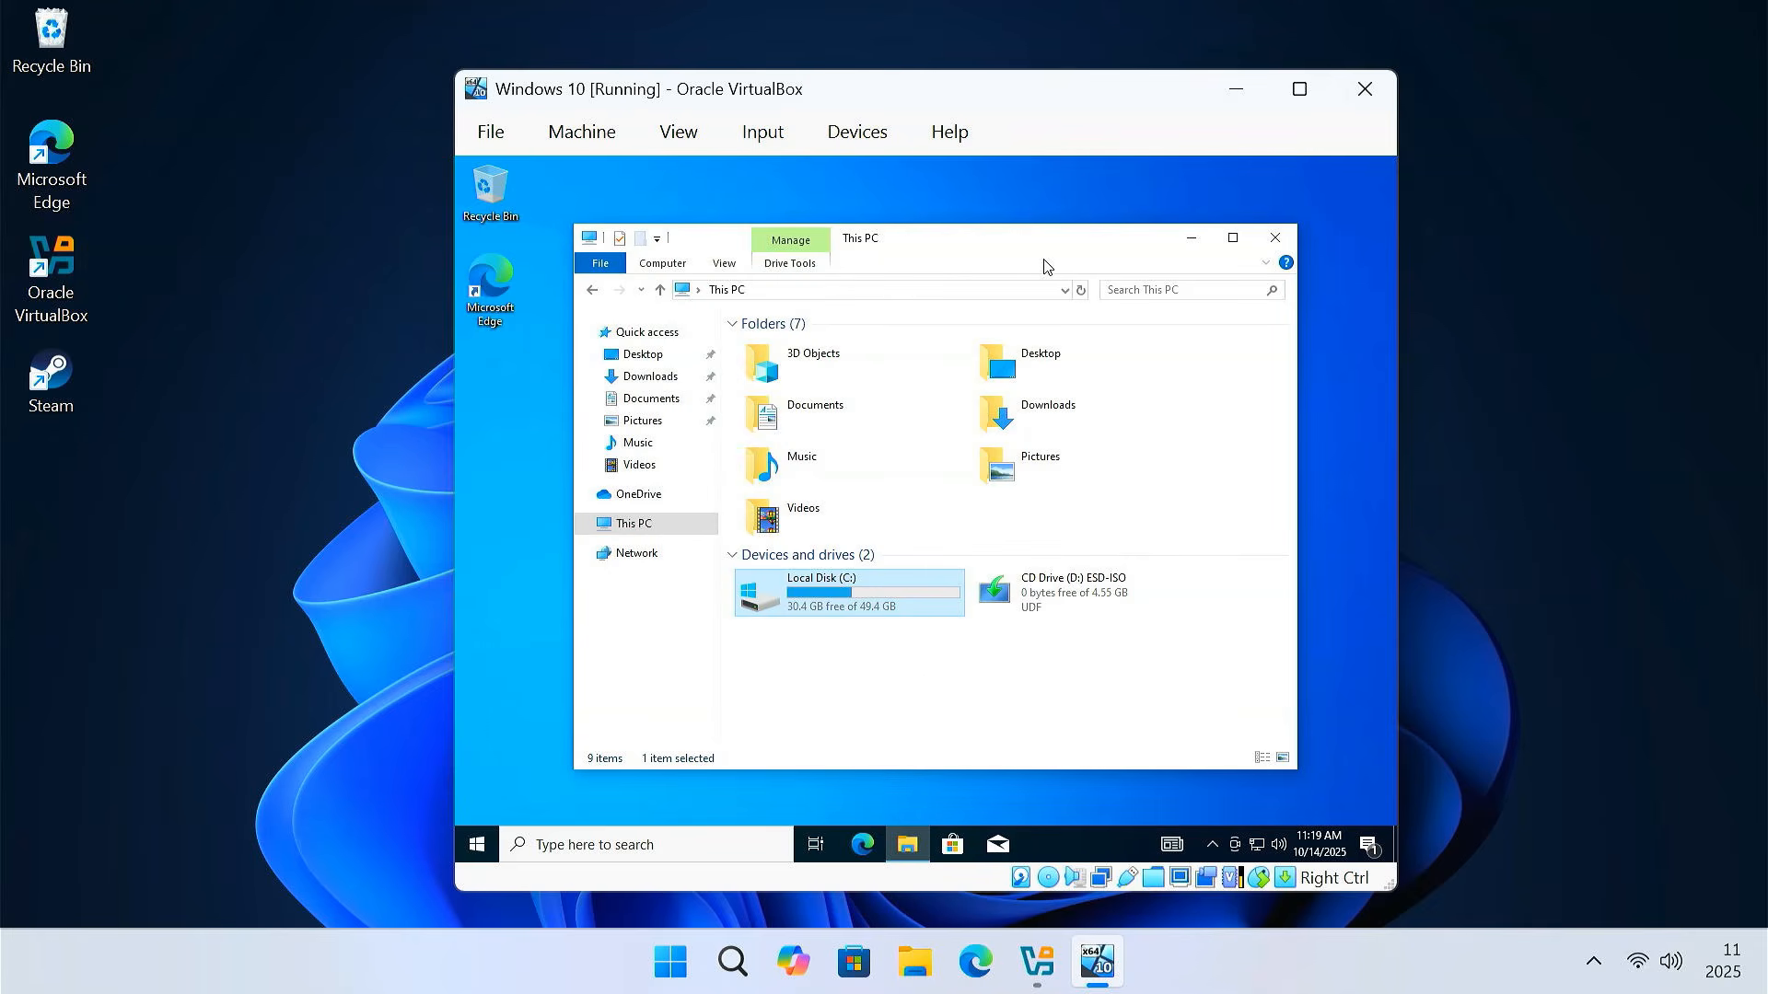
Insert the Guest Additions CD image and launch VBoxWindowsAdditions from drive D:
left_click(868, 144)
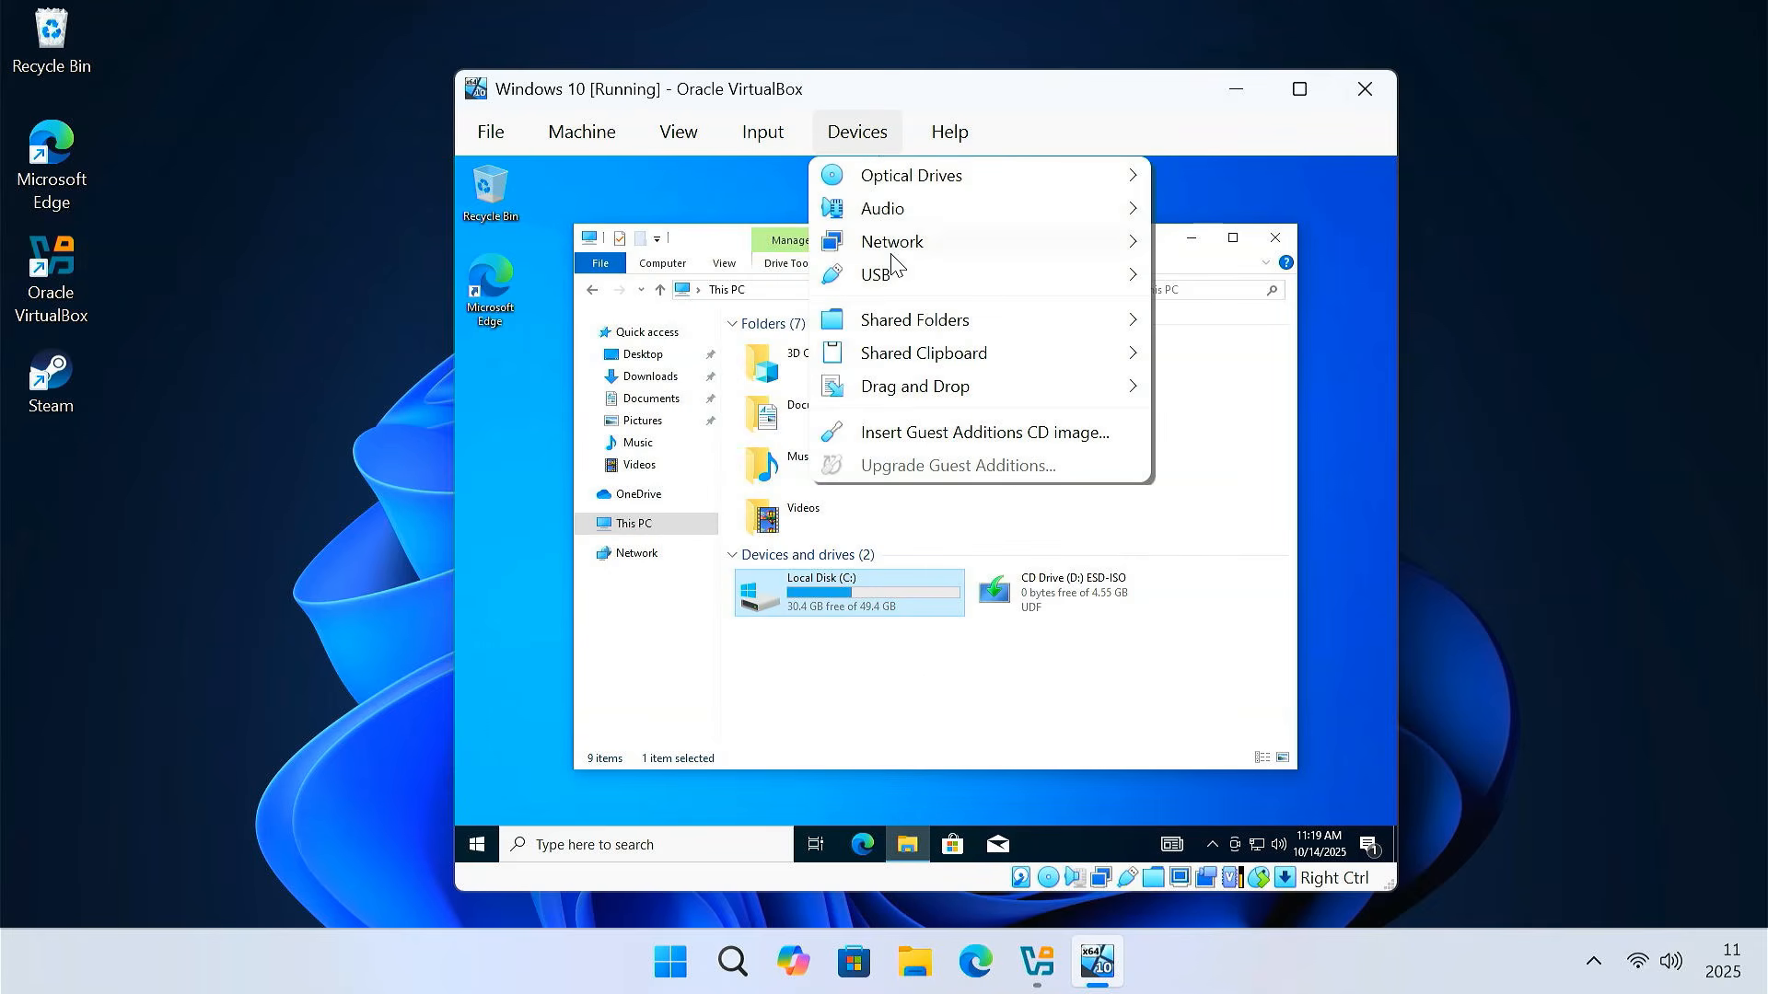
left_click(1008, 440)
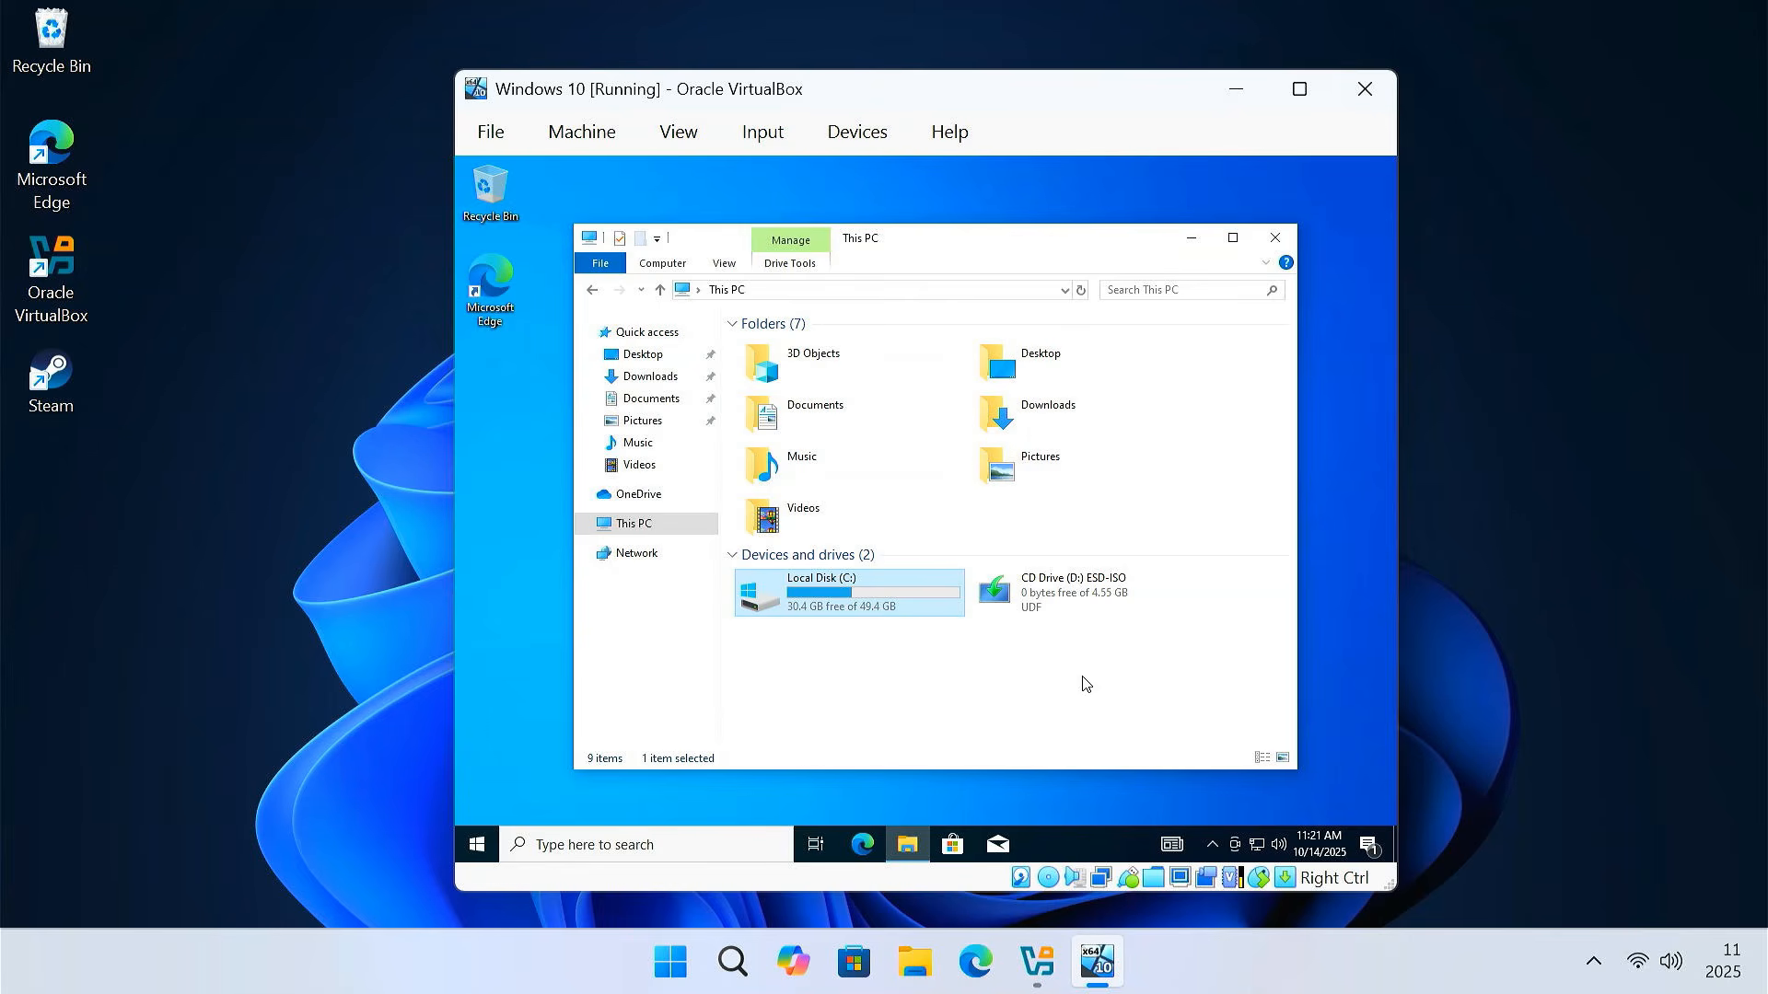
left_click(1057, 611)
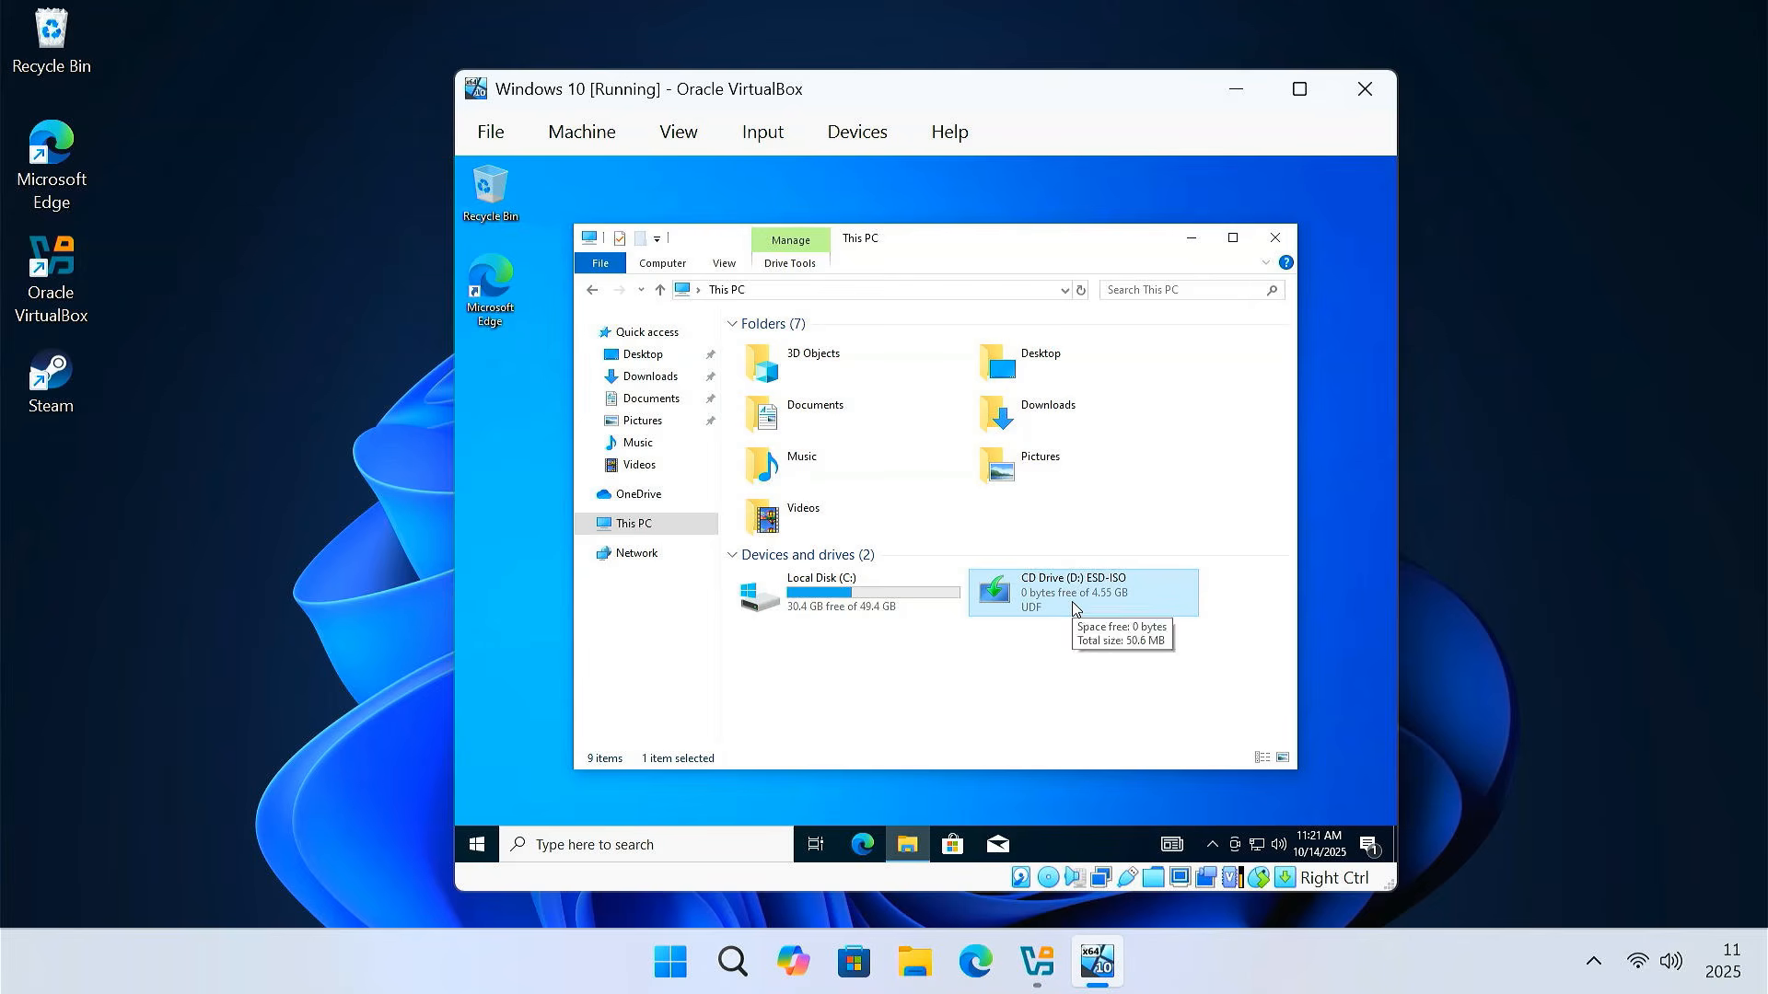
double_click(1073, 607)
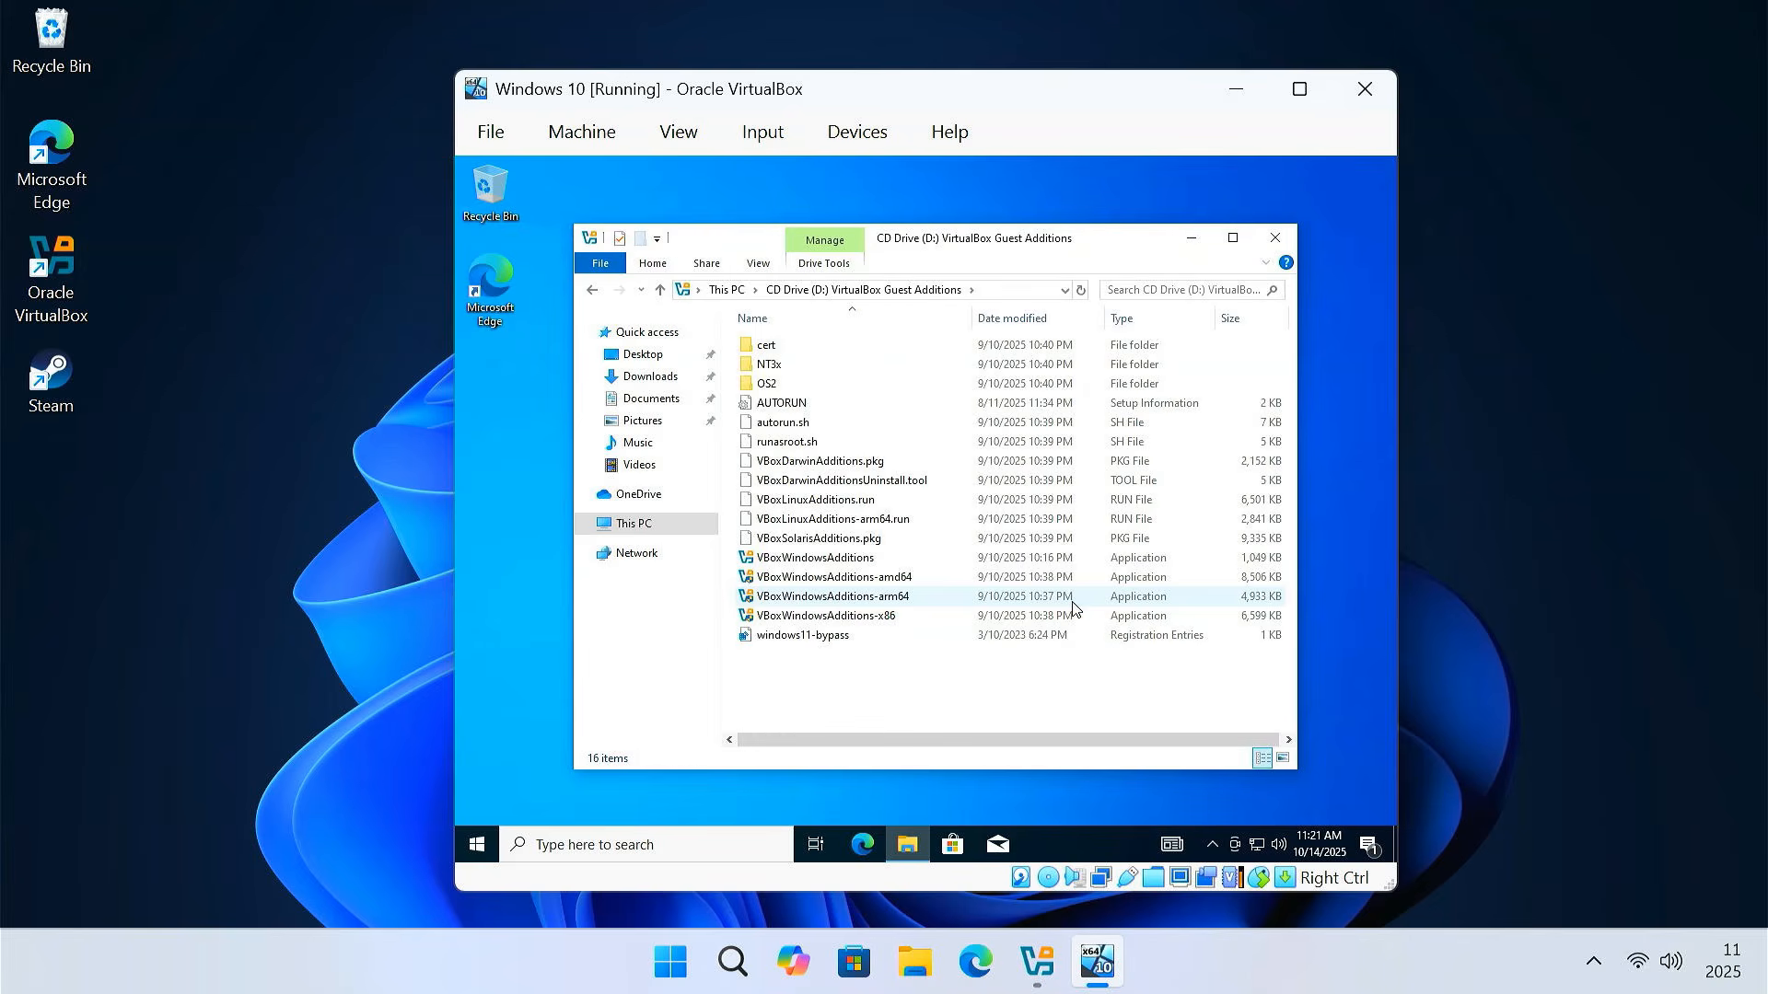
left_click(809, 563)
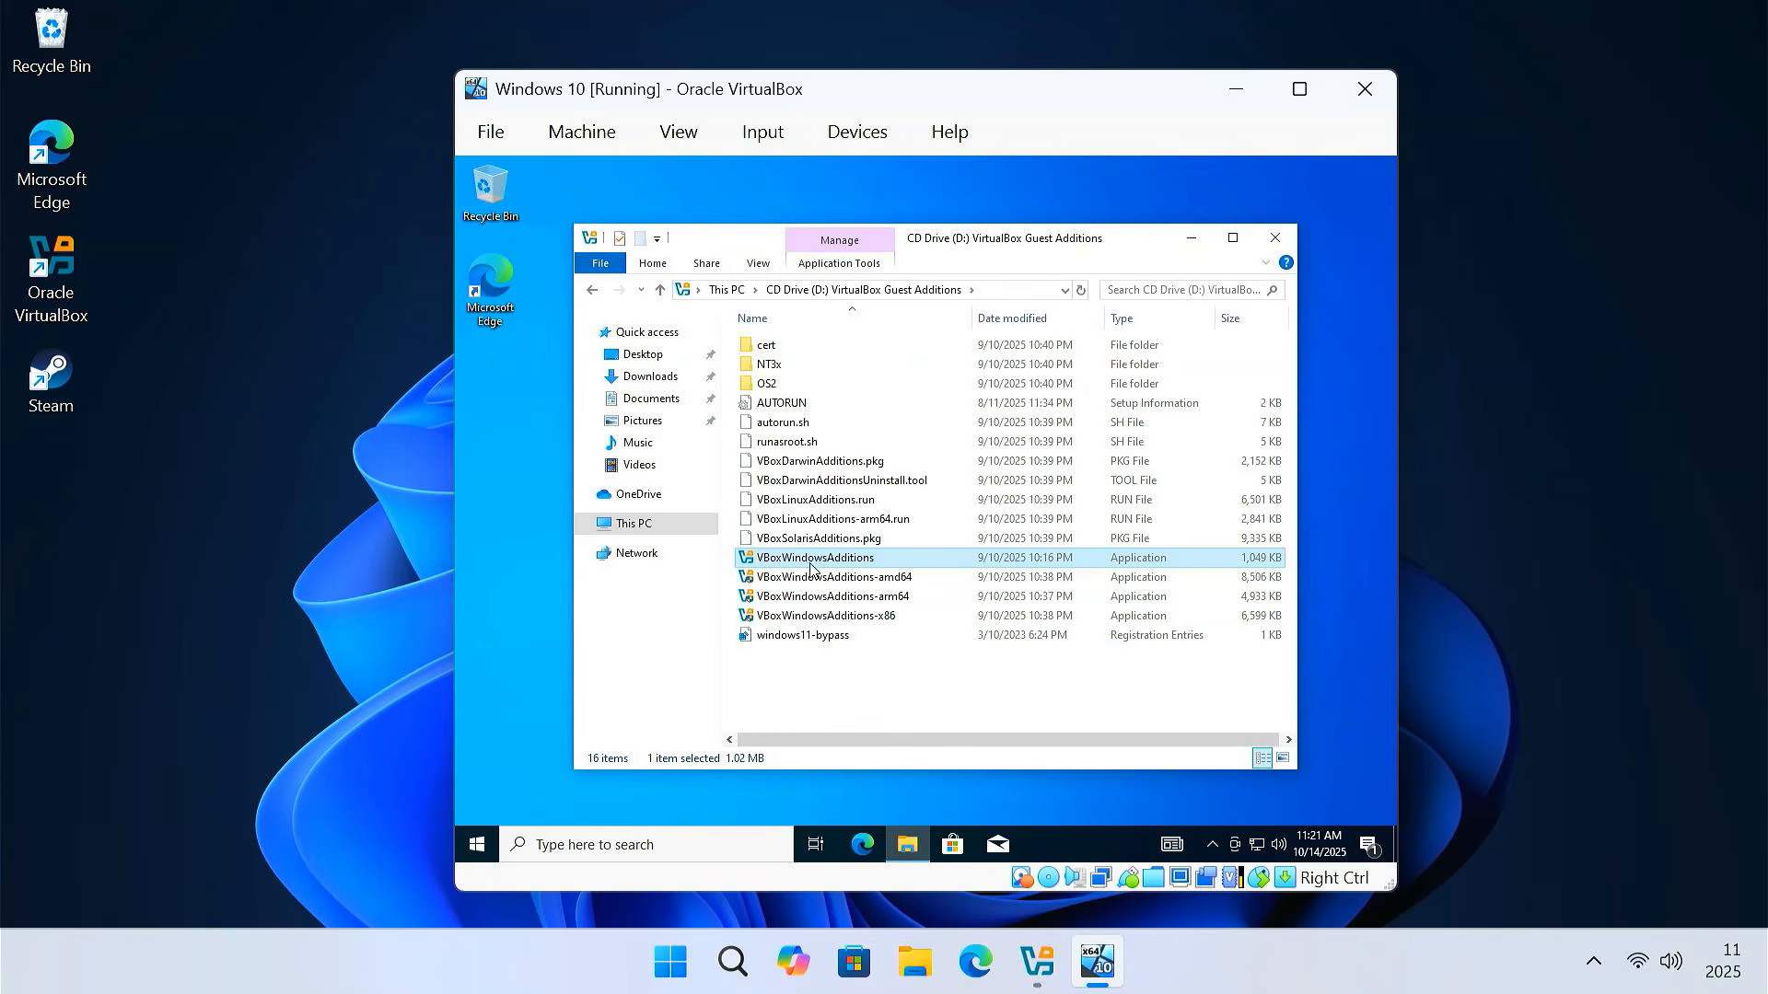
double_click(884, 565)
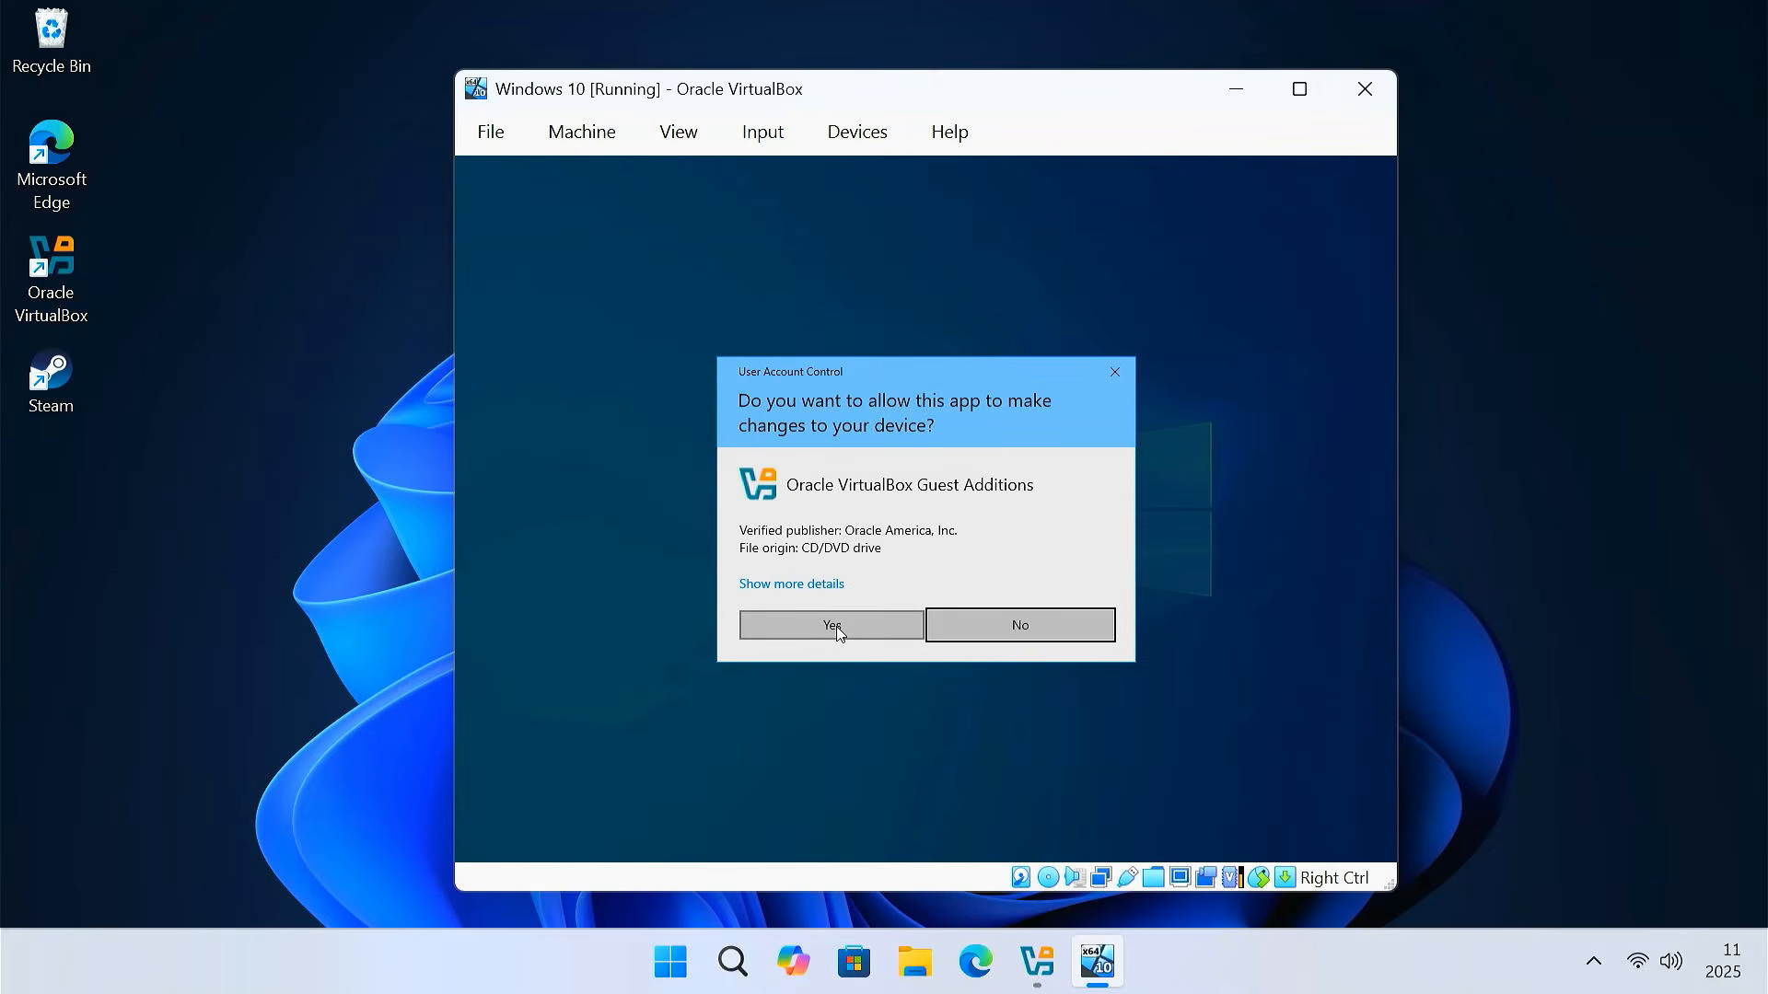
Install Guest Additions 7.2.2 with default location and components, then reboot now
left_click(836, 626)
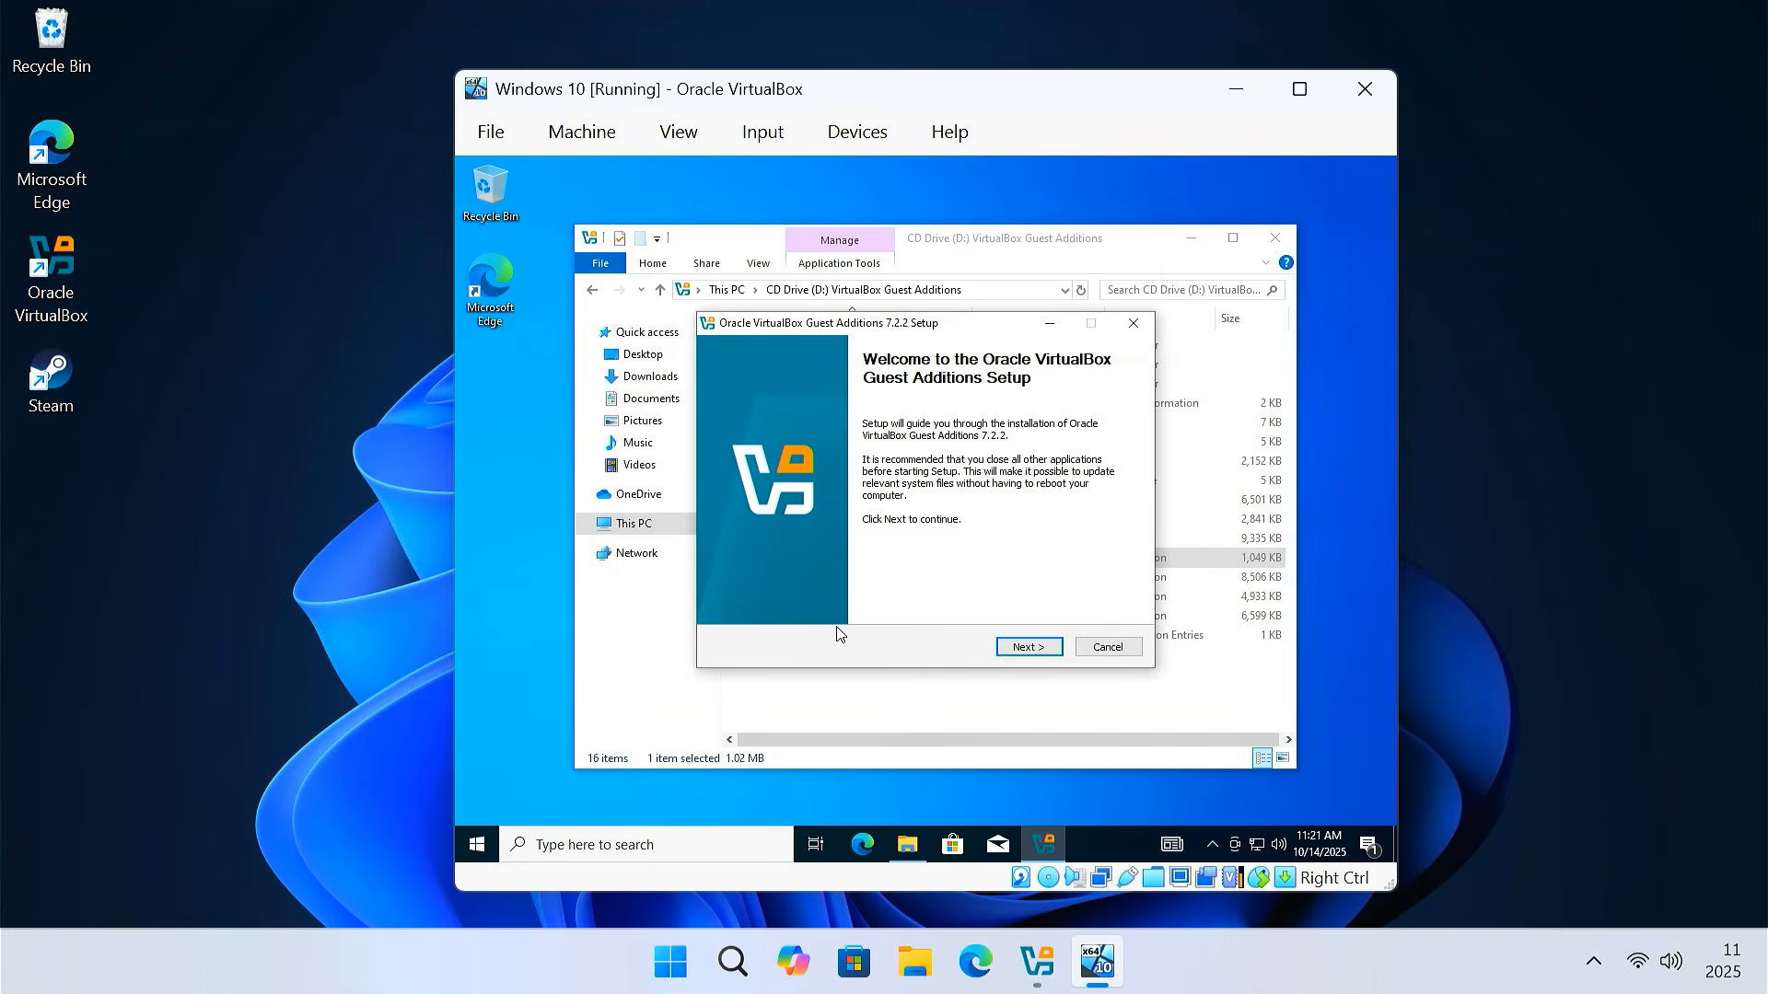
left_click(1027, 647)
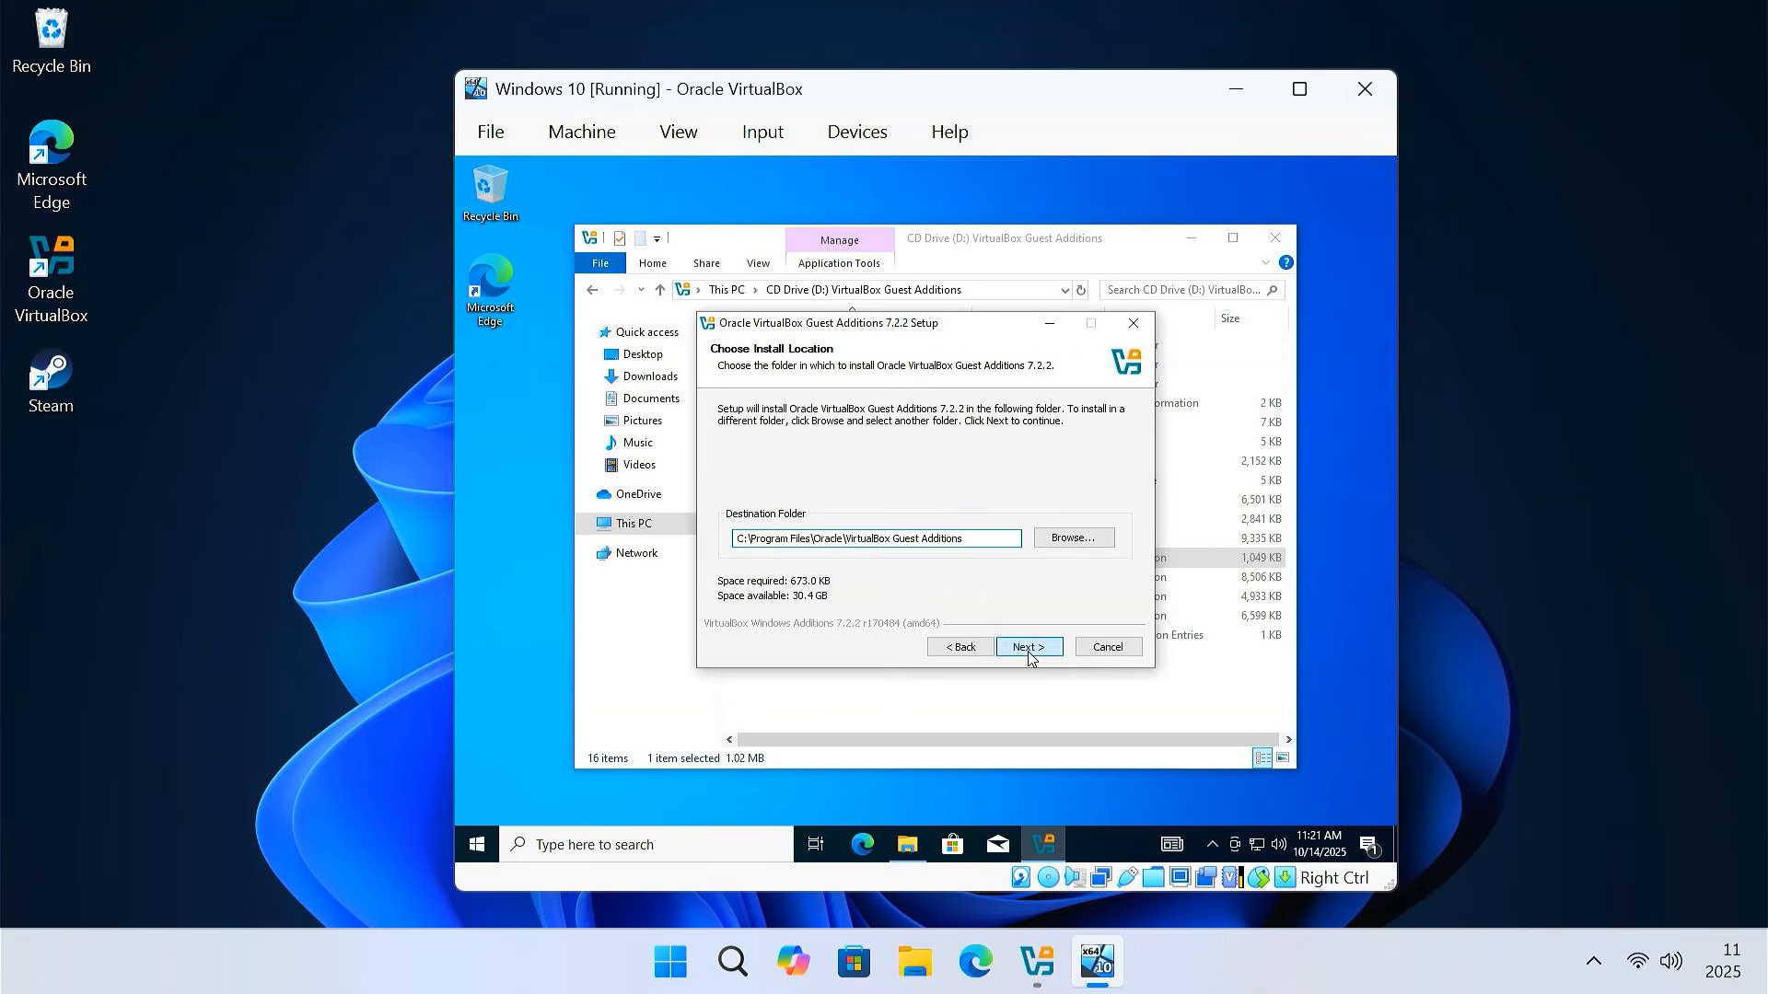
left_click(1028, 646)
left_click(1027, 646)
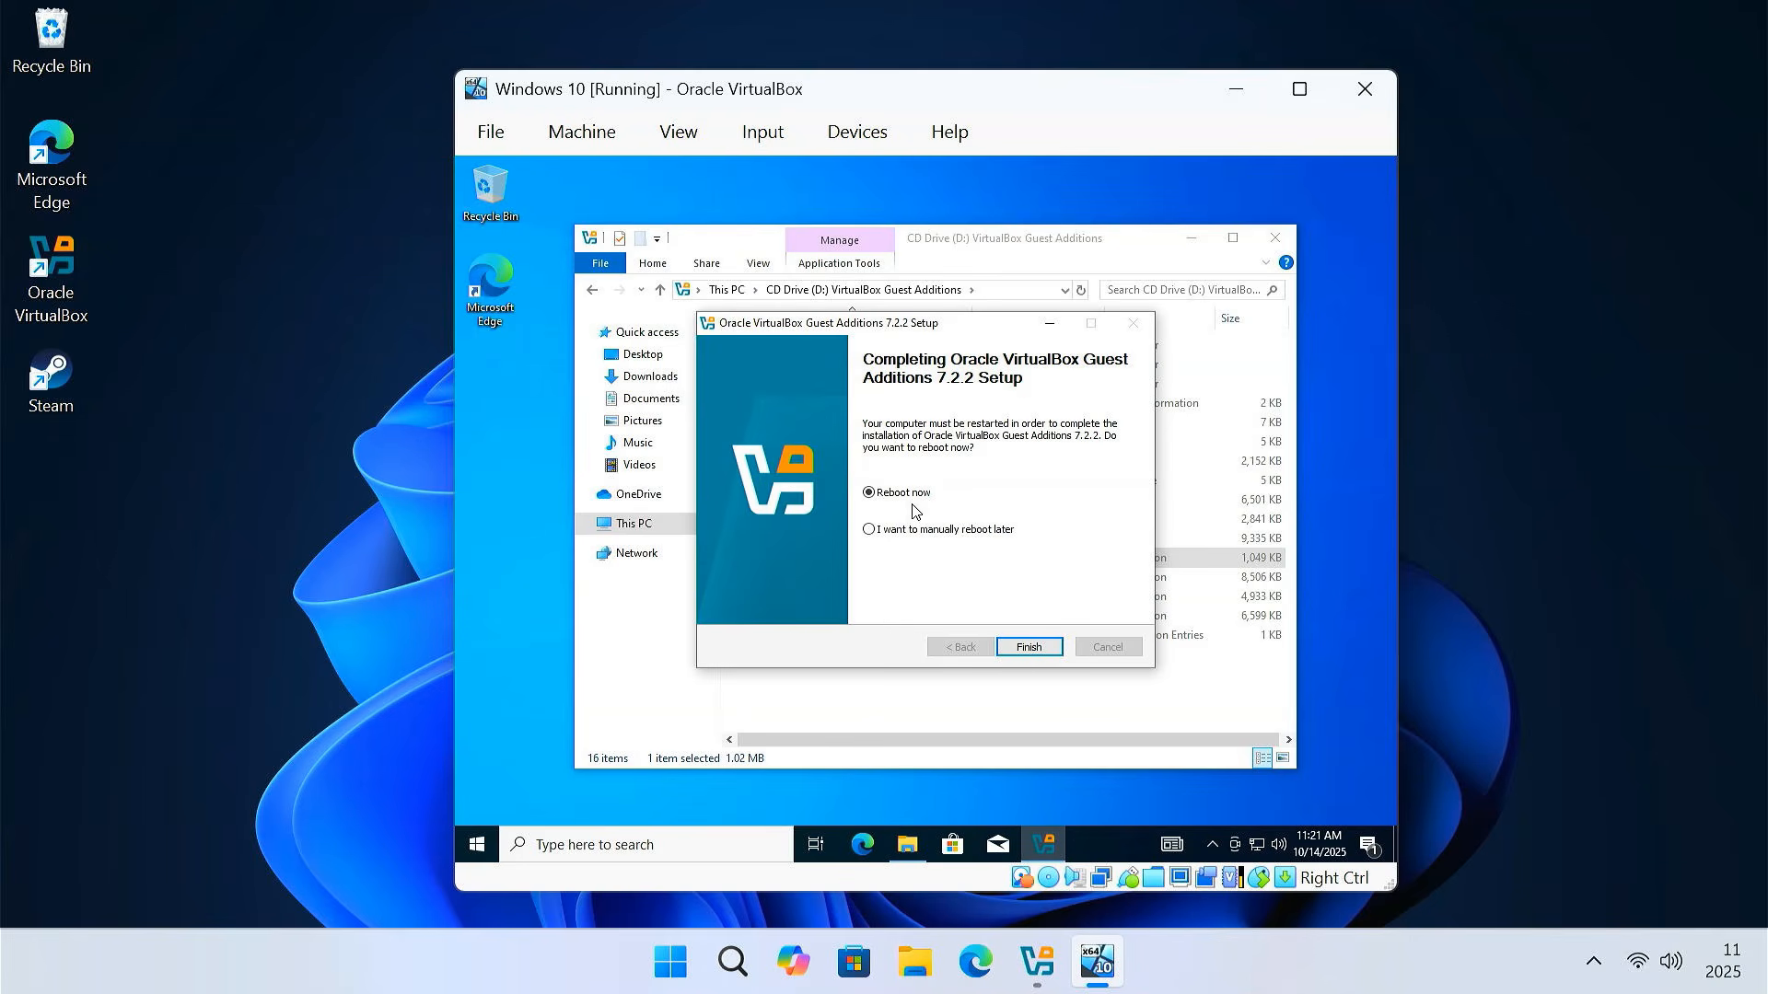
left_click(1025, 646)
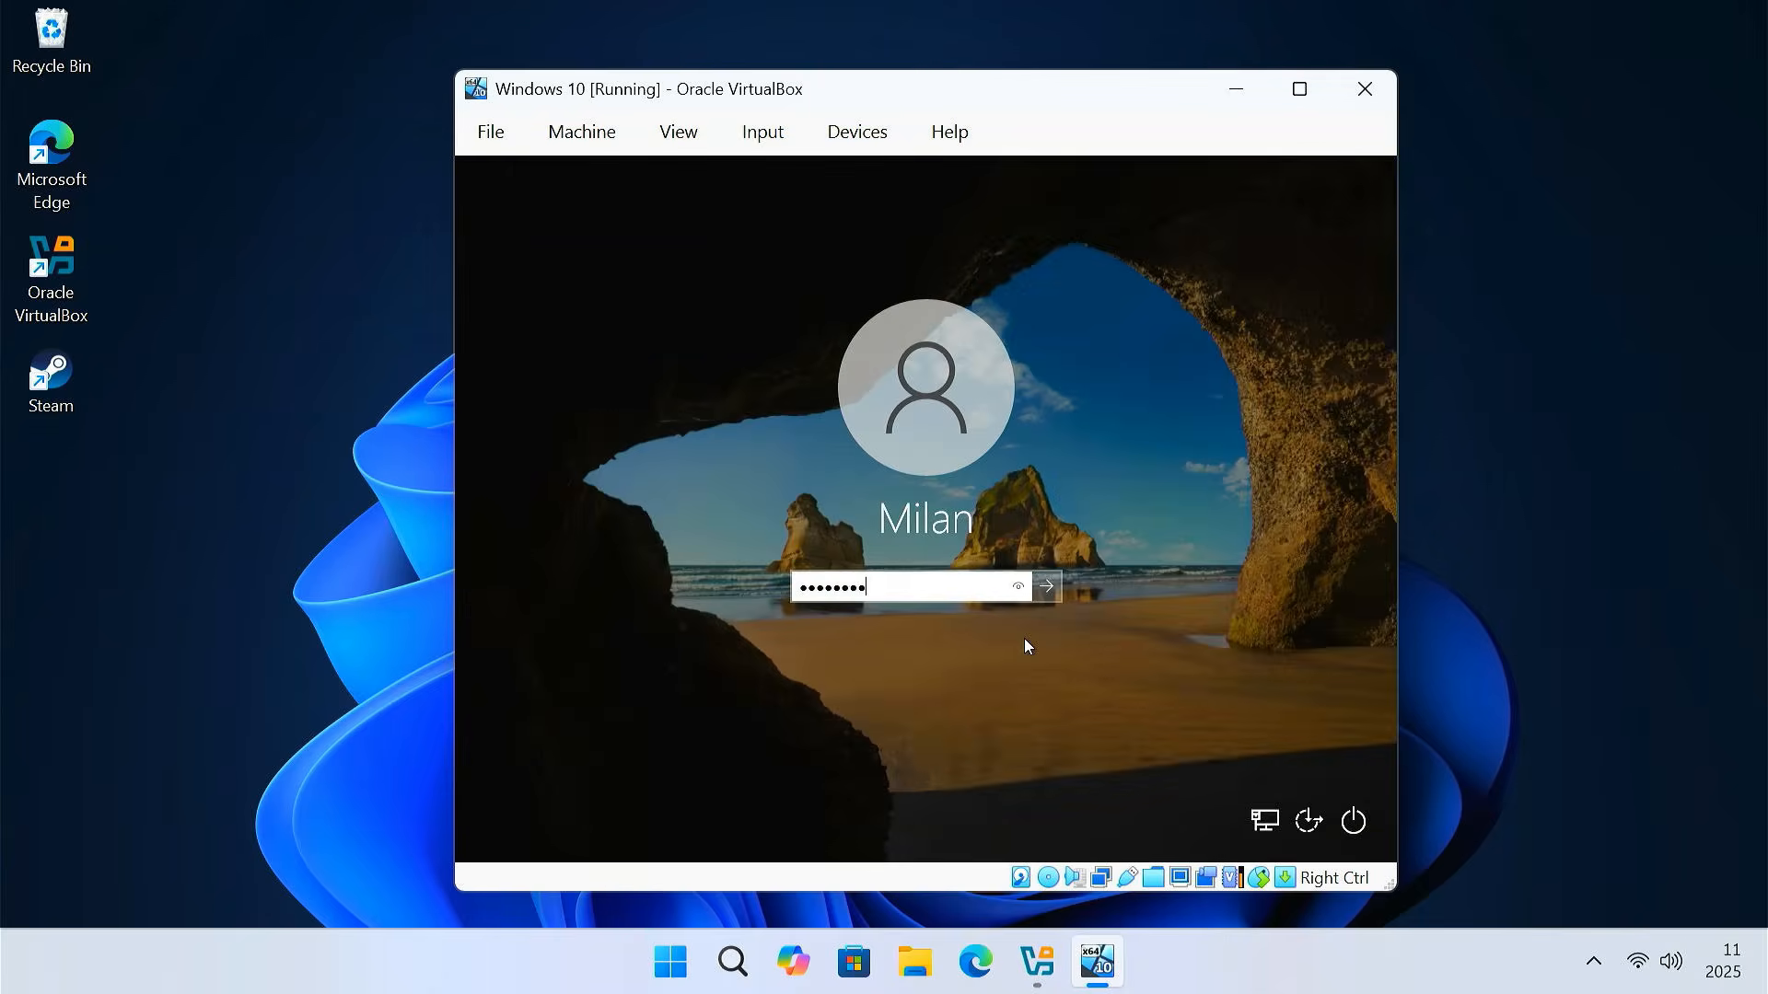
Sign in and eject the Guest Additions disc from drive D:
key("Return")
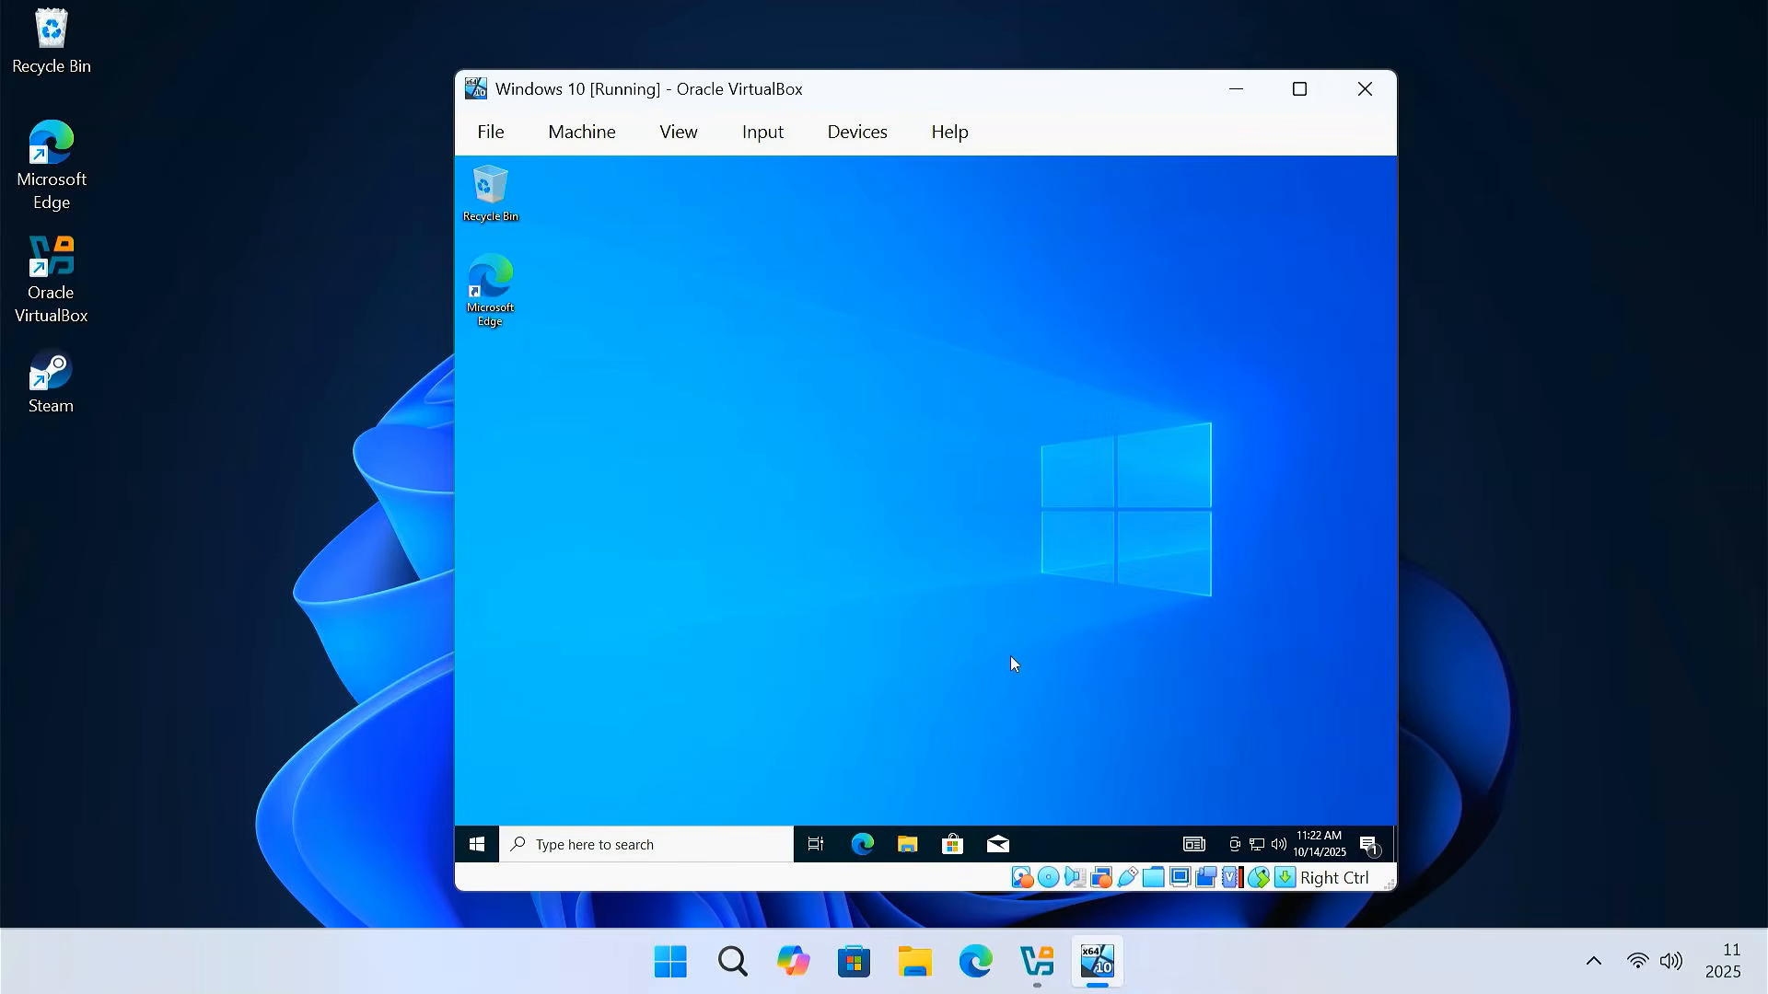
left_click(906, 844)
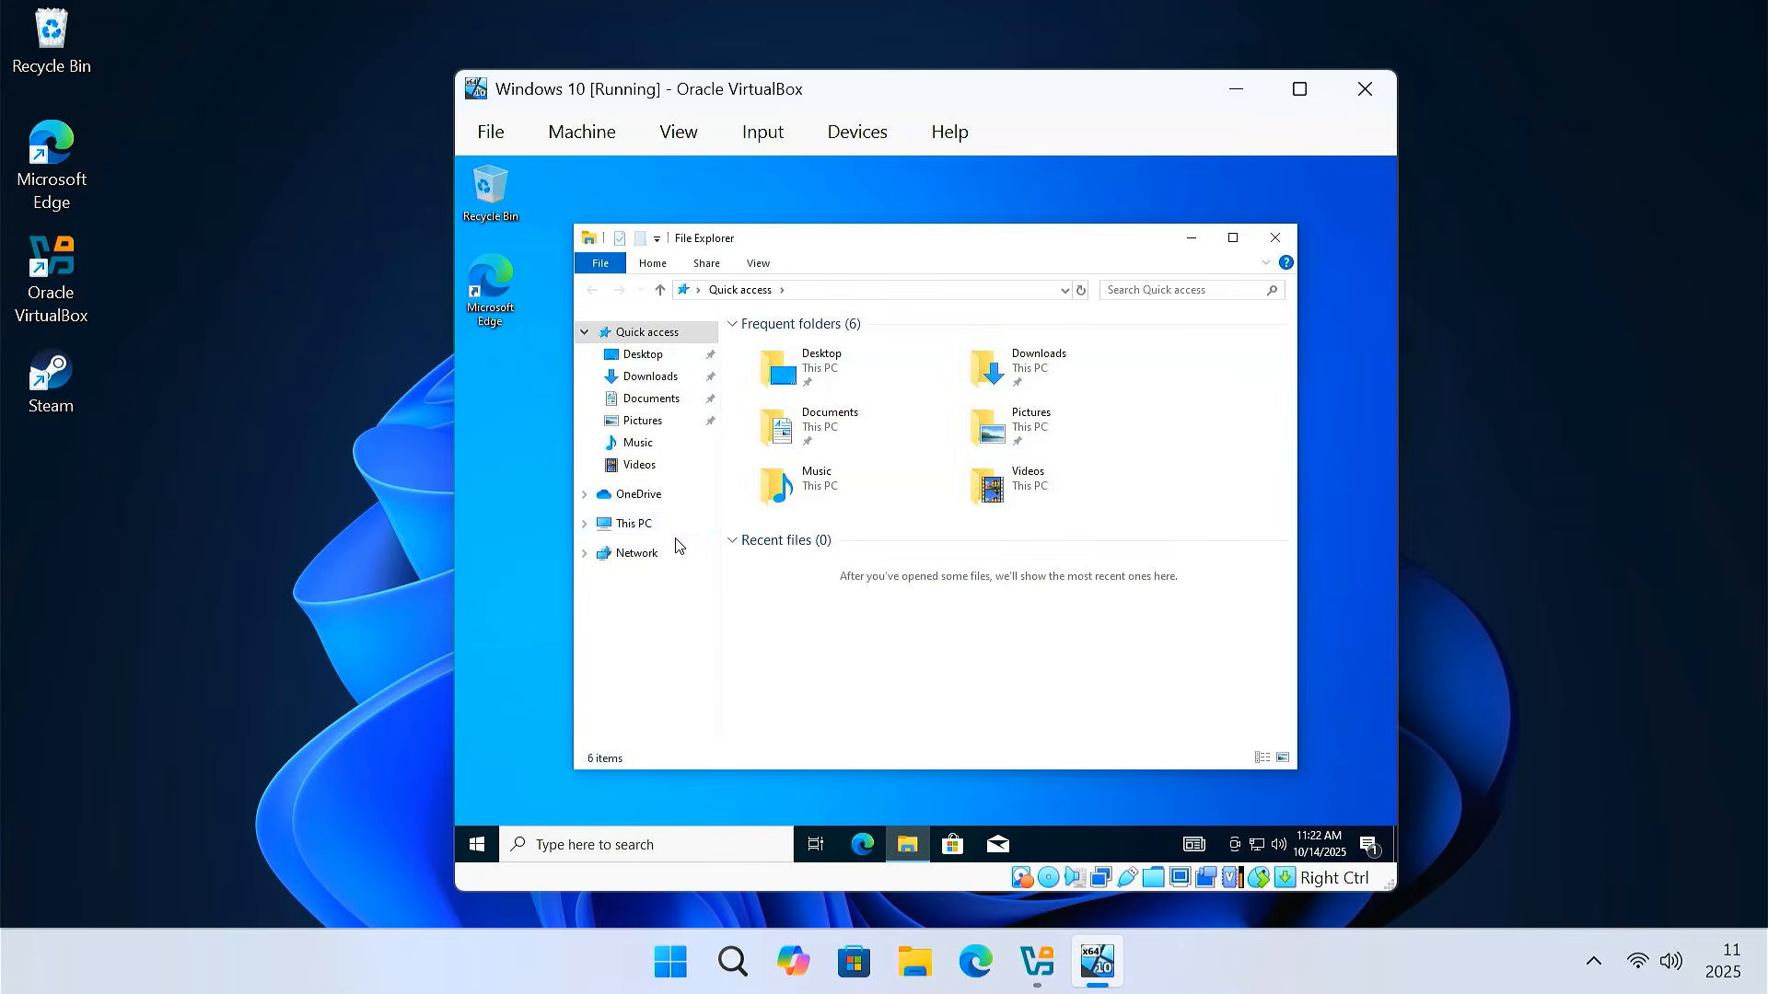
left_click(675, 523)
left_click(1123, 594)
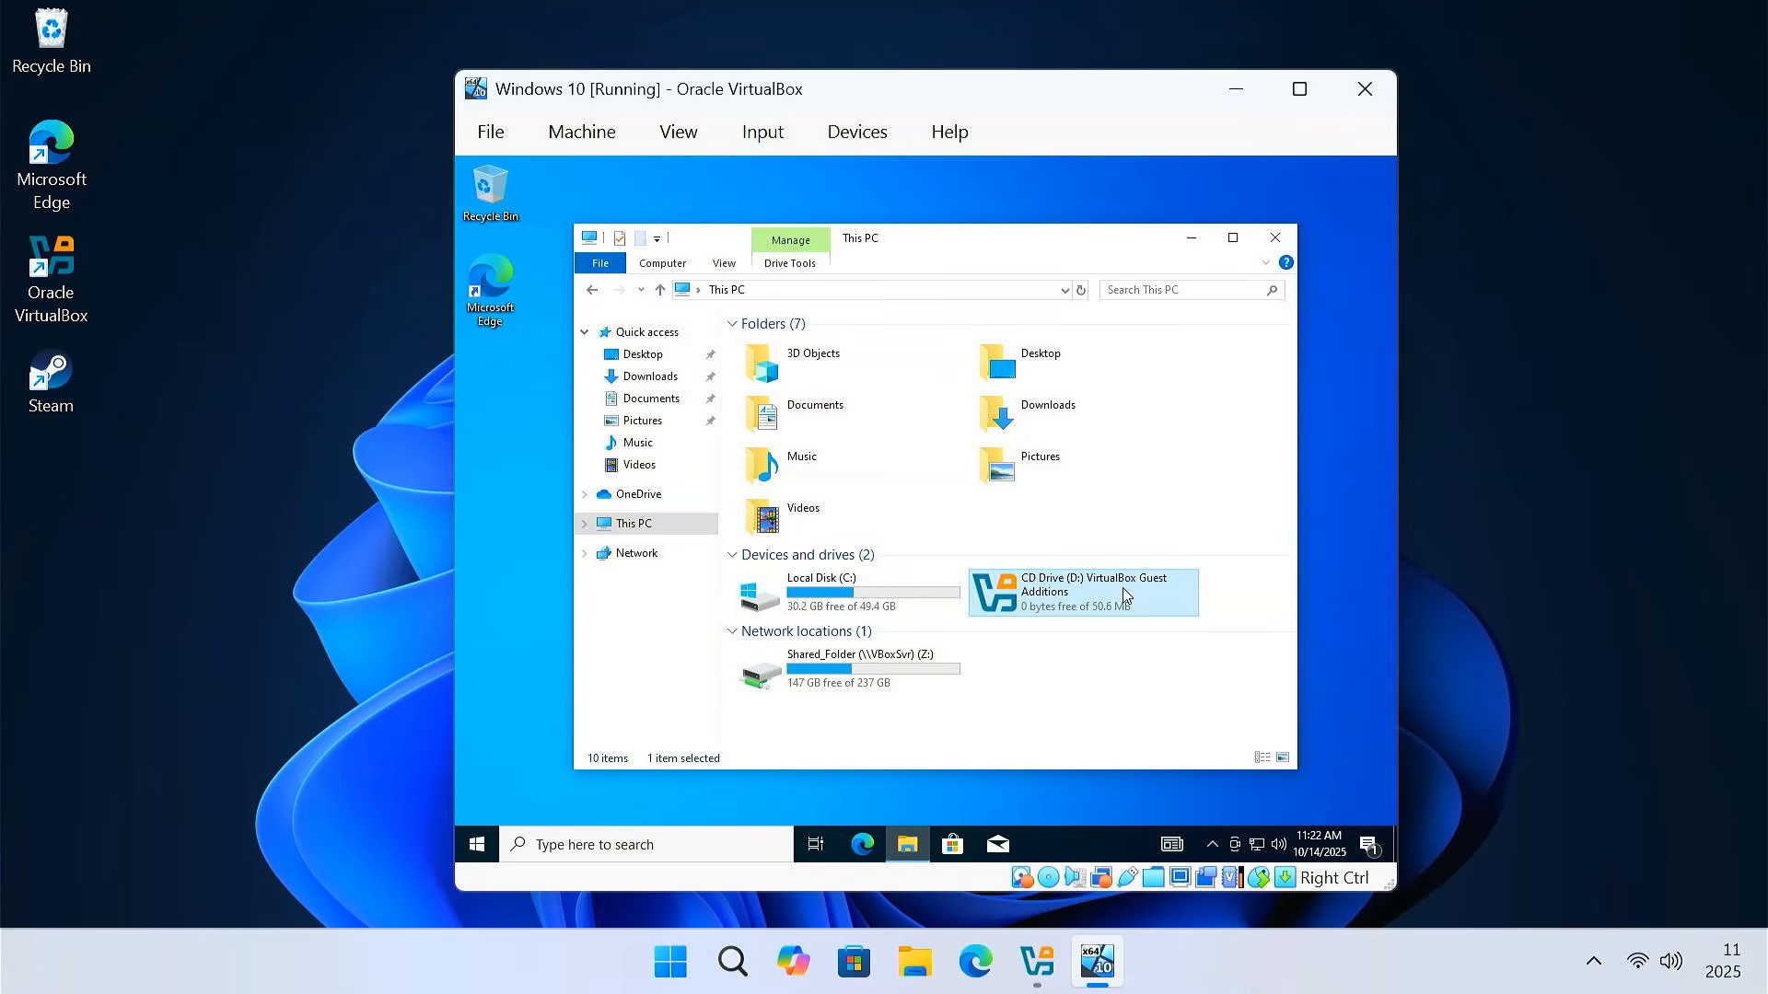
right_click(1123, 593)
left_click(1167, 503)
left_click(1271, 241)
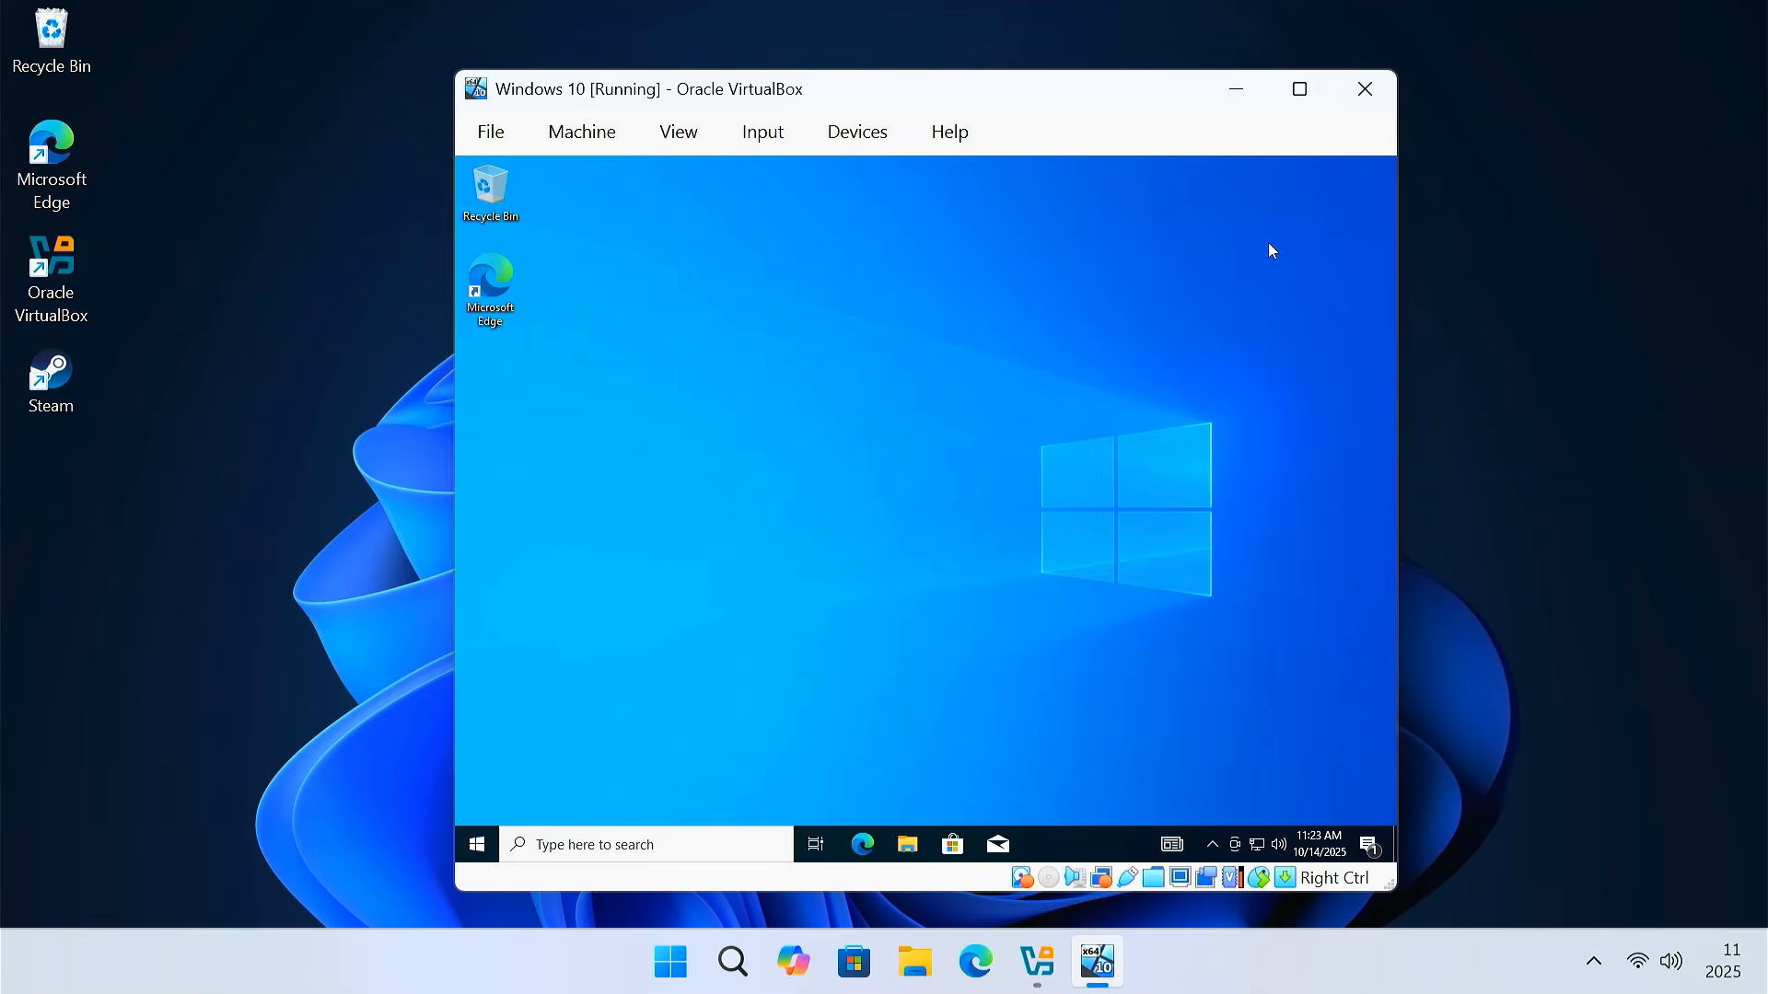
Switch the VM to full-screen and set the guest display scale to 150%
left_click(678, 132)
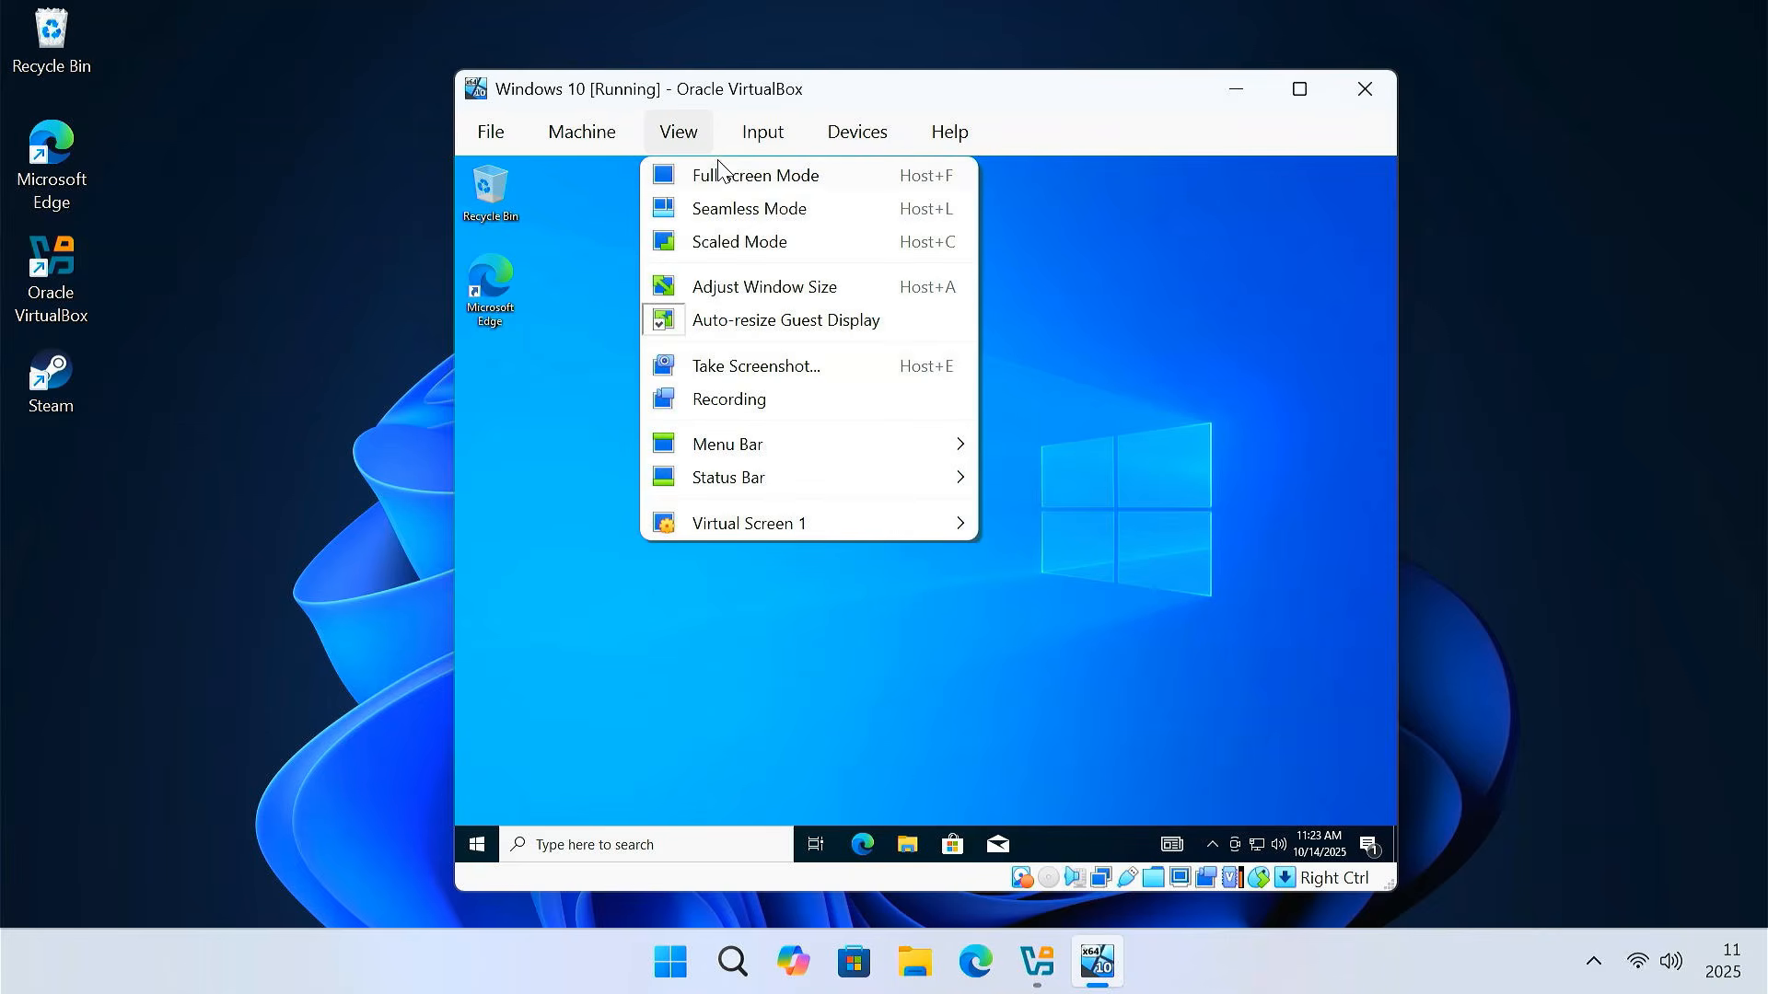
left_click(768, 179)
left_click(799, 573)
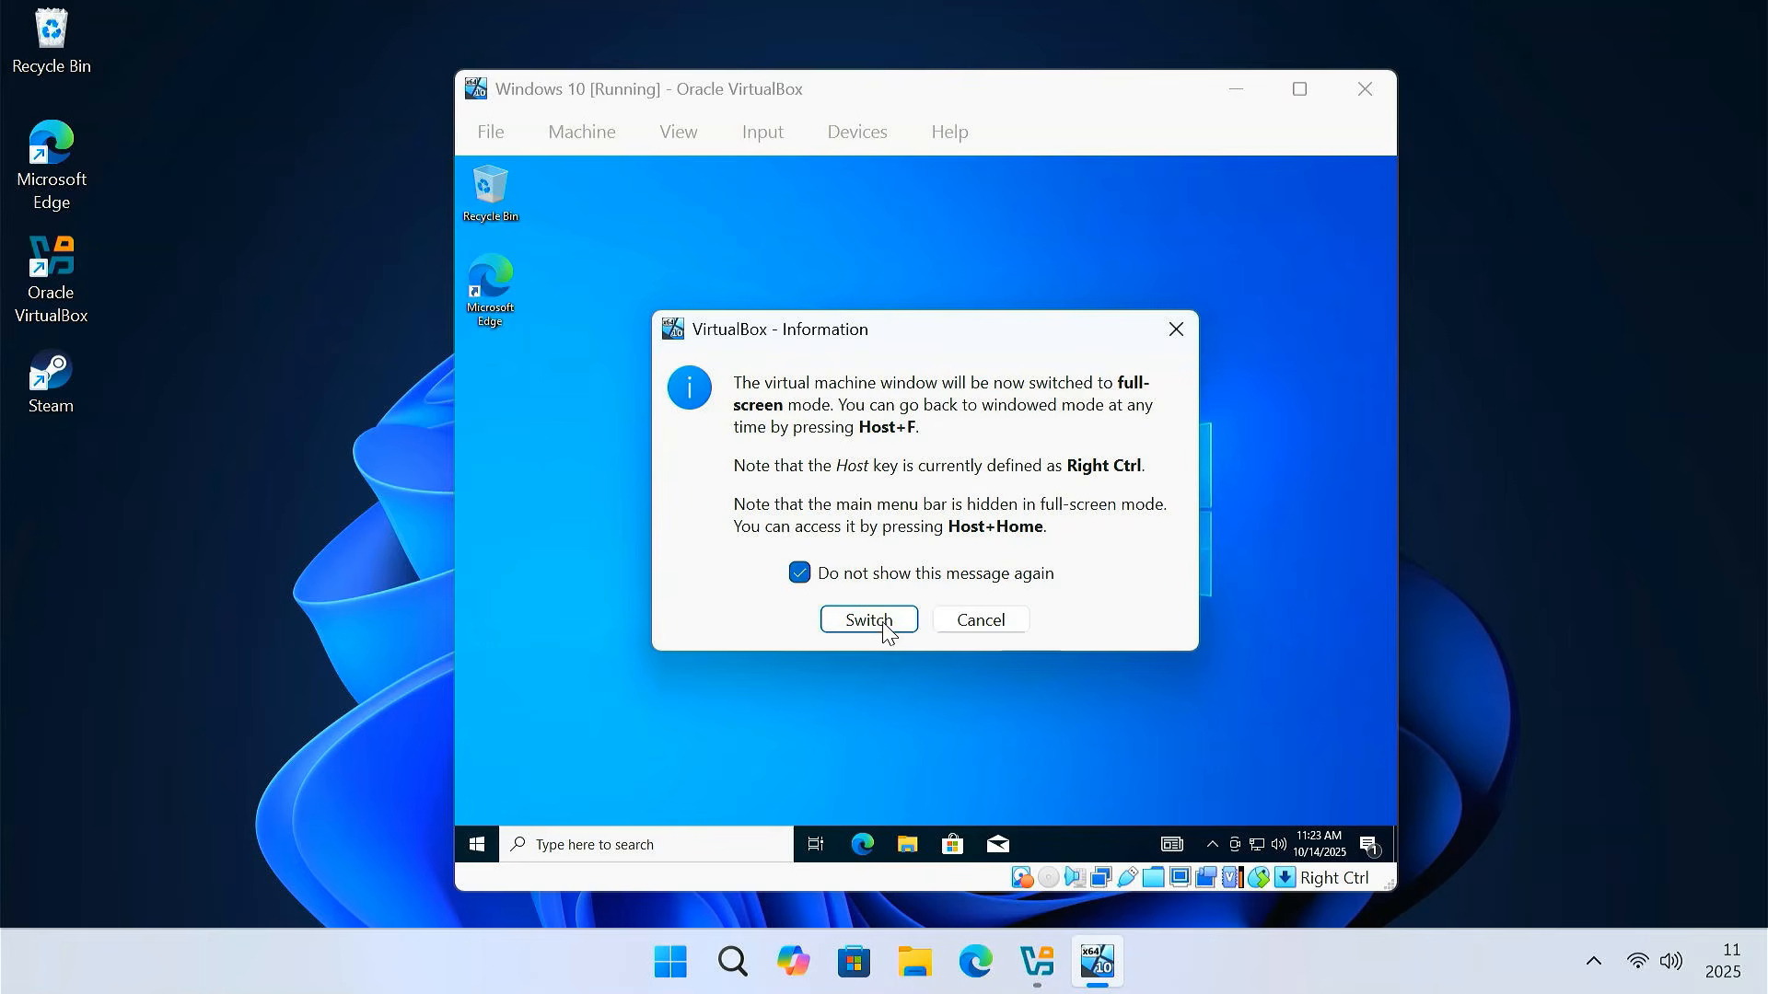
left_click(884, 620)
right_click(915, 367)
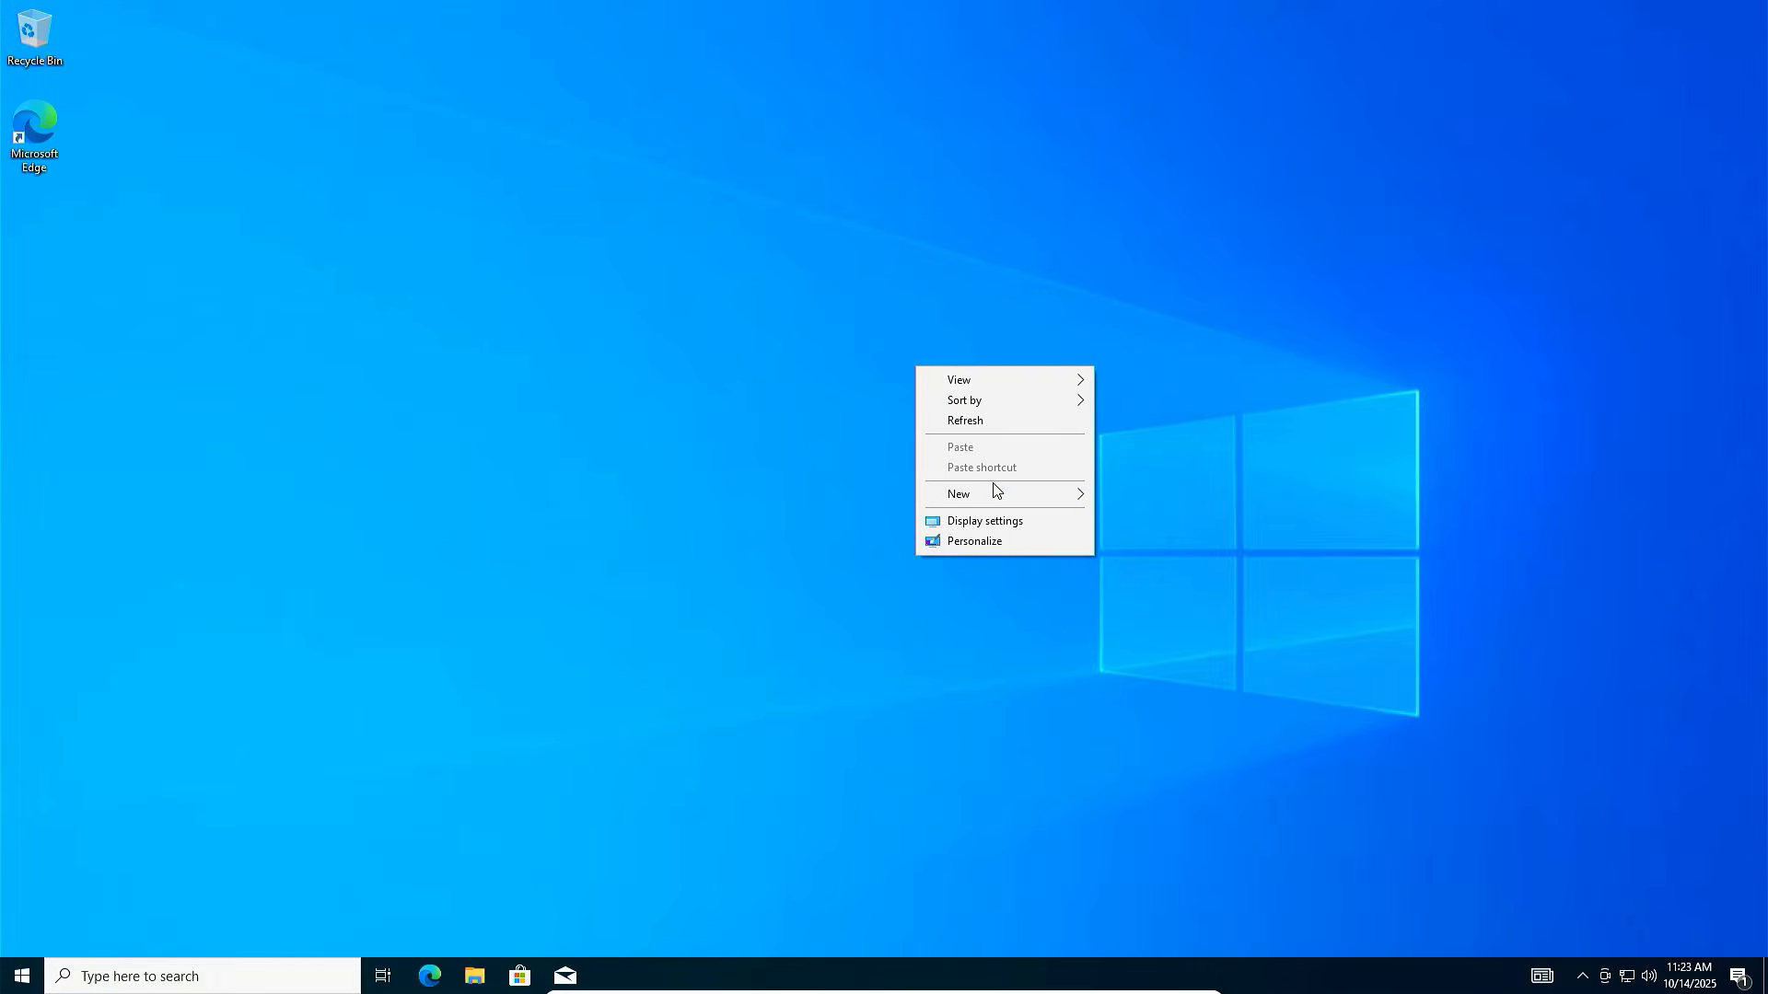
left_click(1031, 521)
left_click(612, 539)
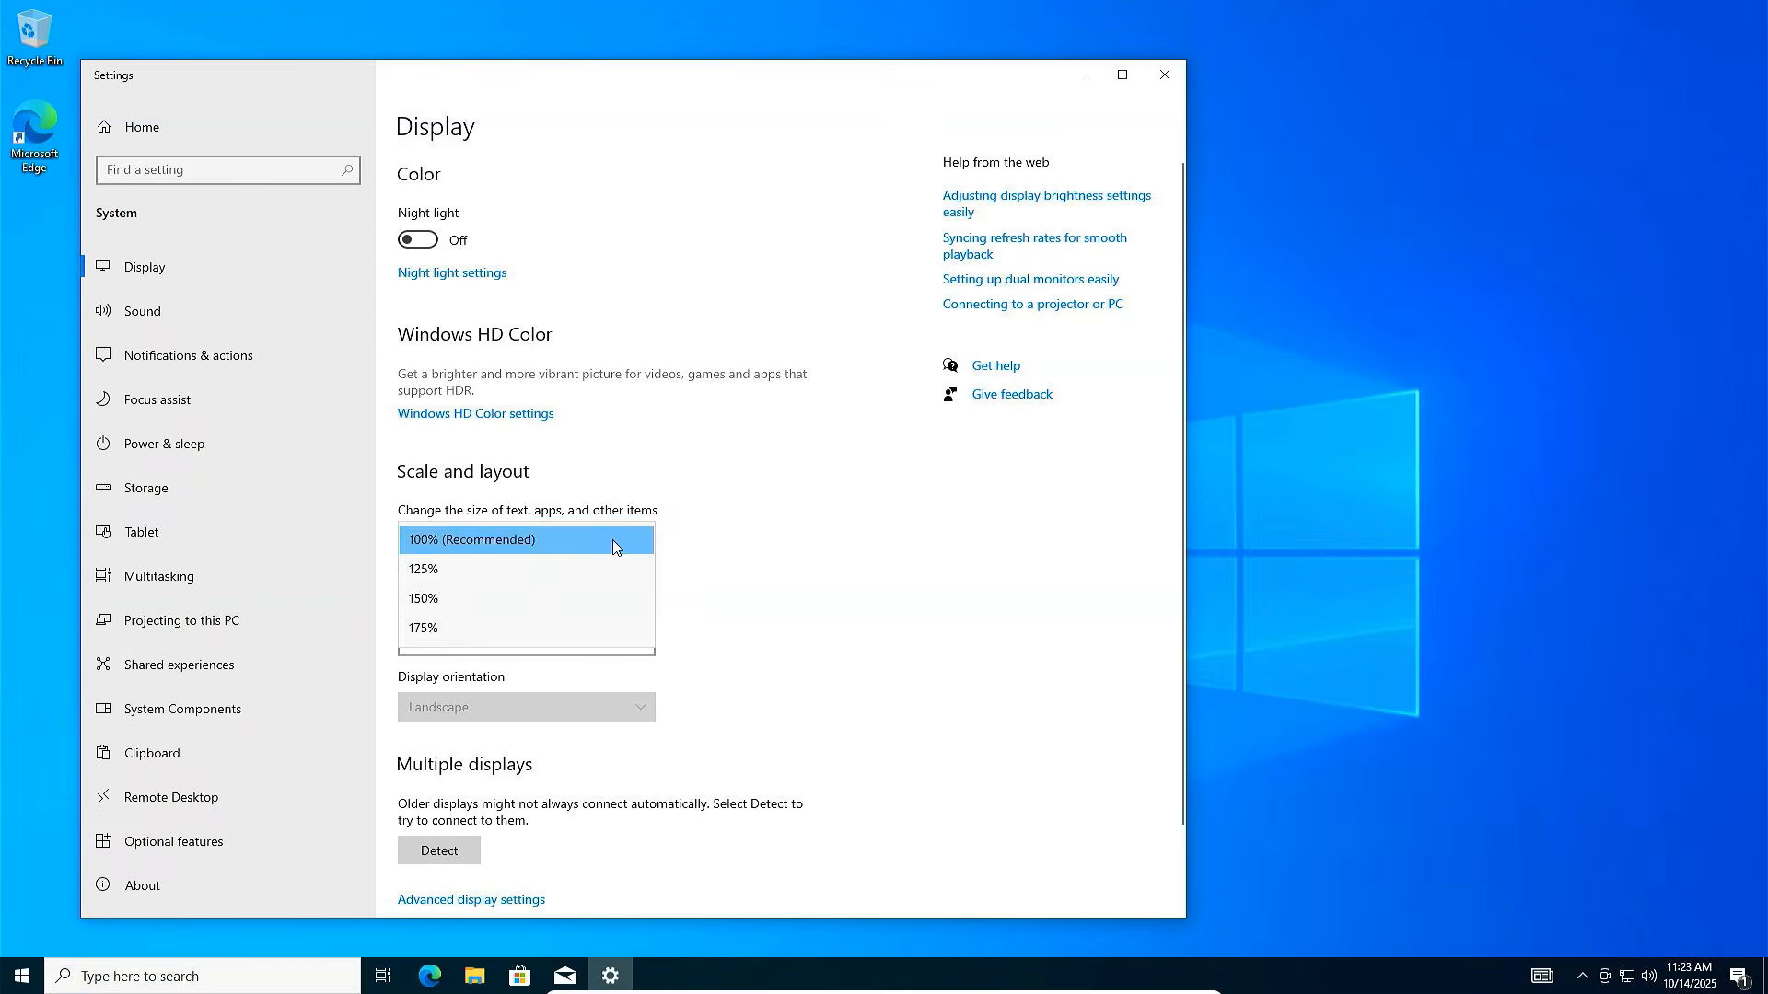
left_click(508, 597)
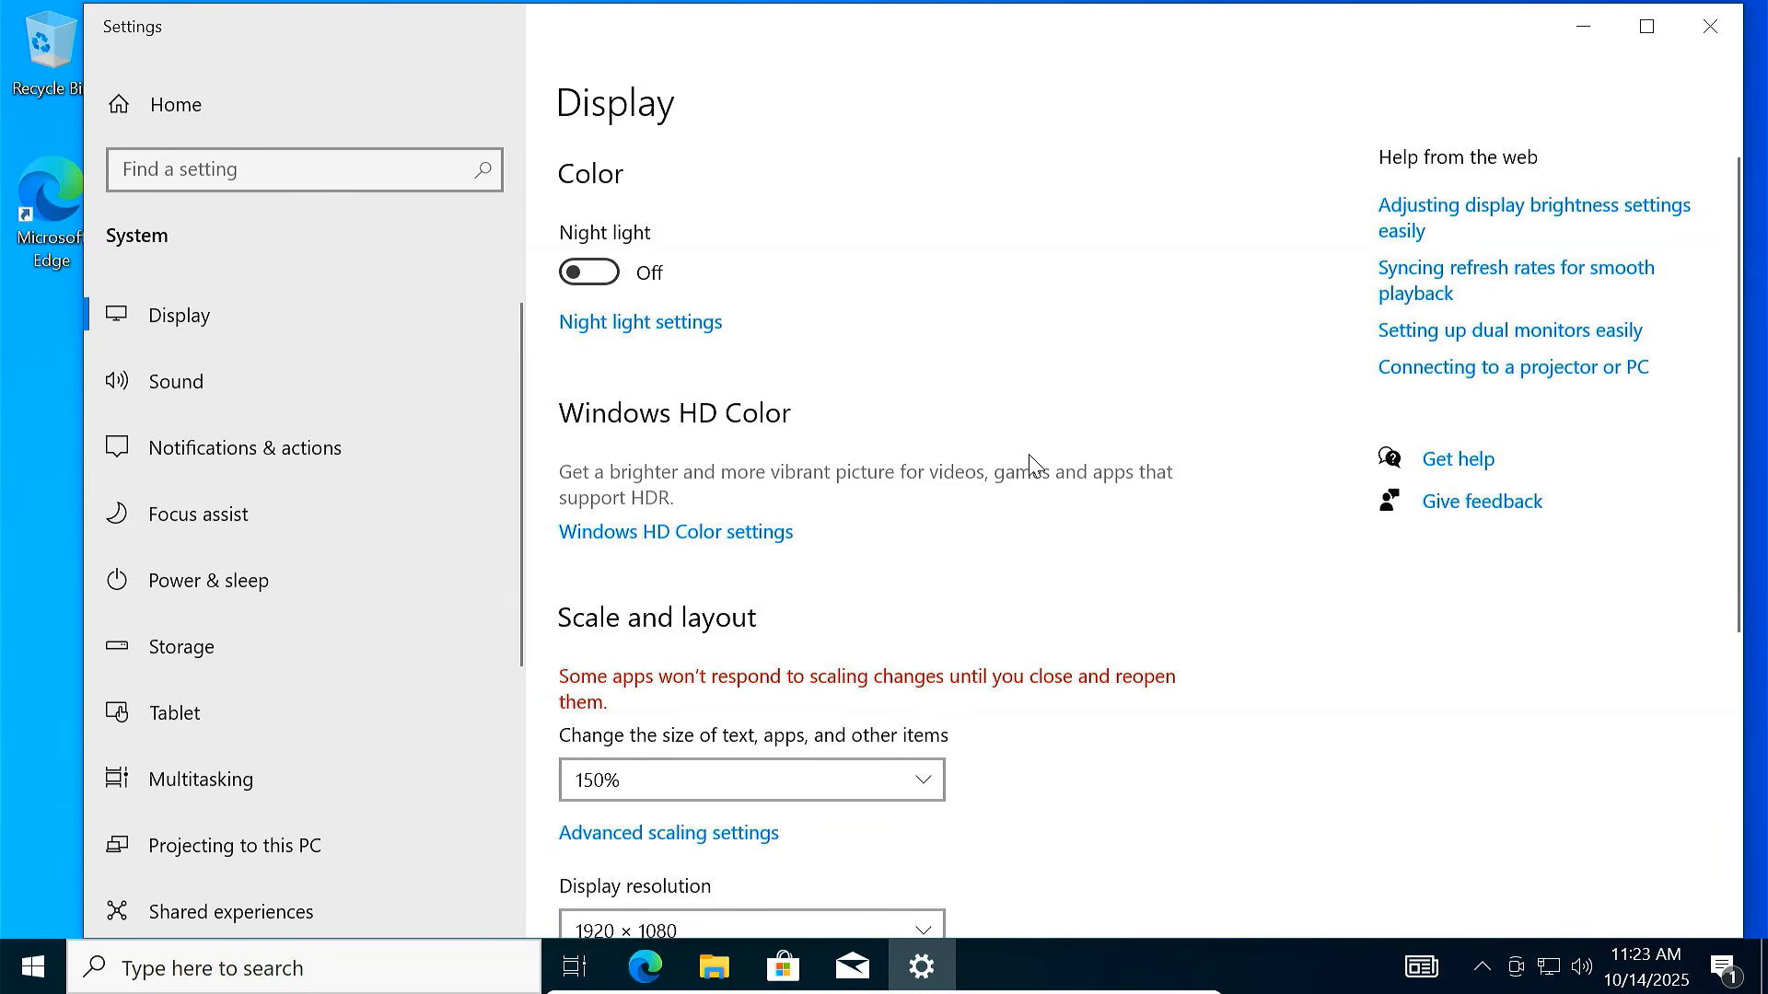
left_click(1705, 28)
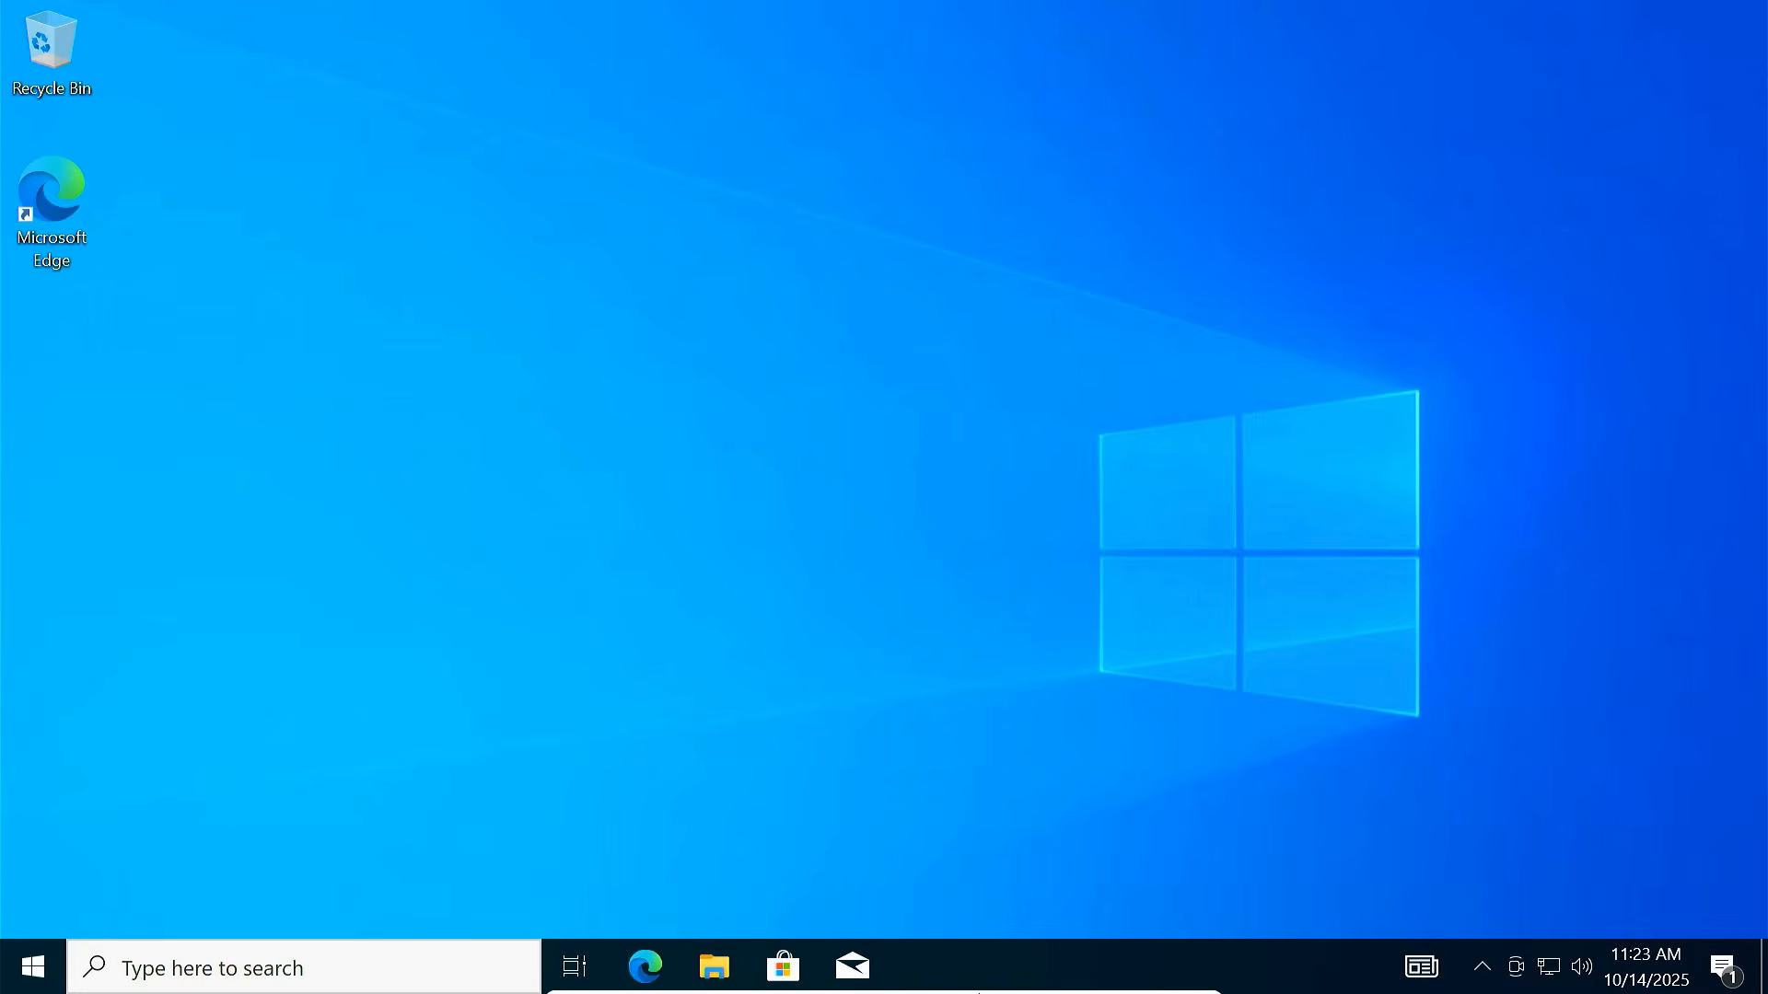
Exit full-screen and enlarge the VirtualBox window by dragging its edges
mouse_move(979, 991)
left_click(753, 982)
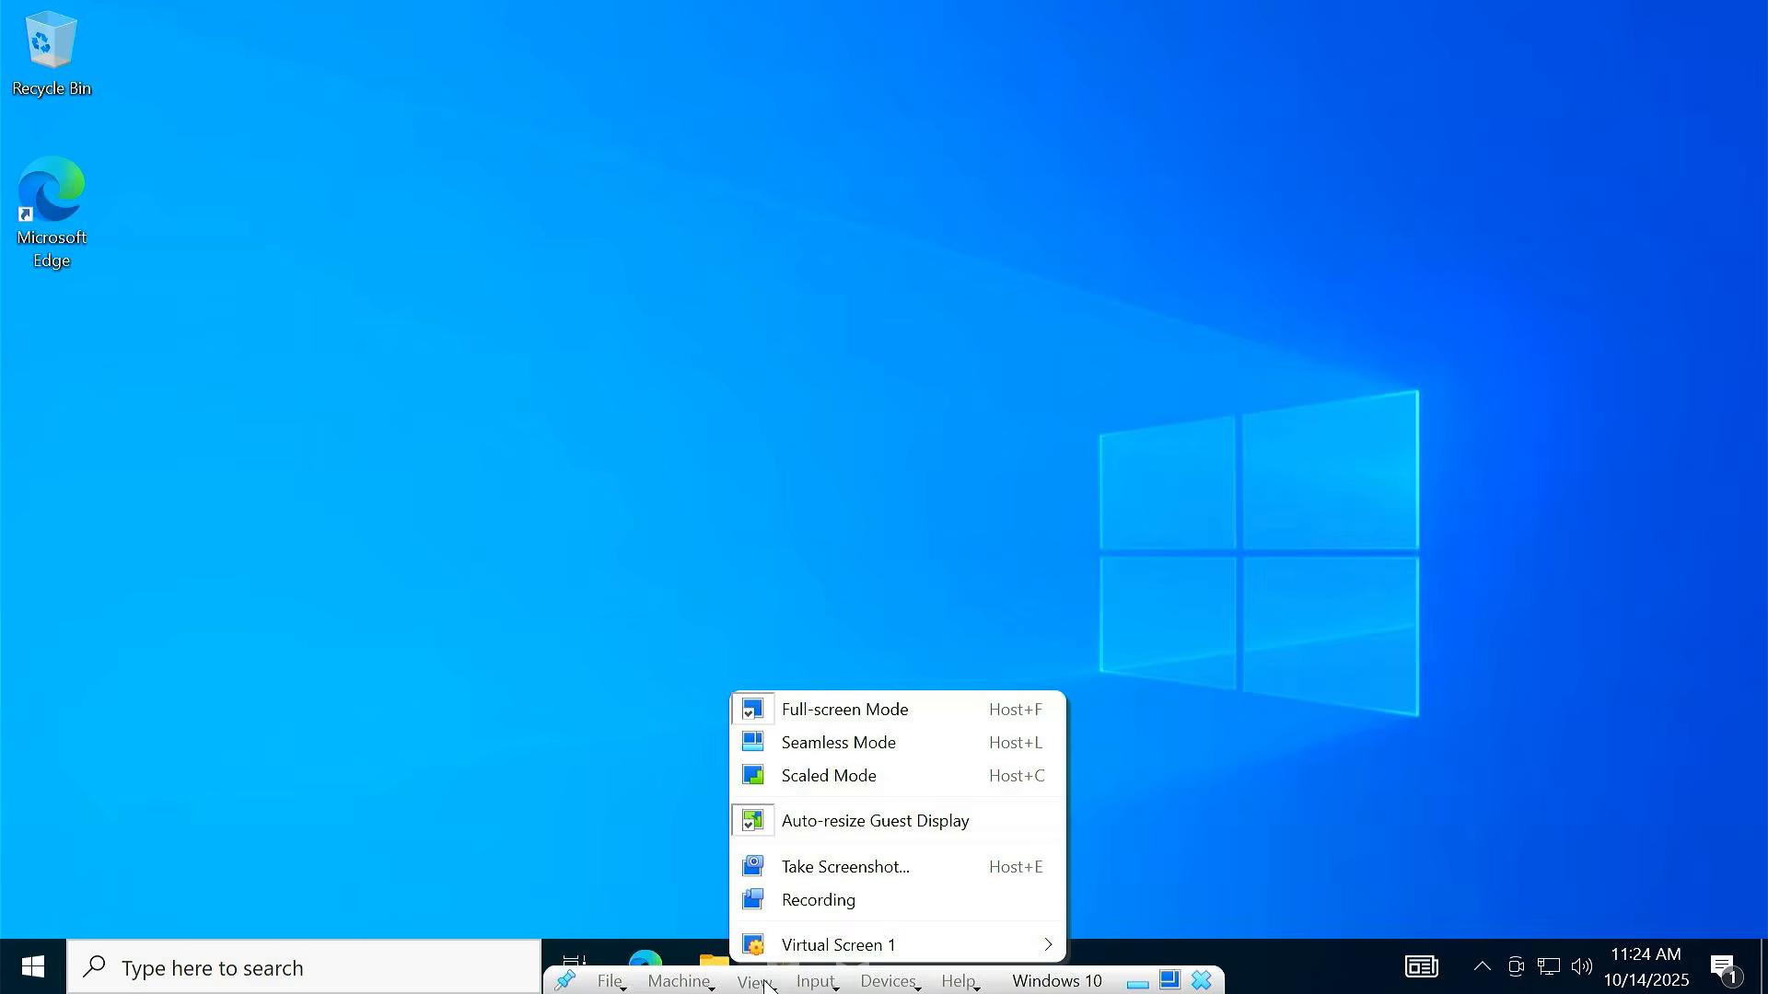
left_click(848, 711)
left_click_drag(1183, 737, 1754, 918)
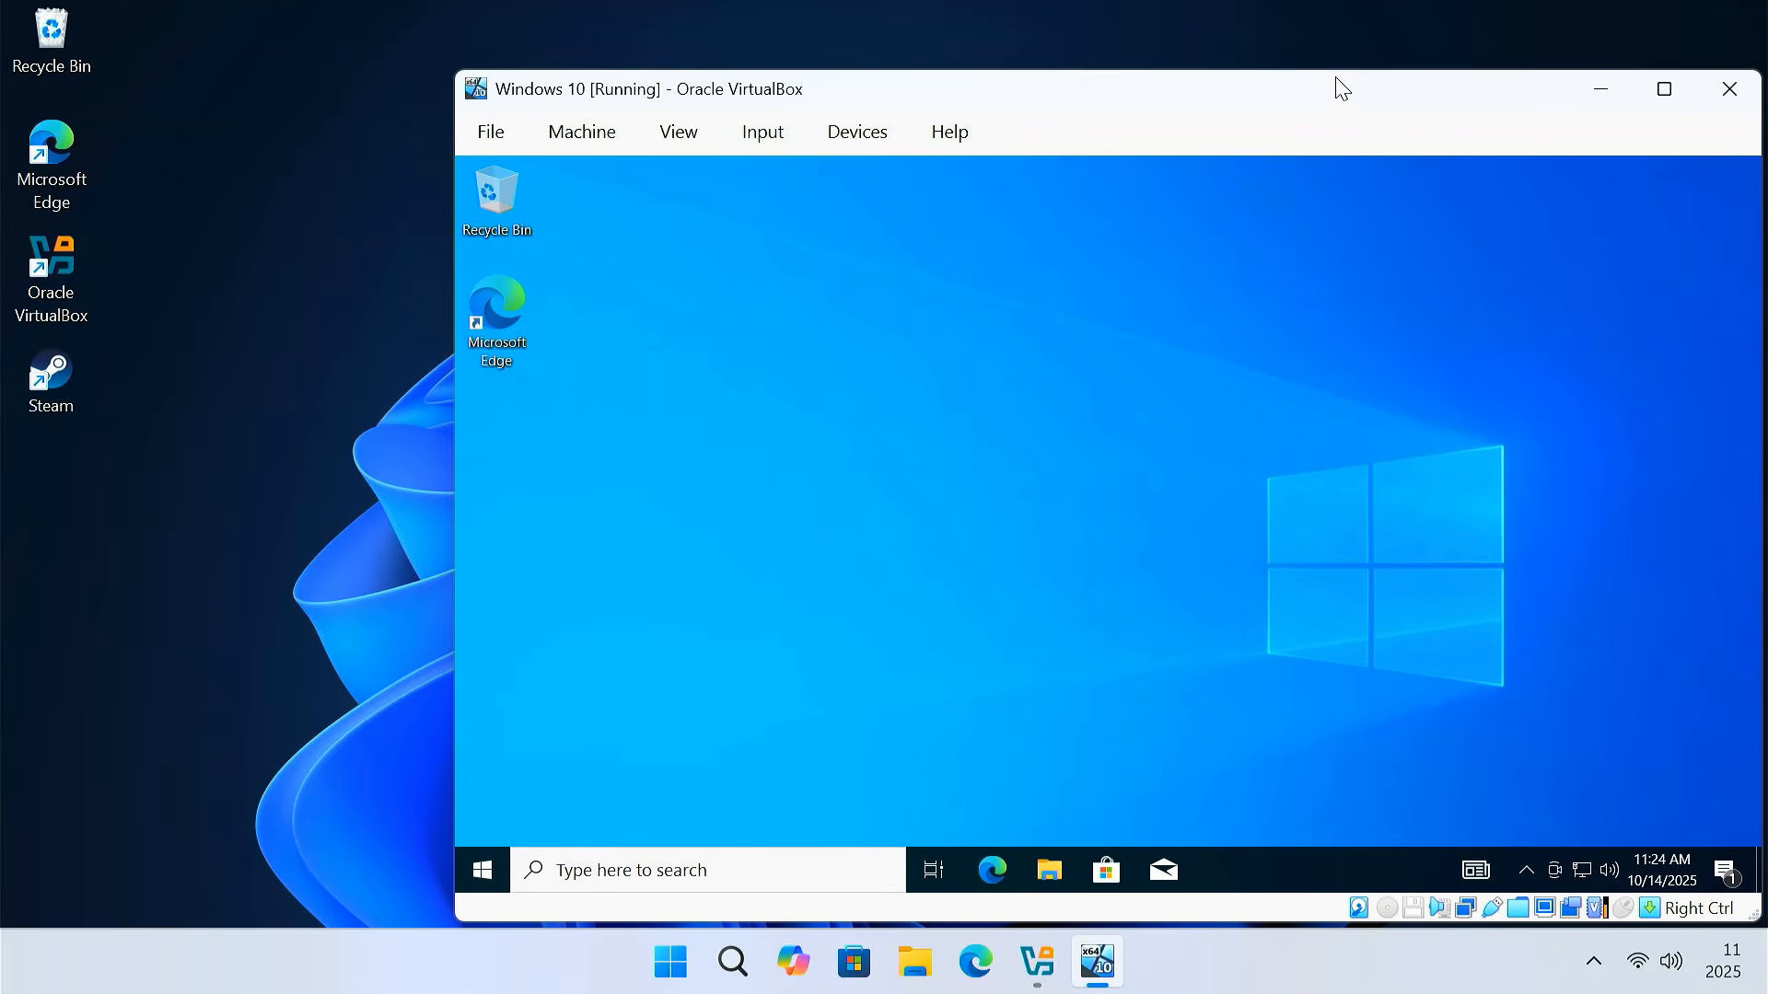
left_click_drag(1335, 73, 1331, 11)
left_click_drag(1754, 419, 1737, 416)
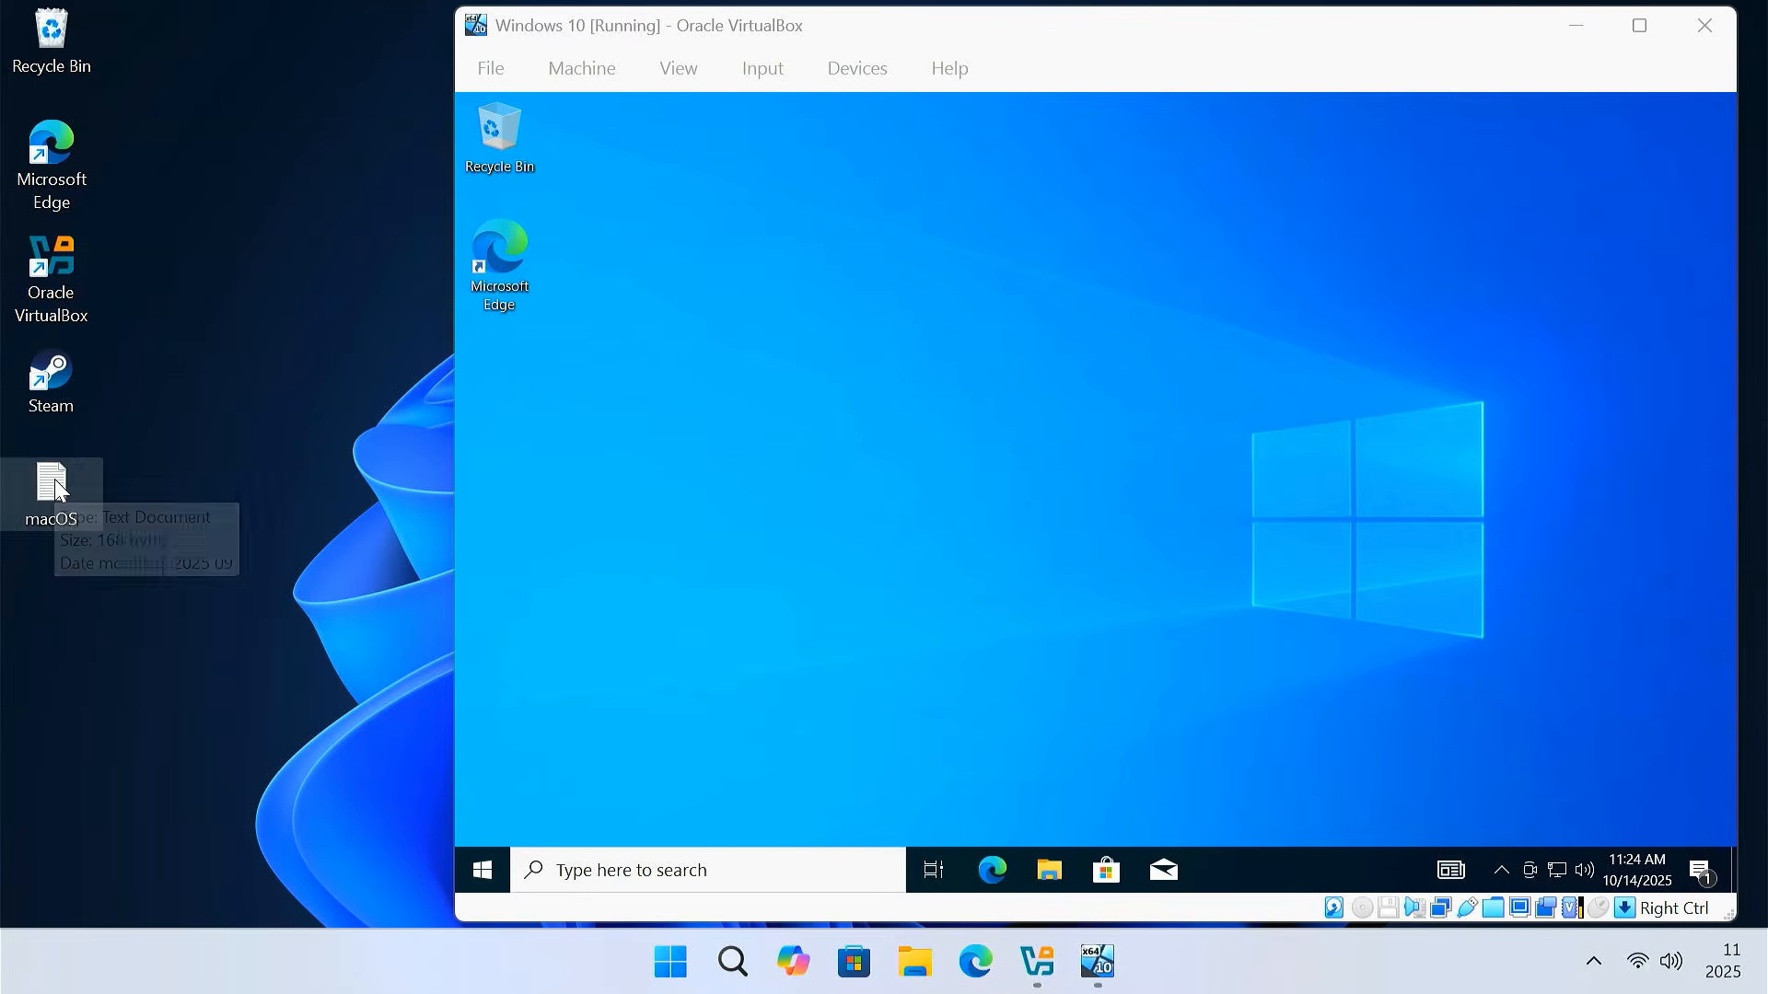
Copy the MyDockFinder line from macOS.txt on the host
double_click(63, 488)
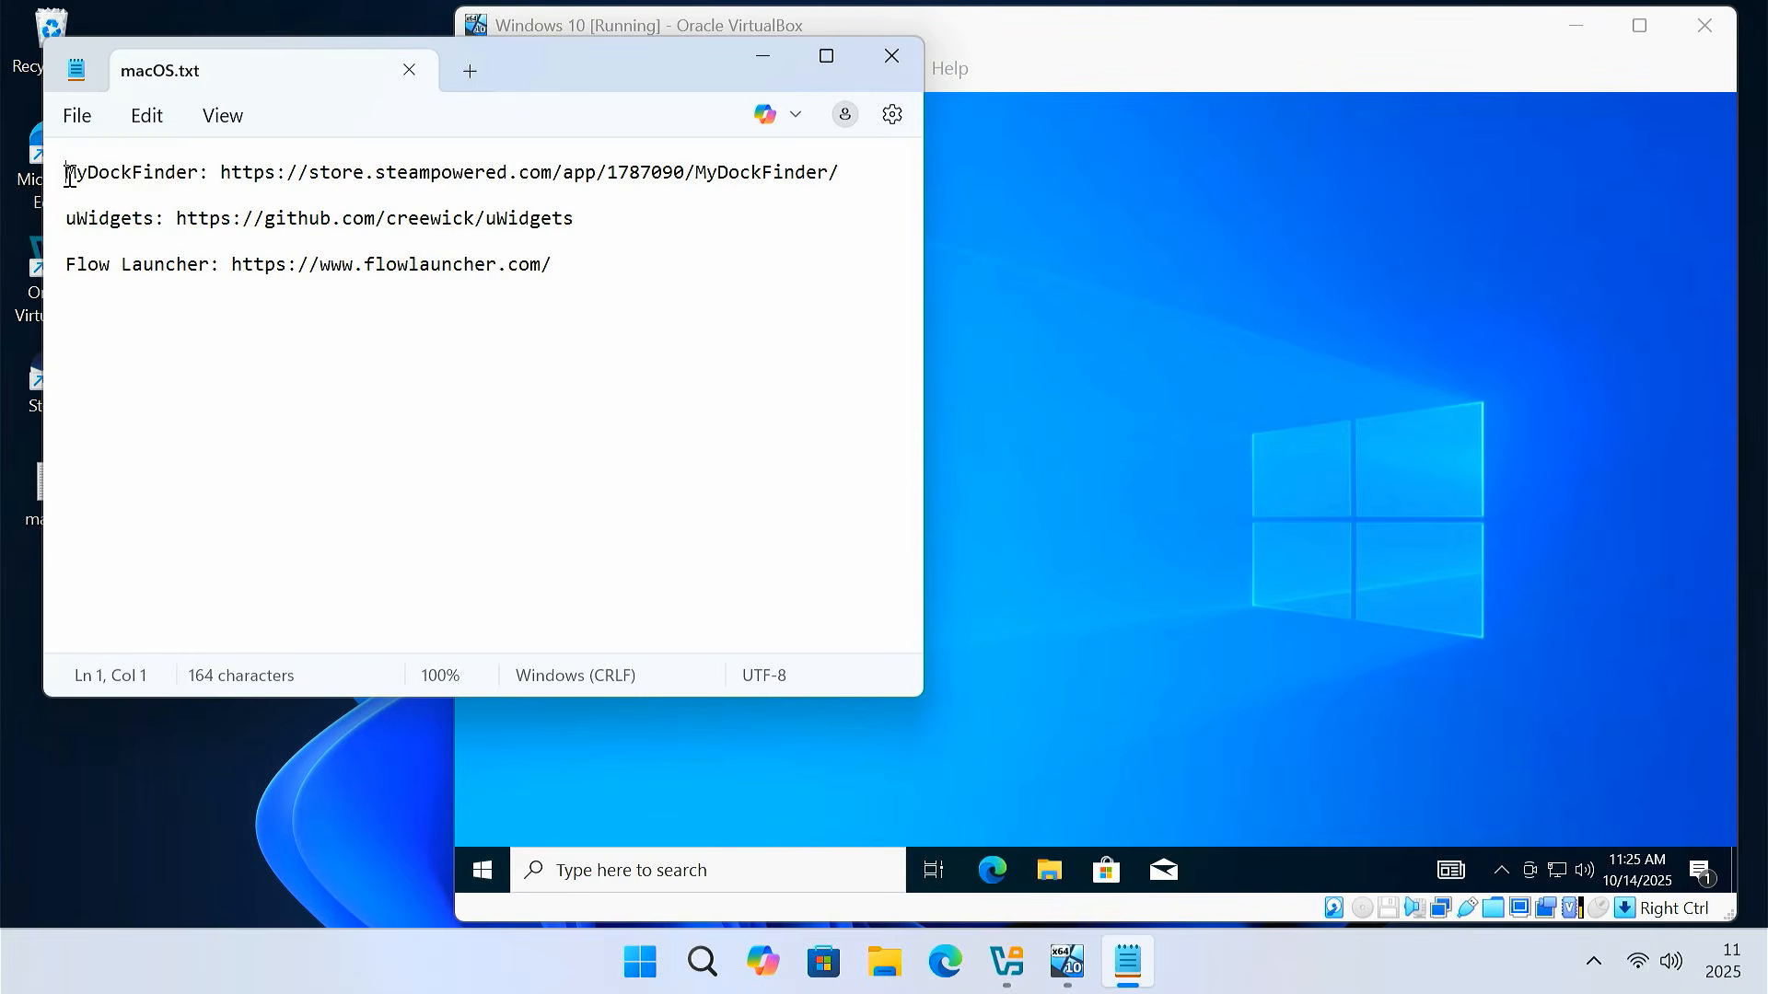
left_click_drag(64, 172, 840, 174)
right_click(670, 181)
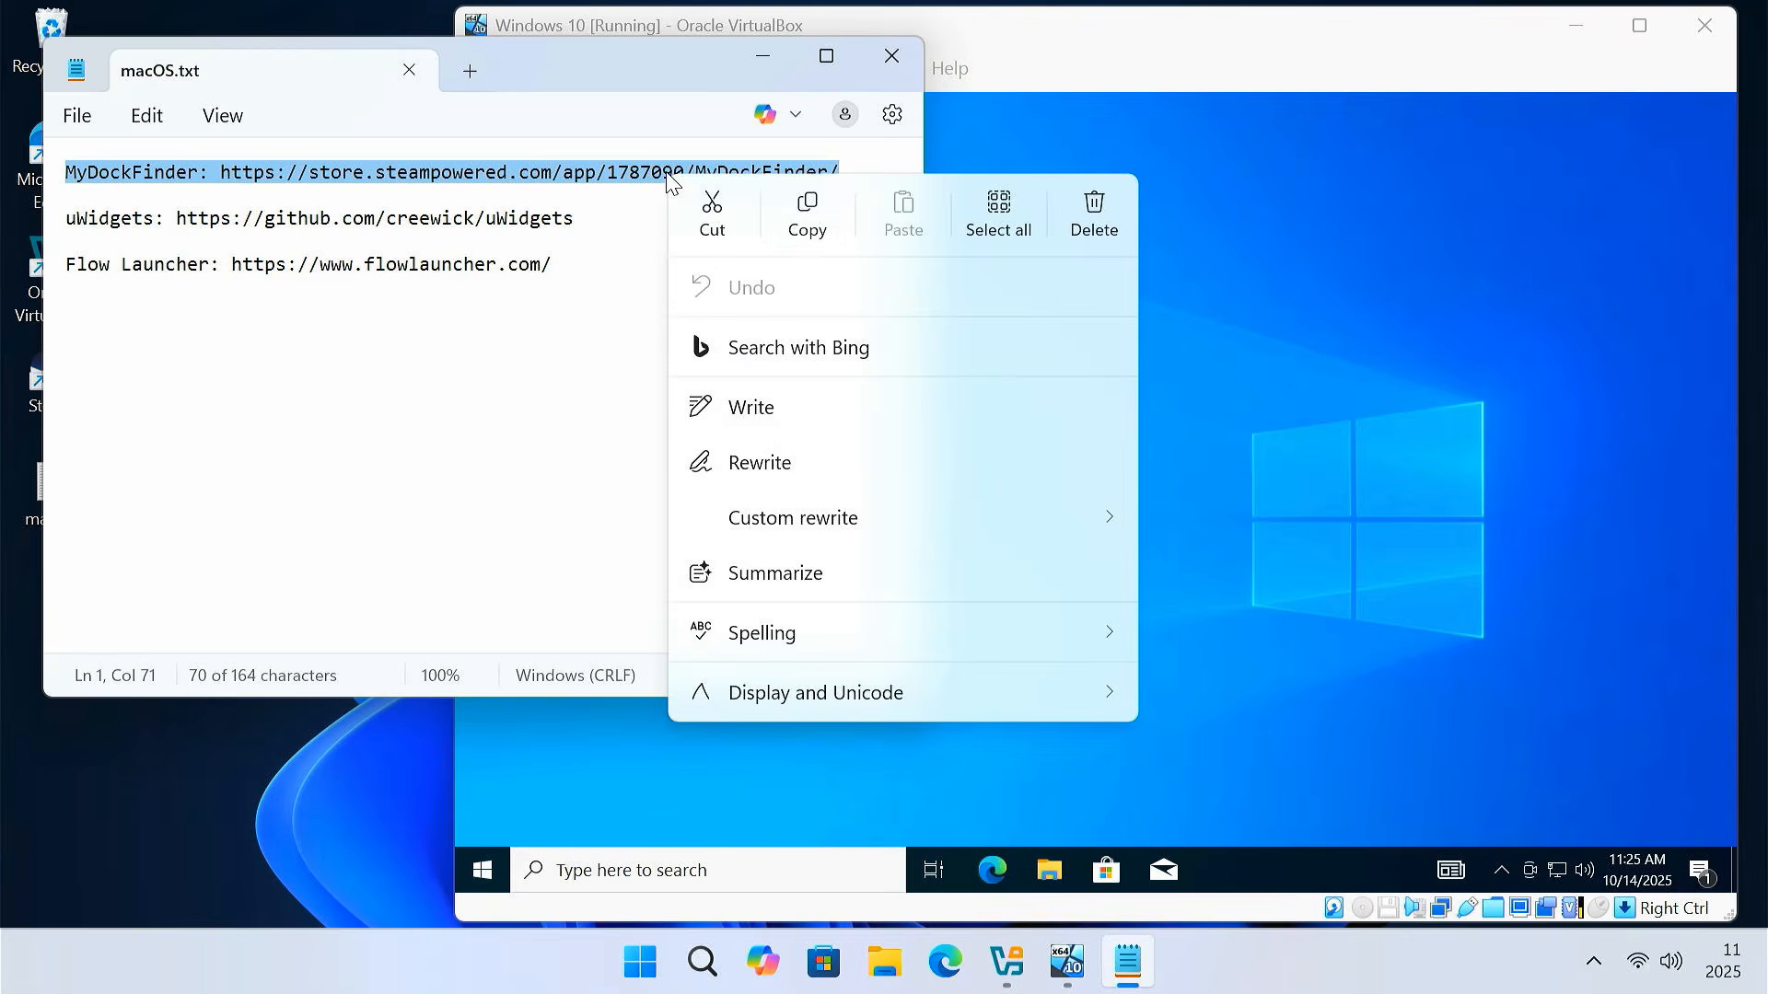
left_click(814, 208)
left_click(763, 57)
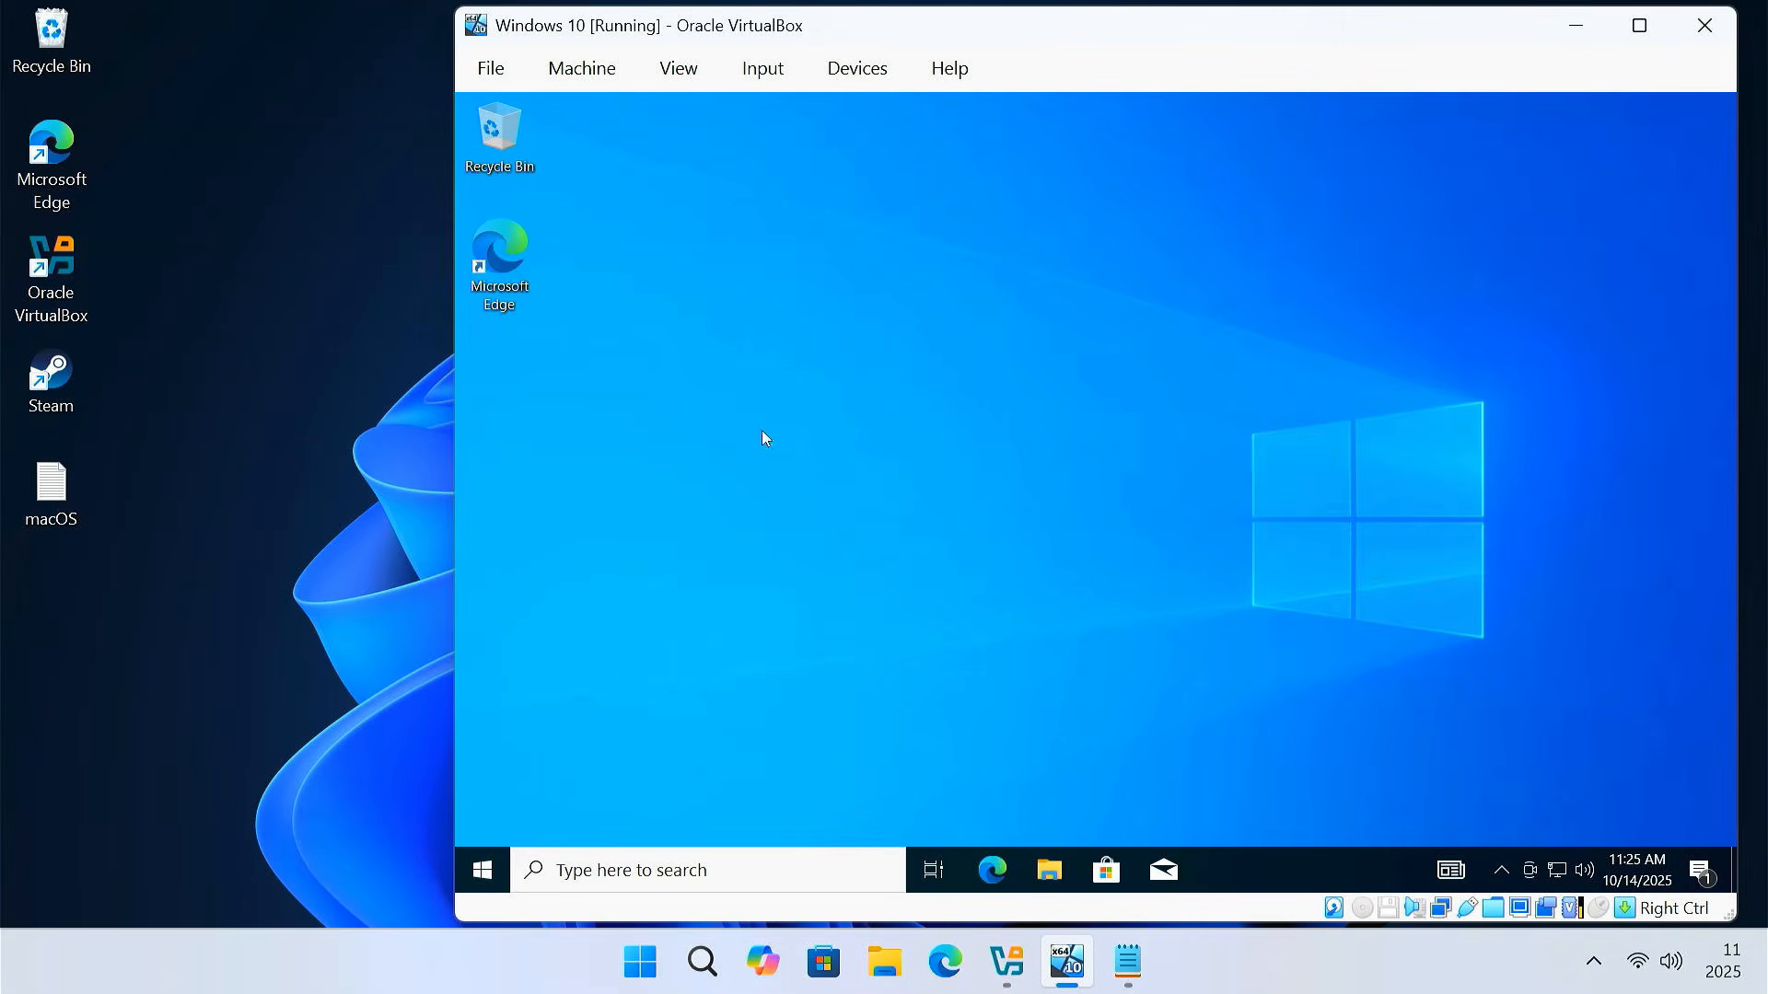
Paste the MyDockFinder line into a new Notepad document in the guest
left_click(678, 871)
type("note")
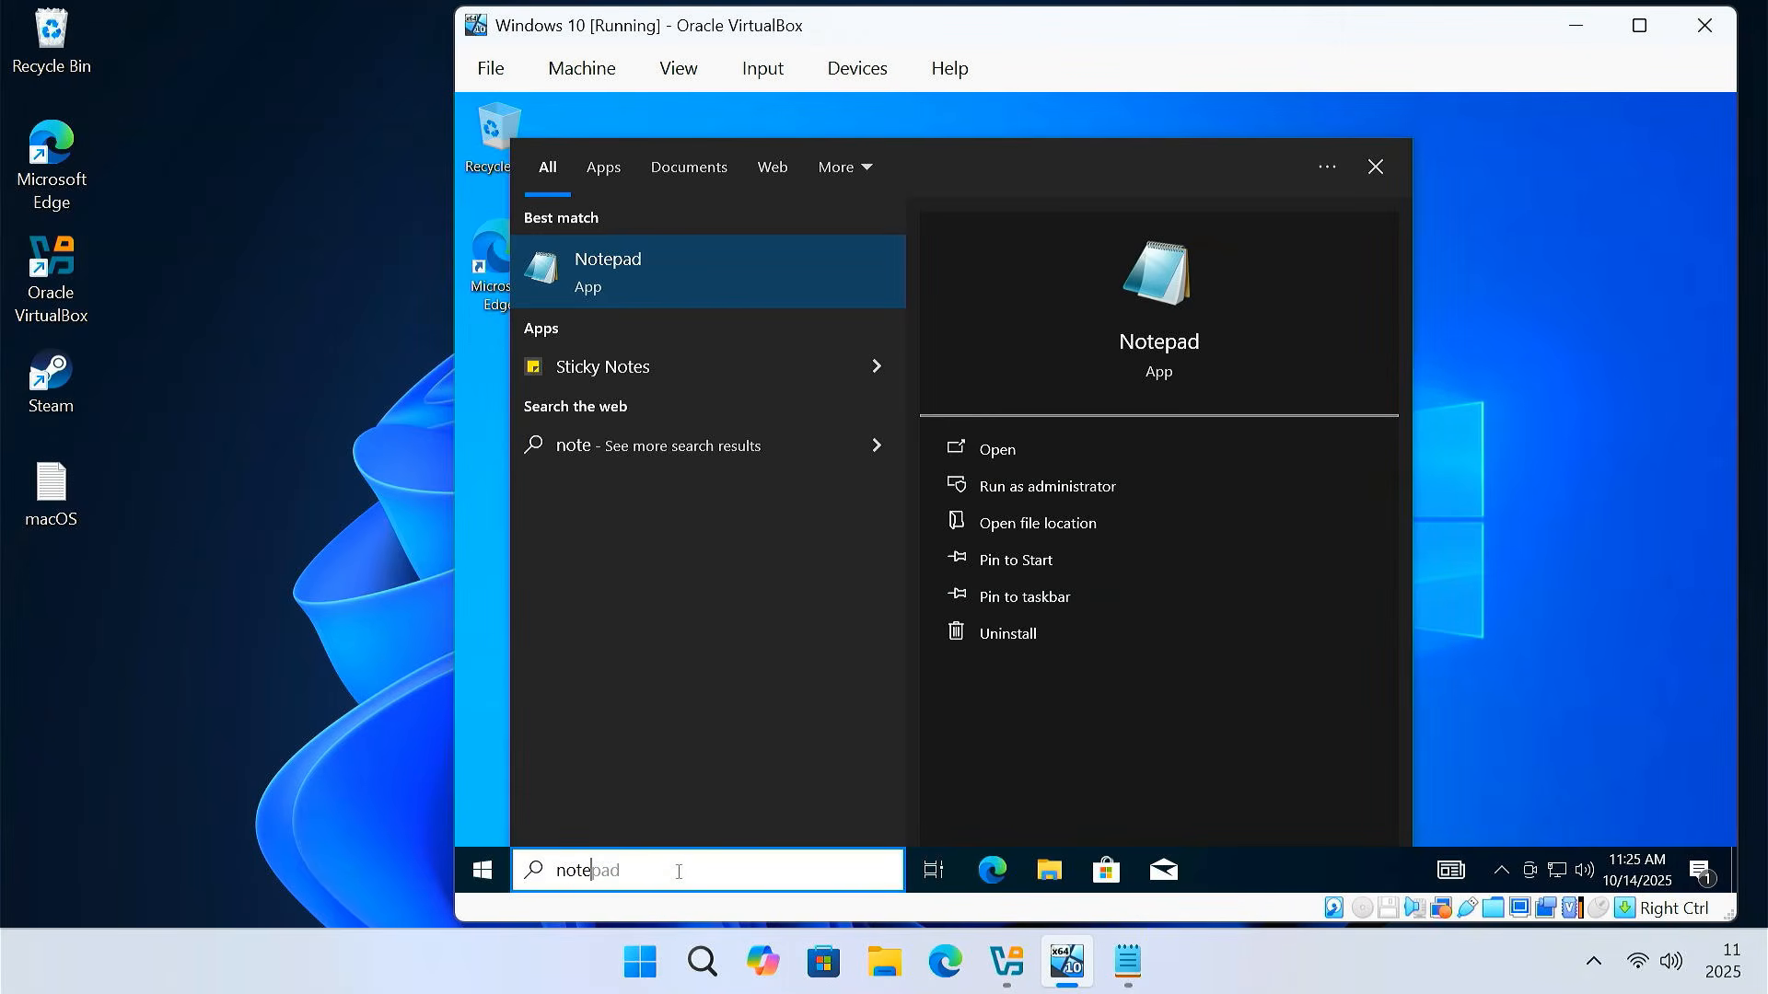
left_click(727, 265)
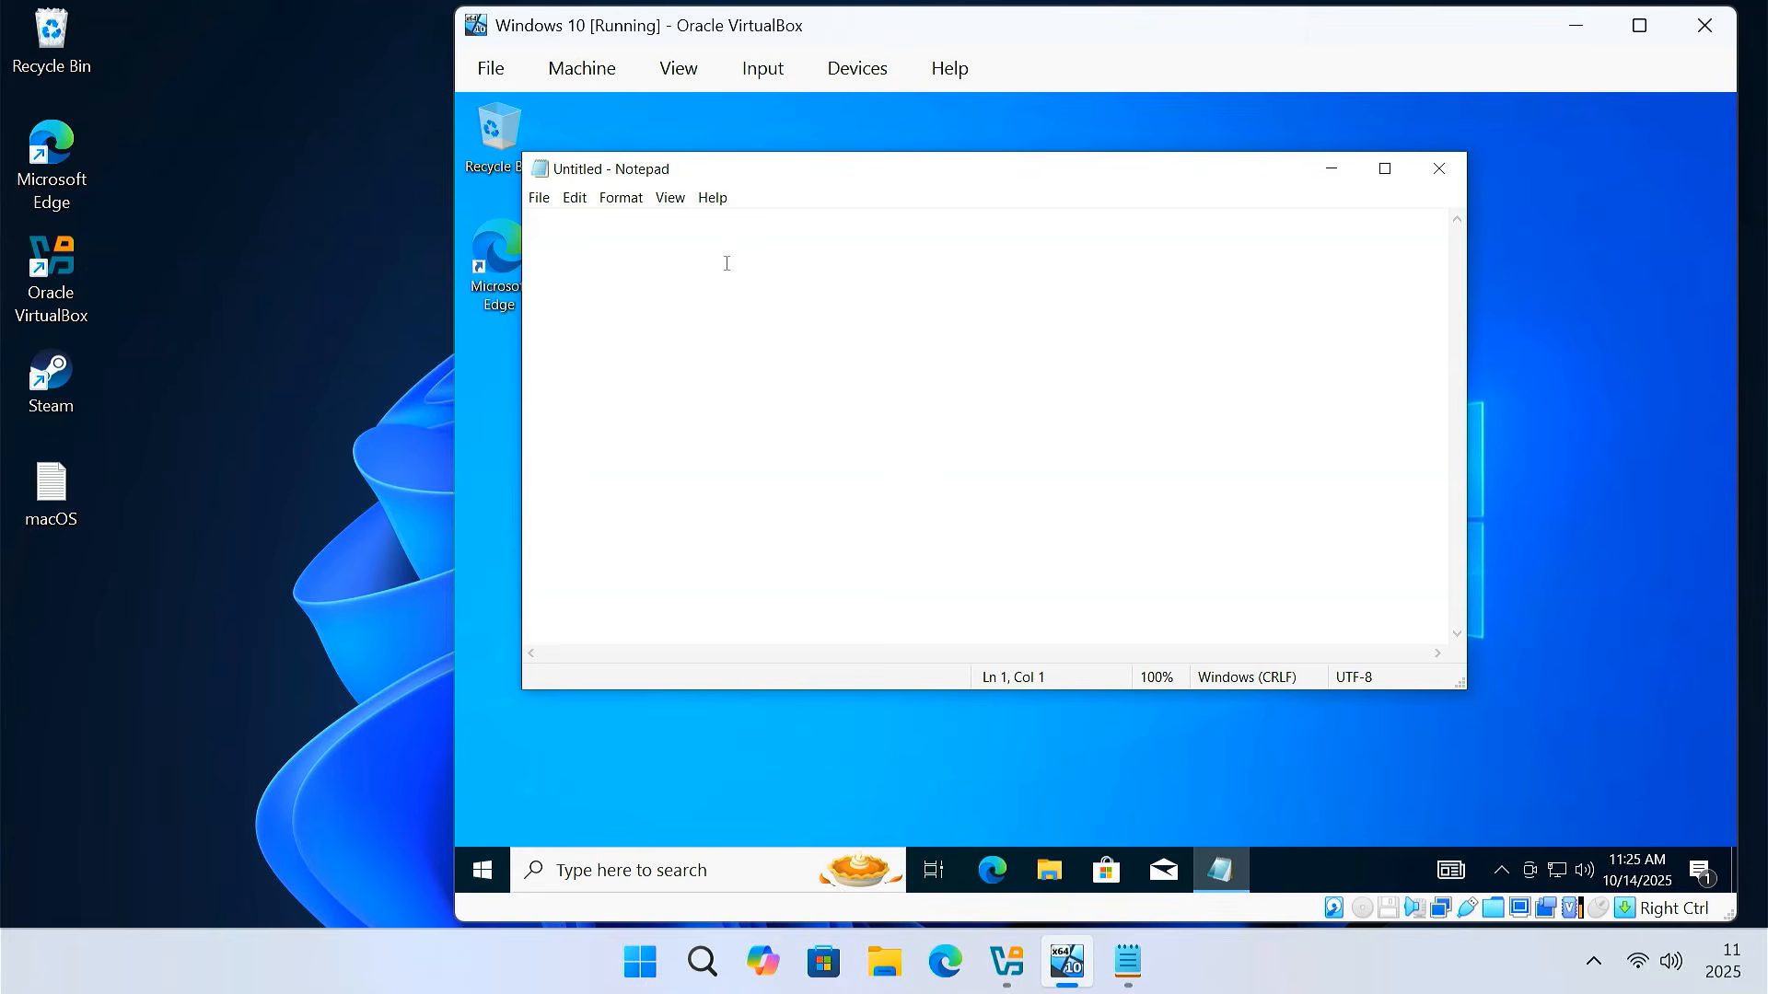
right_click(657, 253)
left_click(747, 326)
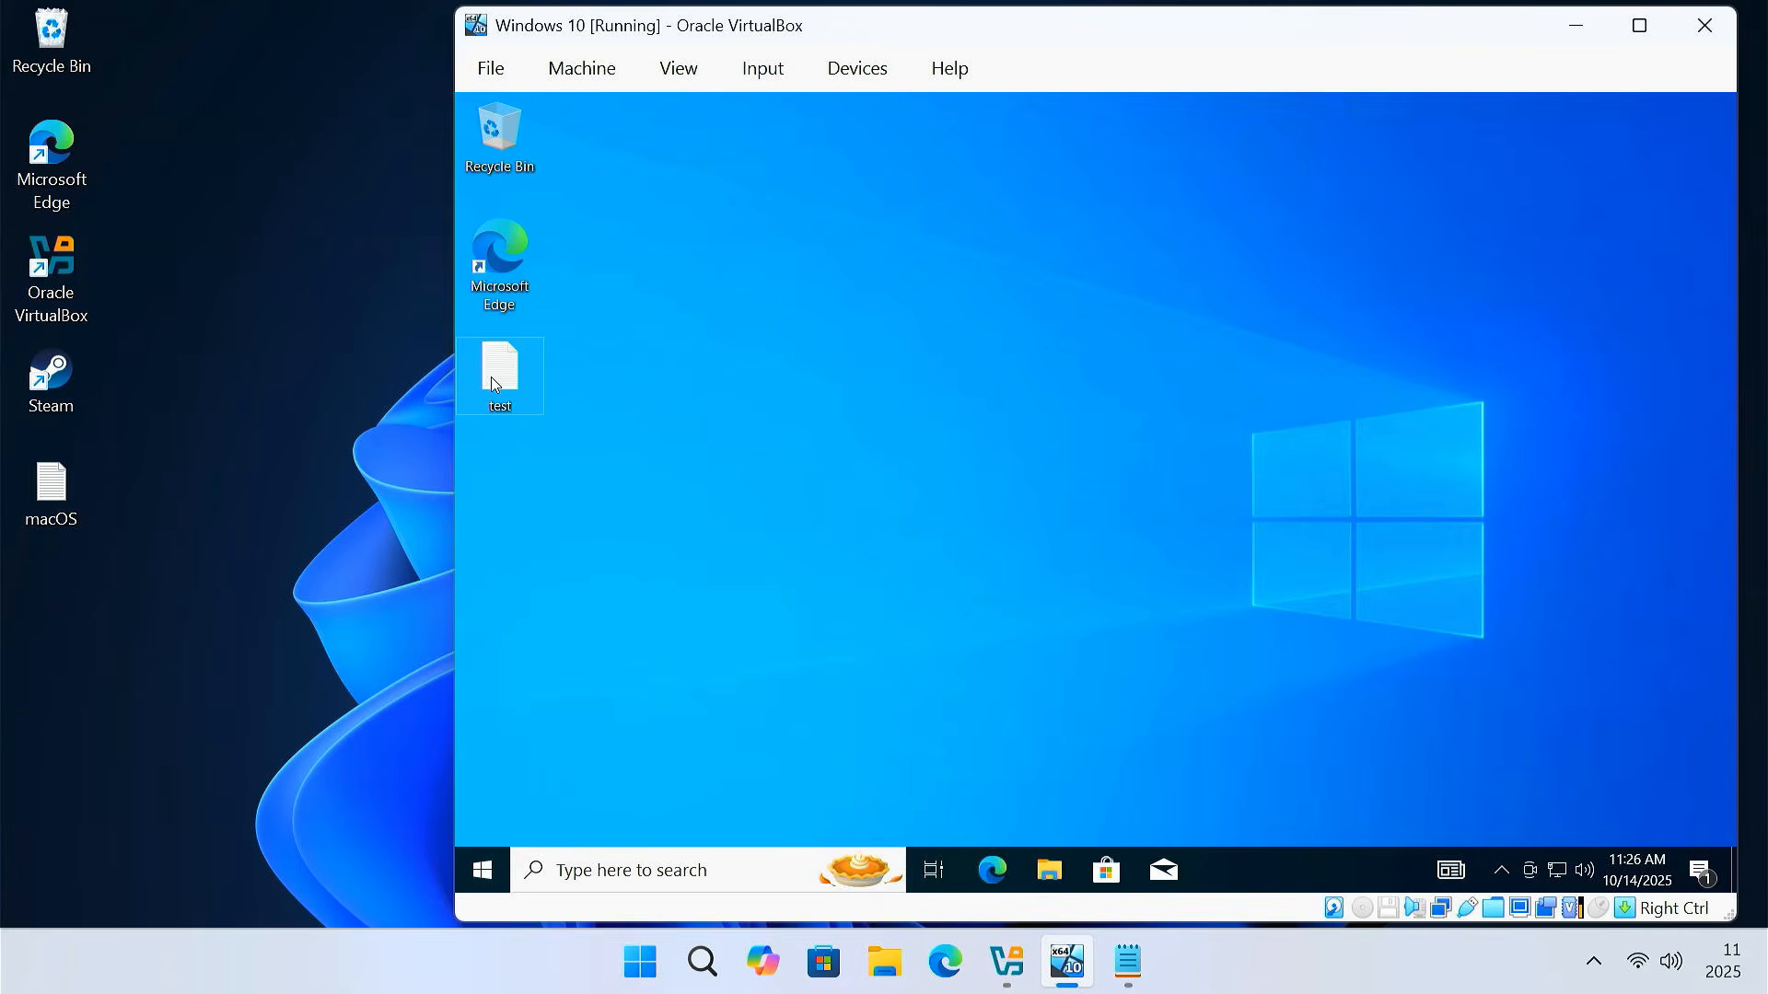
Drag the test file from the guest onto the host desktop below macOS.txt
left_click_drag(490, 377, 196, 560)
left_click_drag(48, 612, 51, 611)
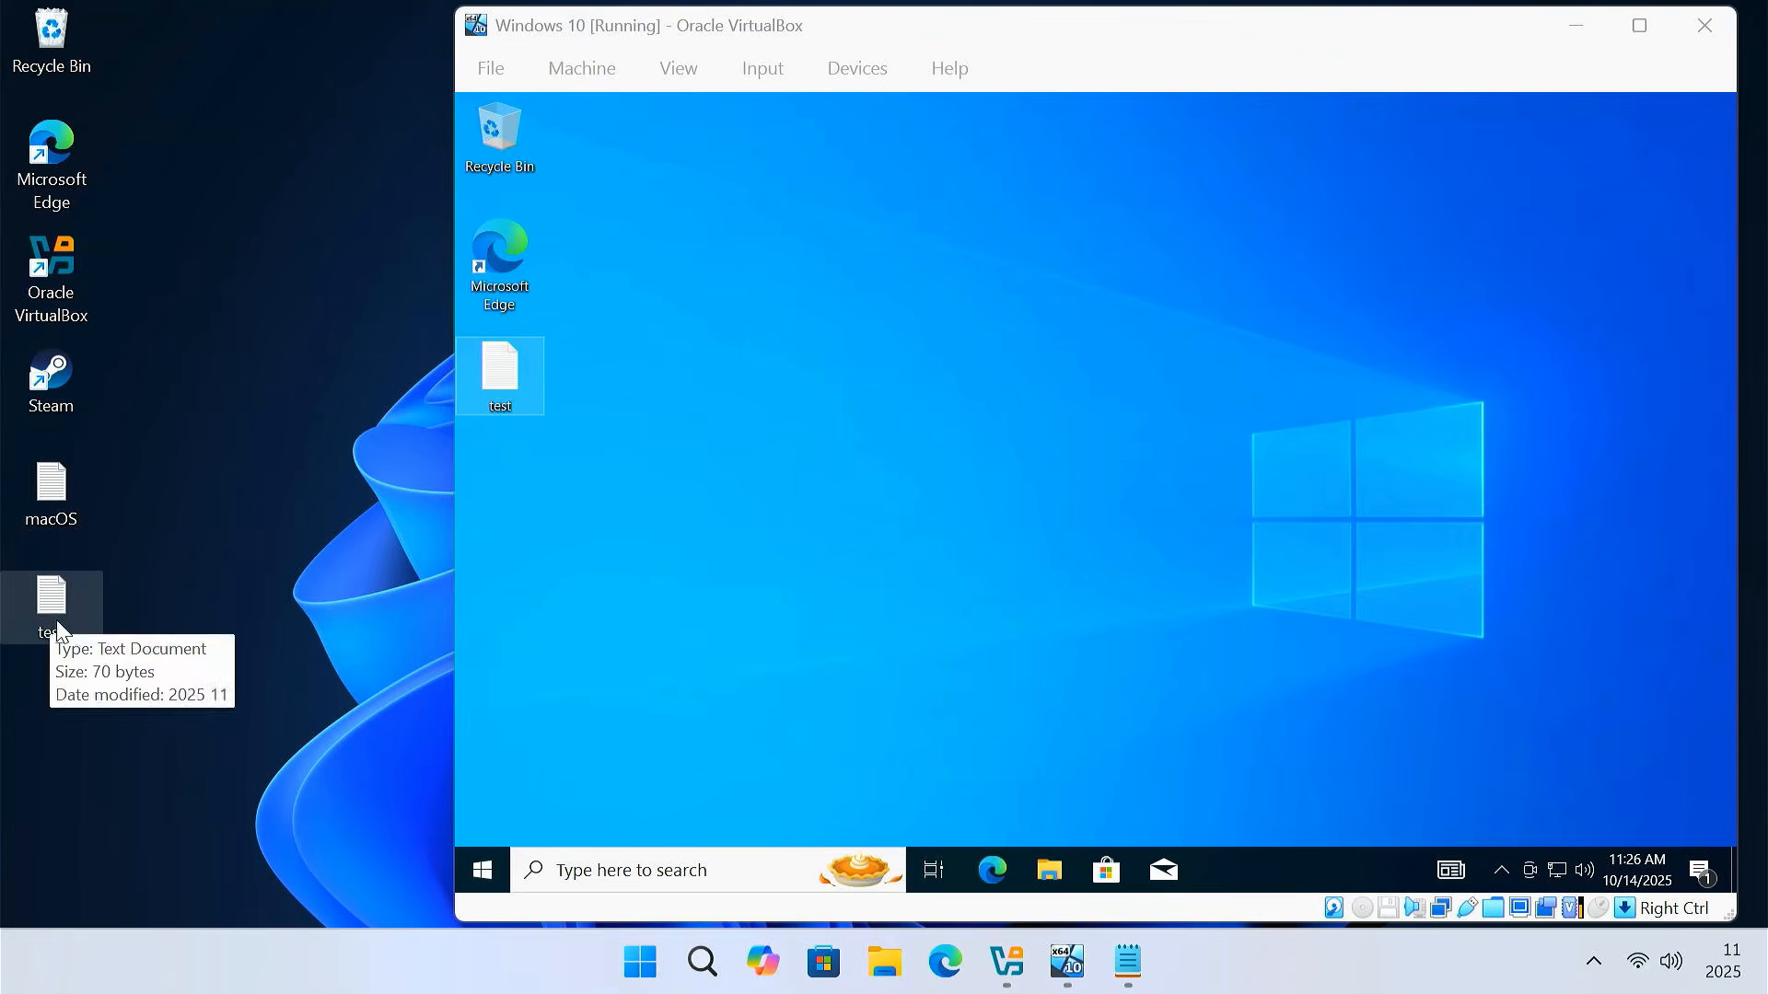
left_click(610, 461)
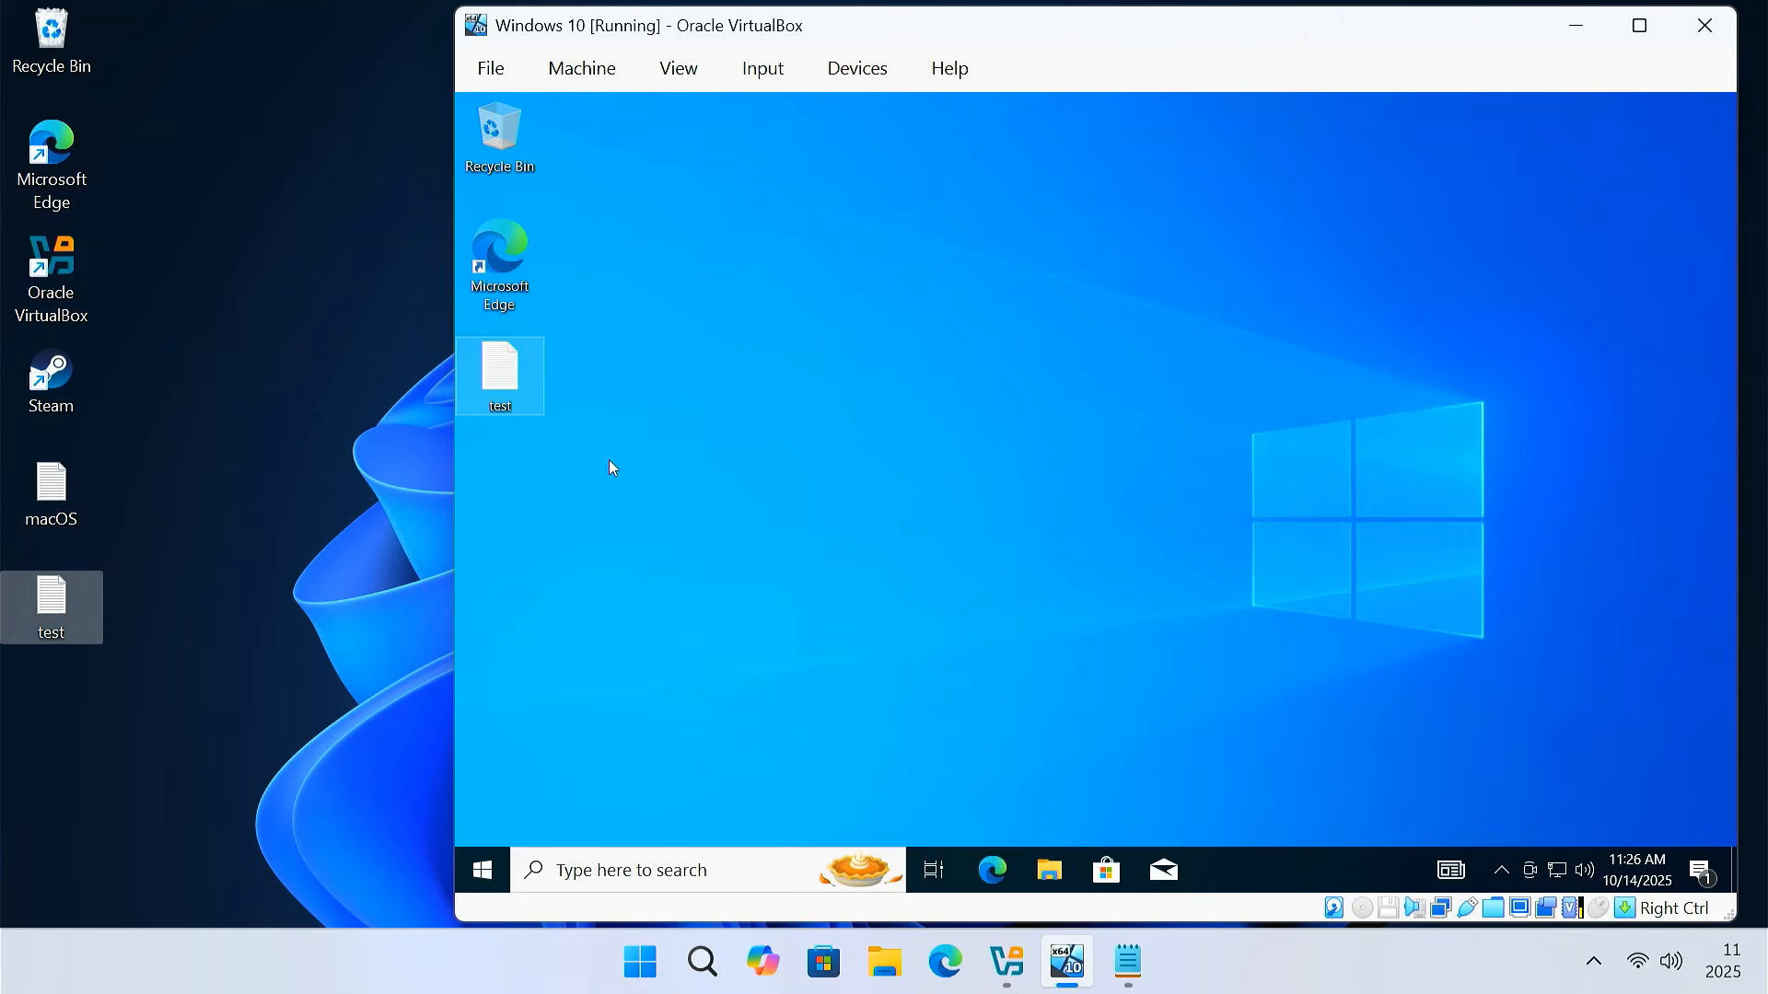
Copy the five image and video files from host Documents into Shared Folder
left_click(889, 963)
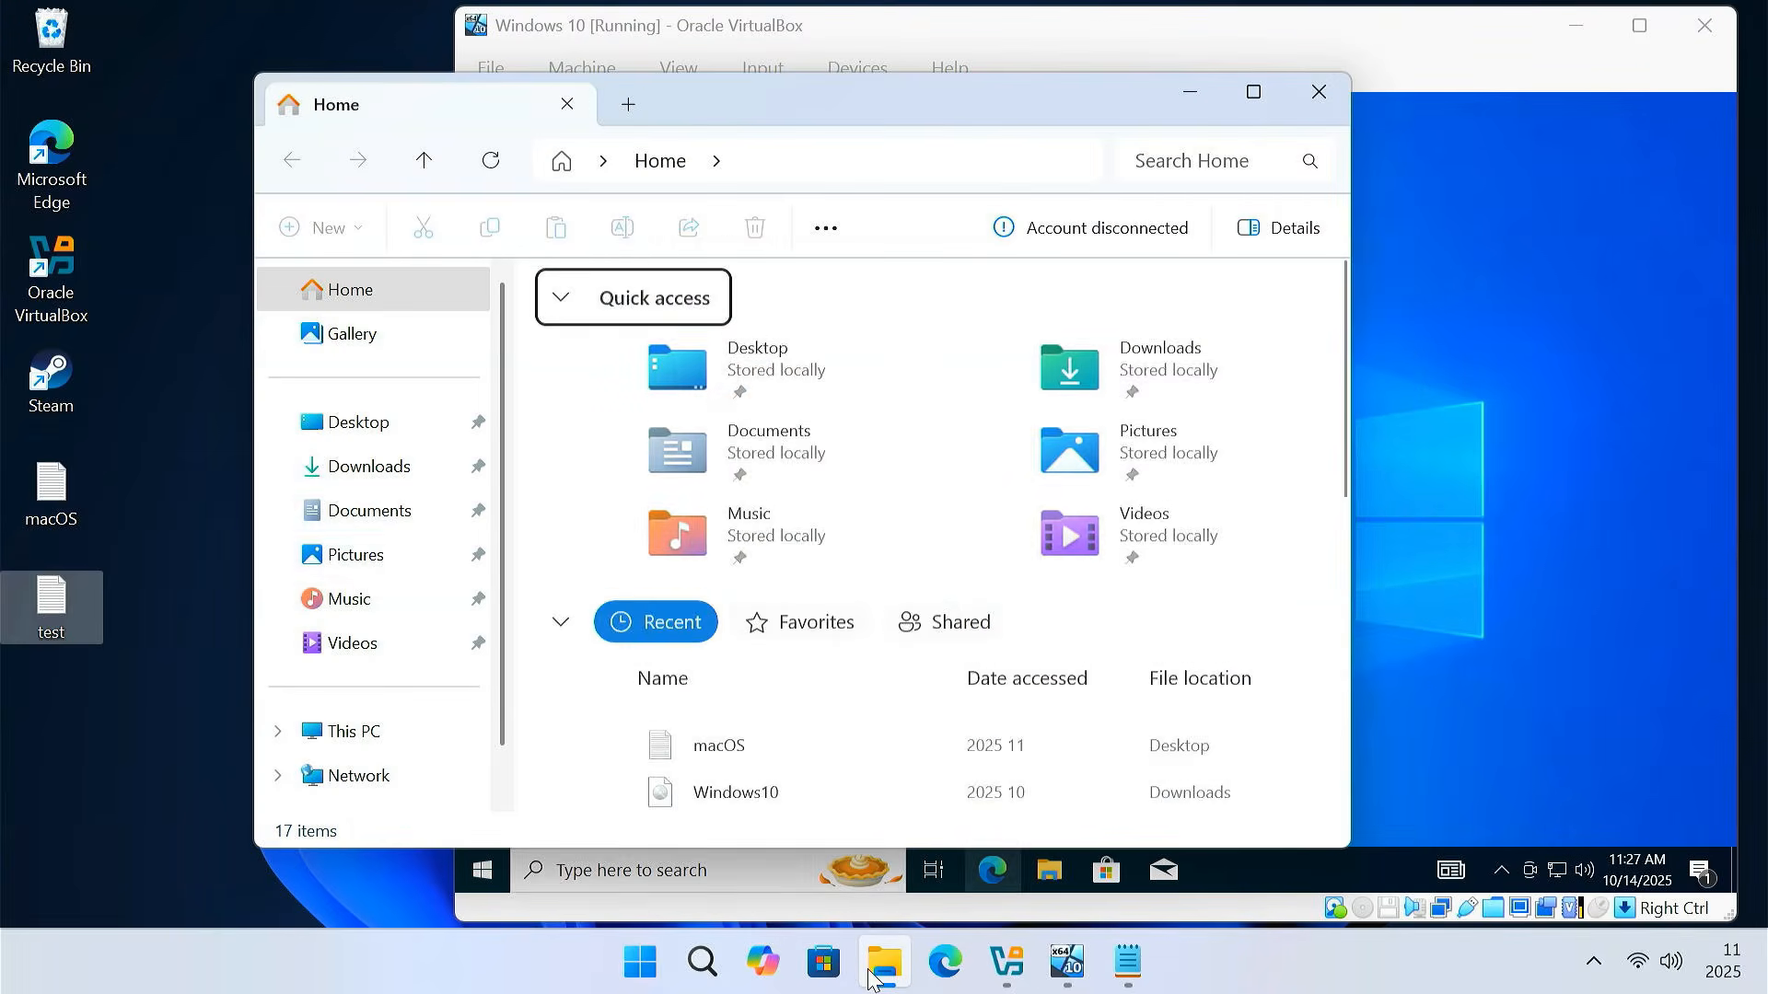
left_click(402, 530)
left_click(625, 460)
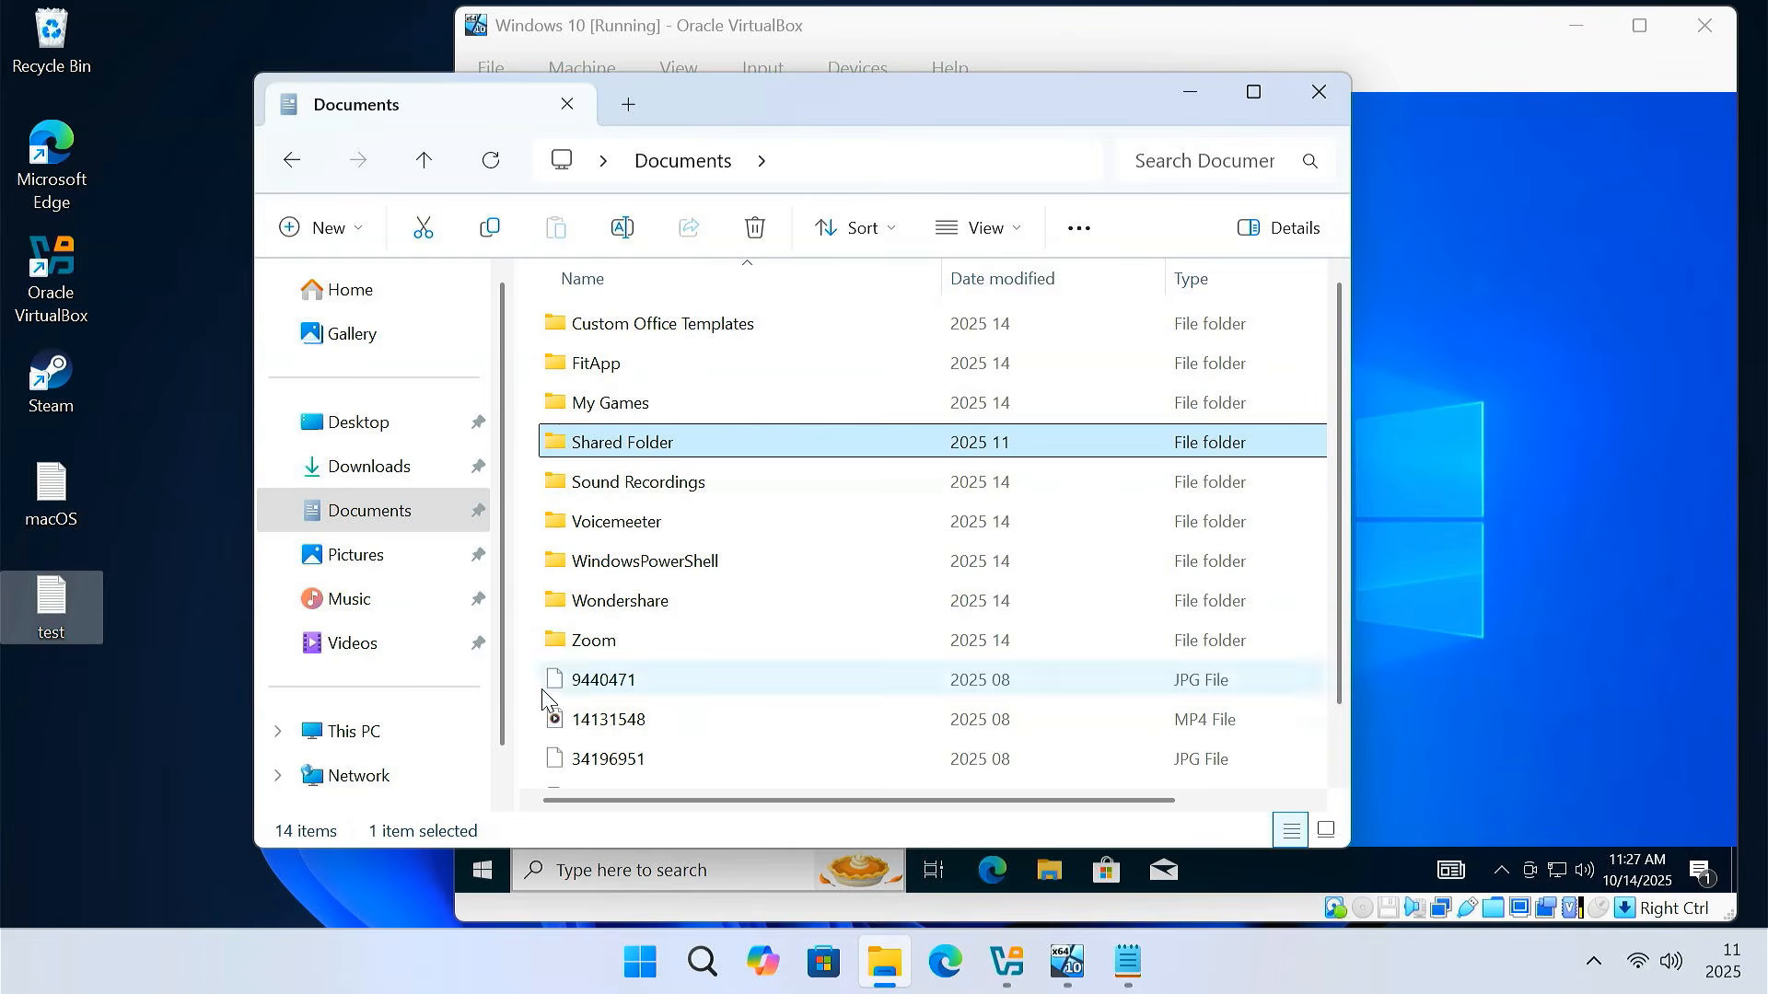
left_click_drag(526, 669, 654, 766)
right_click(654, 766)
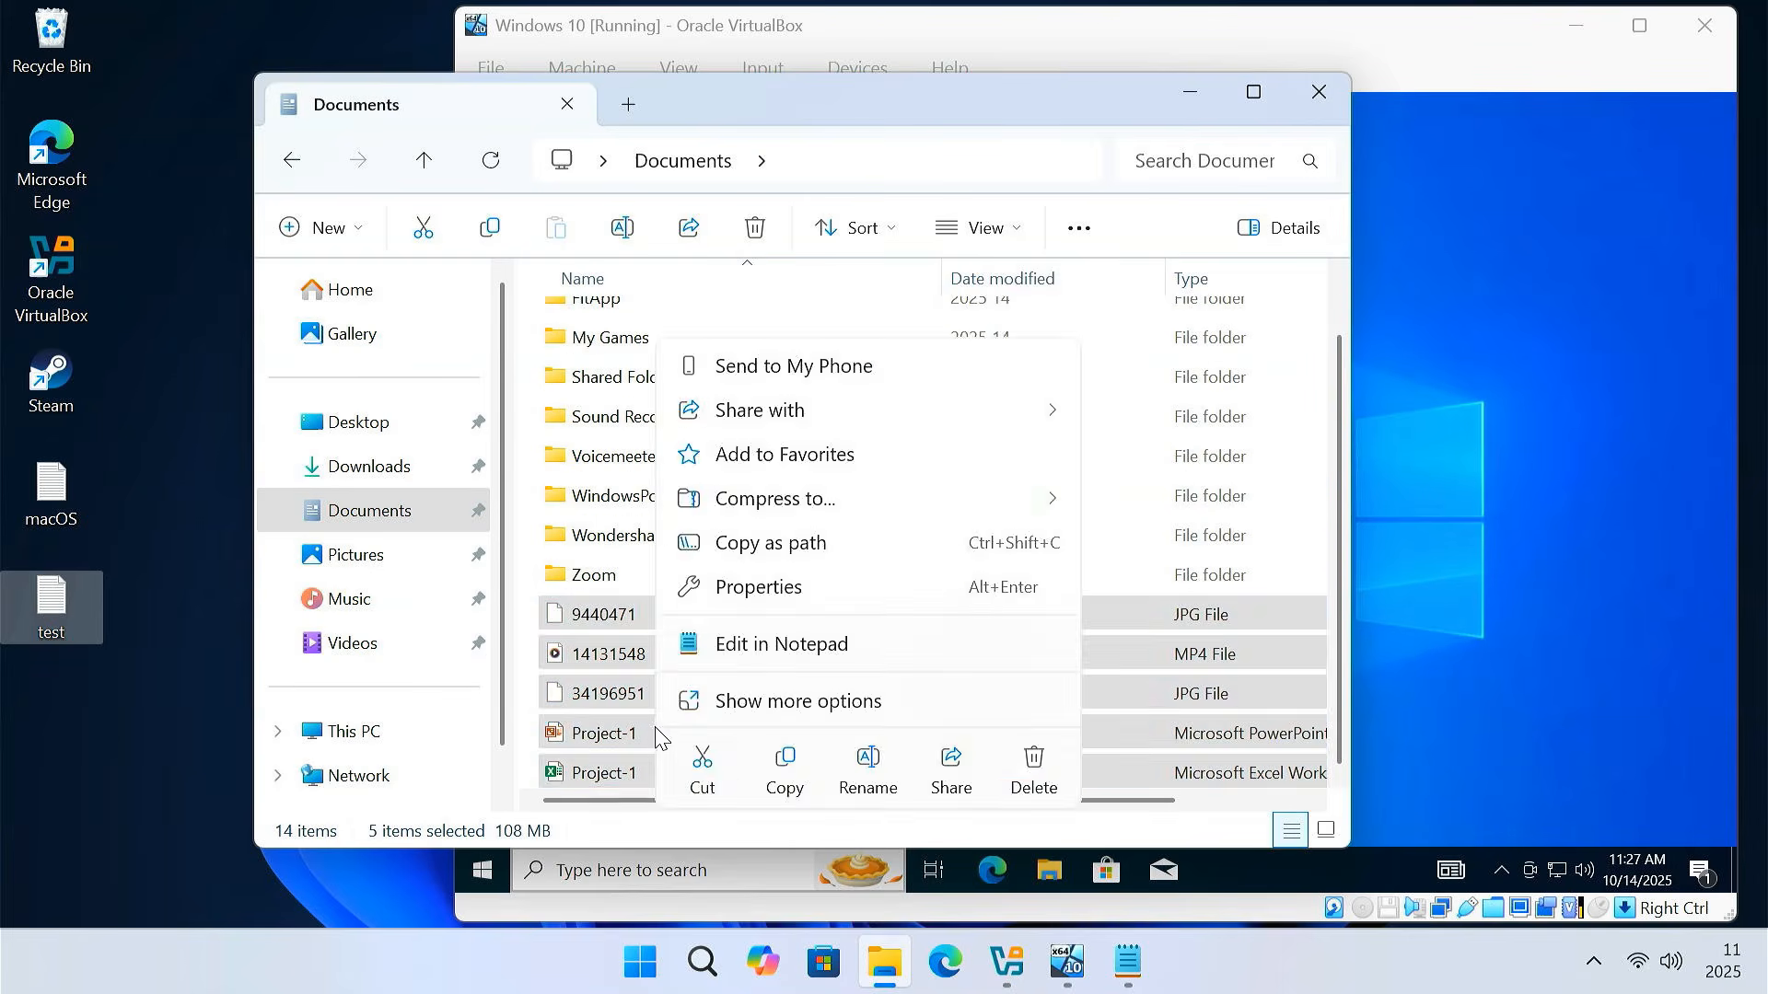
left_click(785, 776)
double_click(675, 380)
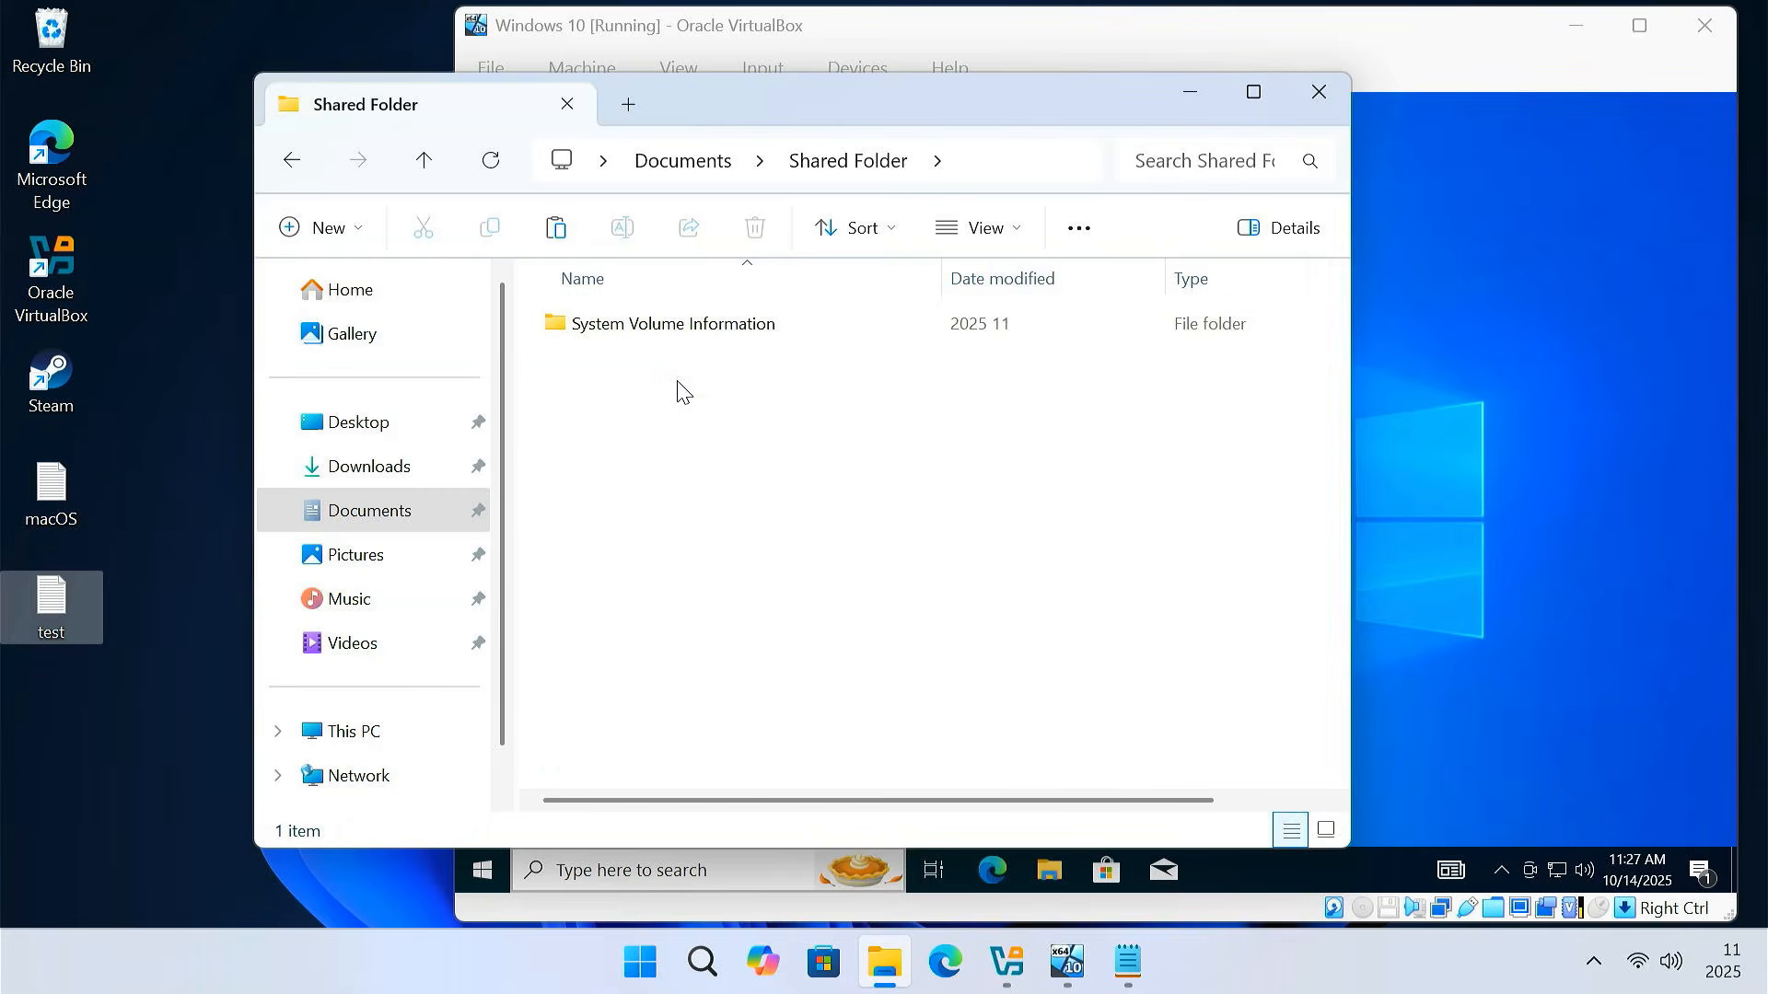
right_click(678, 371)
left_click(722, 418)
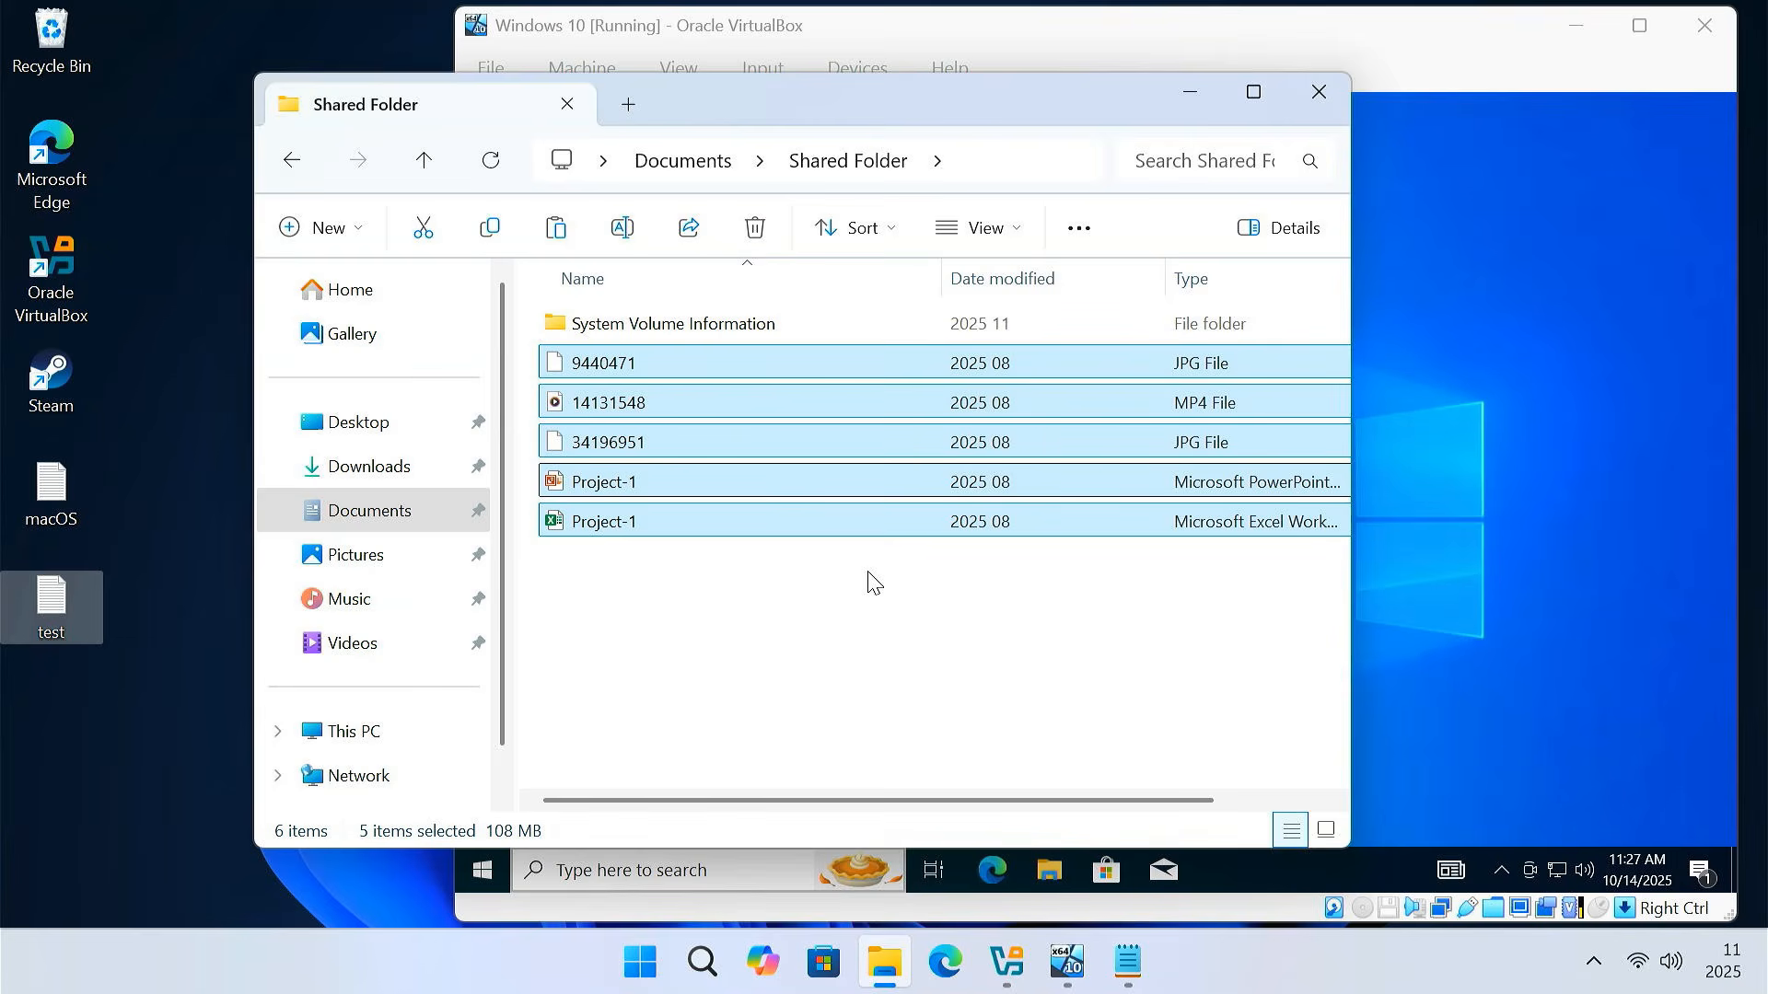
left_click(1318, 92)
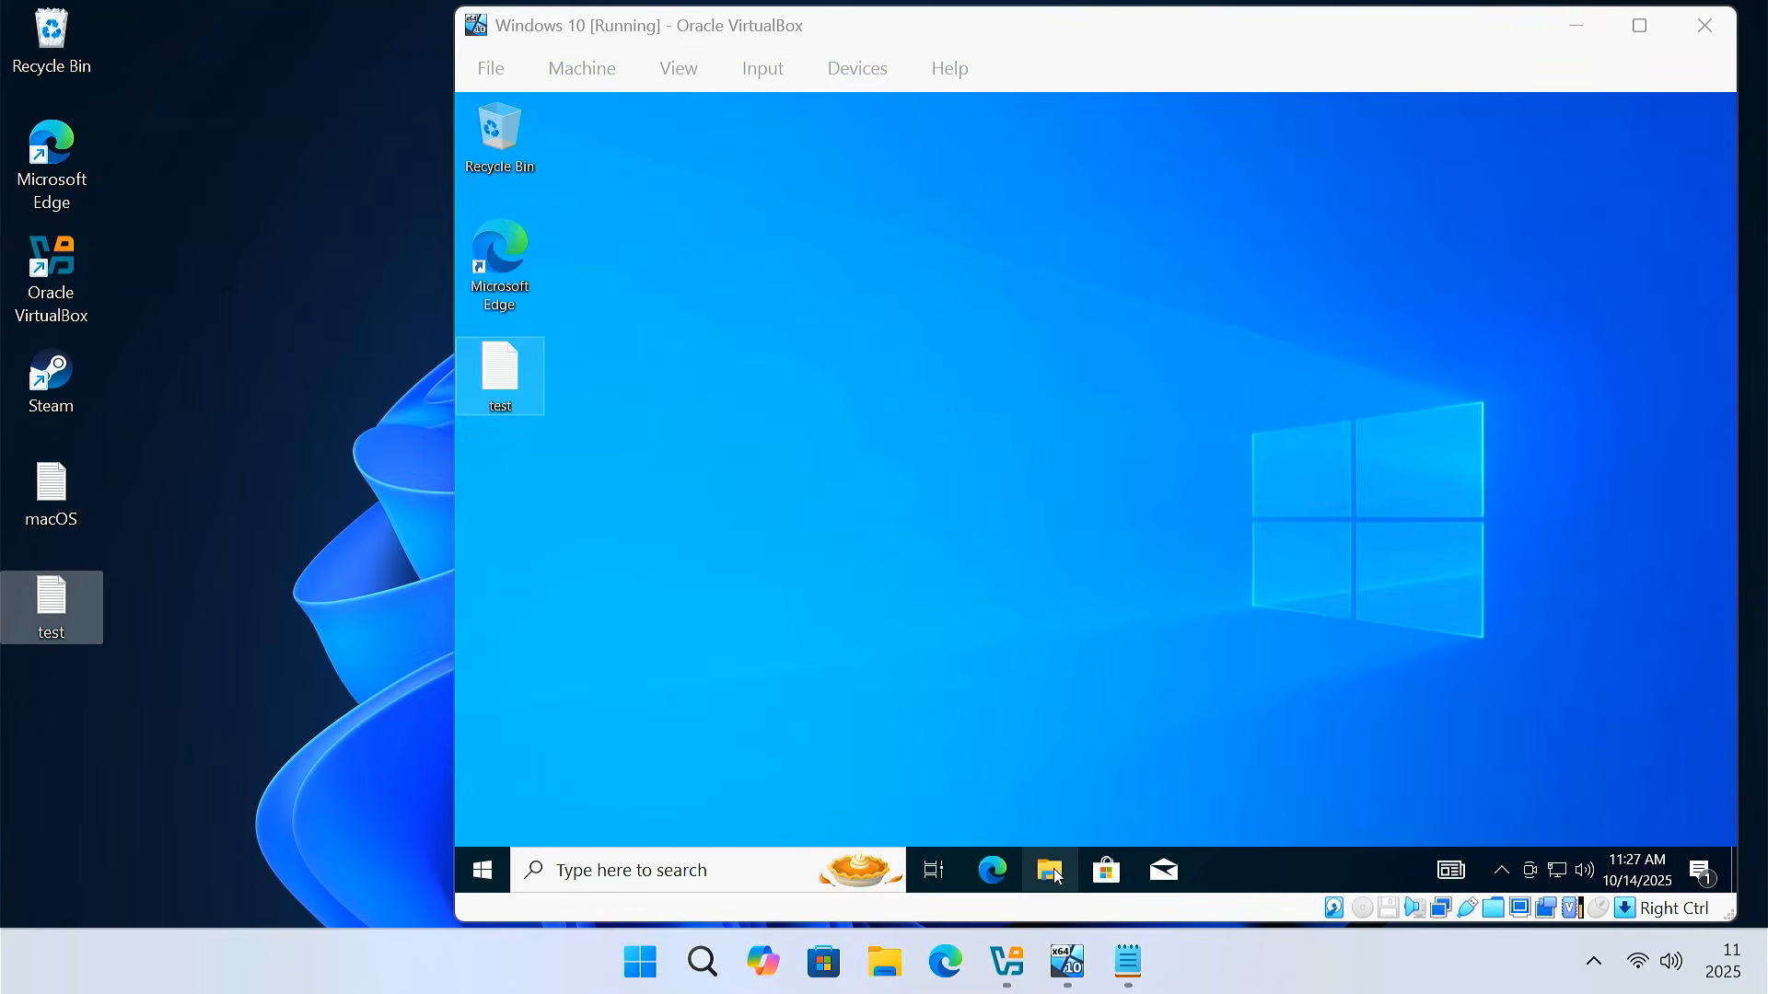
Check that the five files appear on the guest's Shared_Folder (Z:) drive
left_click(1049, 871)
left_click(762, 508)
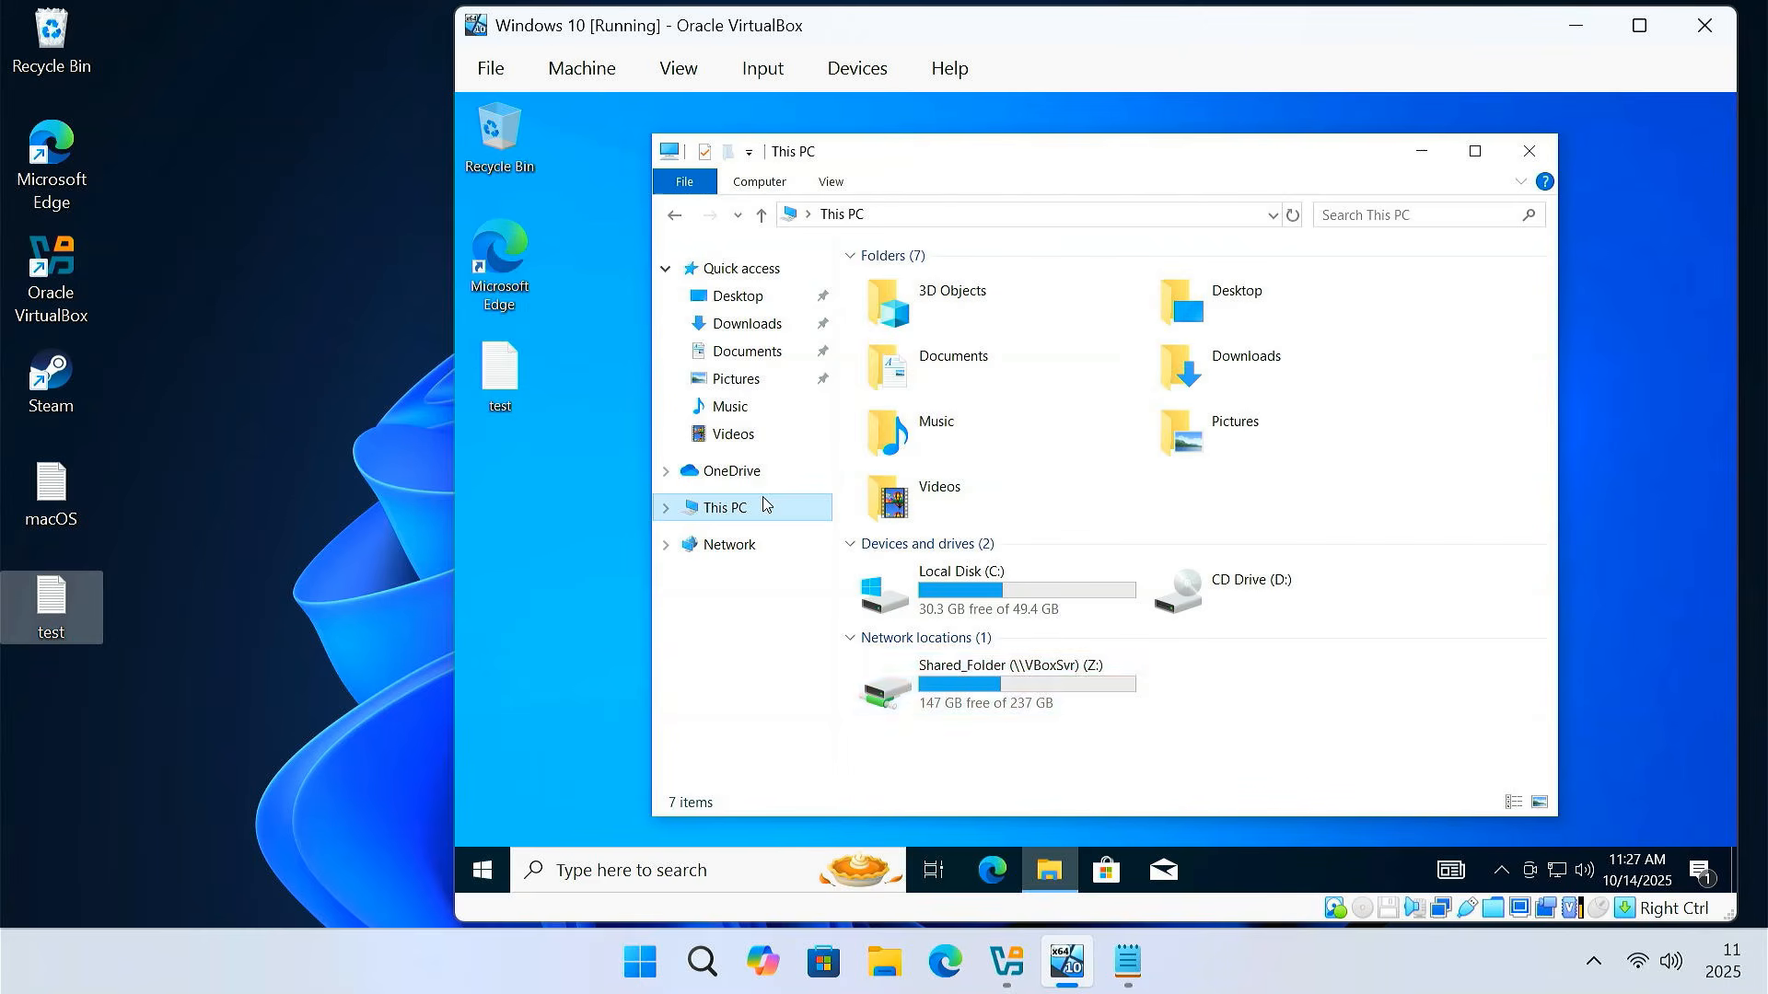
left_click(966, 666)
double_click(972, 670)
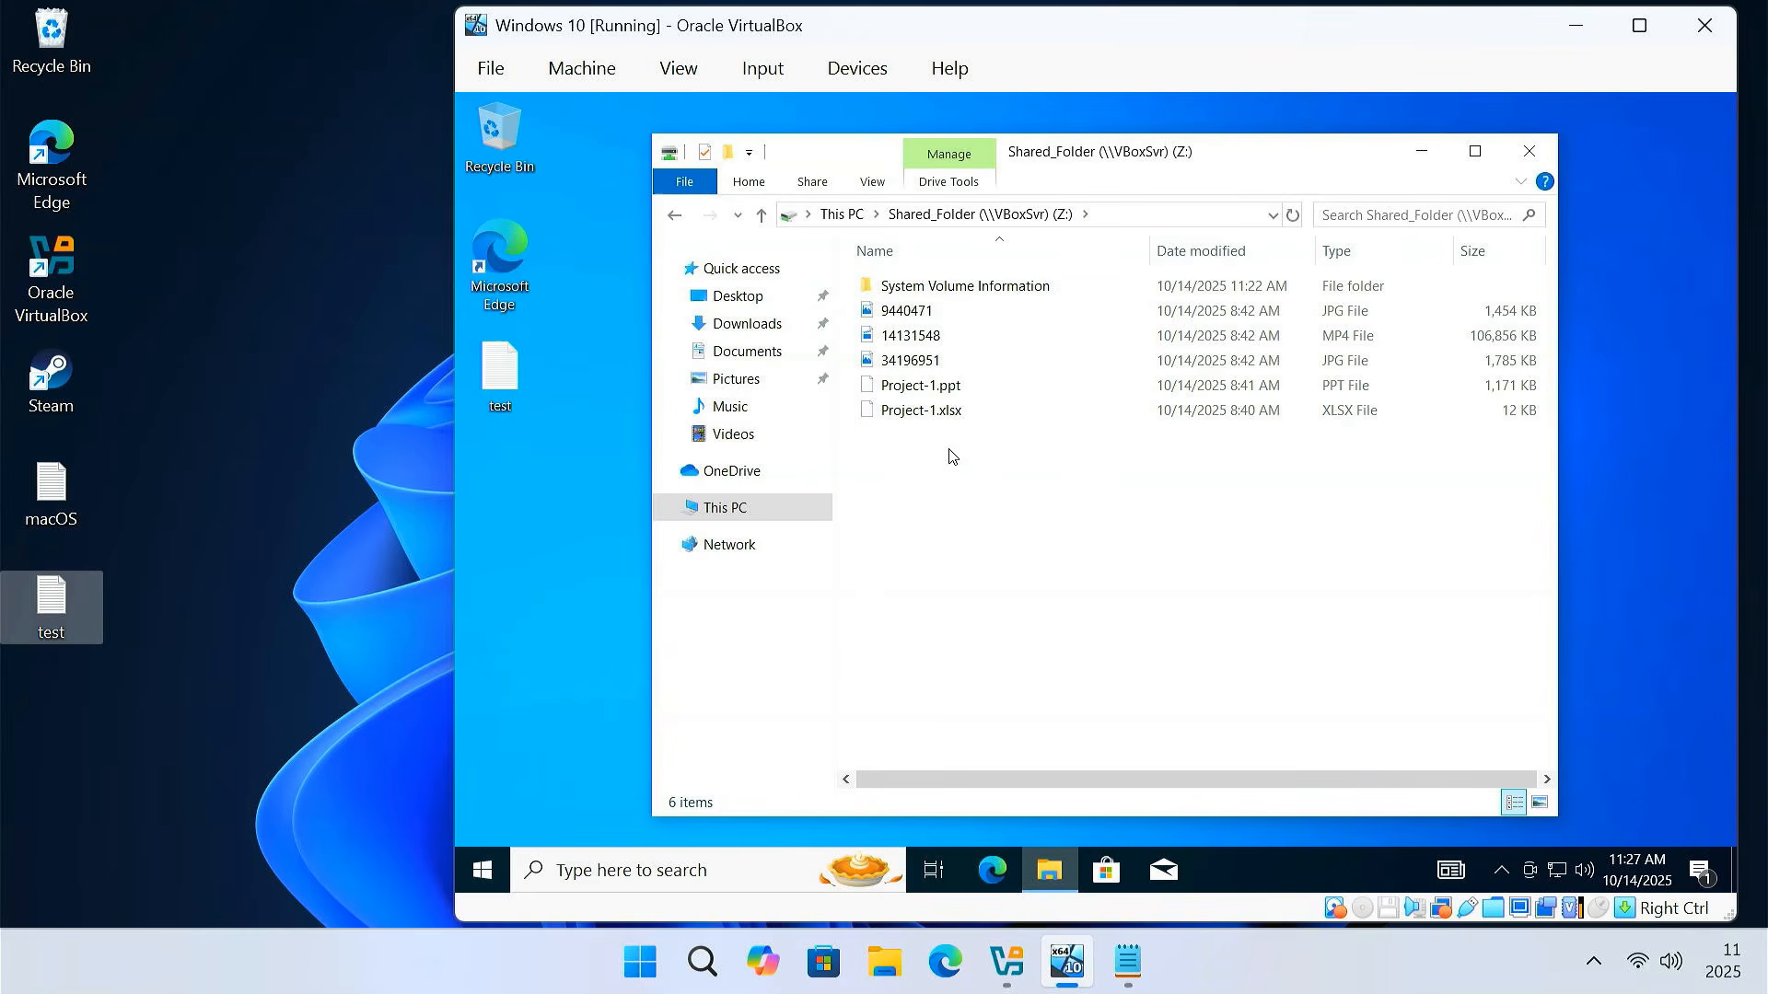
left_click_drag(950, 456, 976, 311)
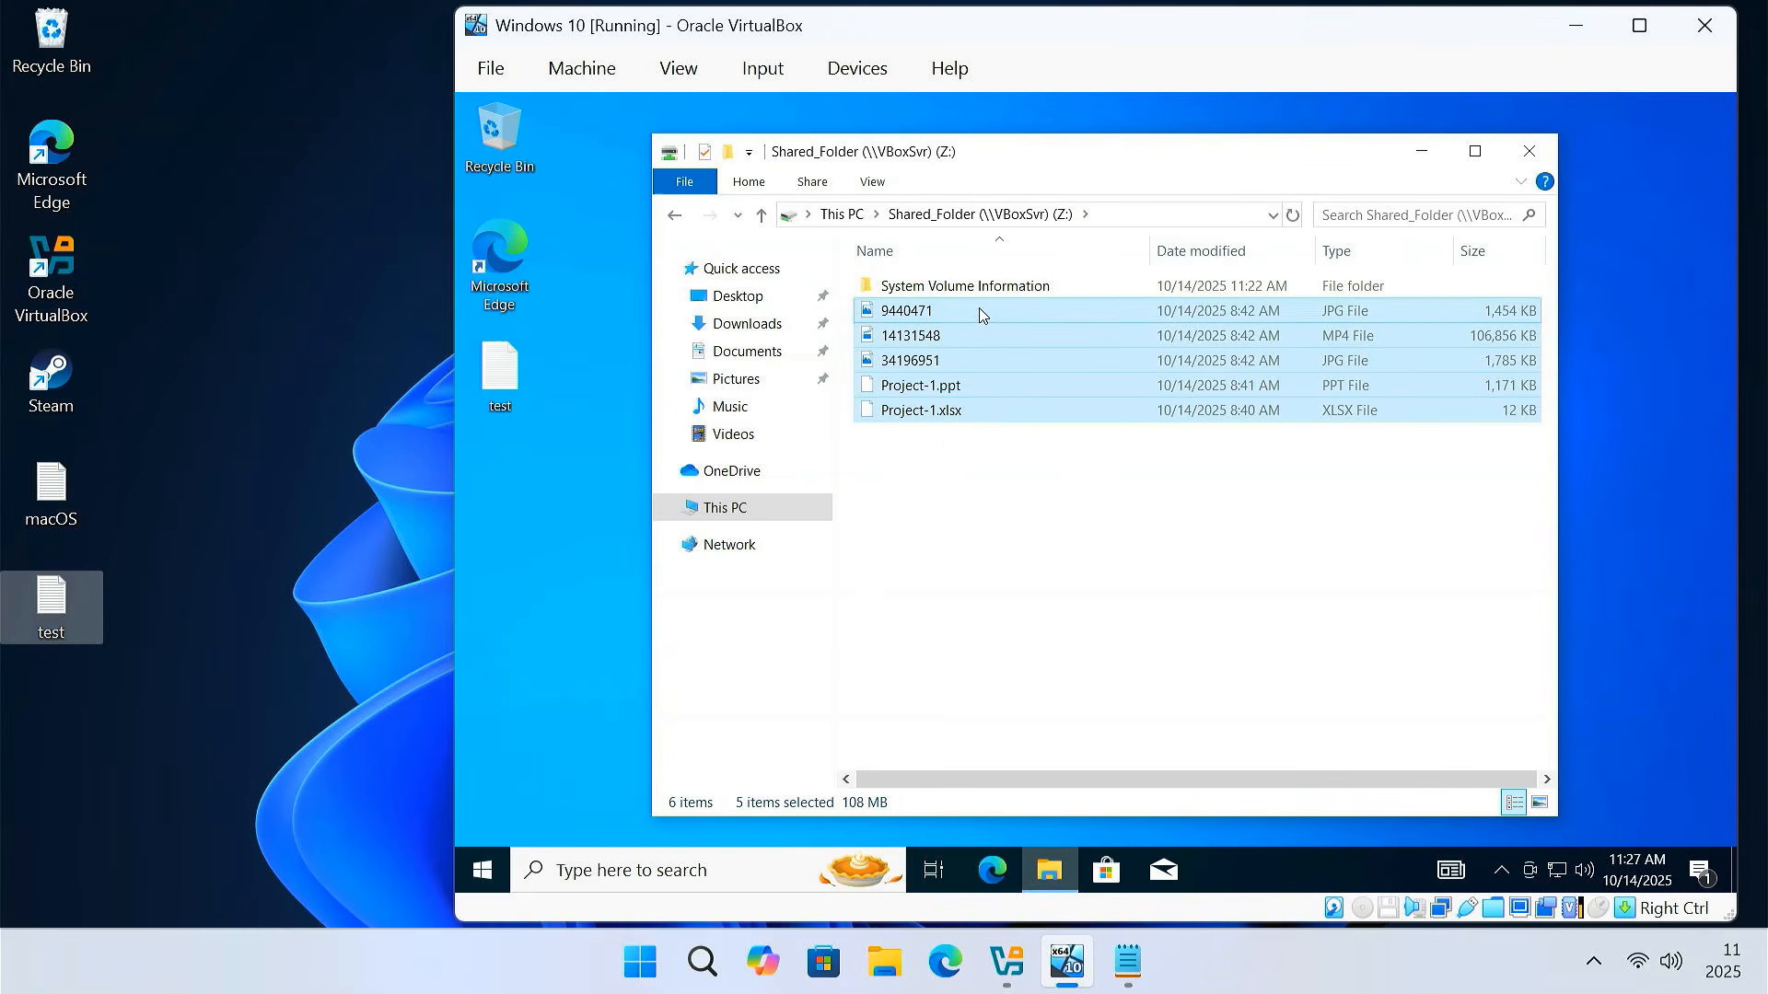
left_click(769, 516)
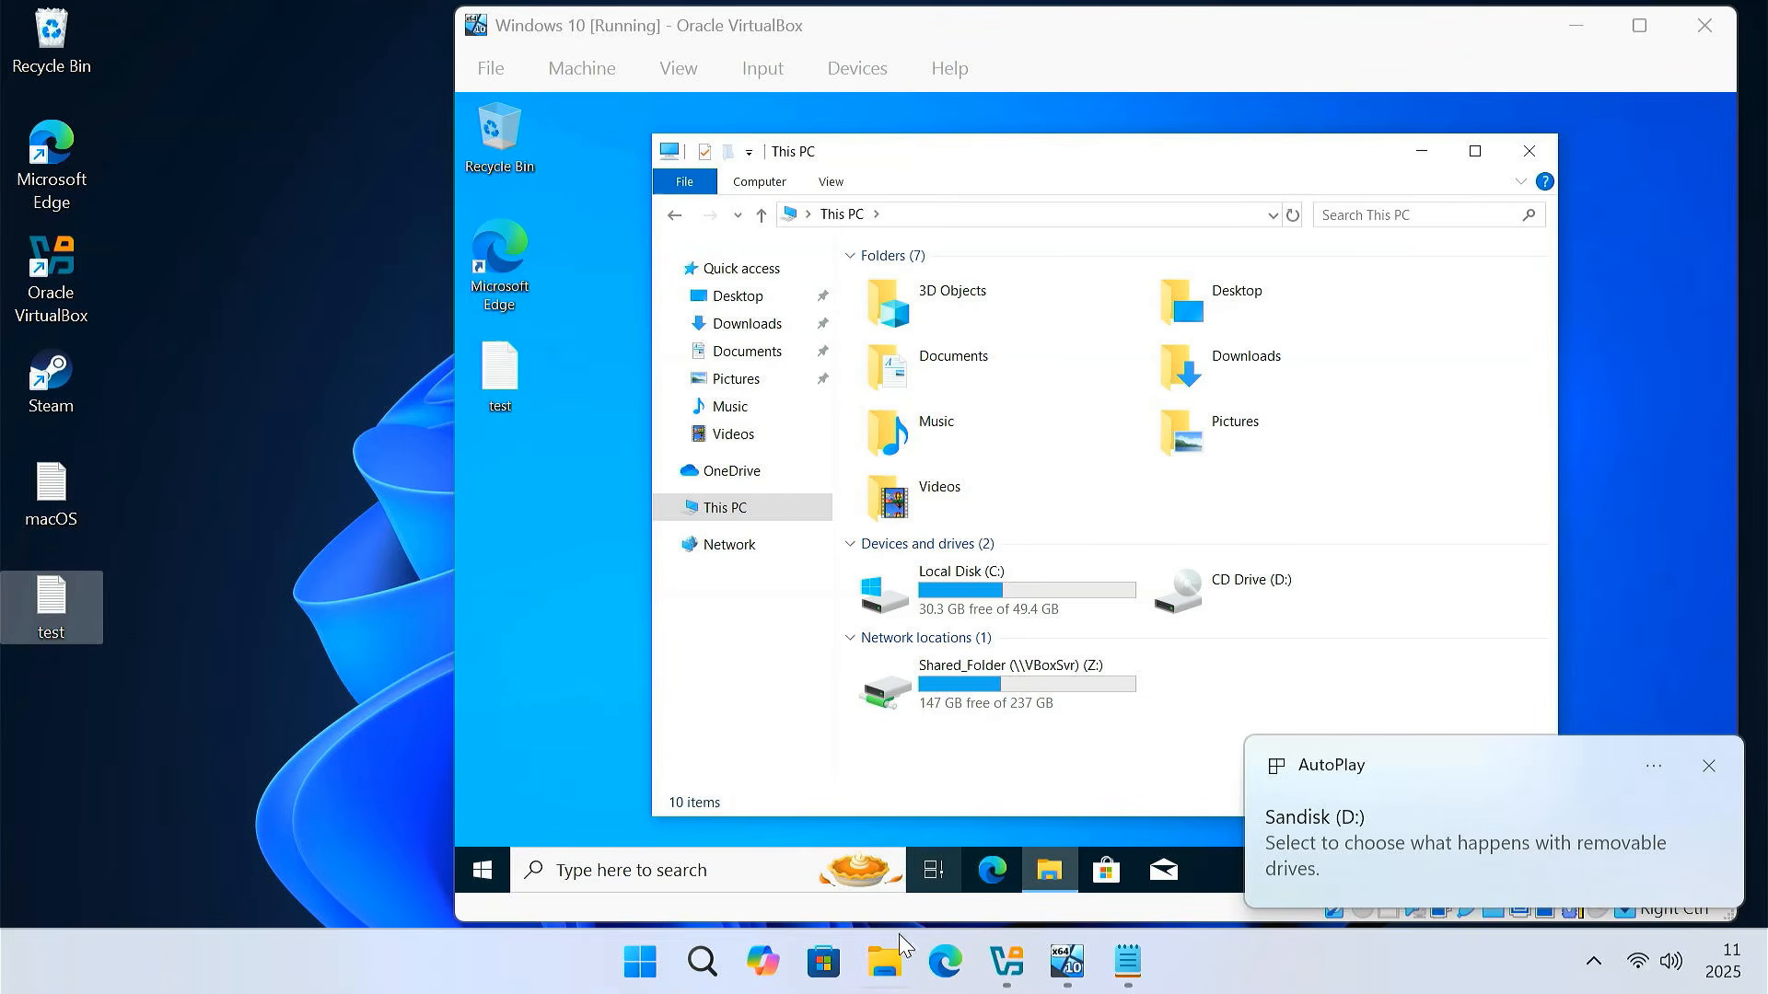
Locate the Sandisk (D:) USB drive in the host's This PC
left_click(886, 967)
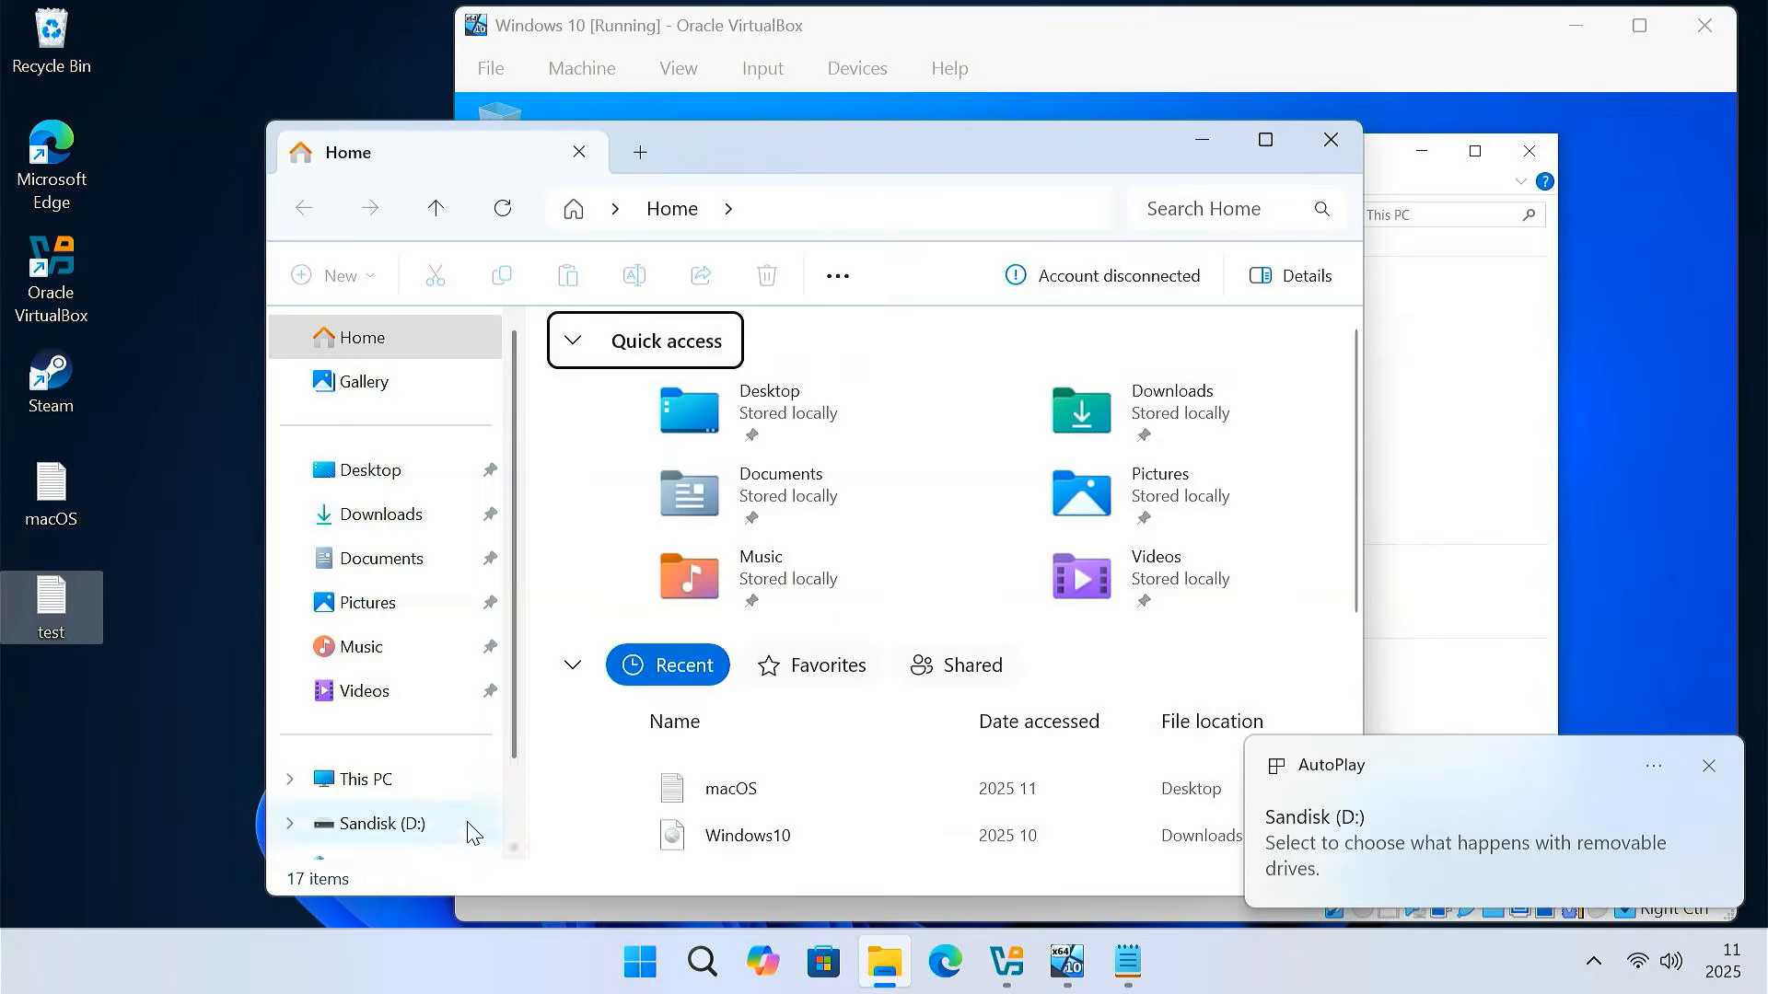
left_click(442, 793)
left_click(1041, 406)
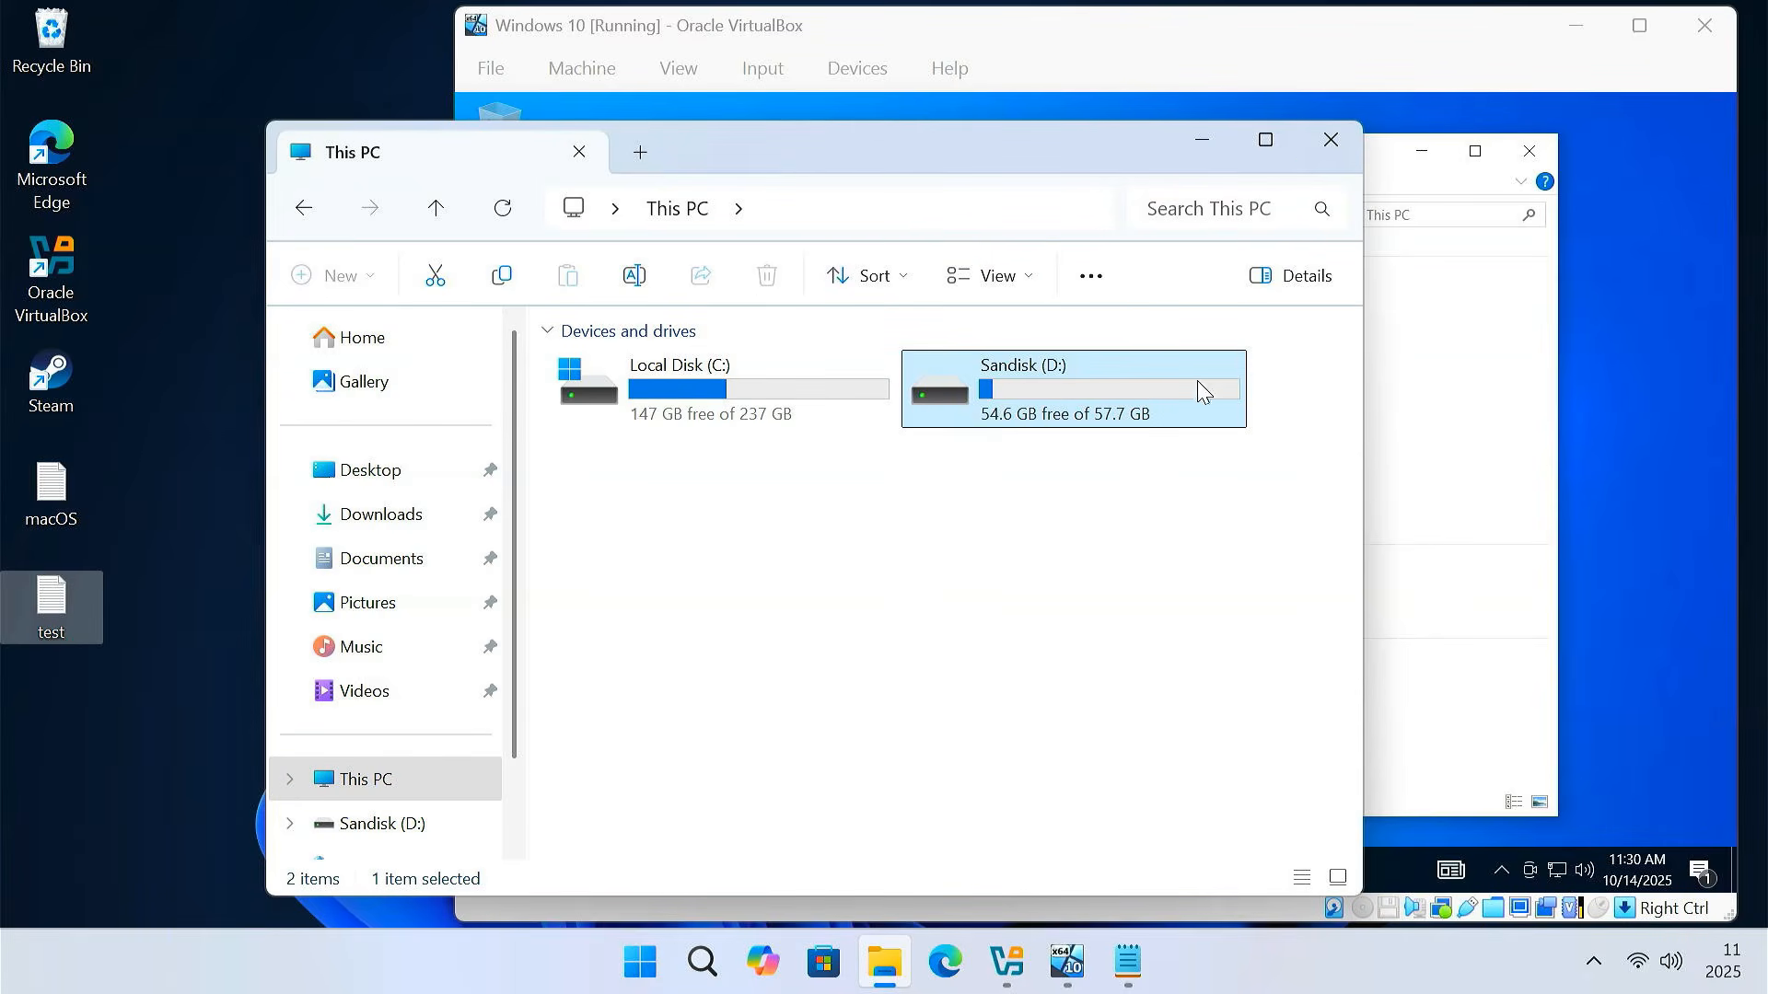
left_click(1331, 140)
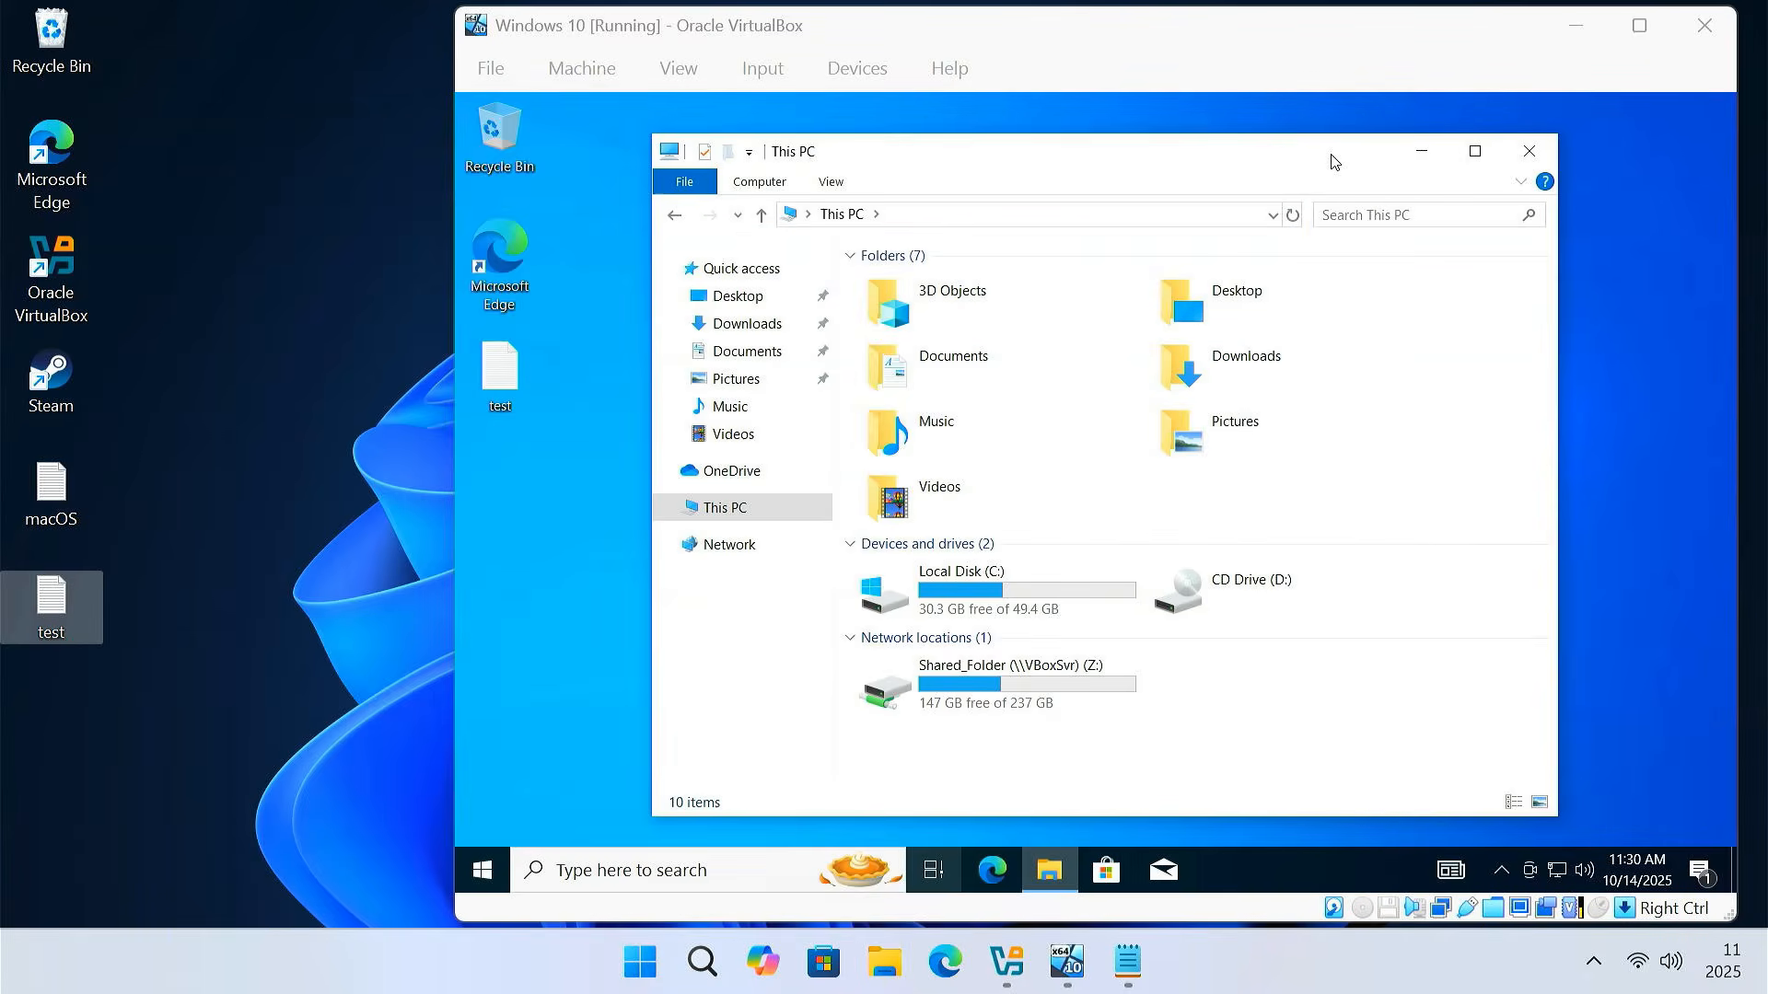
Attach USB Sandisk 3.2Gen1 to the guest and open Sandisk (E:) to verify
left_click(872, 74)
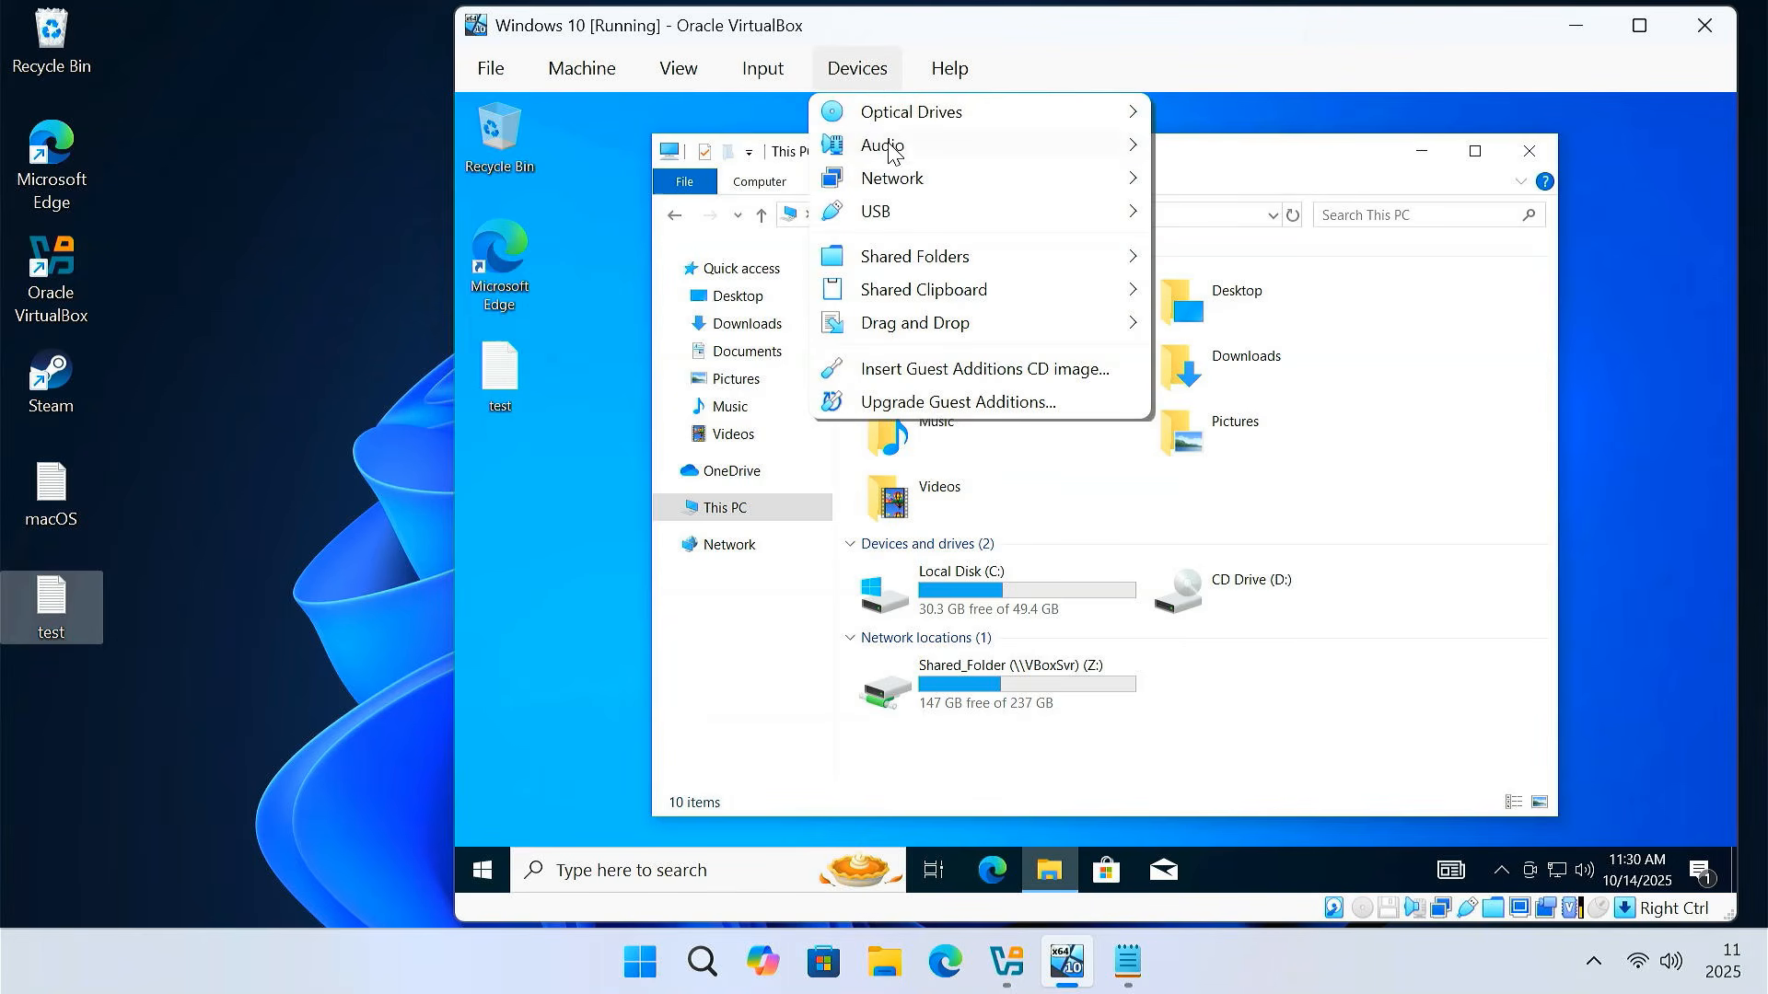
mouse_move(930, 223)
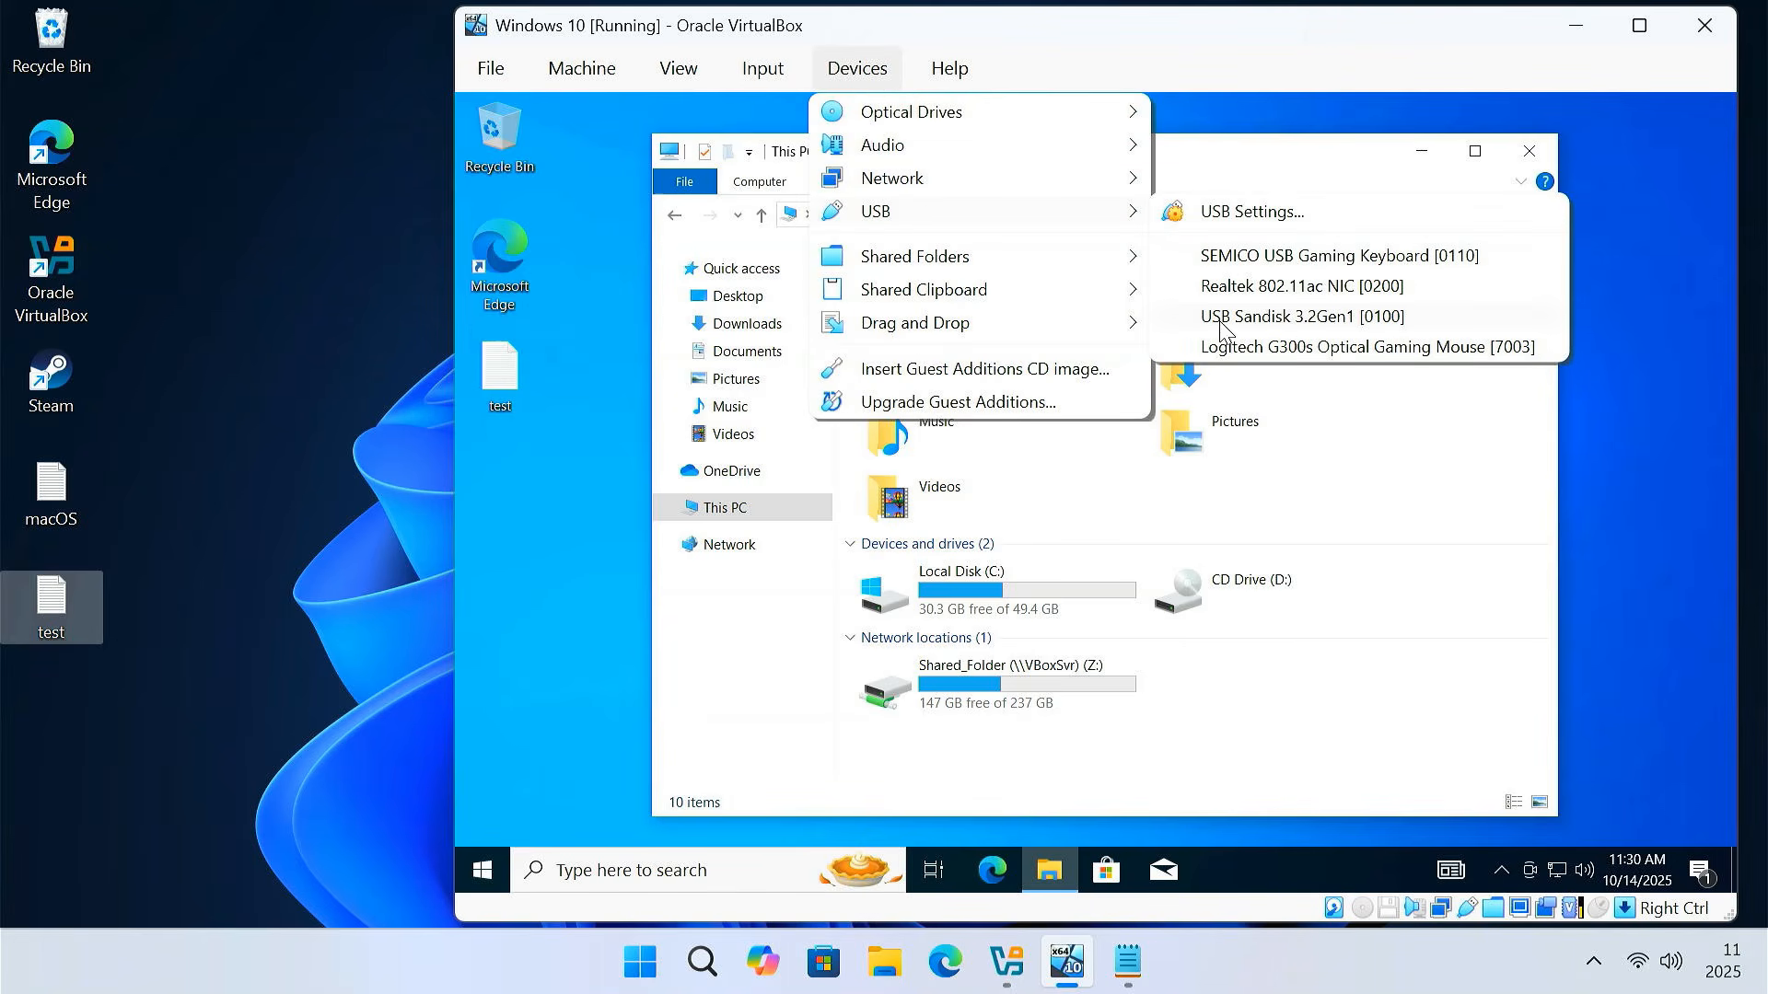
left_click(1311, 319)
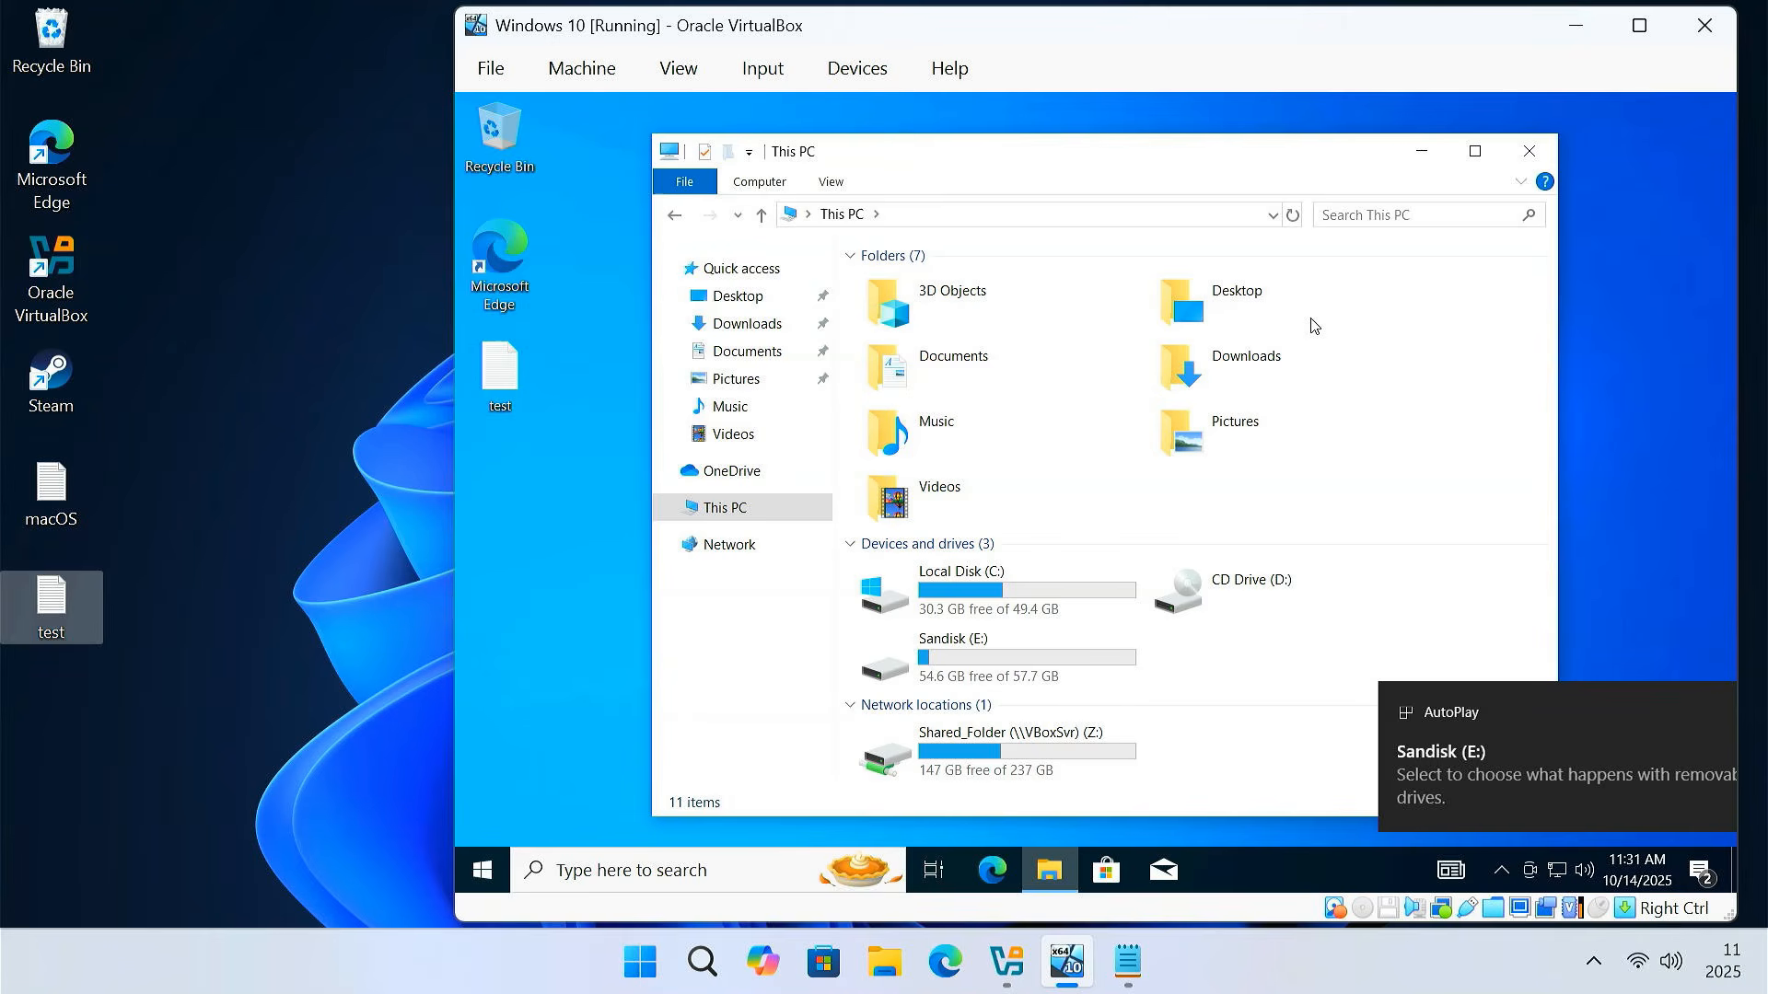
left_click(1018, 656)
double_click(1018, 657)
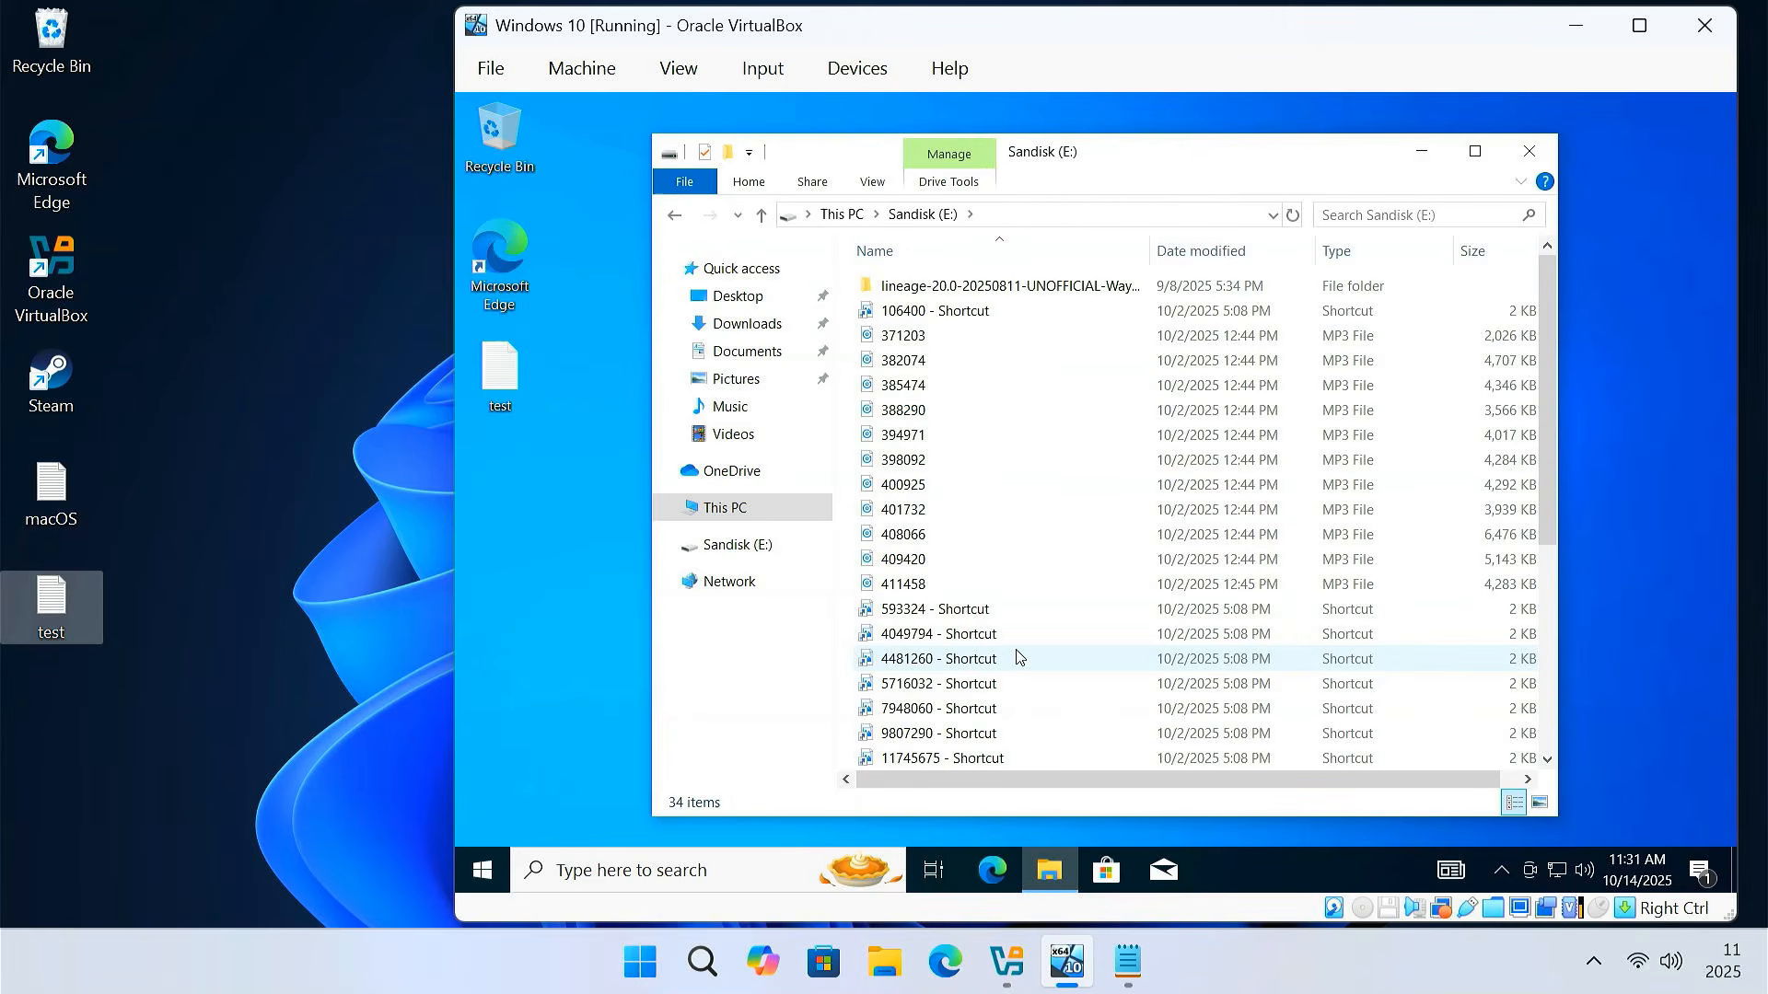
left_click(677, 217)
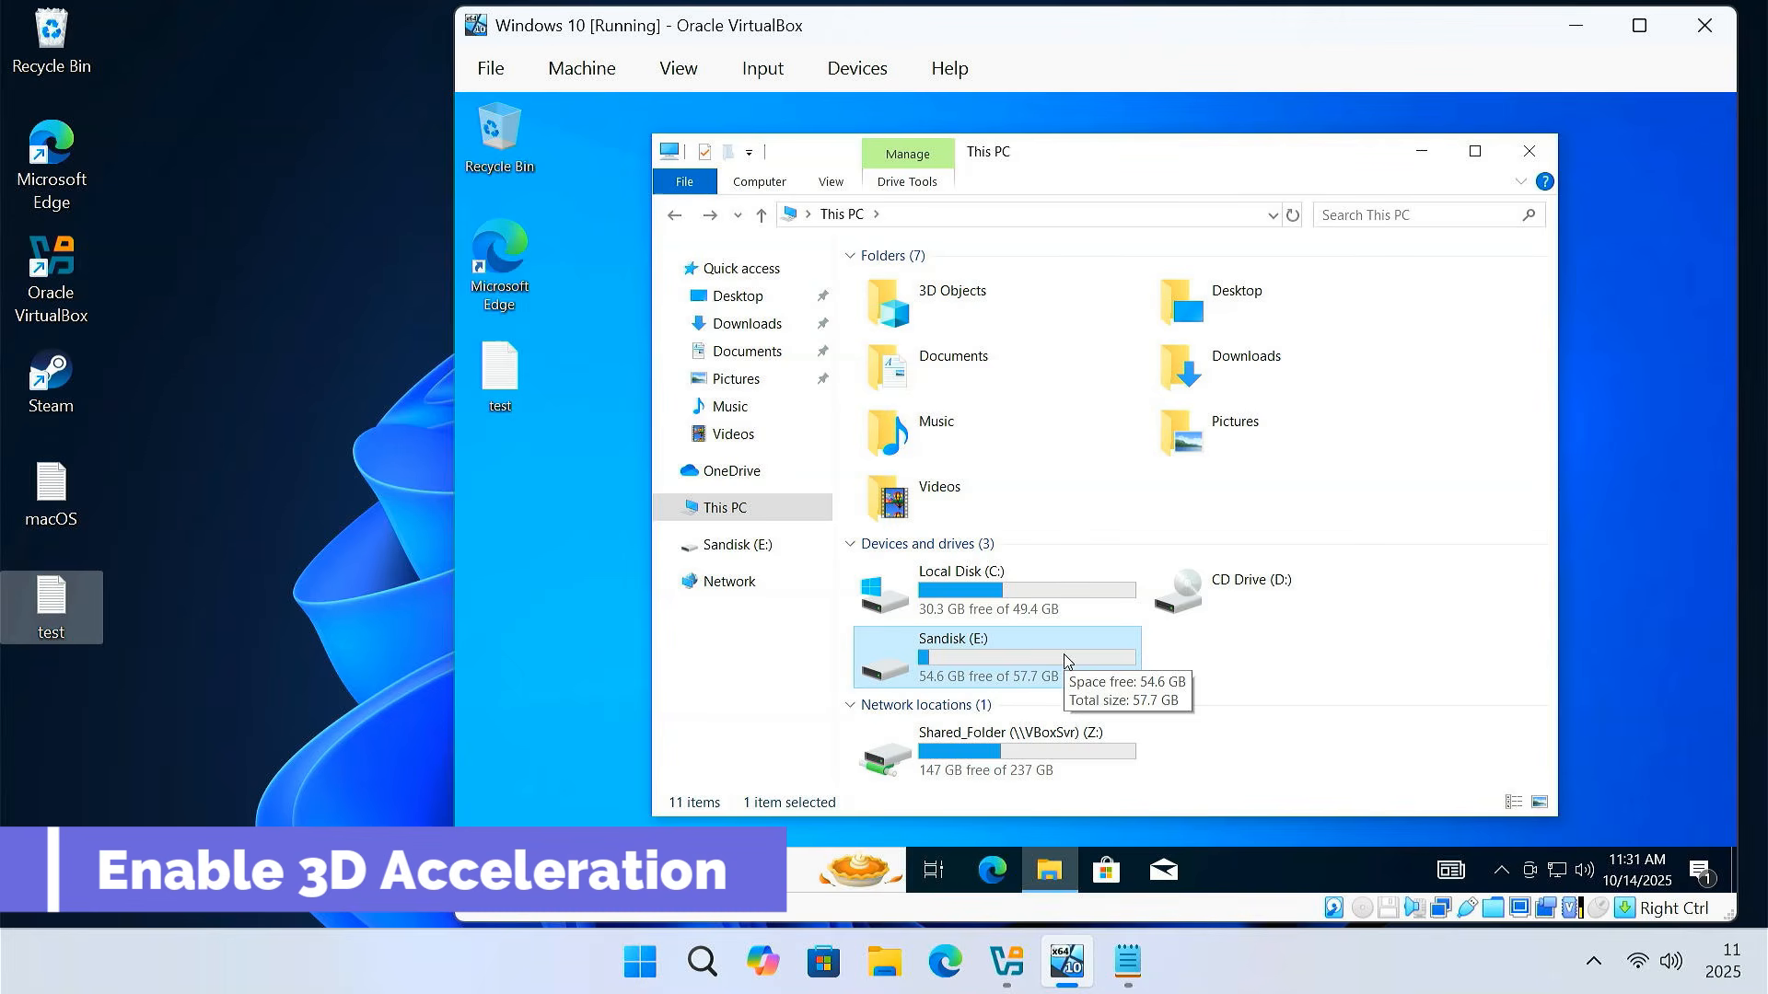
Close the guest Explorer window and shut down Windows 10 via Start > Power > Shut down
left_click(1529, 150)
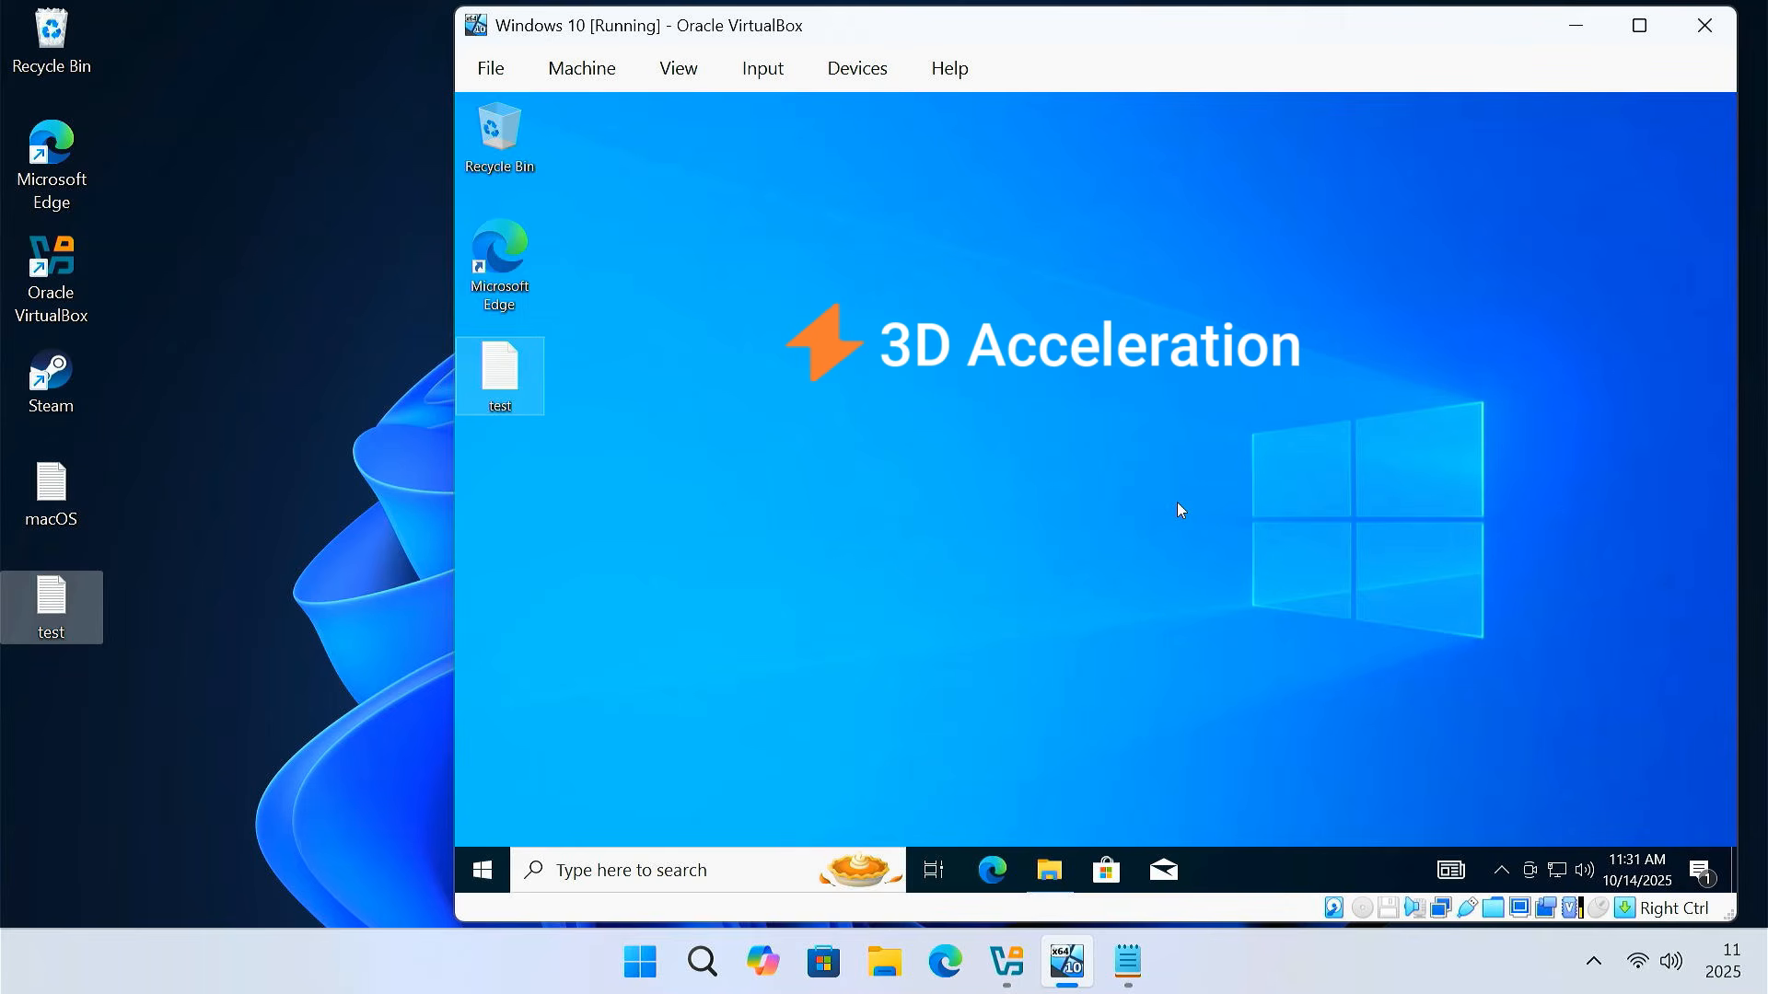
left_click(478, 884)
left_click(482, 820)
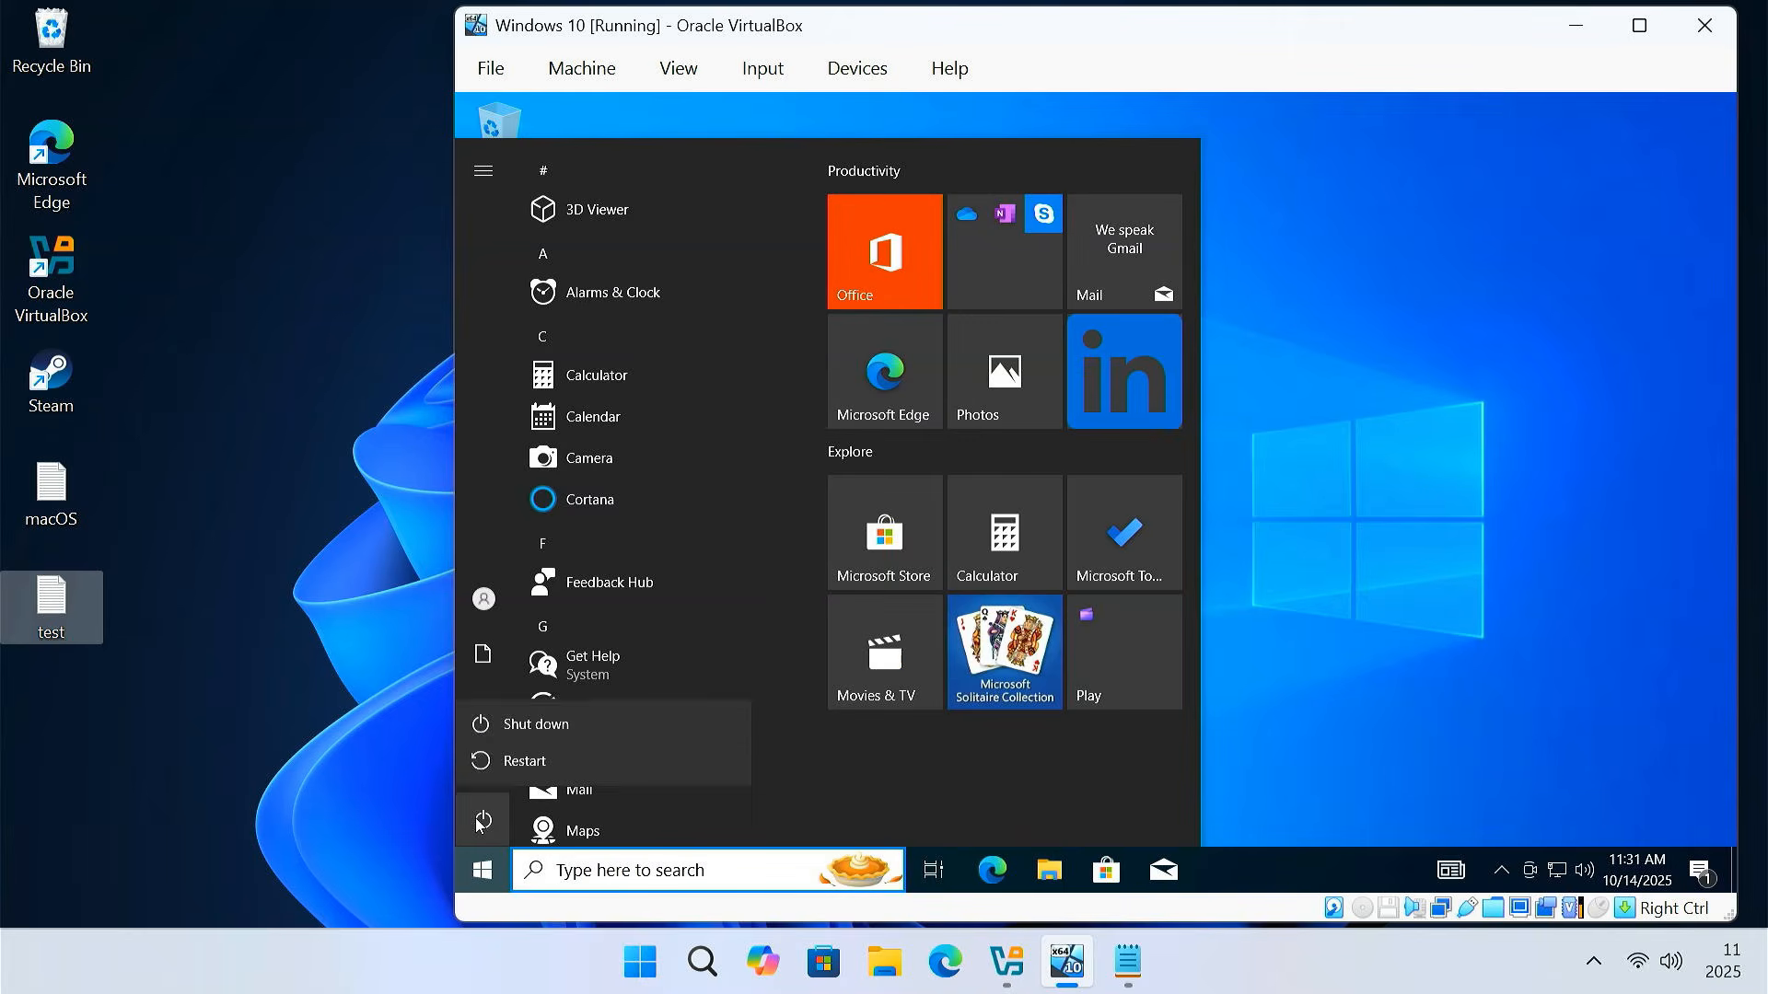
left_click(576, 726)
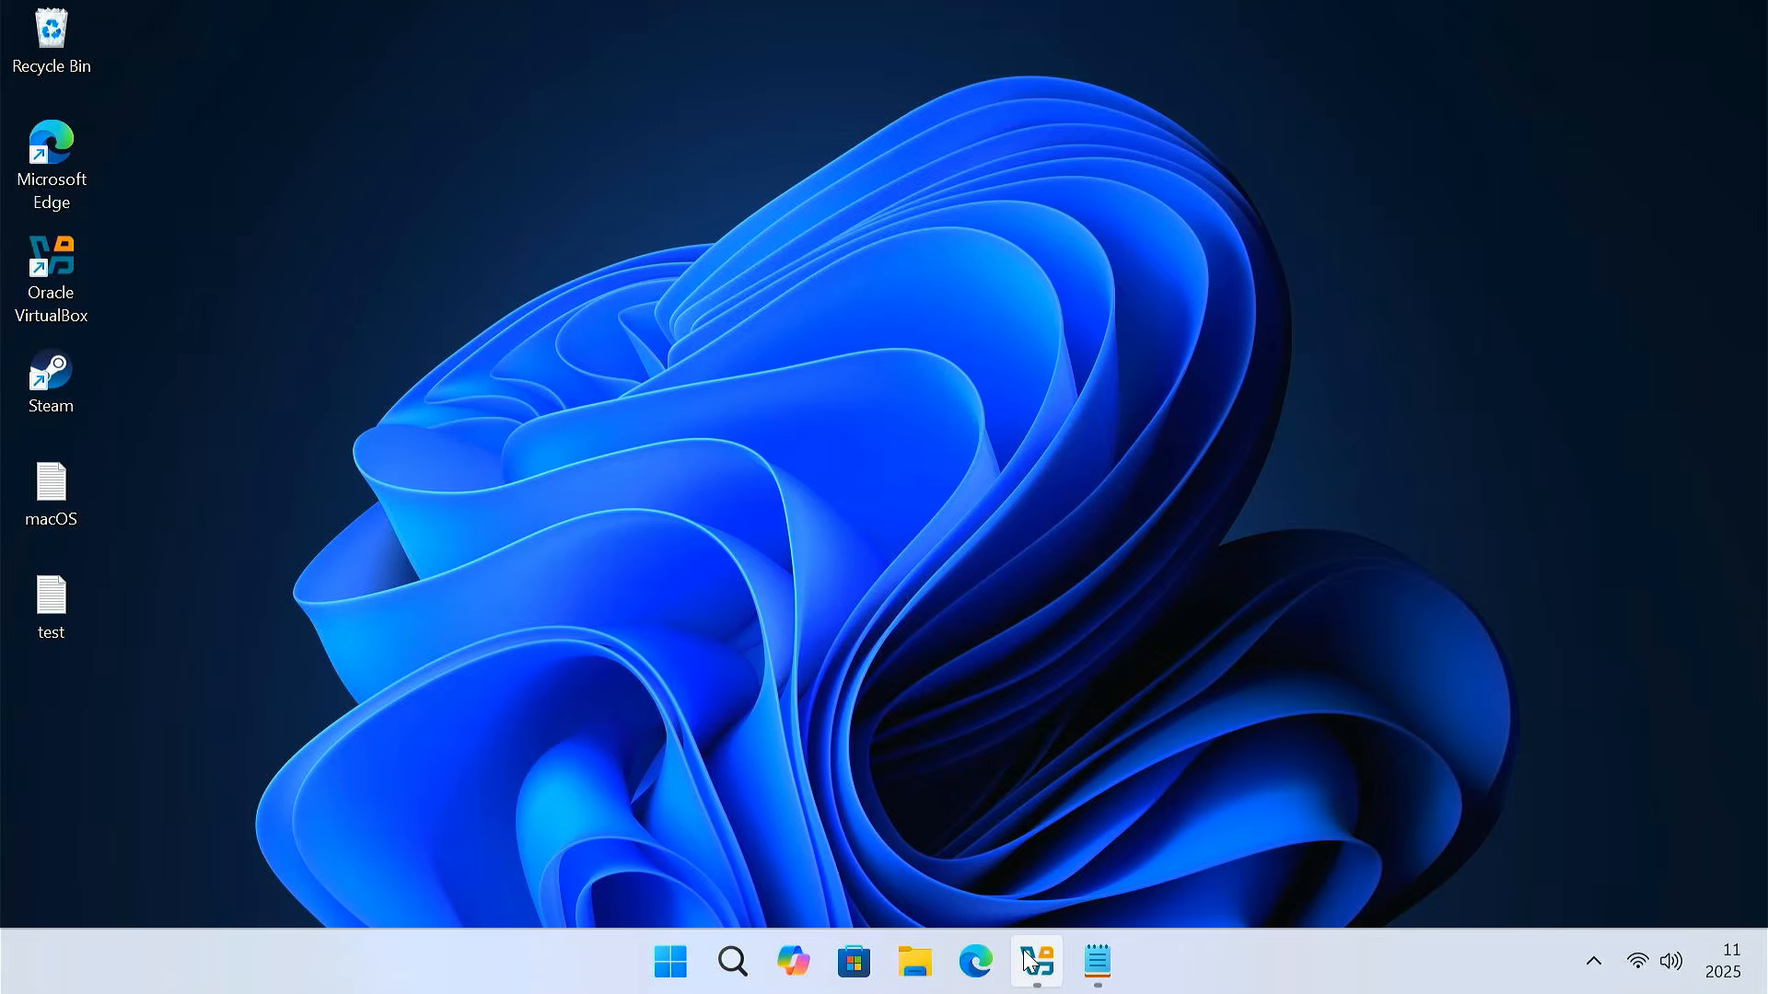
left_click(1030, 961)
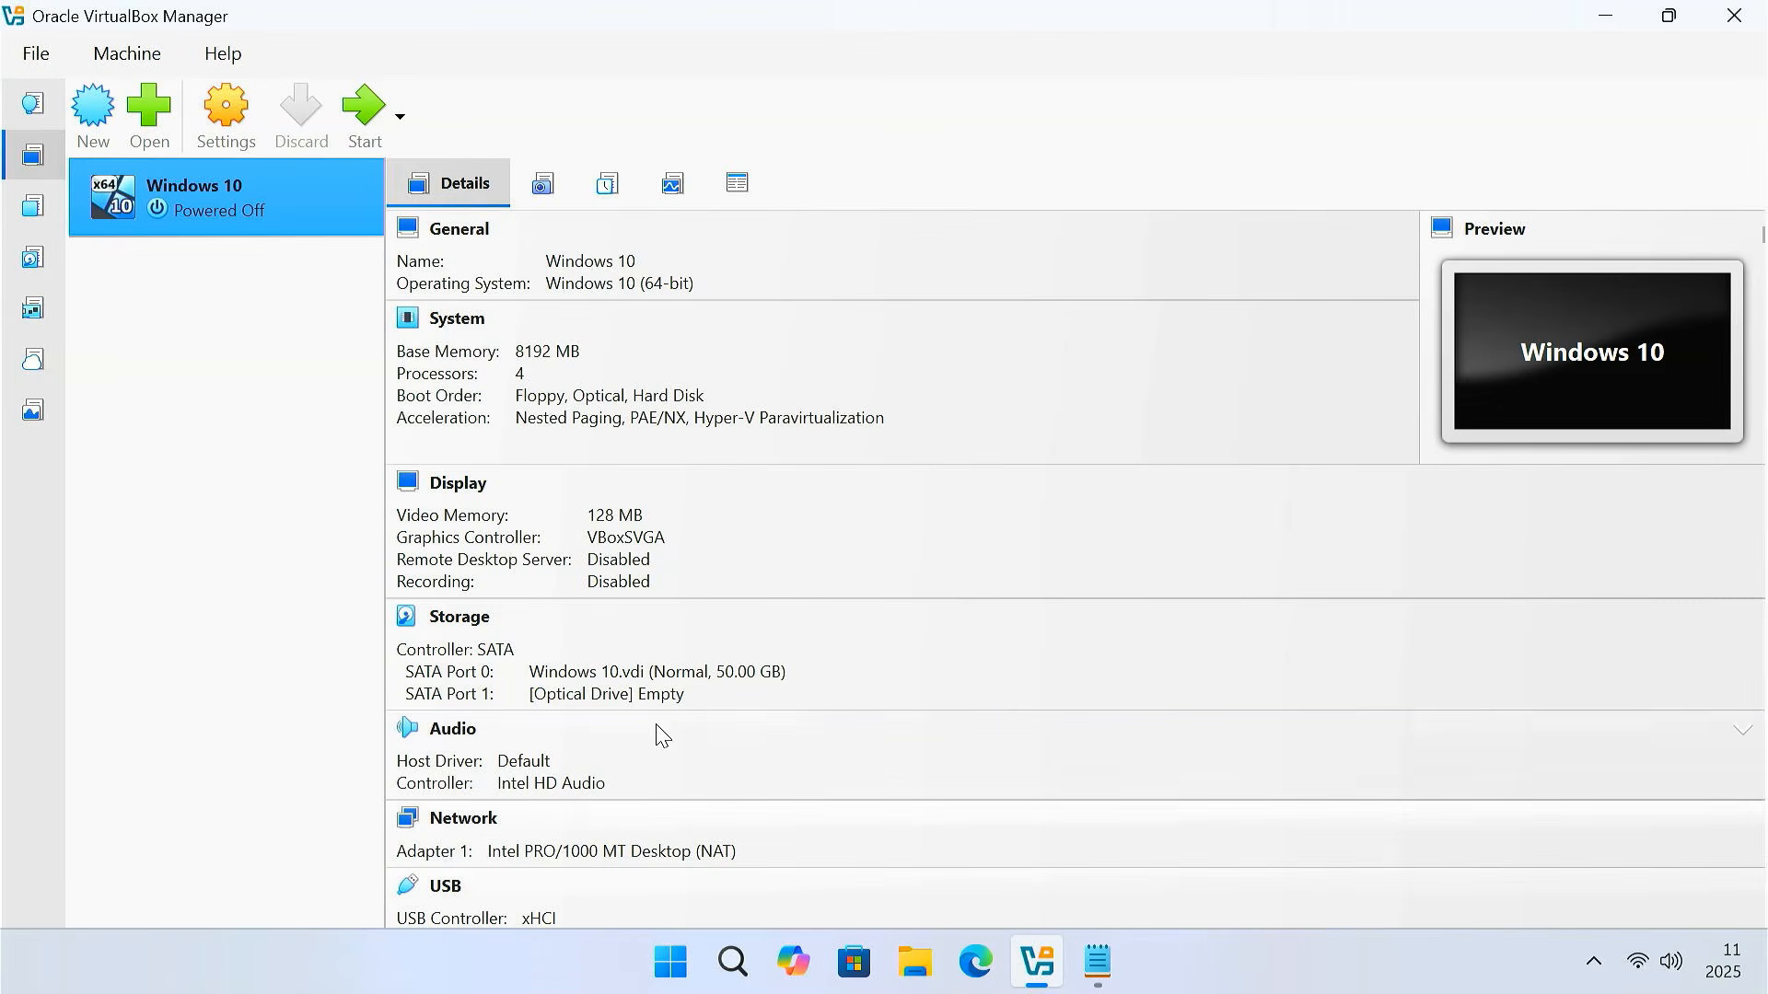
In the Windows 10 VM's Display settings, enable 3D Acceleration and set video memory to 256 MB
left_click(234, 119)
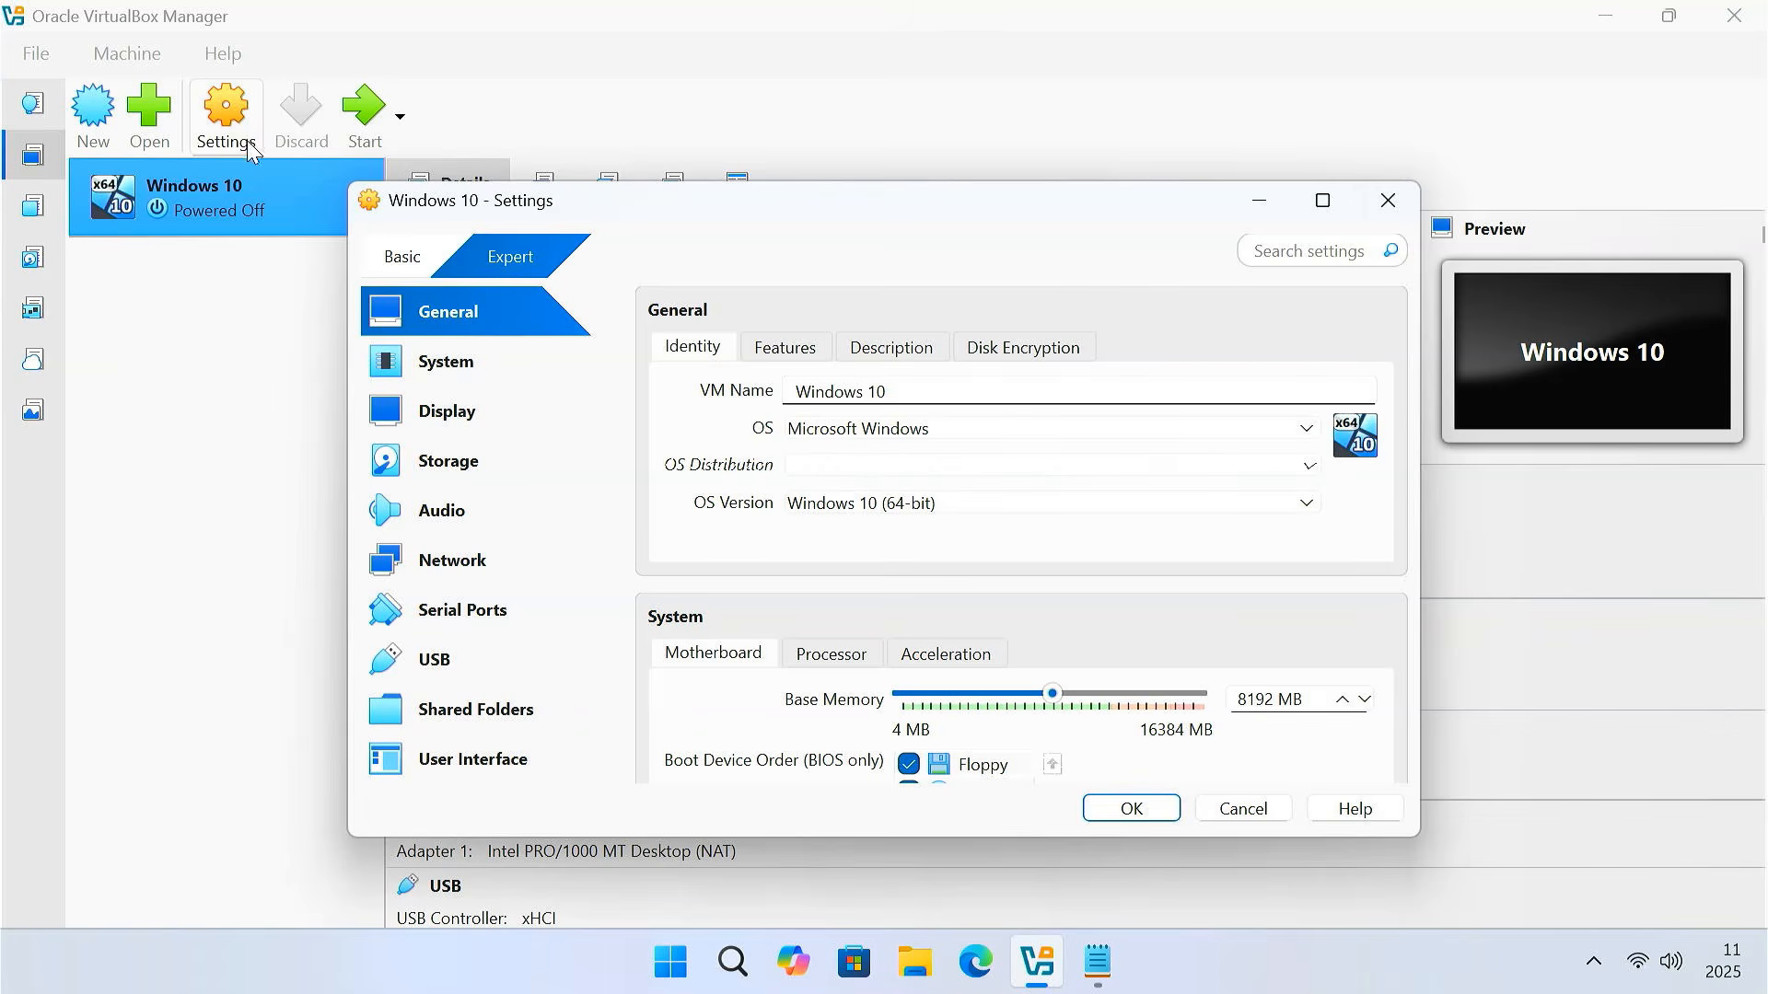
left_click(497, 414)
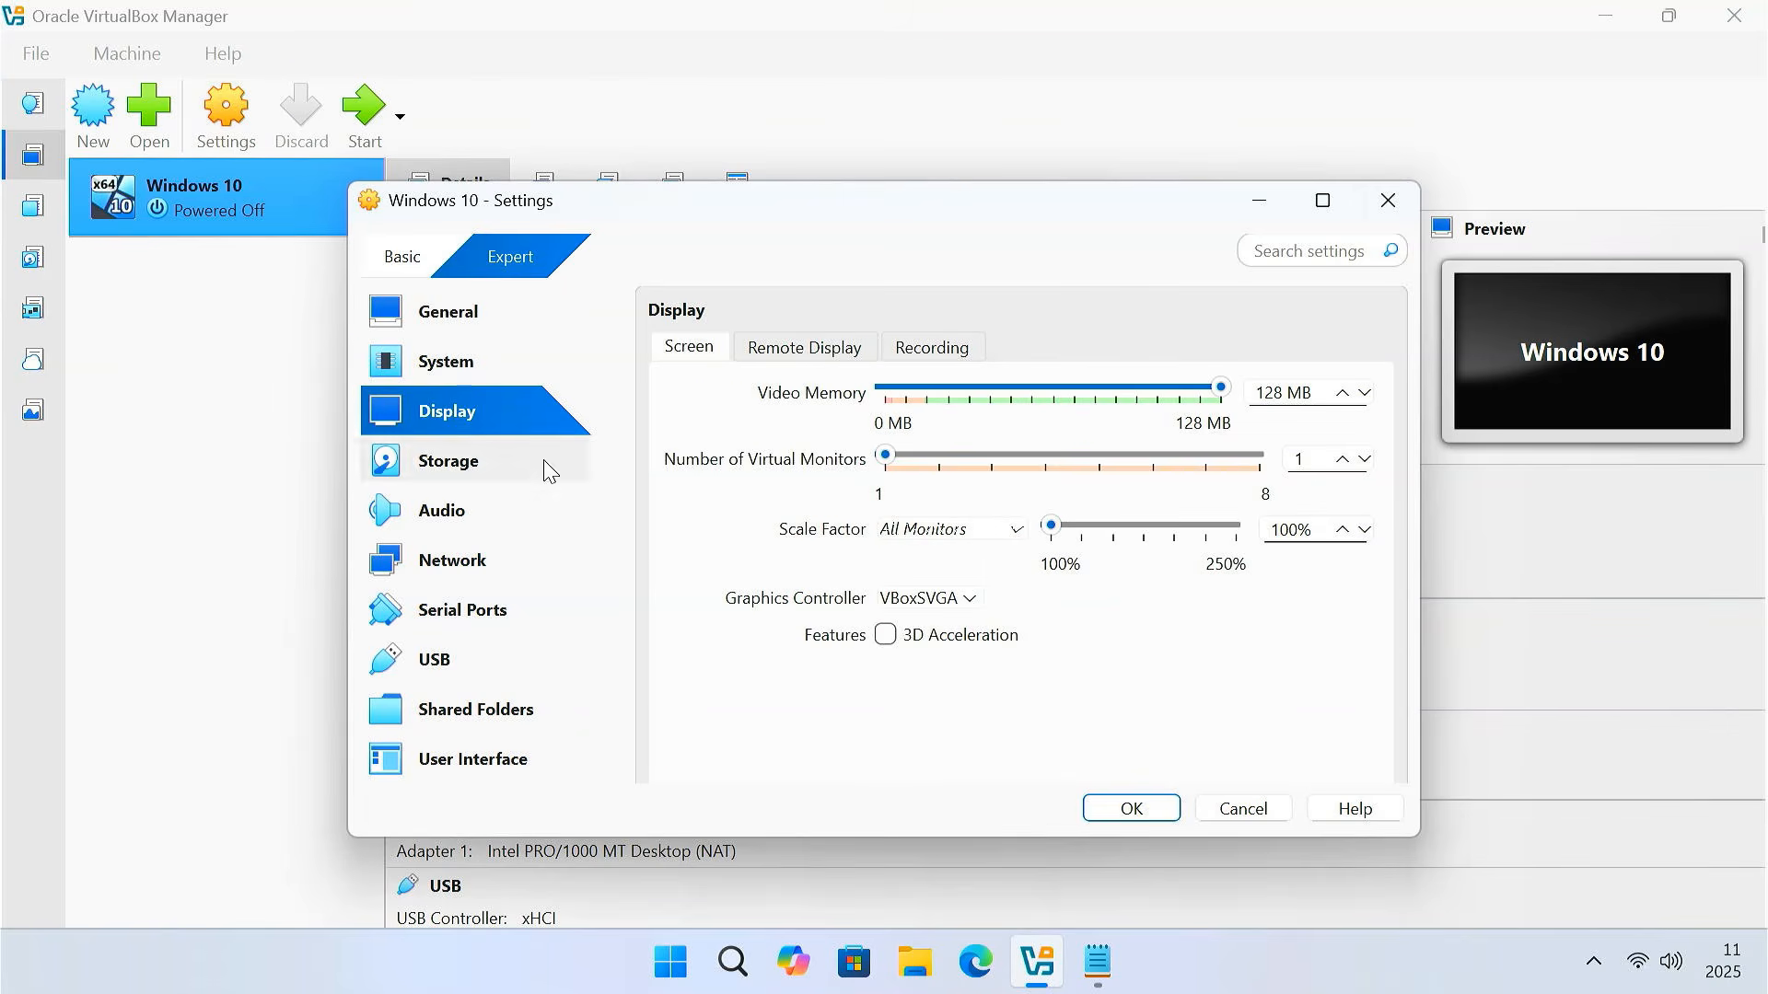
left_click(886, 635)
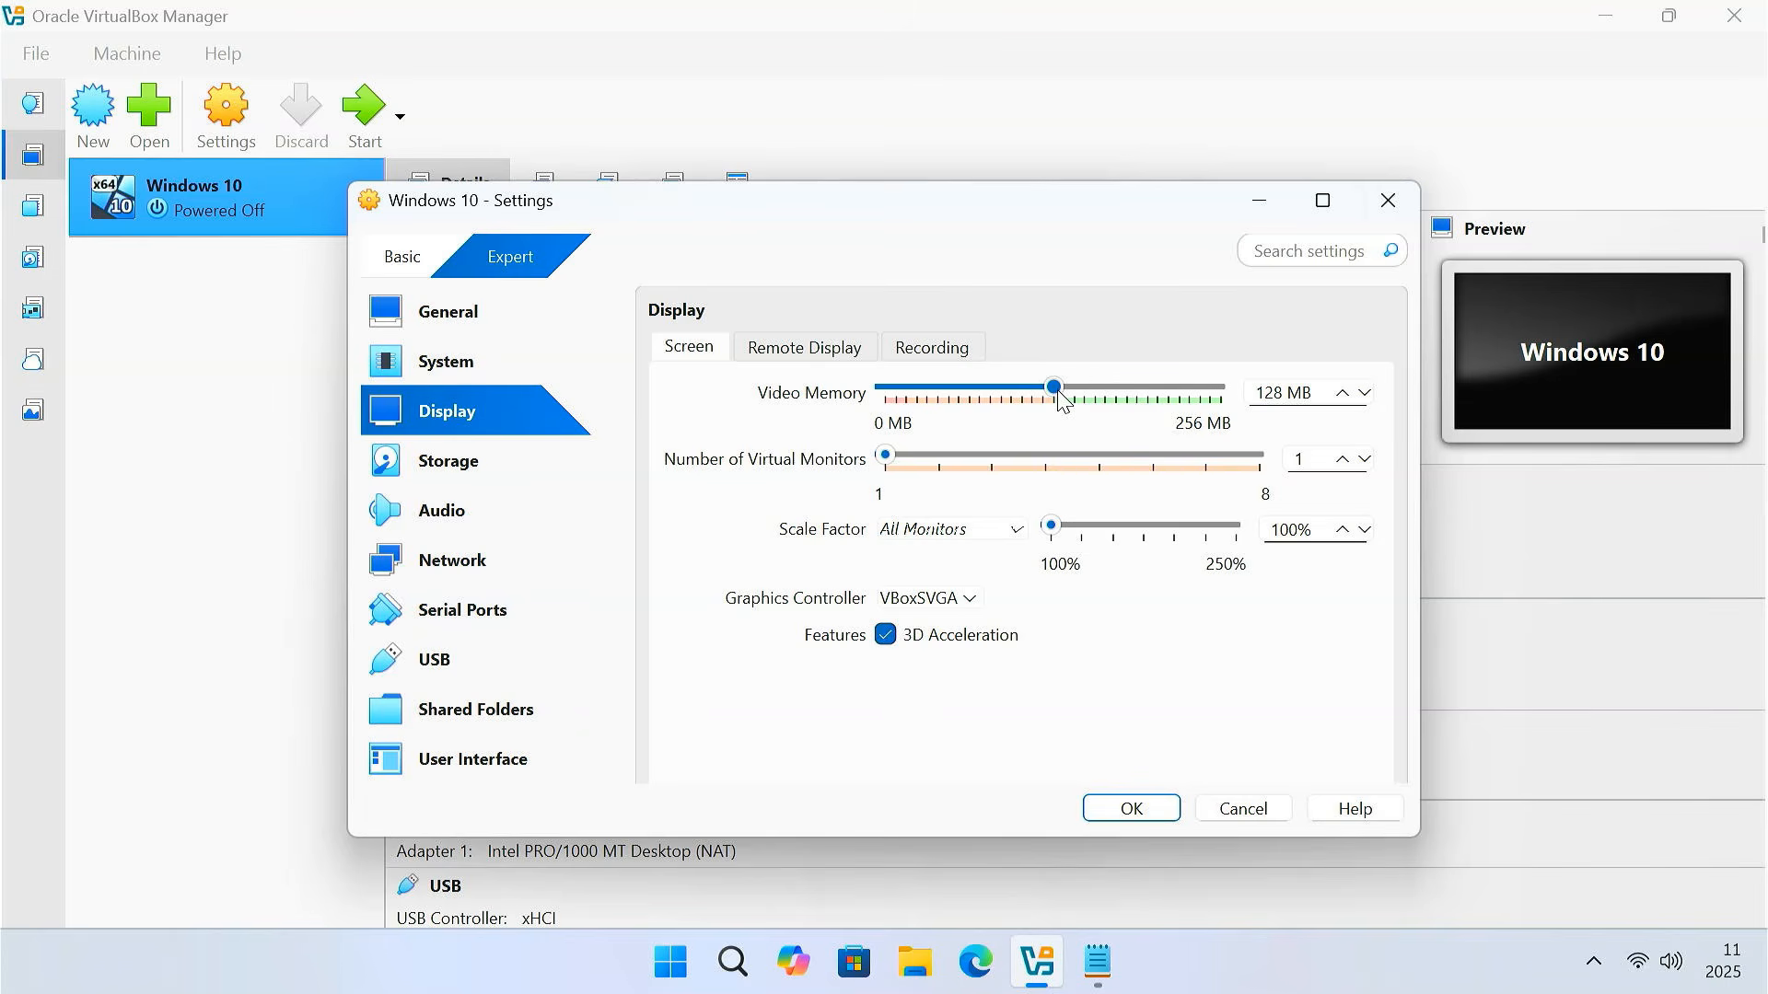
left_click_drag(1061, 398, 1314, 396)
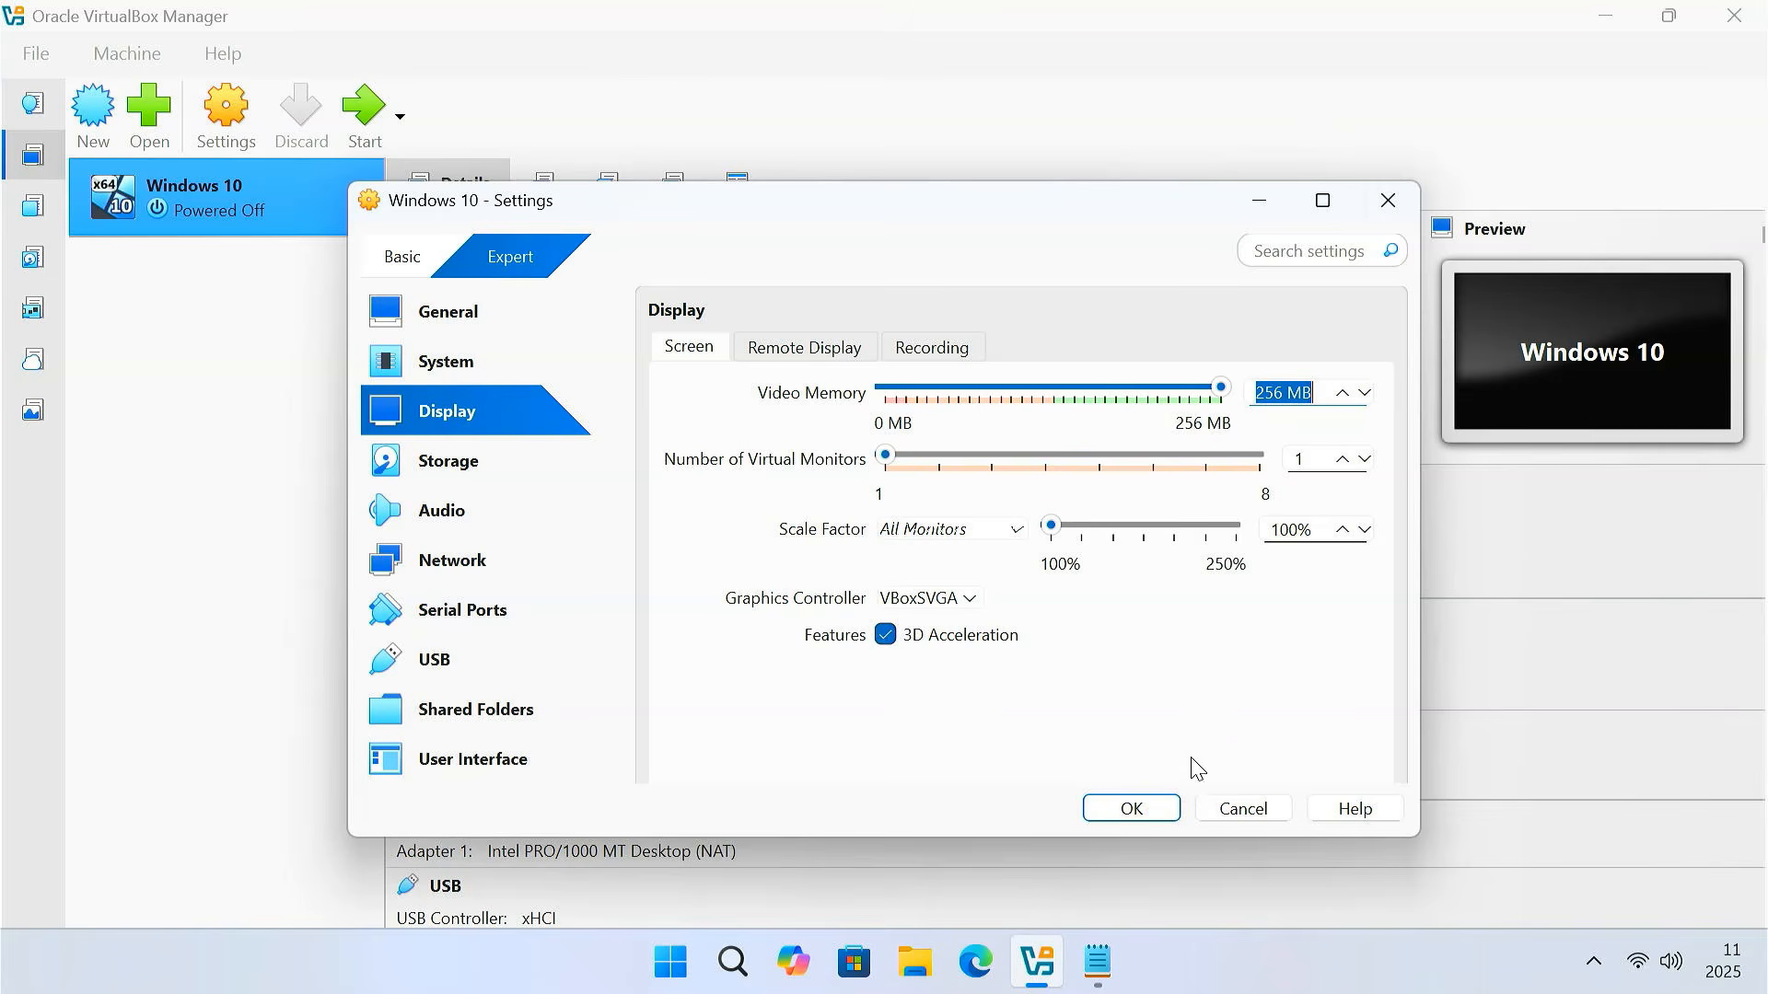
left_click(1138, 816)
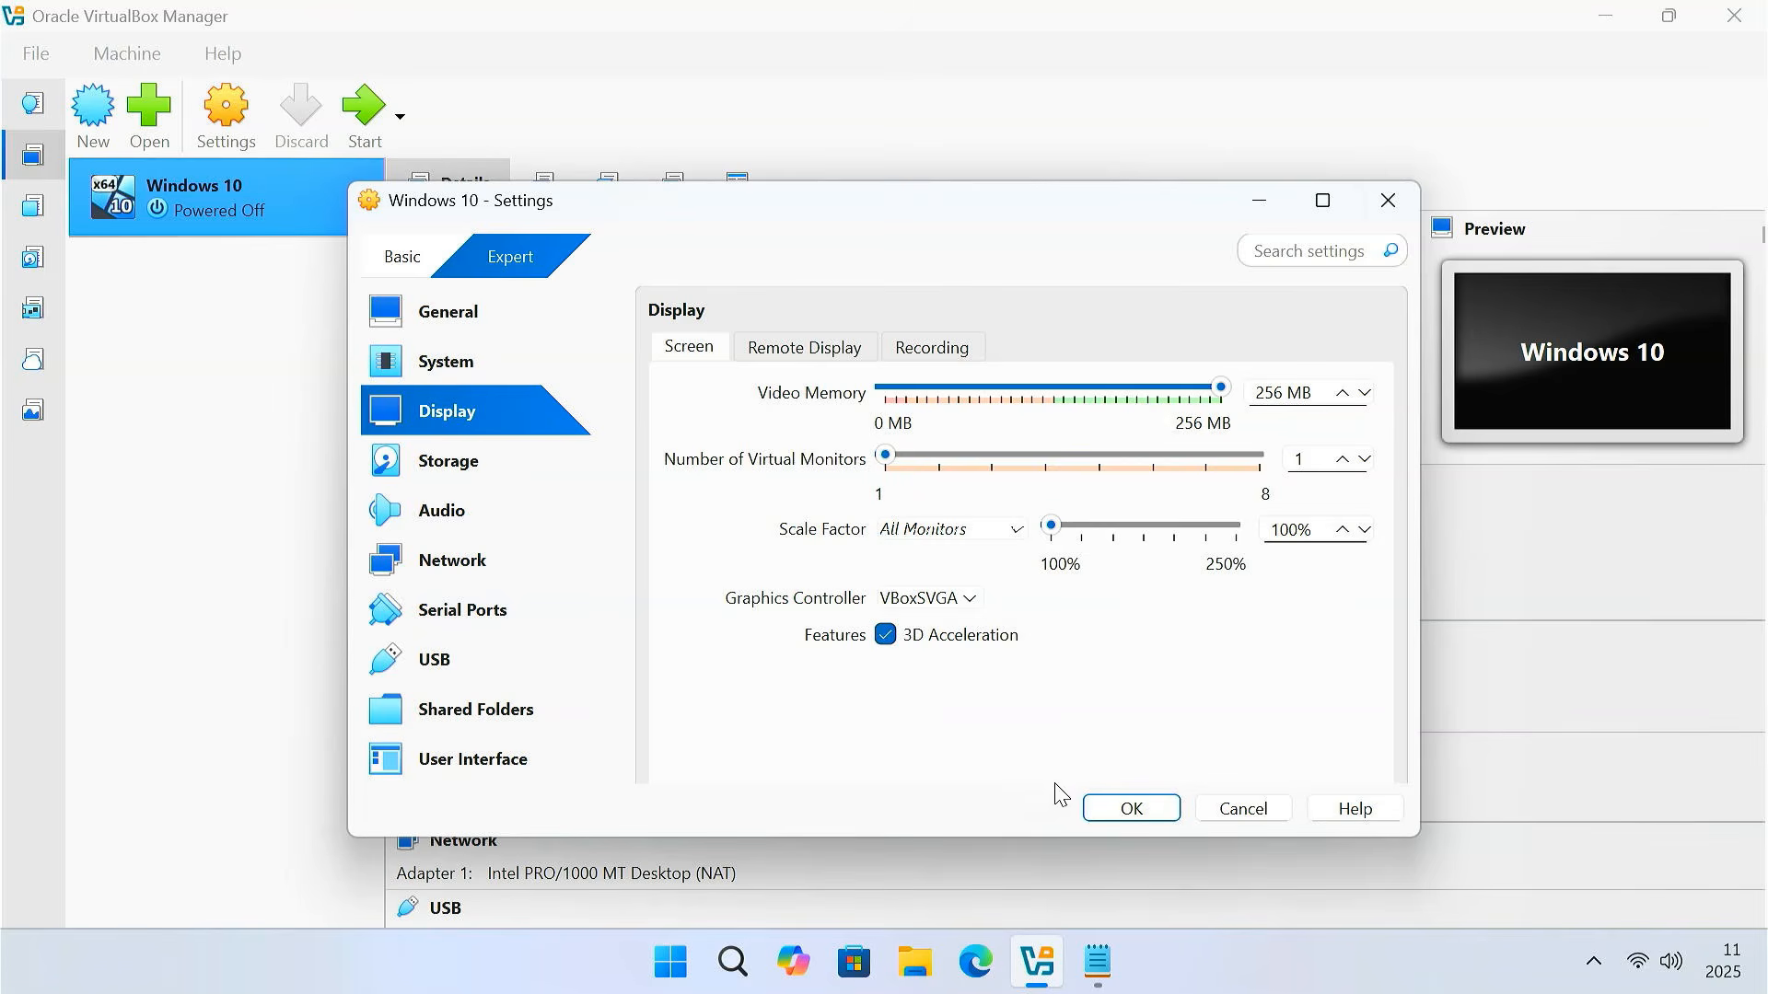
left_click(516, 462)
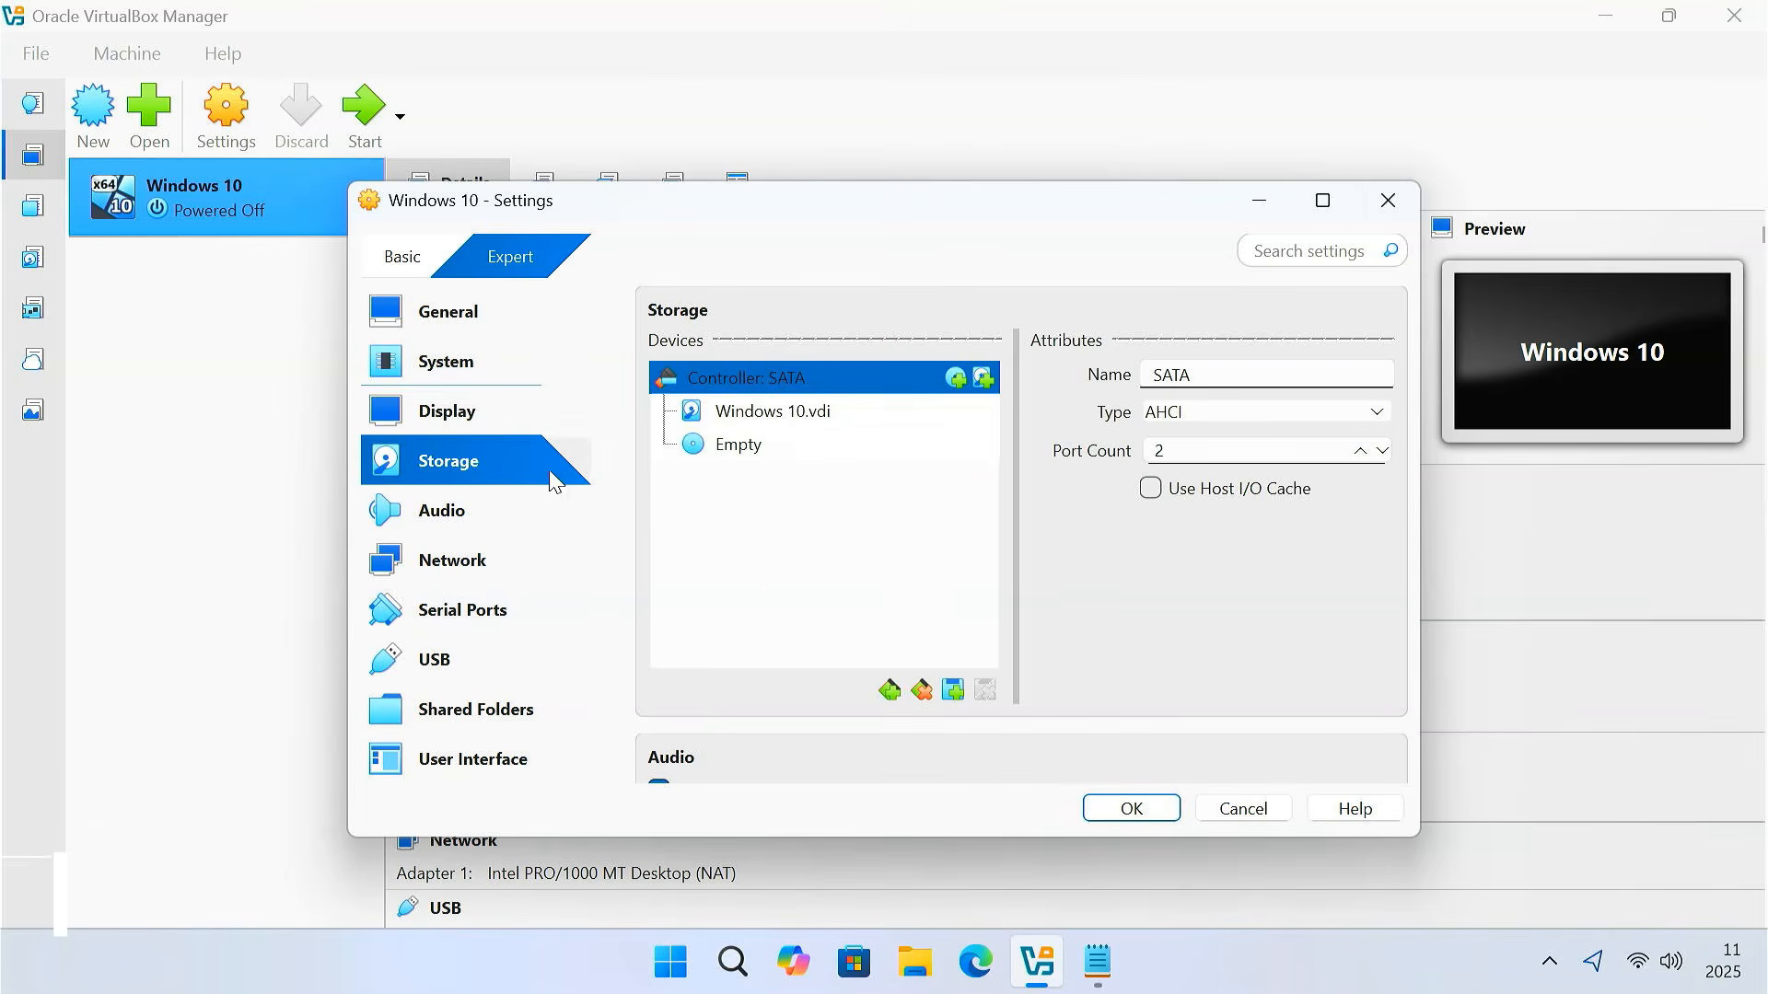
Select Windows 10.vdi under Controller: SATA to view its 50.00 GB virtual size
left_click(808, 422)
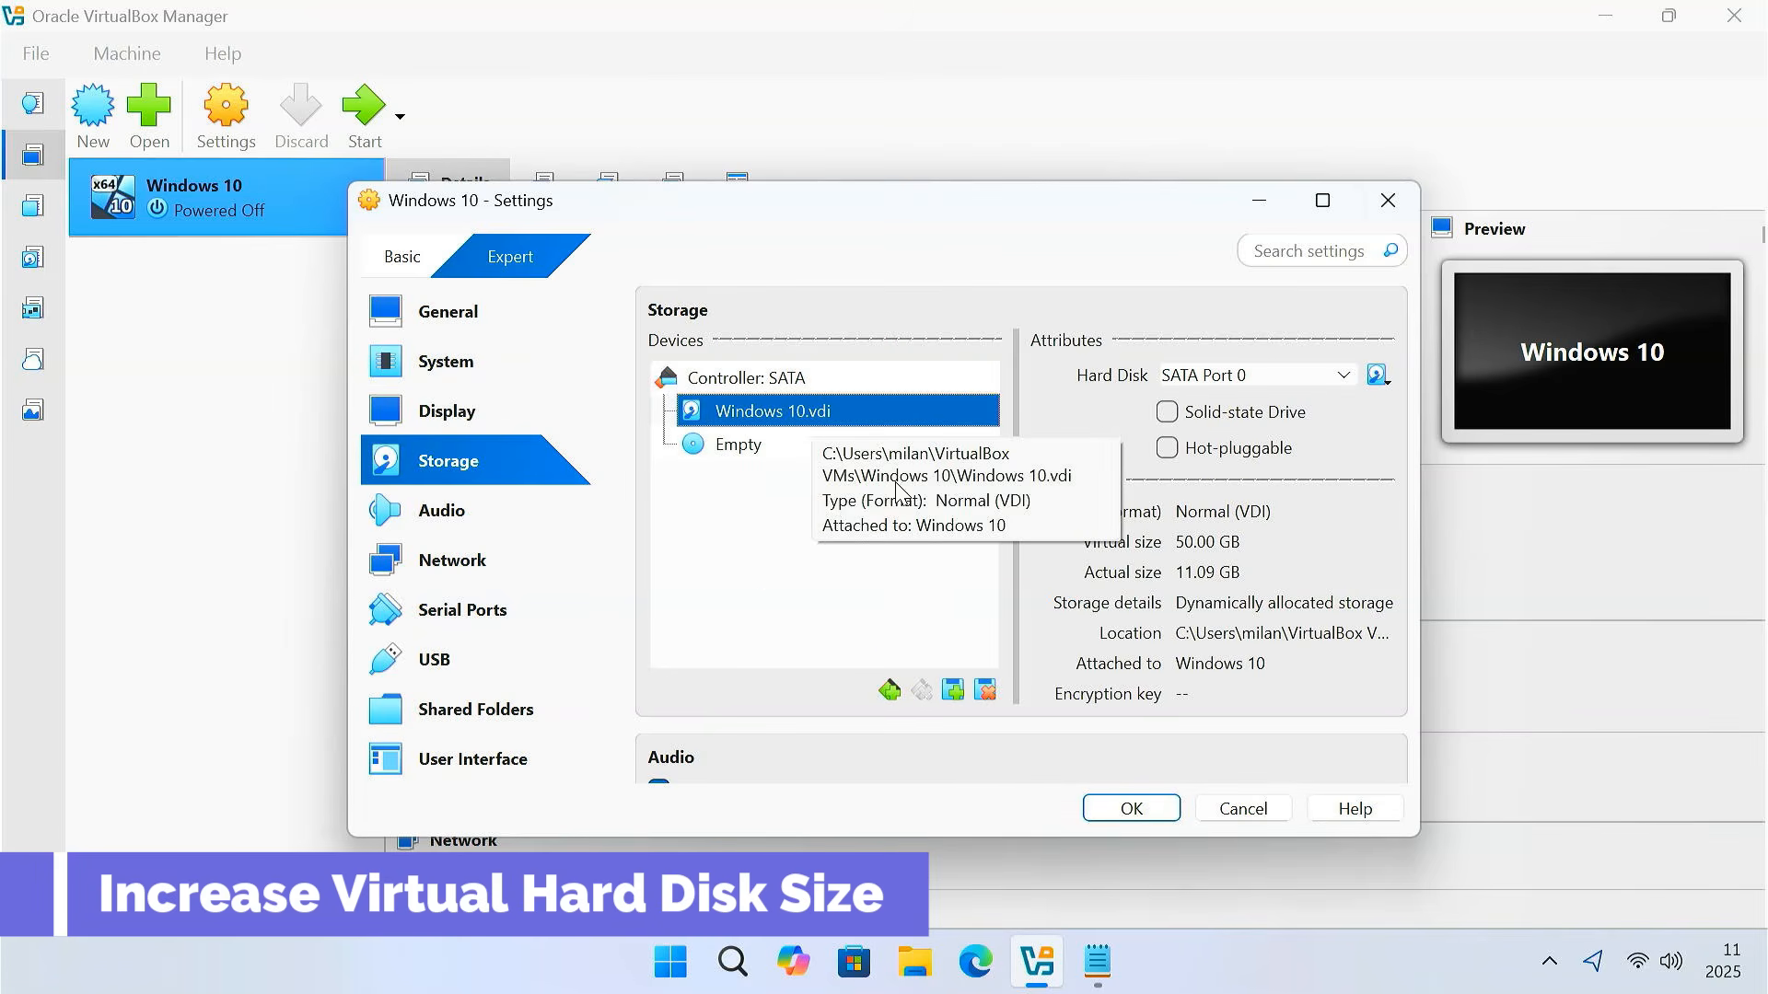
left_click(1197, 545)
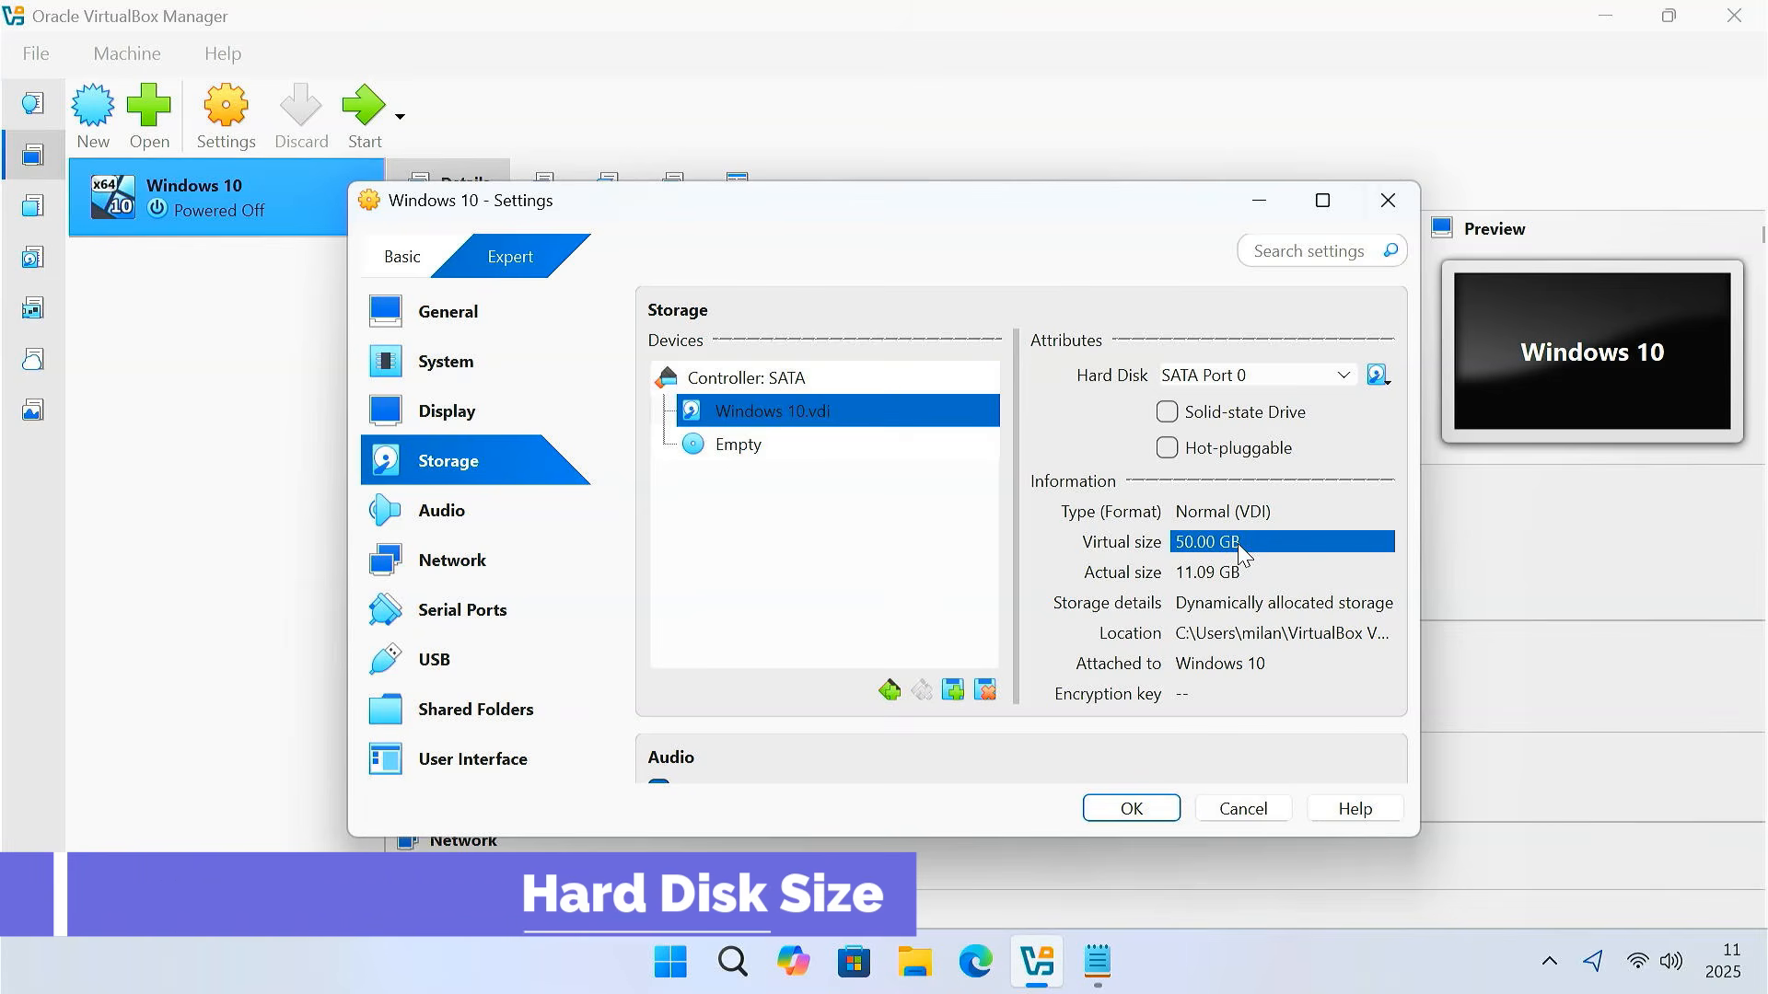
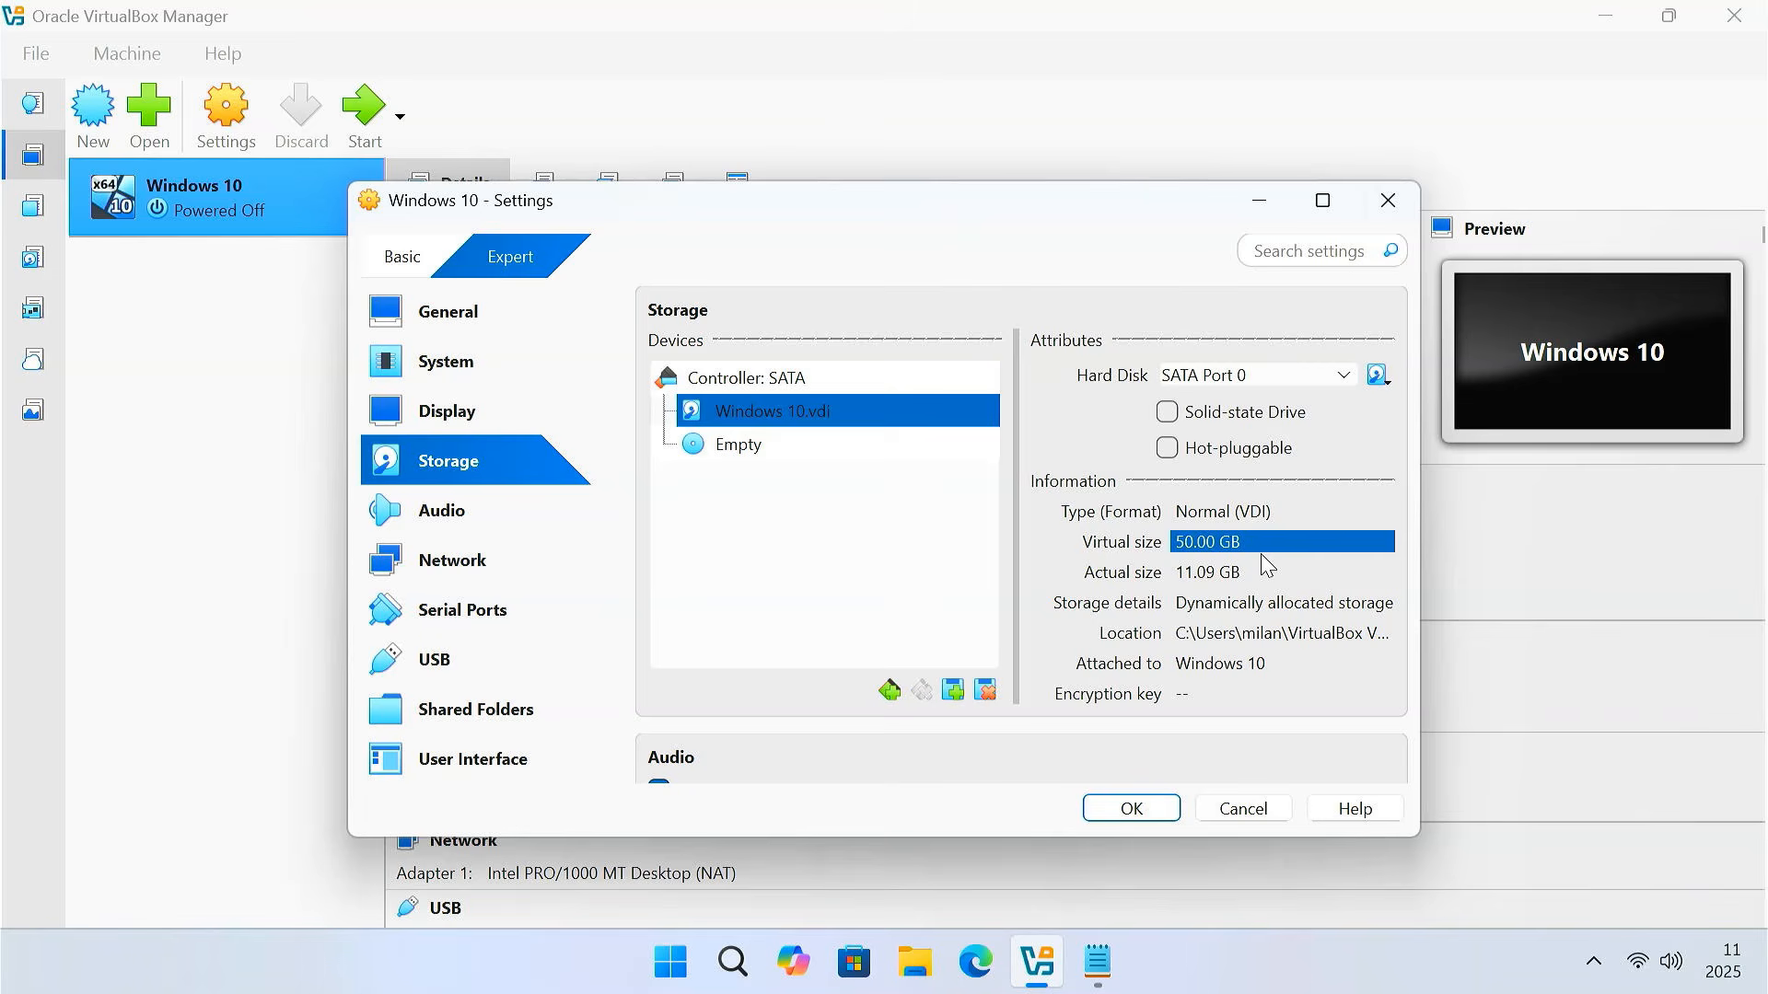
Search for cmd and launch Command Prompt as administrator, approving the permission prompt
left_click(732, 962)
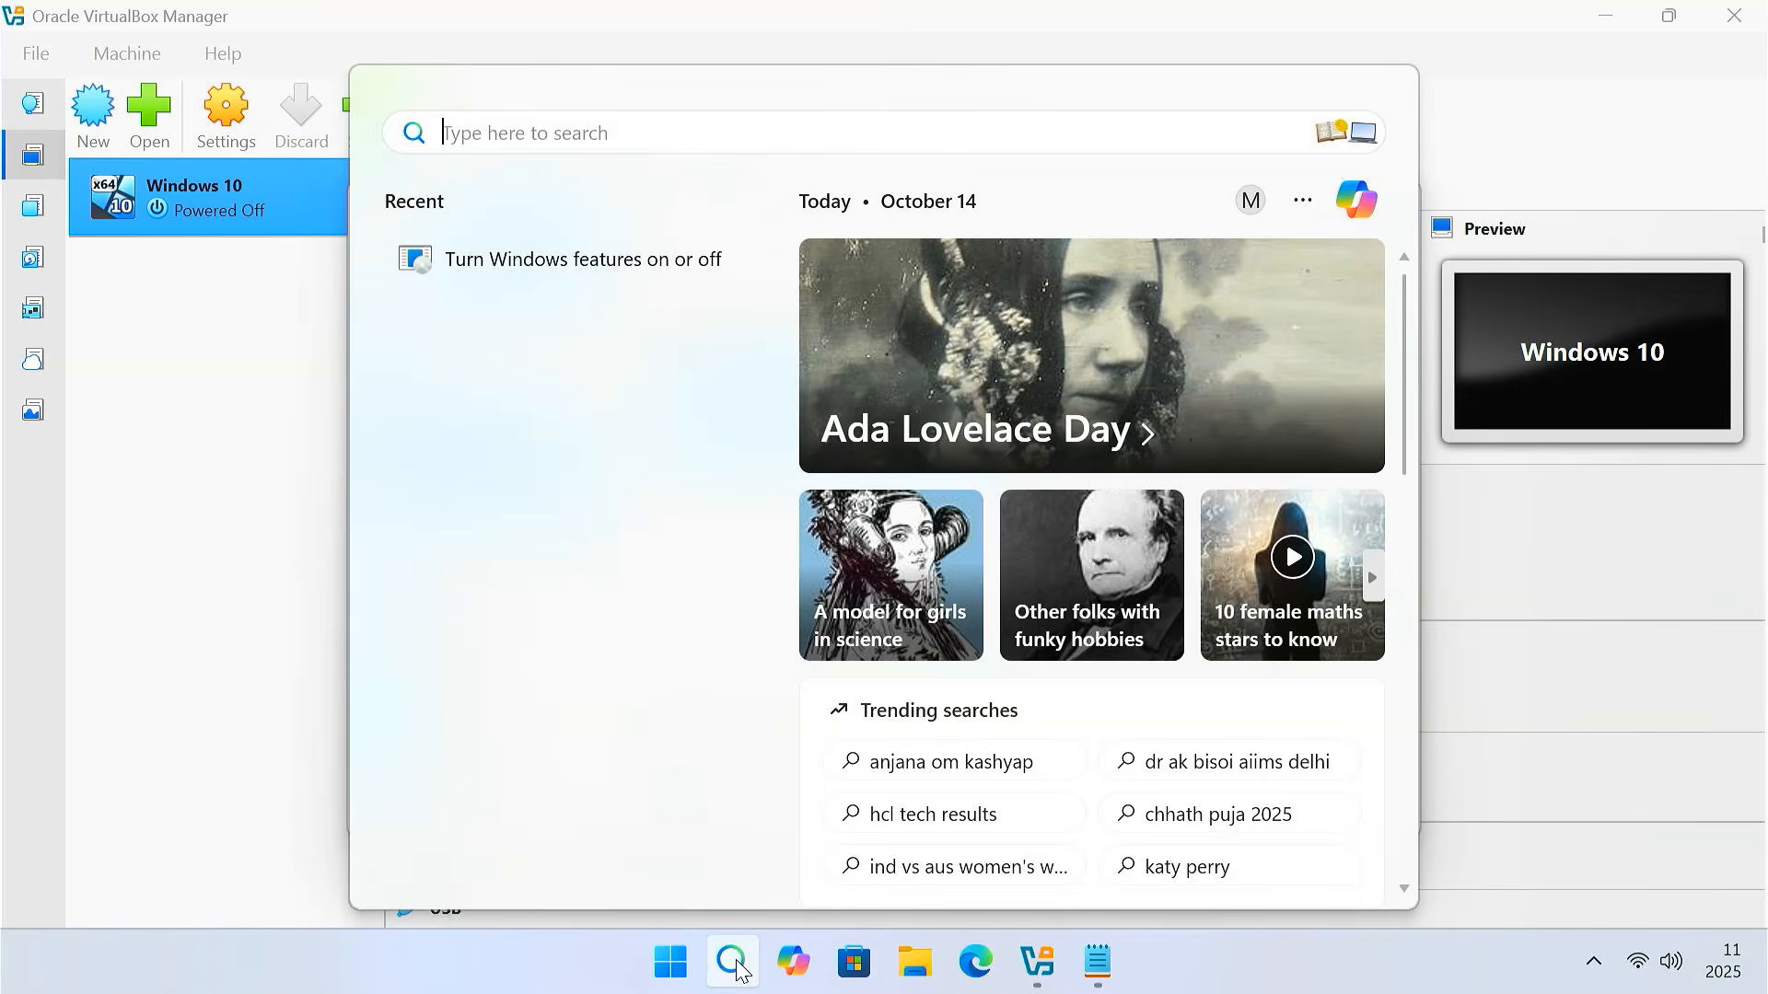
type("cmd")
right_click(635, 343)
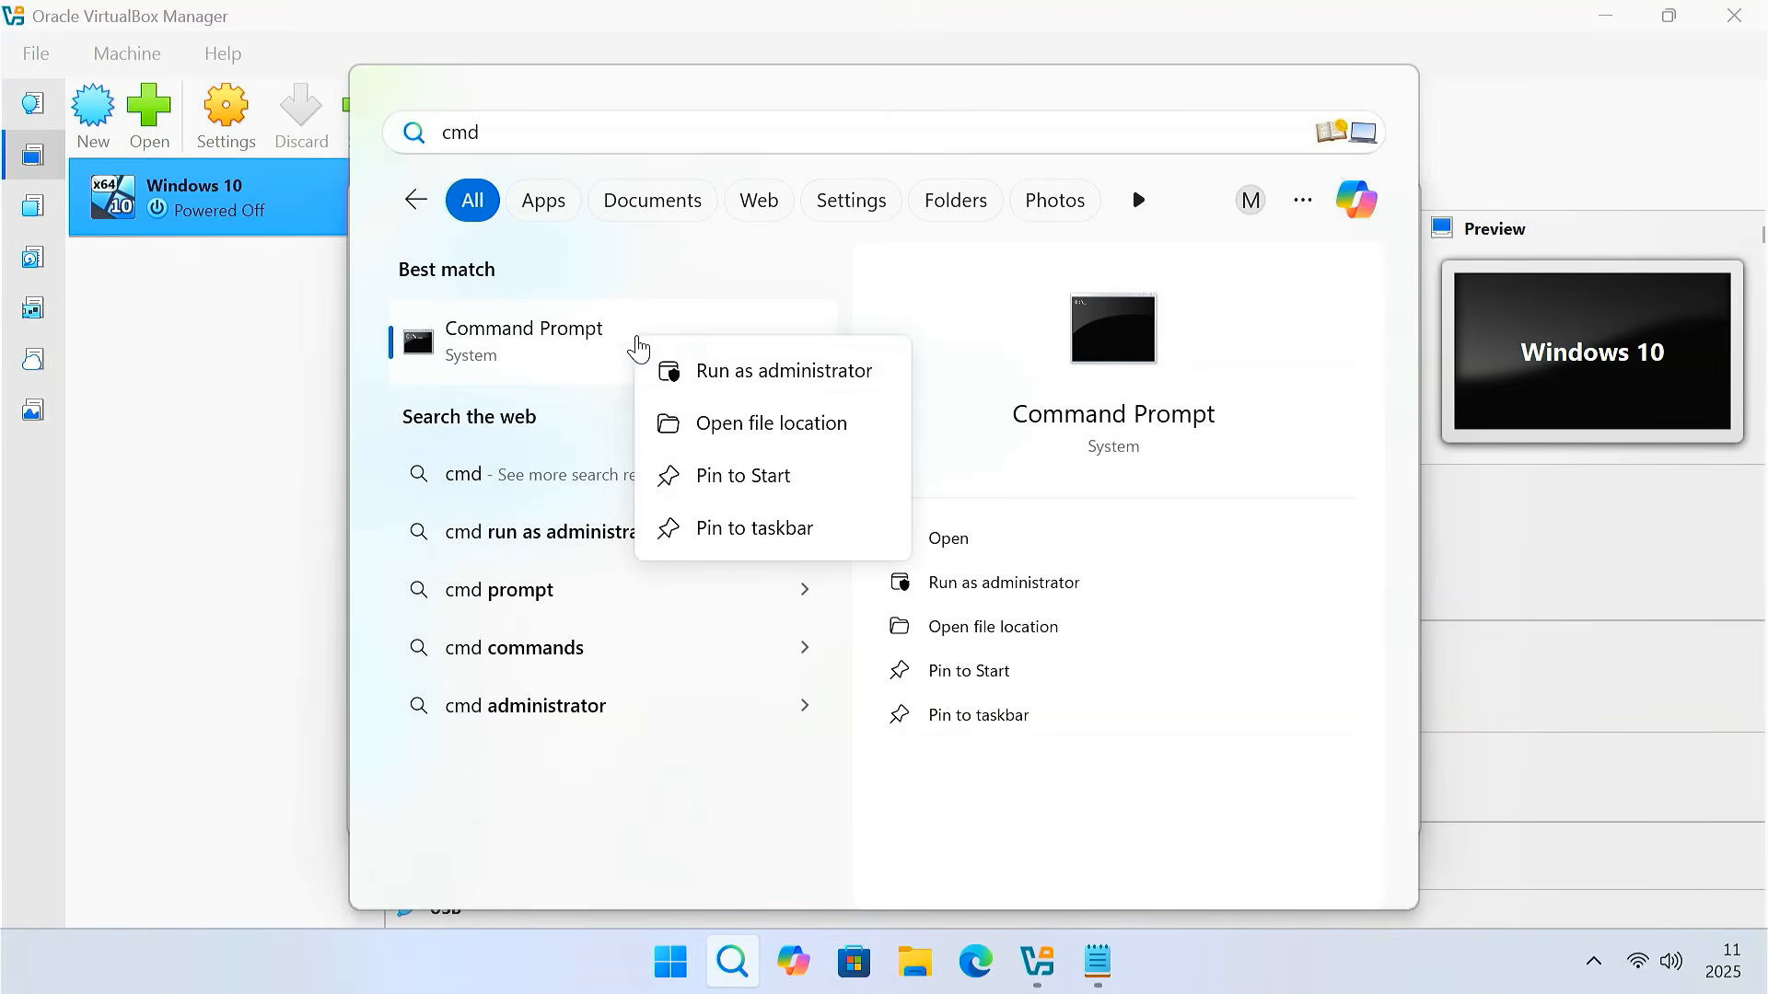
left_click(789, 391)
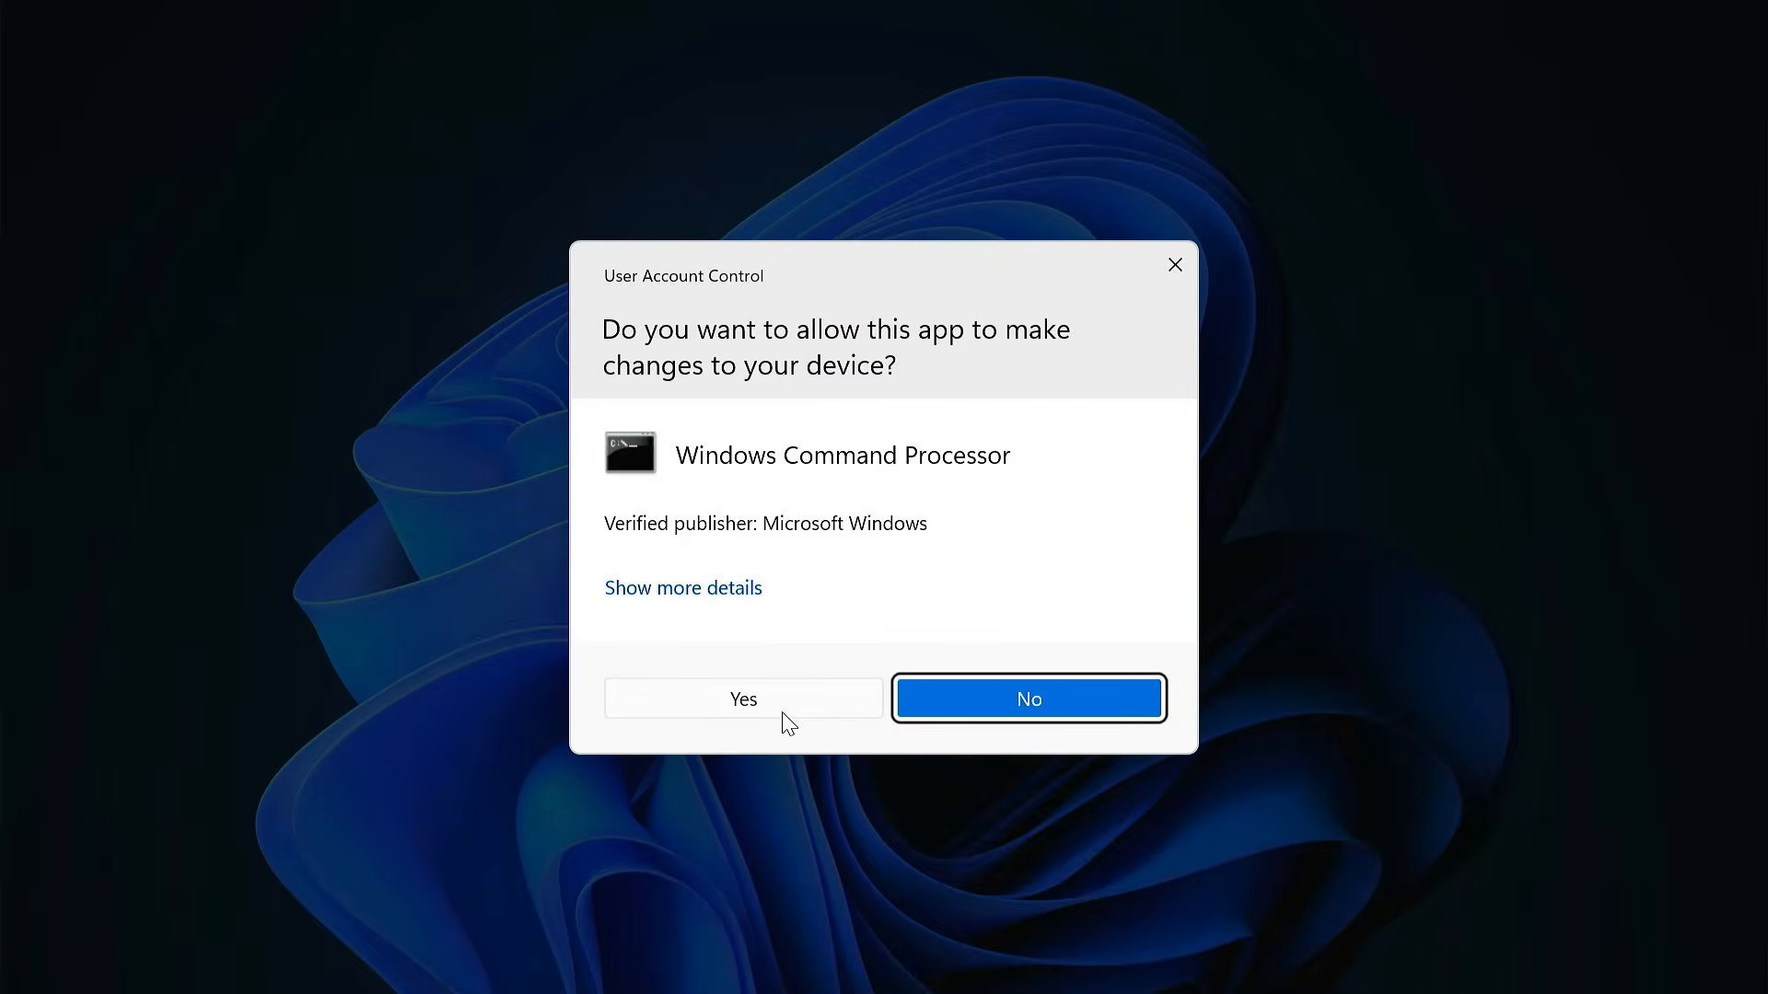
left_click(783, 713)
In File Explorer, browse to C:\Program Files\Oracle\VirtualBox and reveal its full path
left_click(884, 963)
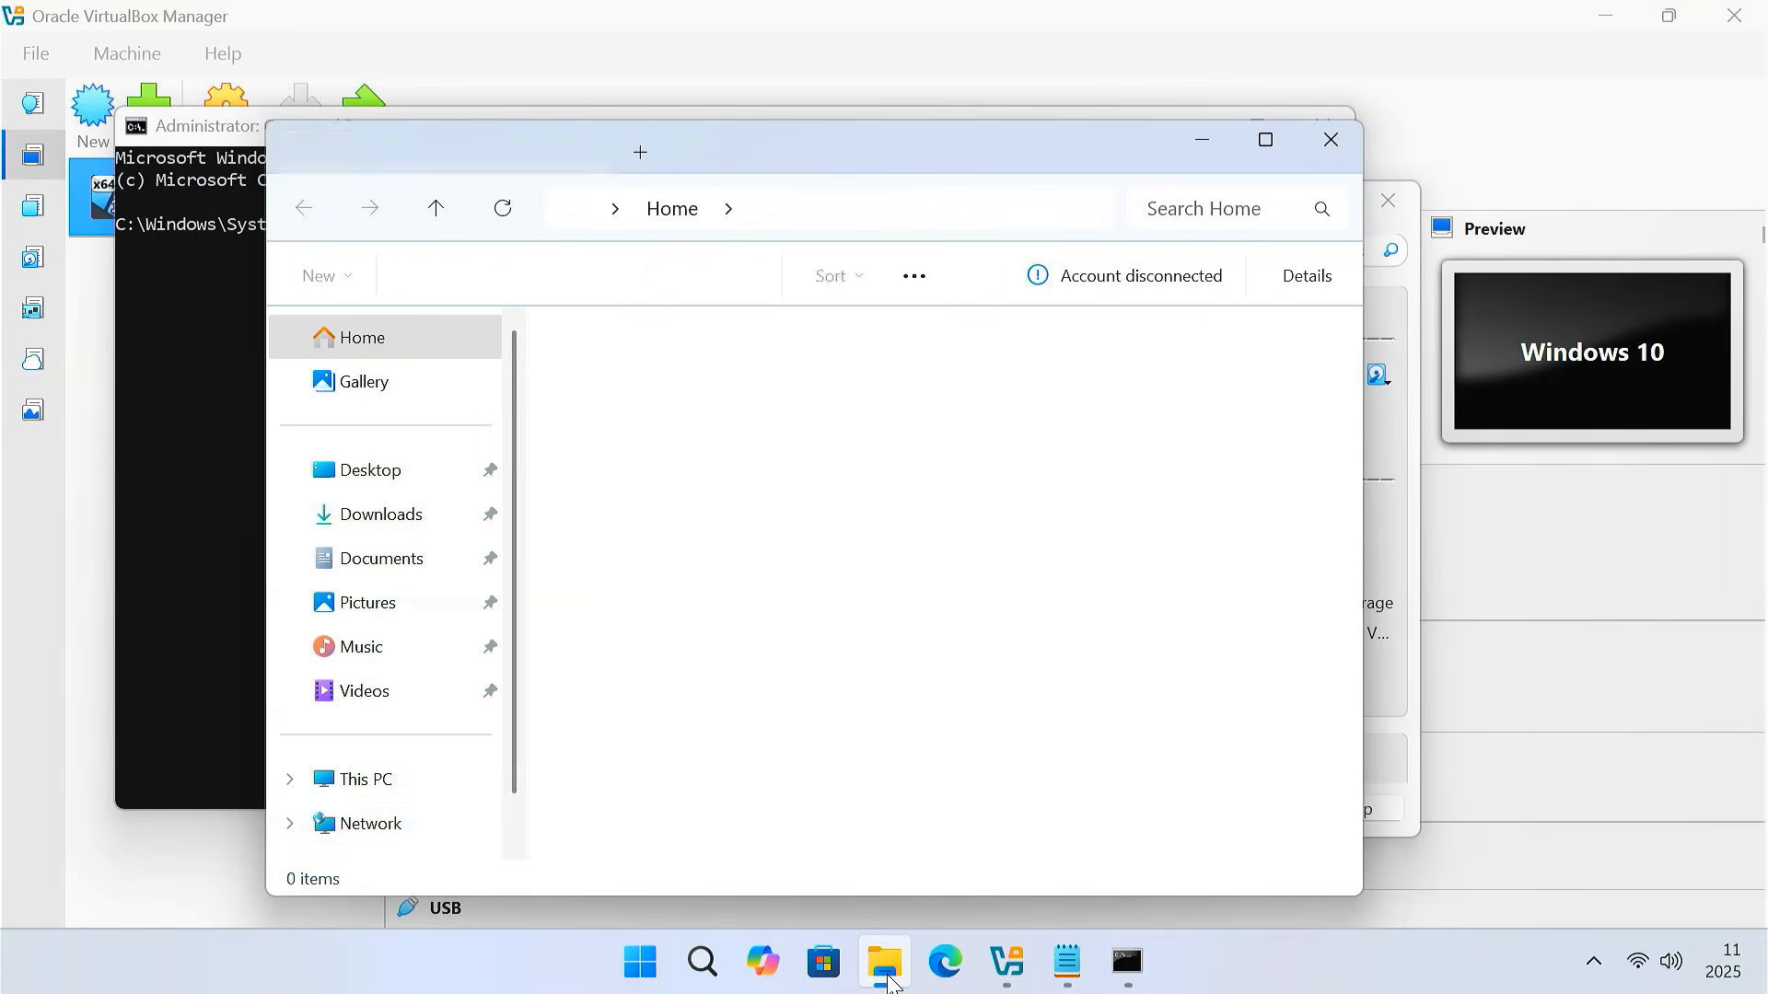
left_click(396, 781)
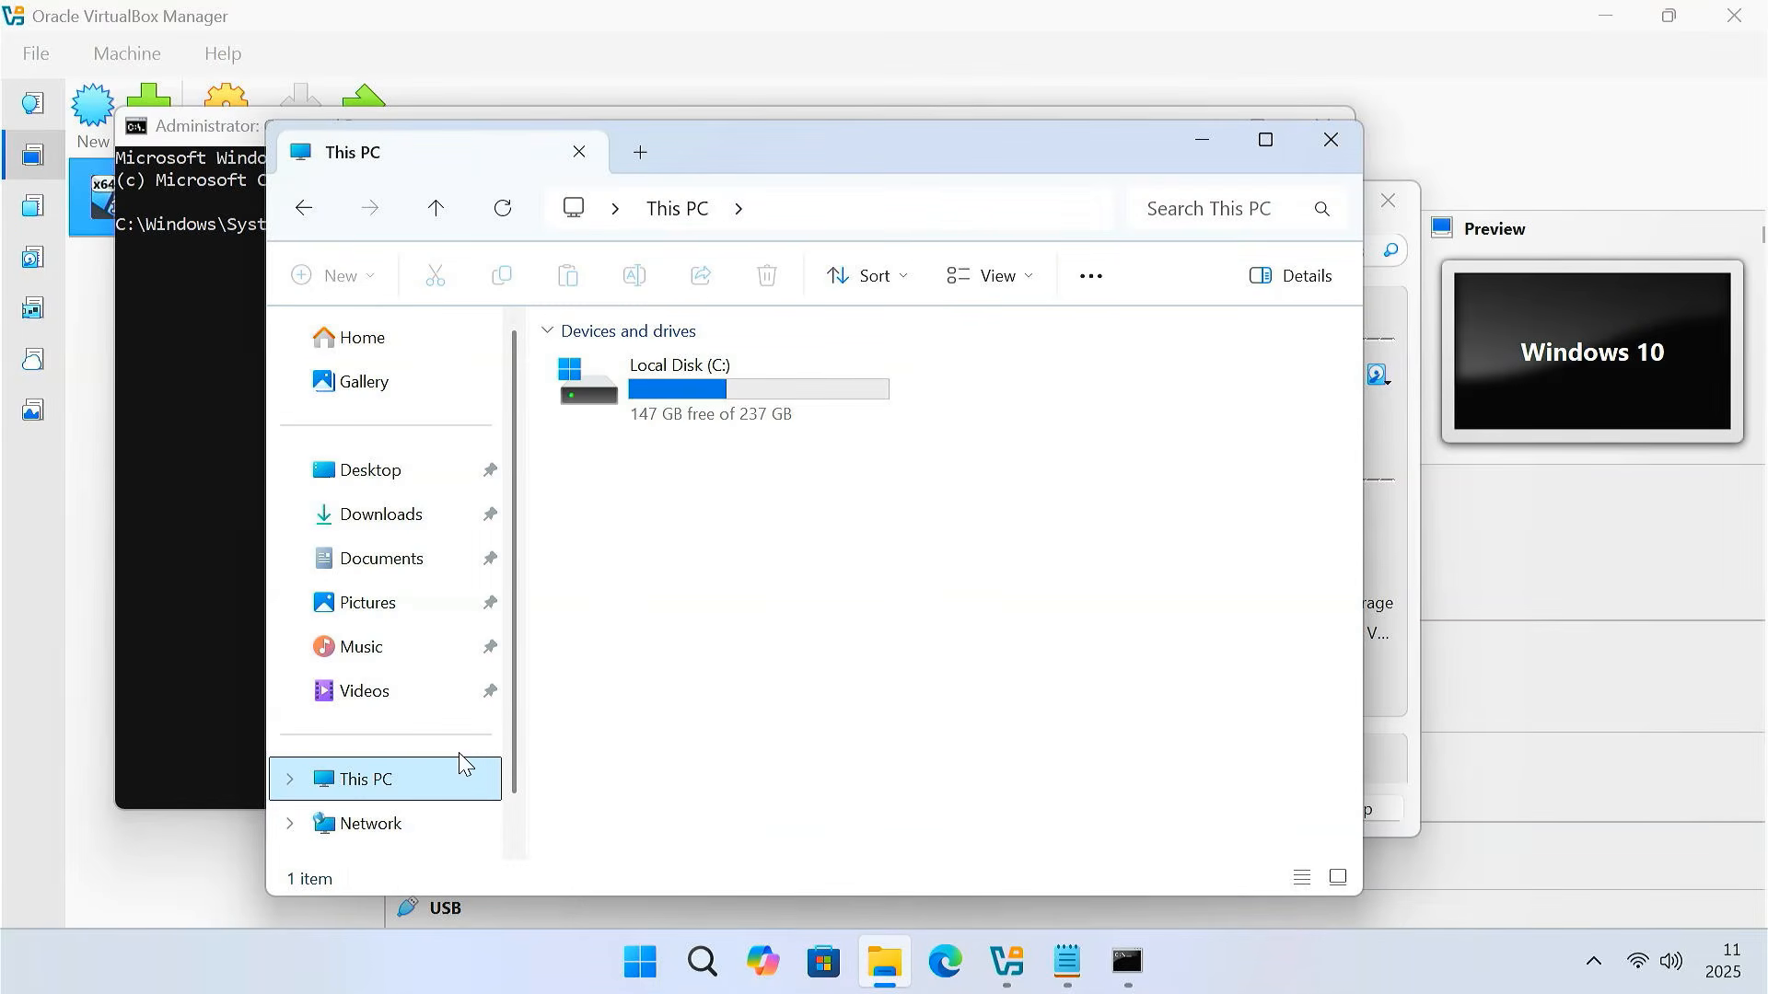
left_click(748, 405)
double_click(747, 405)
double_click(710, 615)
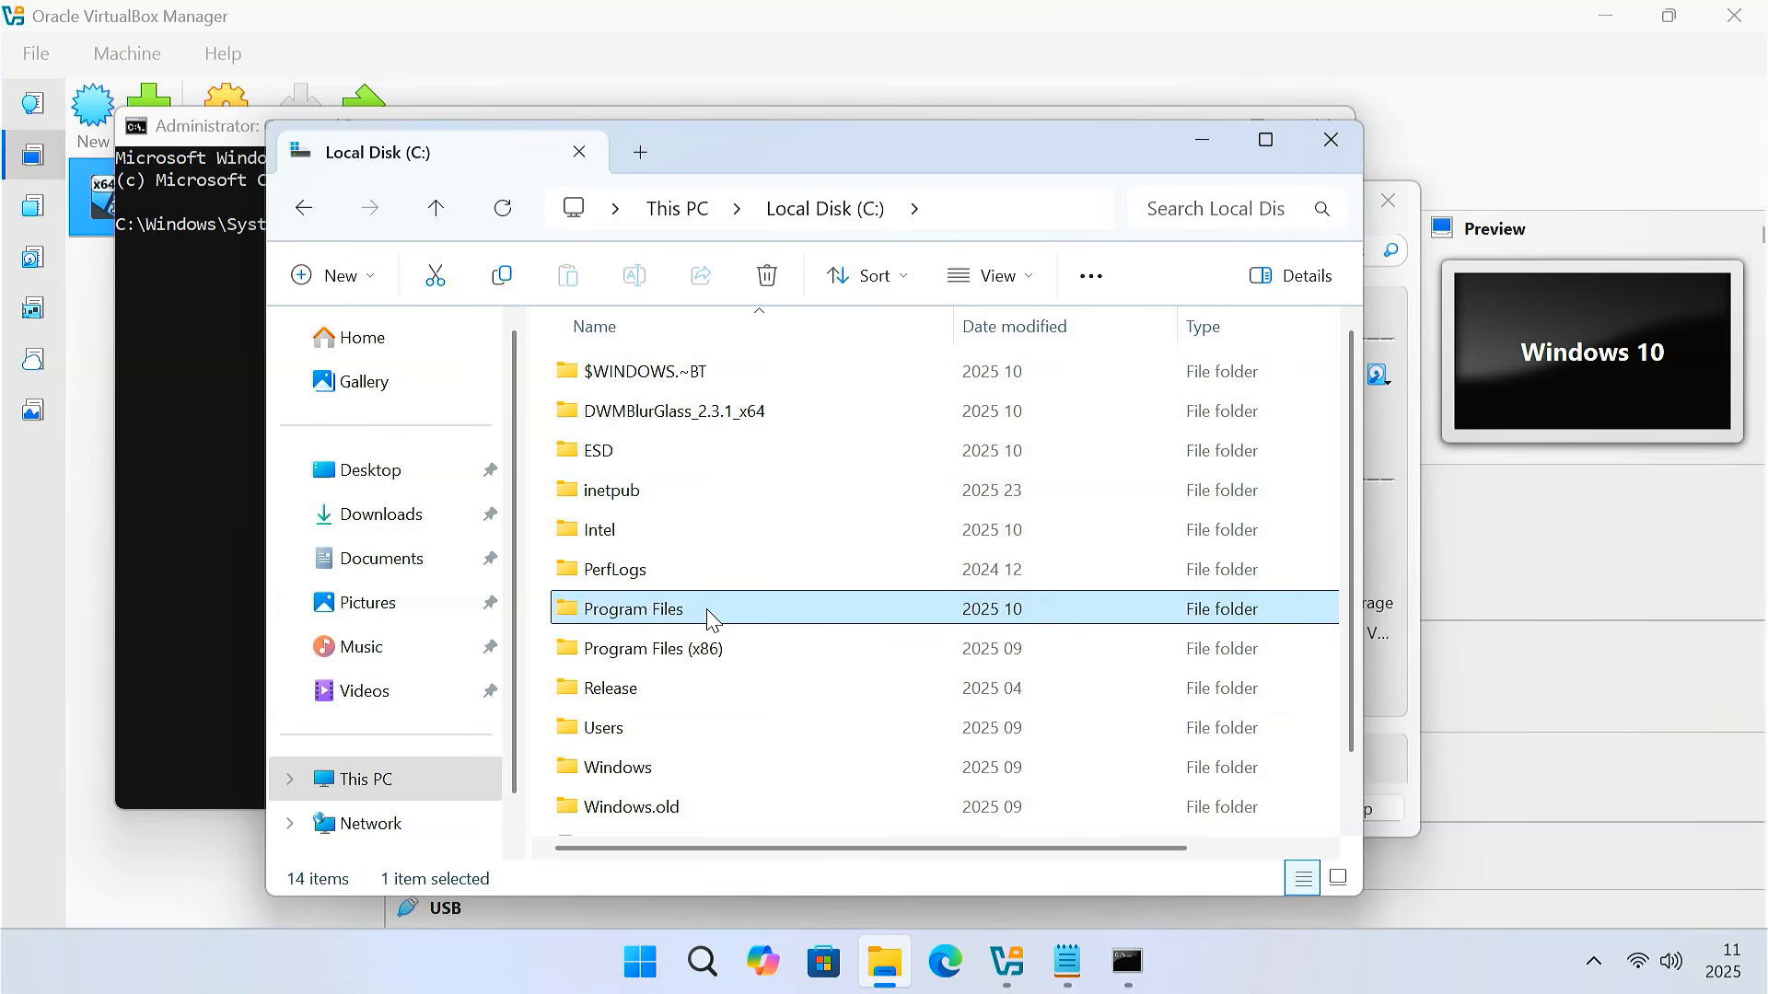
scroll(710, 615, "down", 1)
double_click(669, 781)
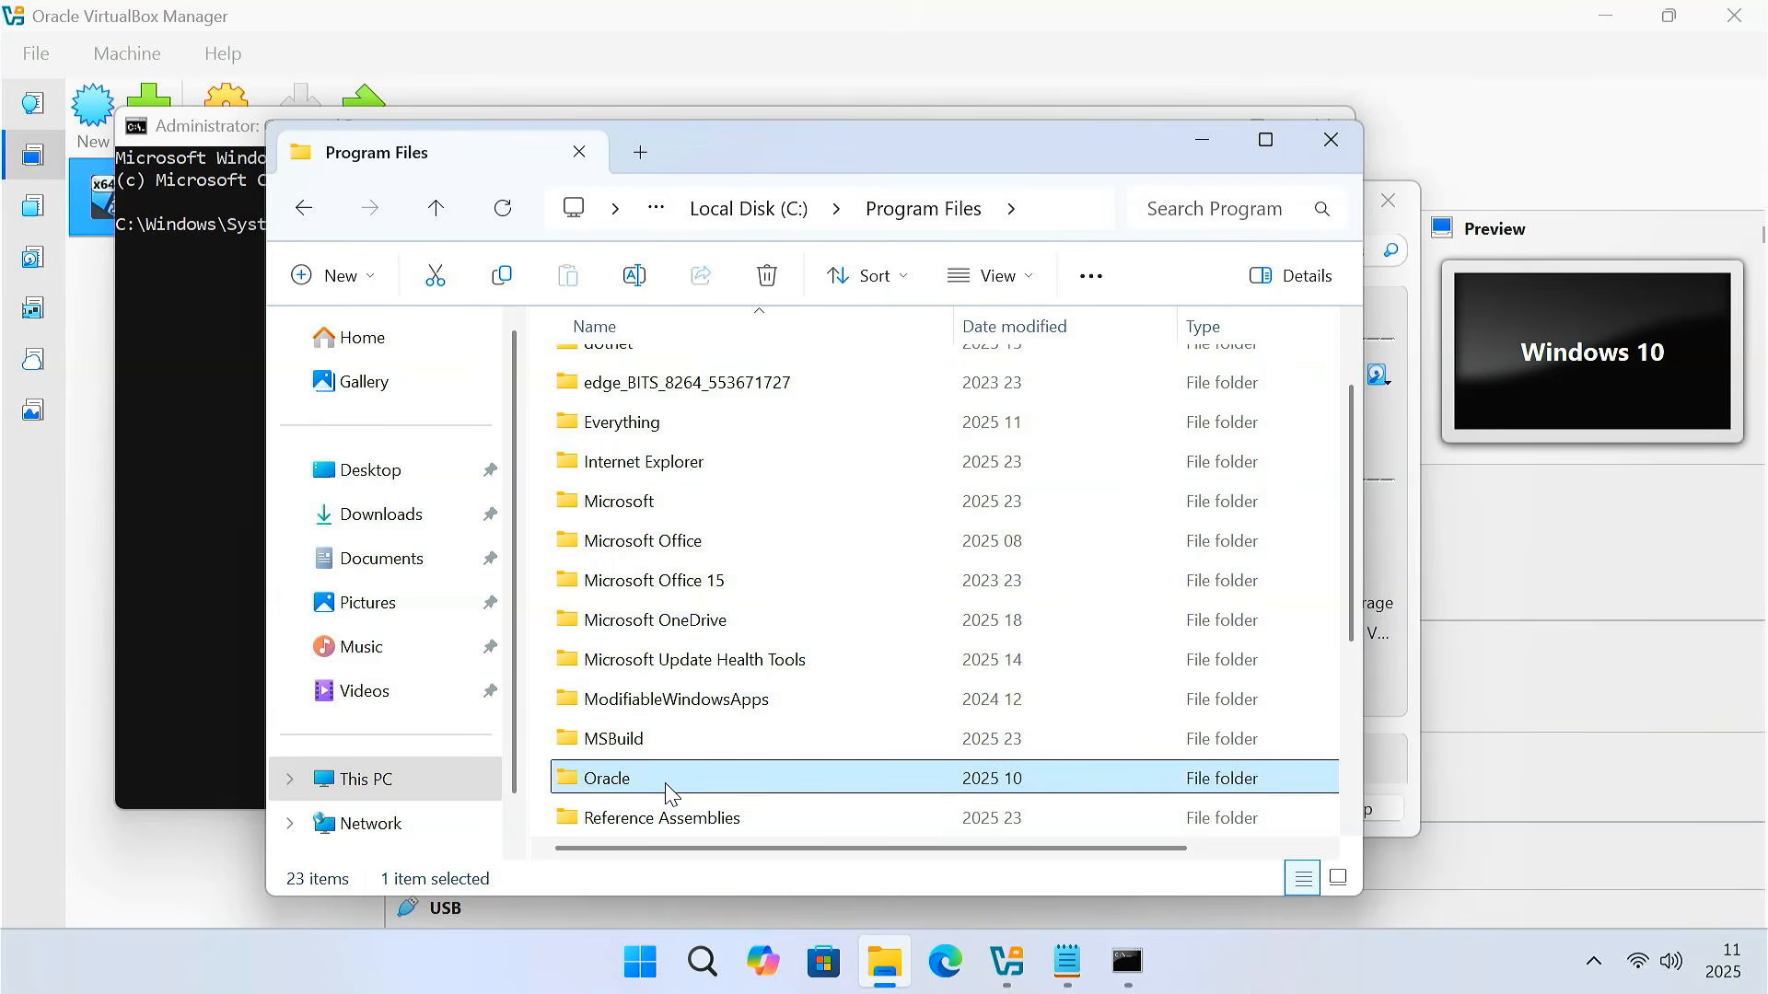
double_click(678, 386)
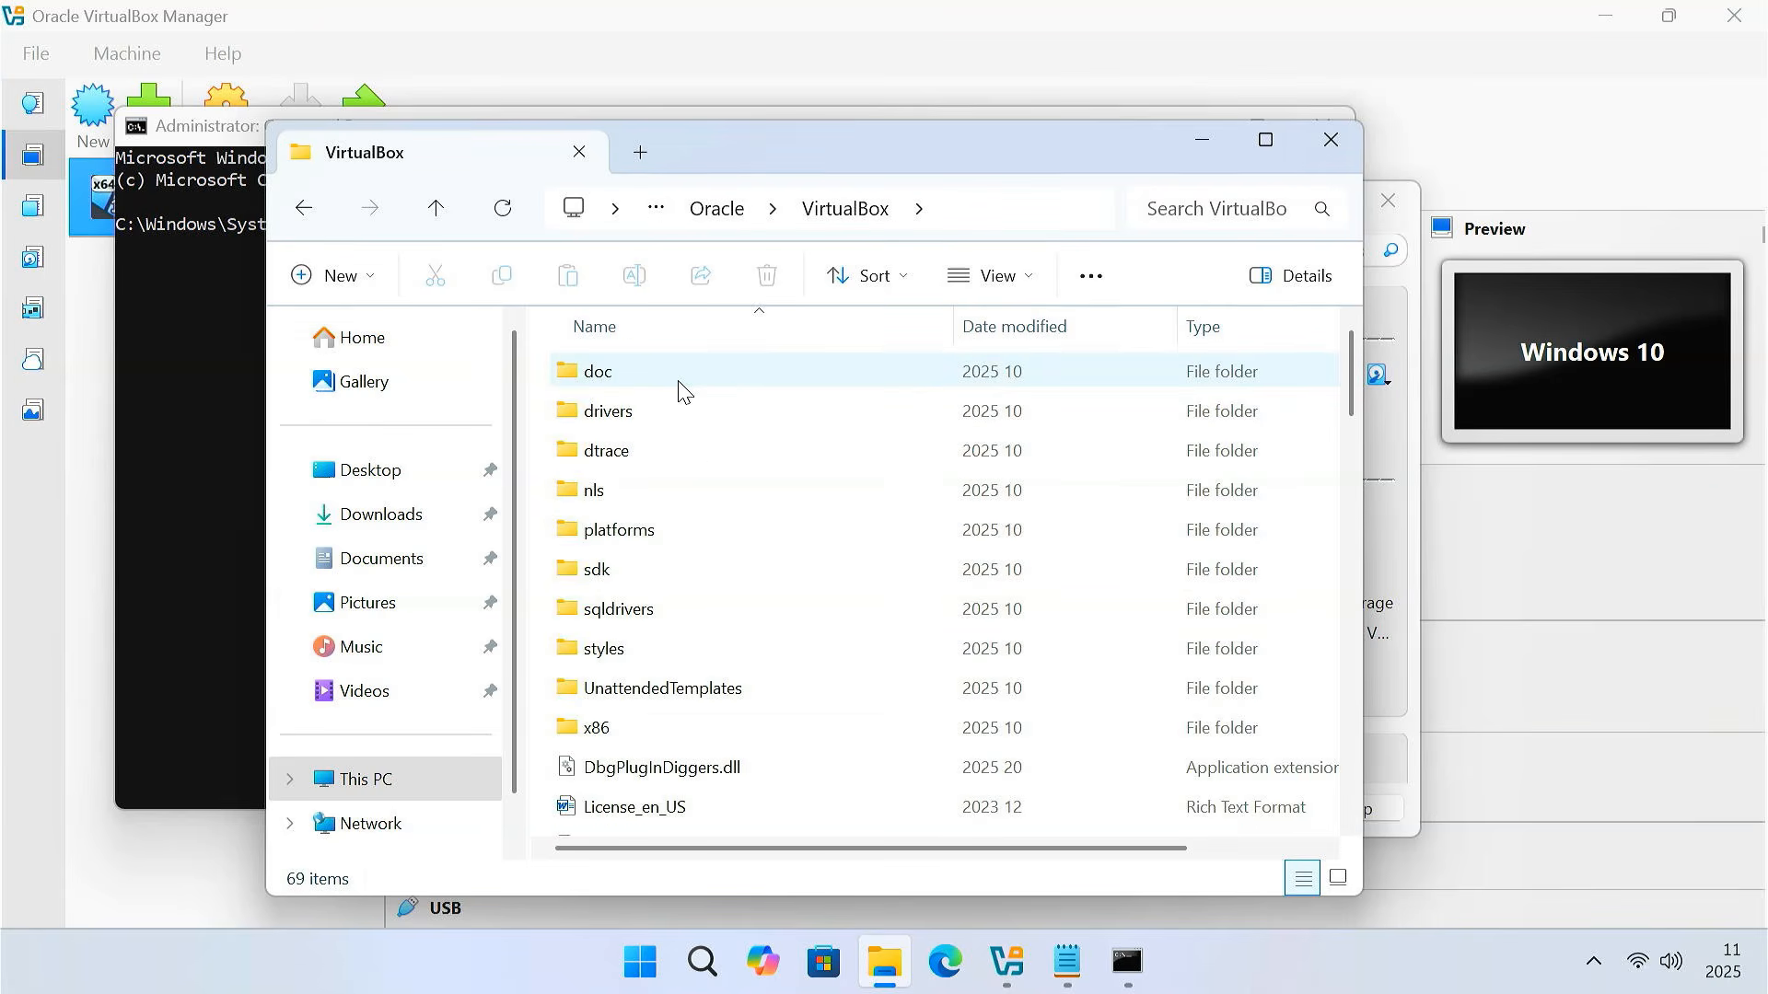
left_click(941, 221)
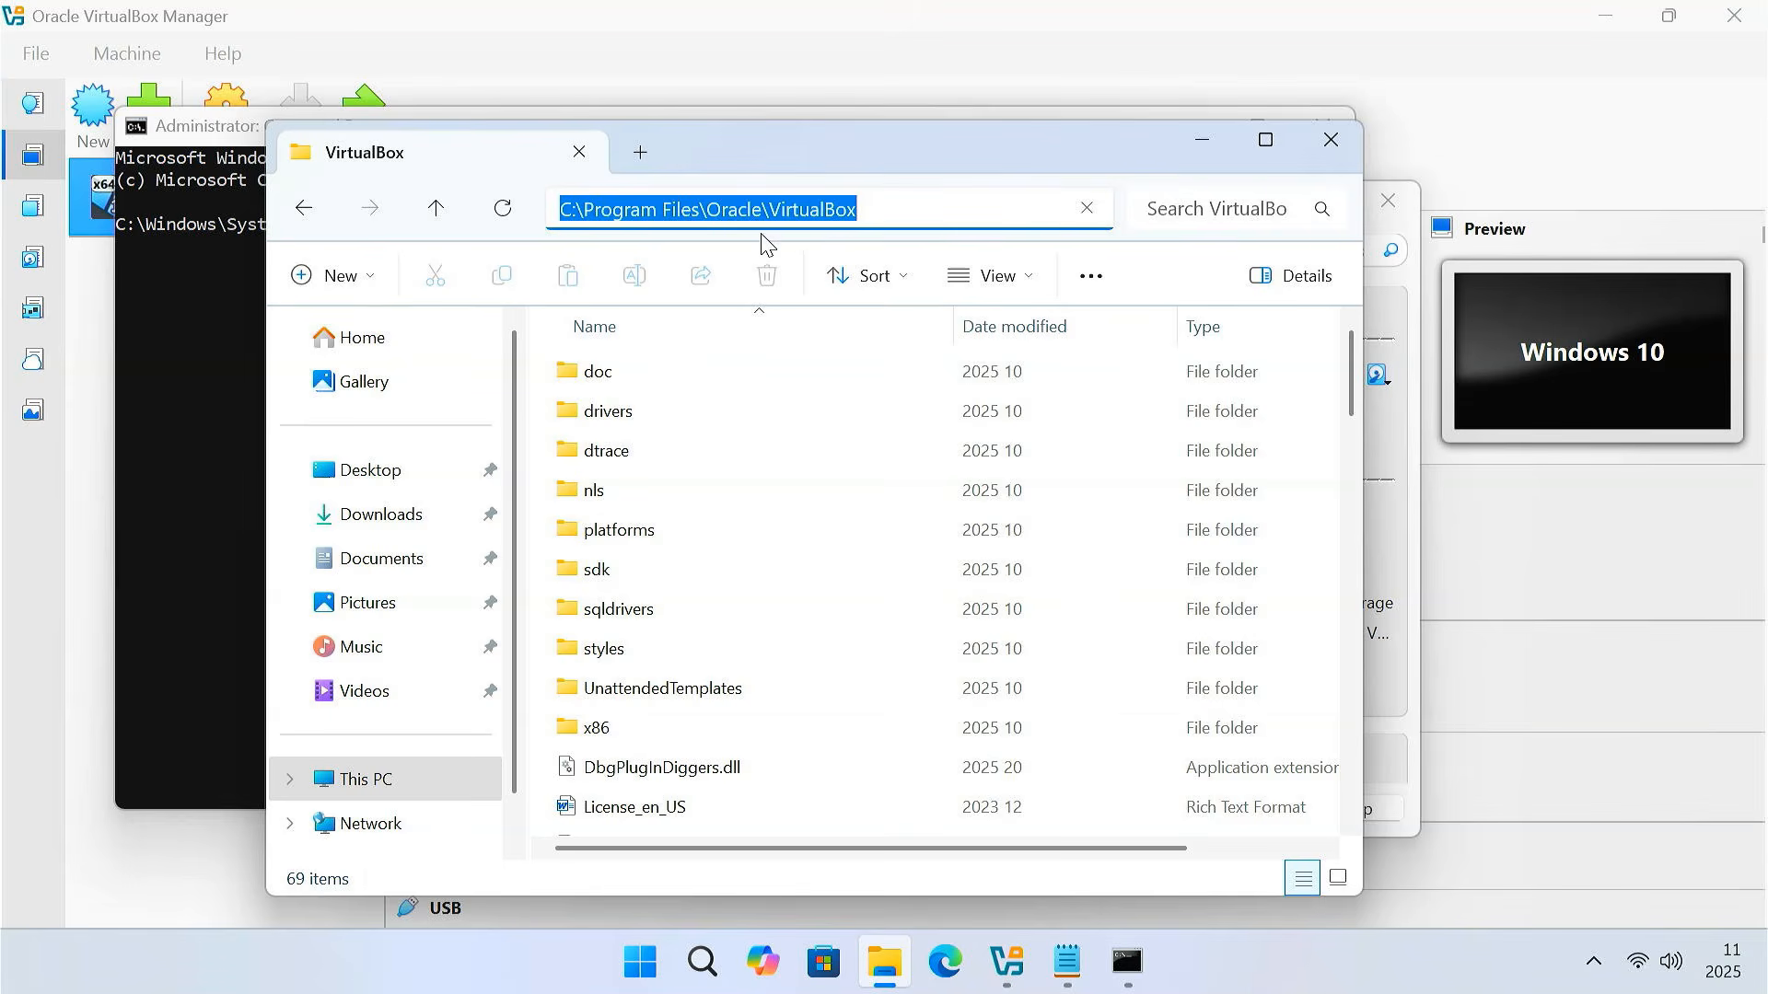
left_click(1201, 140)
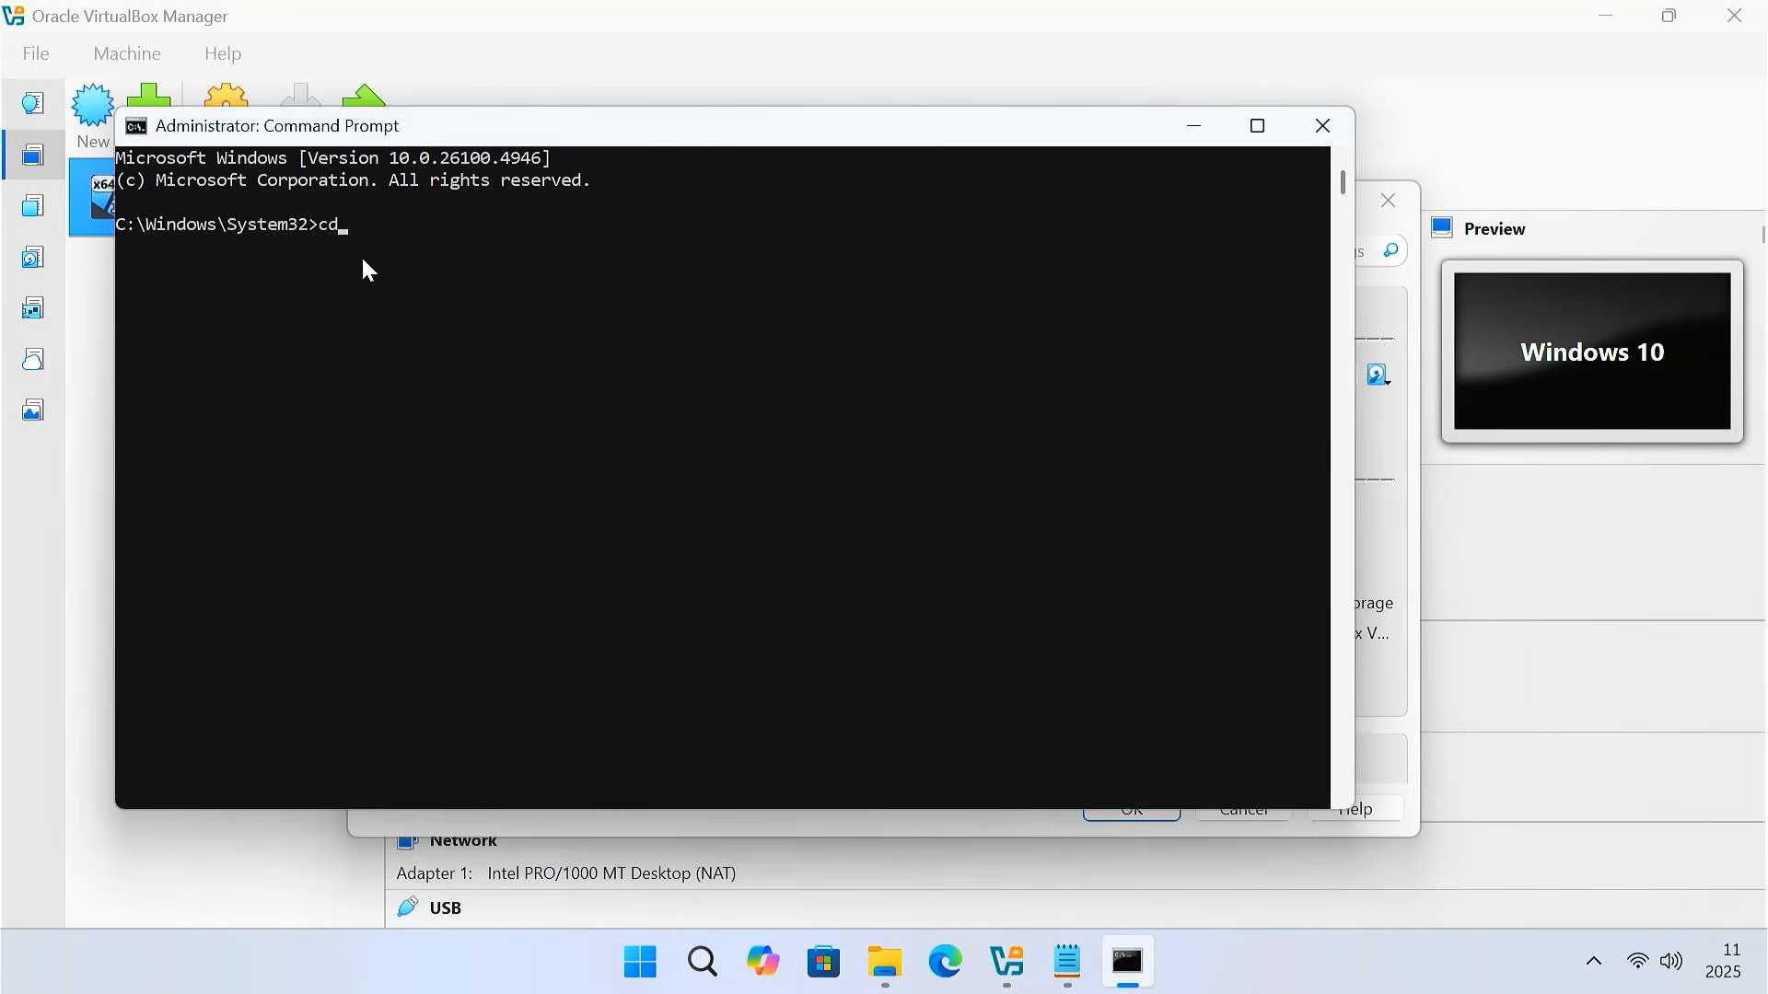
Change into the VirtualBox folder and paste the VBoxManage modifyhd resize command
type("C:\\Program Files\\Oracle\\VirtualBox")
key("Return")
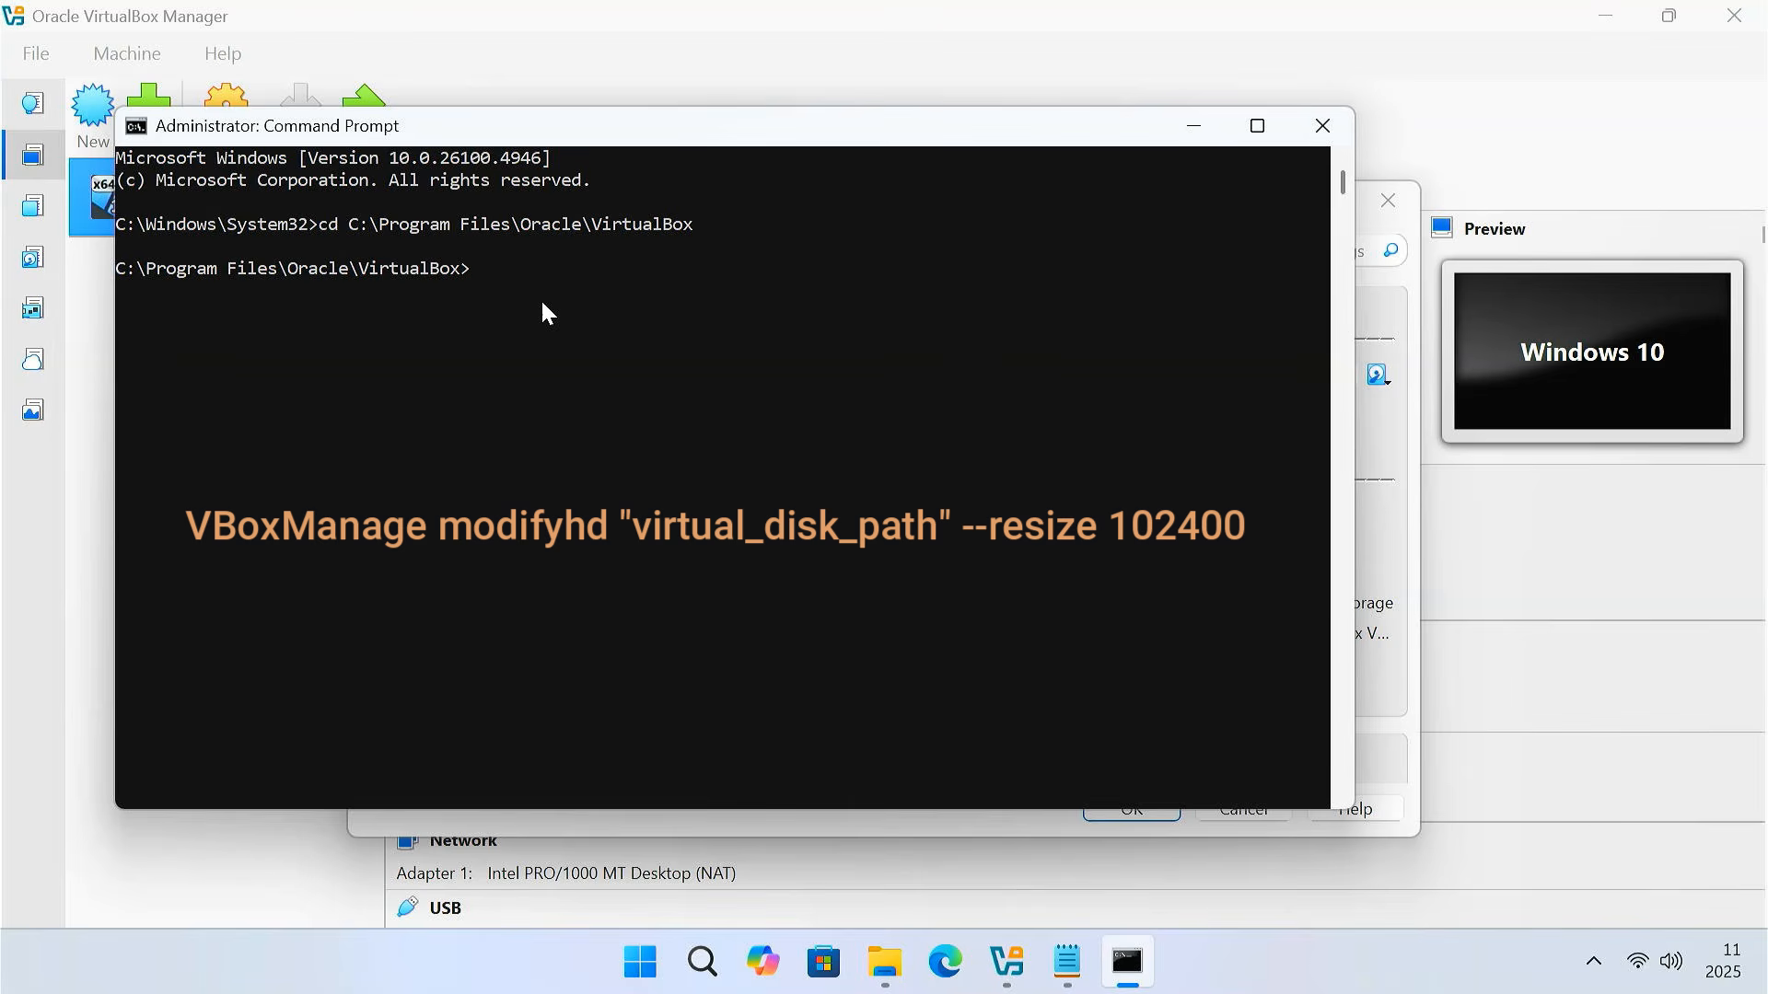
type("VBoxManage modifyhd \"virtual_disk_path\" --resize 102400")
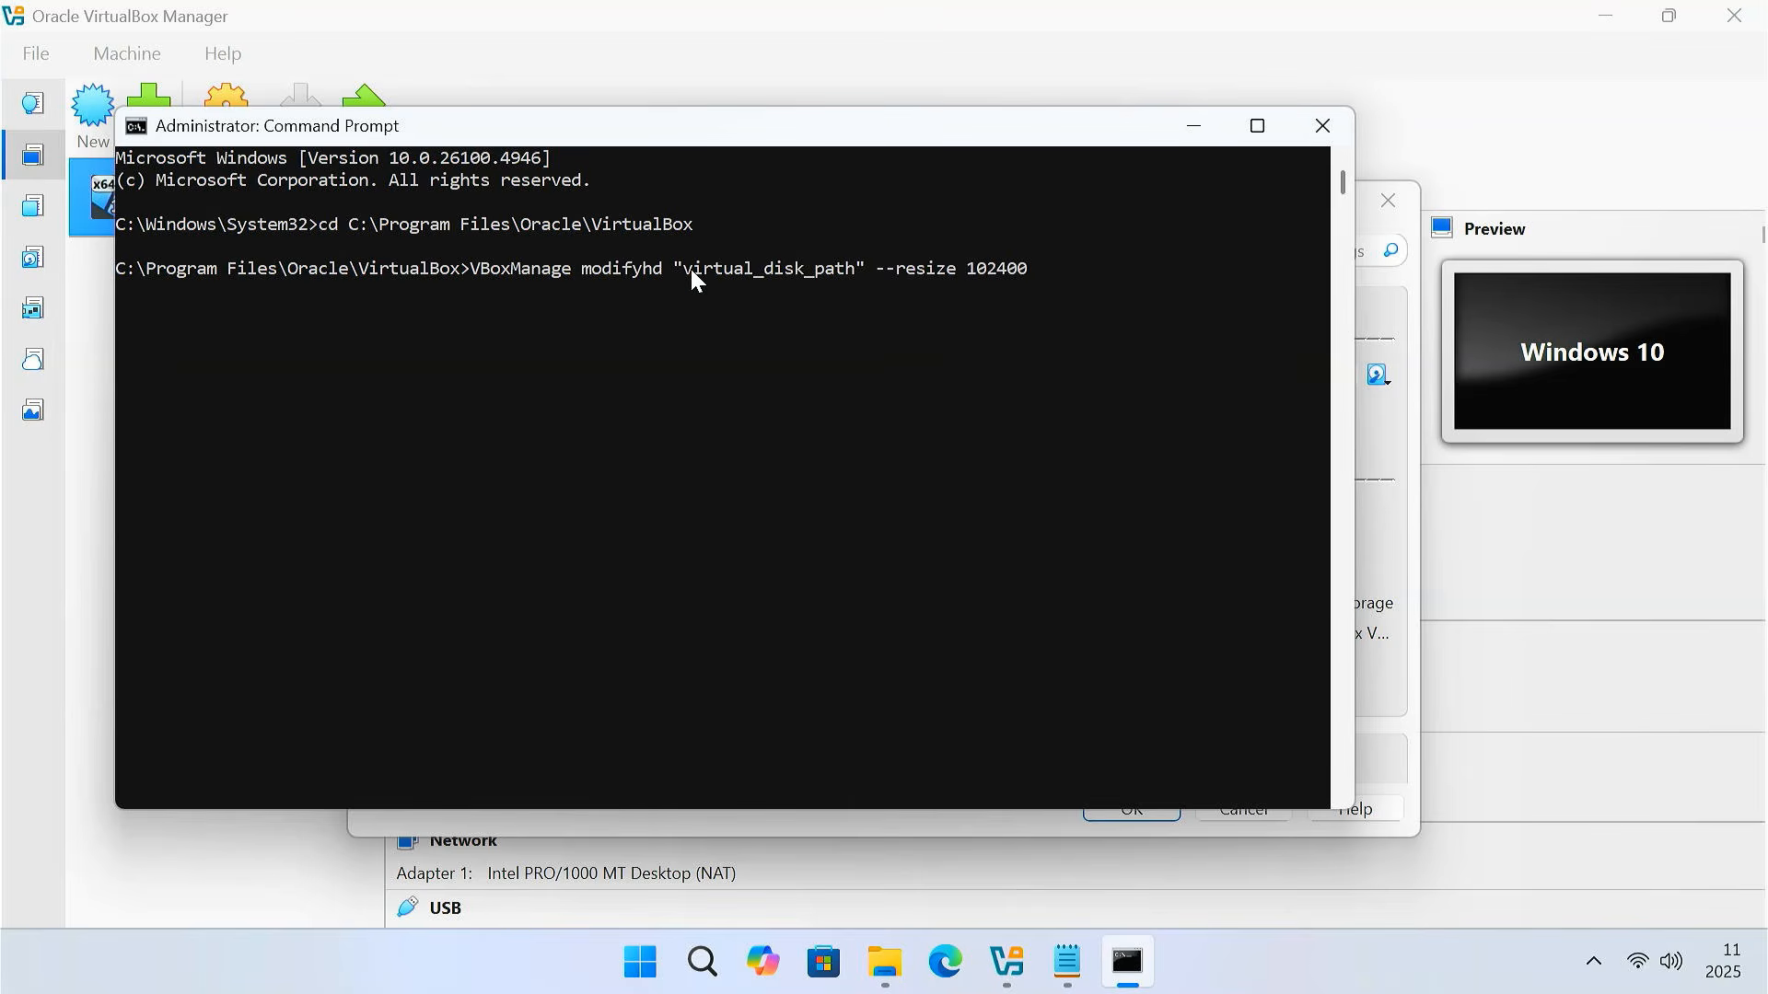
left_click_drag(692, 271, 768, 271)
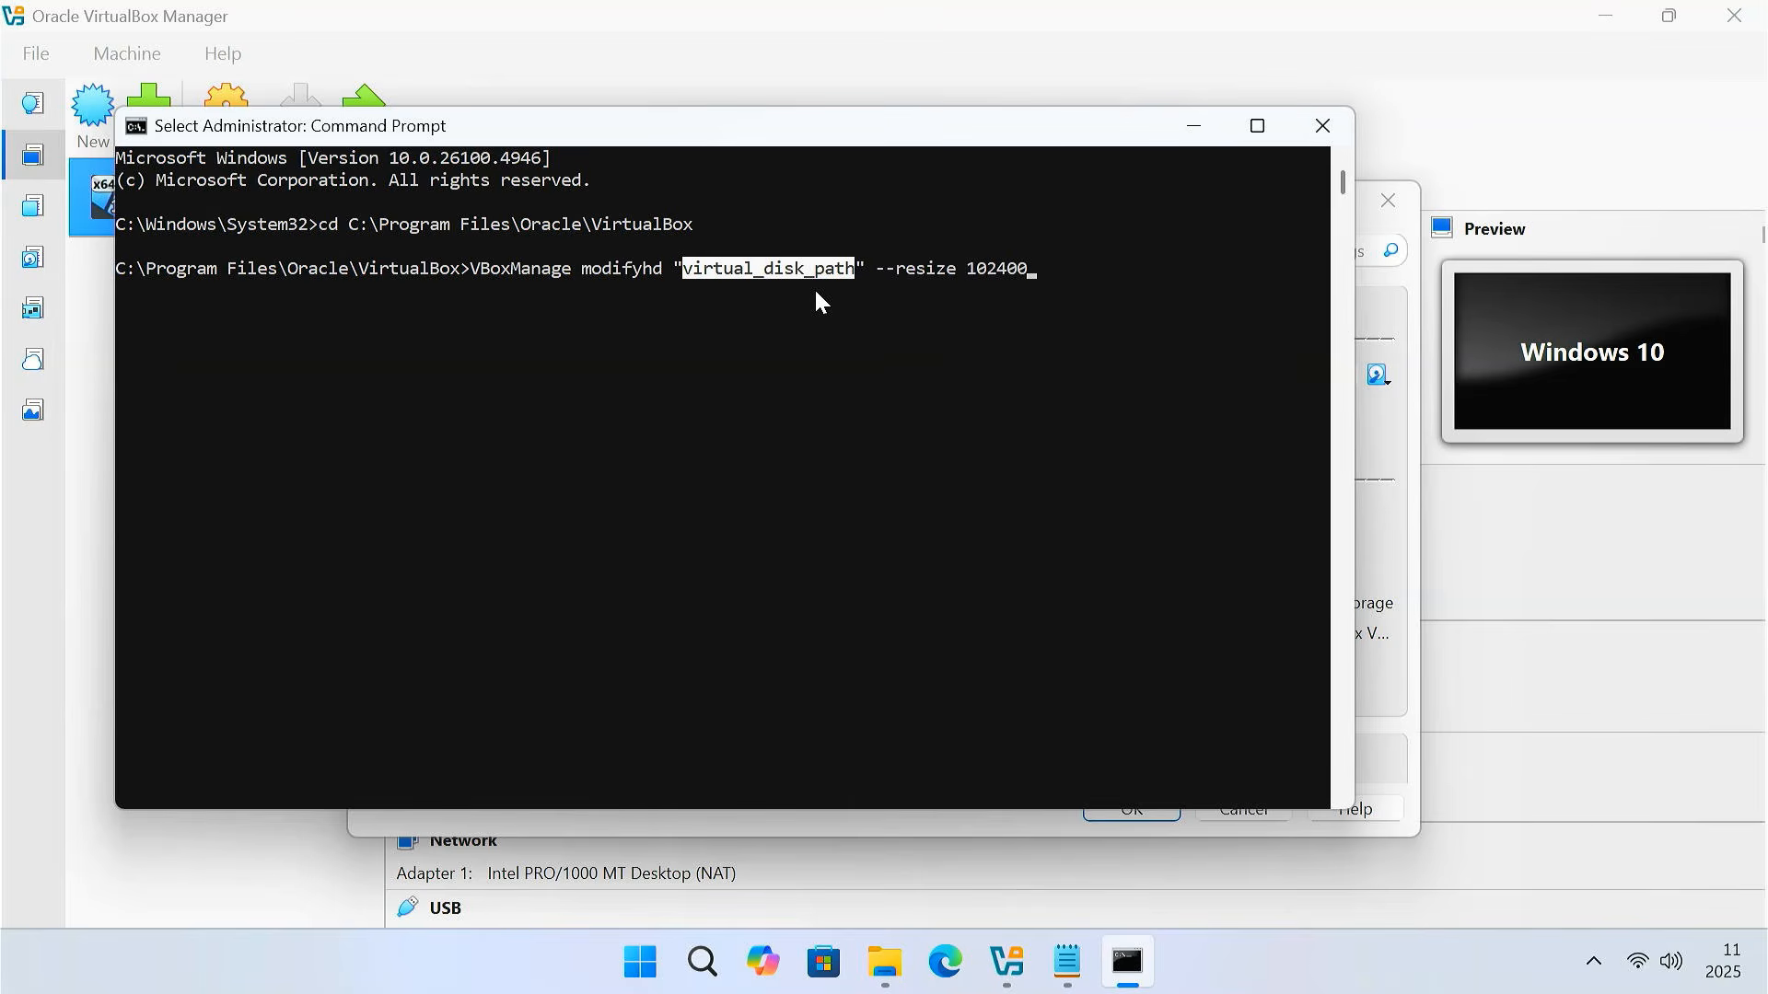
Copy the Windows 10.vdi location path from the VM's storage settings
left_click(1212, 124)
left_click(1324, 195)
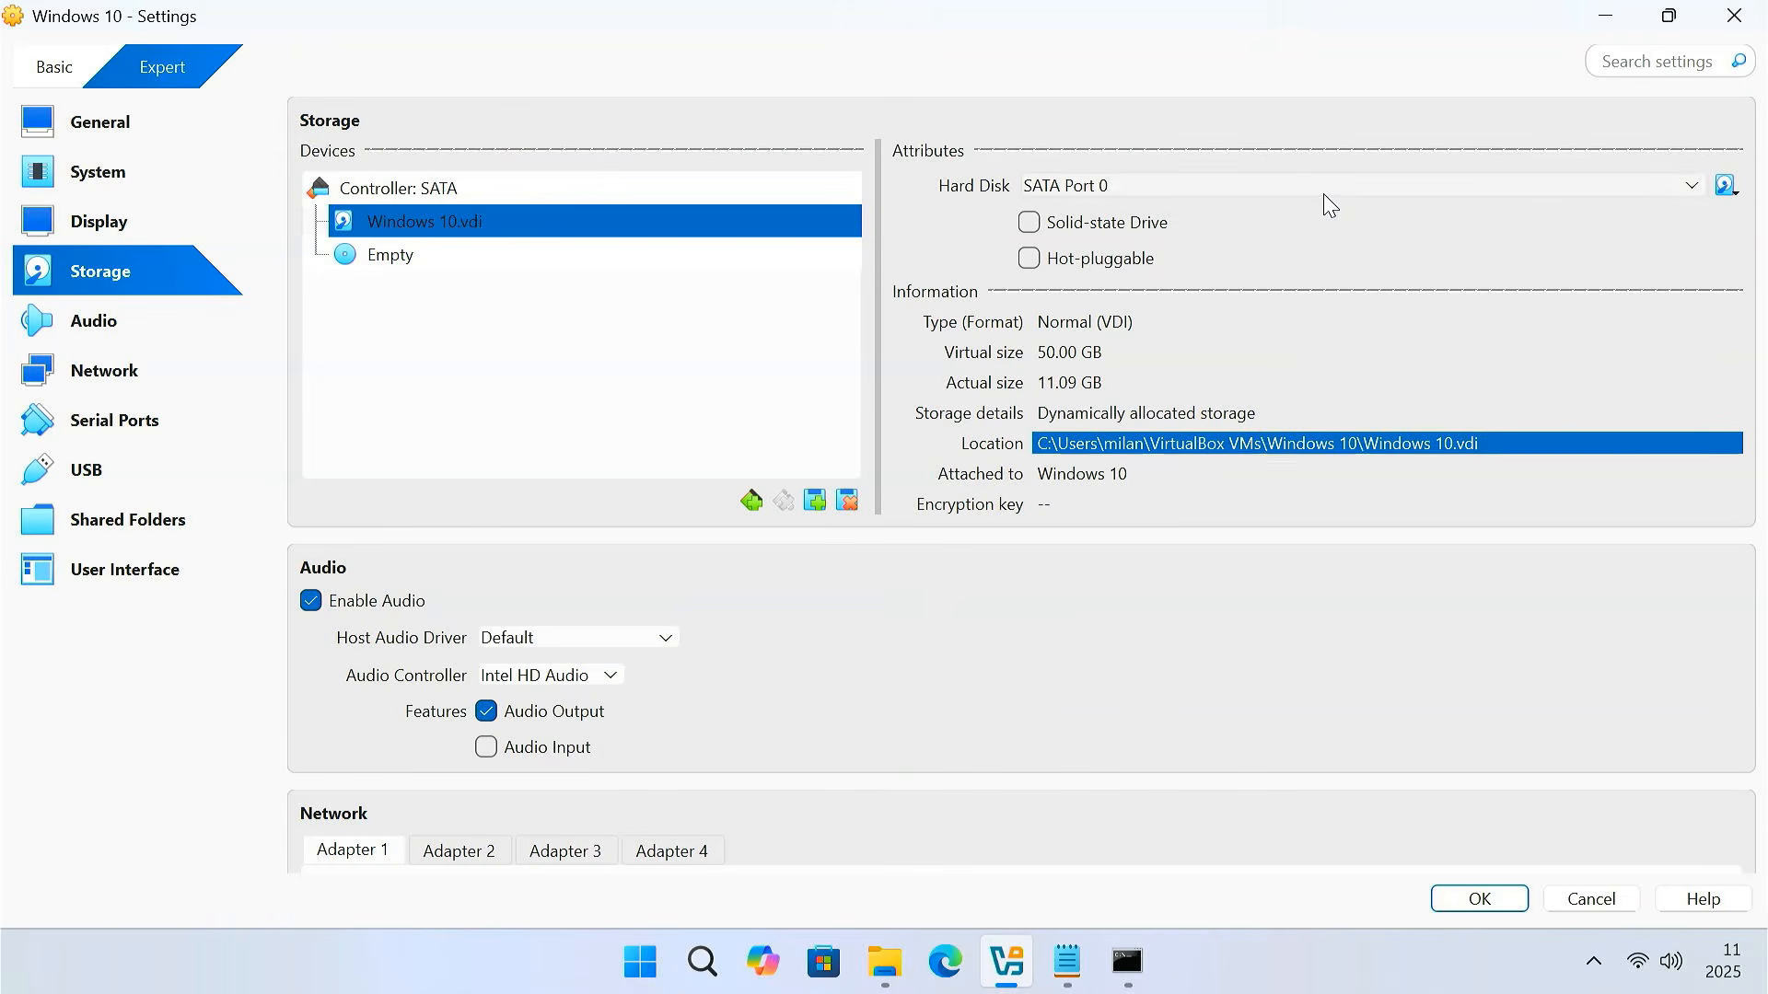
right_click(1256, 449)
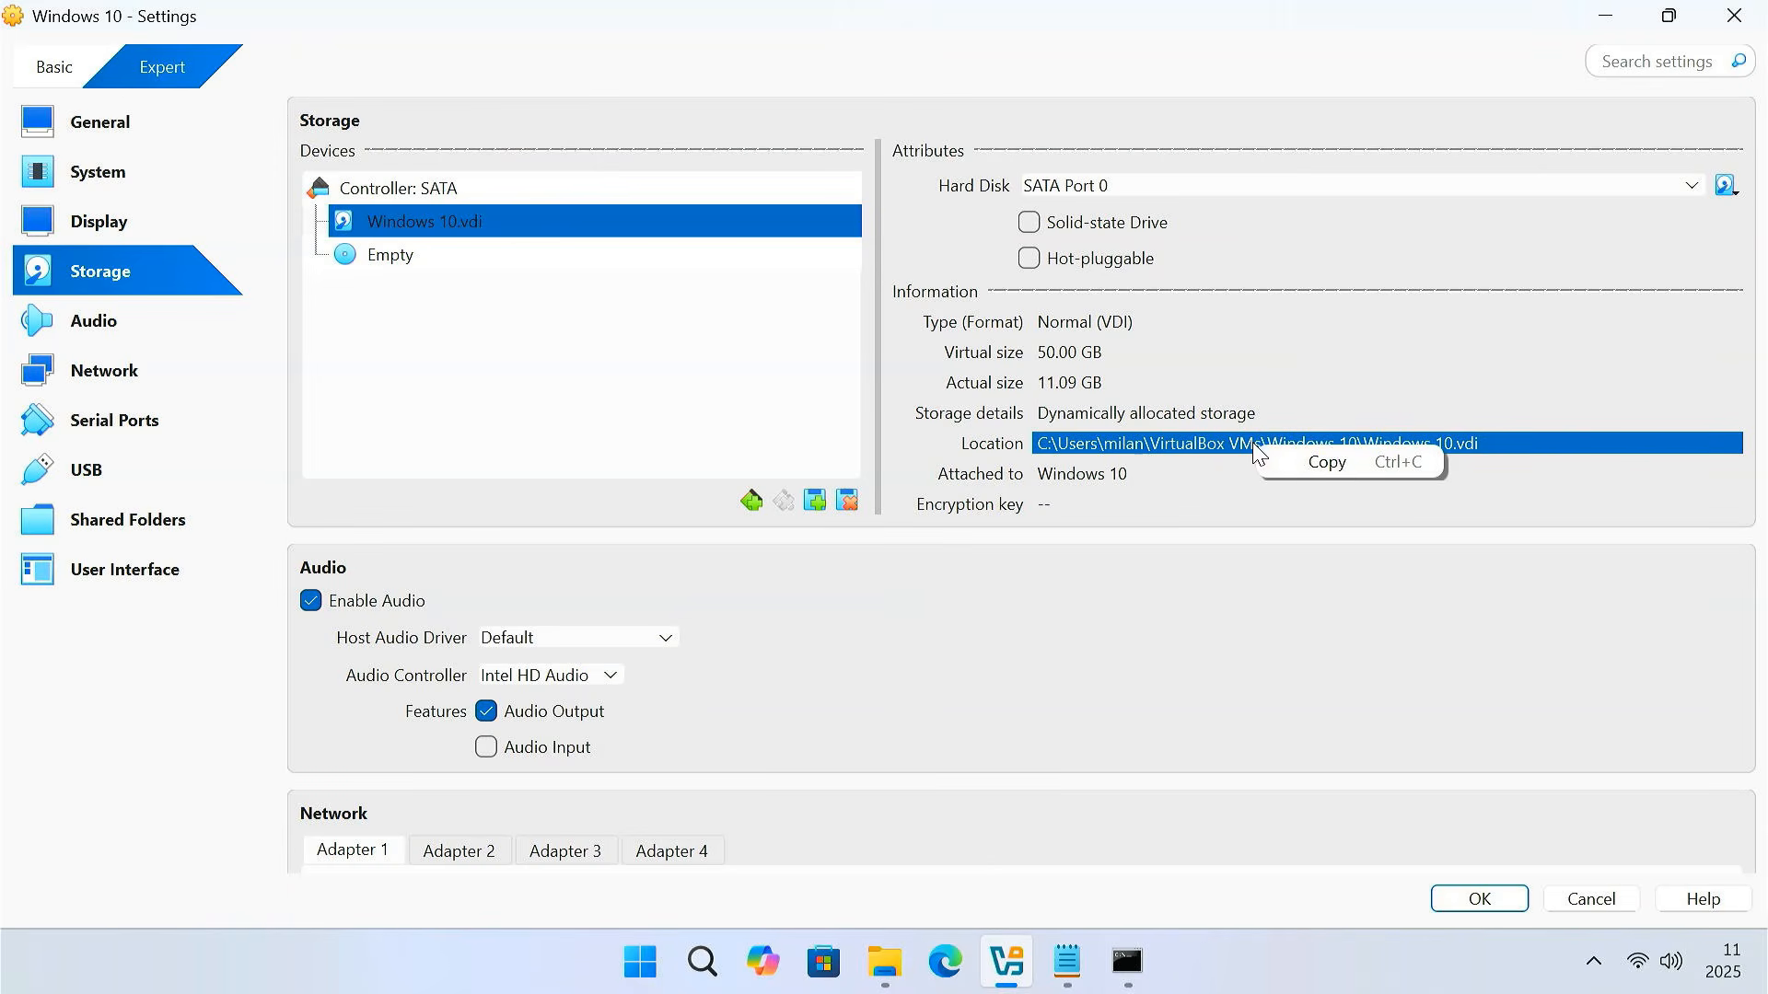
left_click(1328, 463)
left_click(1668, 16)
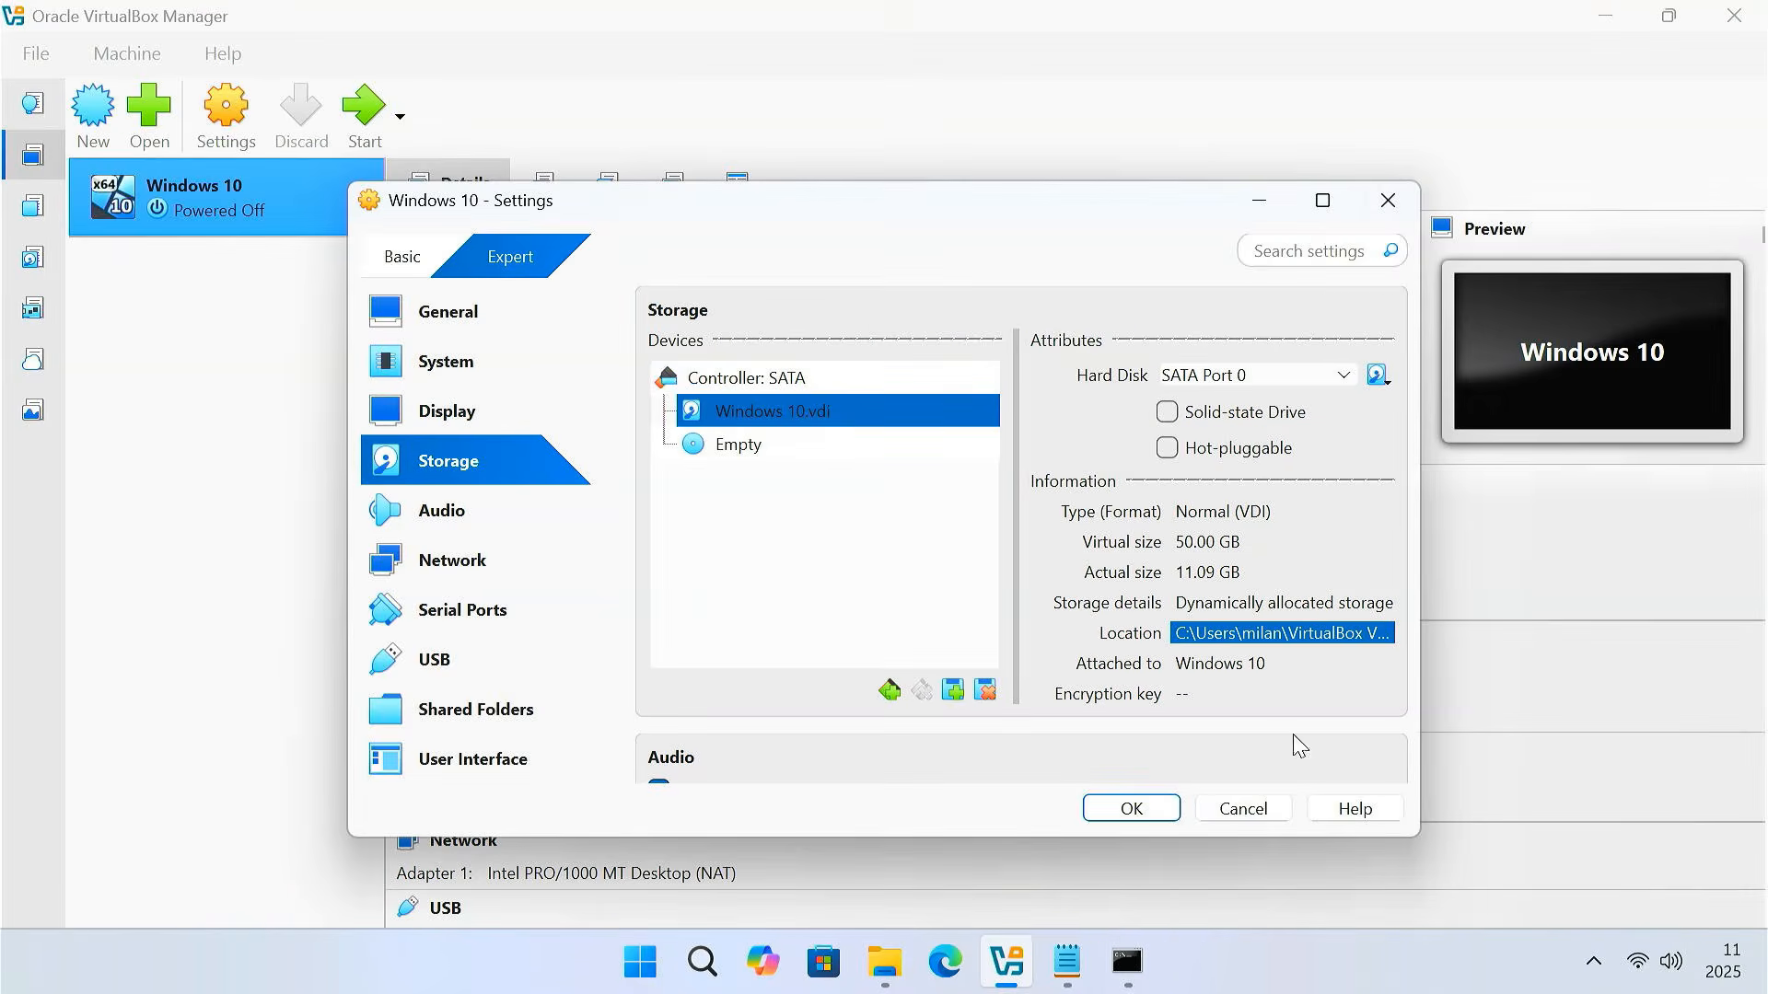
left_click(1127, 961)
Replace the placeholder with the real .vdi path and run the resize to 102400 MB
left_click(856, 309)
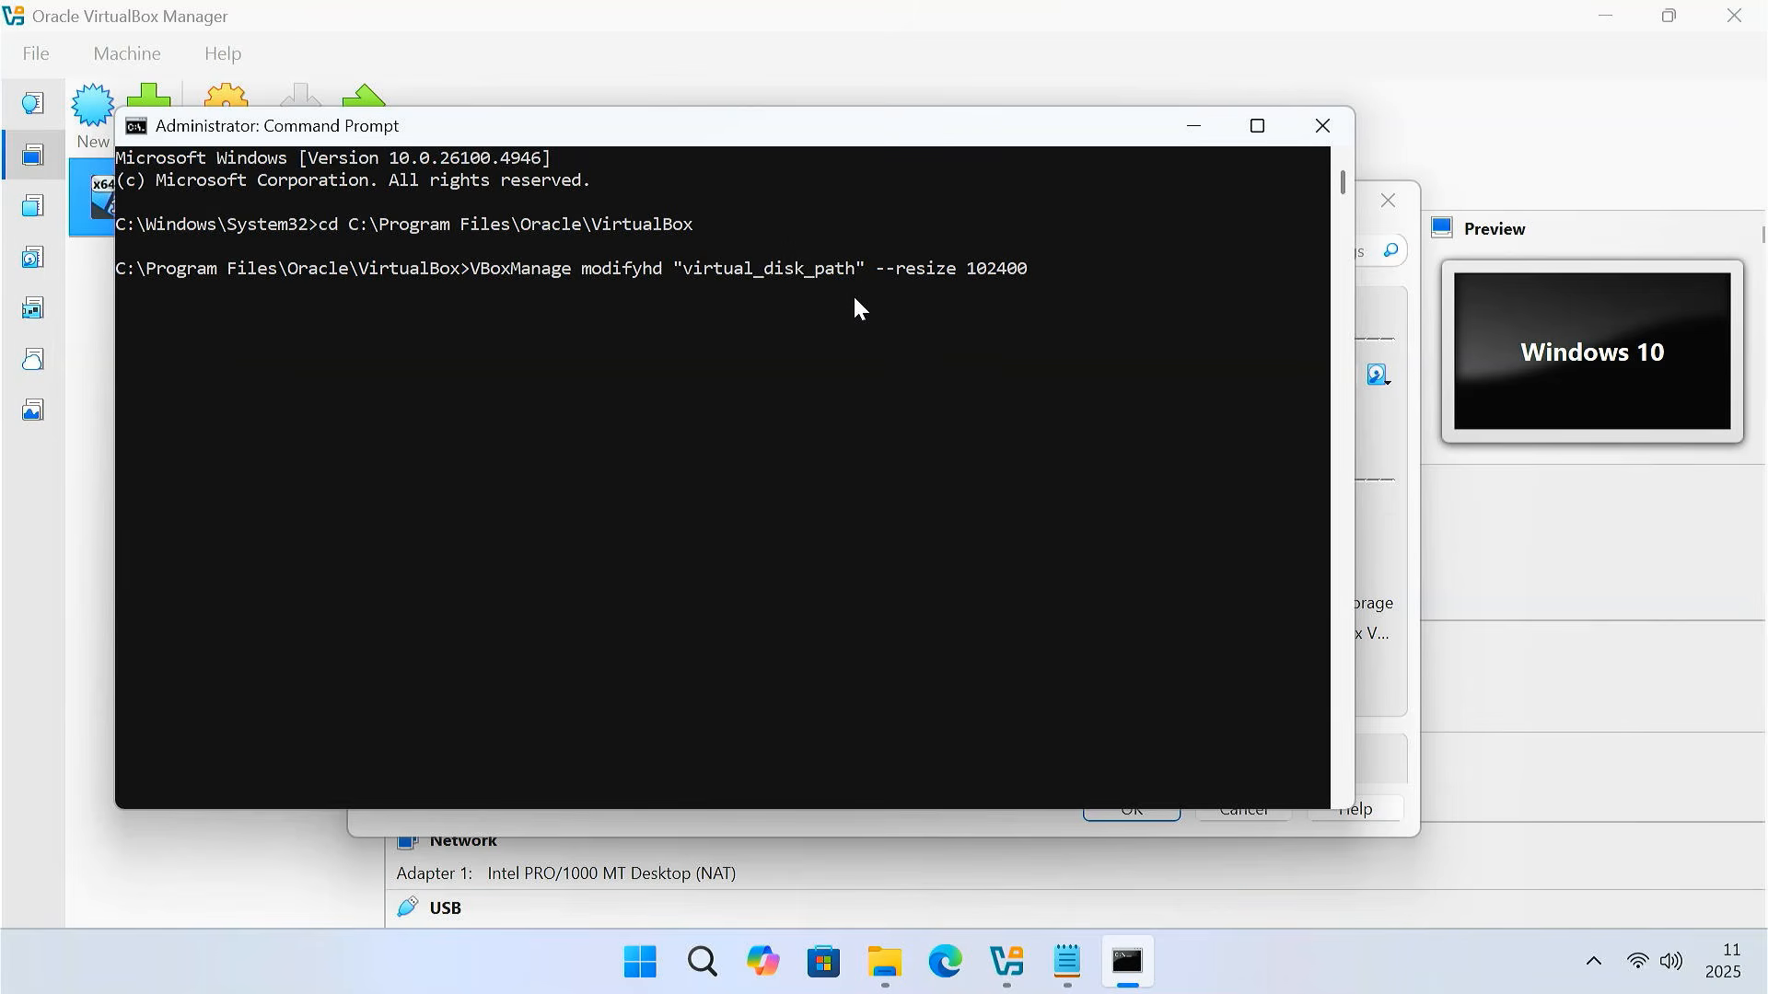
key("Left")
key("BackSpace")
key("BackSpace")
key("BackSpace")
key("BackSpace")
key("BackSpace")
key("BackSpace")
key("BackSpace")
key("BackSpace")
key("BackSpace")
key("BackSpace")
key("BackSpace")
key("BackSpace")
key("BackSpace")
key("BackSpace")
key("BackSpace")
key("BackSpace")
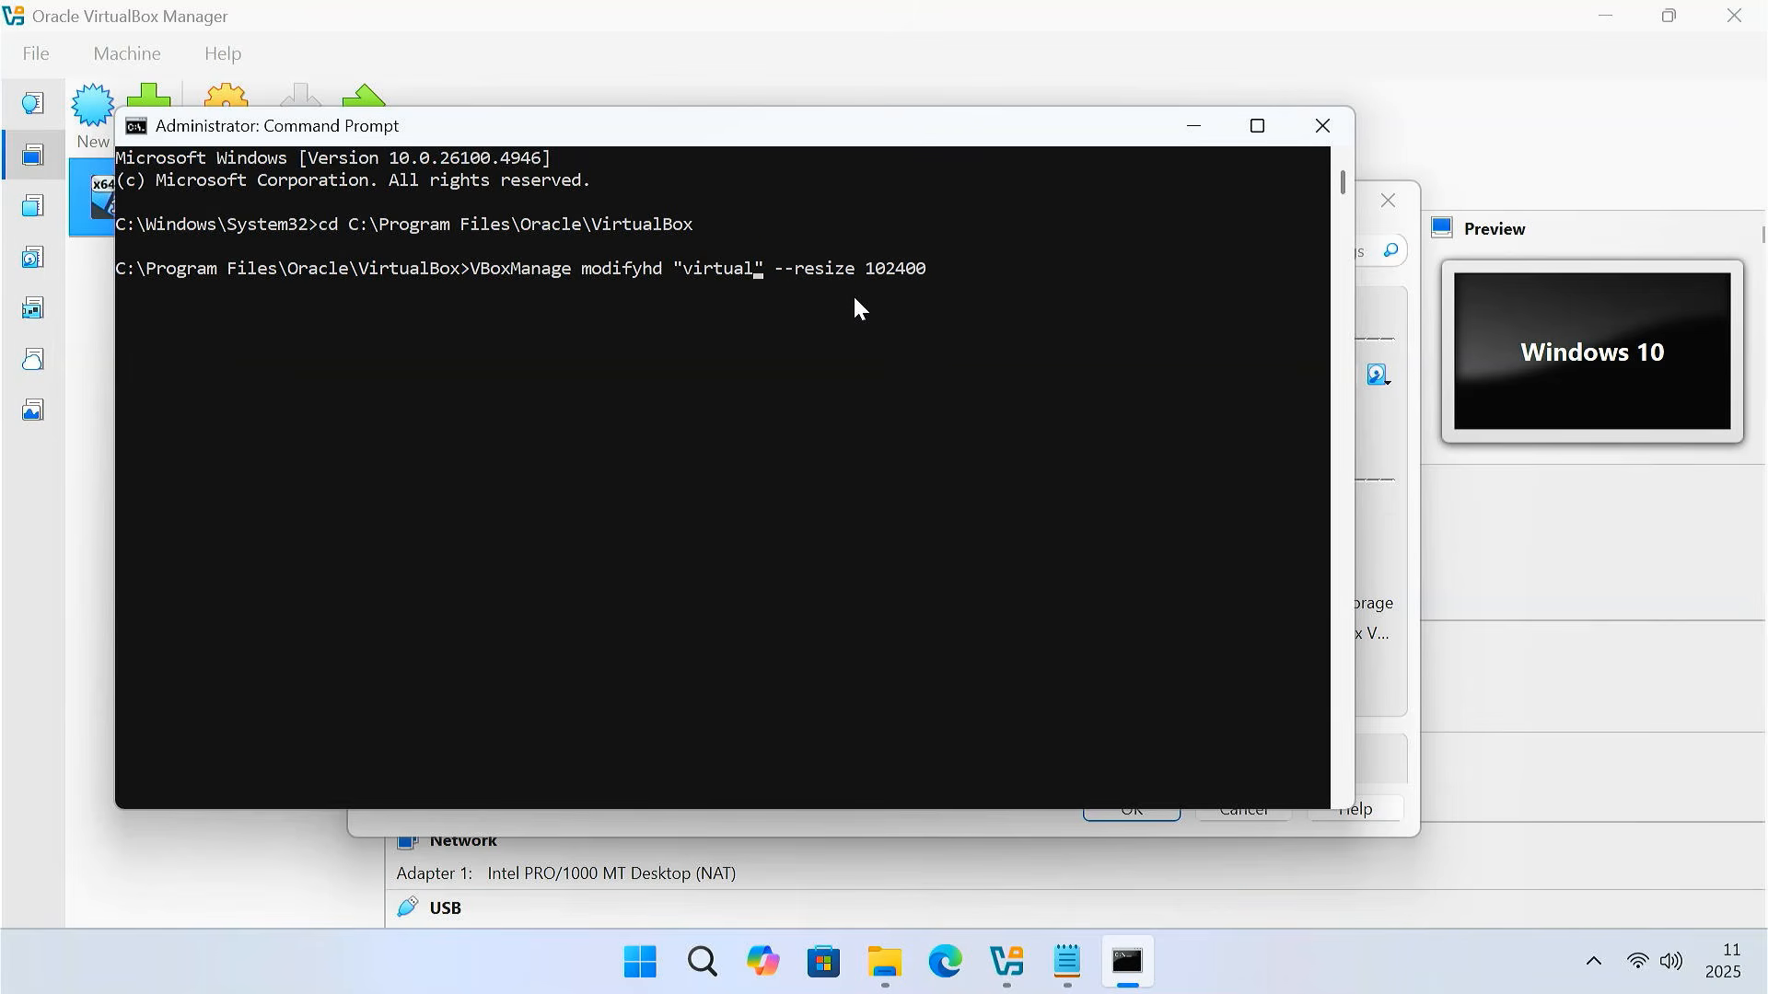
key("BackSpace")
key("ctrl+v")
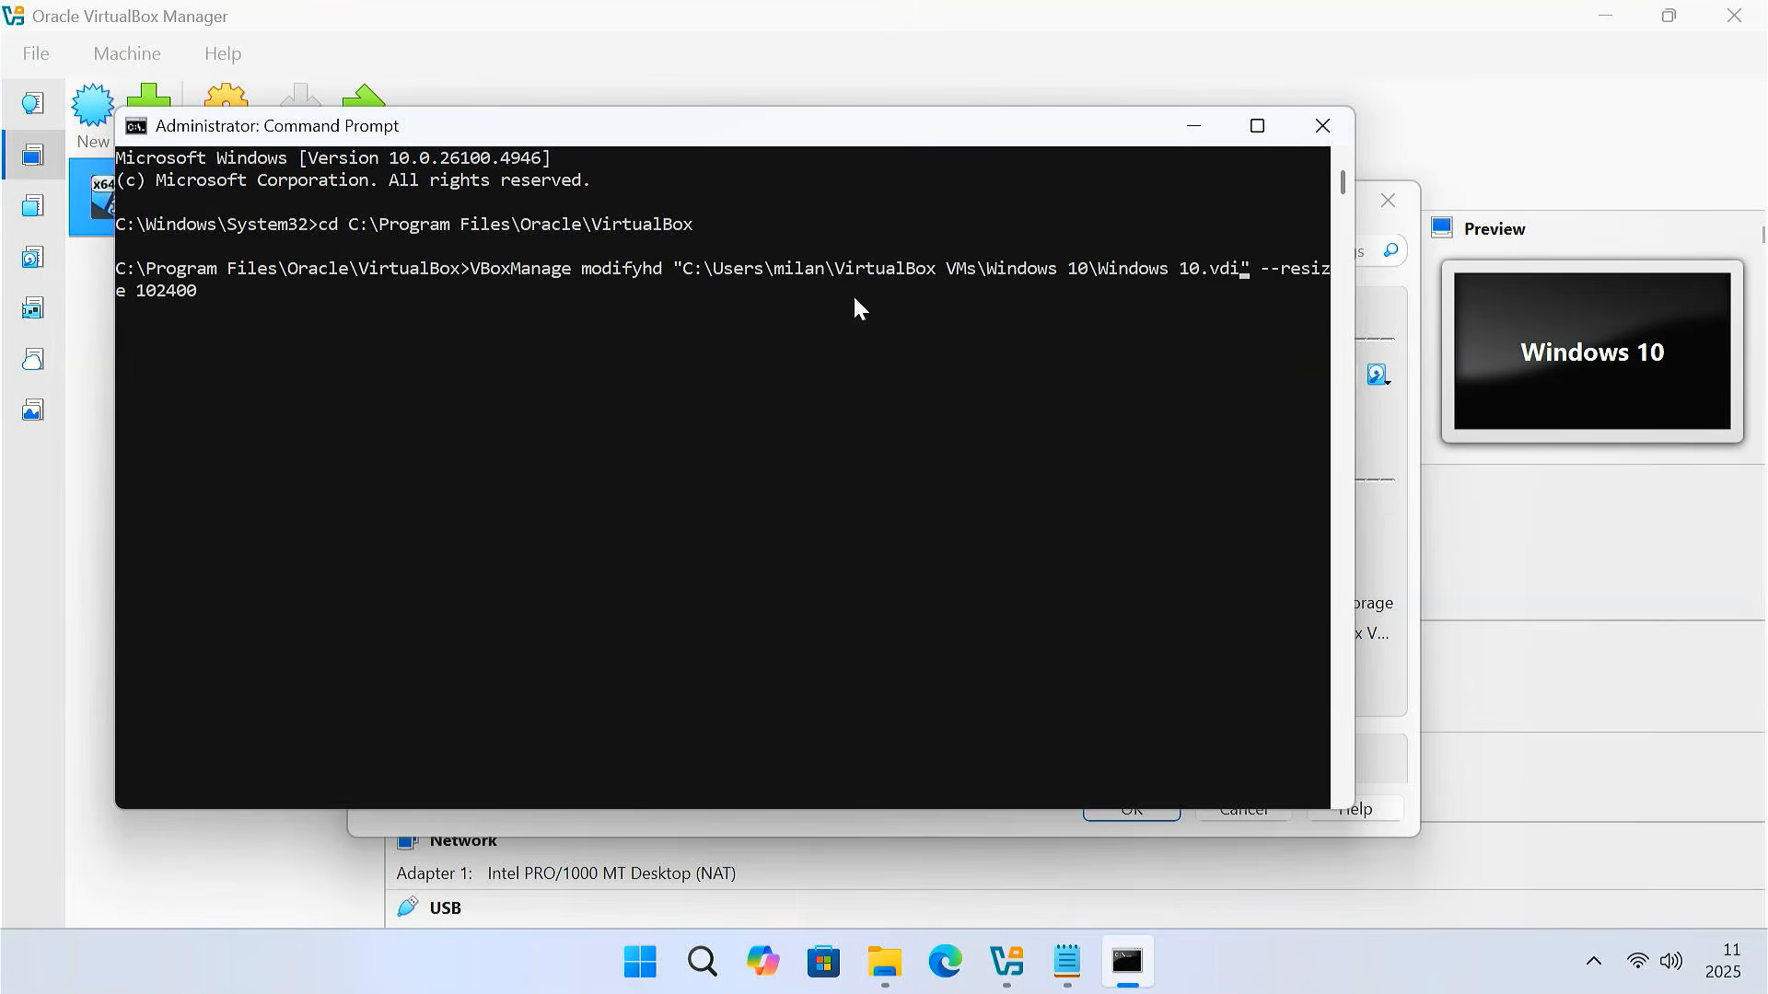
left_click_drag(1347, 306, 1542, 328)
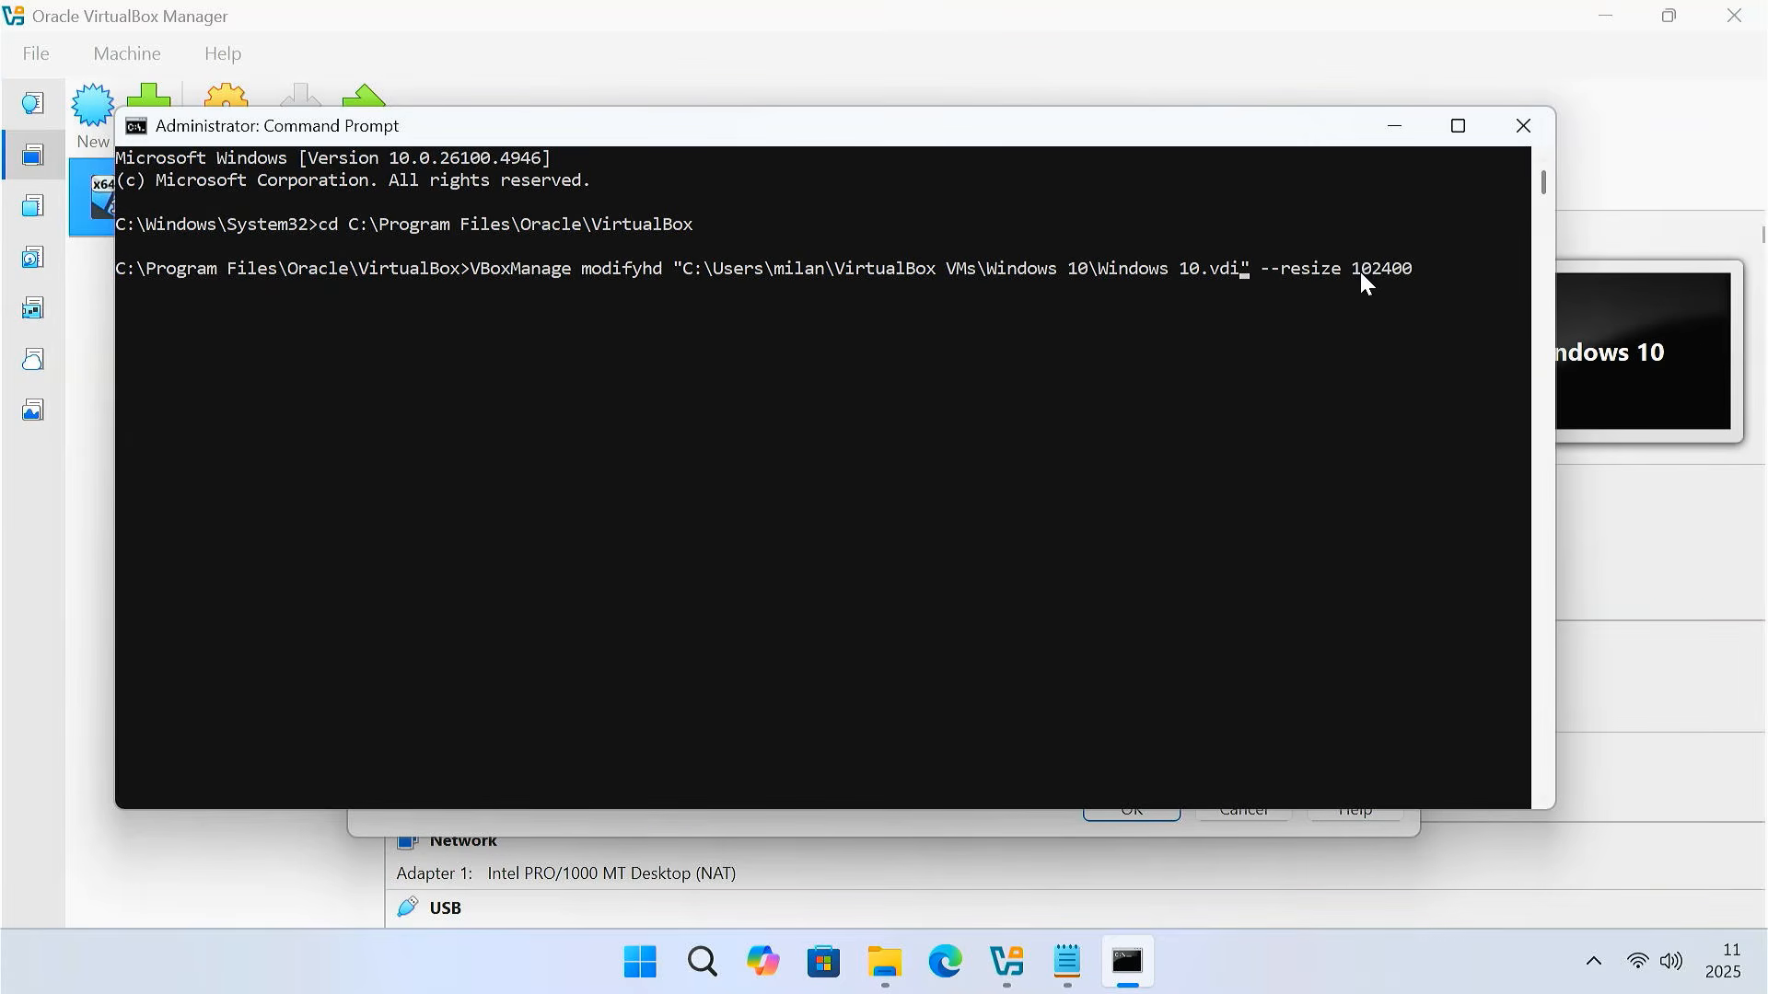
left_click_drag(1359, 269, 1411, 267)
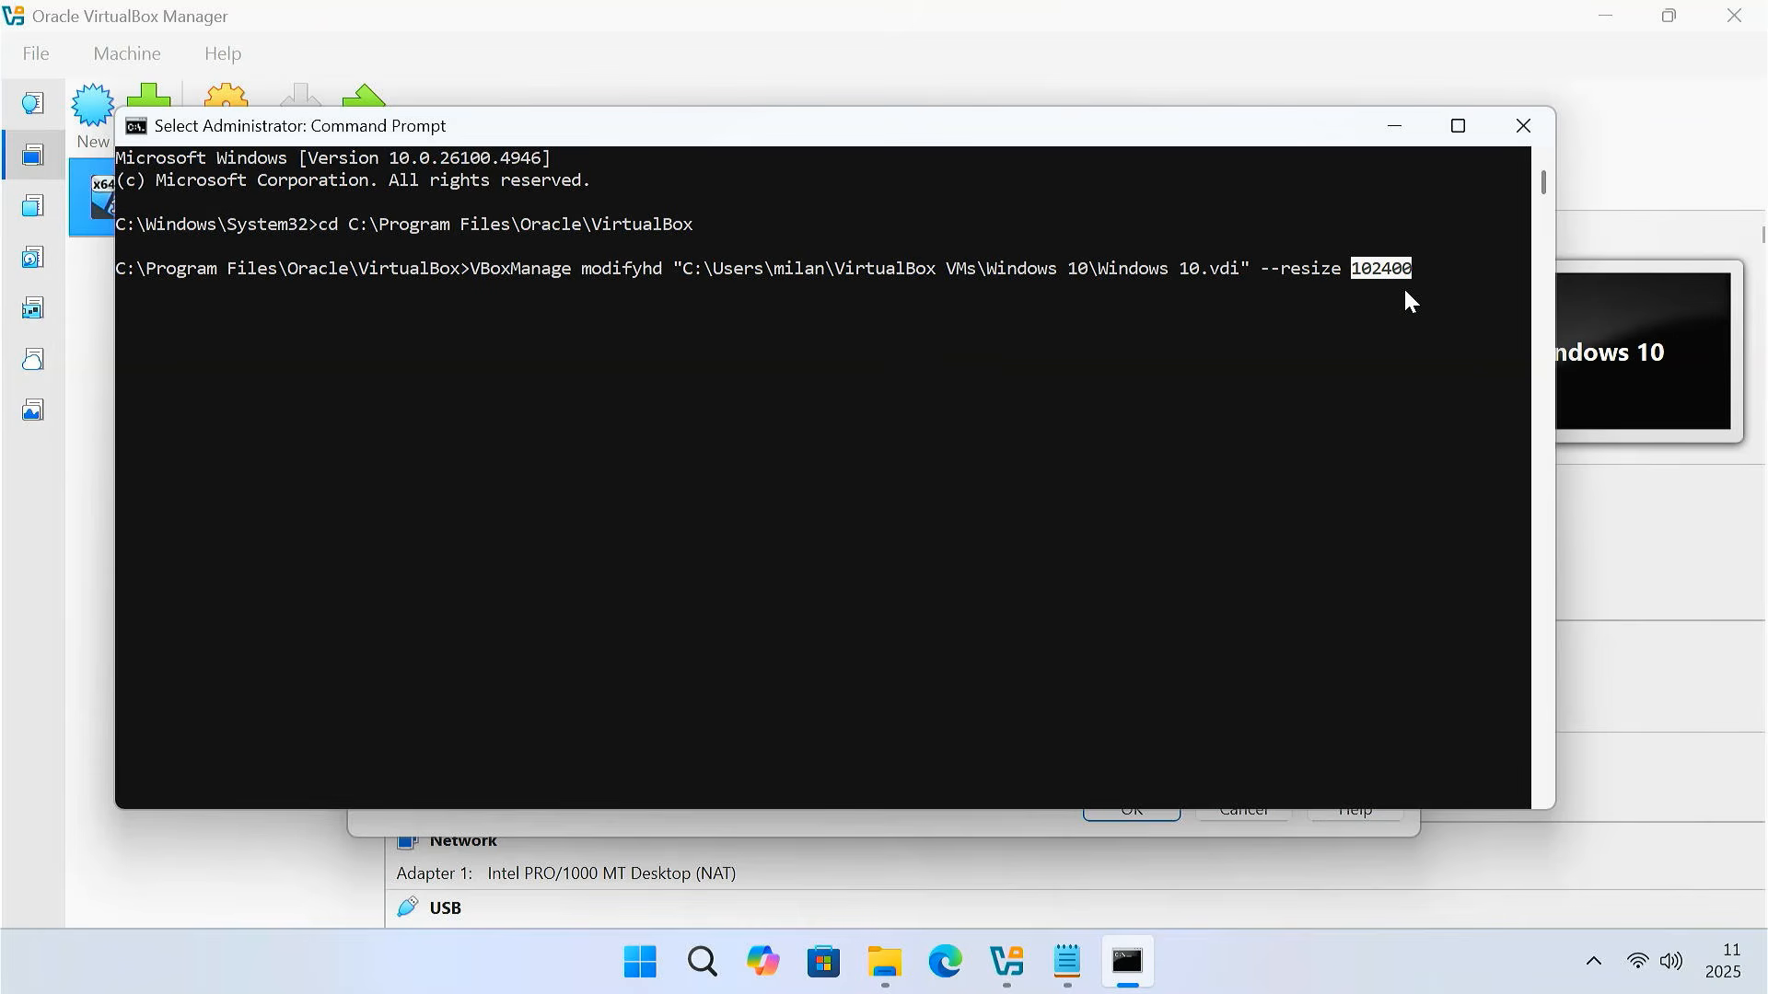
key("Return")
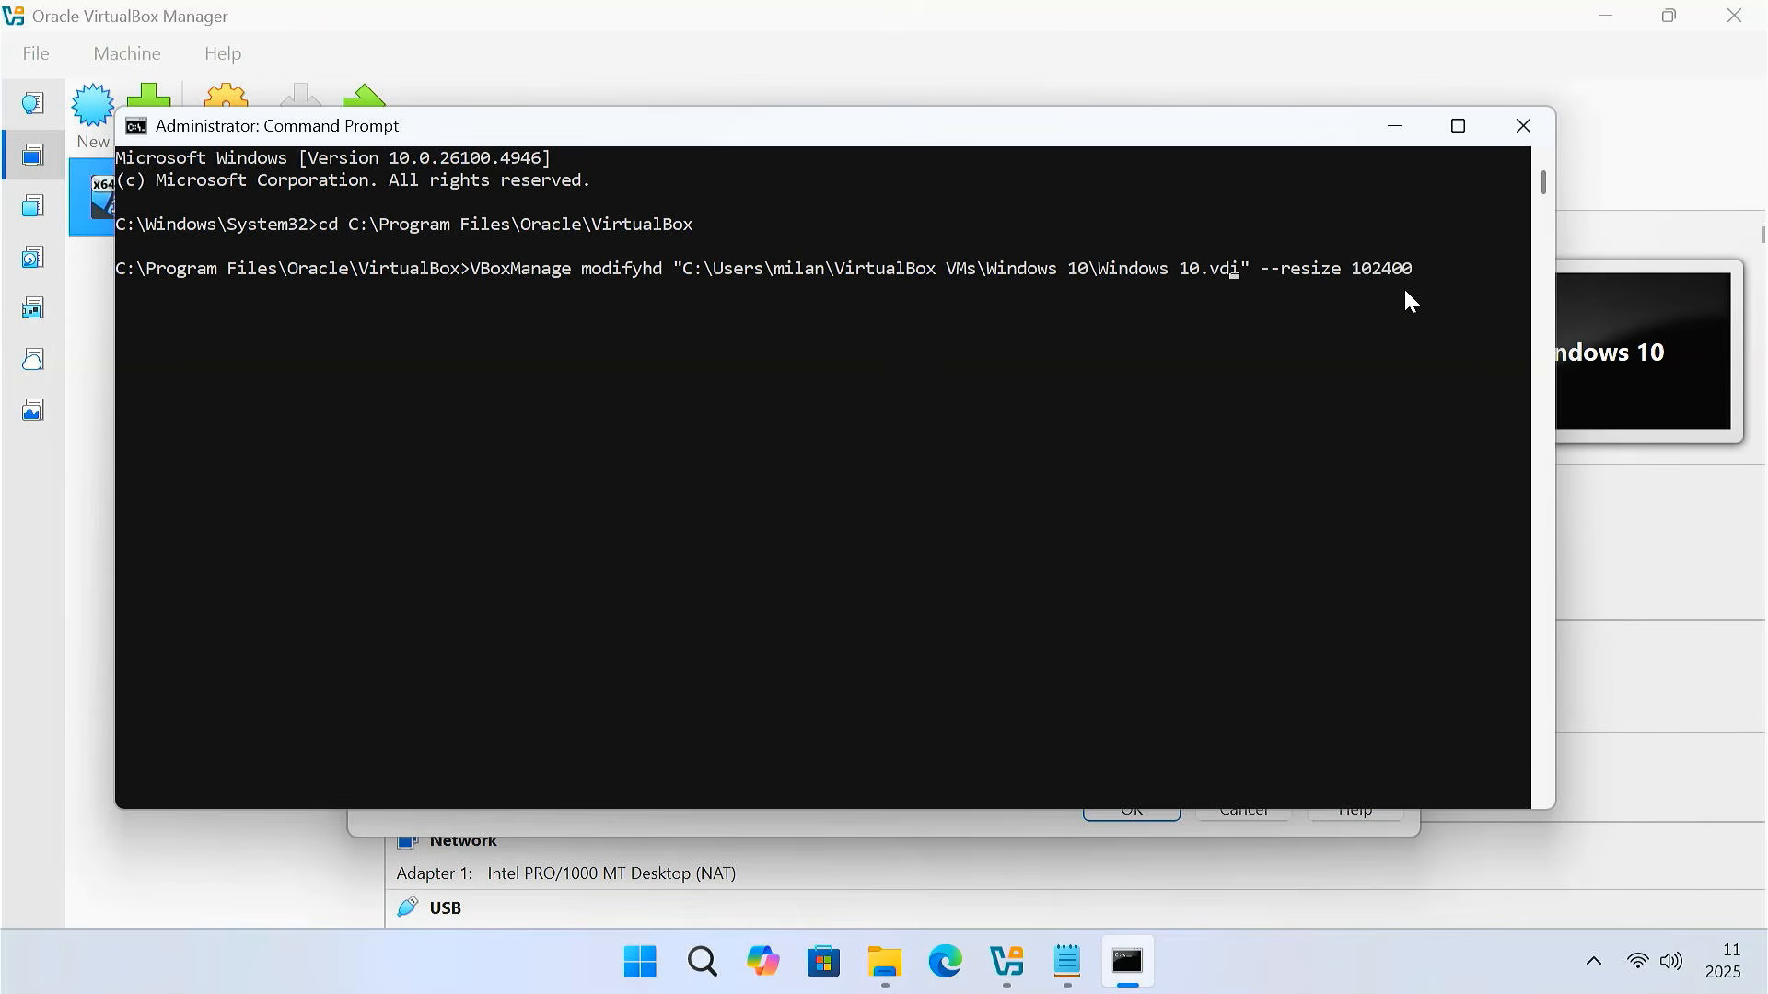
key("Return")
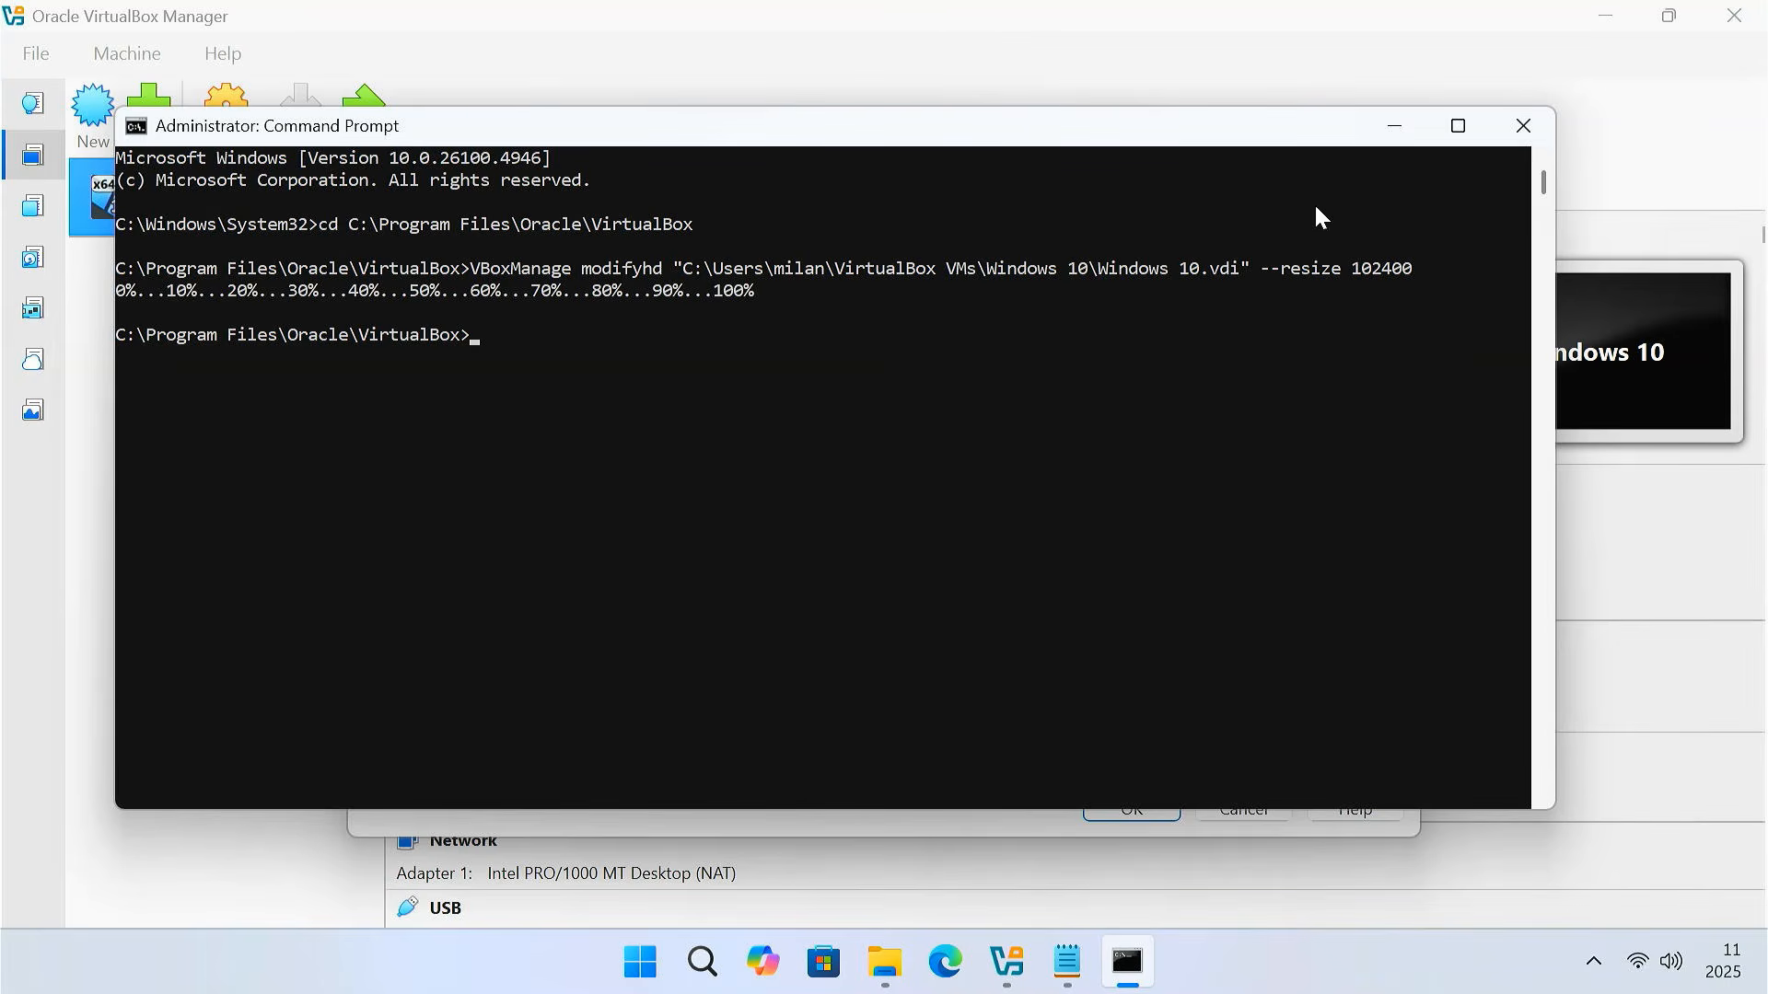
Check in Settings > Storage that Windows 10.vdi now shows a 100.00 GB virtual size
left_click(1521, 127)
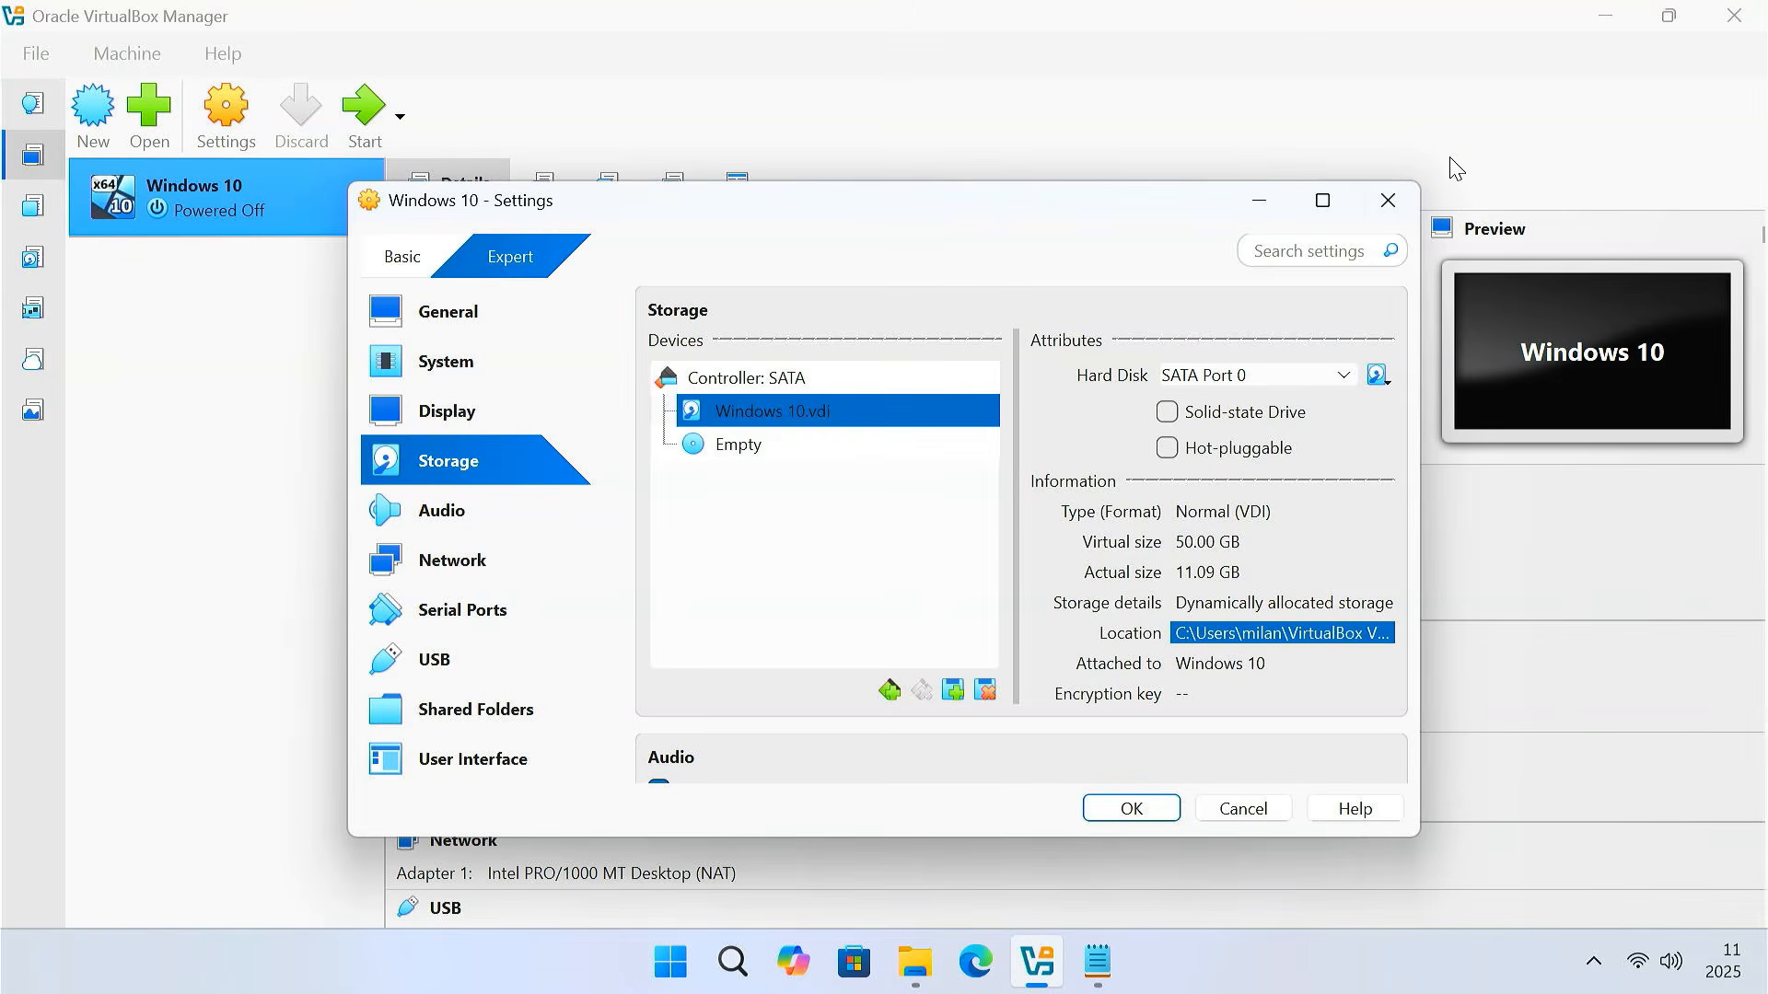
left_click(1387, 200)
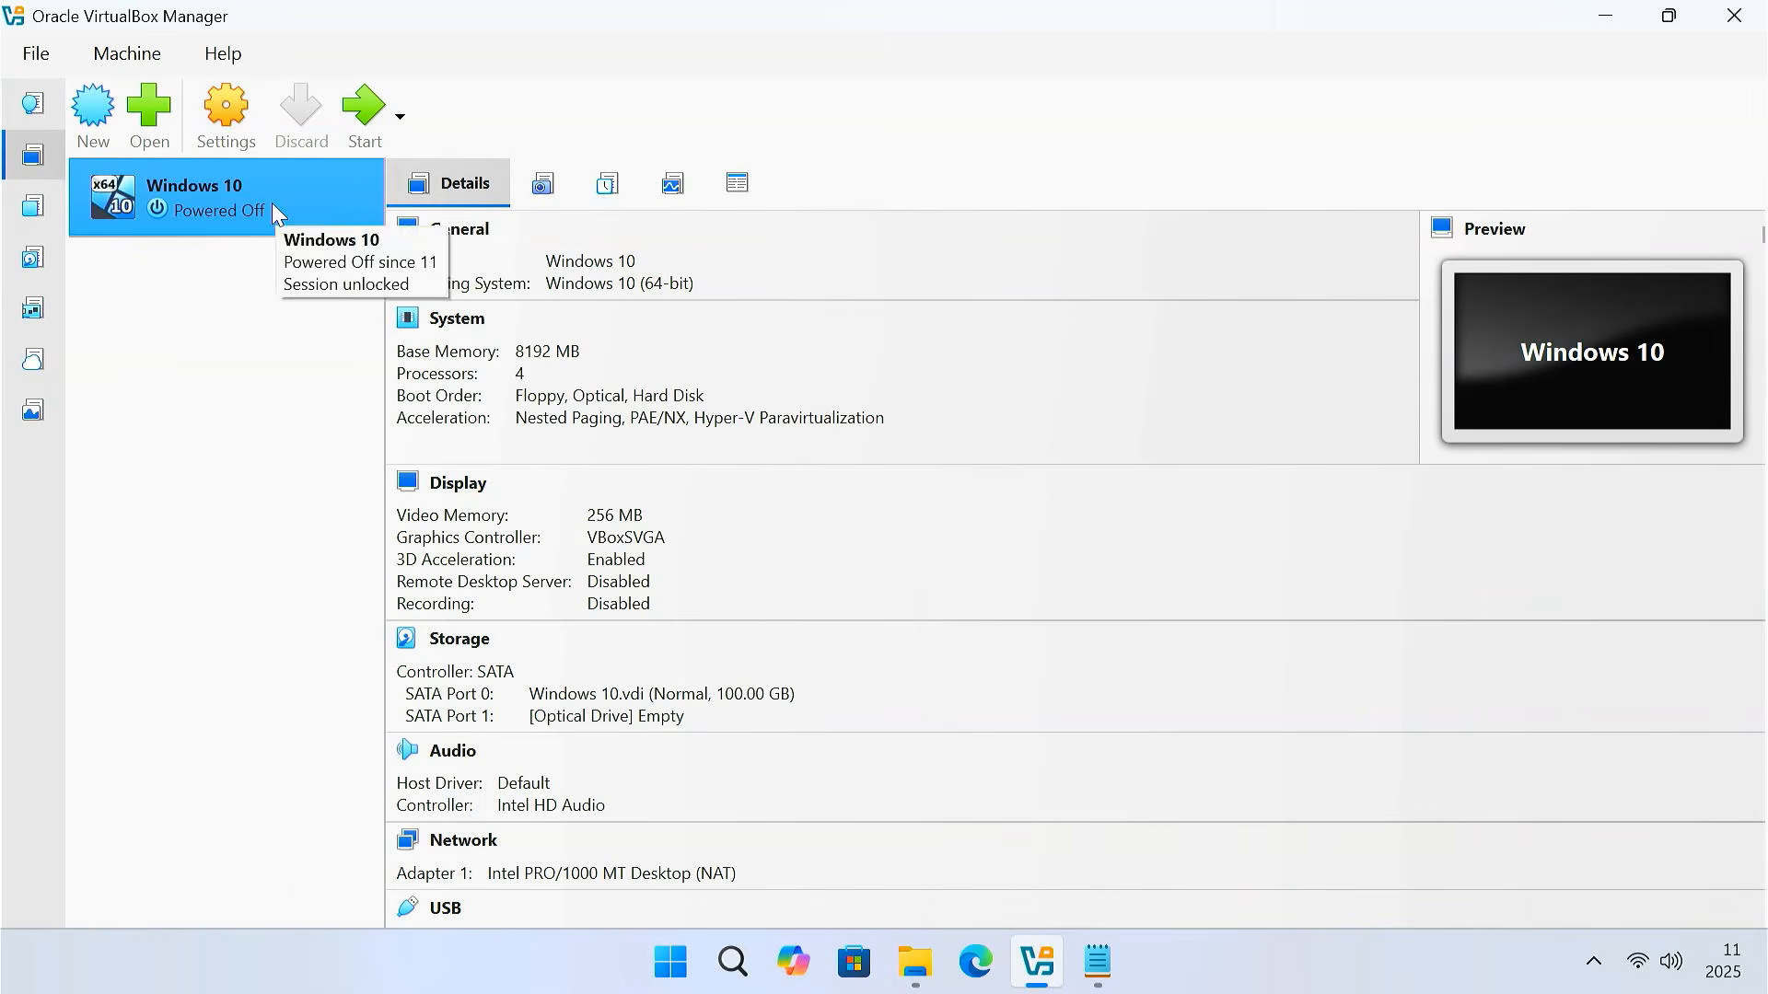
left_click(228, 118)
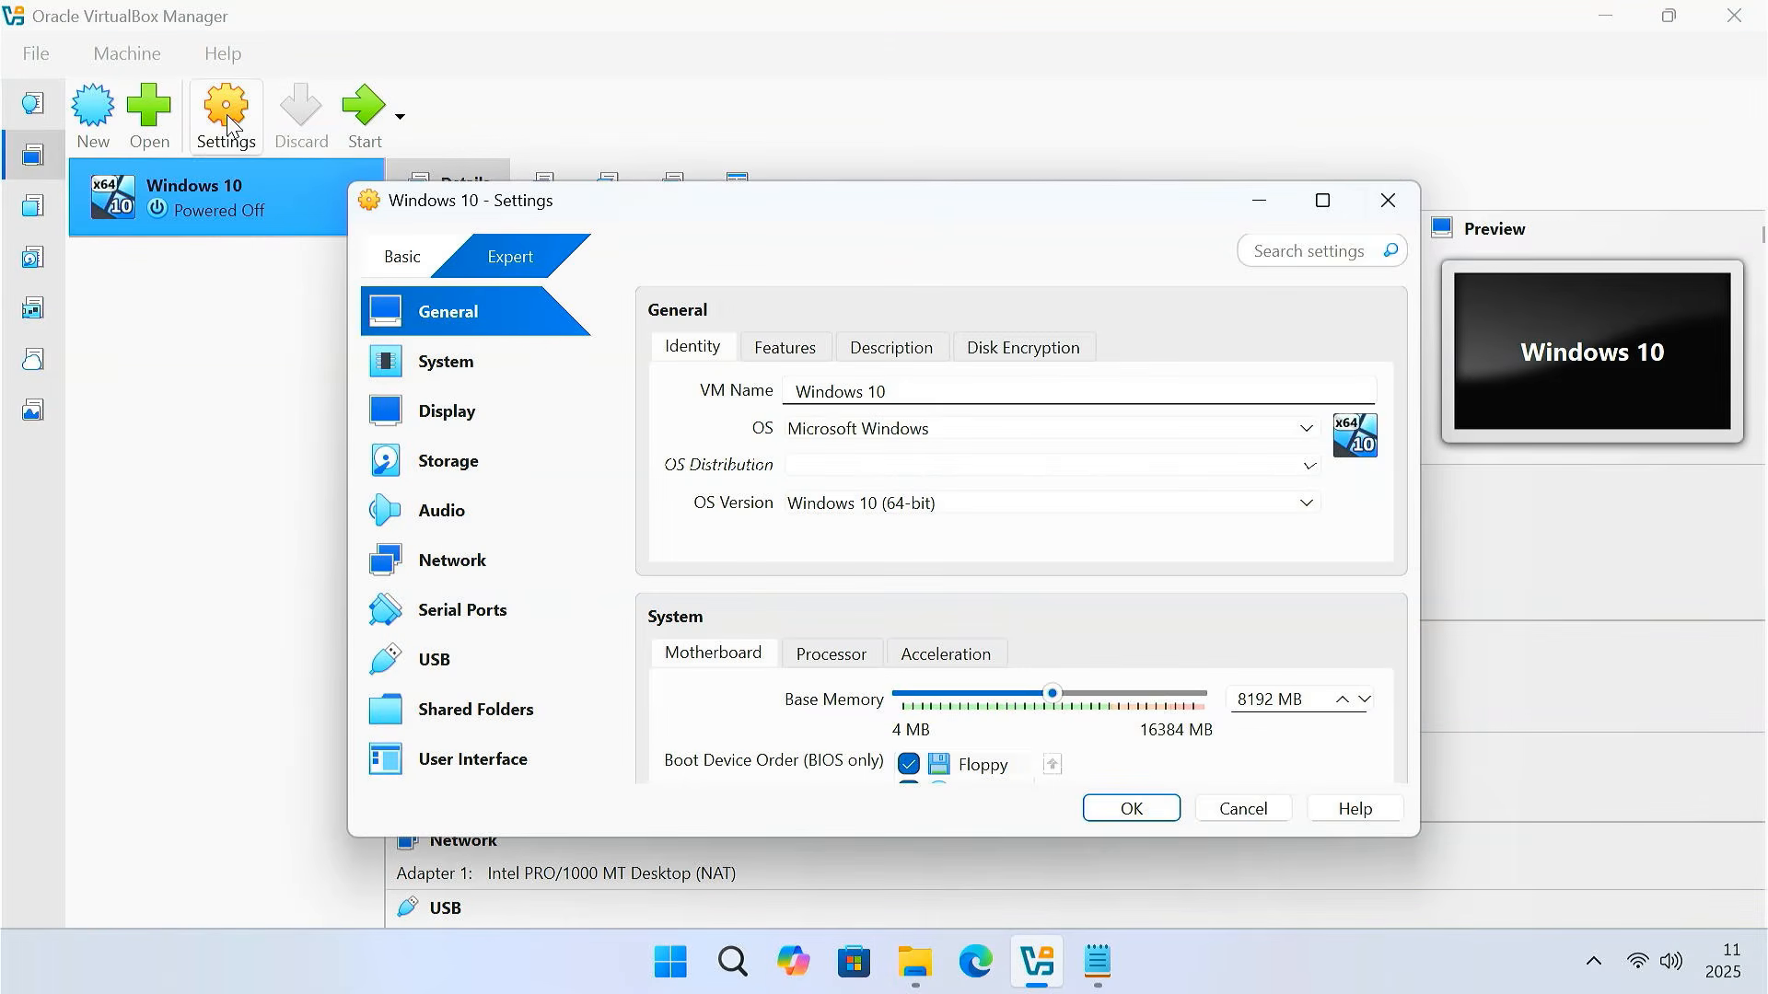
left_click(520, 468)
left_click(795, 426)
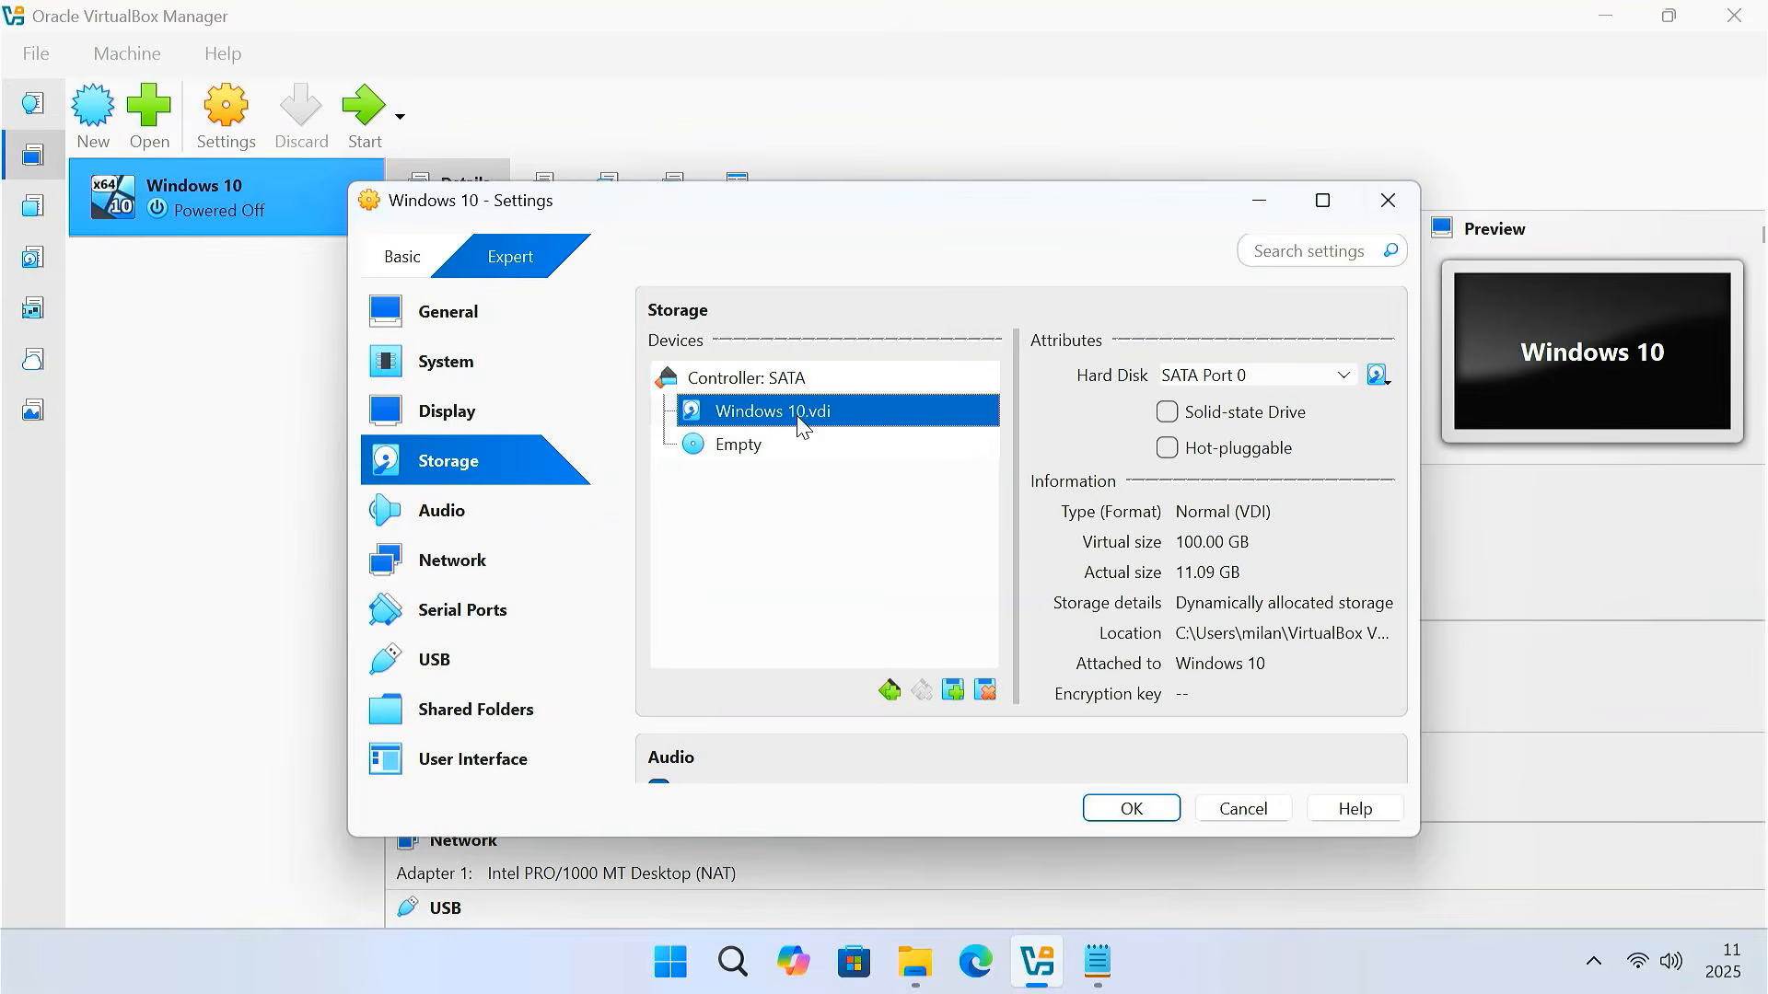
left_click(1232, 550)
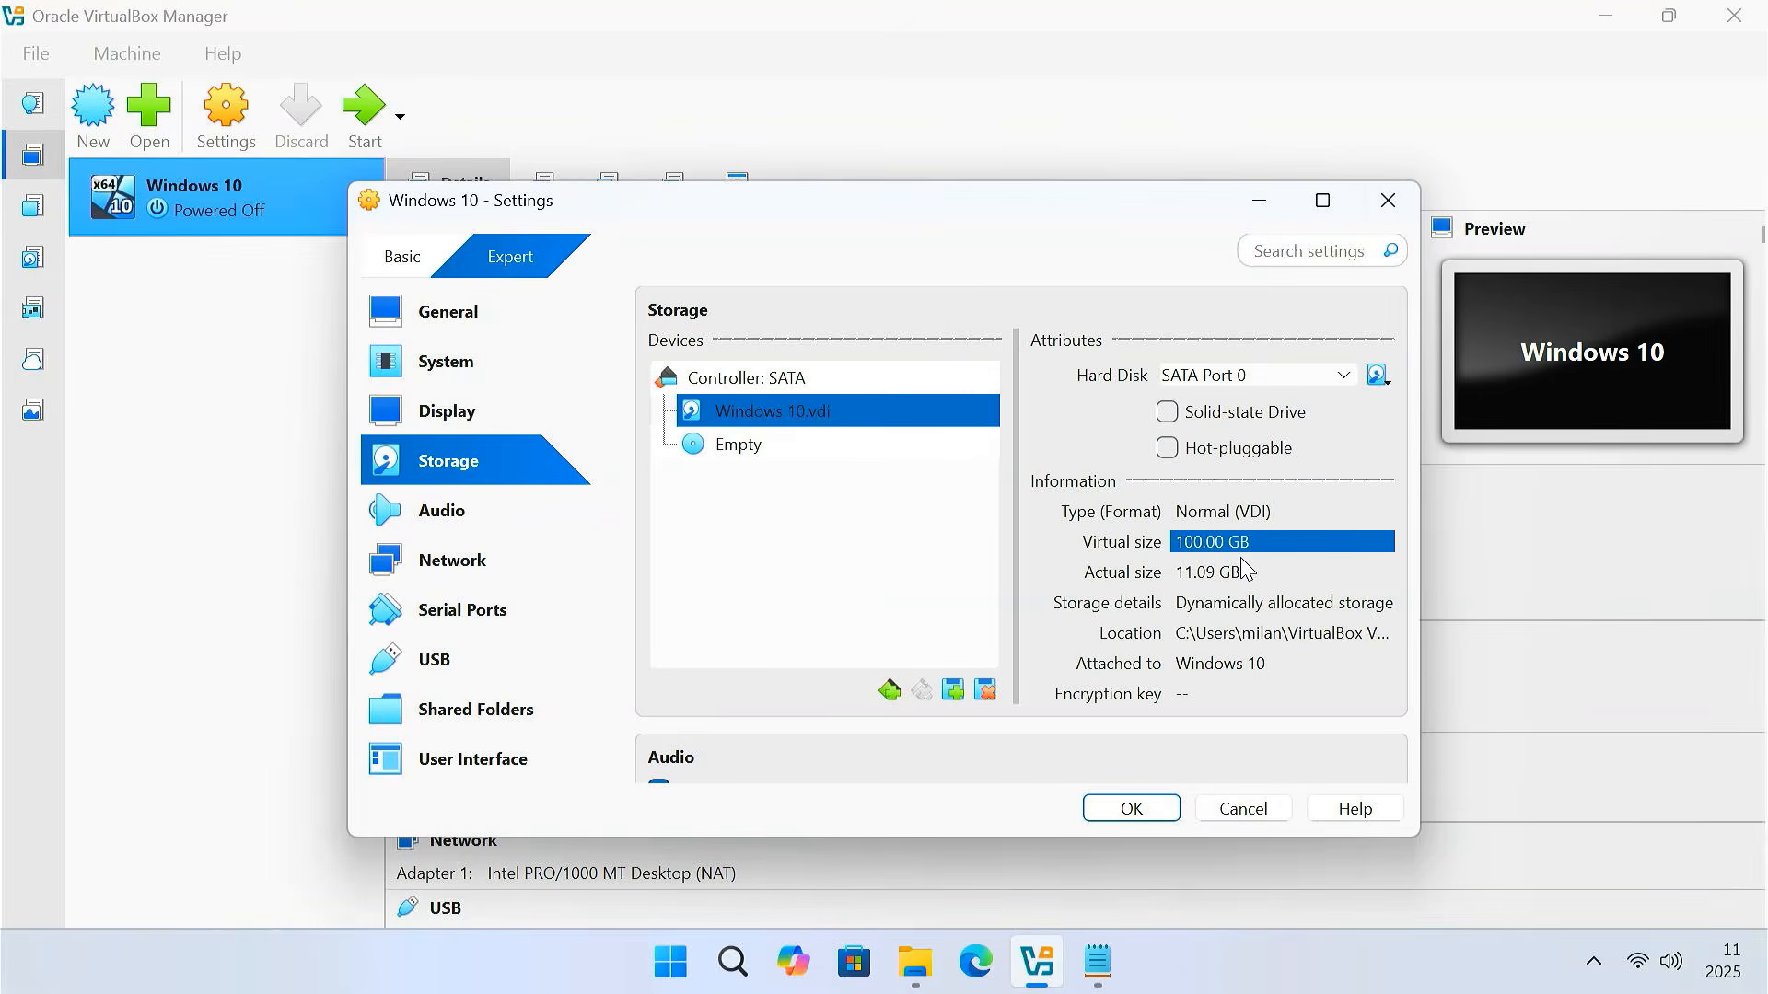
left_click(1155, 815)
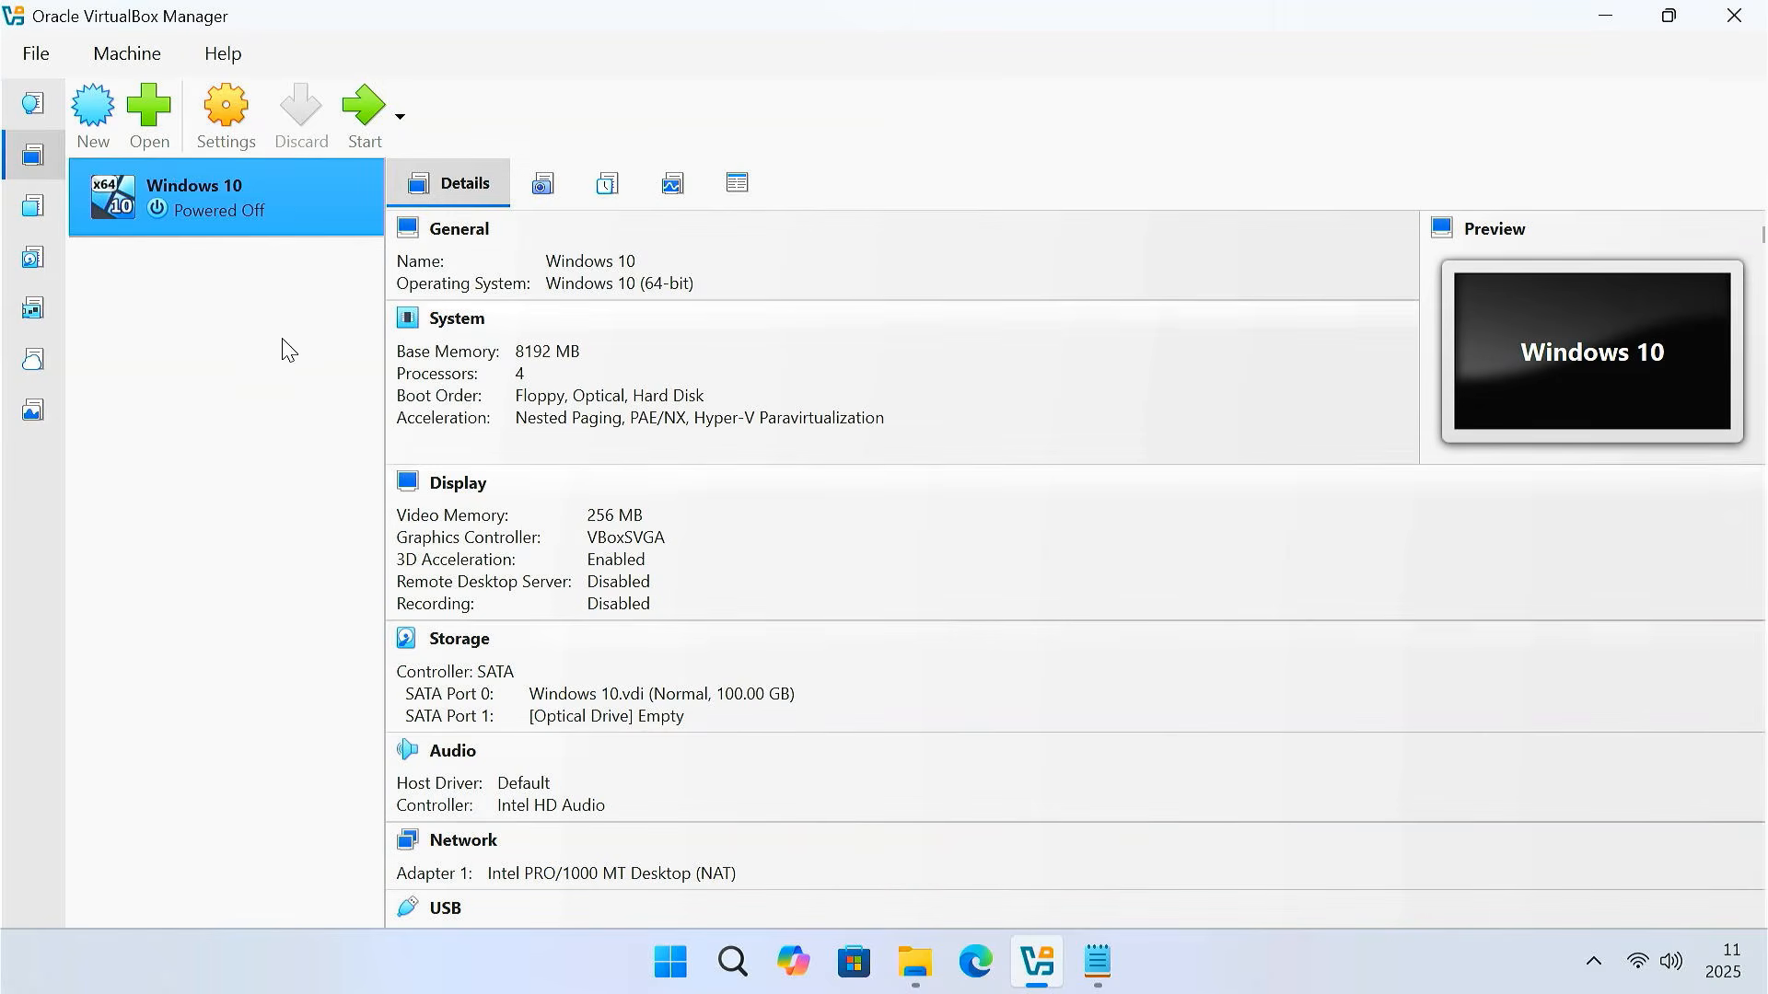
Start the Windows 10 VM, minimize the Manager, and bring up the VM's display options
left_click(361, 118)
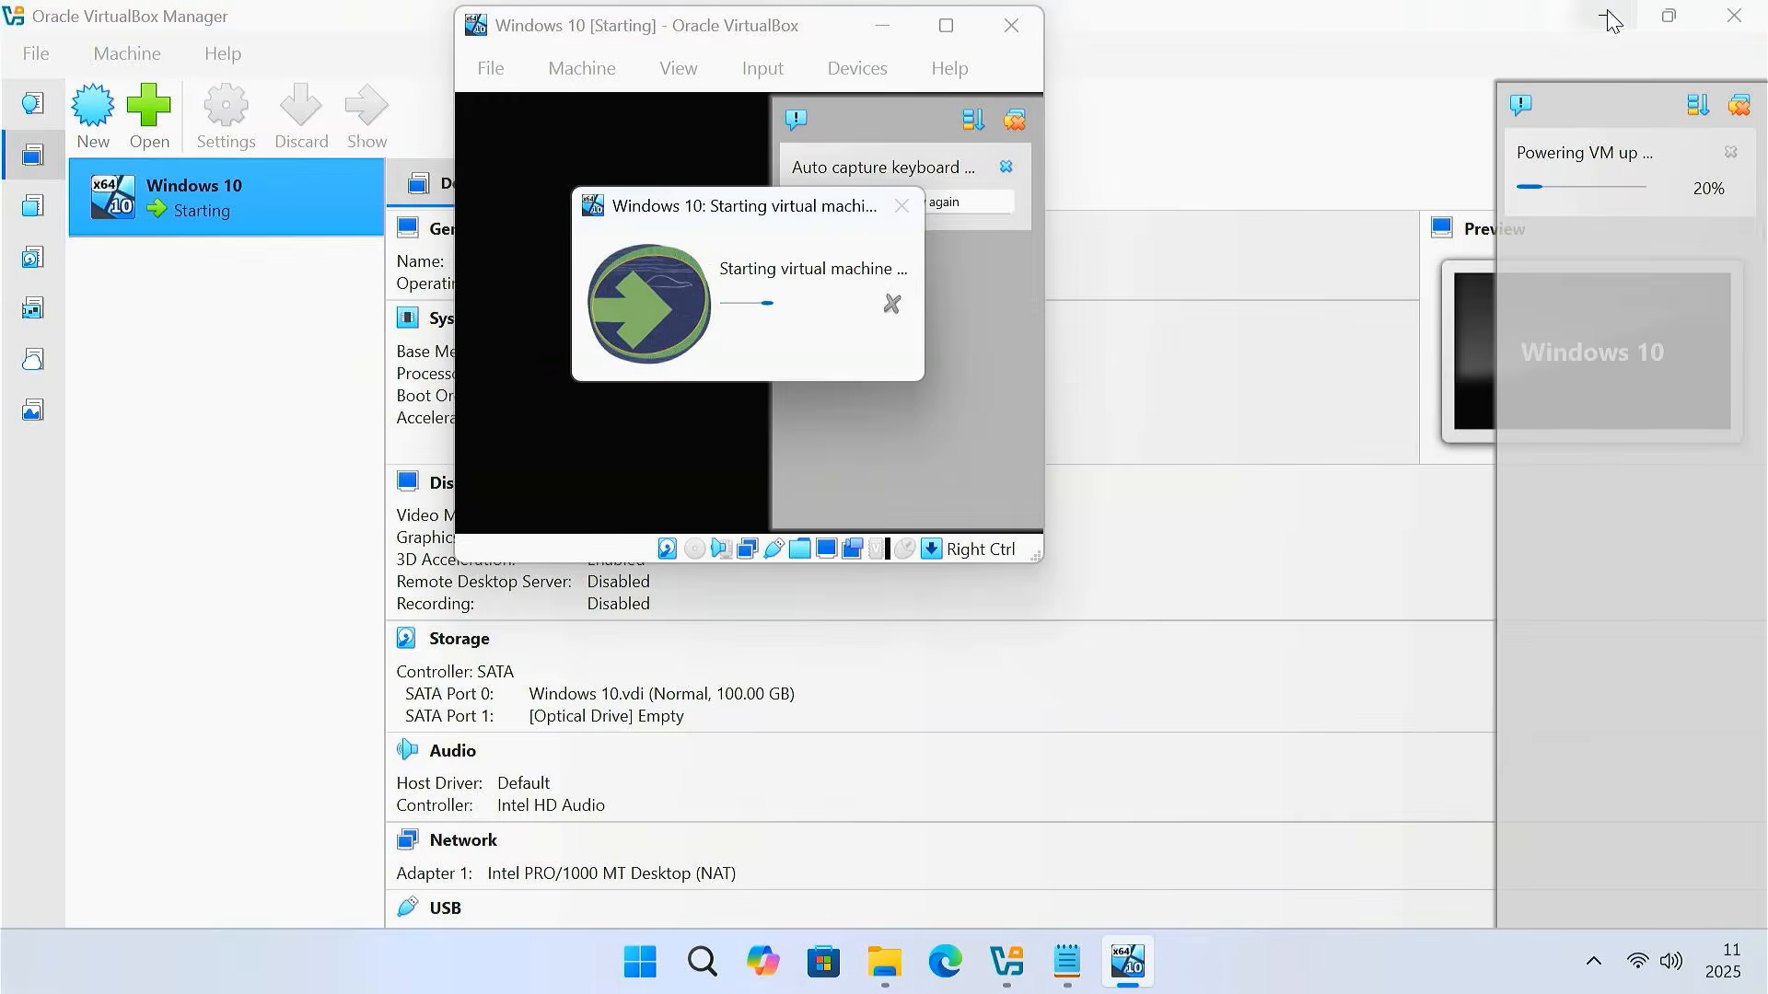
left_click(1610, 20)
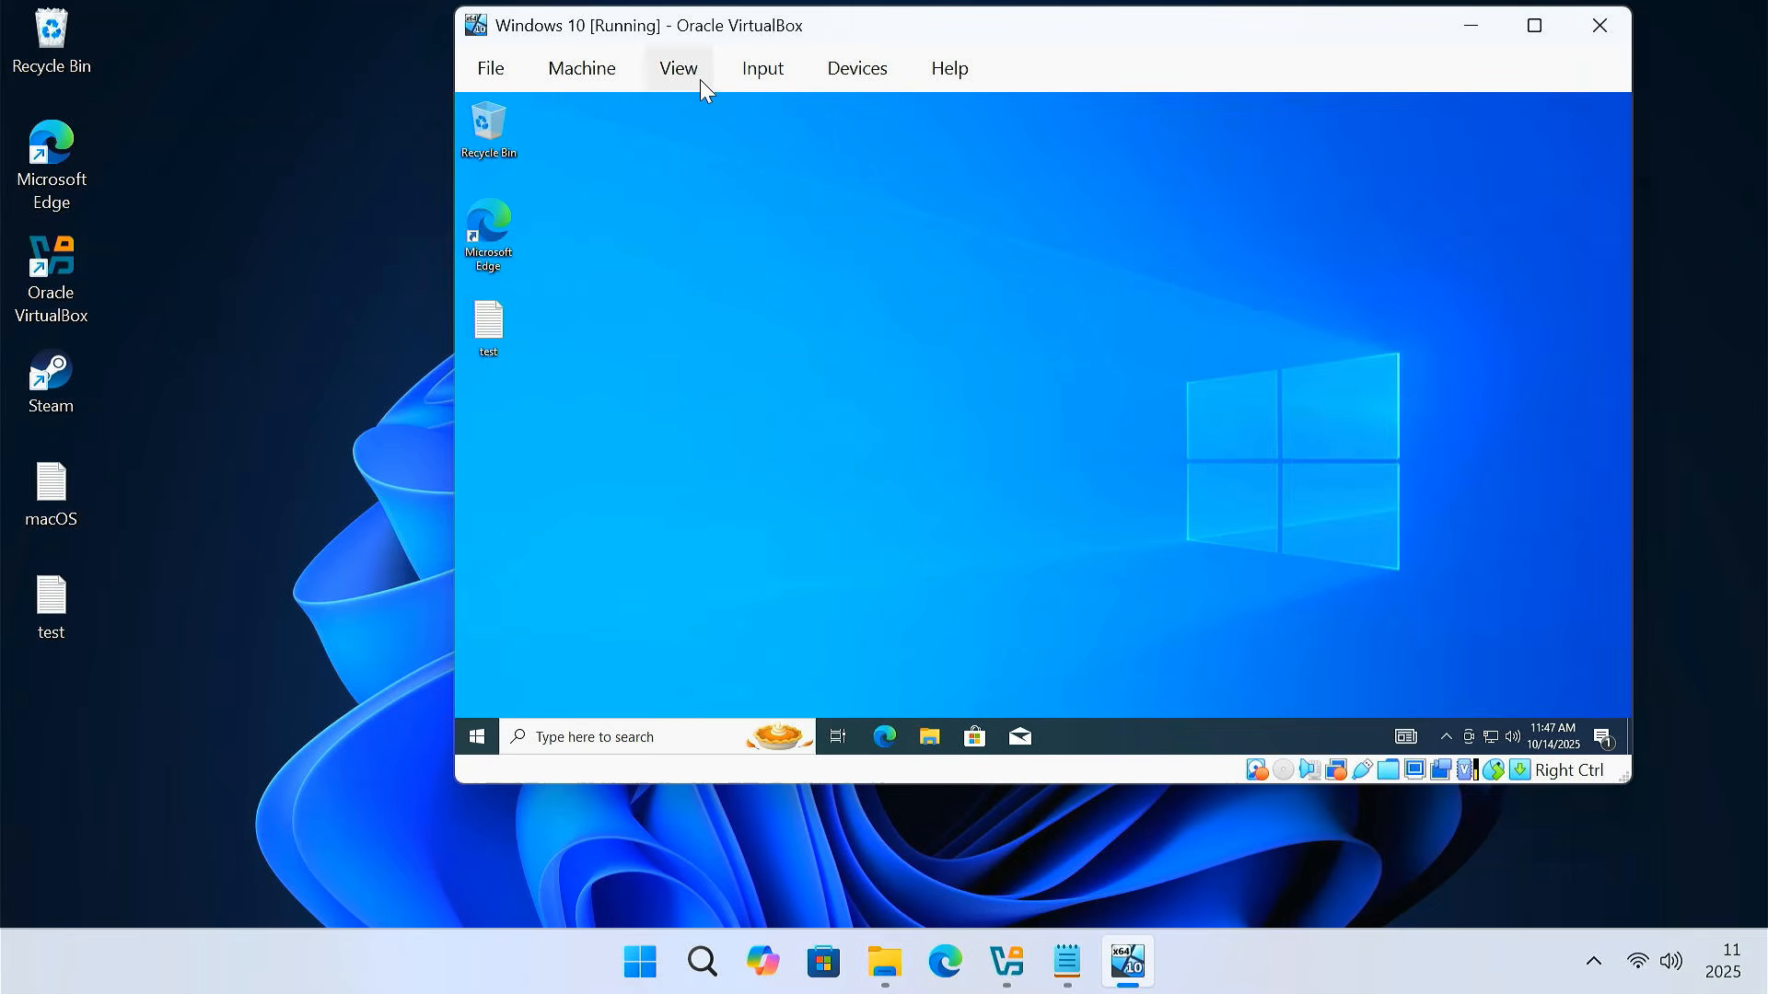
left_click(700, 79)
left_click(708, 111)
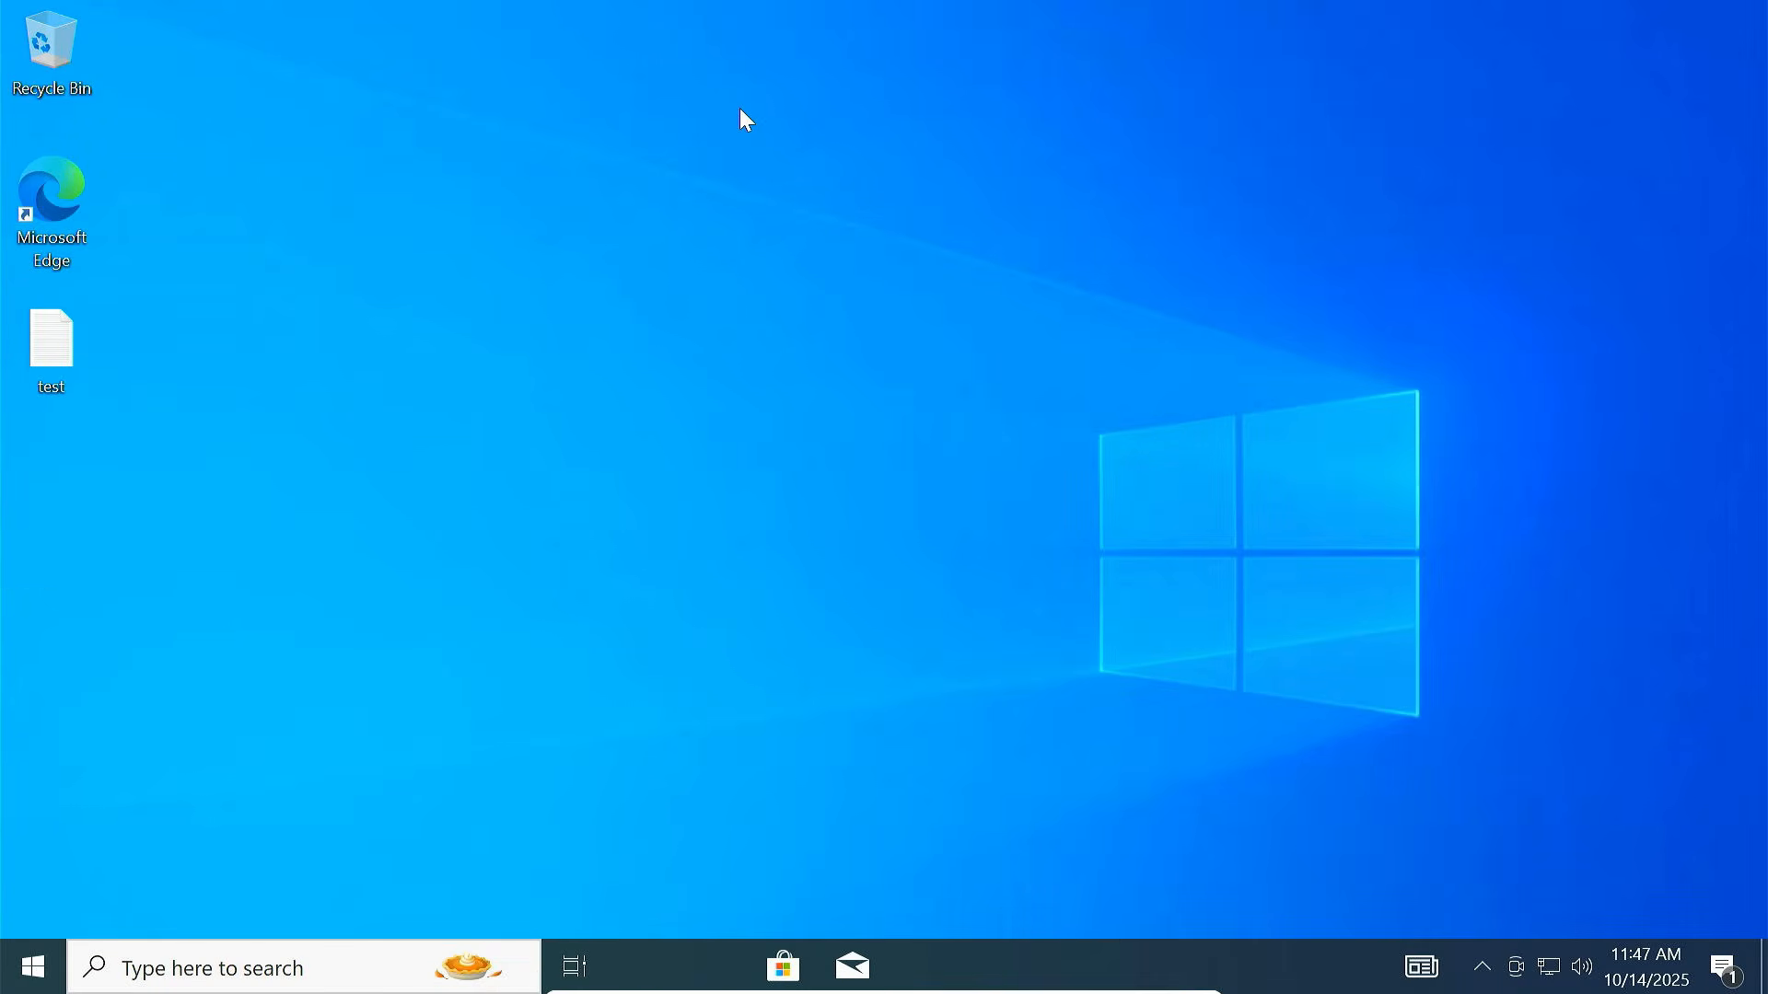
right_click(34, 967)
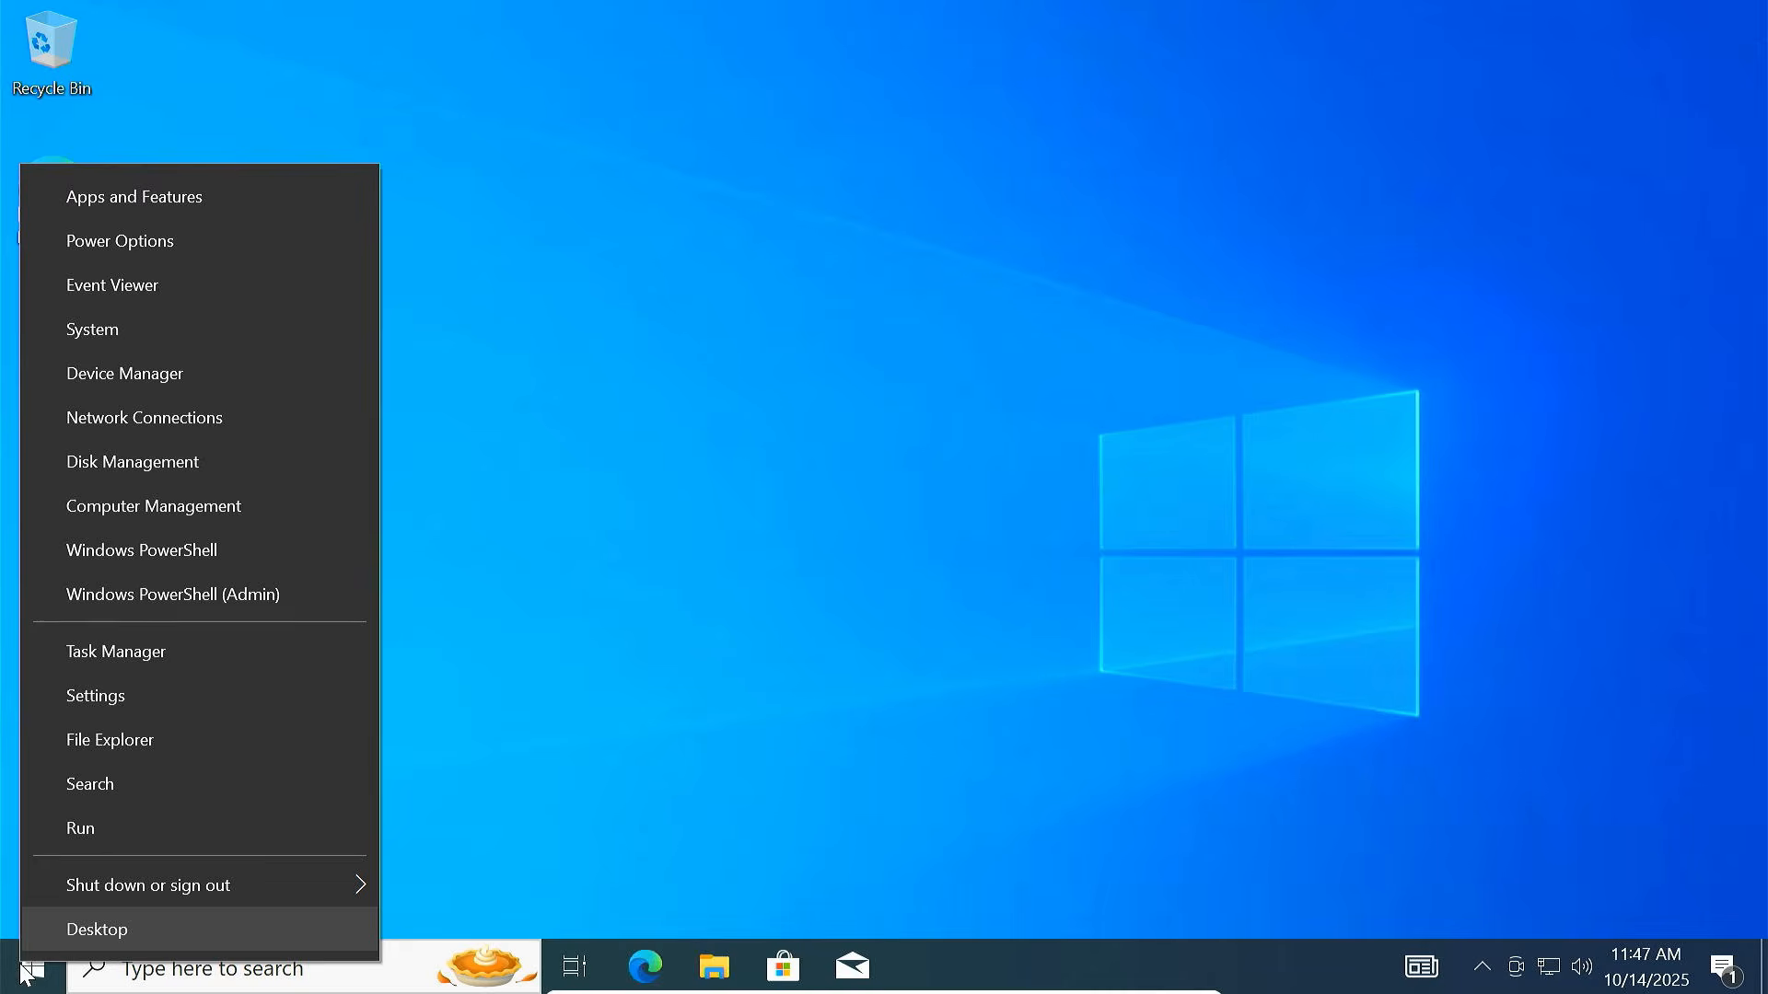
left_click(213, 461)
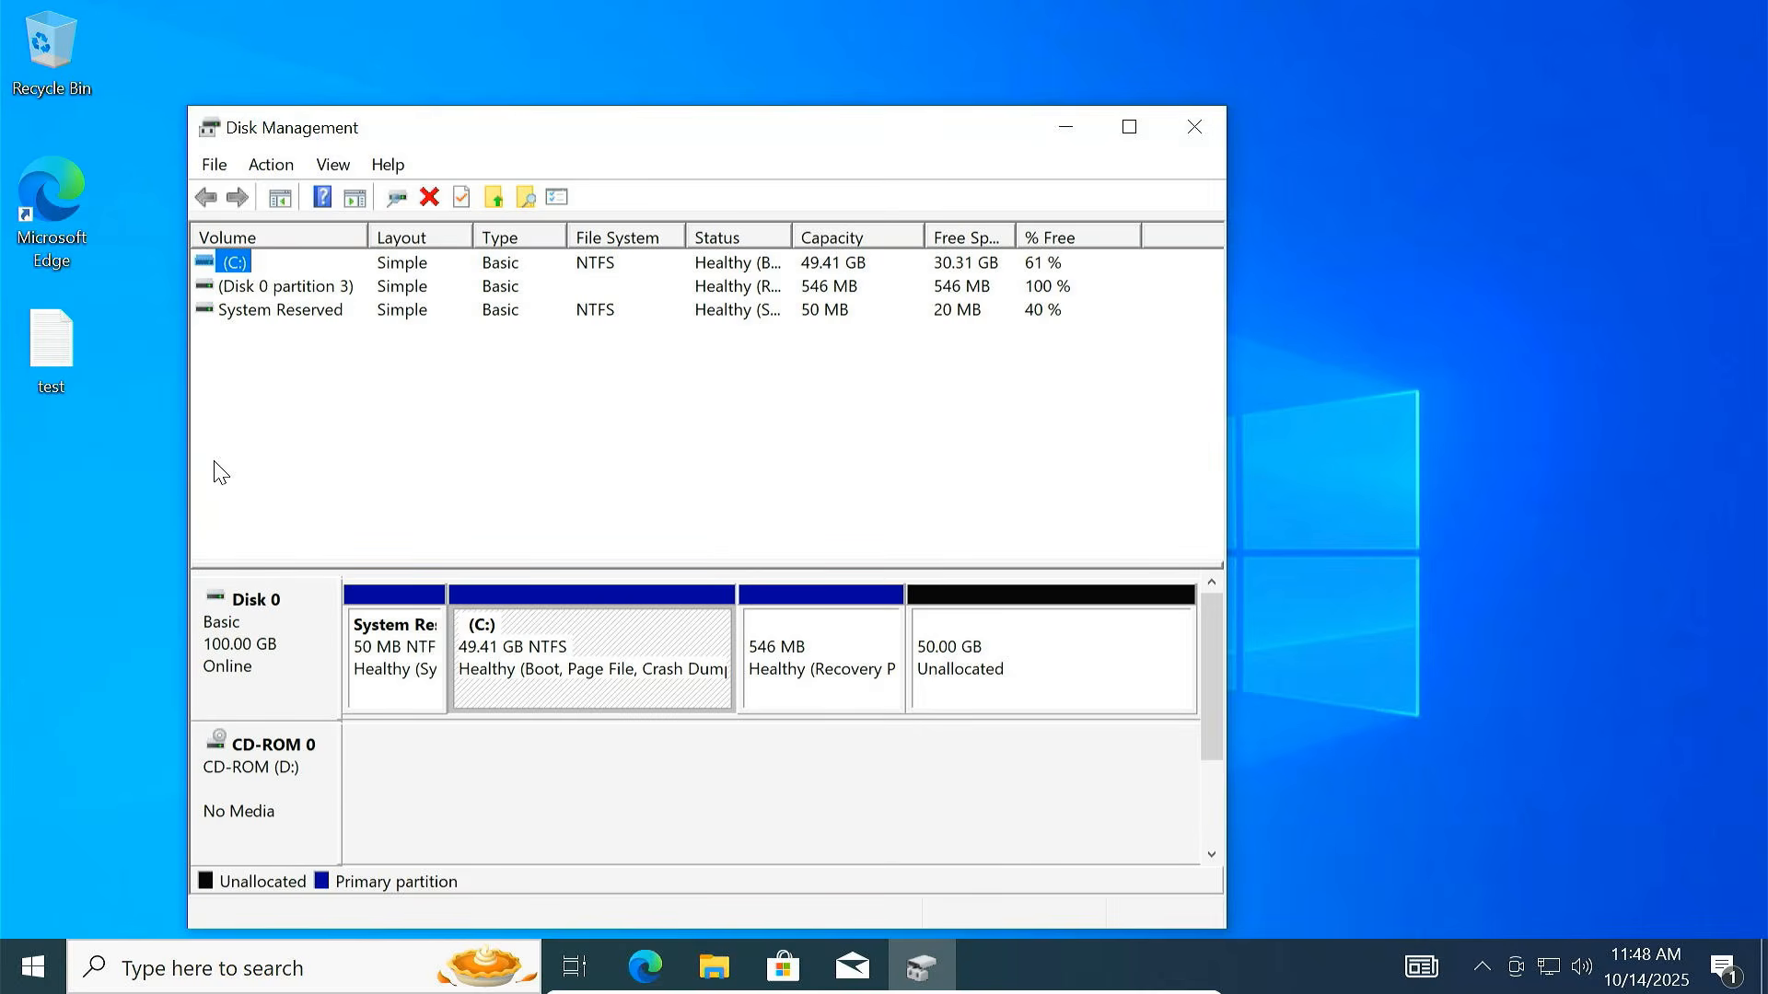
left_click(1127, 128)
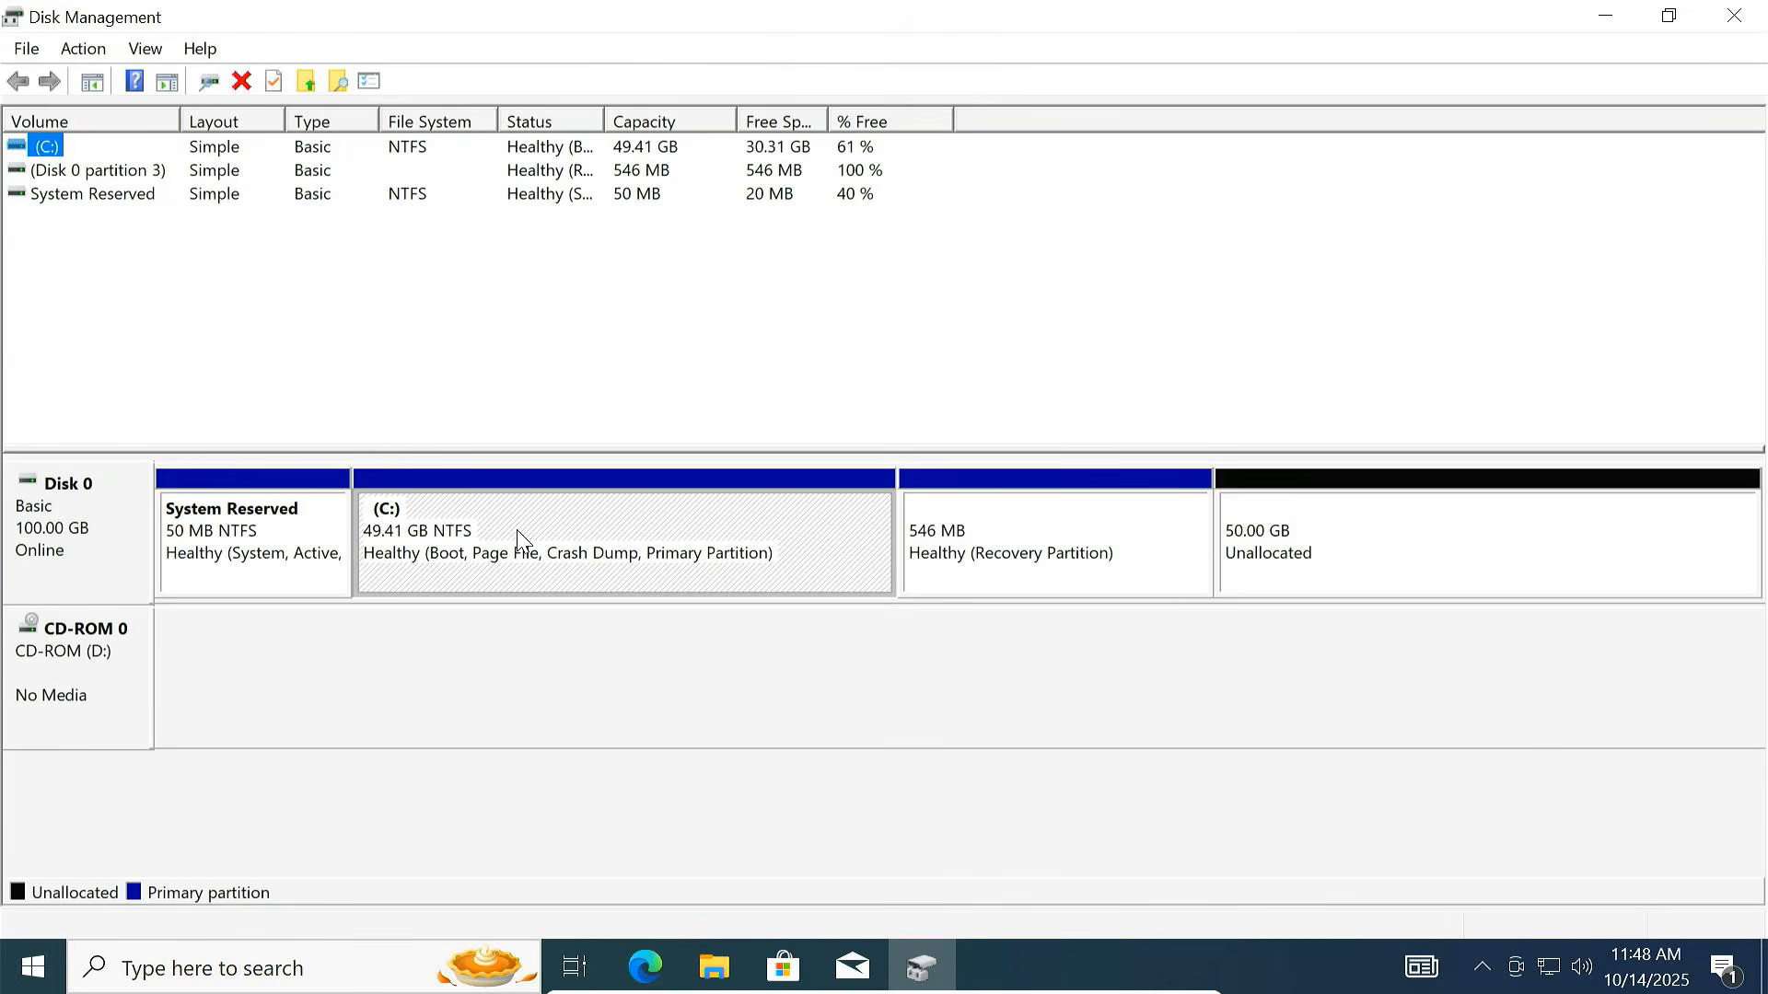
left_click(1336, 551)
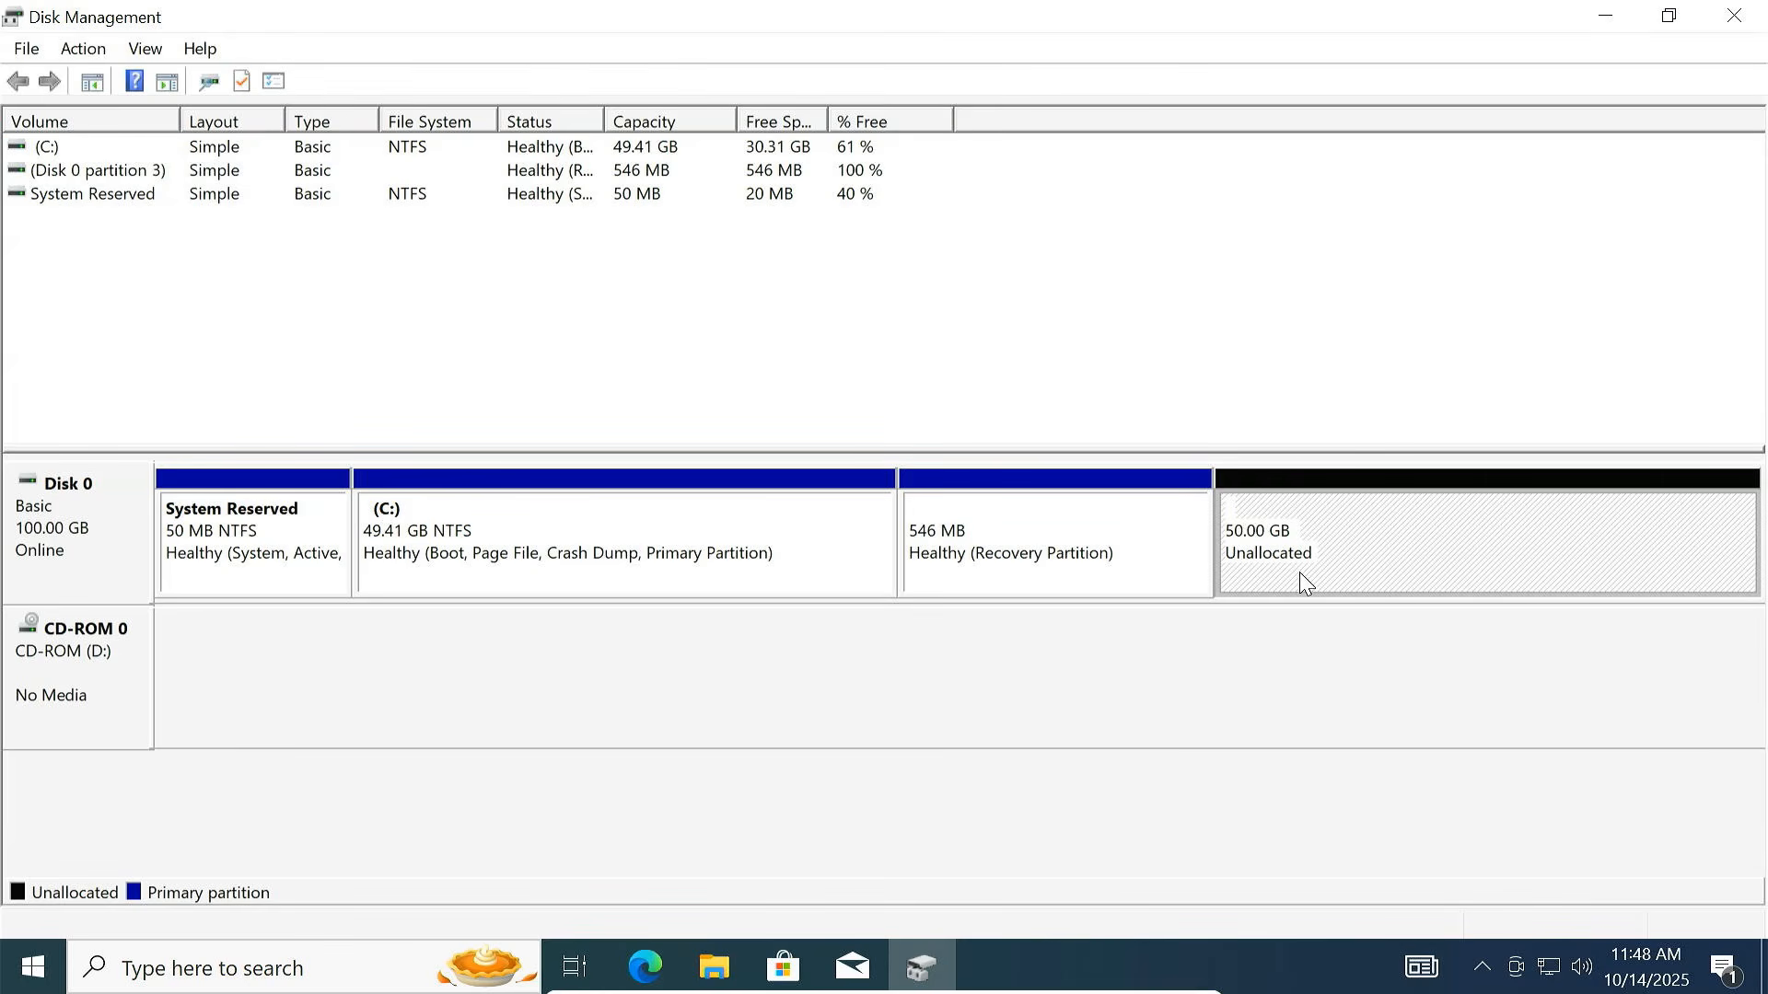
right_click(719, 547)
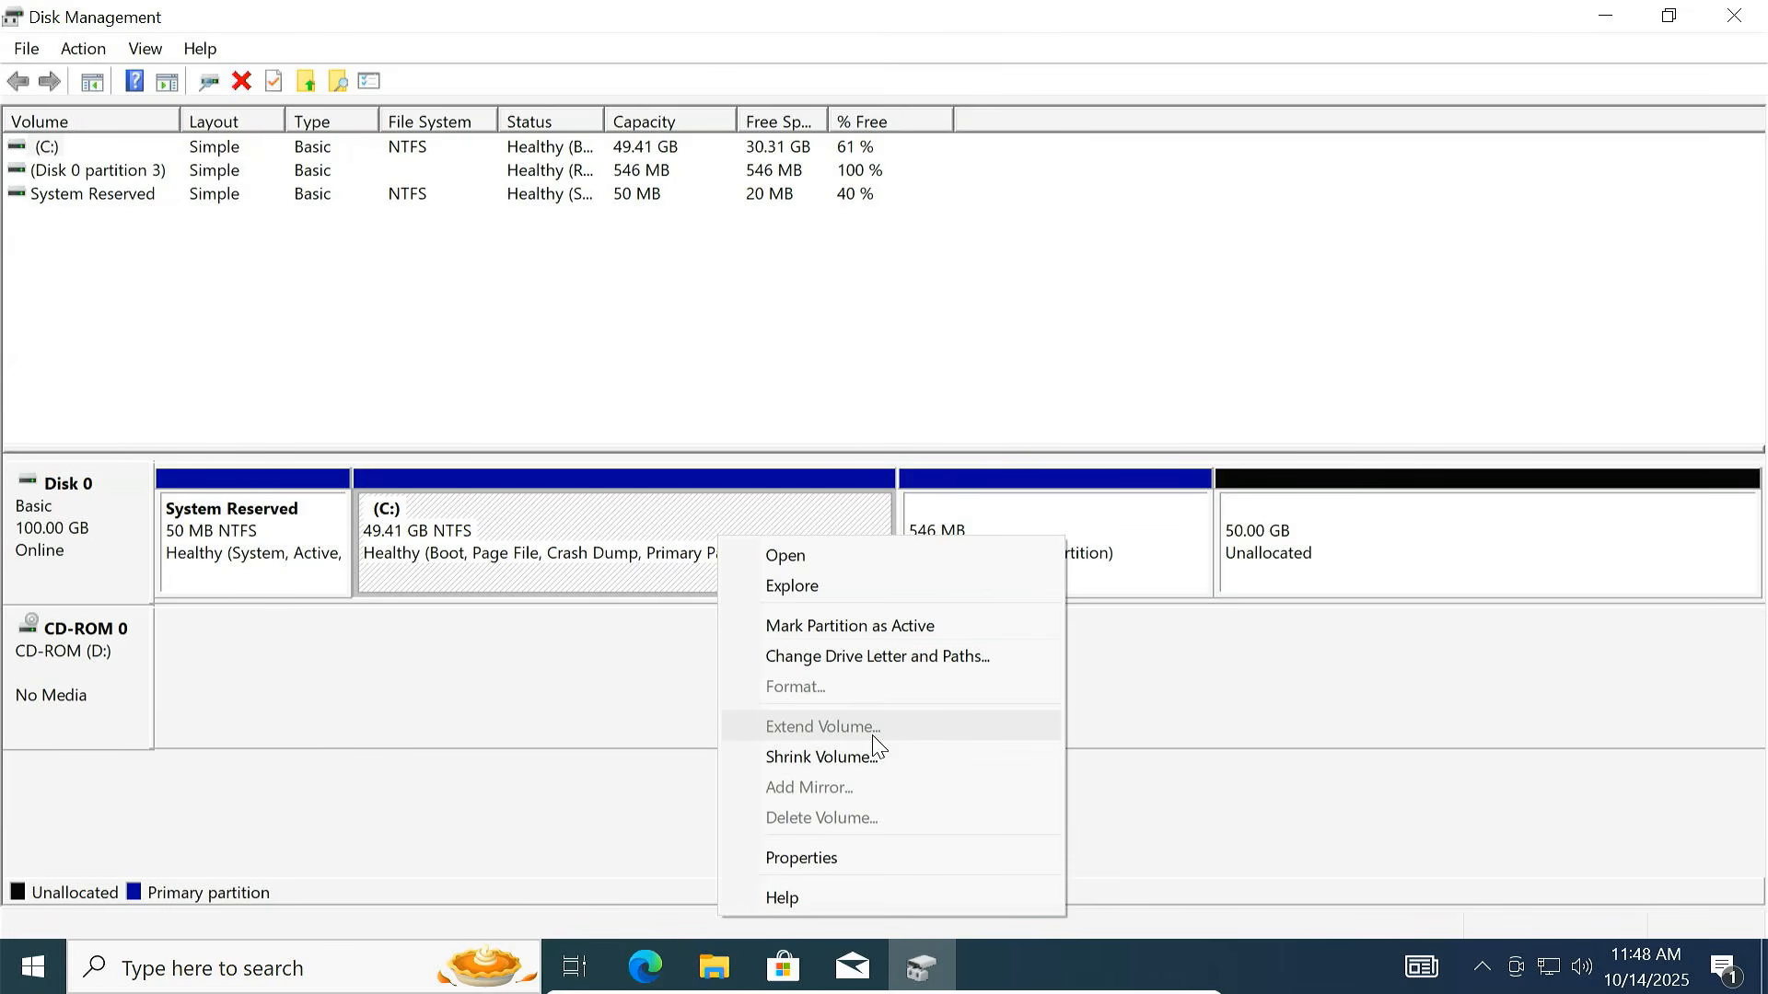
left_click(1116, 584)
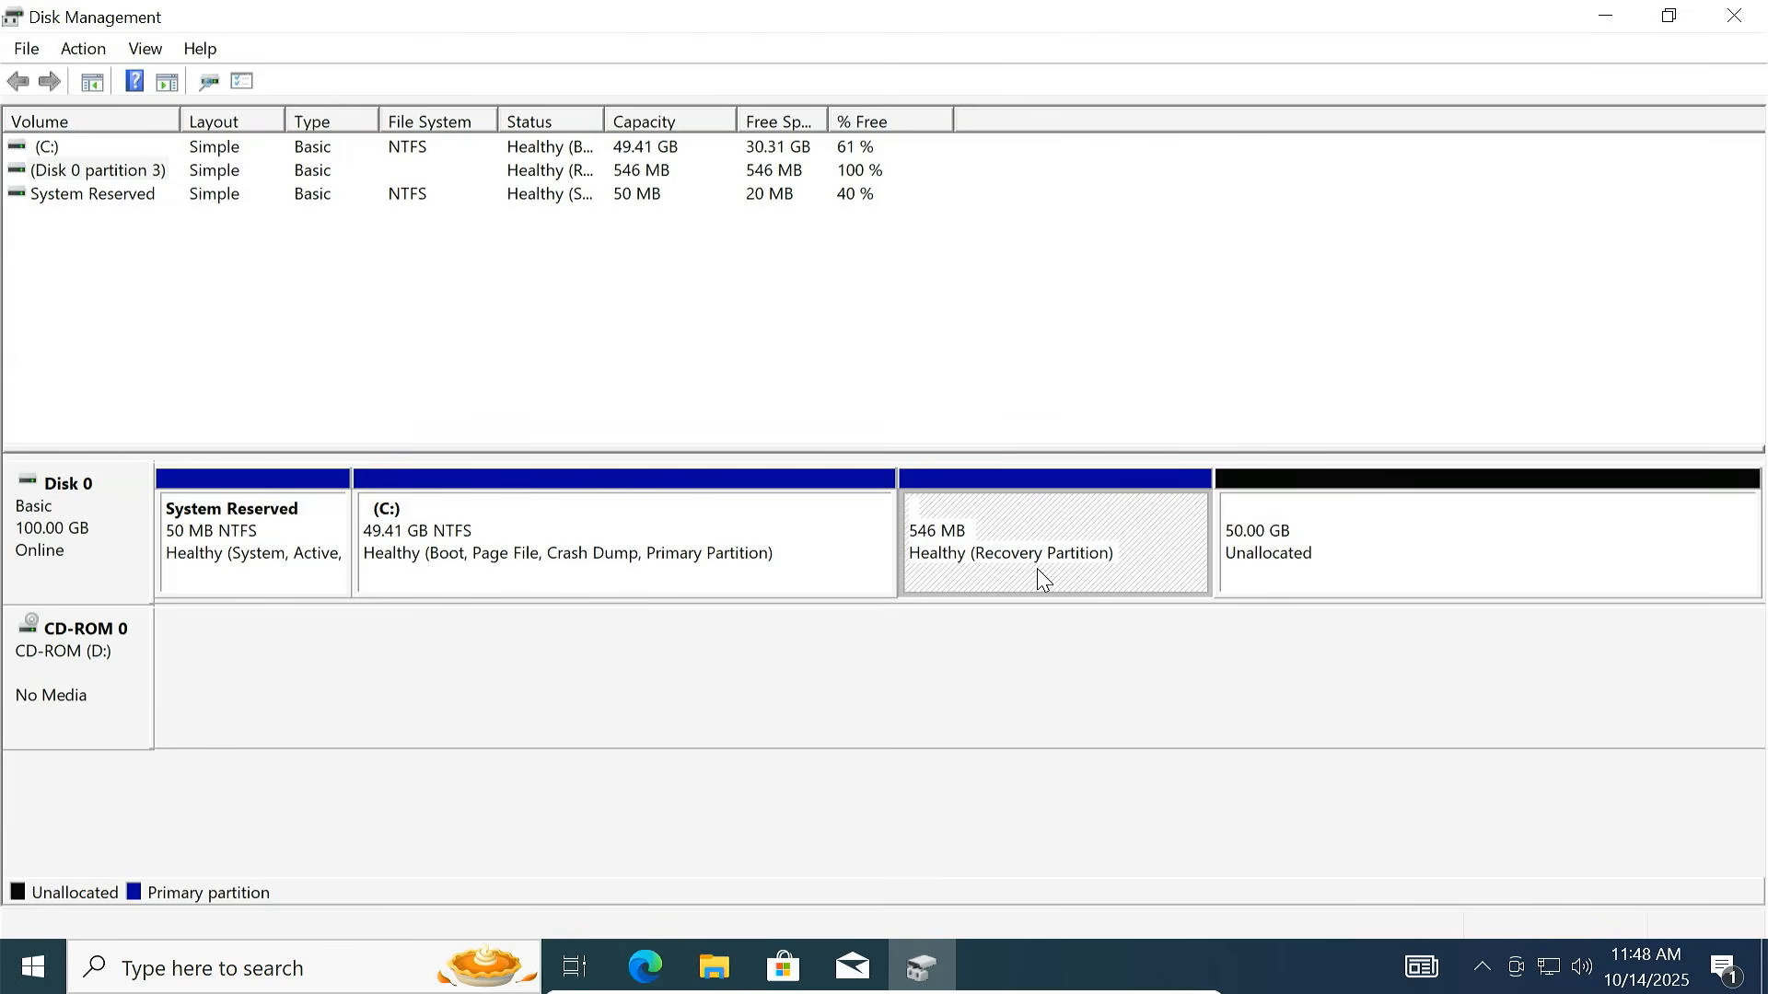
left_click(809, 561)
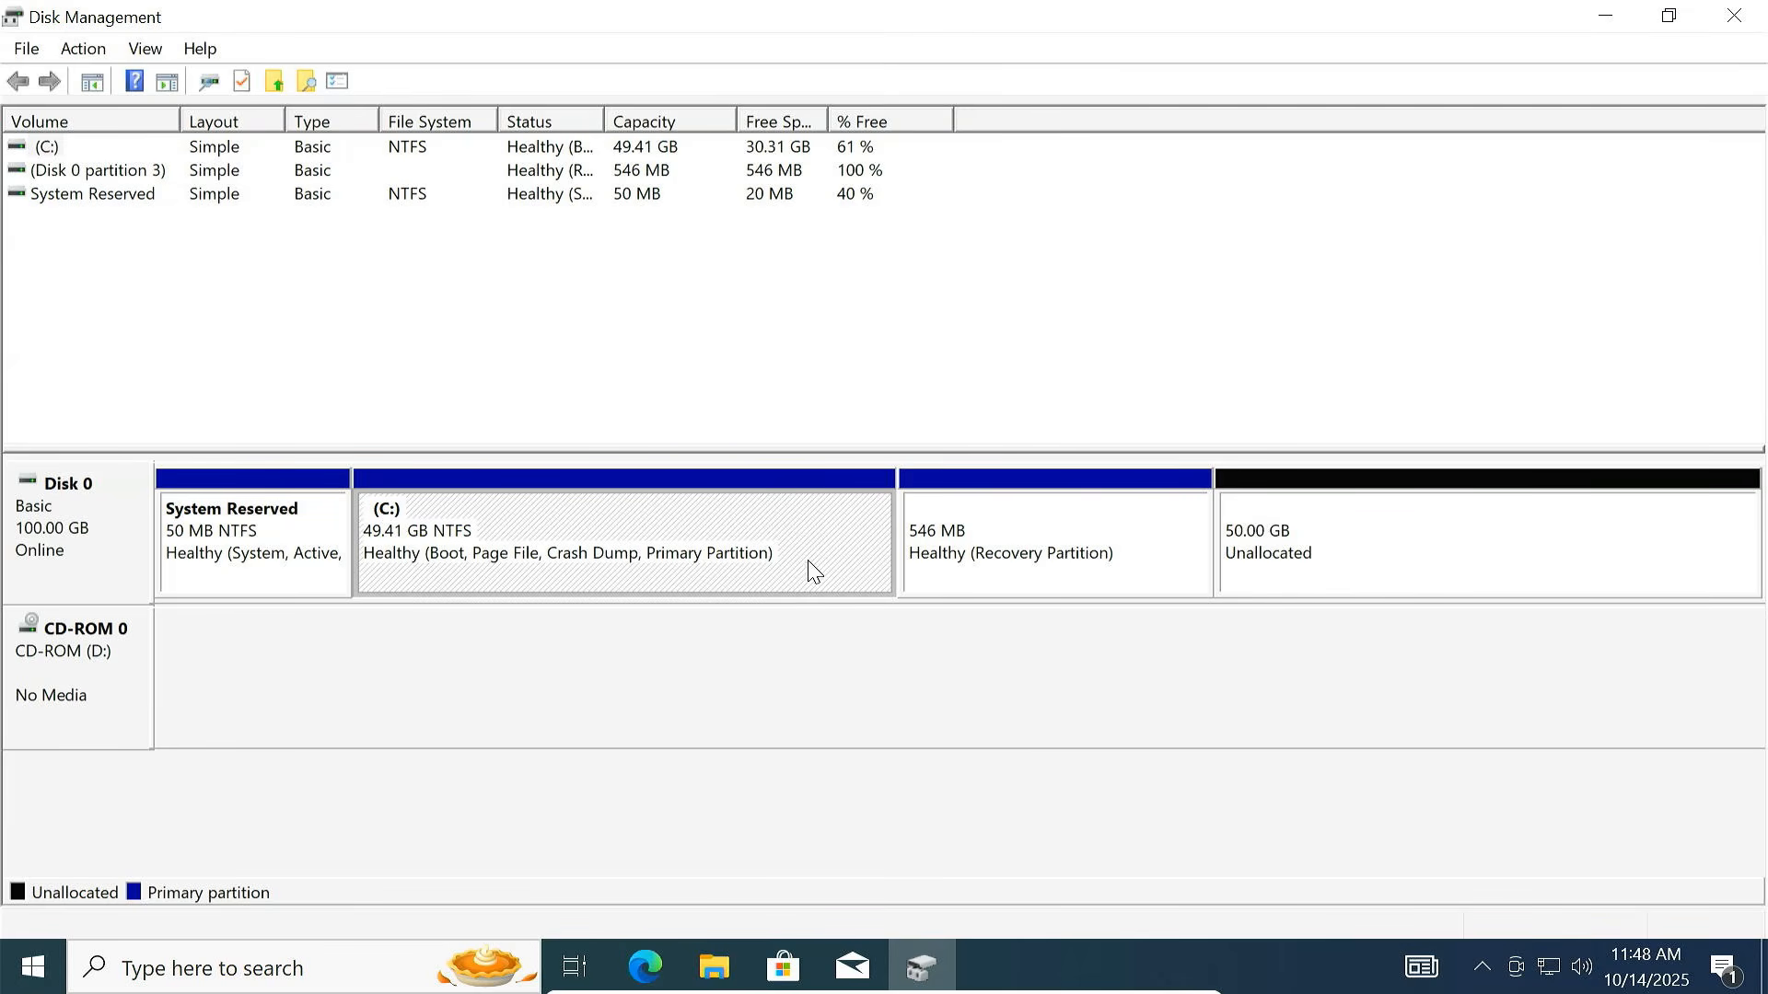
left_click(1286, 578)
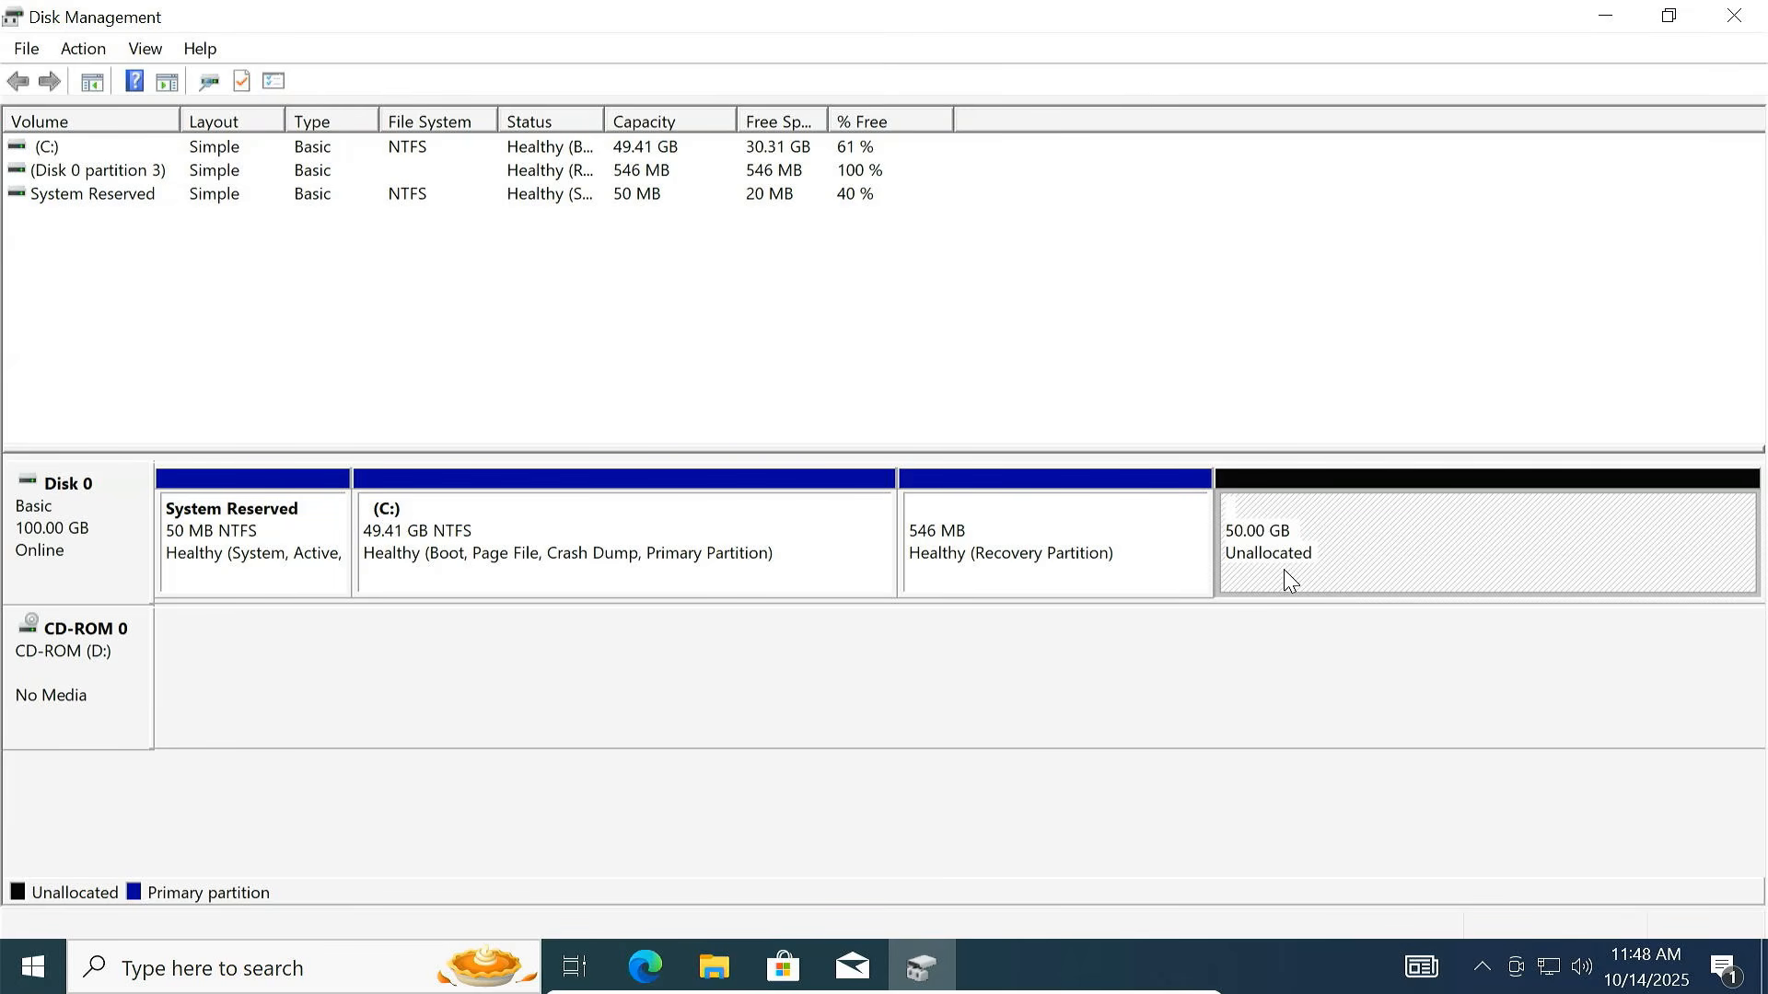
left_click(1734, 15)
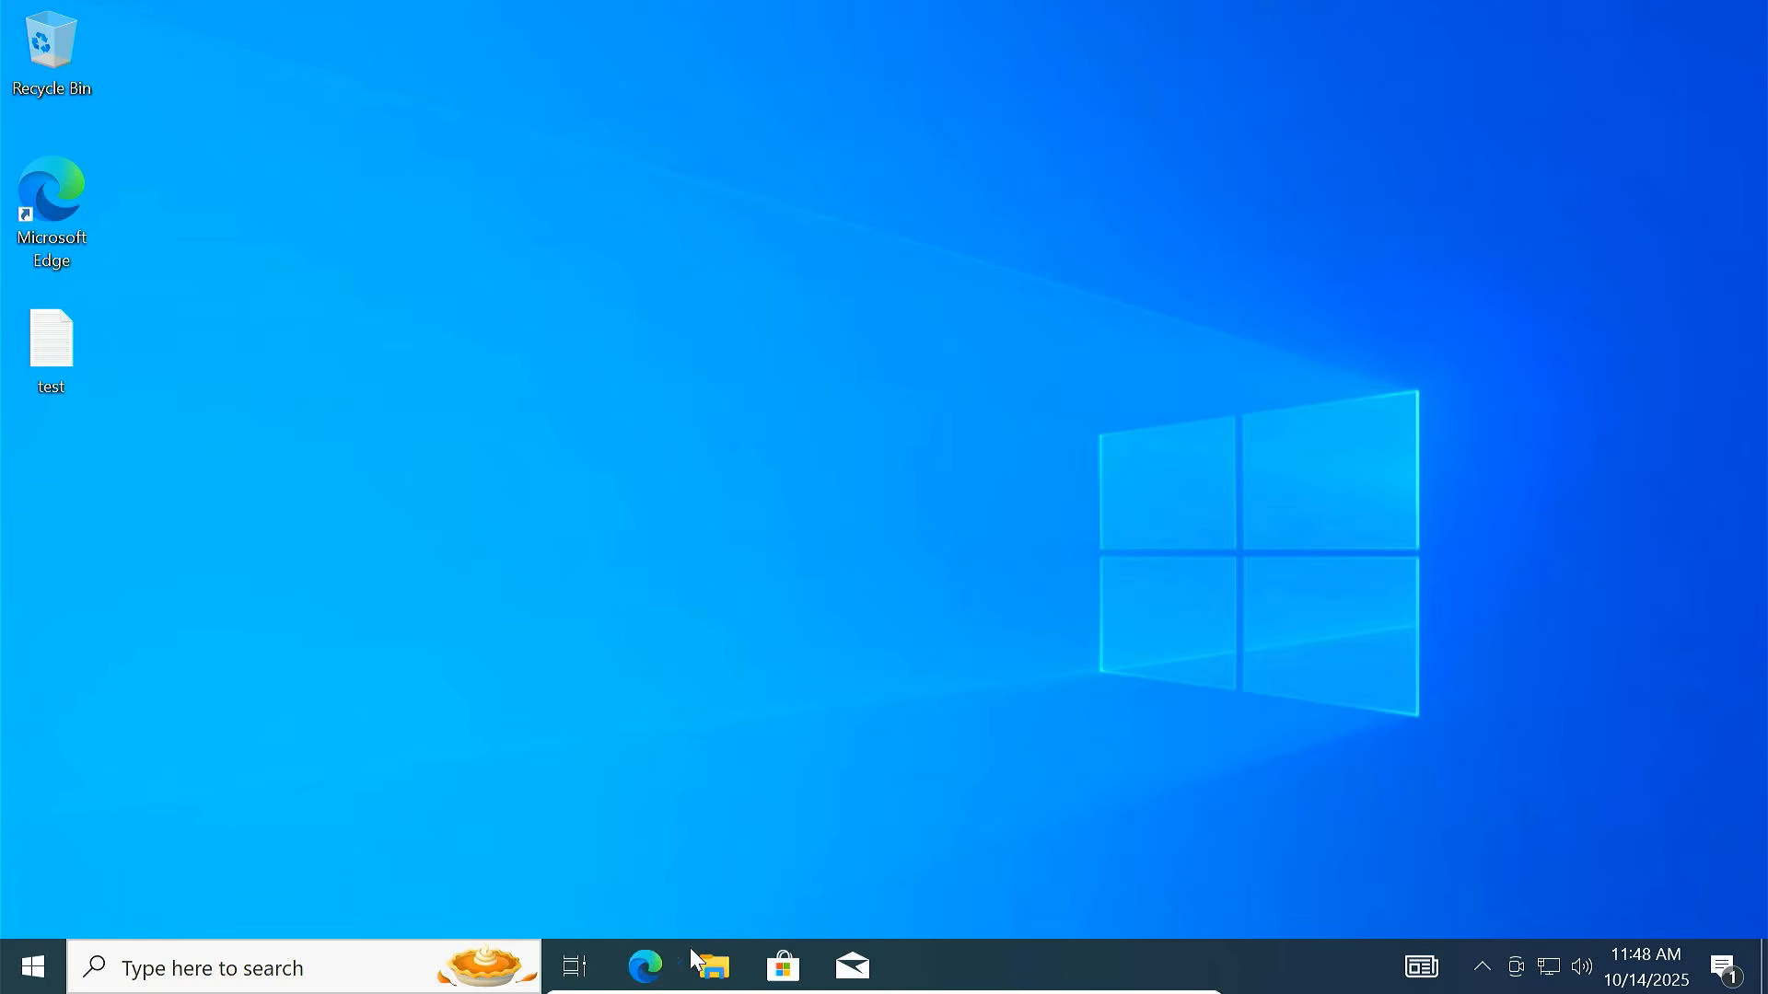
In Edge, search 'download minitool partition wizard' and open the partitionwizard.com download page
left_click(647, 965)
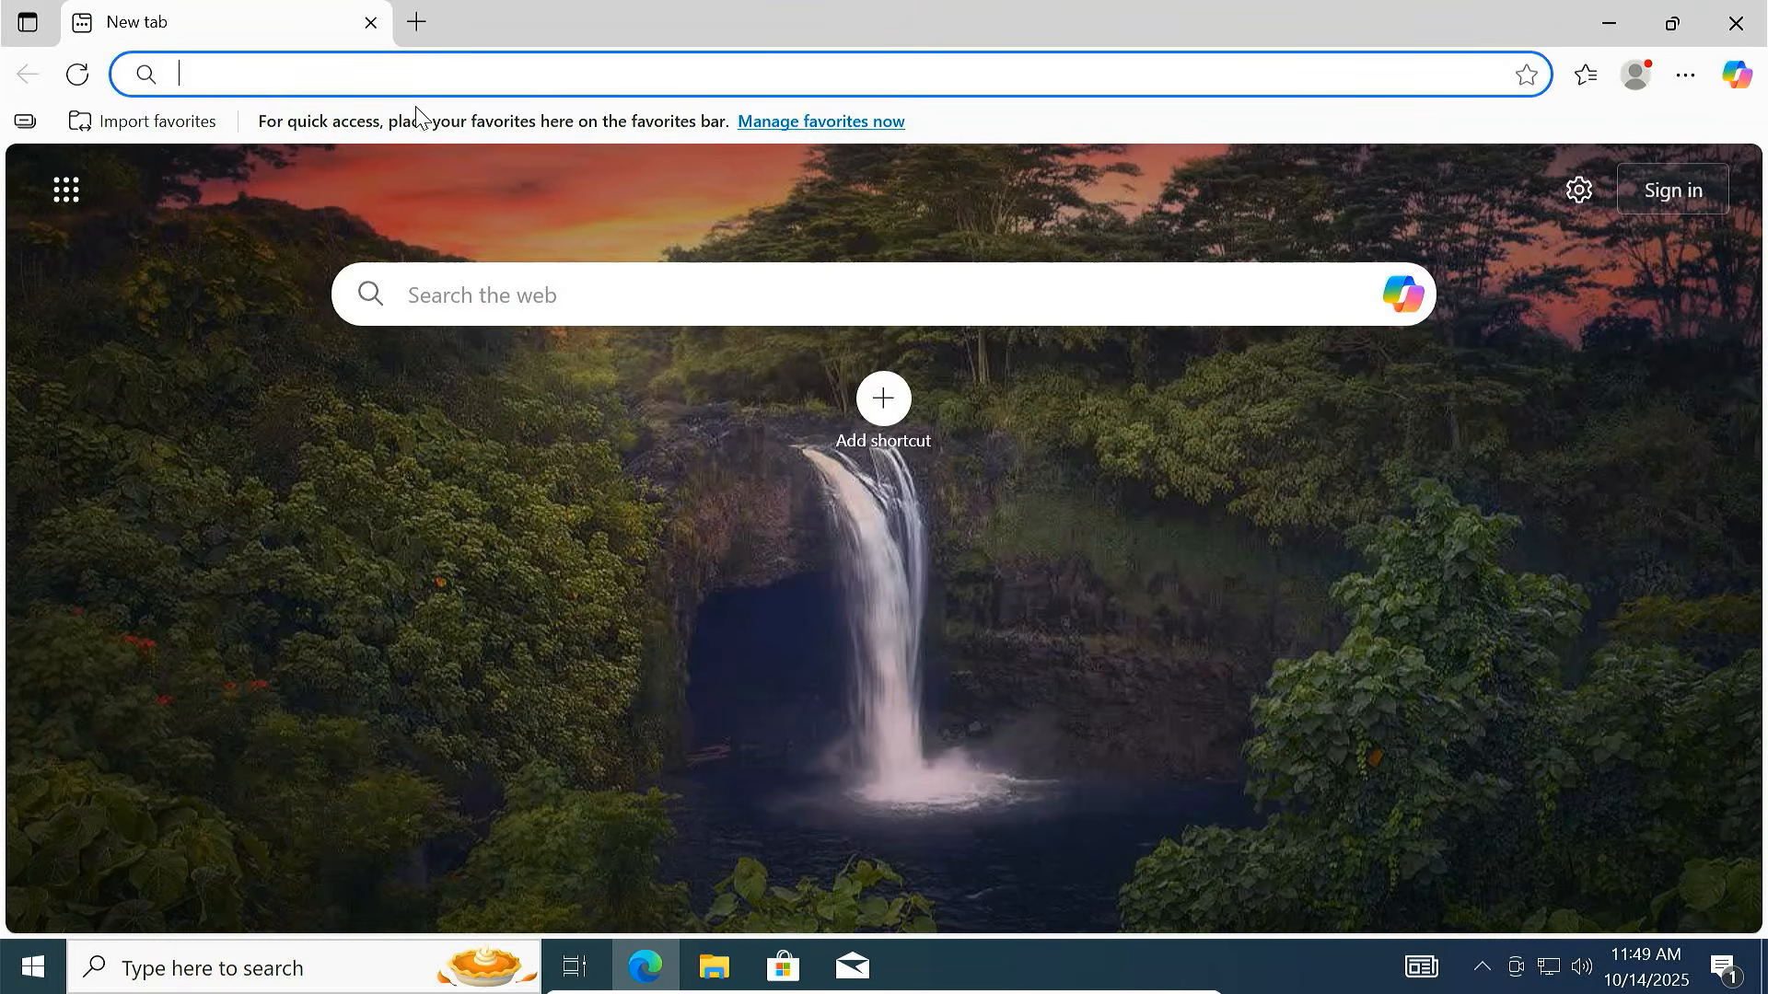
type("download minitool")
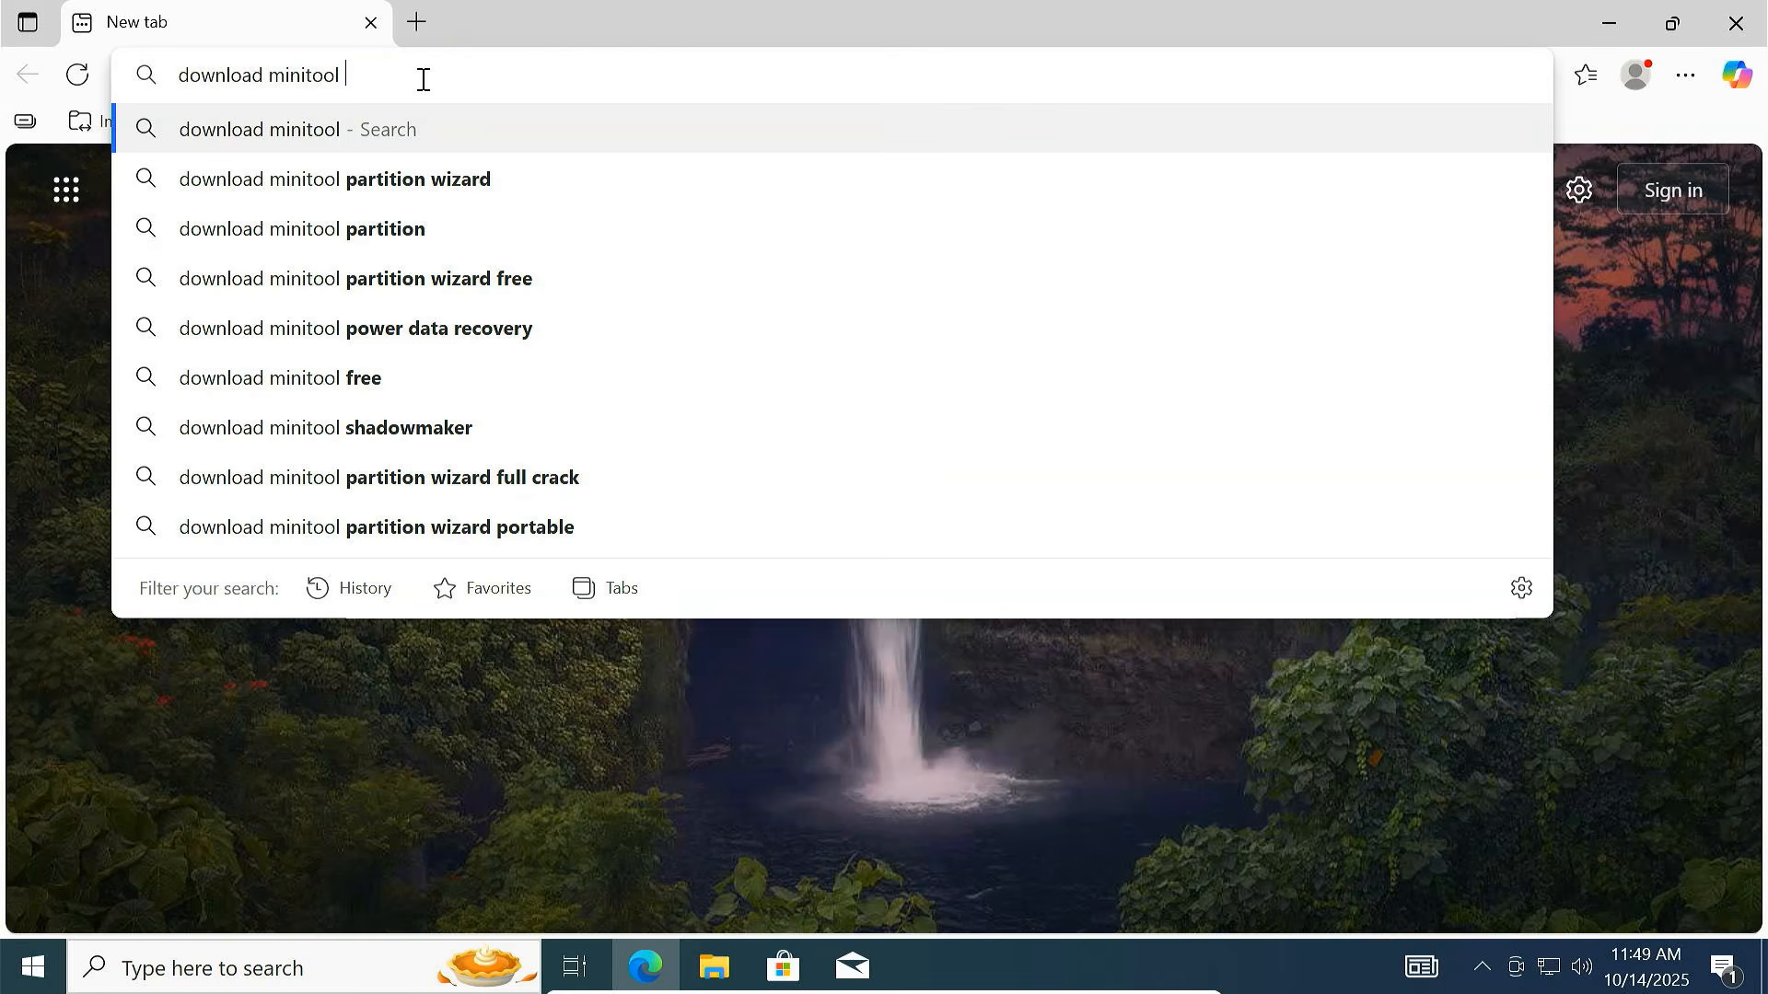
left_click(469, 197)
left_click(513, 736)
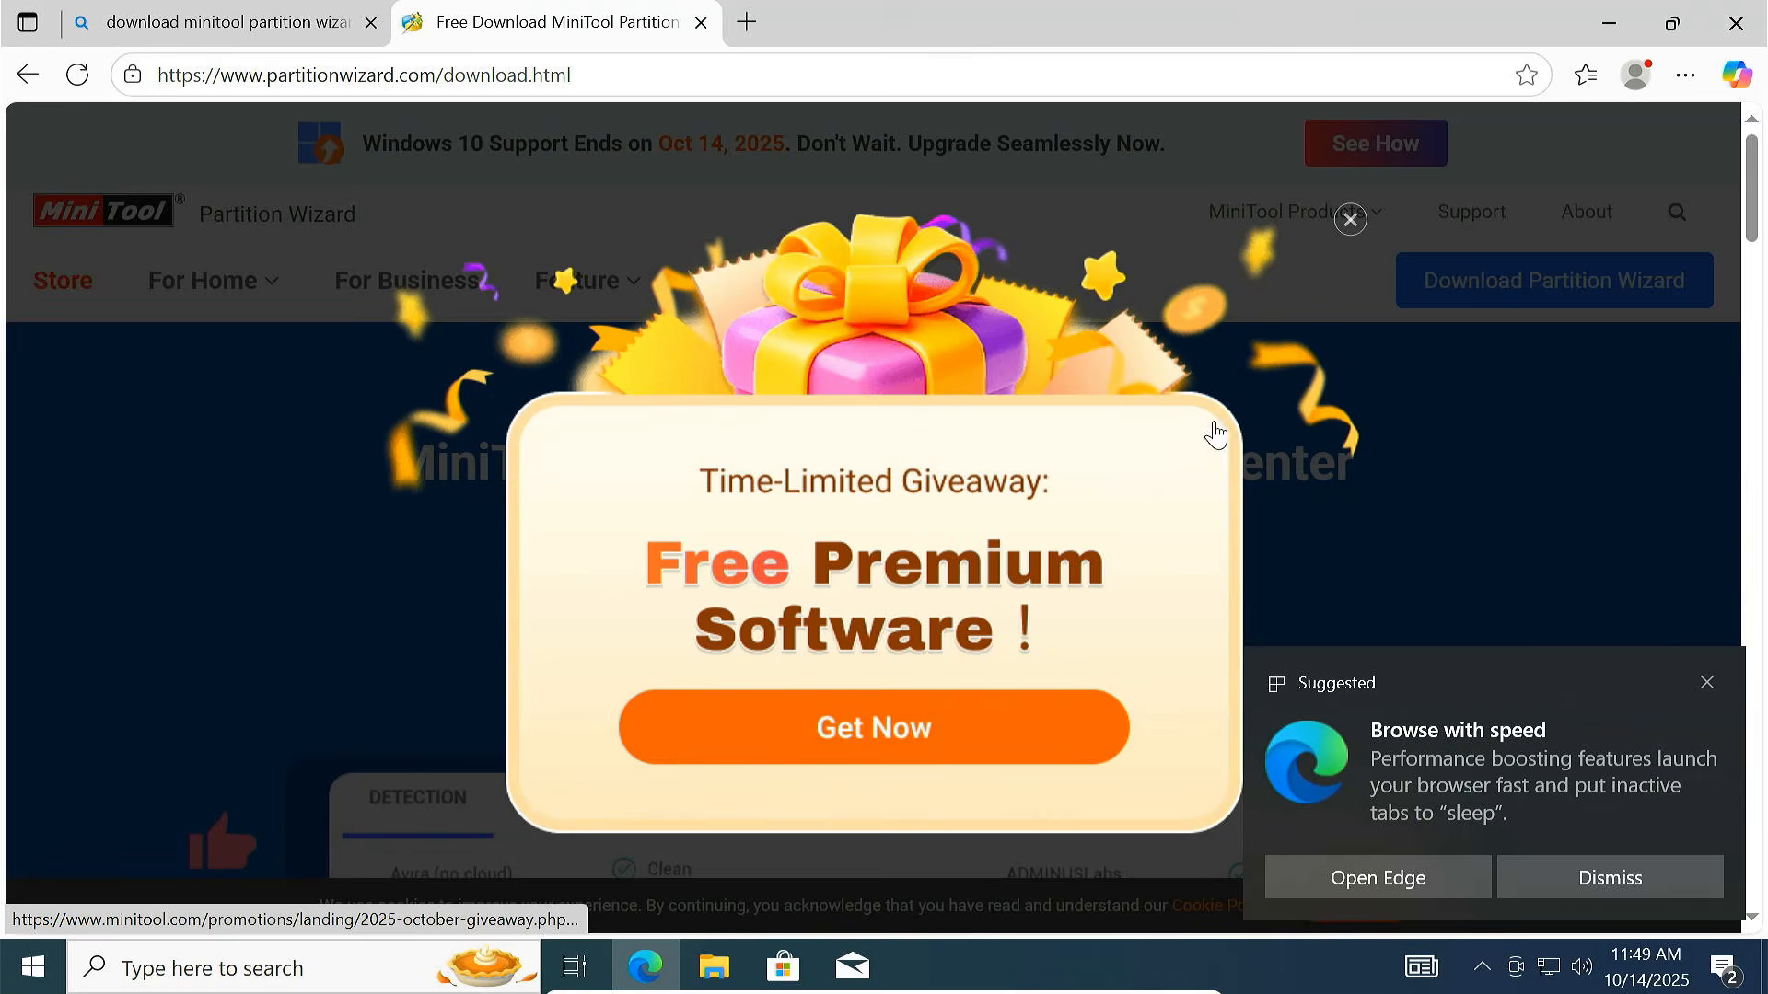
Download the Free Edition installer pw-free-online.exe and run it, allowing changes
left_click(1350, 221)
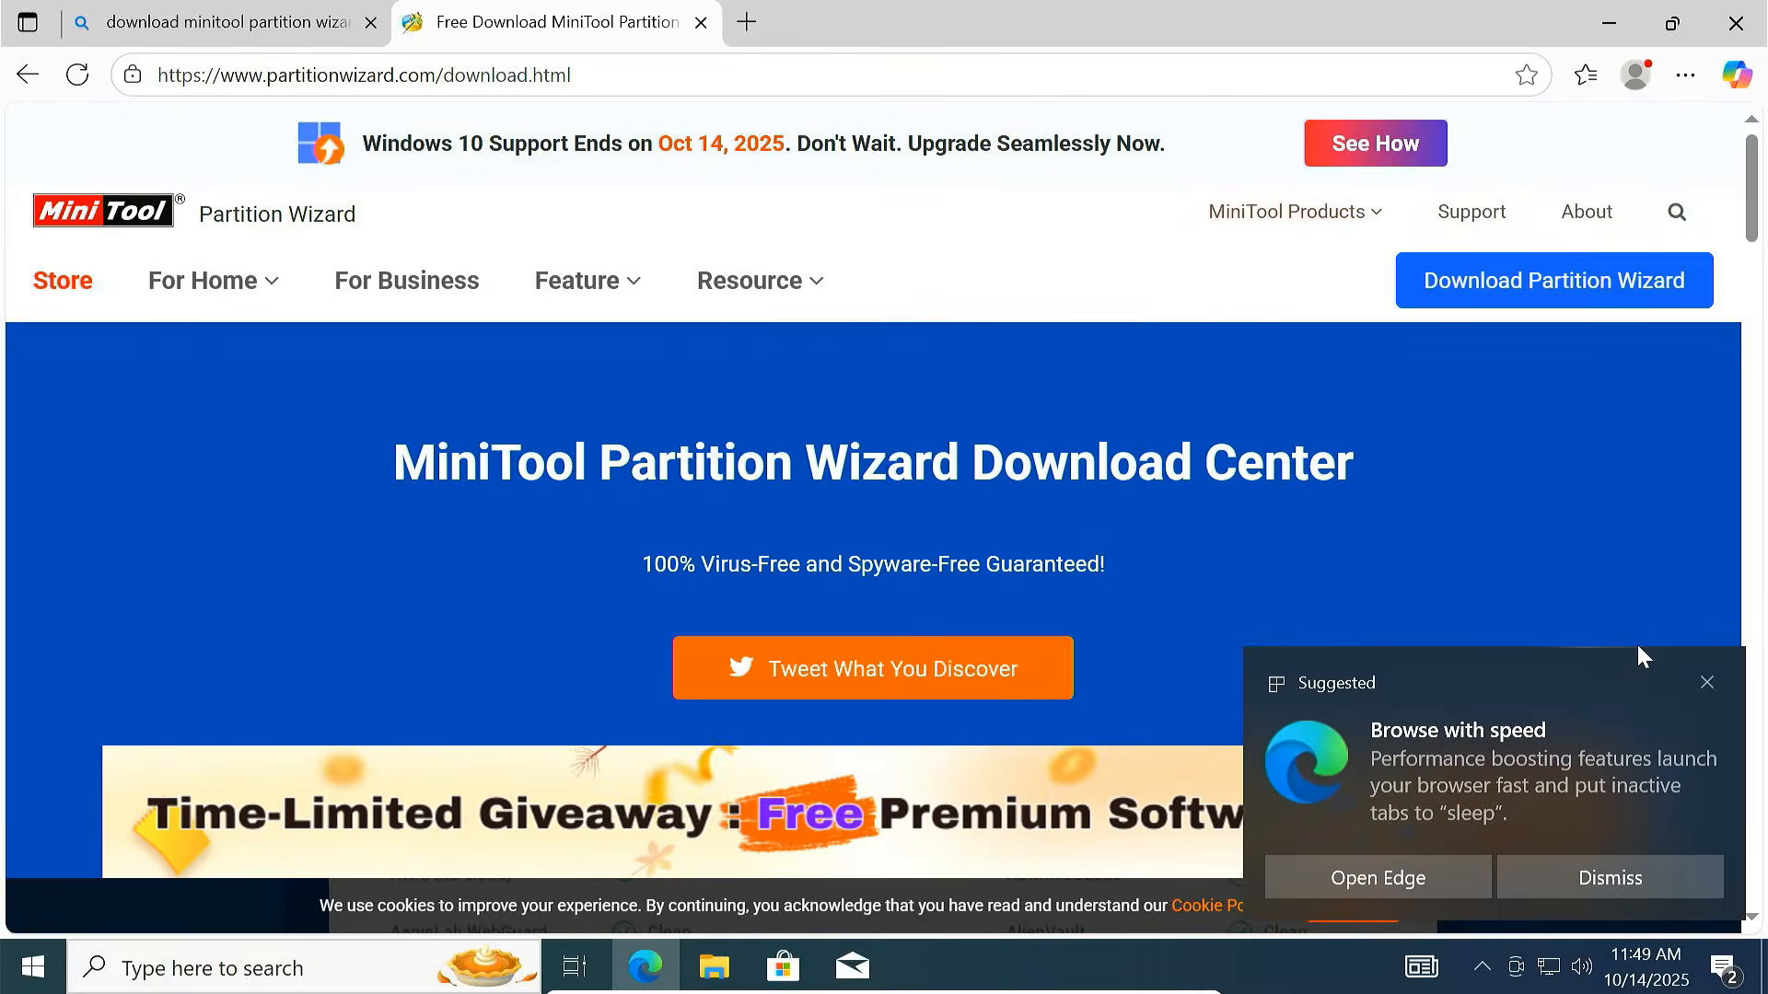
left_click(1705, 681)
mouse_move(1519, 315)
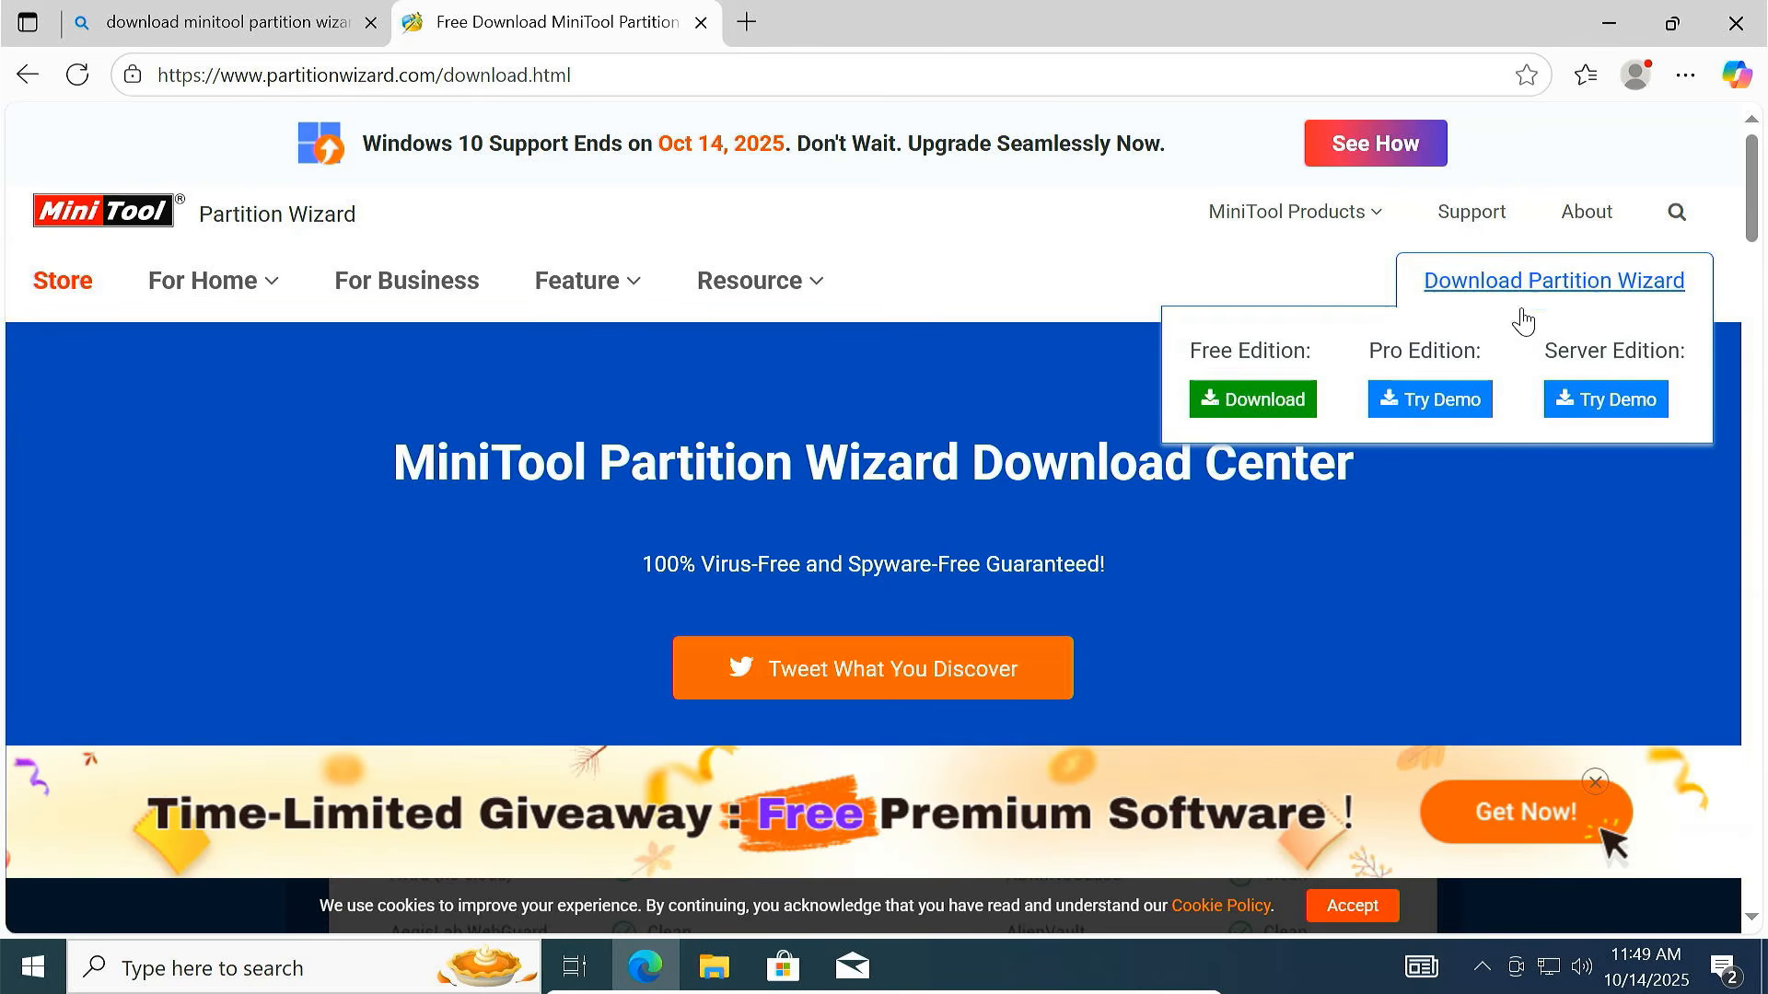
left_click(1262, 416)
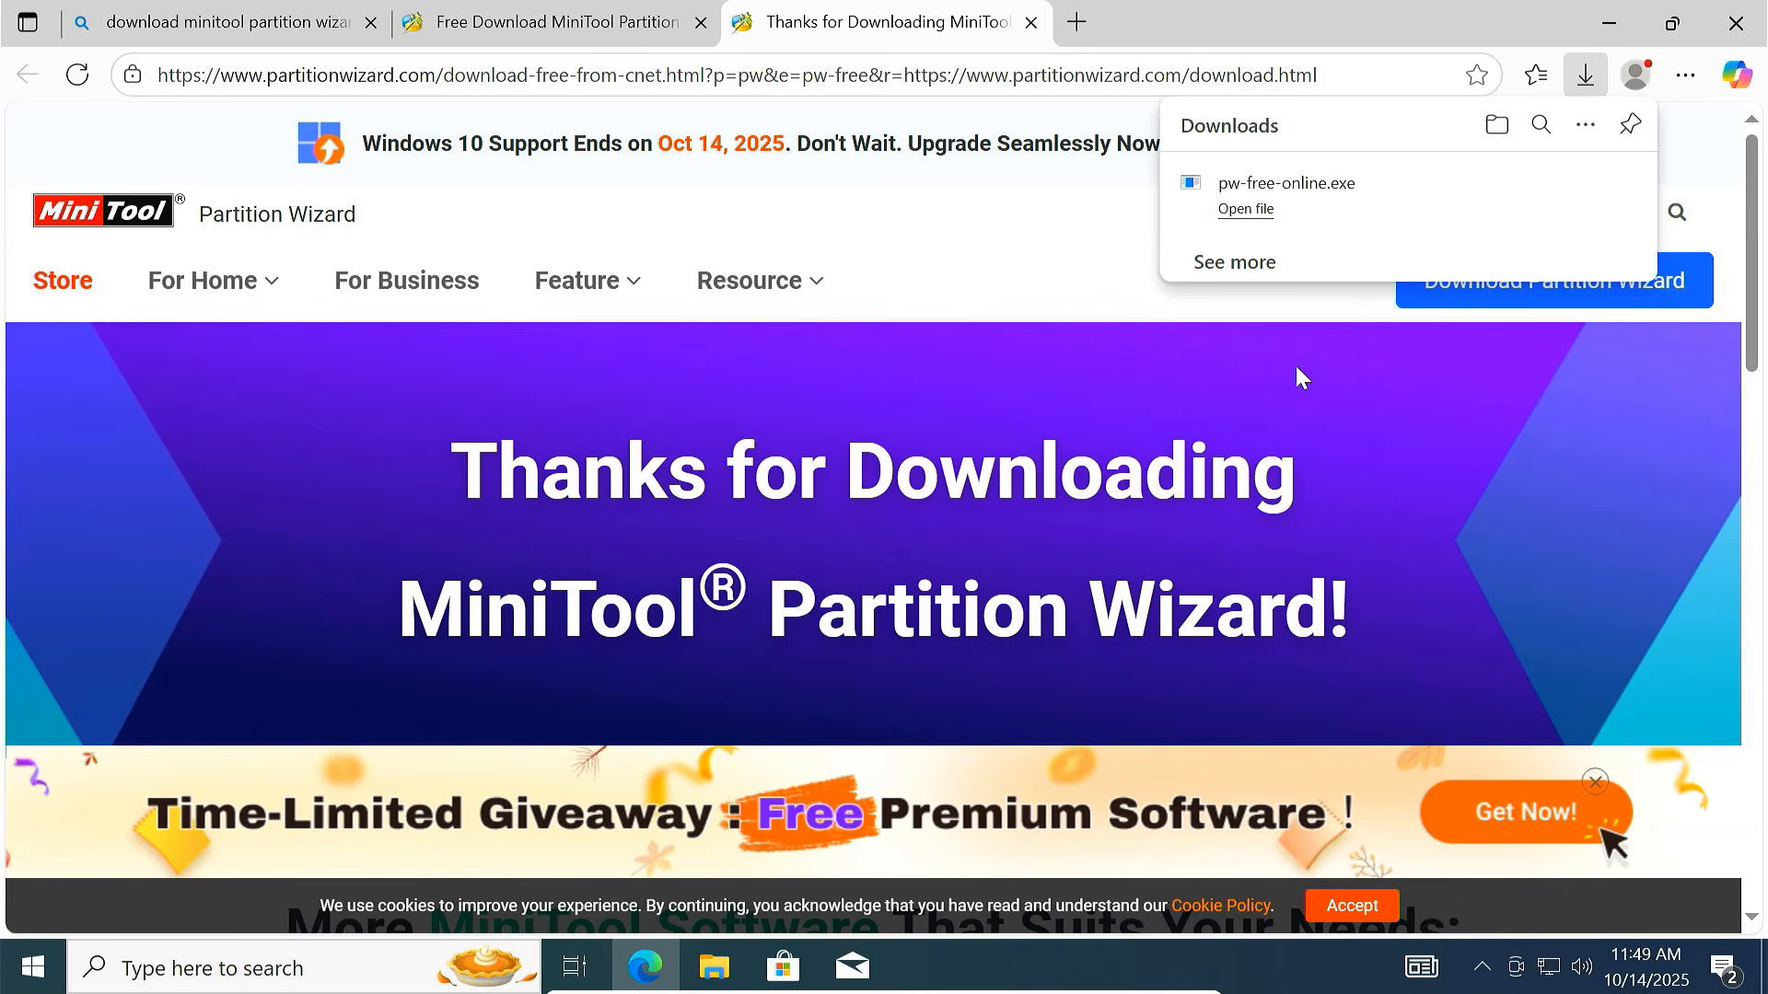
left_click(1335, 193)
left_click(755, 669)
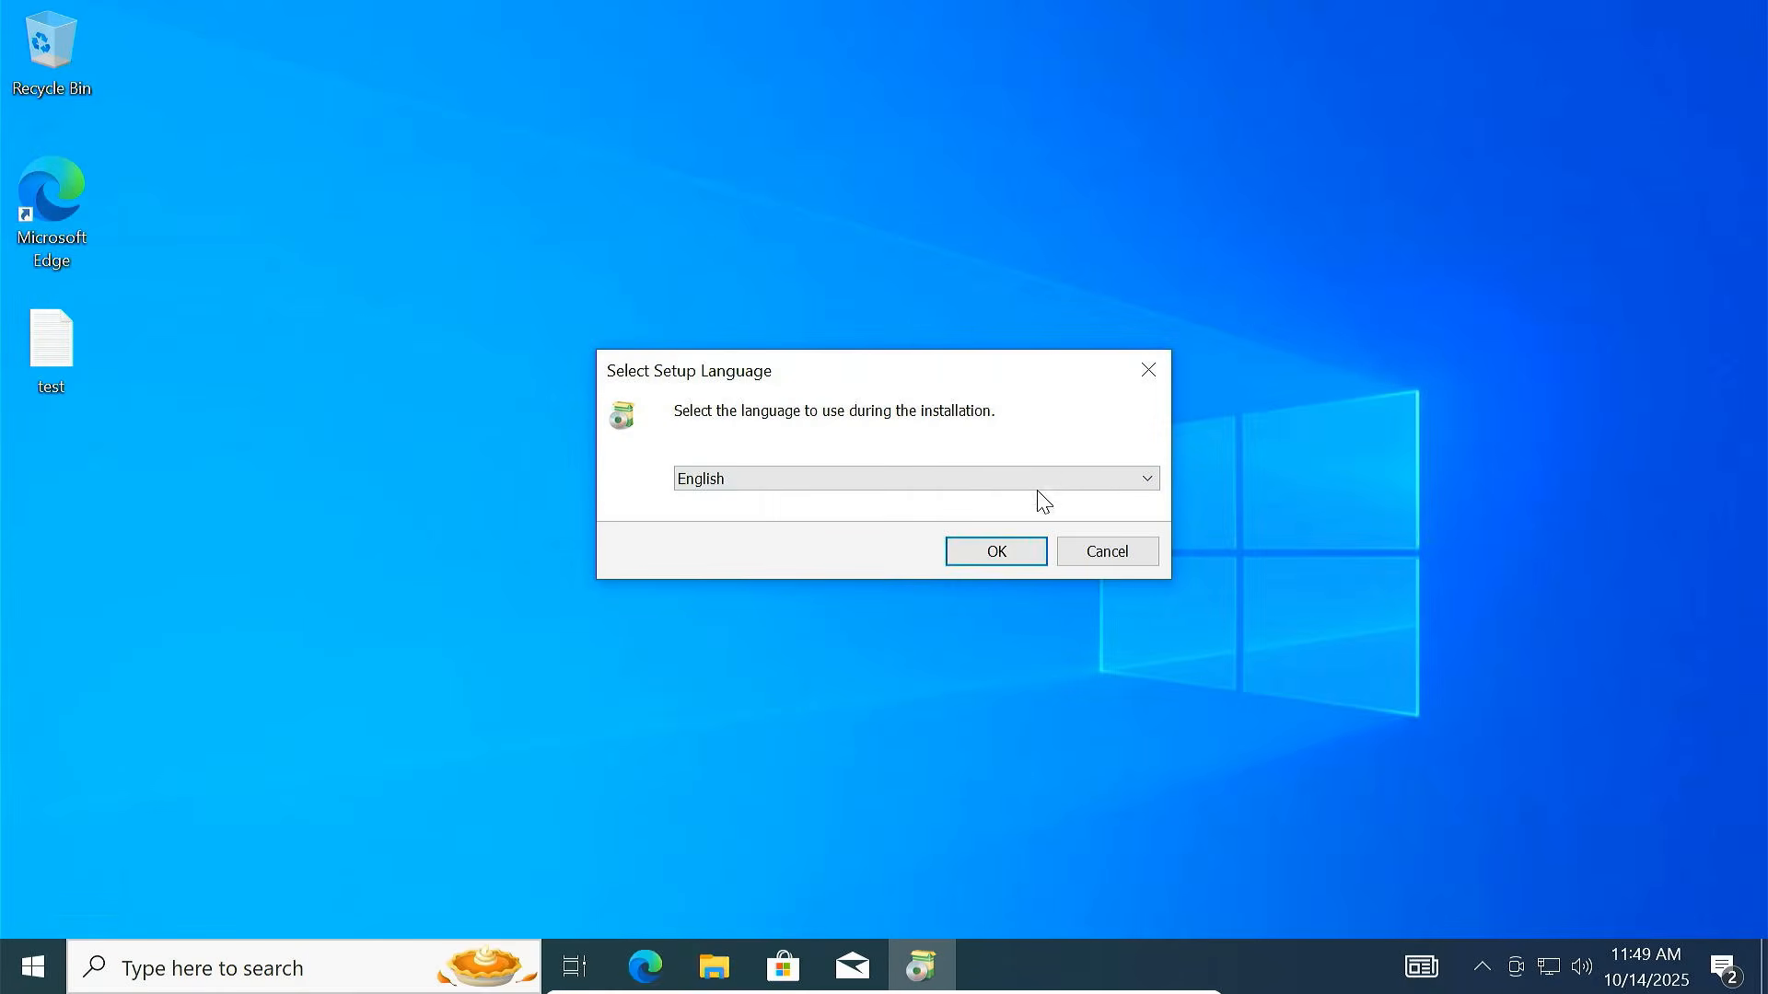
Install Partition Wizard Free in English, excluding ShadowMaker and the Customer Experience program, at the default location
left_click(969, 555)
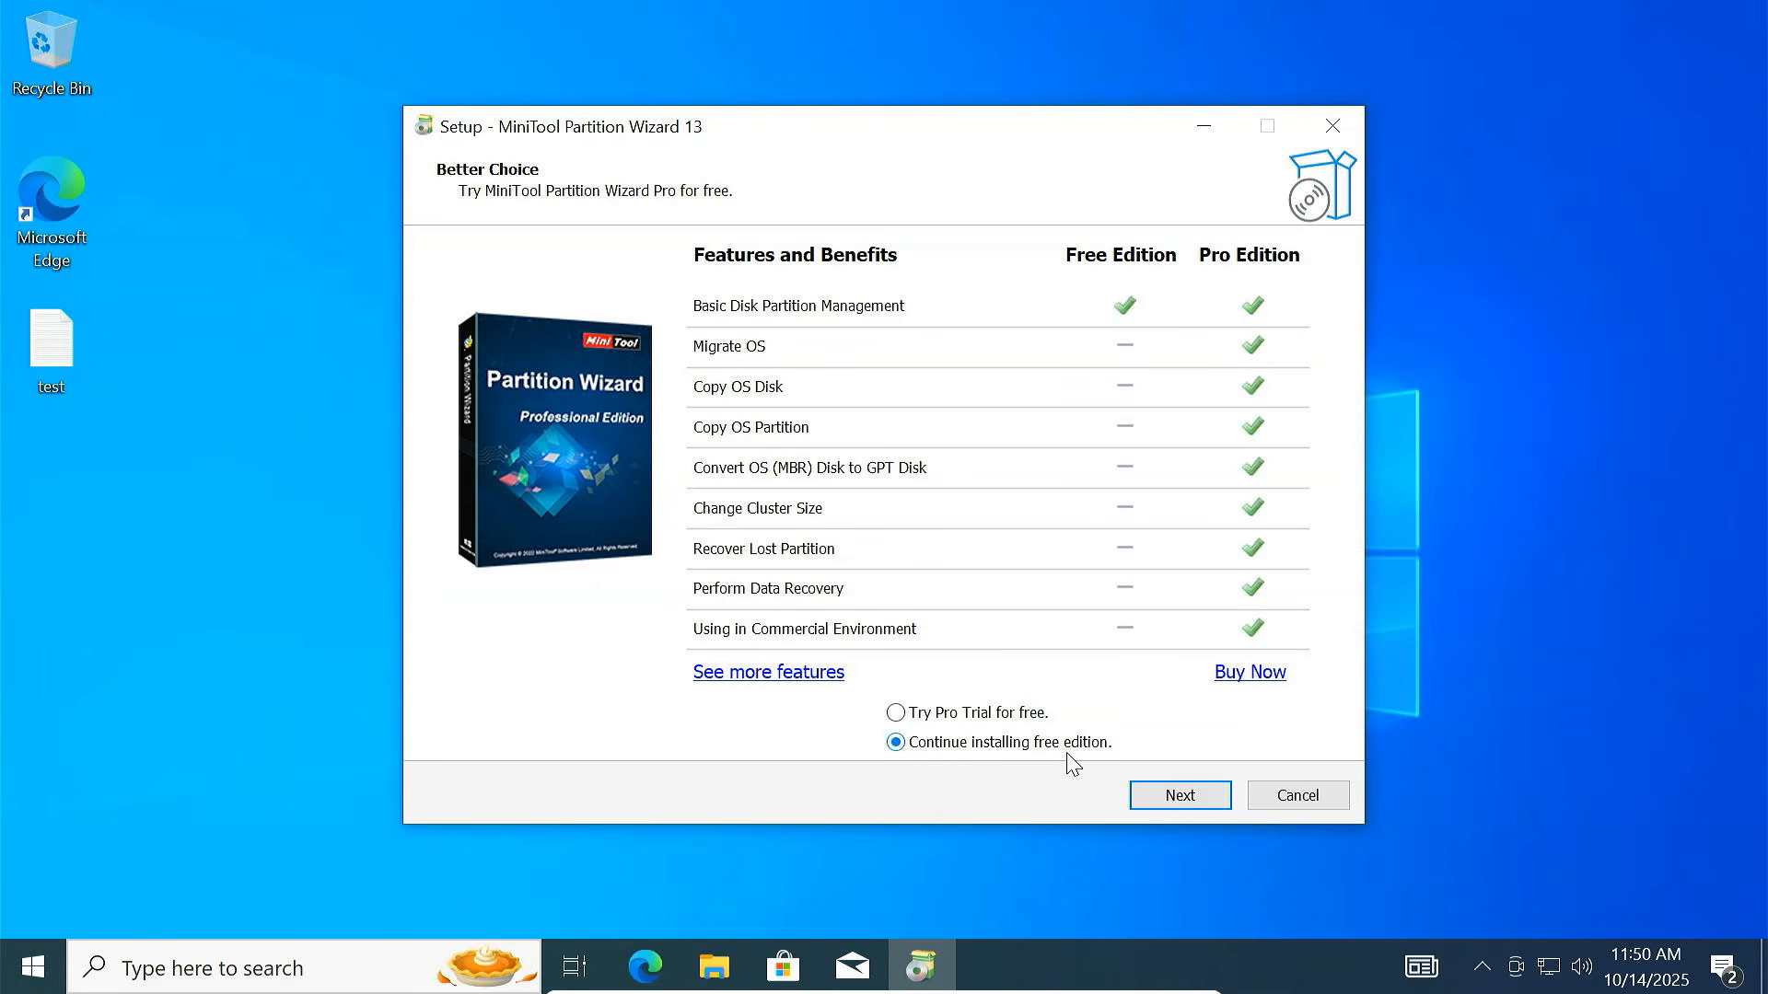
left_click(1170, 795)
left_click(703, 380)
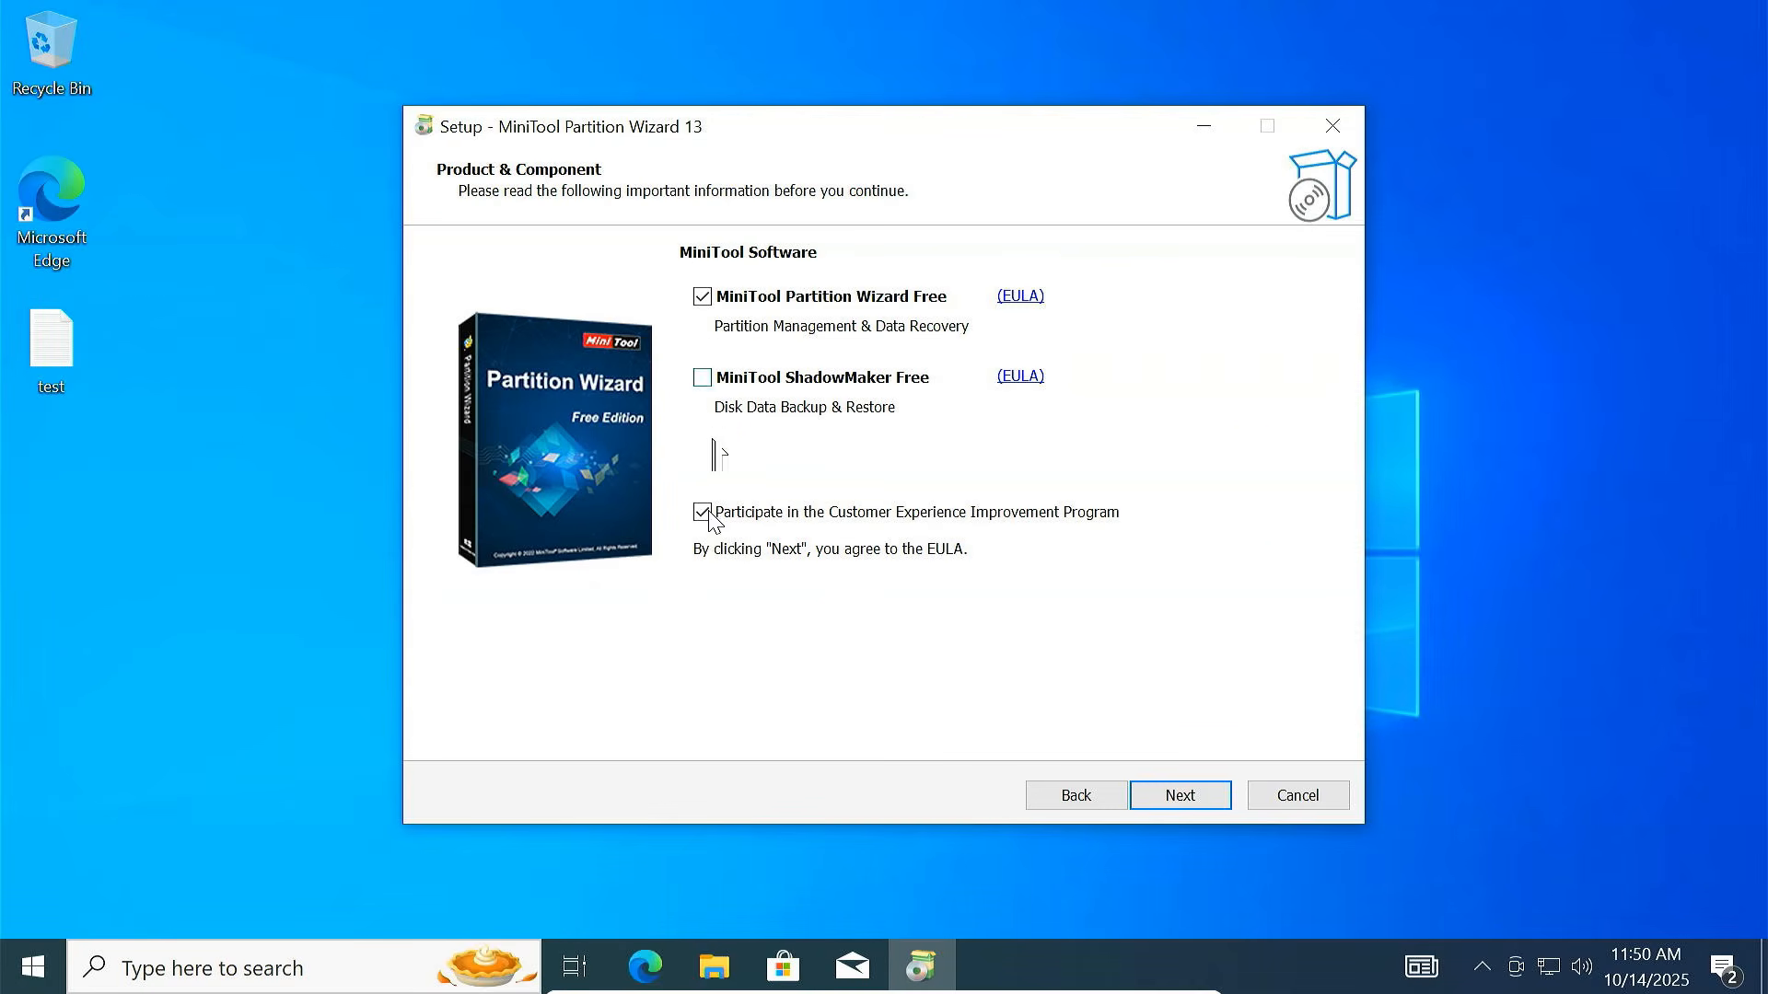
left_click(703, 512)
left_click(1173, 801)
left_click(1171, 799)
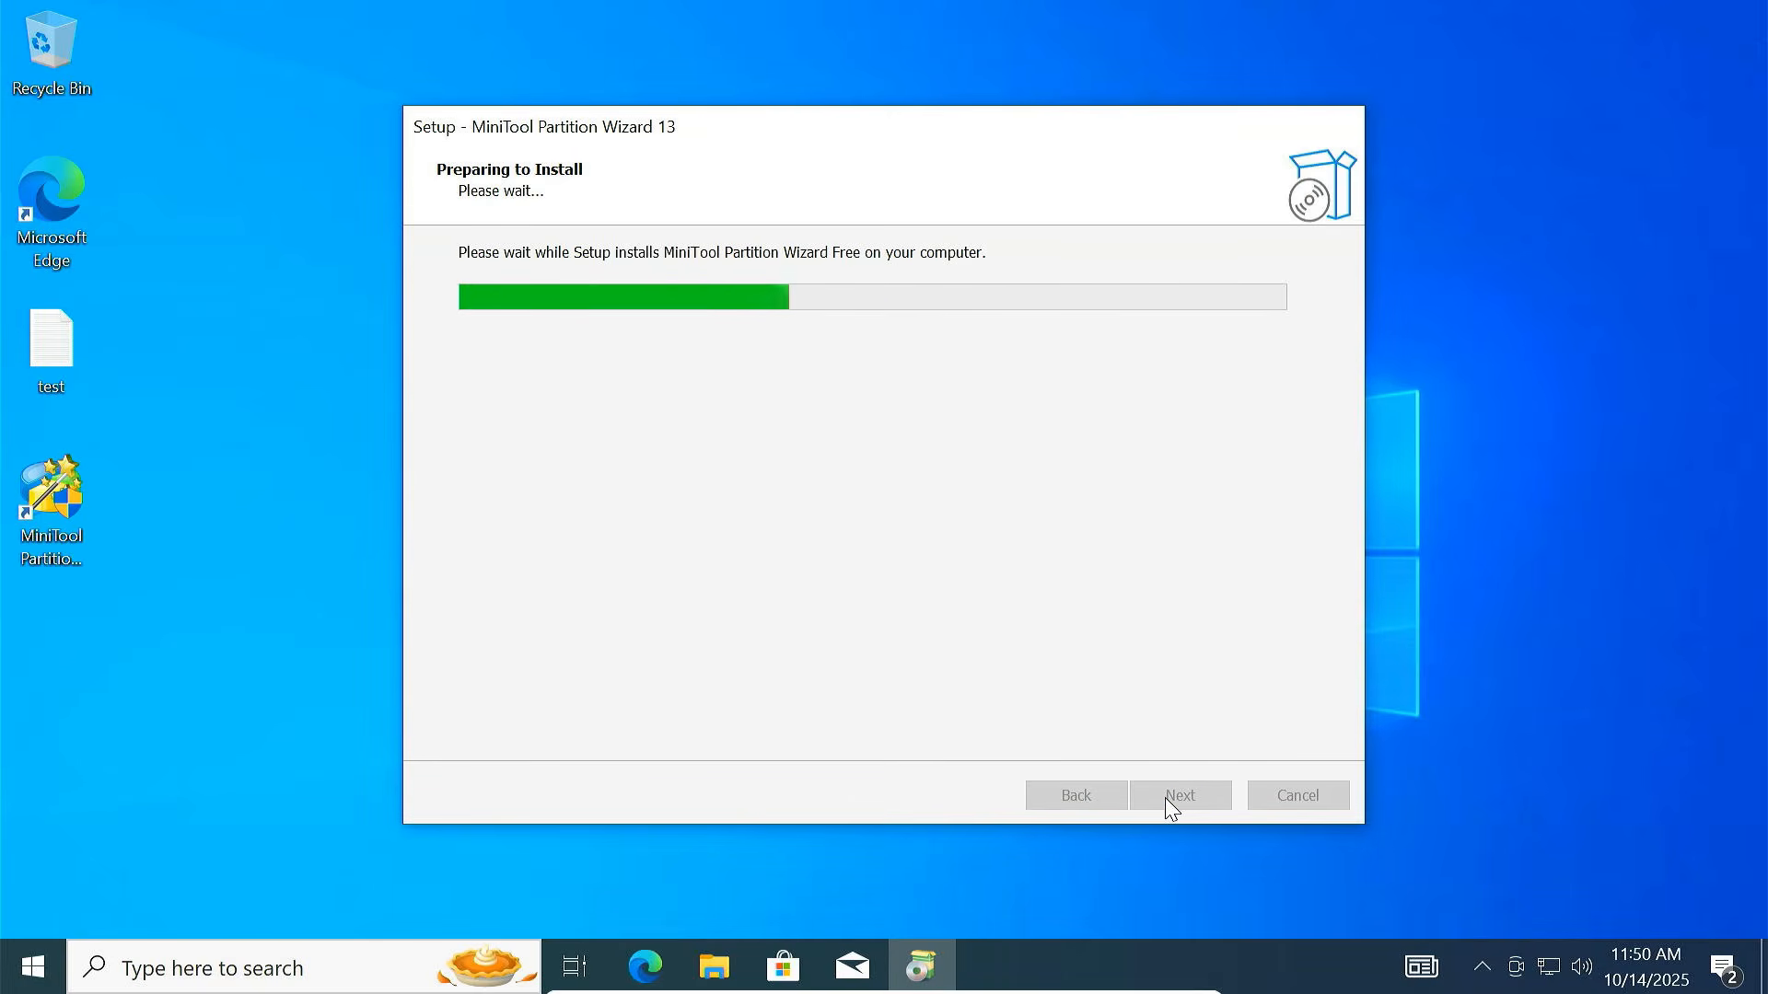
Launch Partition Wizard and look over the C:, 546 MB NTFS and 50 GB unallocated partitions
left_click(1171, 801)
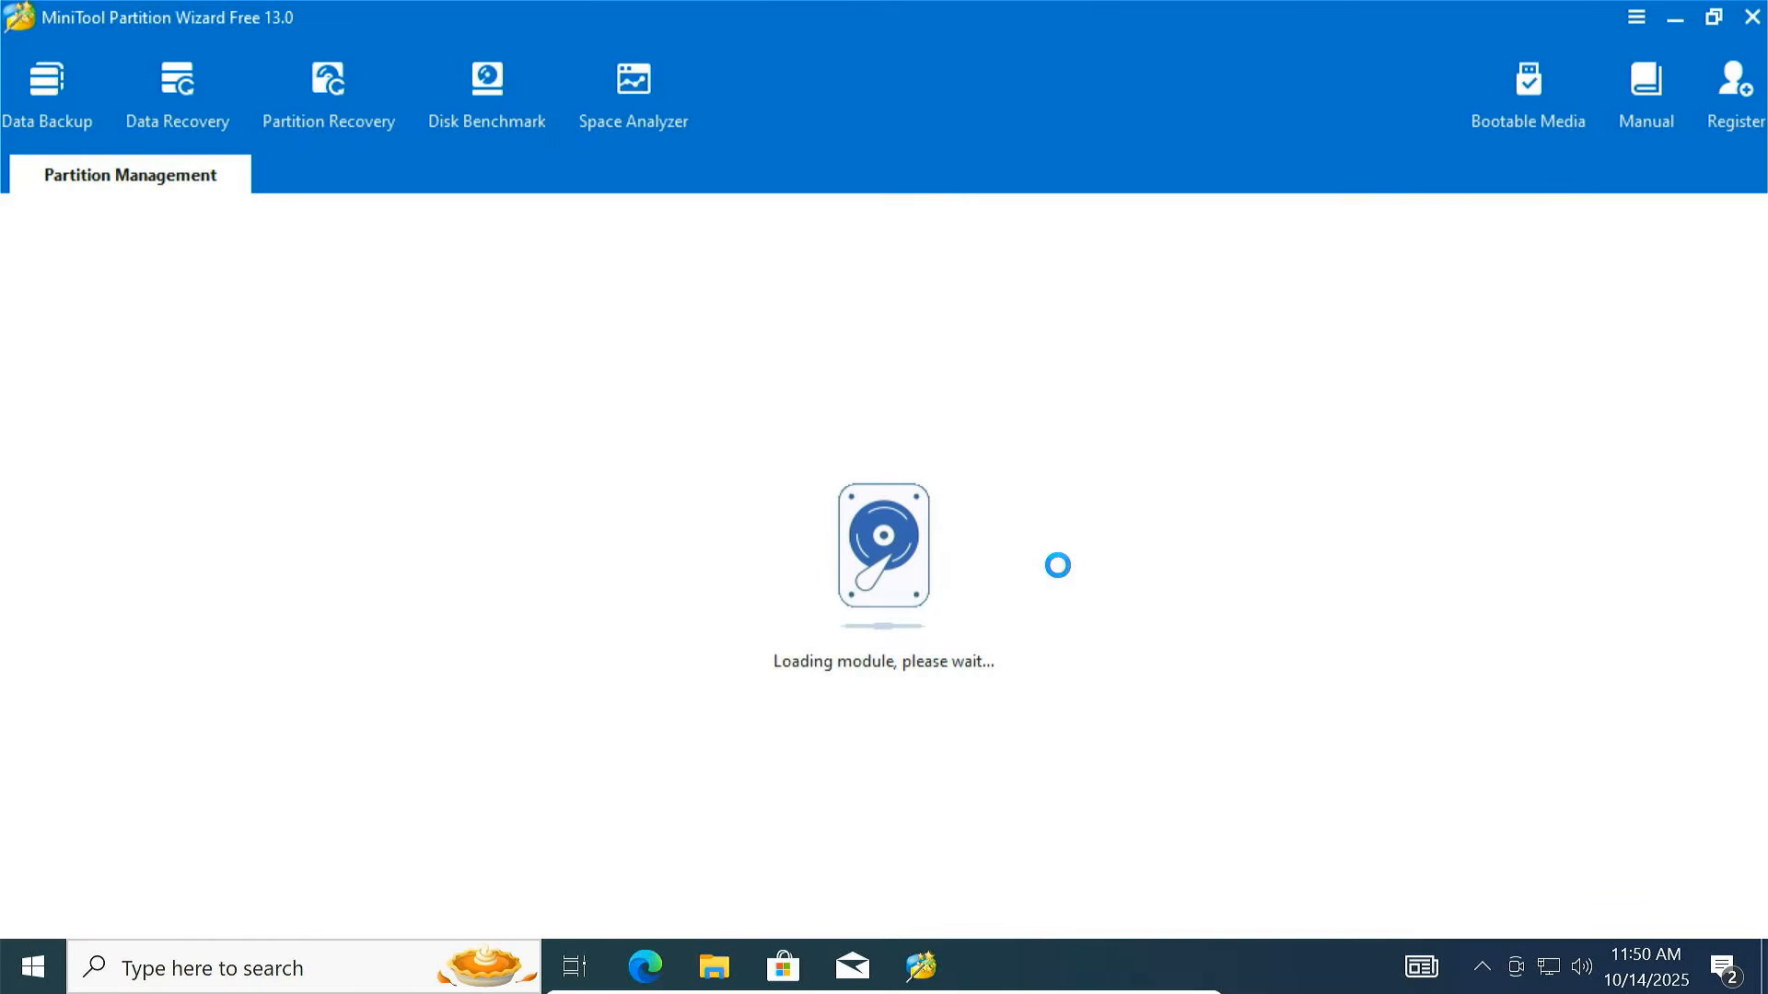
left_click(1748, 505)
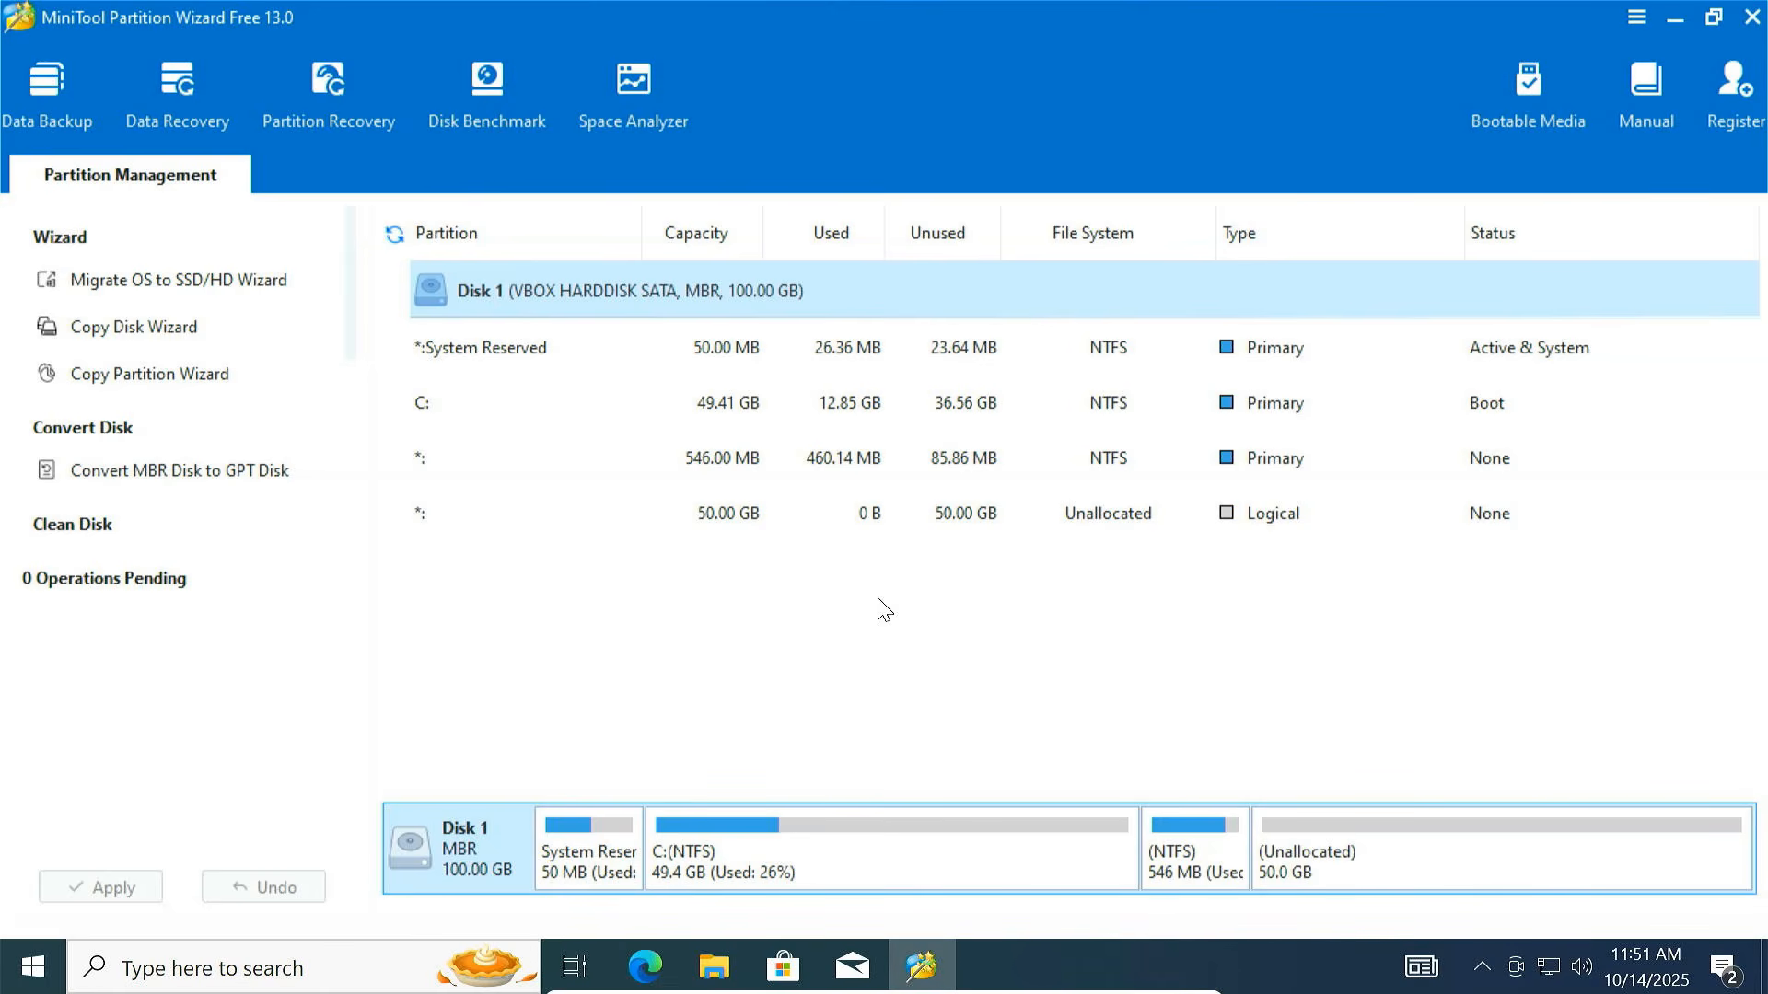
left_click(1045, 865)
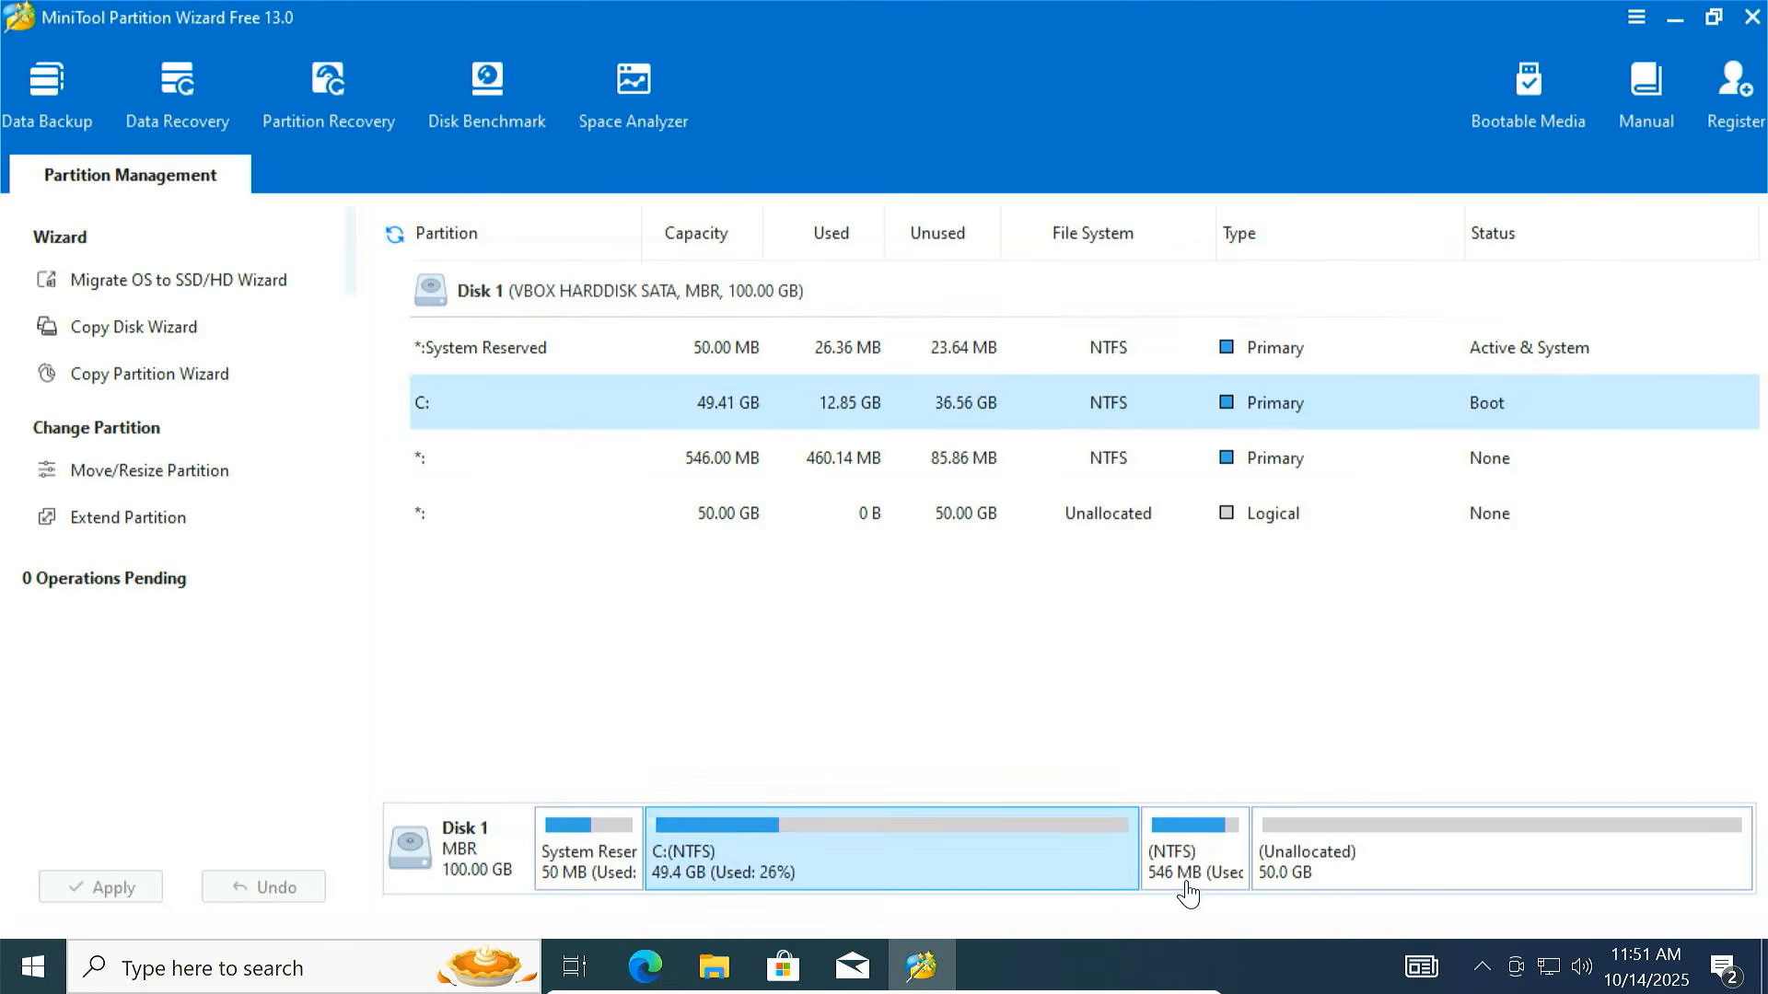
left_click(1187, 884)
left_click(1352, 883)
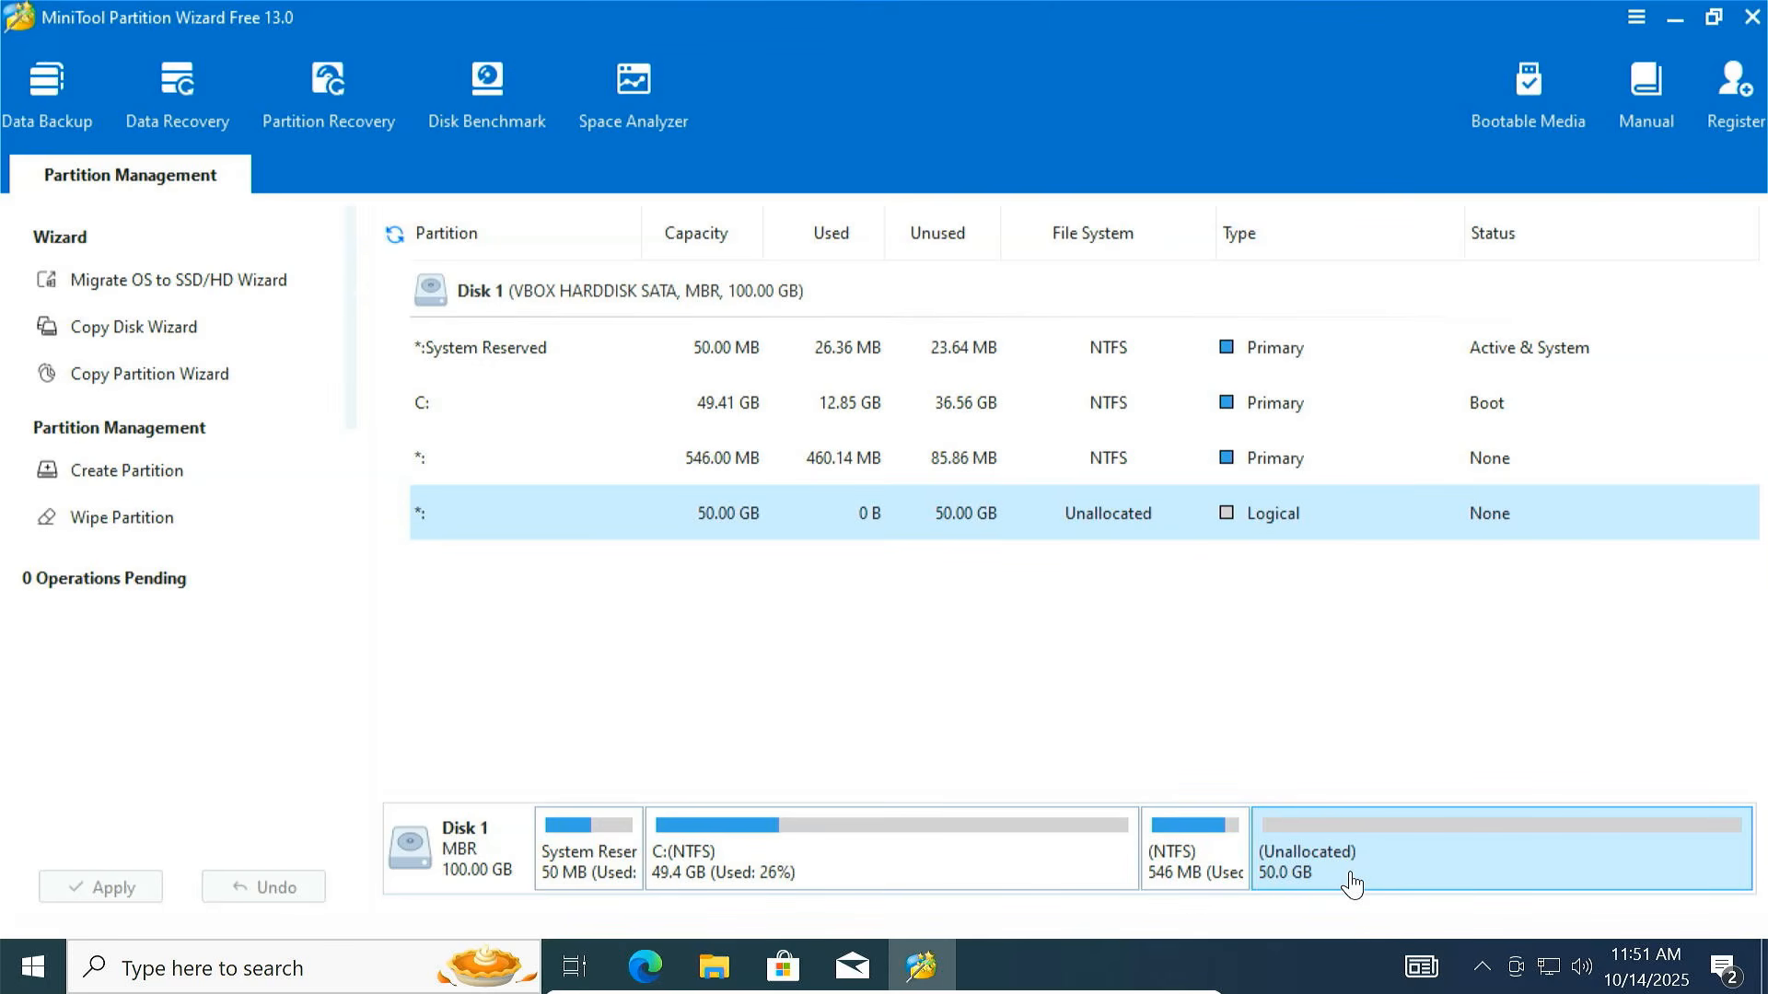
left_click(1195, 870)
Move the 546 MB NTFS partition to the far end of the disk
right_click(1202, 843)
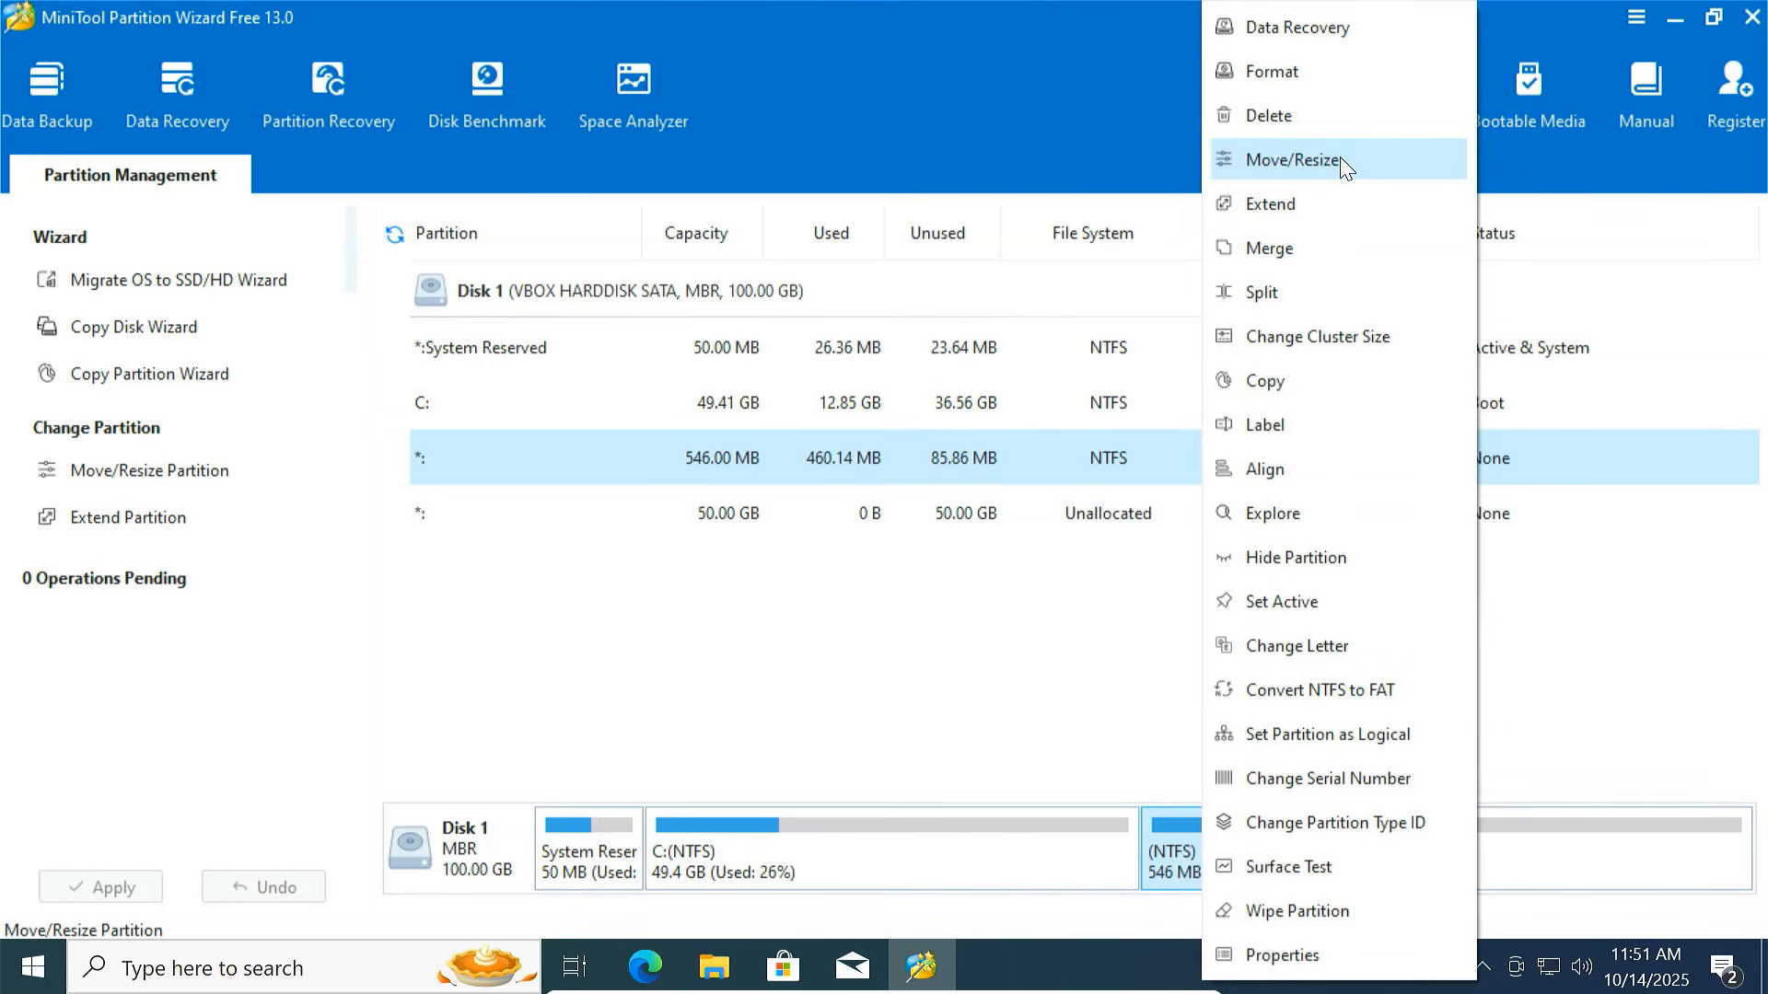
left_click(1292, 160)
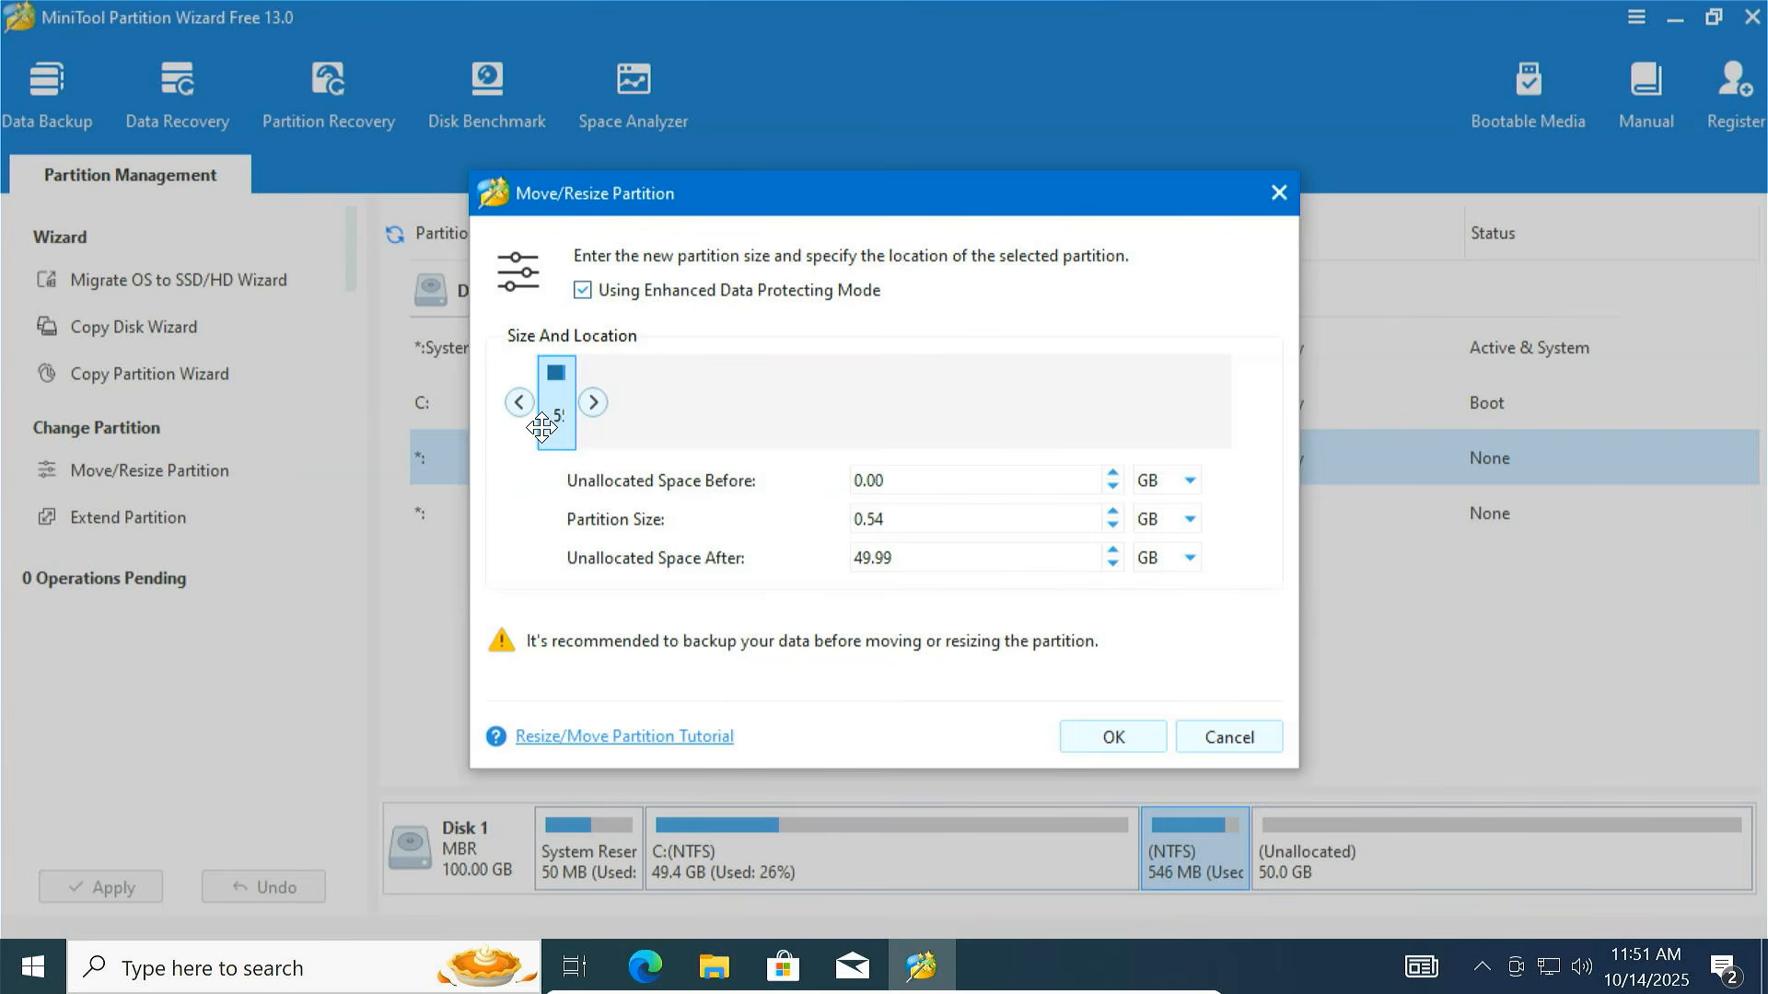
left_click_drag(555, 416, 1207, 426)
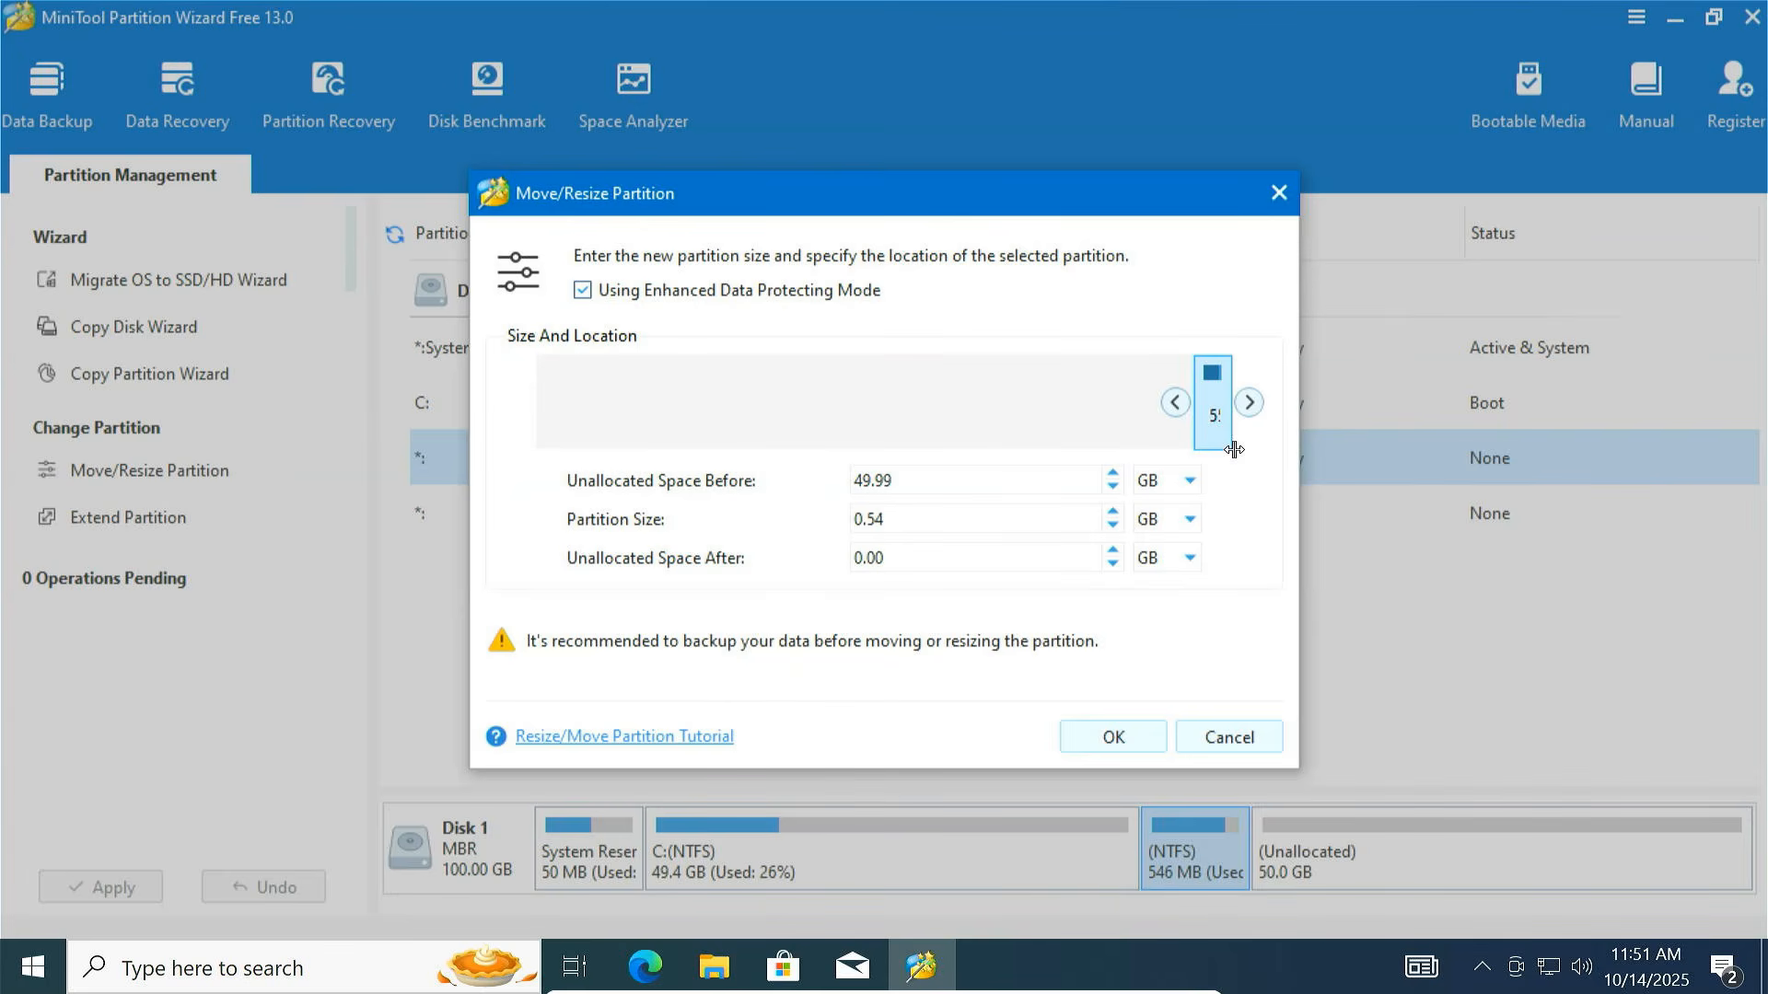
left_click(1119, 734)
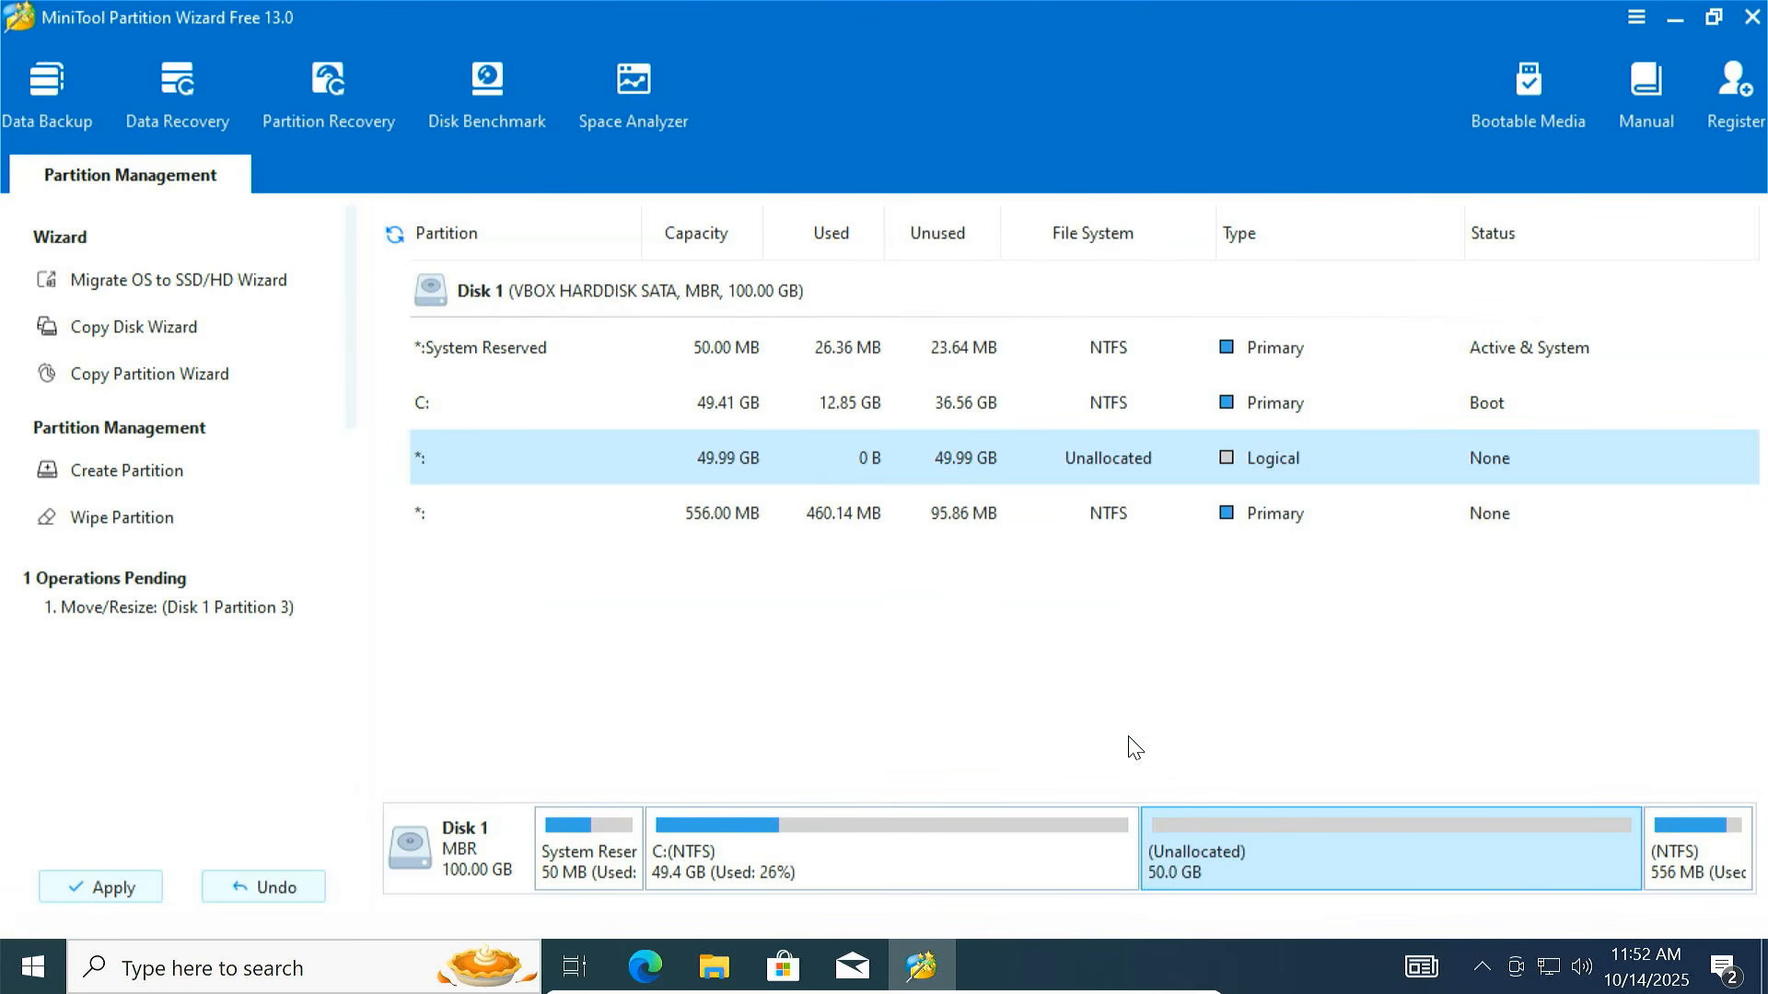
Extend C: to take all the unallocated space, reaching 99.41 GB
left_click(1703, 867)
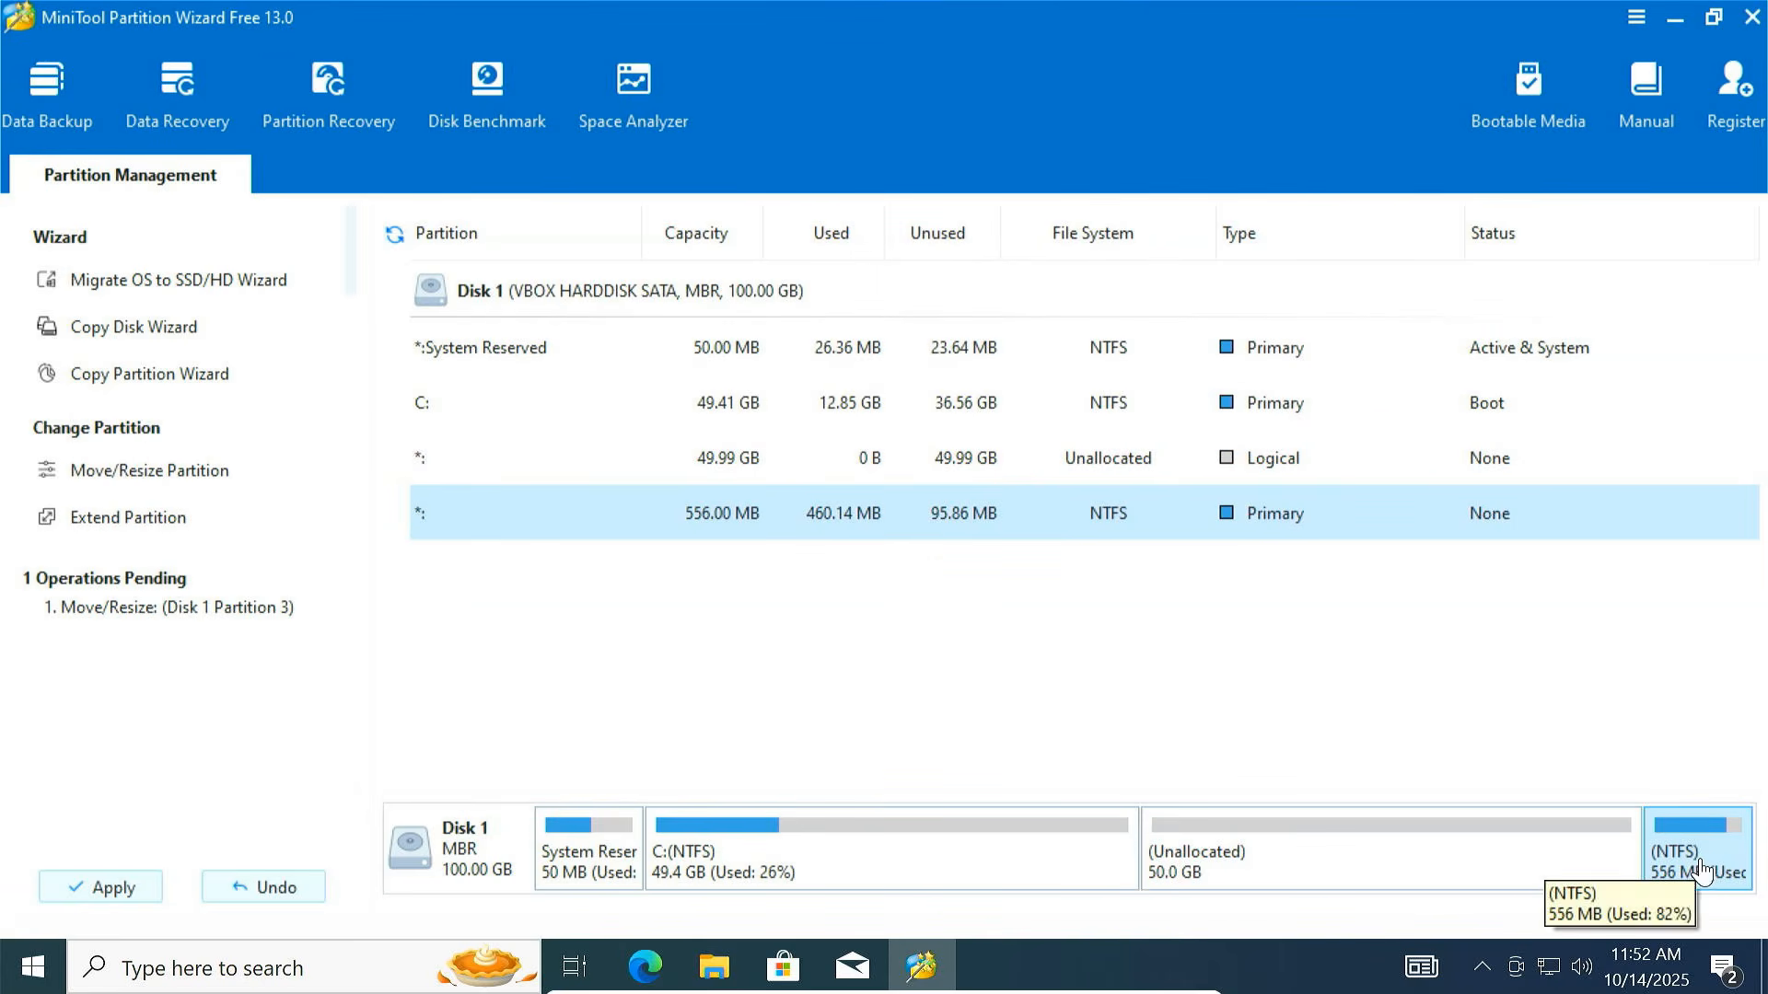
left_click(810, 867)
right_click(810, 868)
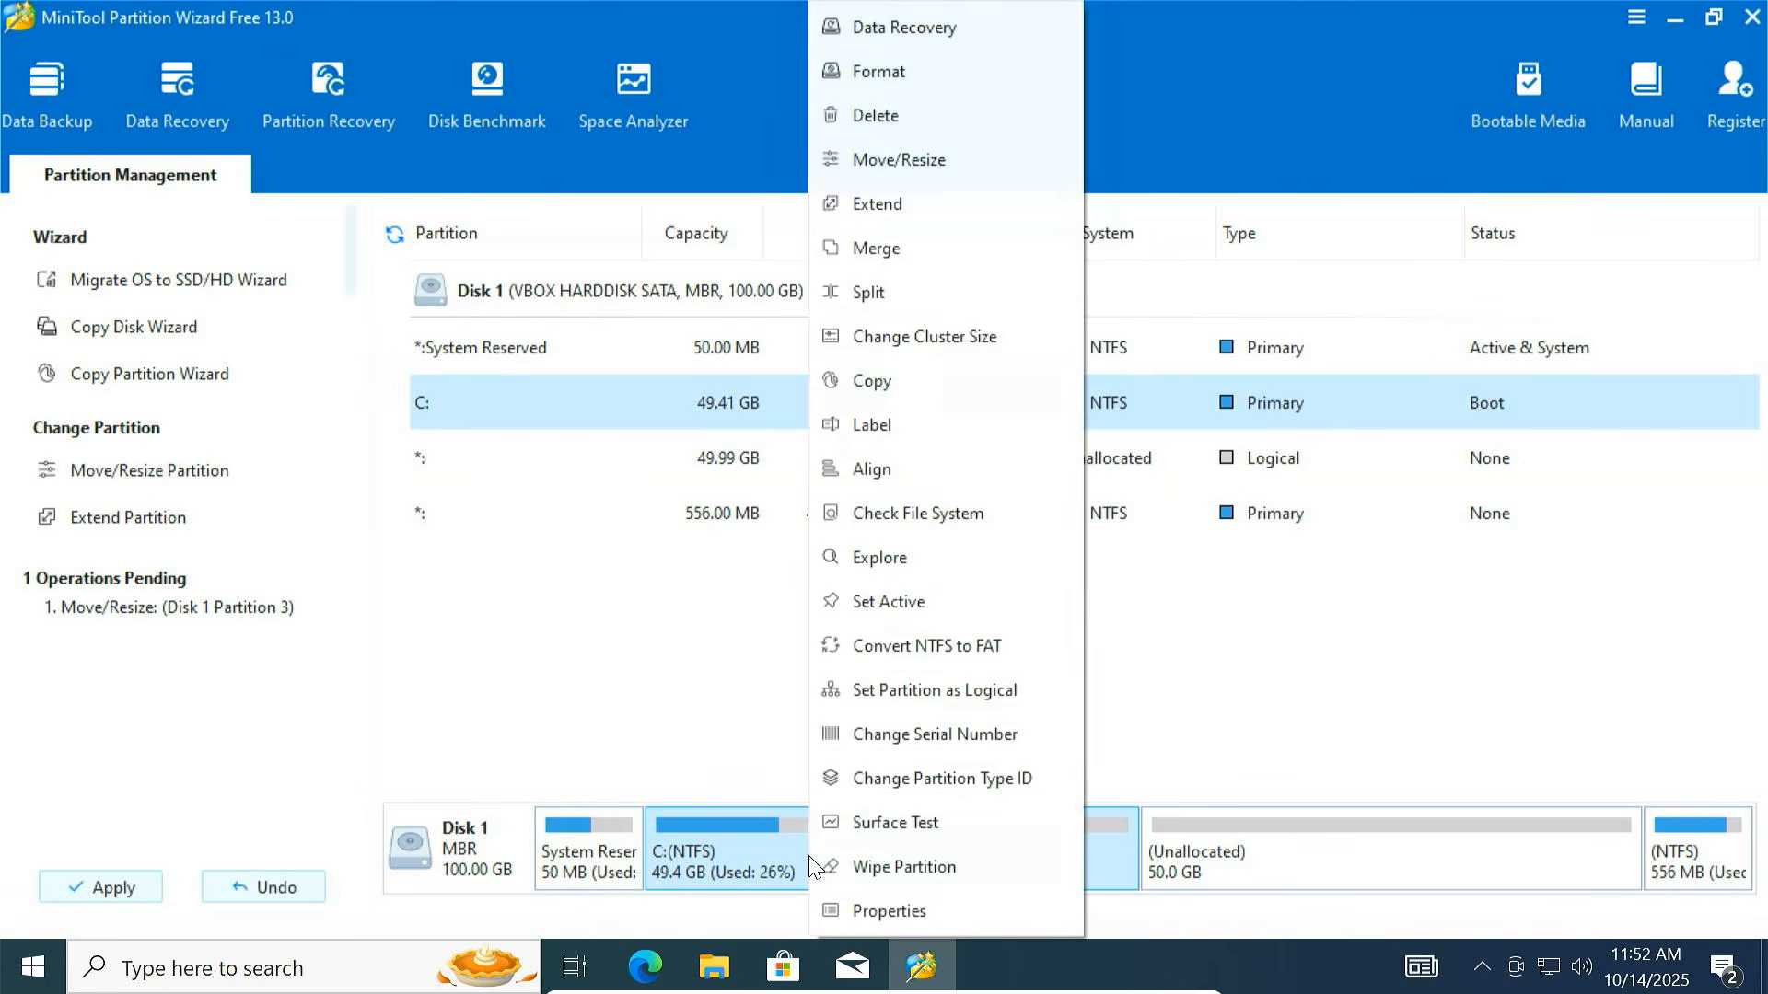
left_click(915, 216)
left_click_drag(884, 505, 1307, 512)
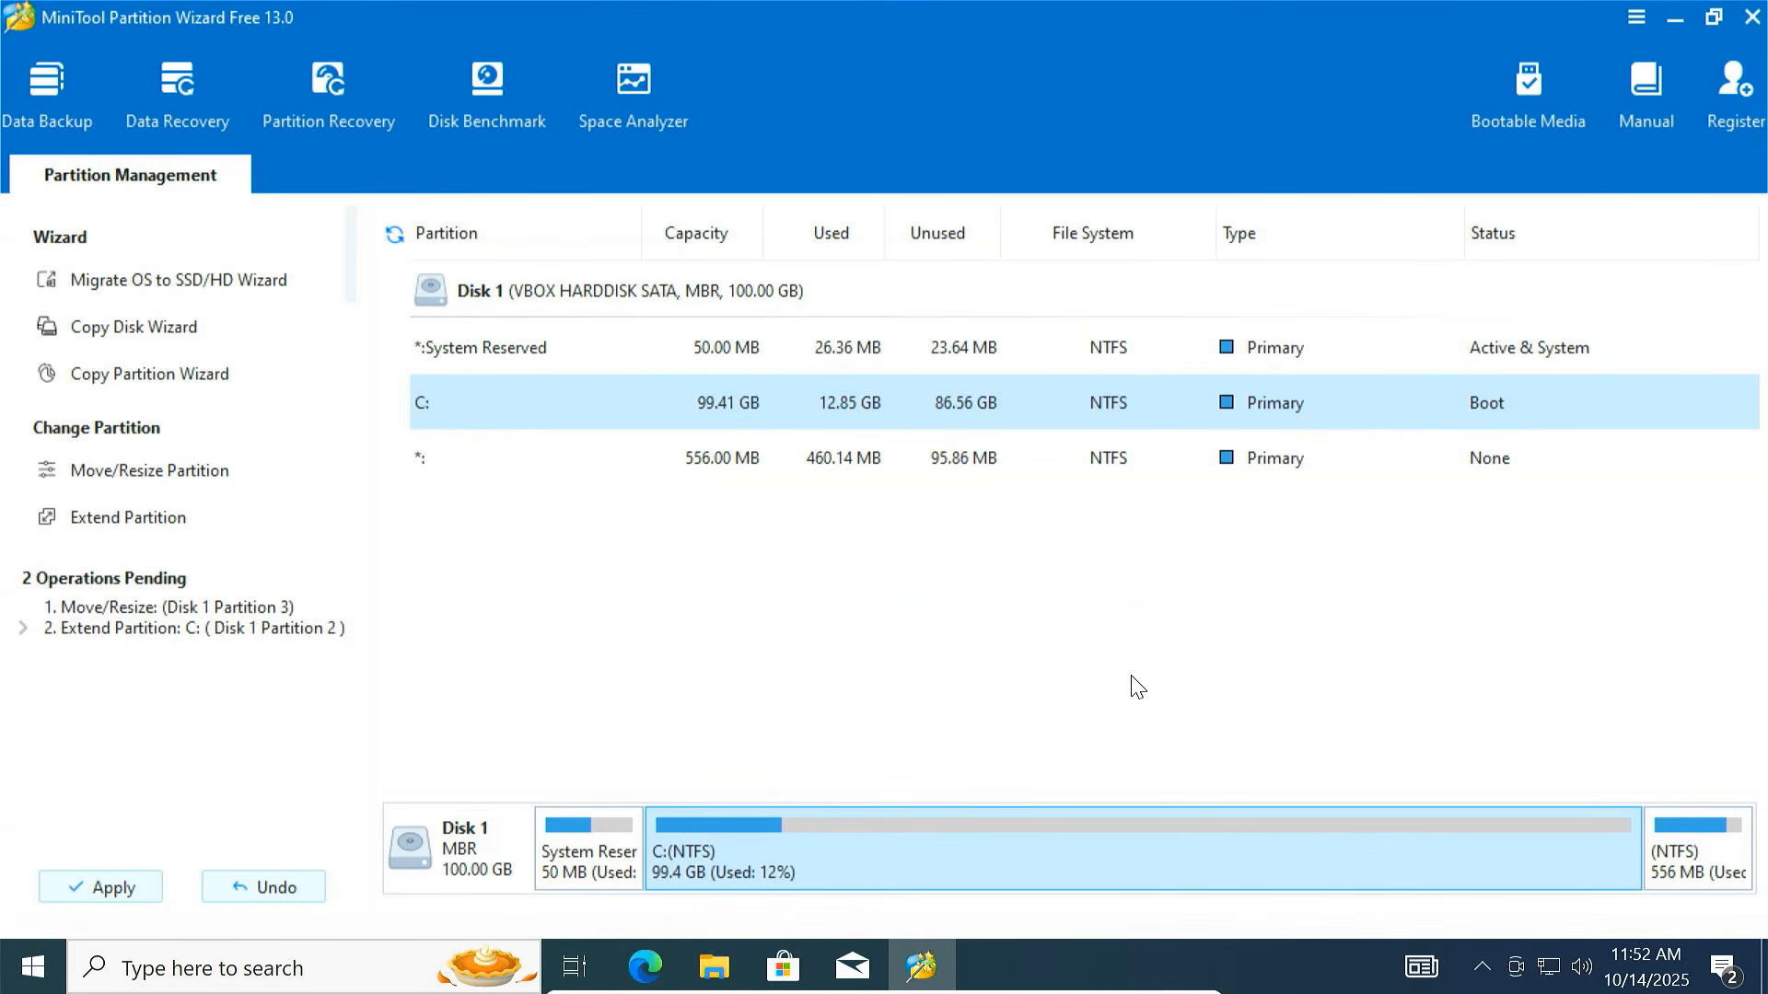
Apply the pending partition operations, confirm completion, and quit Partition Wizard
left_click(103, 895)
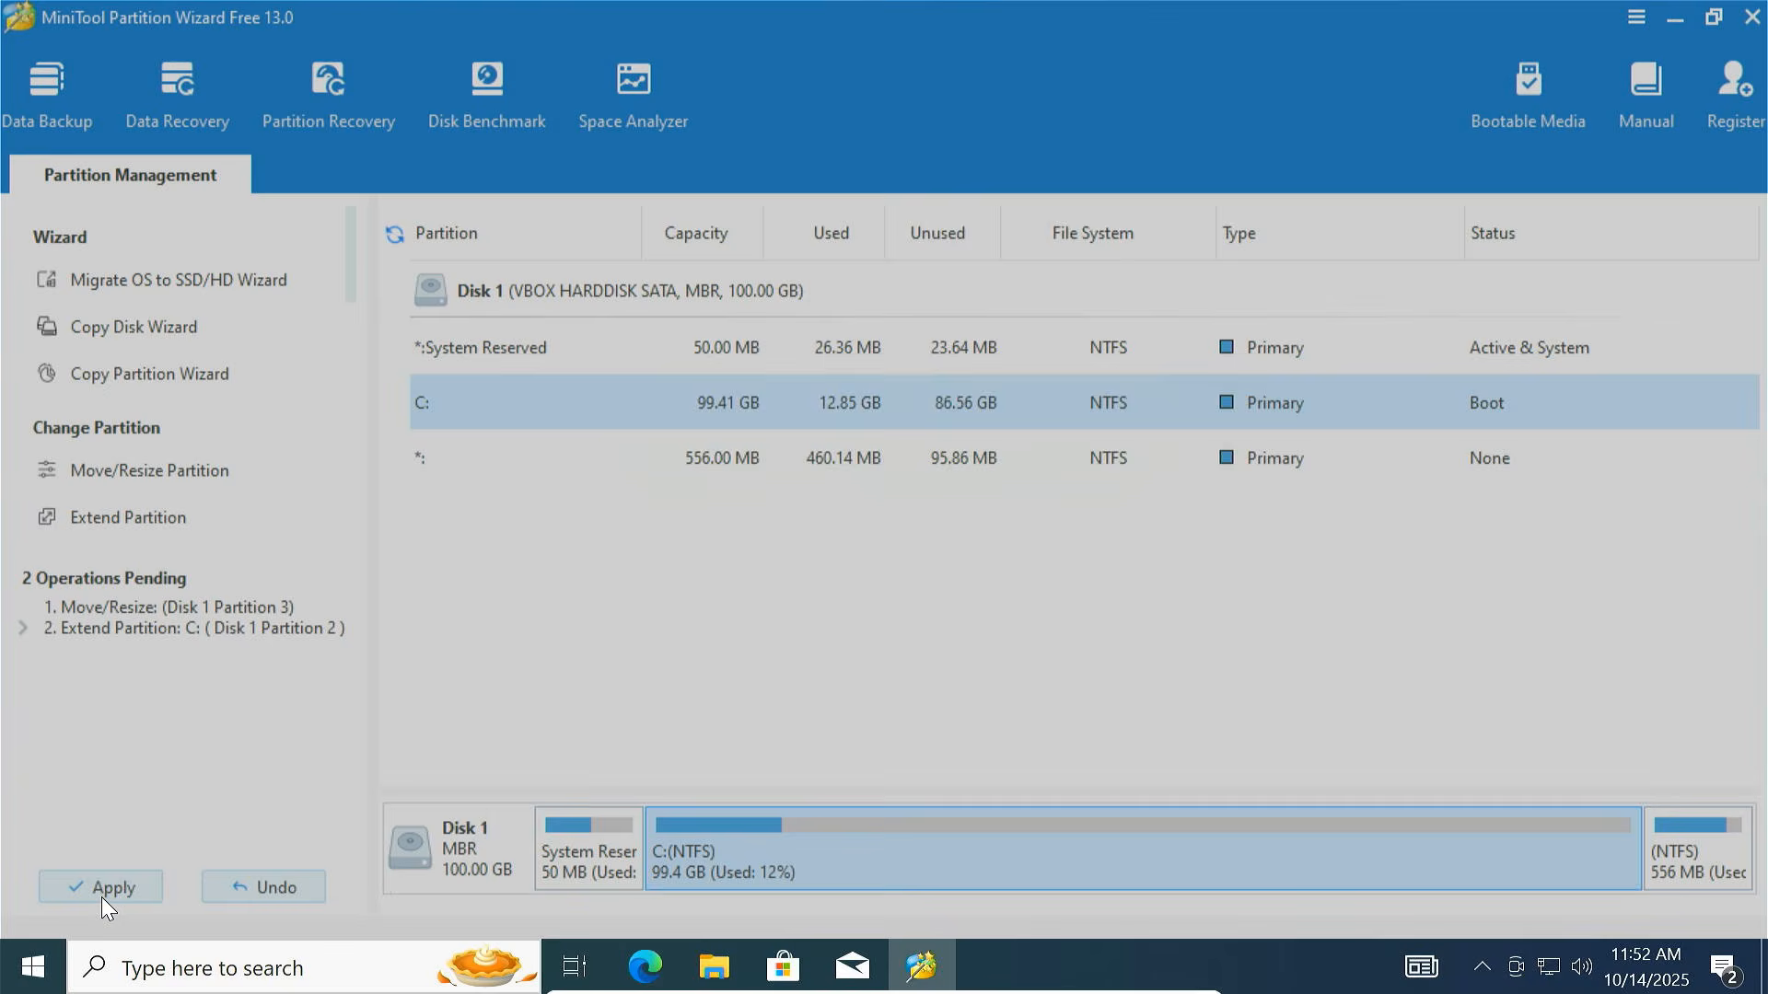
left_click(851, 547)
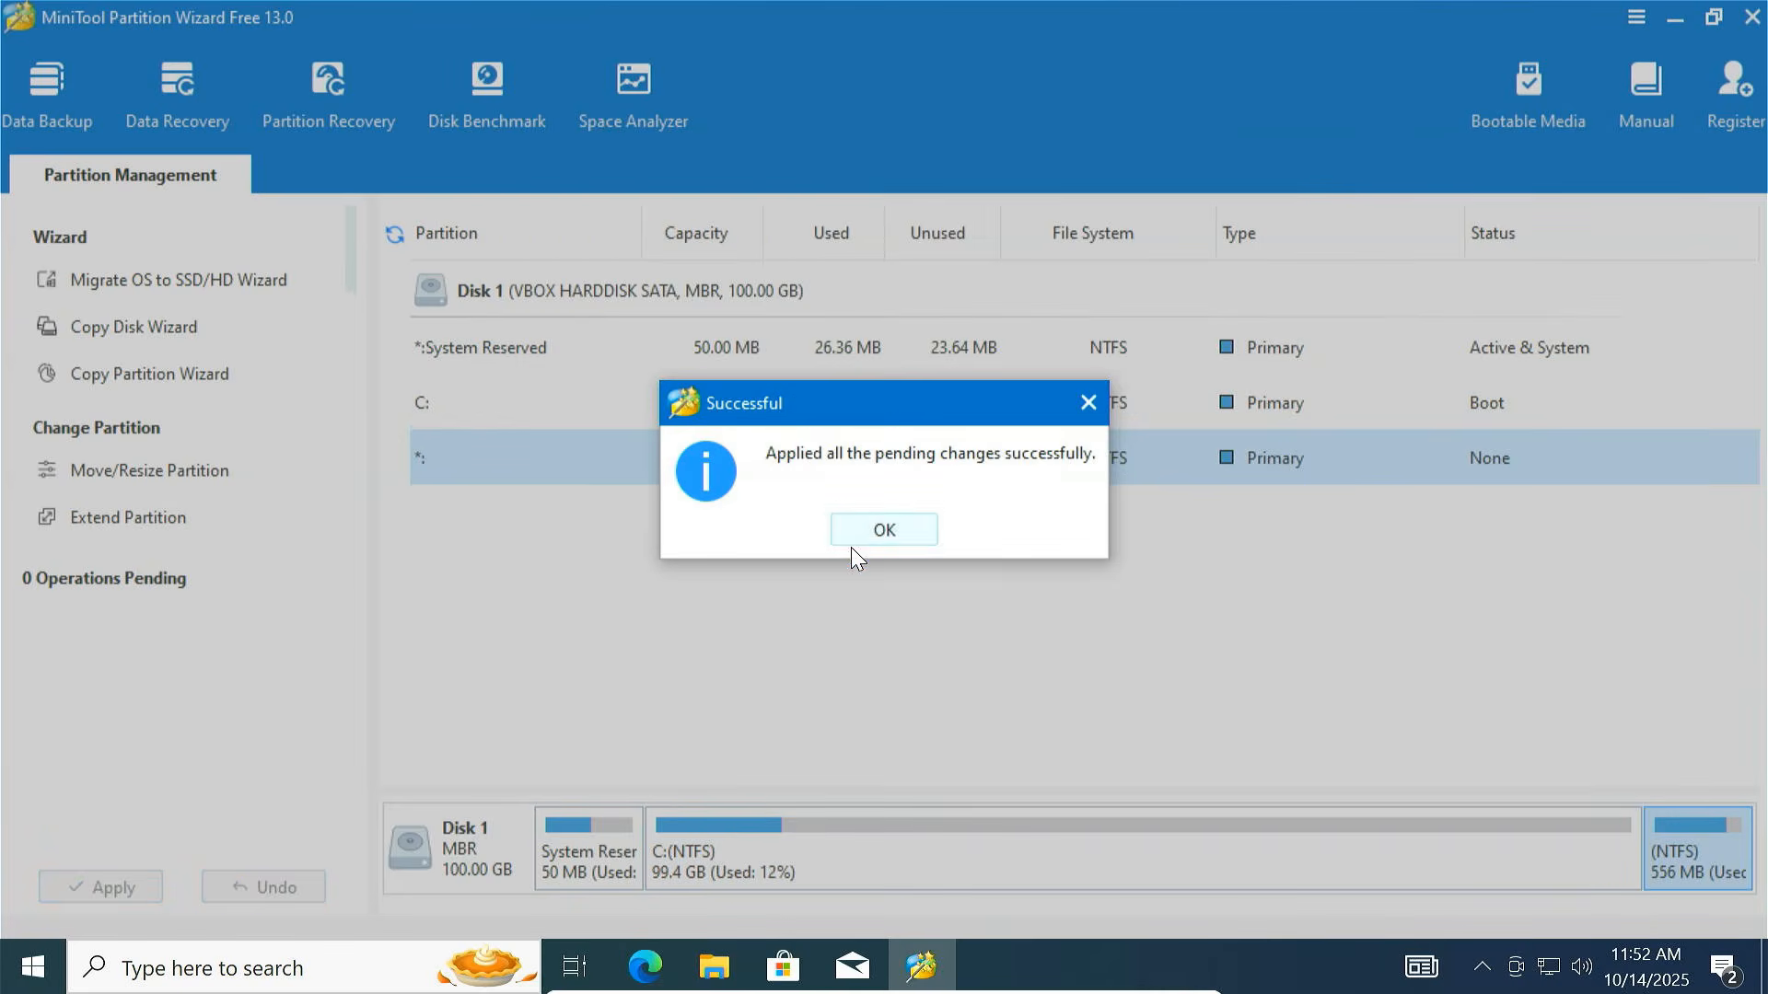
left_click(894, 535)
left_click(867, 870)
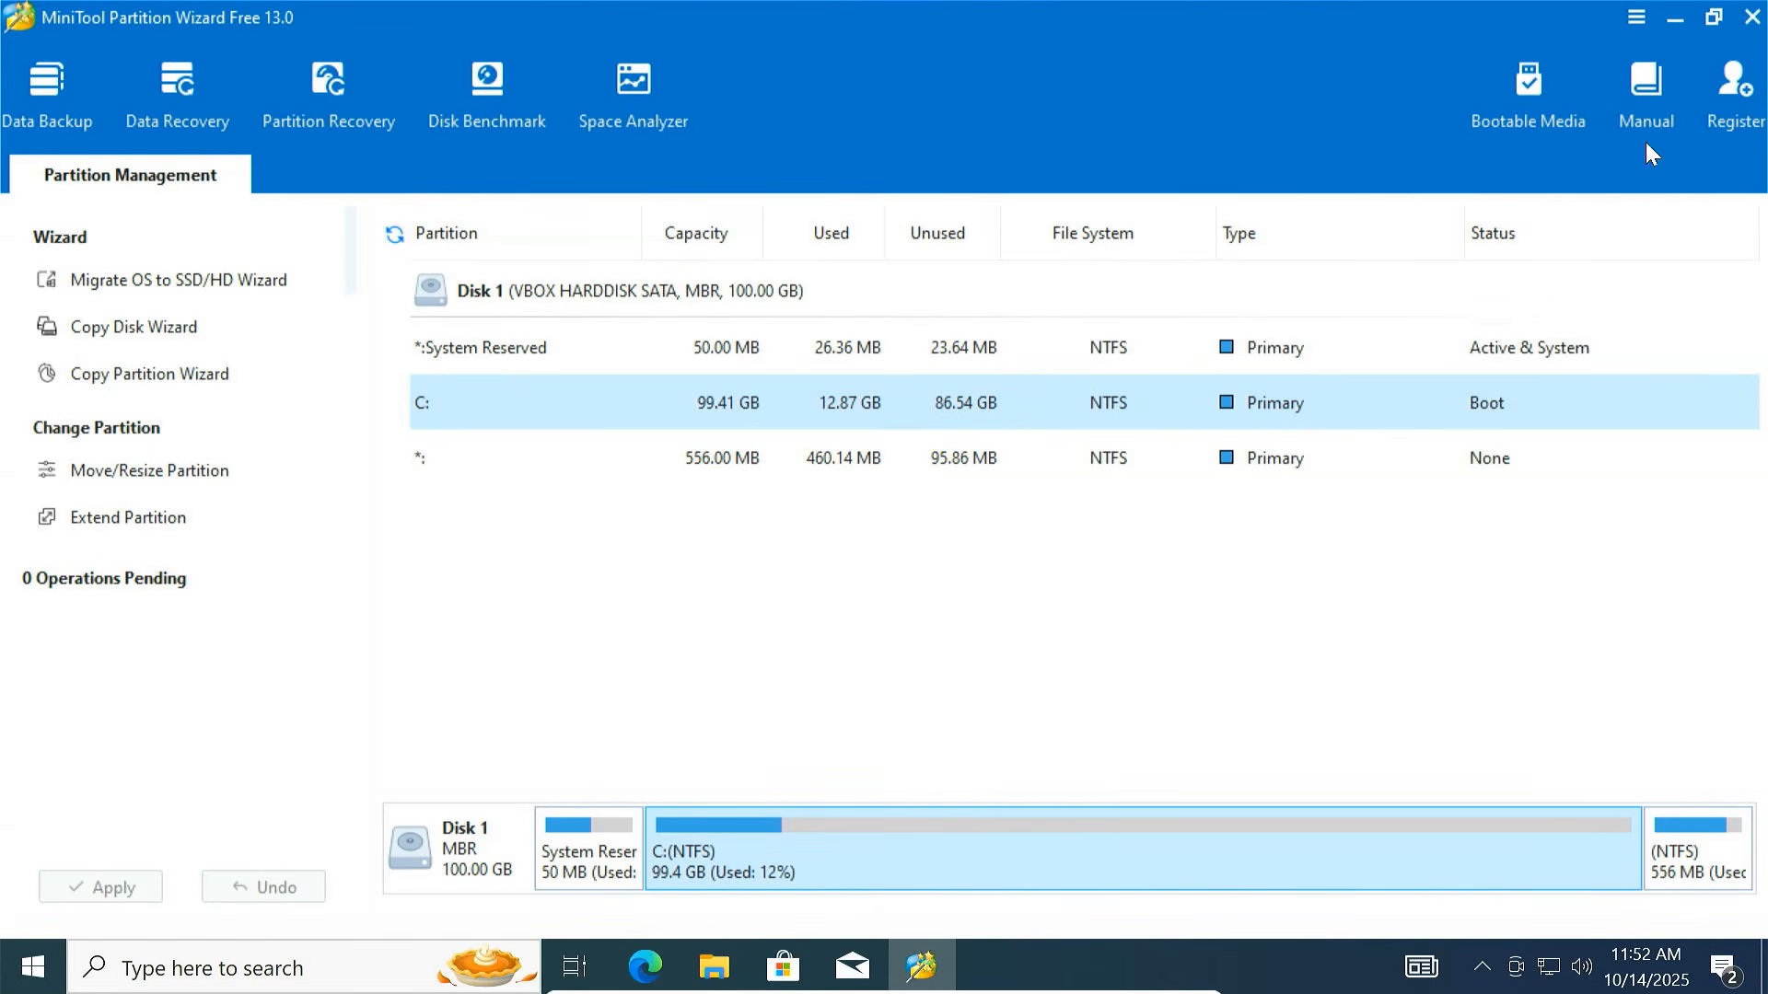
left_click(1754, 16)
left_click(836, 538)
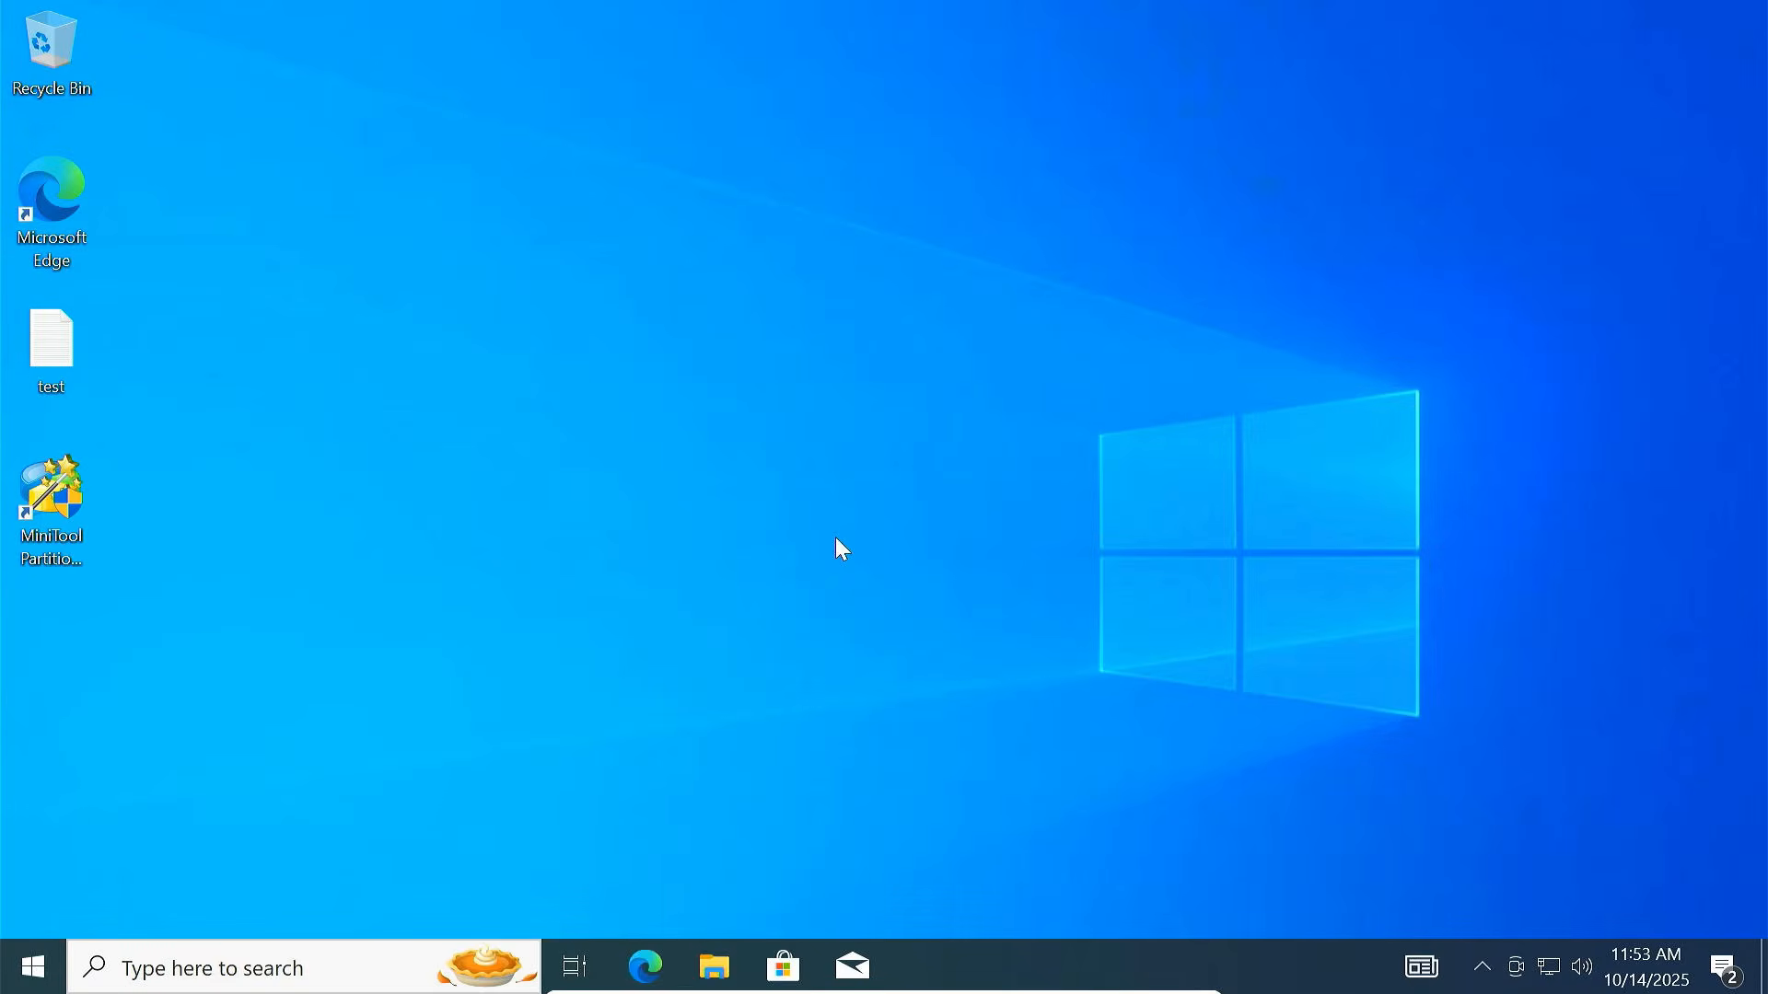
left_click(715, 967)
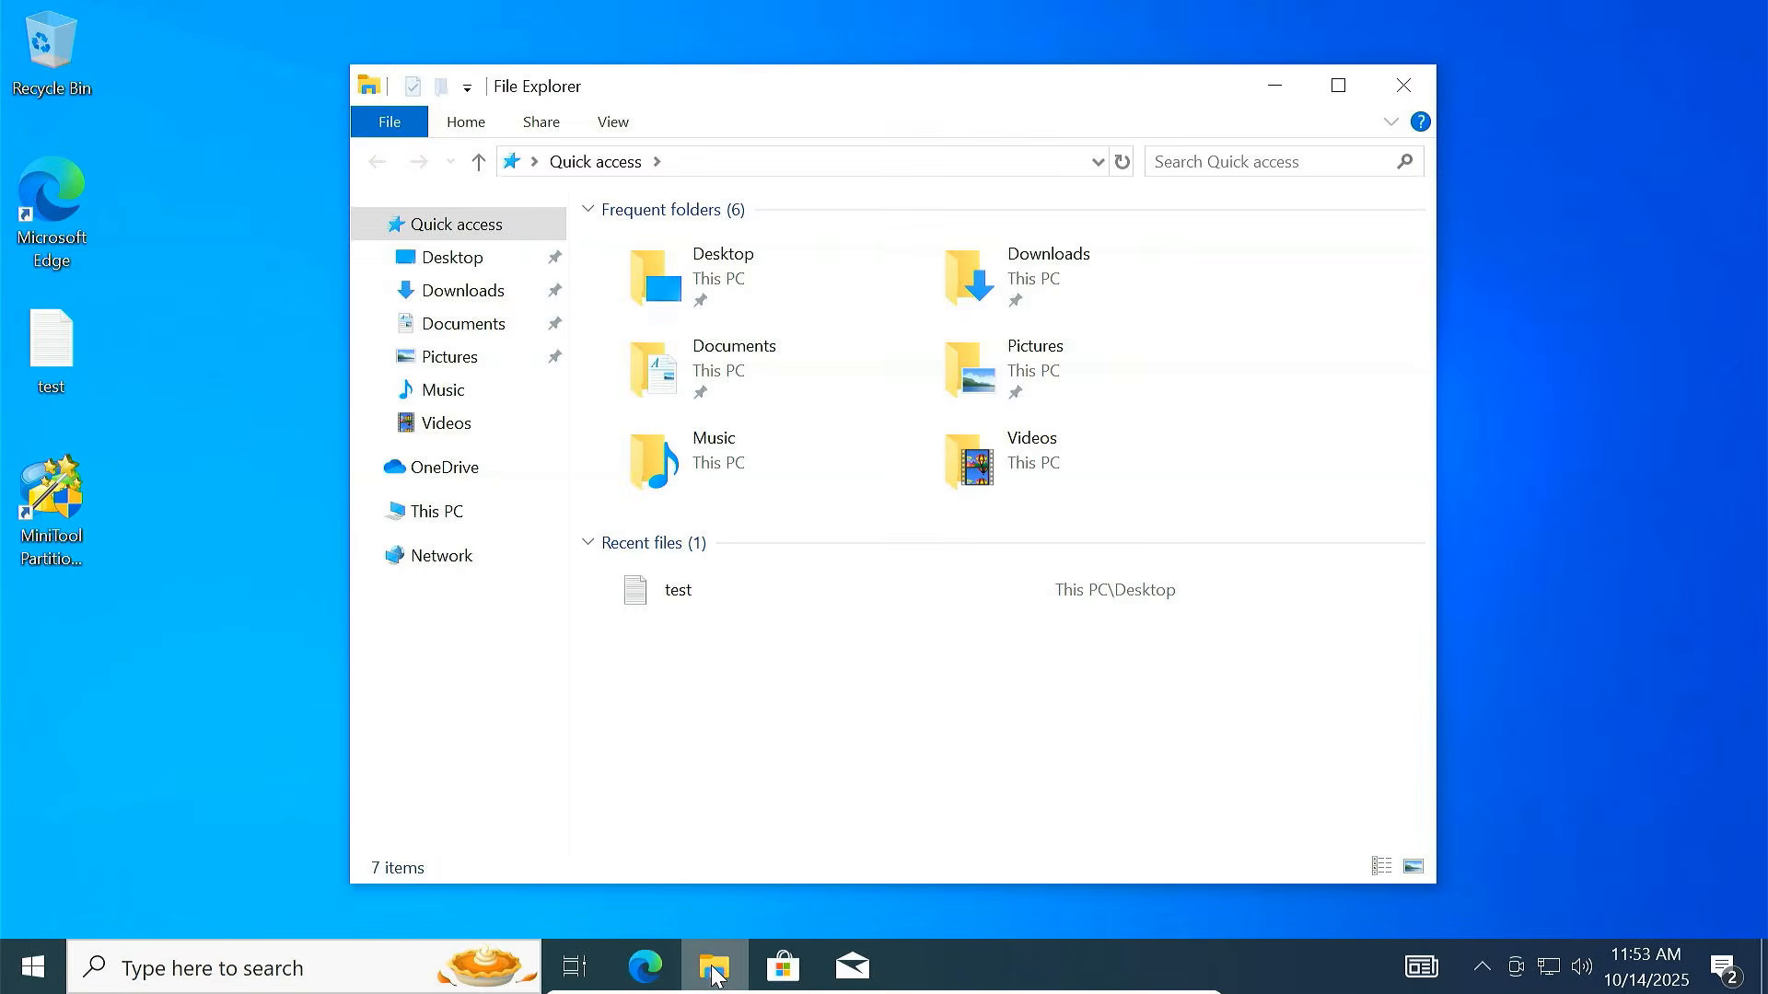
left_click(495, 504)
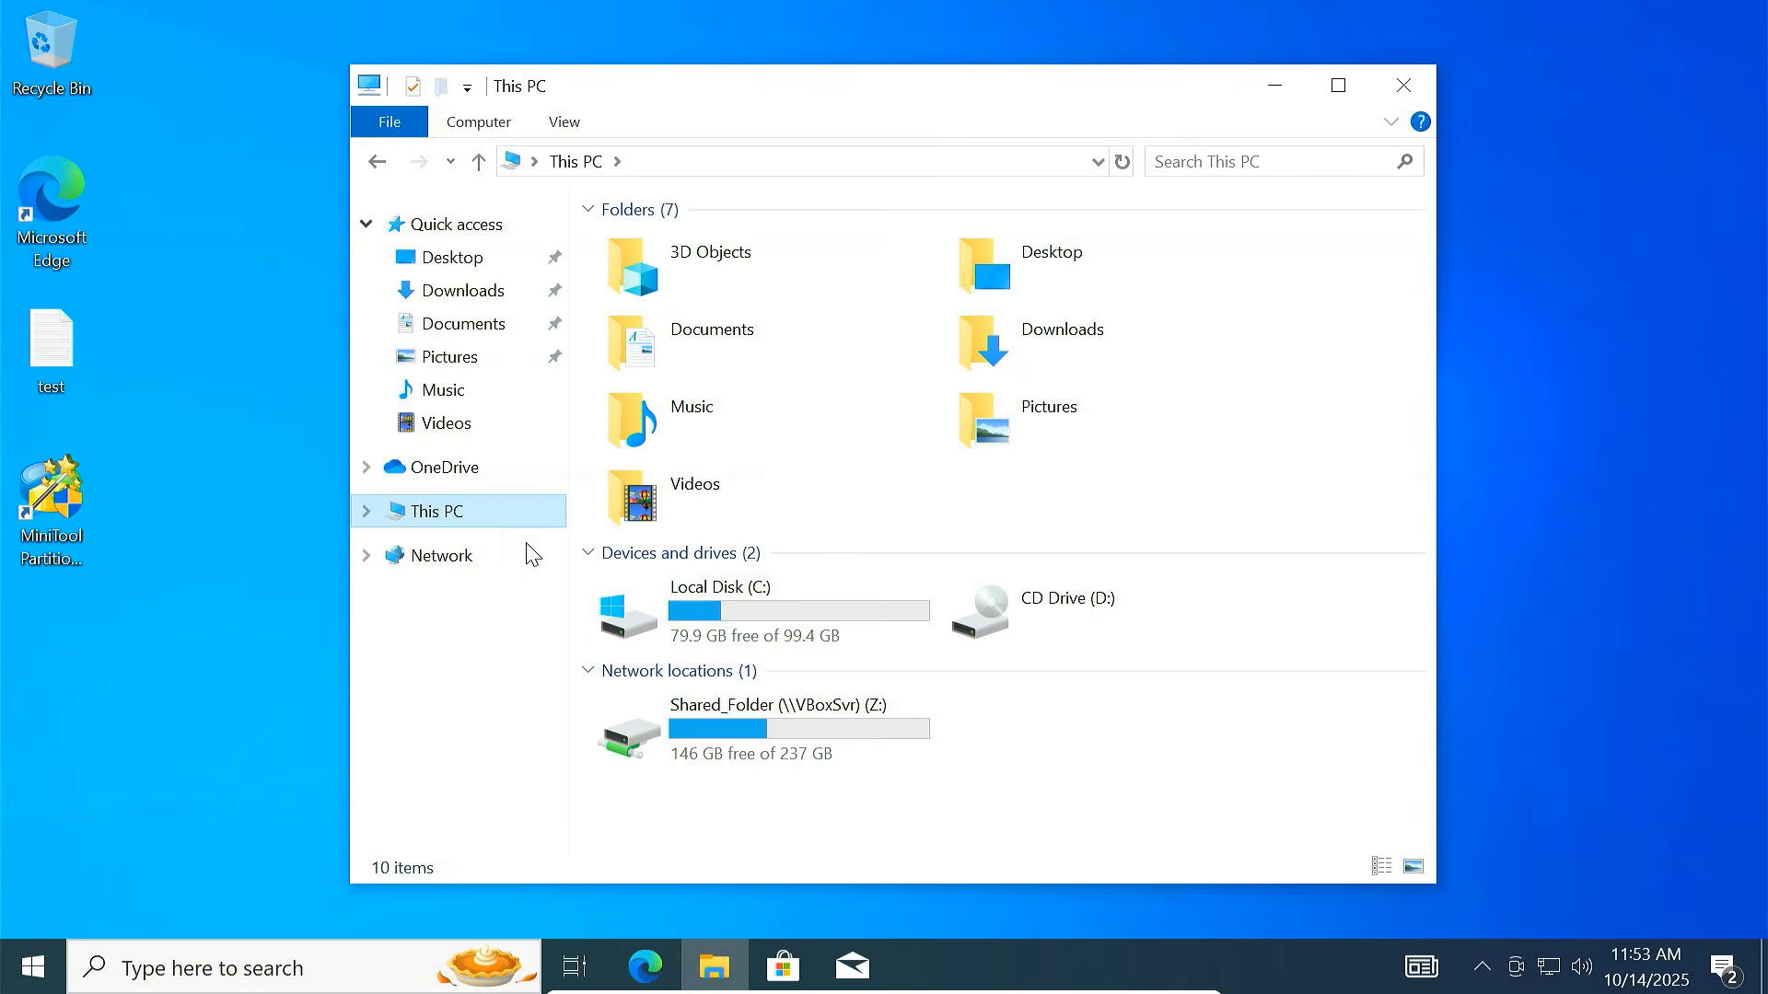
left_click(790, 613)
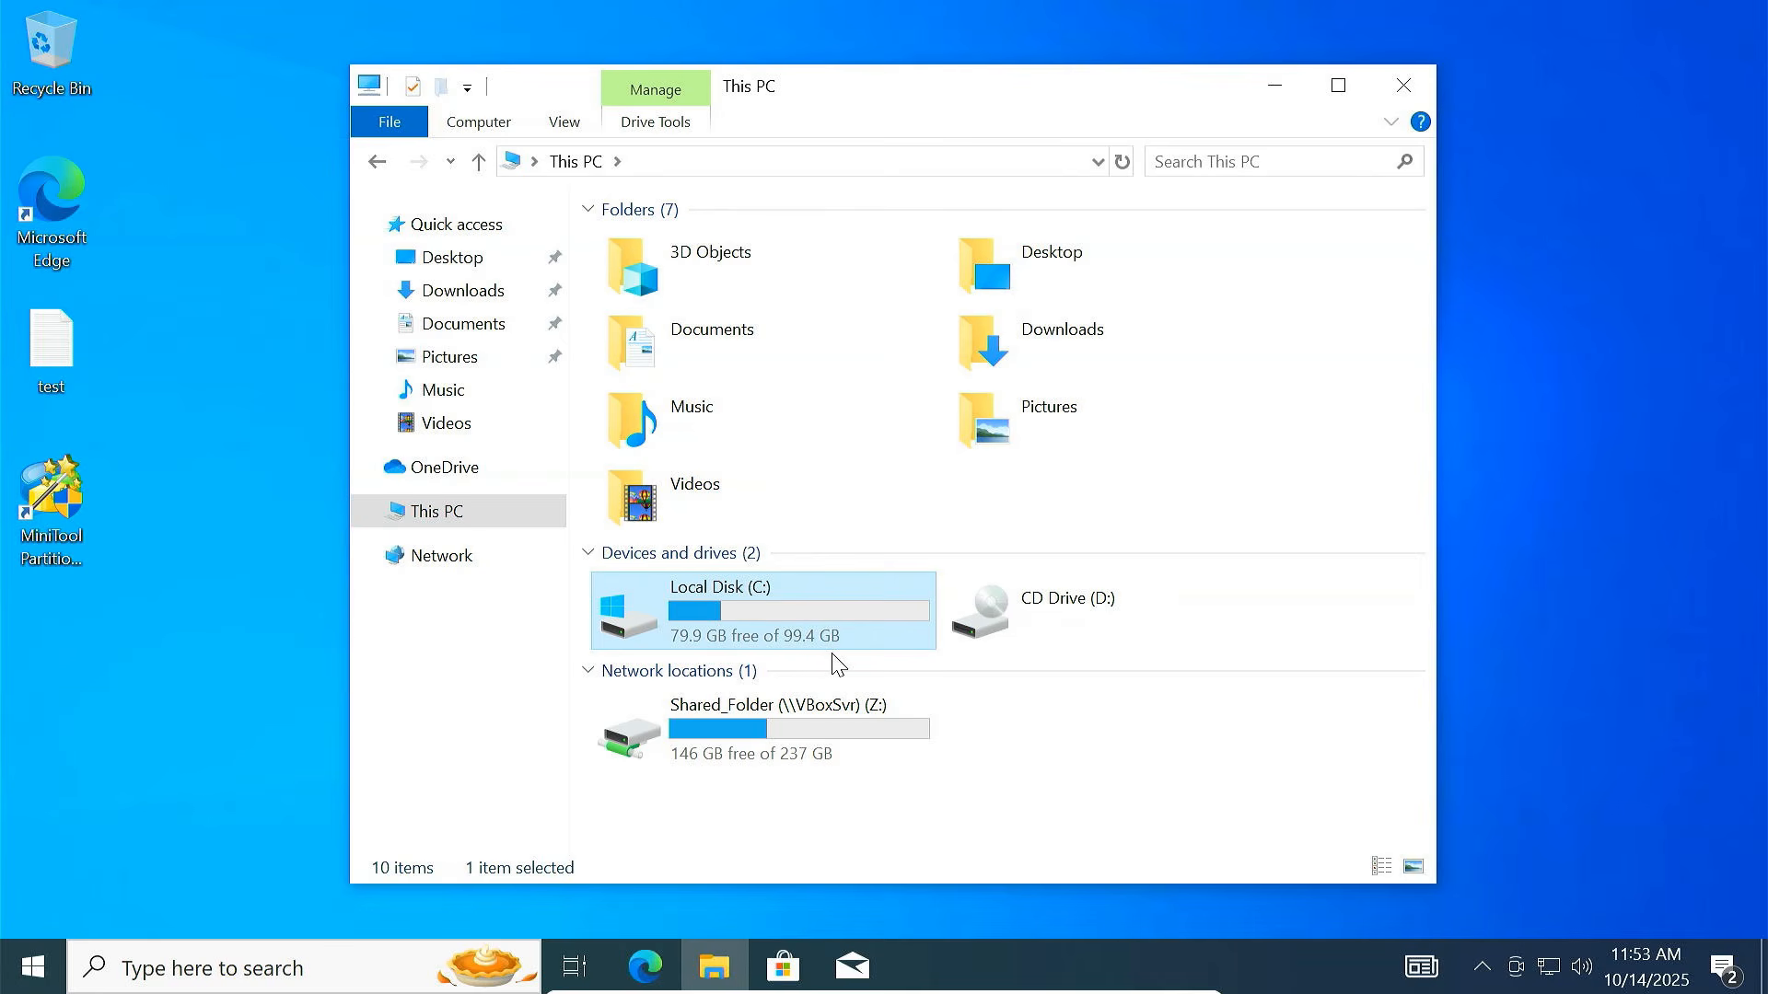
left_click(1403, 84)
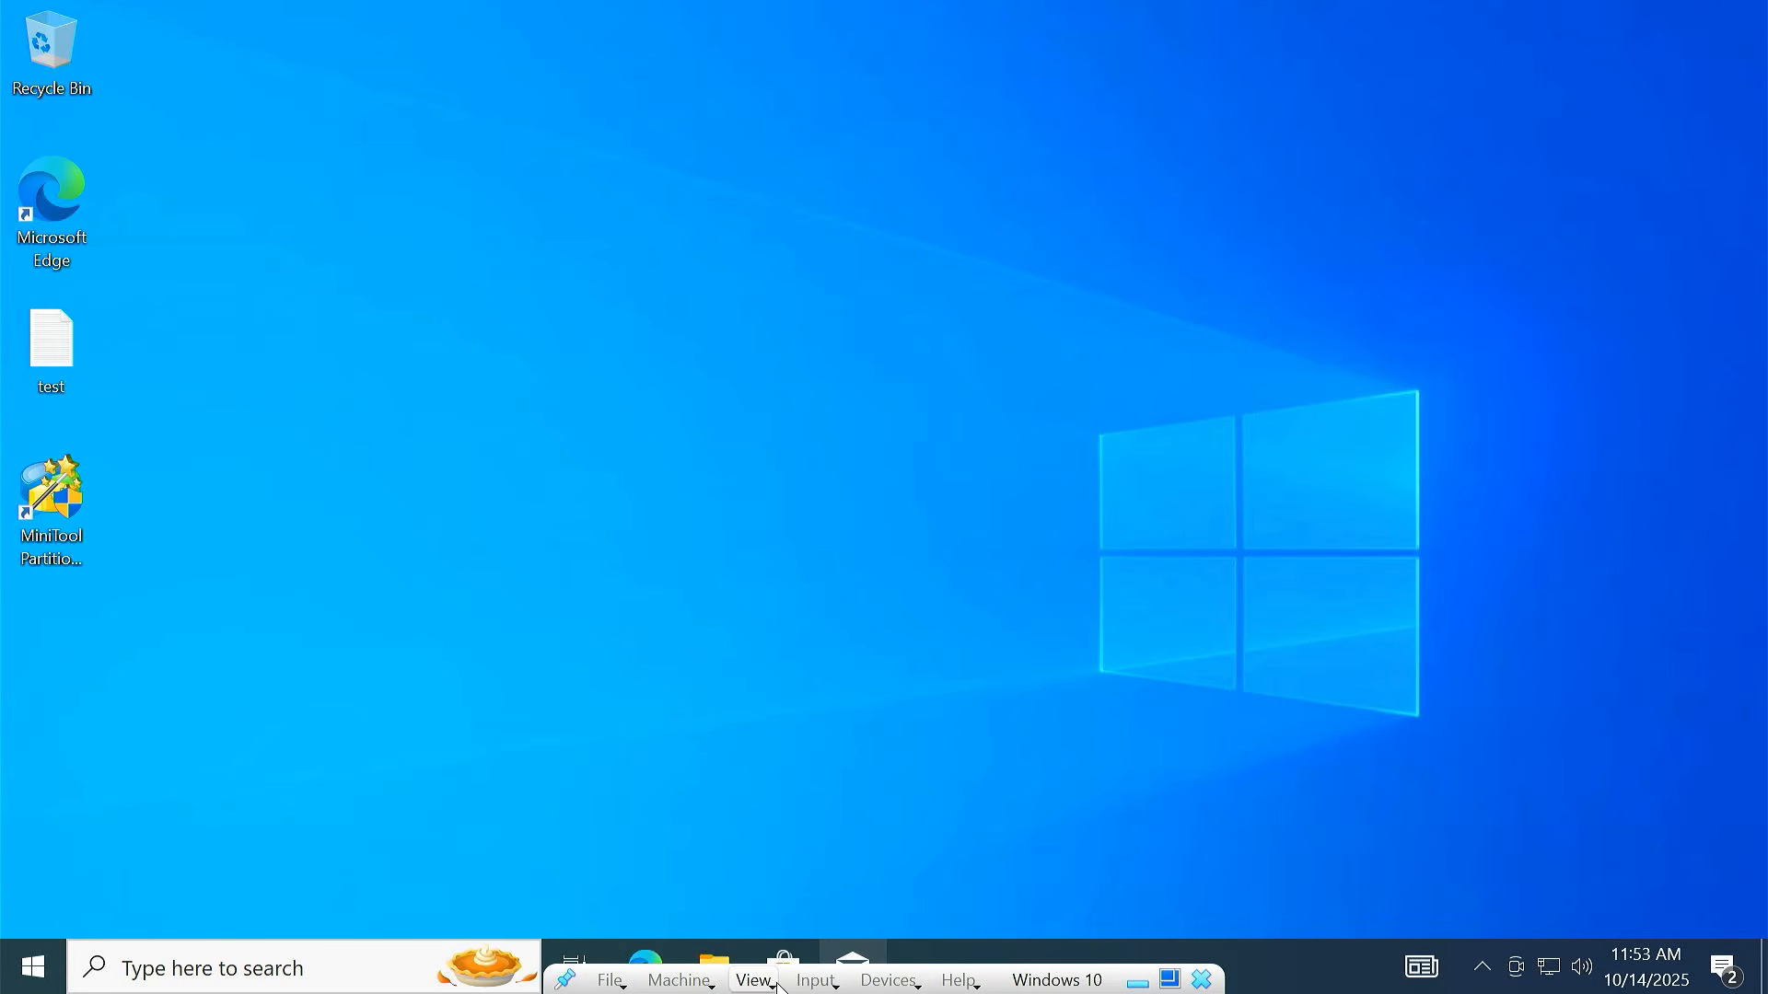
Leave full-screen mode and enlarge the VM window taller and wider
left_click(751, 979)
left_click(871, 714)
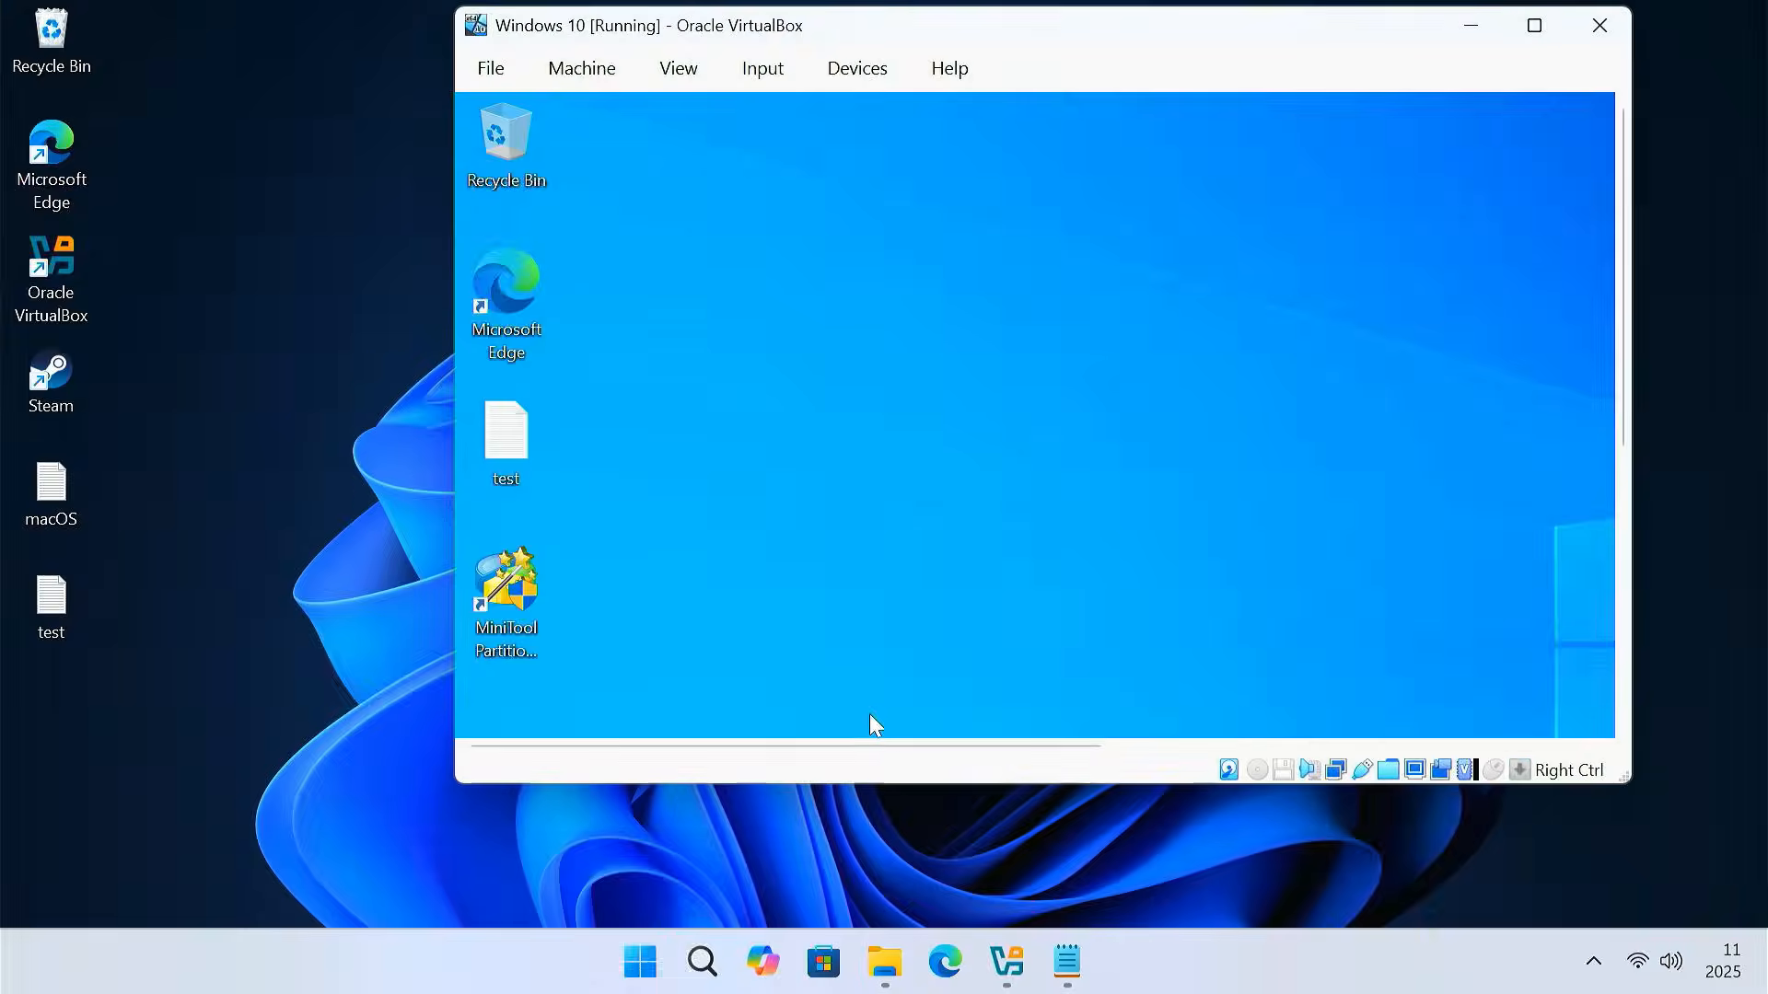
left_click_drag(858, 779, 875, 906)
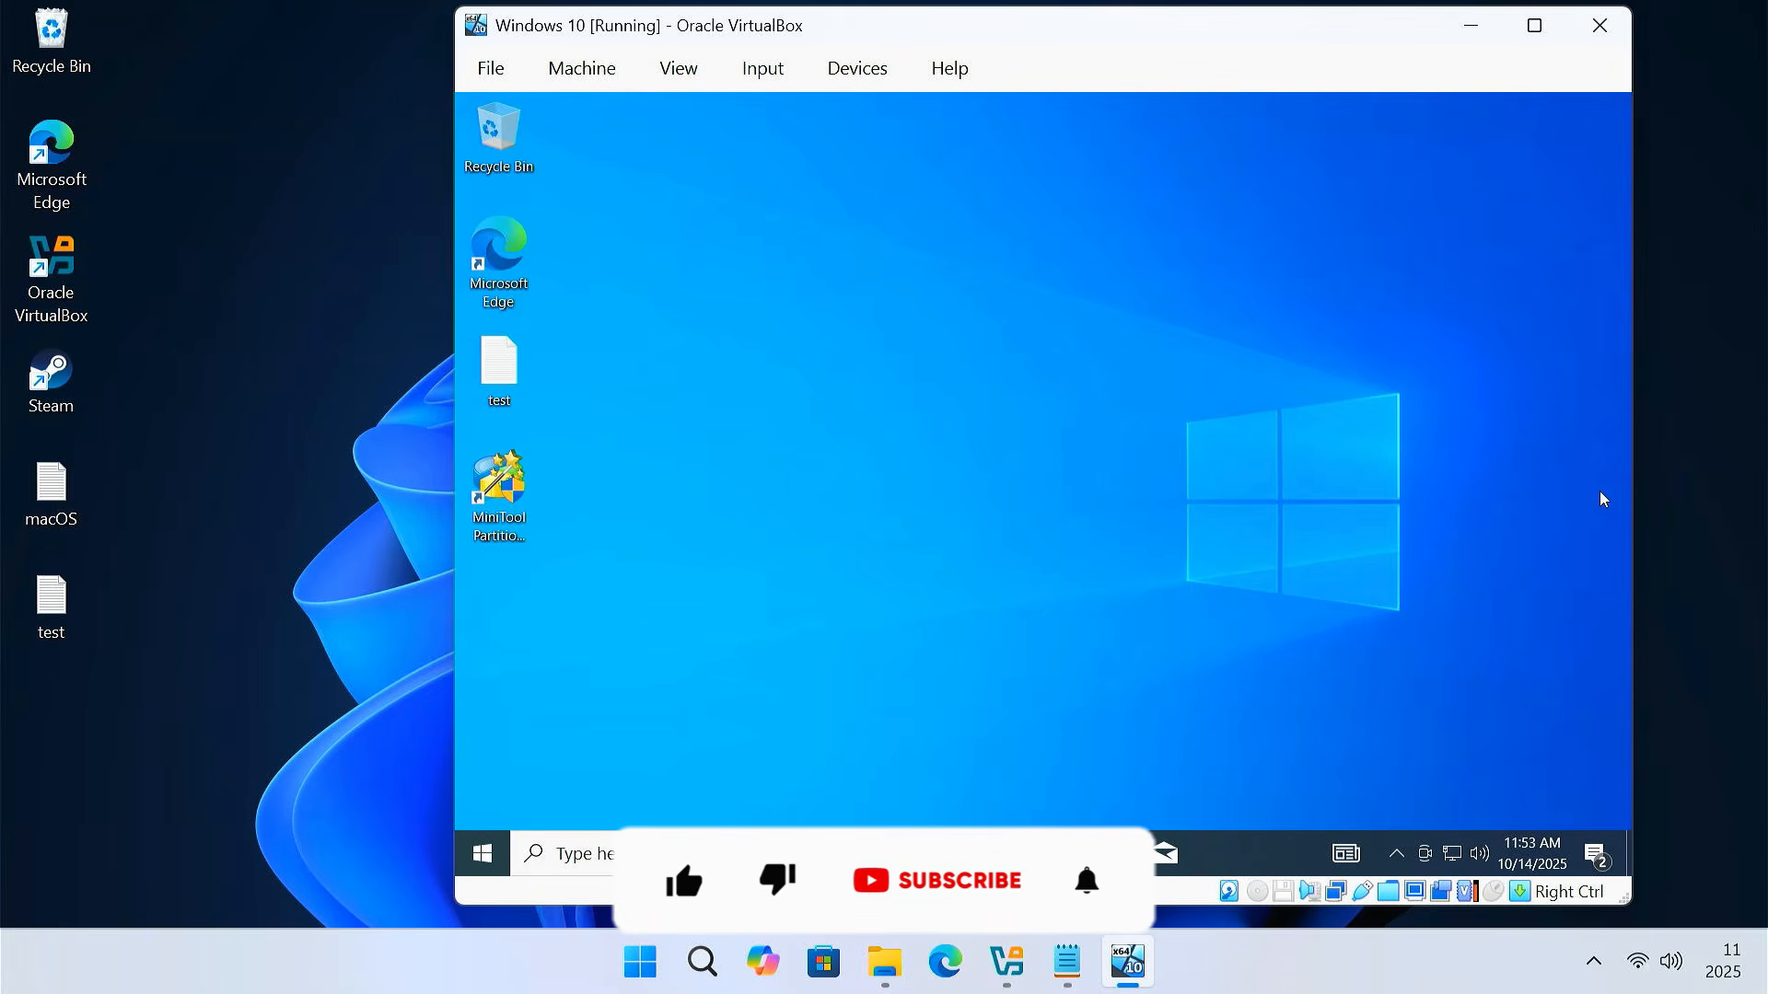
left_click_drag(1633, 473, 1744, 475)
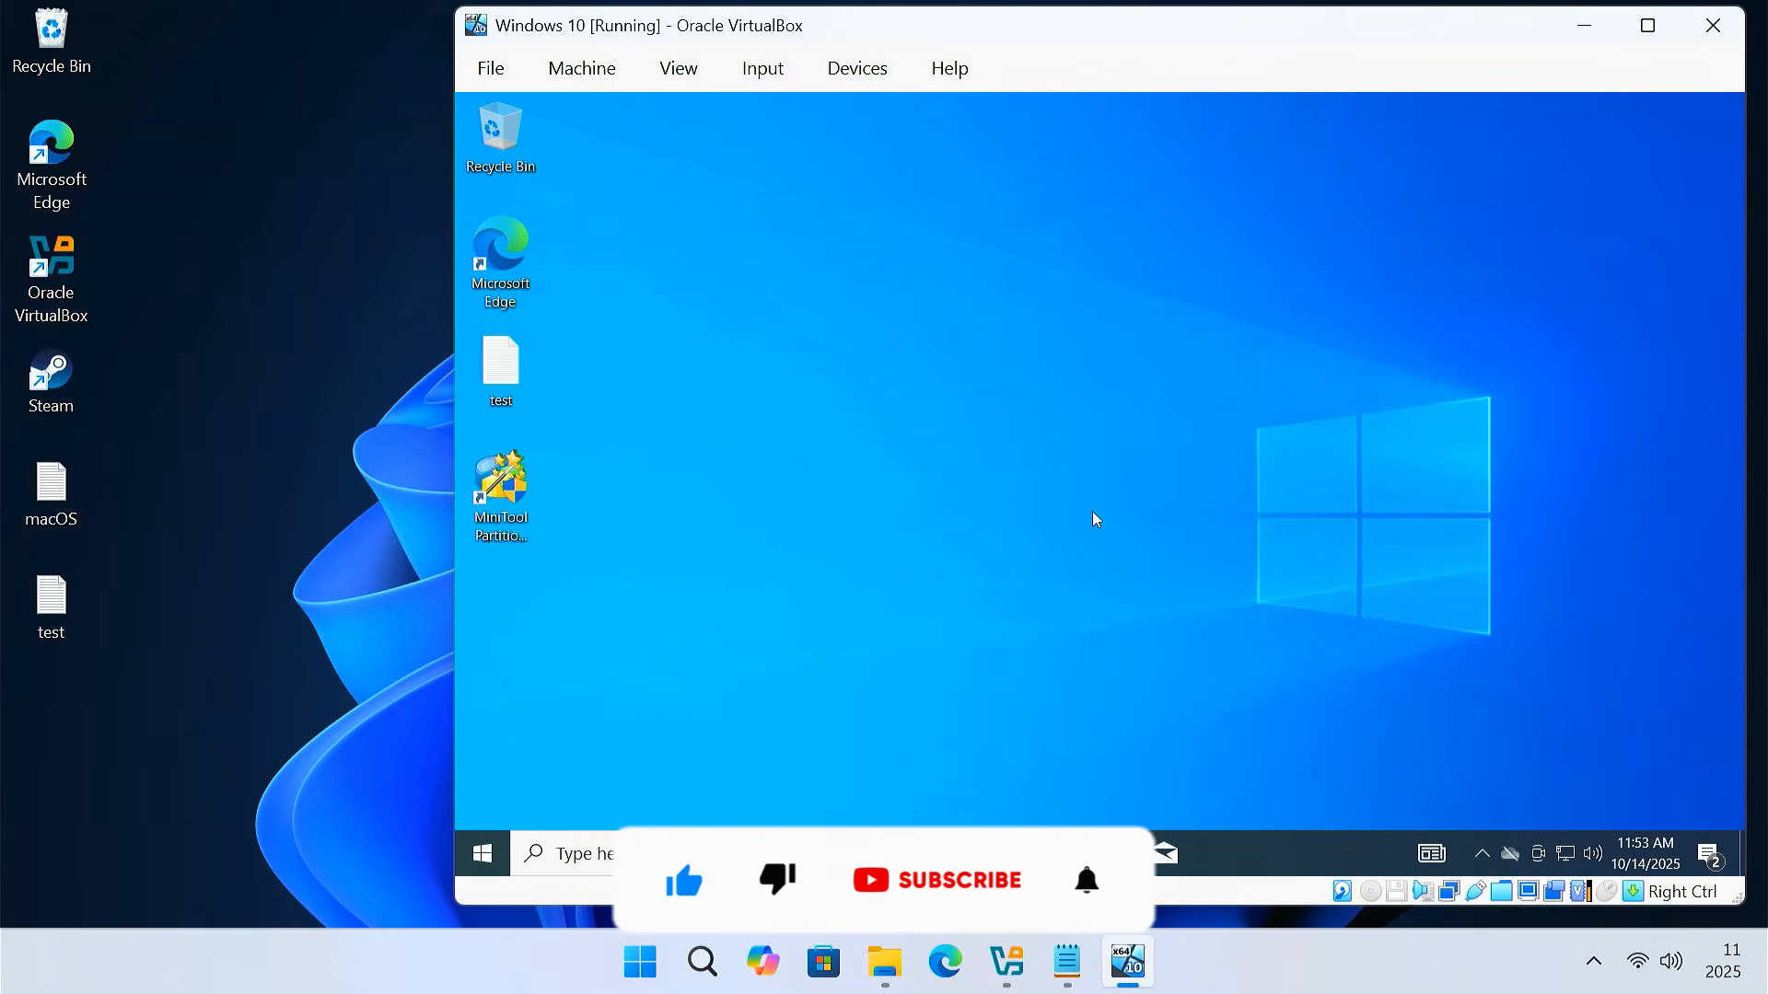
Shut down the Windows 10 guest from Start > Power > Shut down
left_click(483, 855)
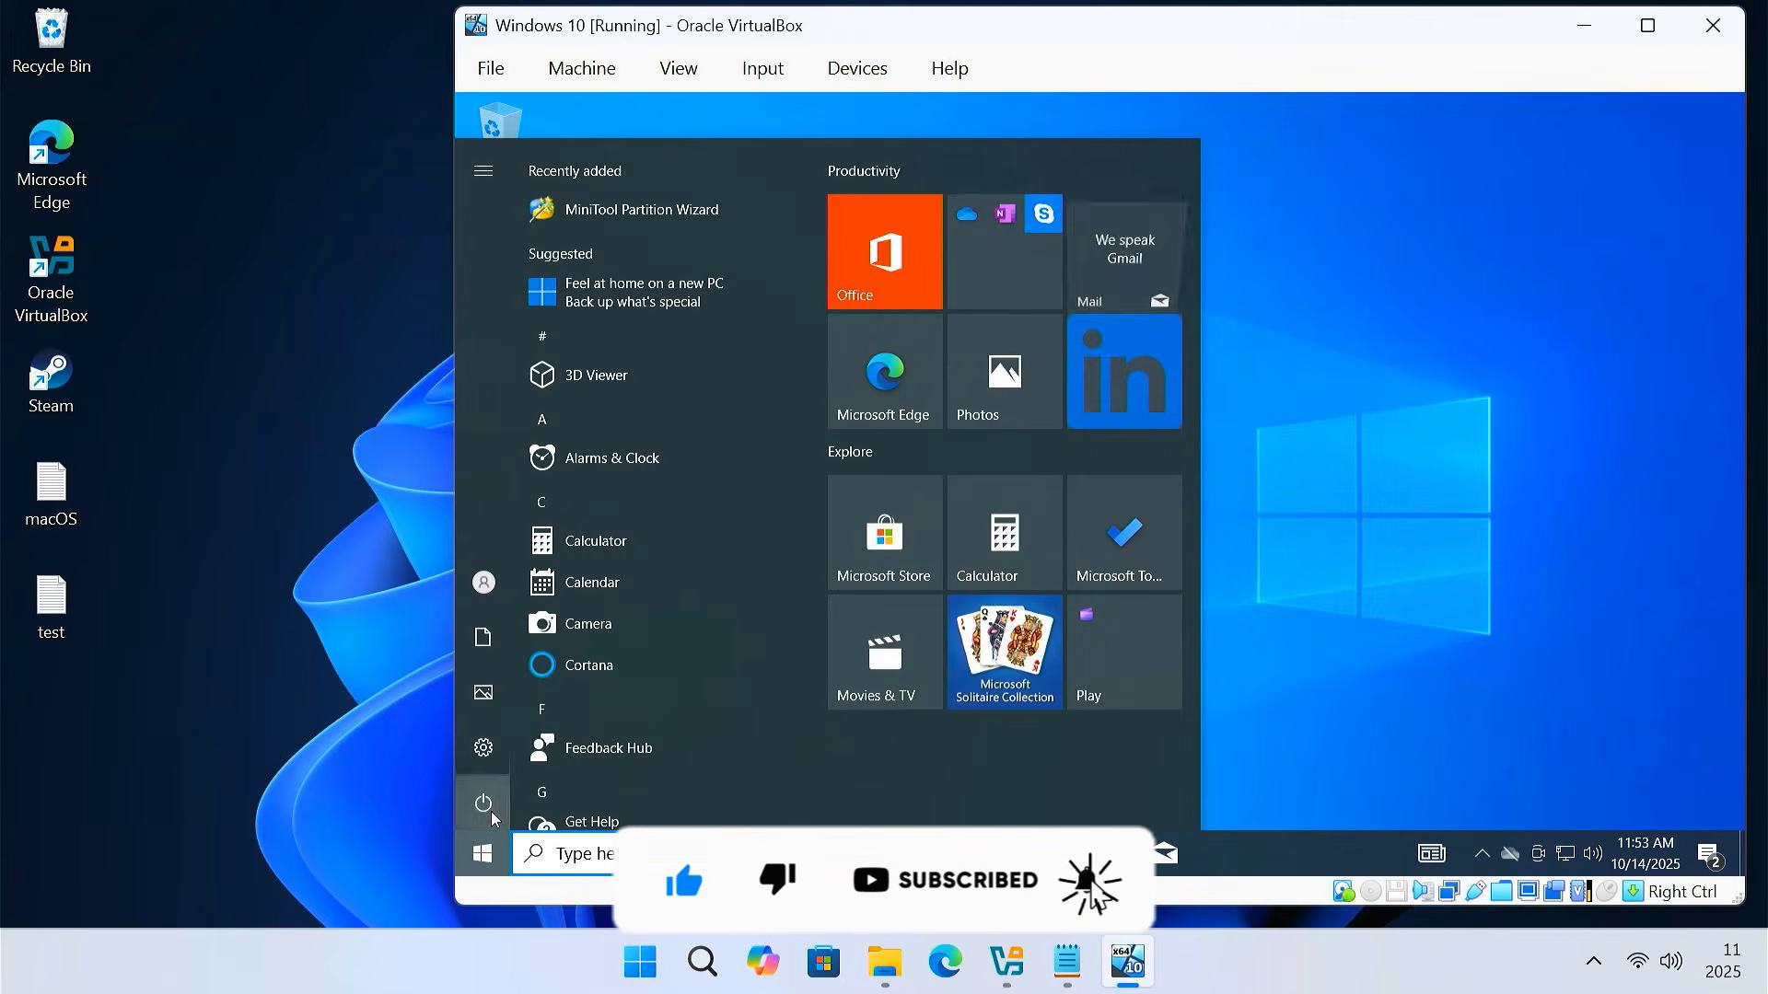
left_click(483, 803)
left_click(604, 709)
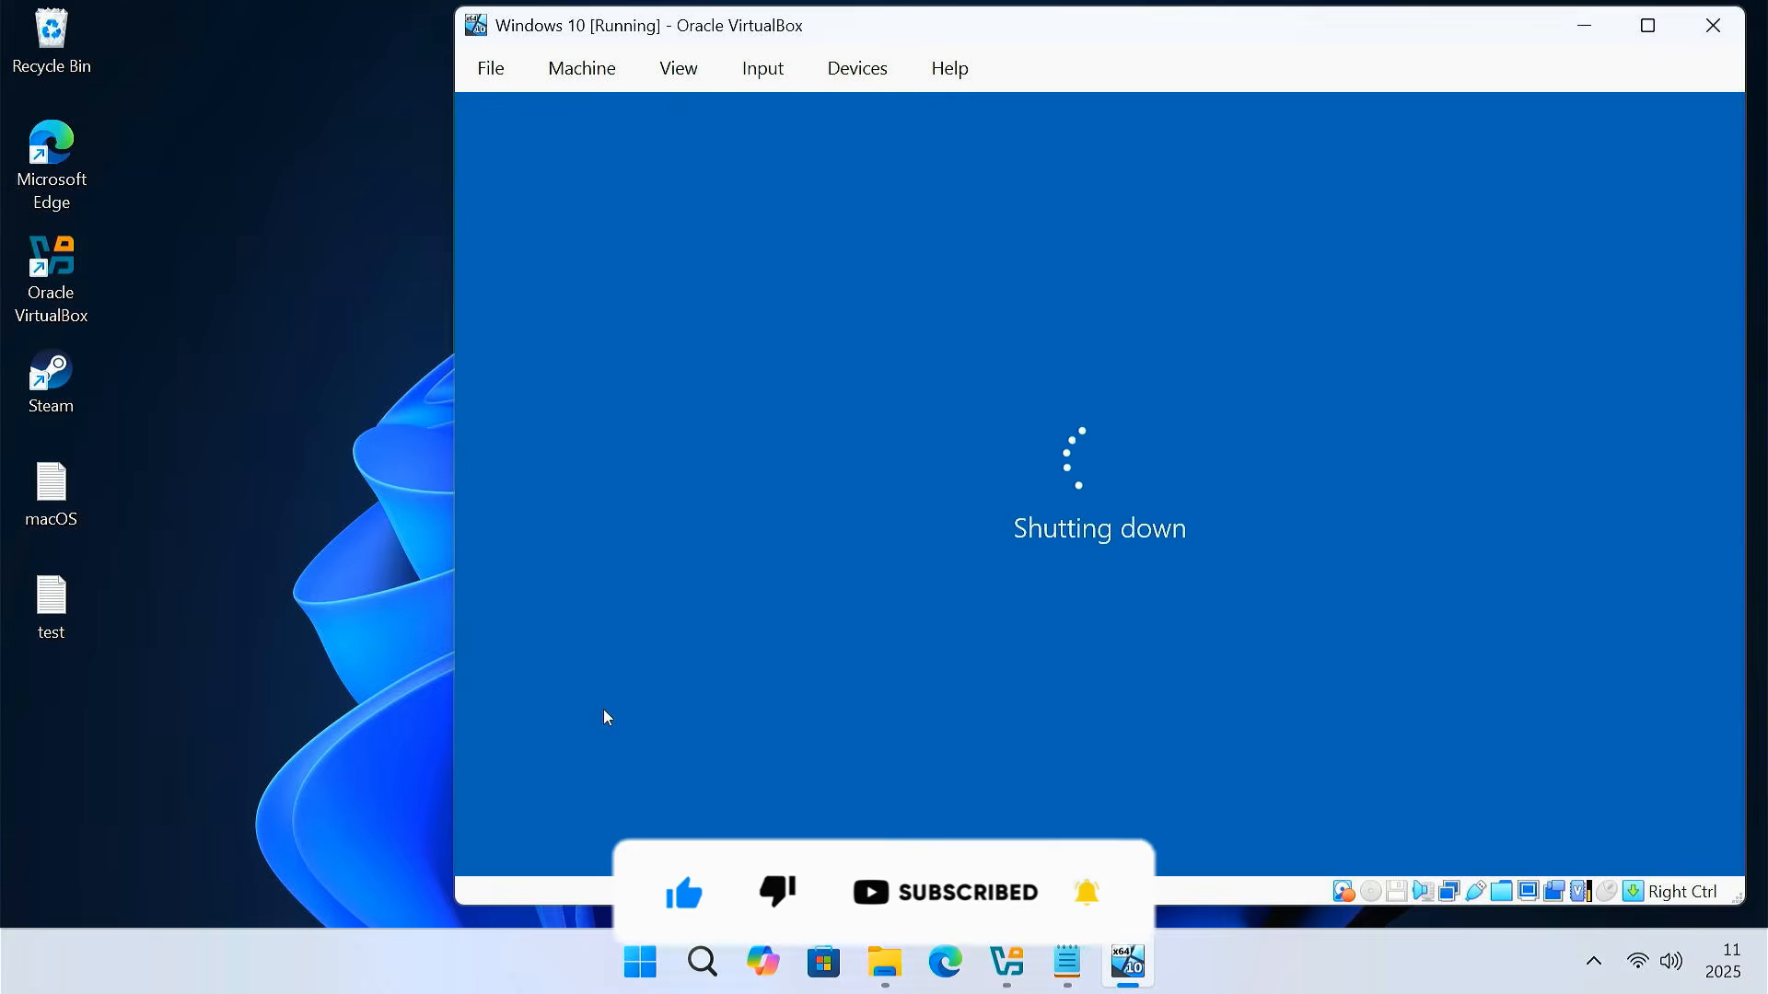